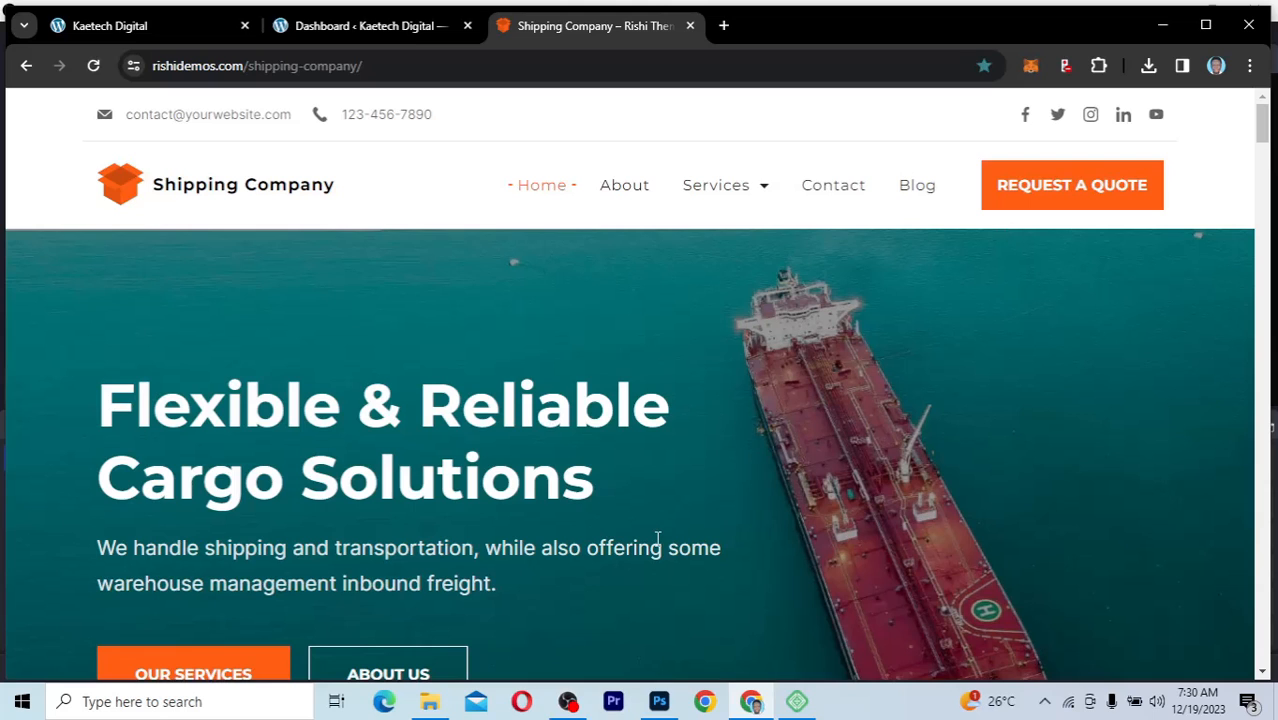
# Step: Look through the shipping company demo home page from the hero banner through the About Us and Our Services sections
pyautogui.scroll(-2, 657, 538)
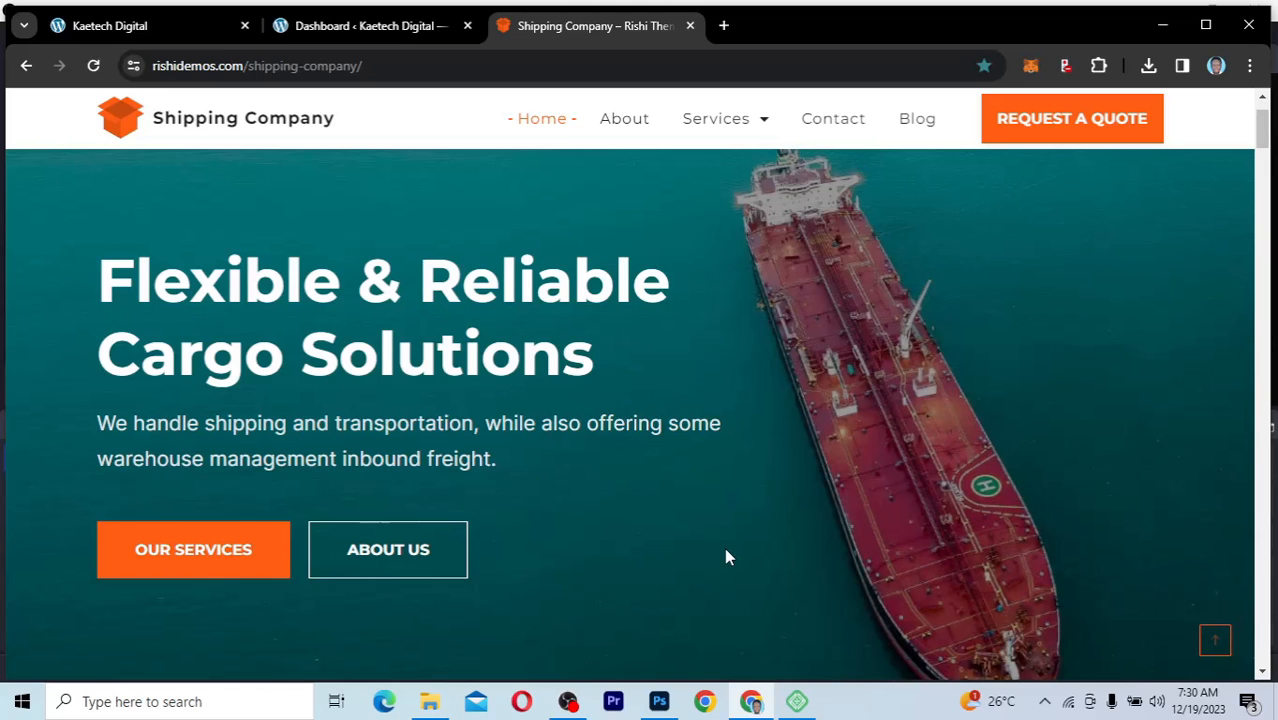
pyautogui.scroll(-5, 726, 557)
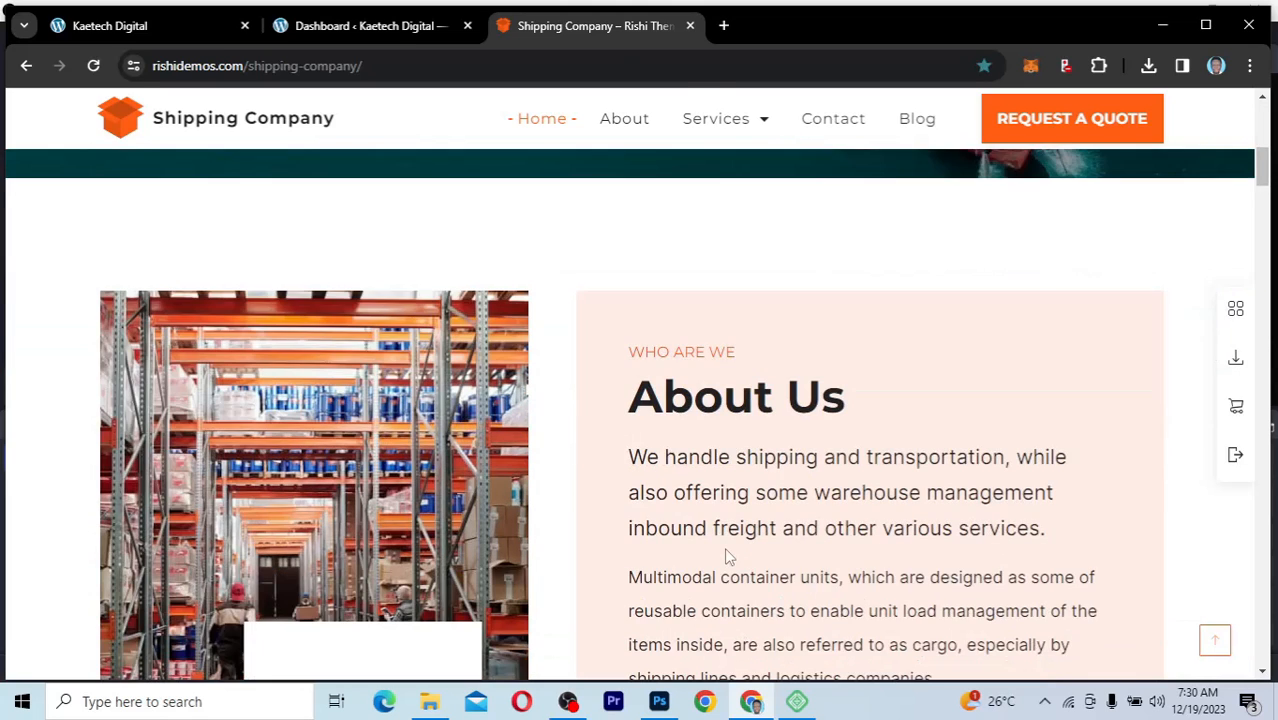
pyautogui.scroll(-2, 726, 557)
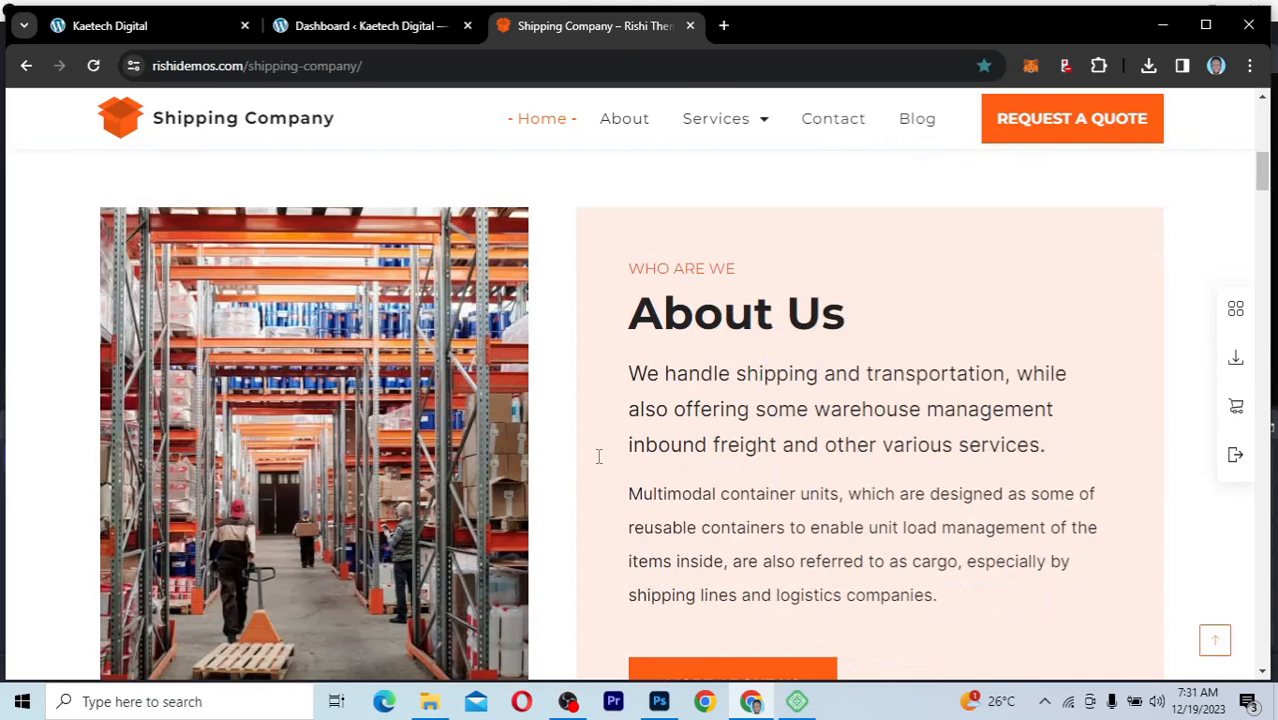
pyautogui.scroll(-3, 919, 597)
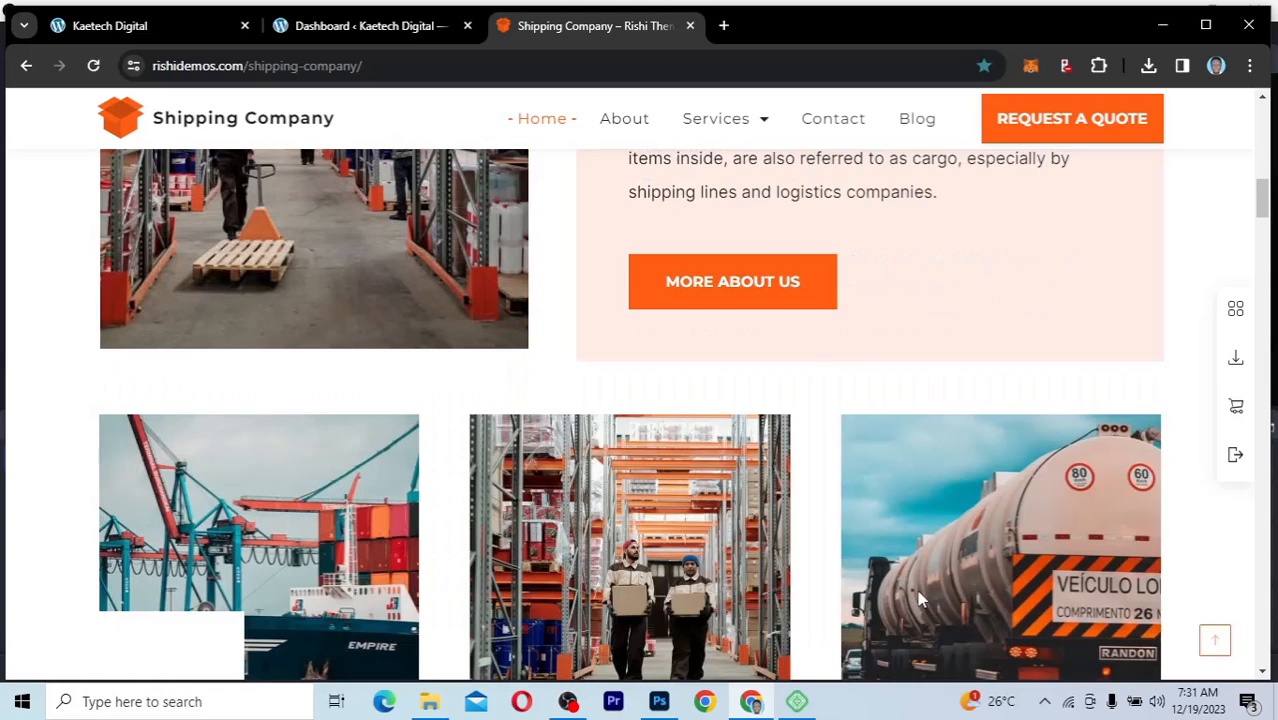
pyautogui.scroll(-3, 919, 597)
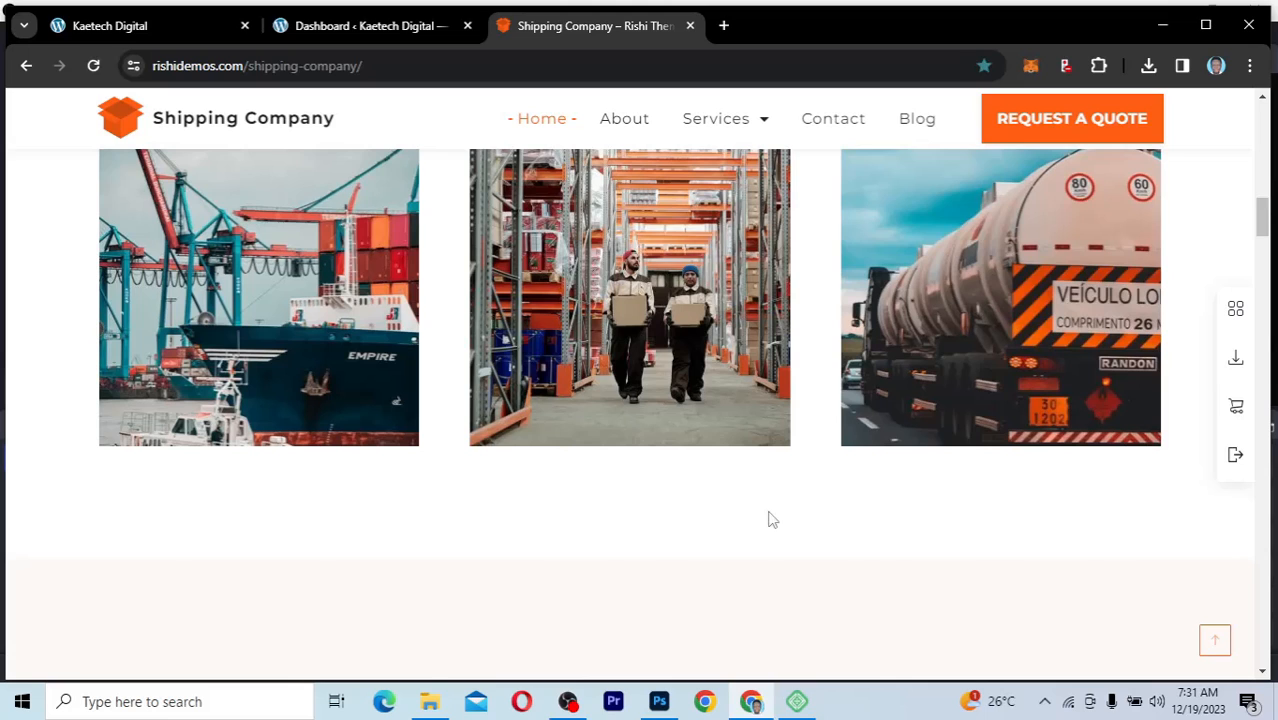
pyautogui.scroll(-3, 770, 519)
pyautogui.scroll(-1, 770, 519)
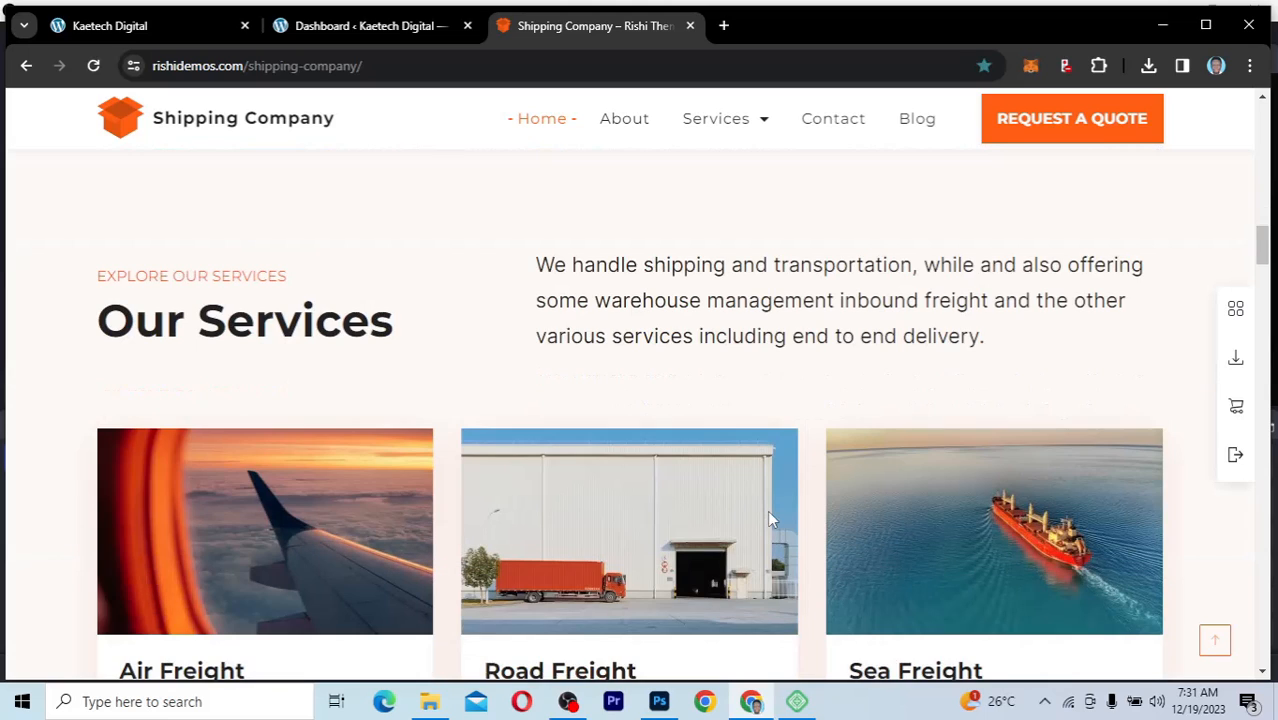
pyautogui.scroll(-1, 770, 519)
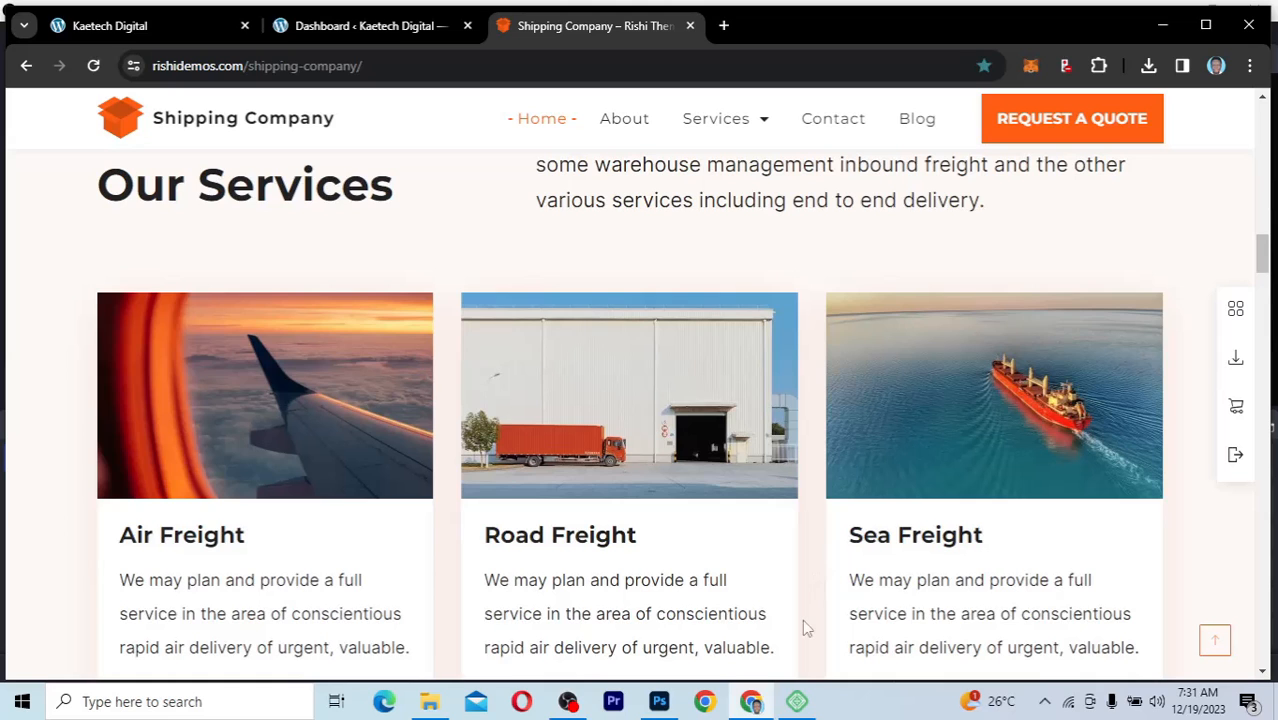
pyautogui.scroll(-6, 802, 619)
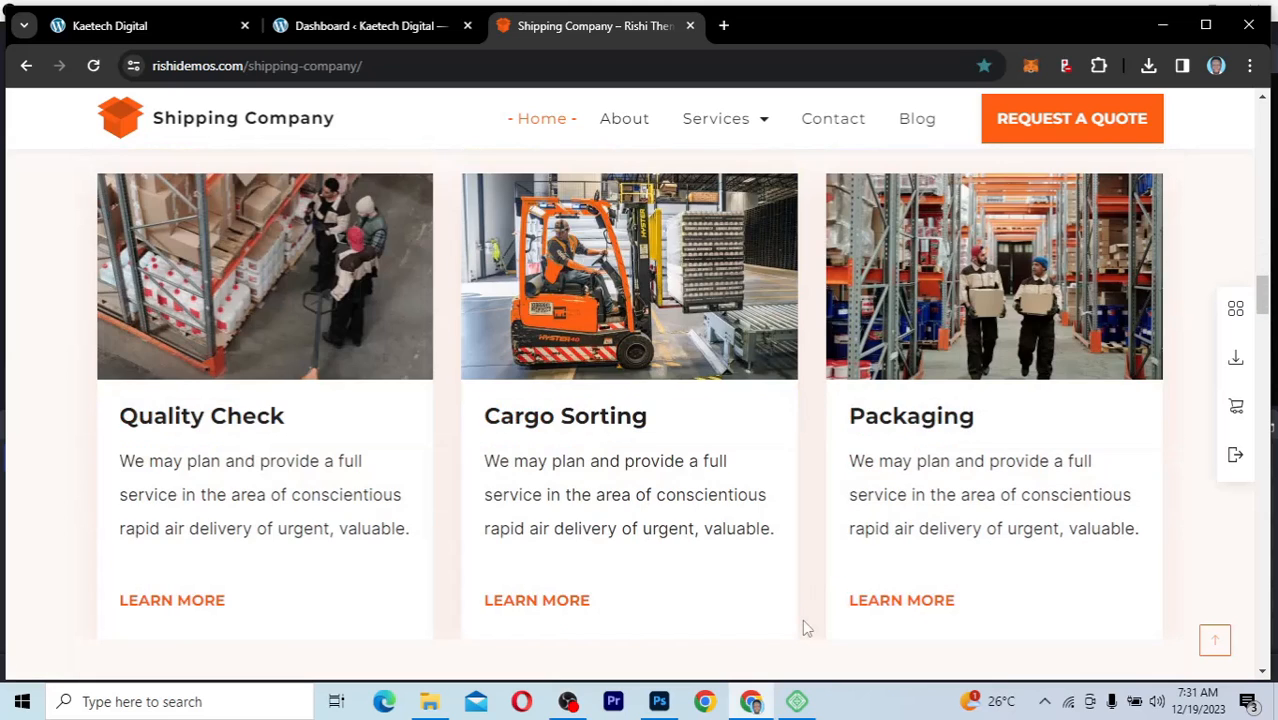
pyautogui.scroll(-4, 802, 619)
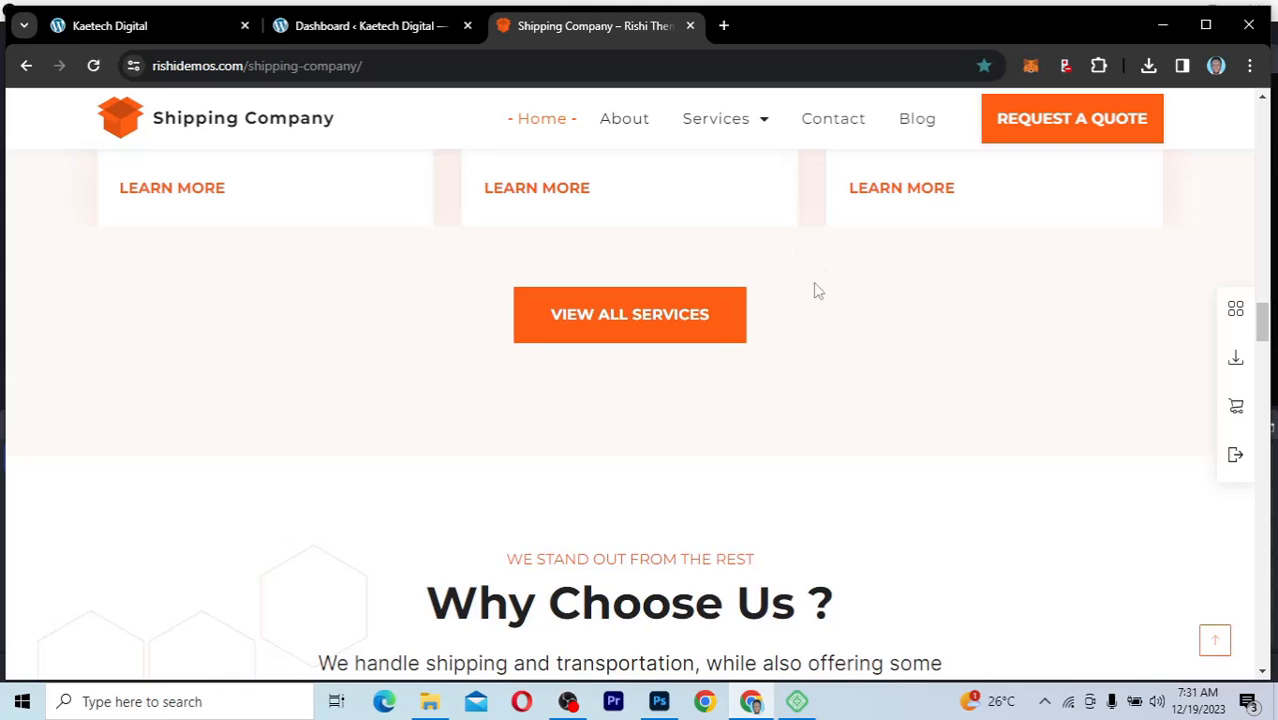
# Step: Review the home page's Why Choose Us cards, Client Testimonials slider and cargo statistics banner
pyautogui.scroll(-3, 944, 565)
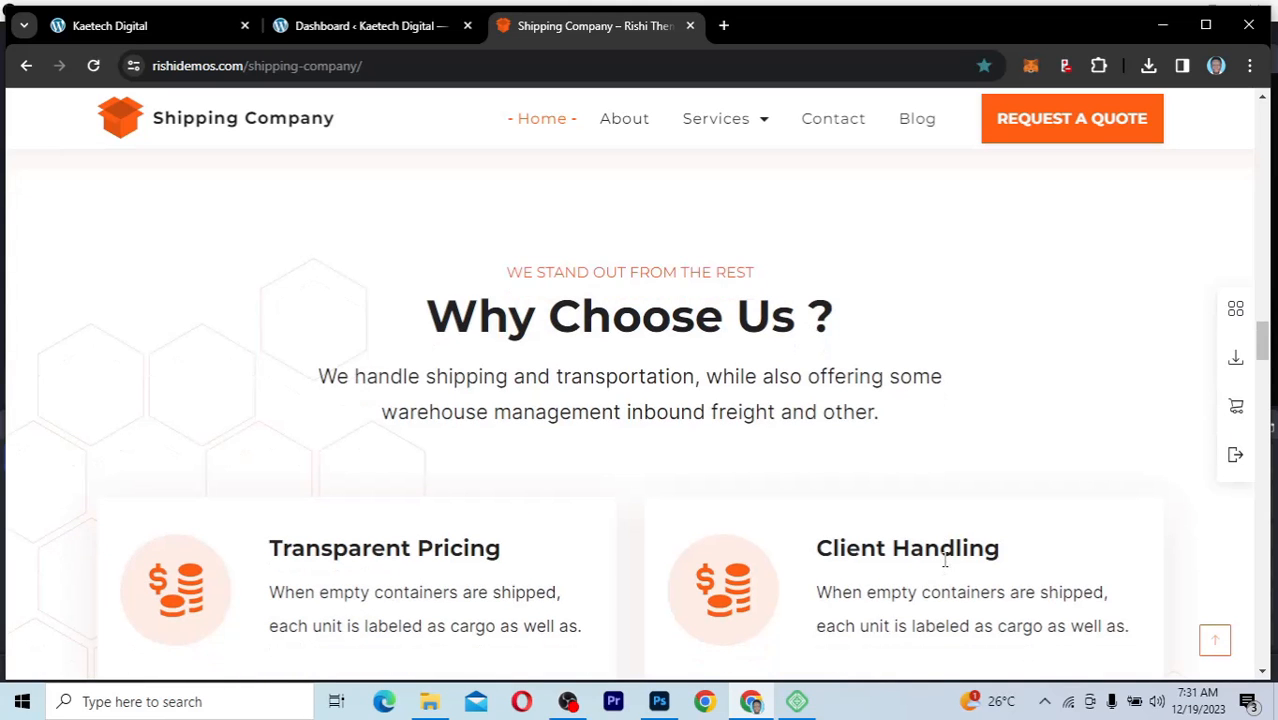
pyautogui.scroll(-1, 944, 556)
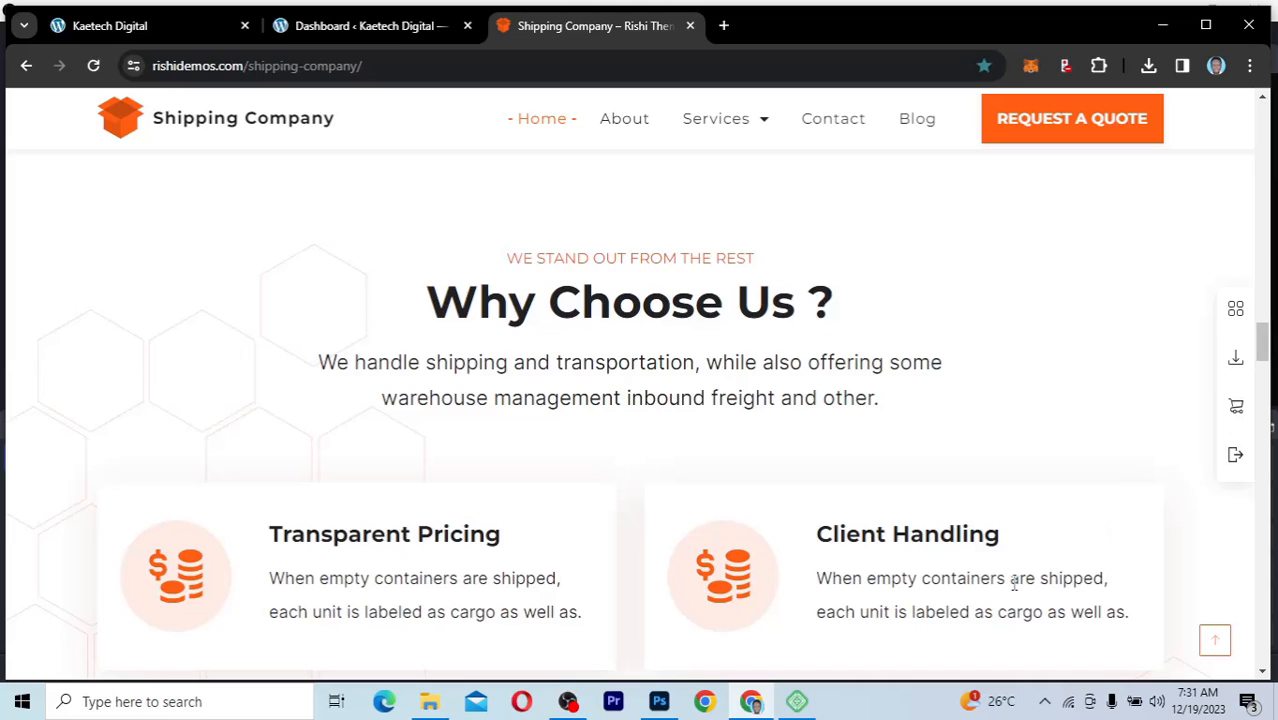
pyautogui.scroll(-2, 1014, 585)
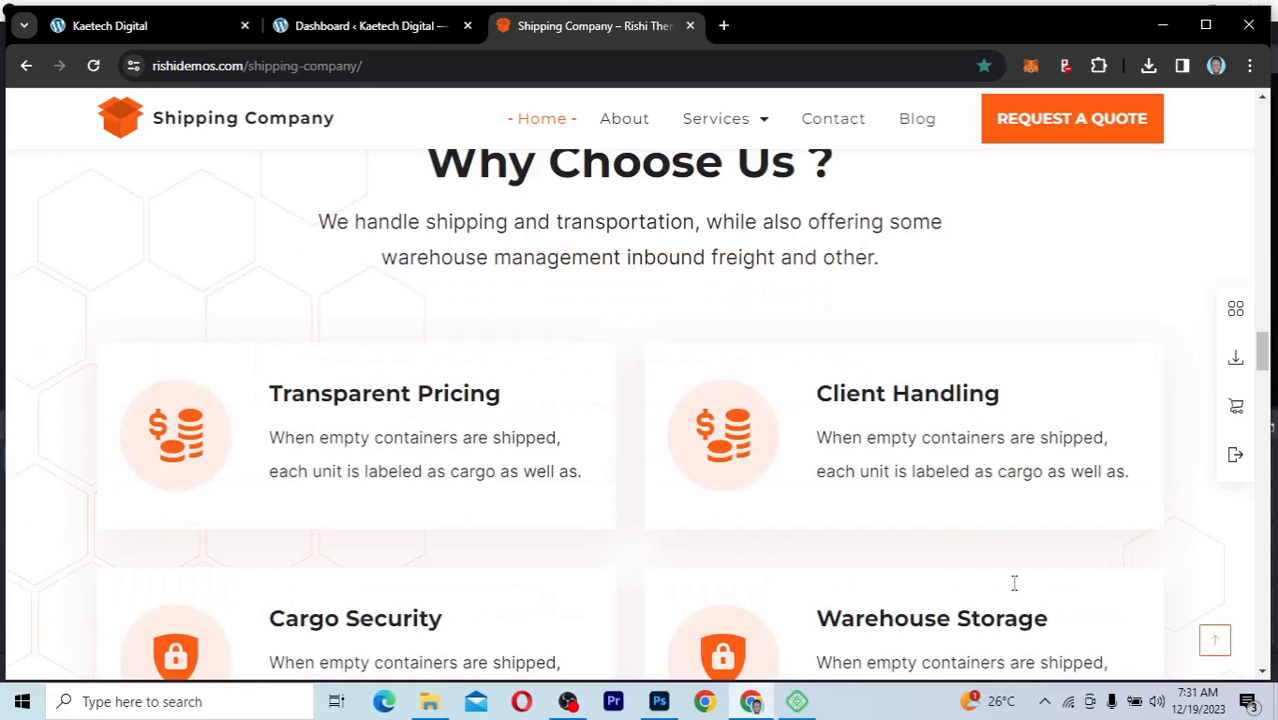
pyautogui.scroll(-6, 1014, 585)
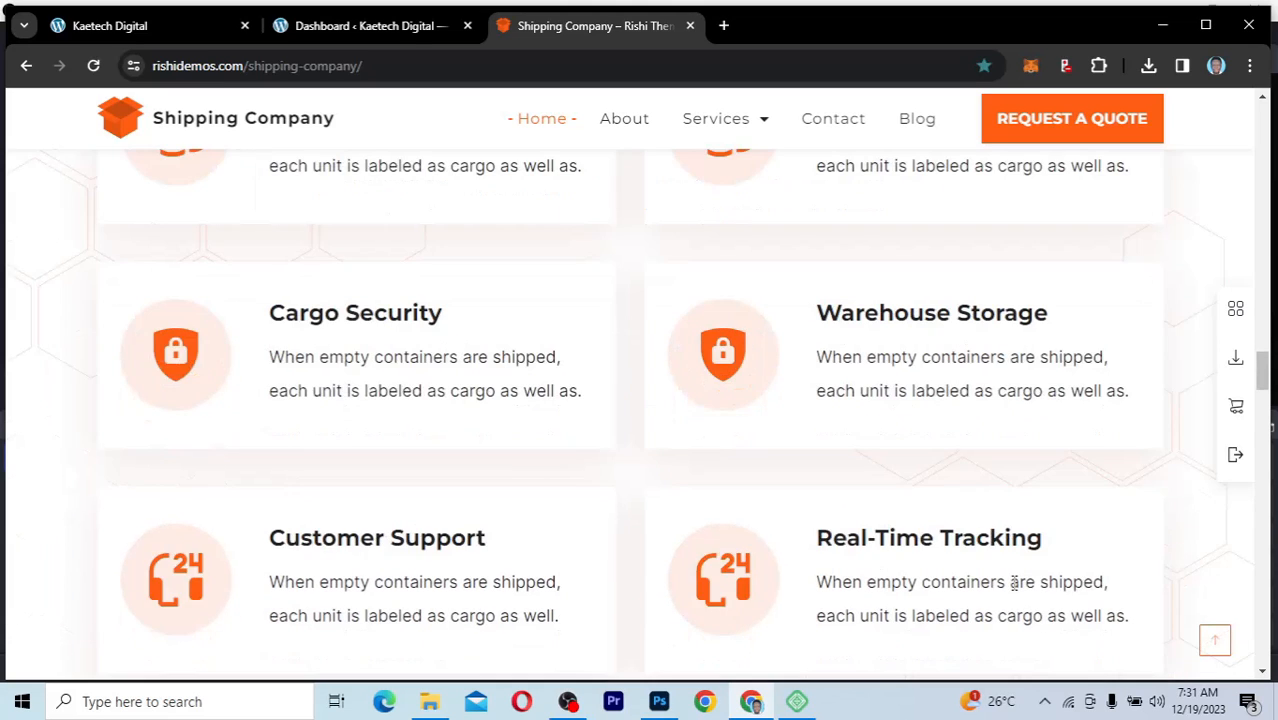
pyautogui.scroll(-3, 1014, 583)
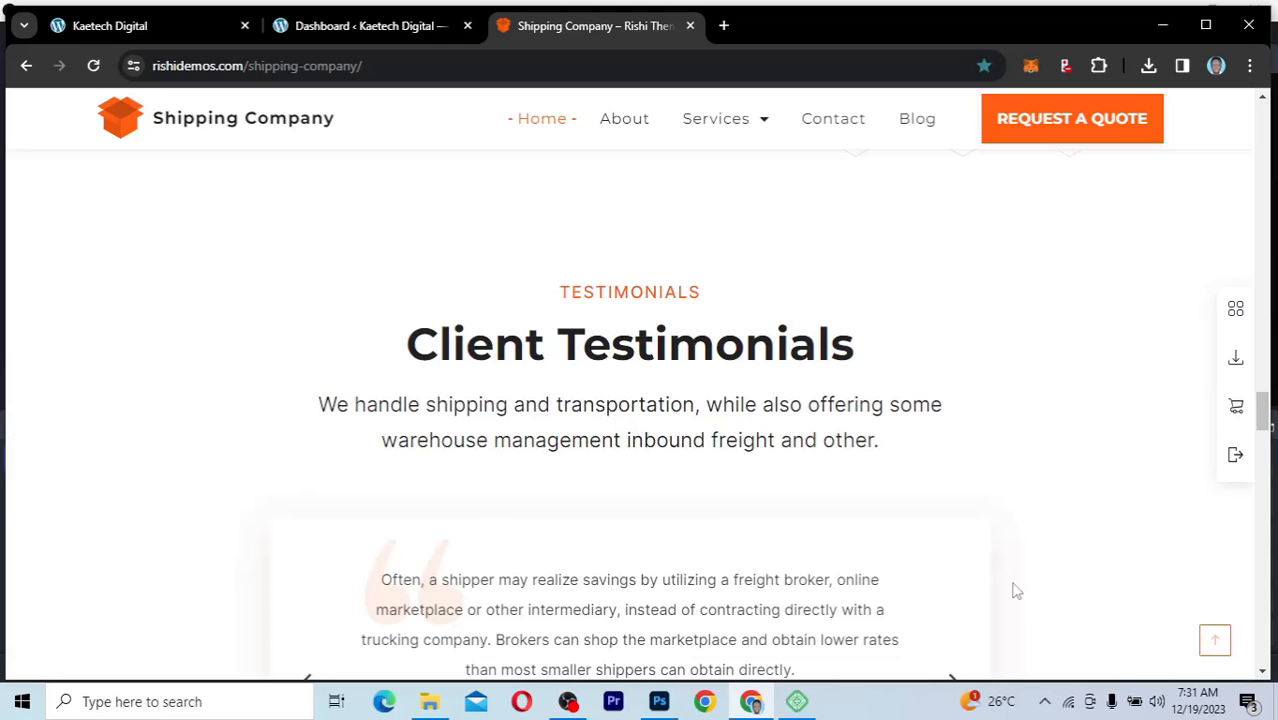
pyautogui.scroll(-2, 1014, 590)
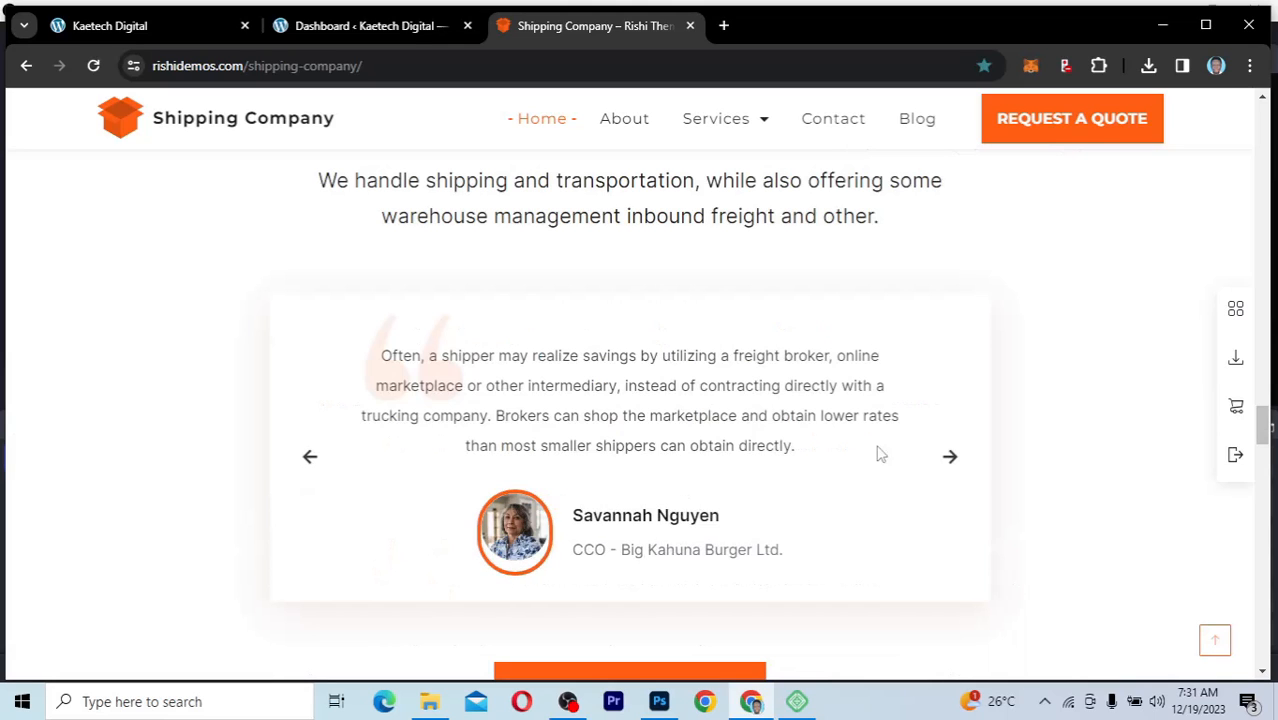
pyautogui.scroll(-3, 1043, 630)
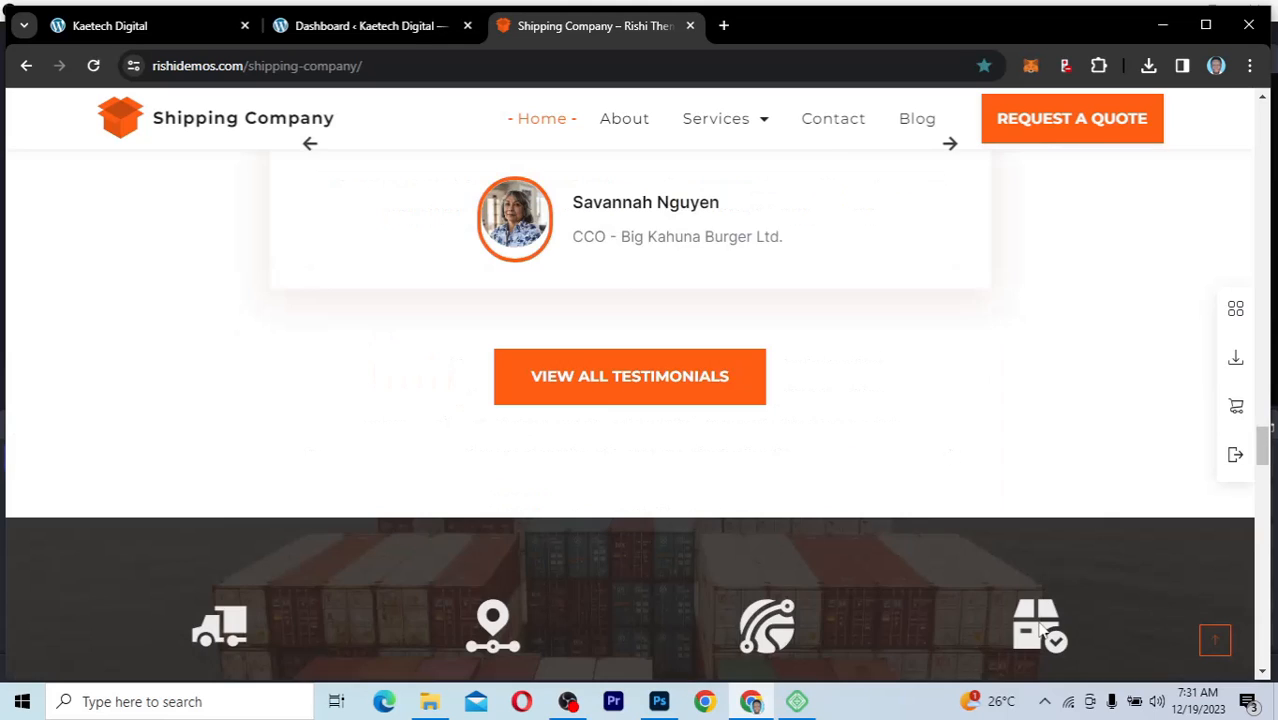
pyautogui.scroll(-2, 1043, 630)
pyautogui.scroll(-1, 1040, 630)
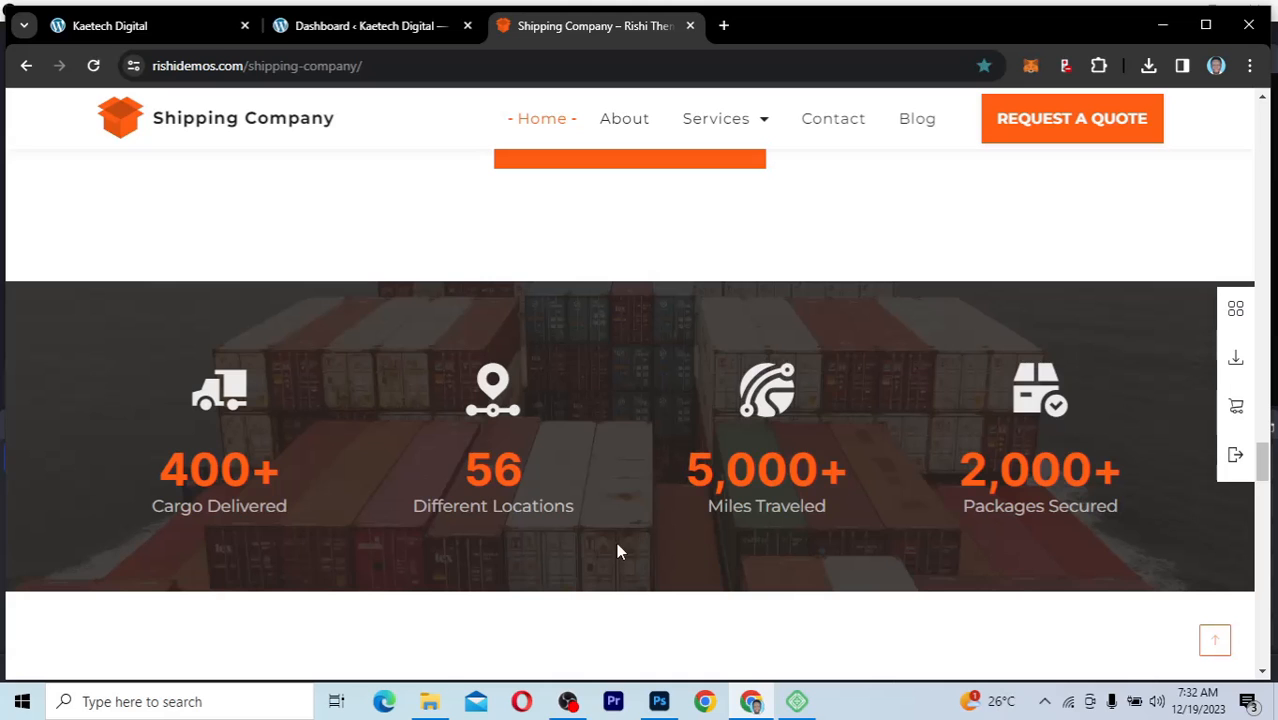
# Step: Examine the Request A Quote section, including its message form, contact information and address details
pyautogui.scroll(-4, 730, 613)
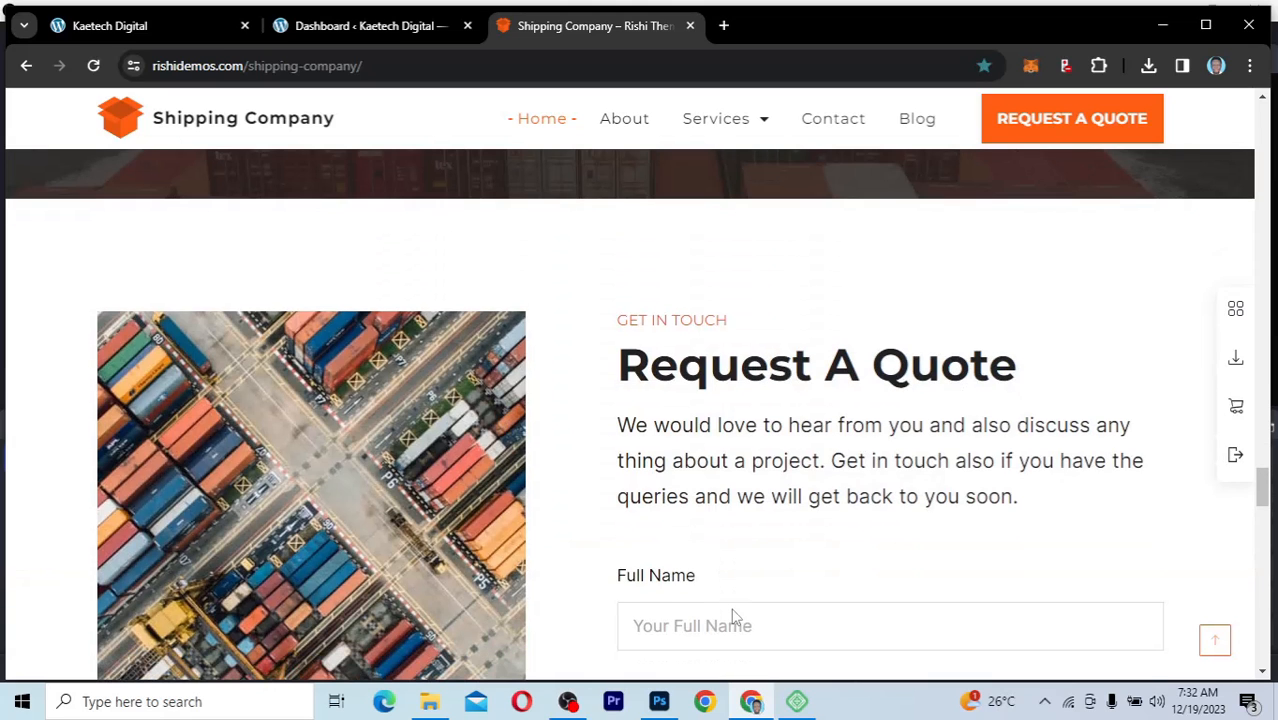
pyautogui.scroll(-1, 733, 610)
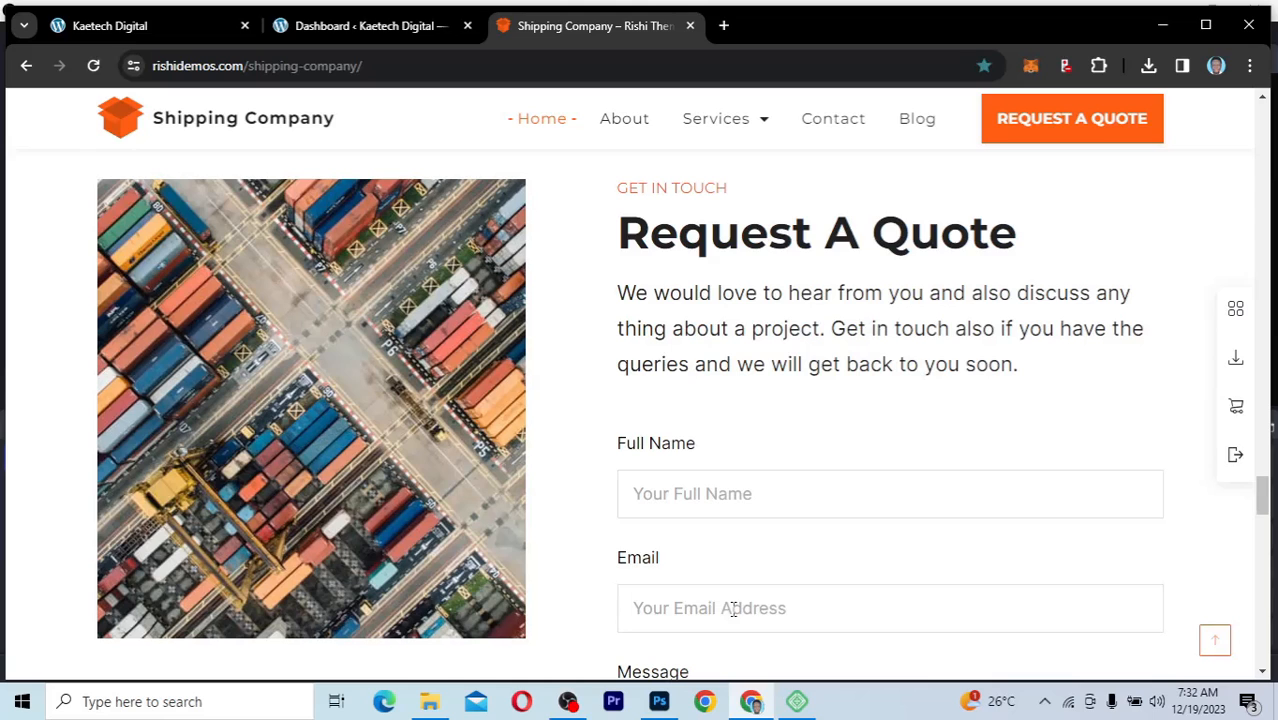
pyautogui.scroll(-2, 733, 610)
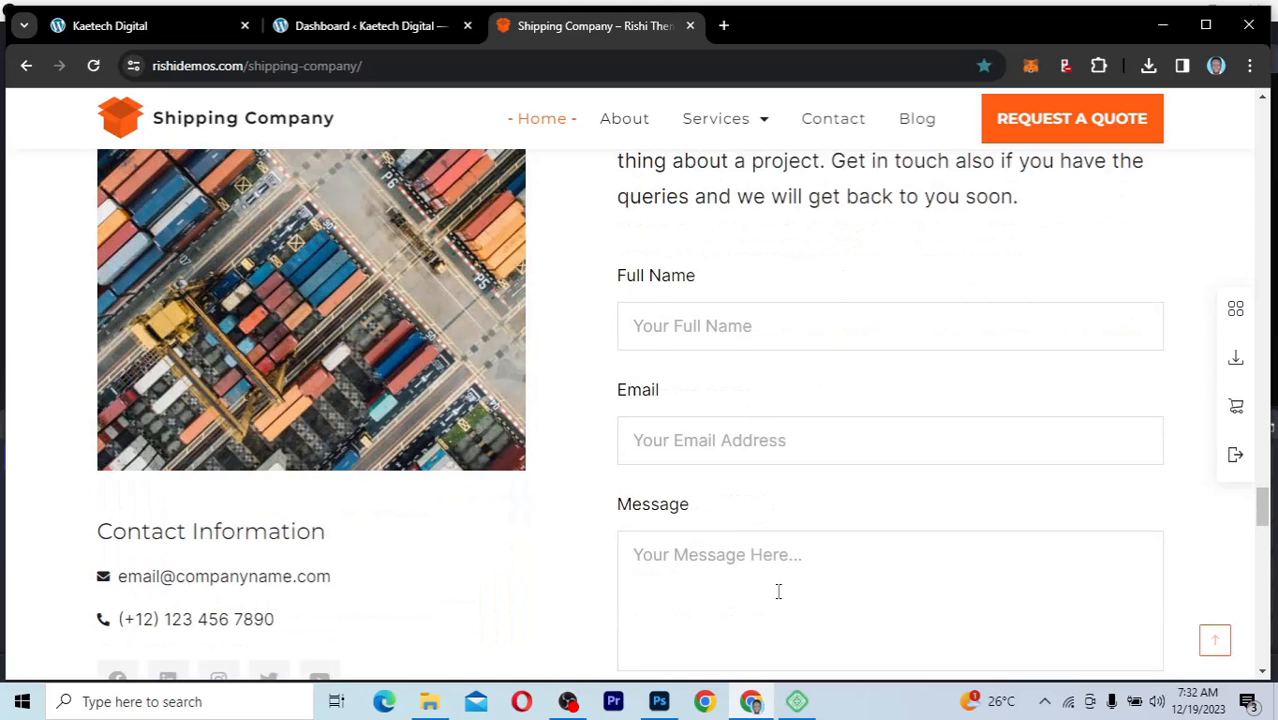
pyautogui.scroll(-3, 778, 591)
pyautogui.scroll(-1, 778, 598)
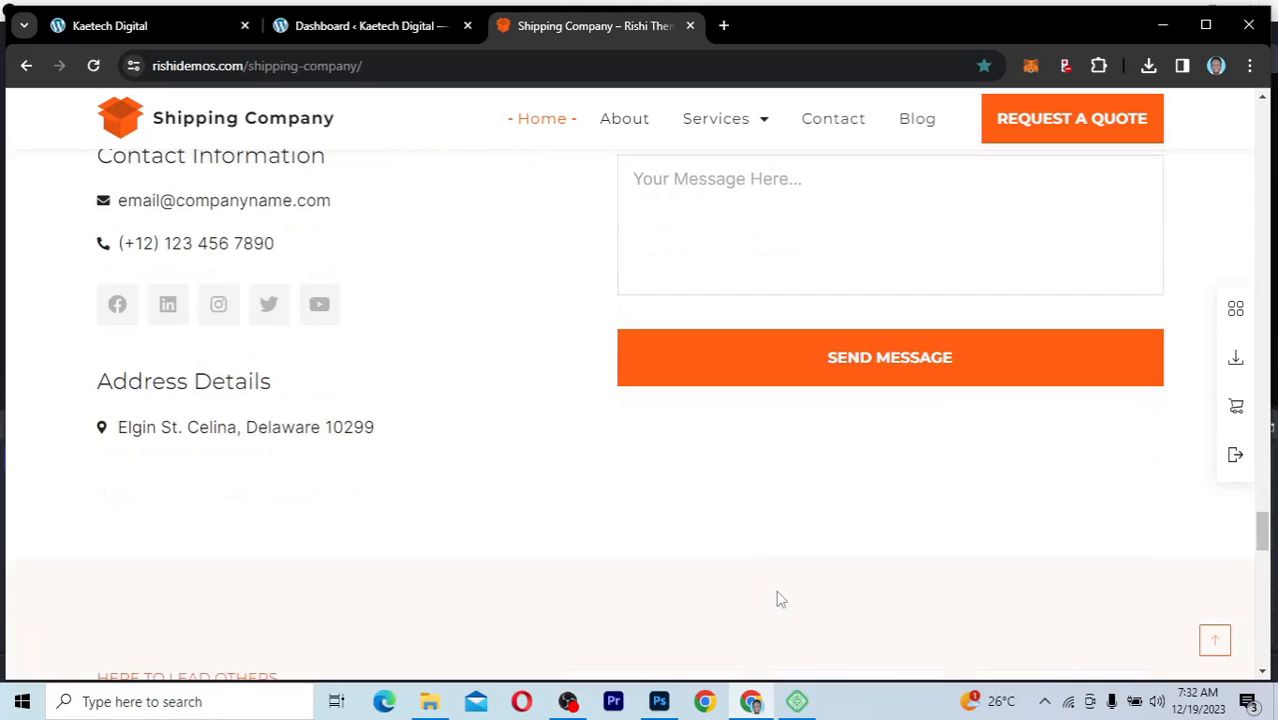
pyautogui.scroll(2, 778, 598)
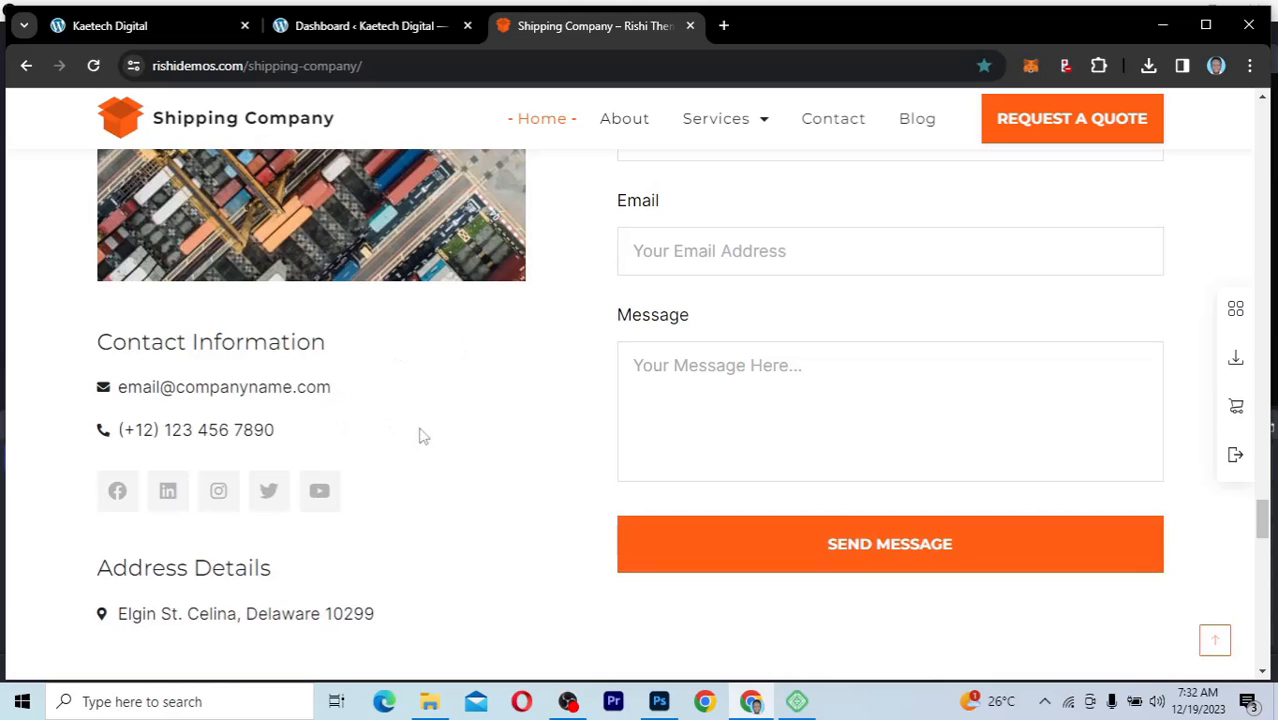
# Step: View the Our Clients logos, Most Common FAQs and footer, and return to the upper part of the home page
pyautogui.scroll(-7, 507, 568)
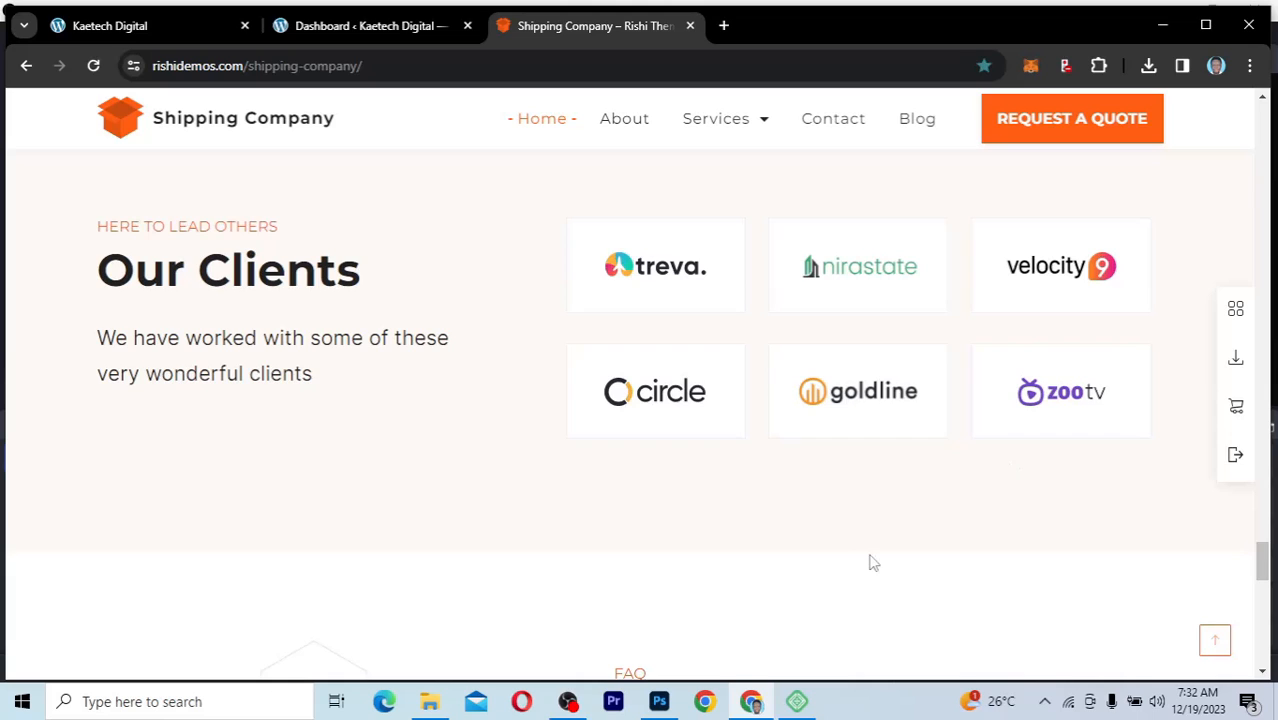
pyautogui.scroll(-1, 872, 563)
pyautogui.scroll(-3, 872, 563)
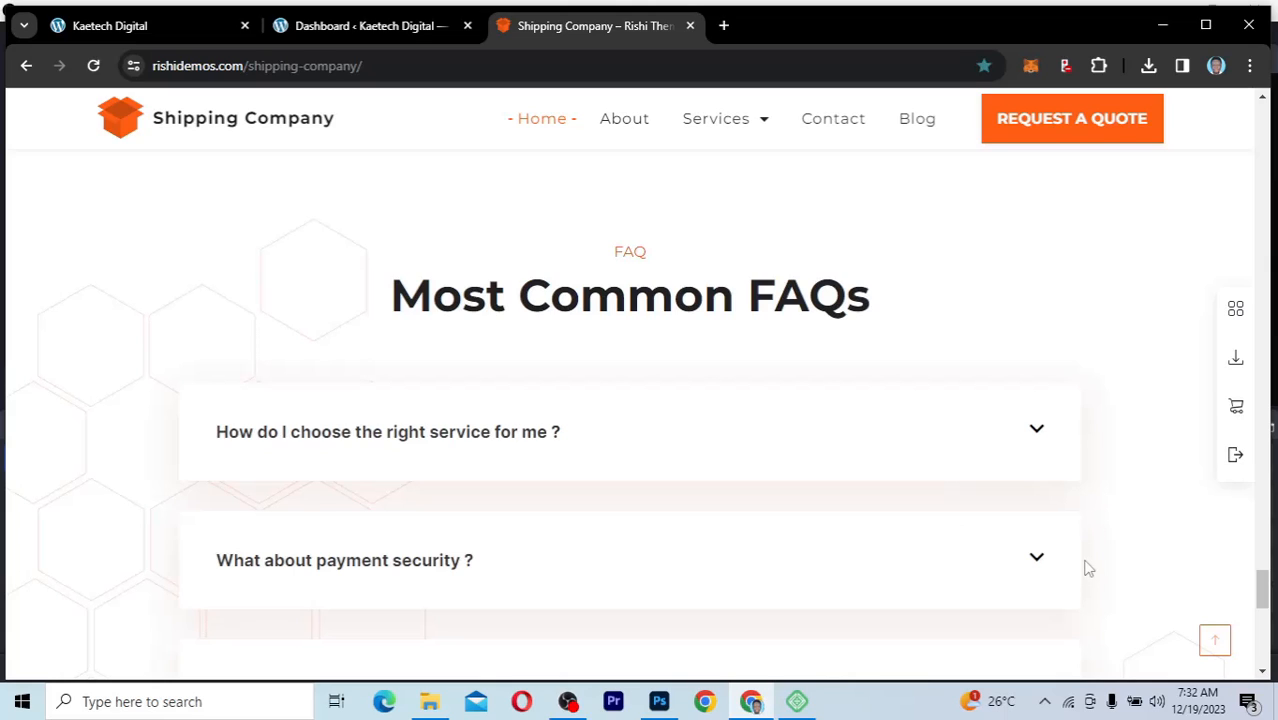
pyautogui.scroll(-5, 1088, 568)
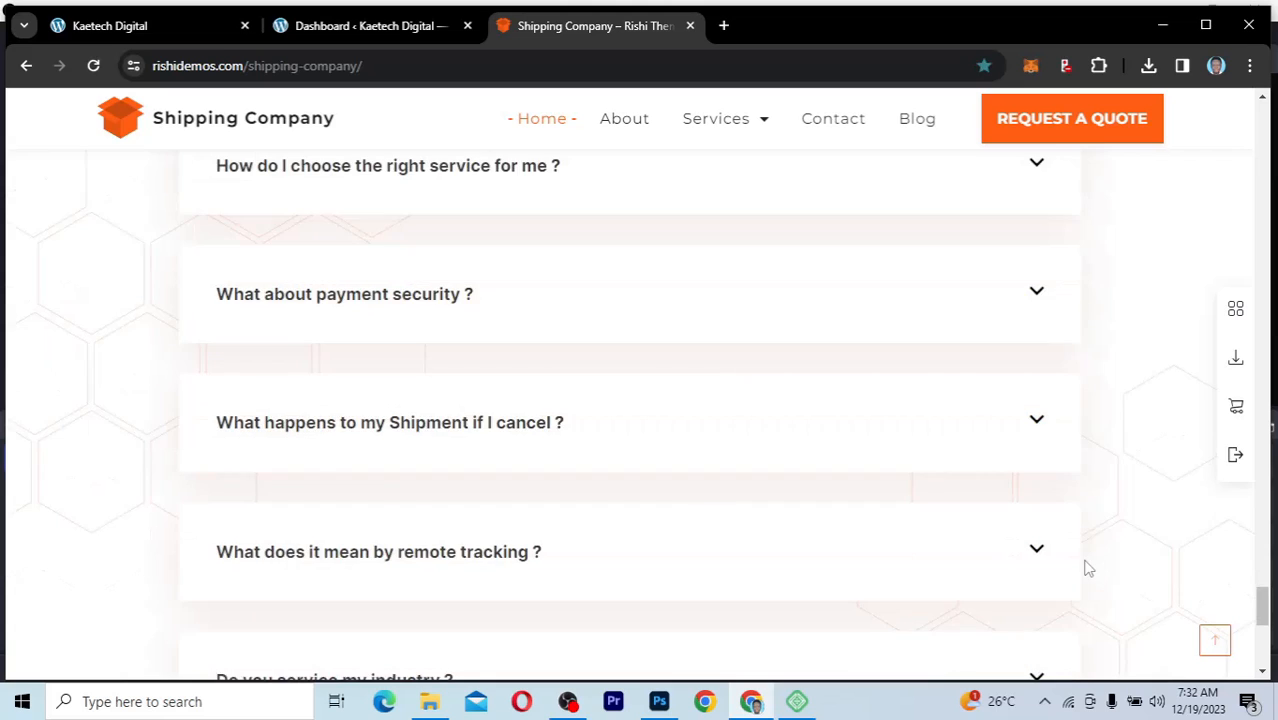
pyautogui.scroll(-3, 1088, 568)
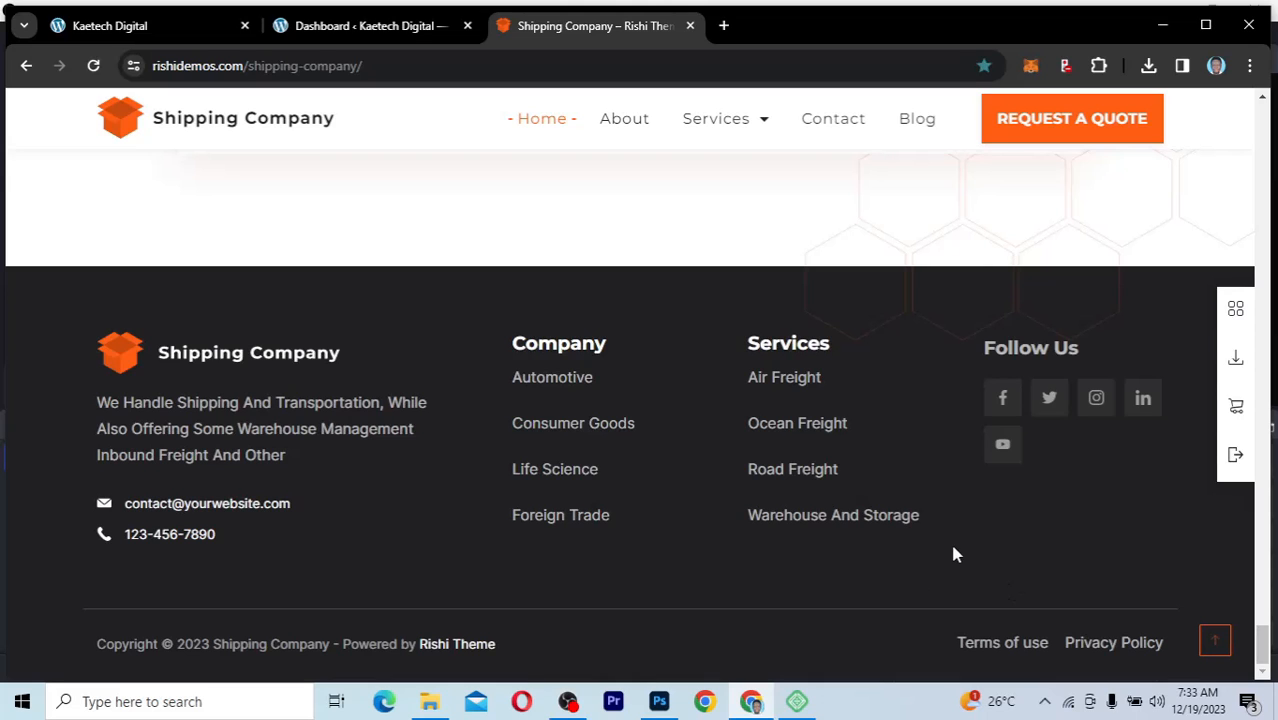
pyautogui.scroll(7, 921, 394)
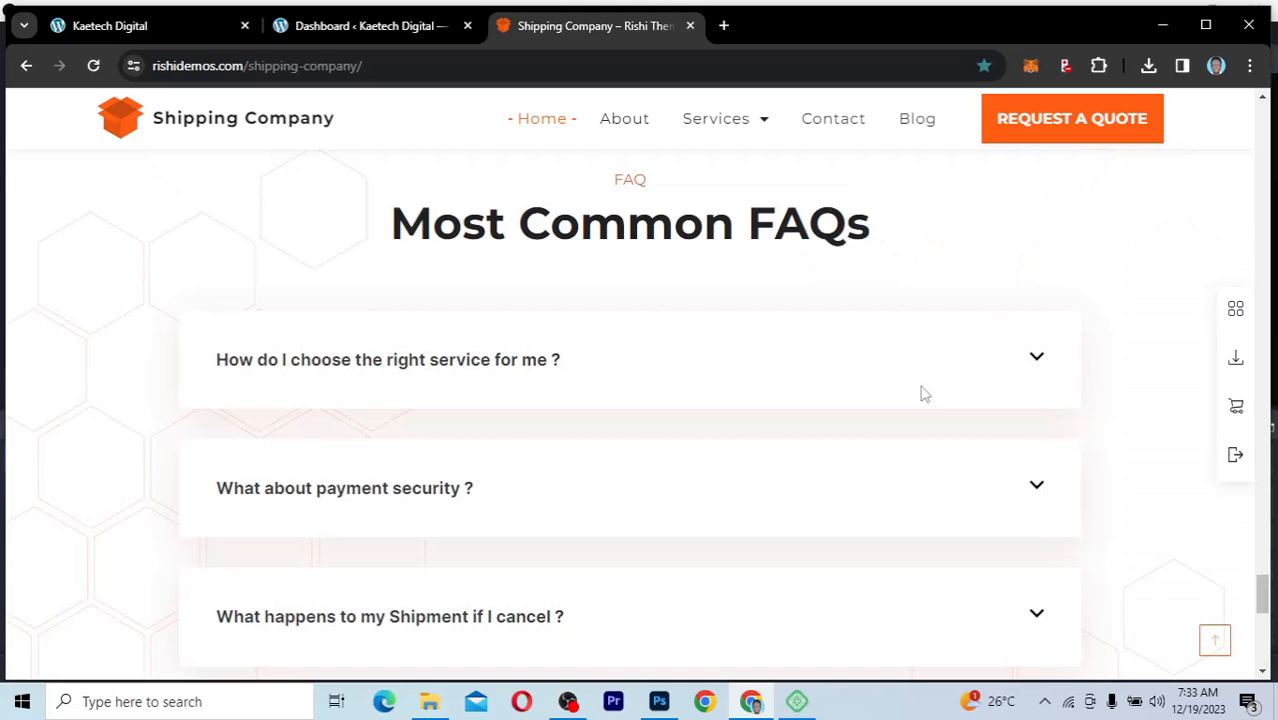
pyautogui.scroll(5, 921, 394)
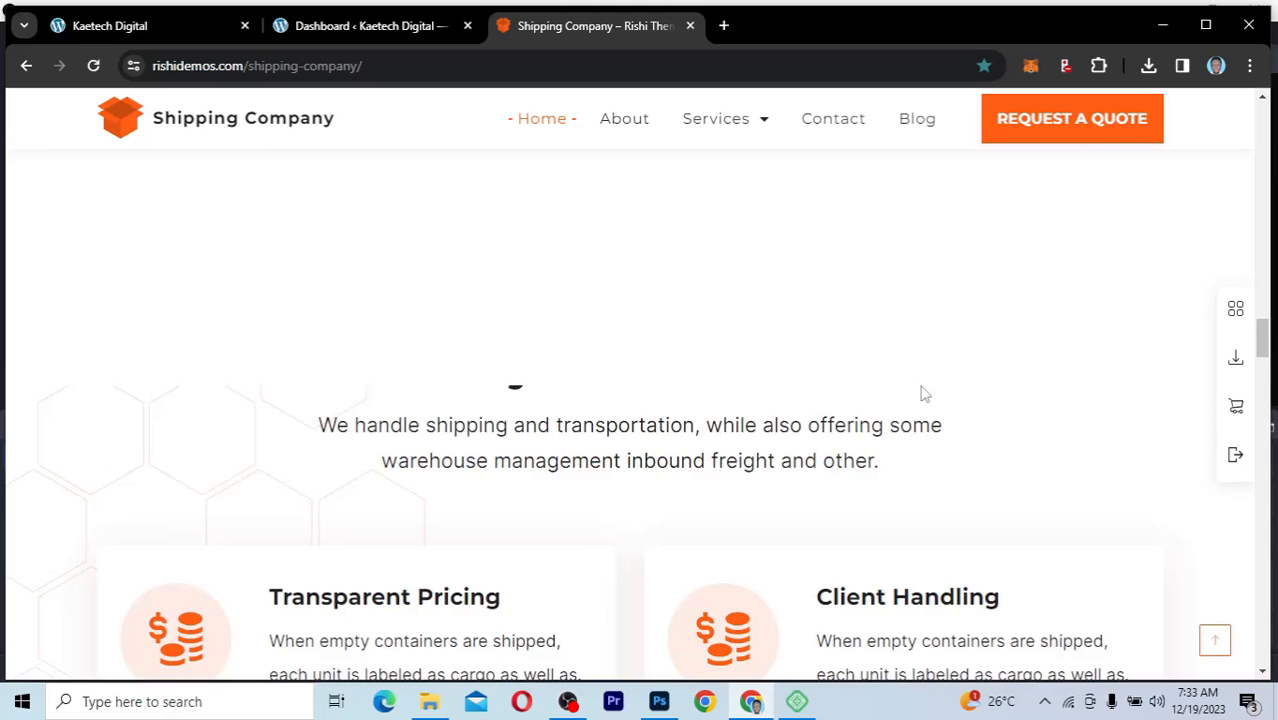
pyautogui.scroll(5, 921, 394)
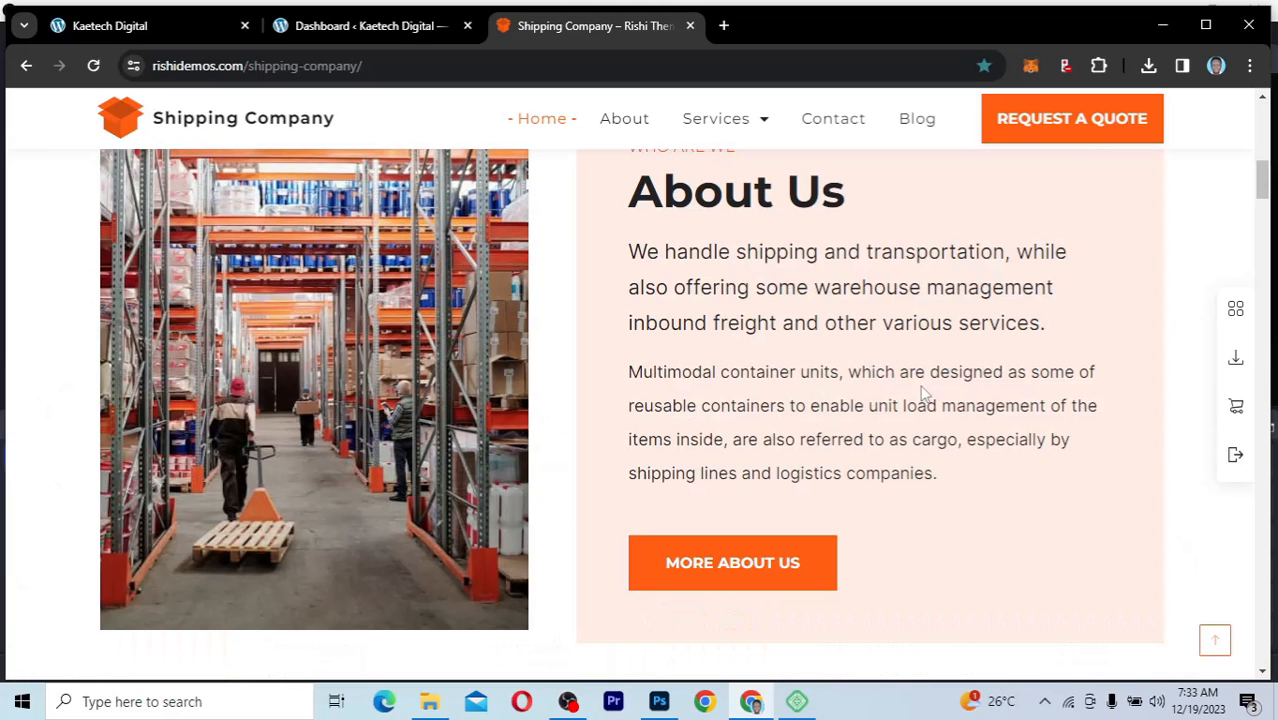
pyautogui.scroll(5, 924, 394)
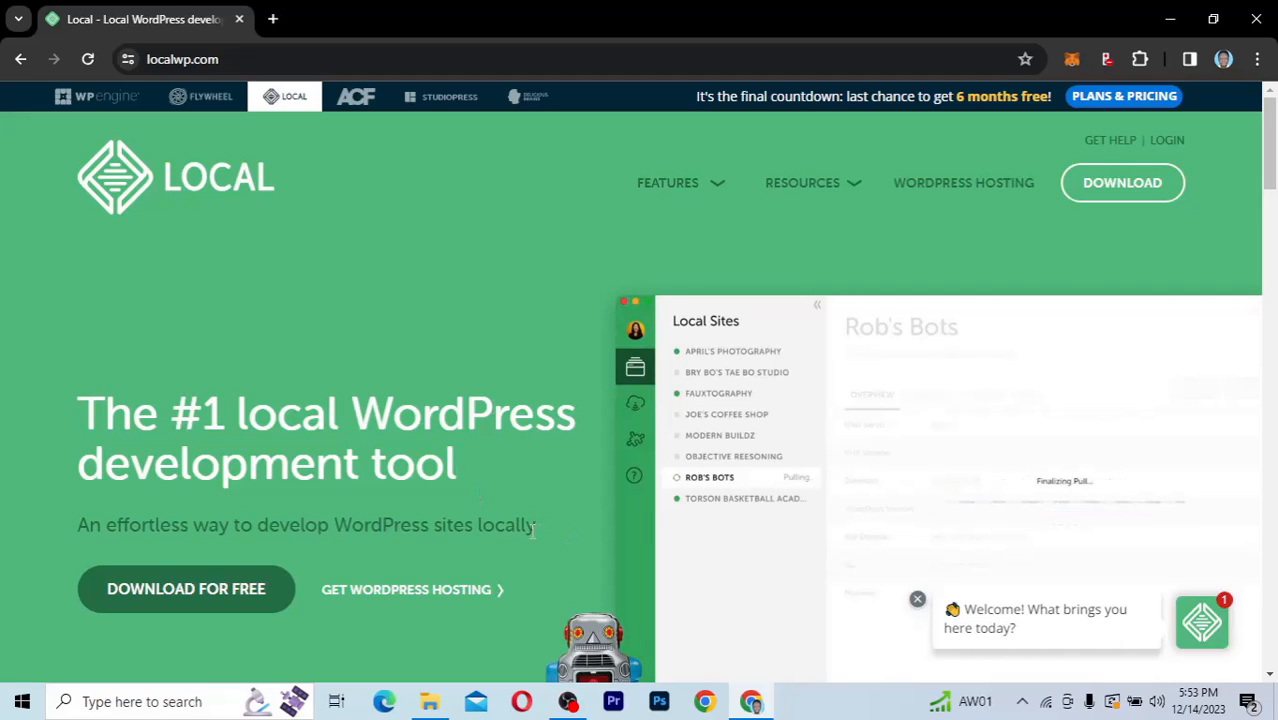
# Step: Open the Live Links feature page on the Local website and read how to share and test a locally built site
pyautogui.click(711, 185)
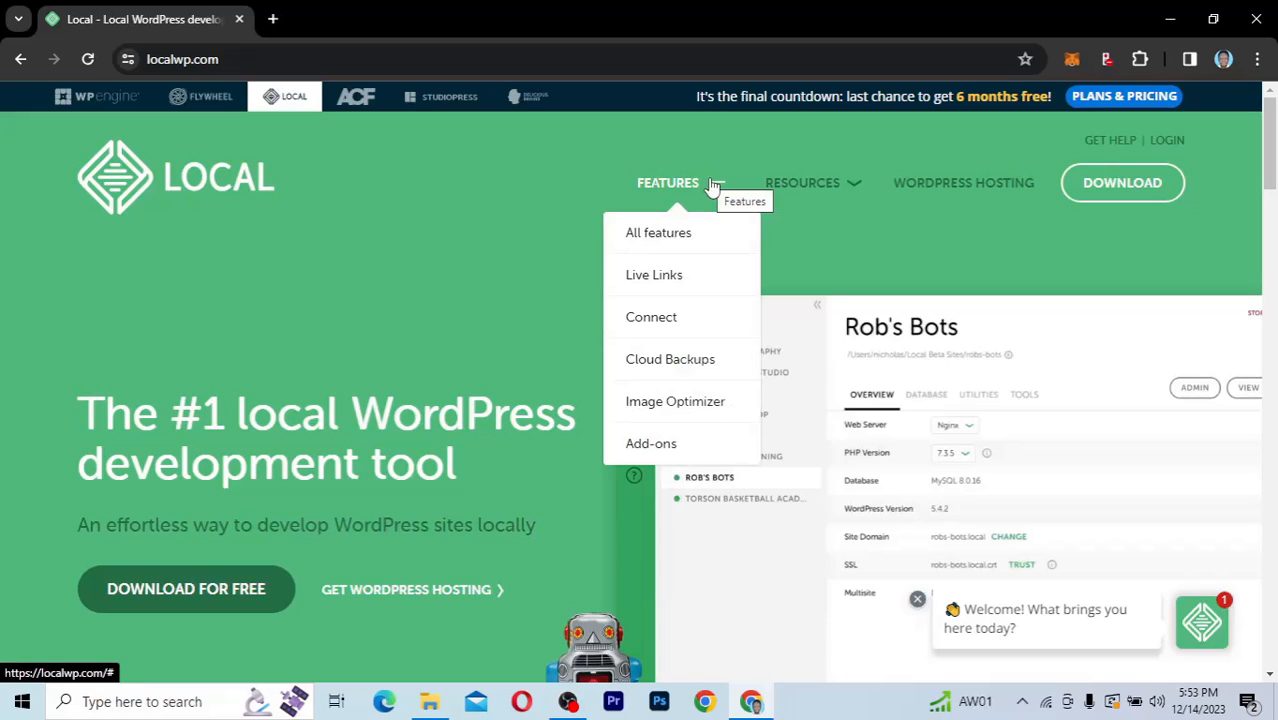
pyautogui.click(665, 278)
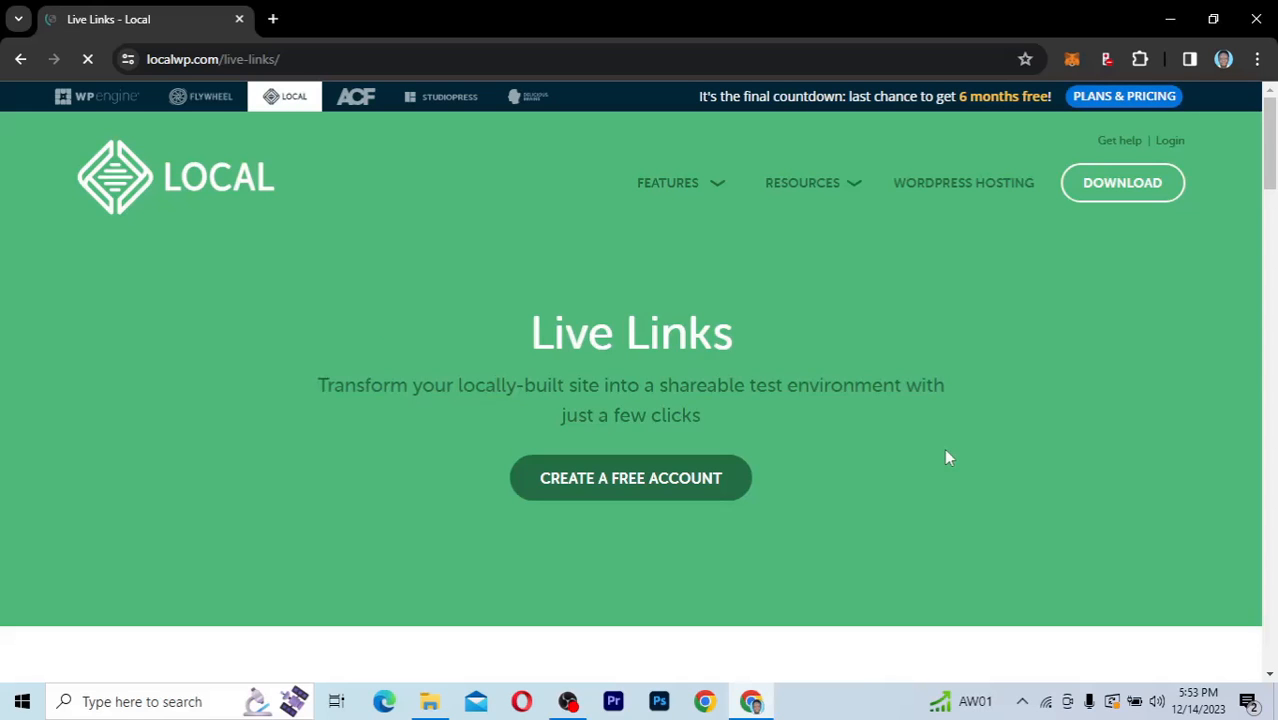
pyautogui.scroll(-3, 948, 457)
pyautogui.scroll(-3, 948, 457)
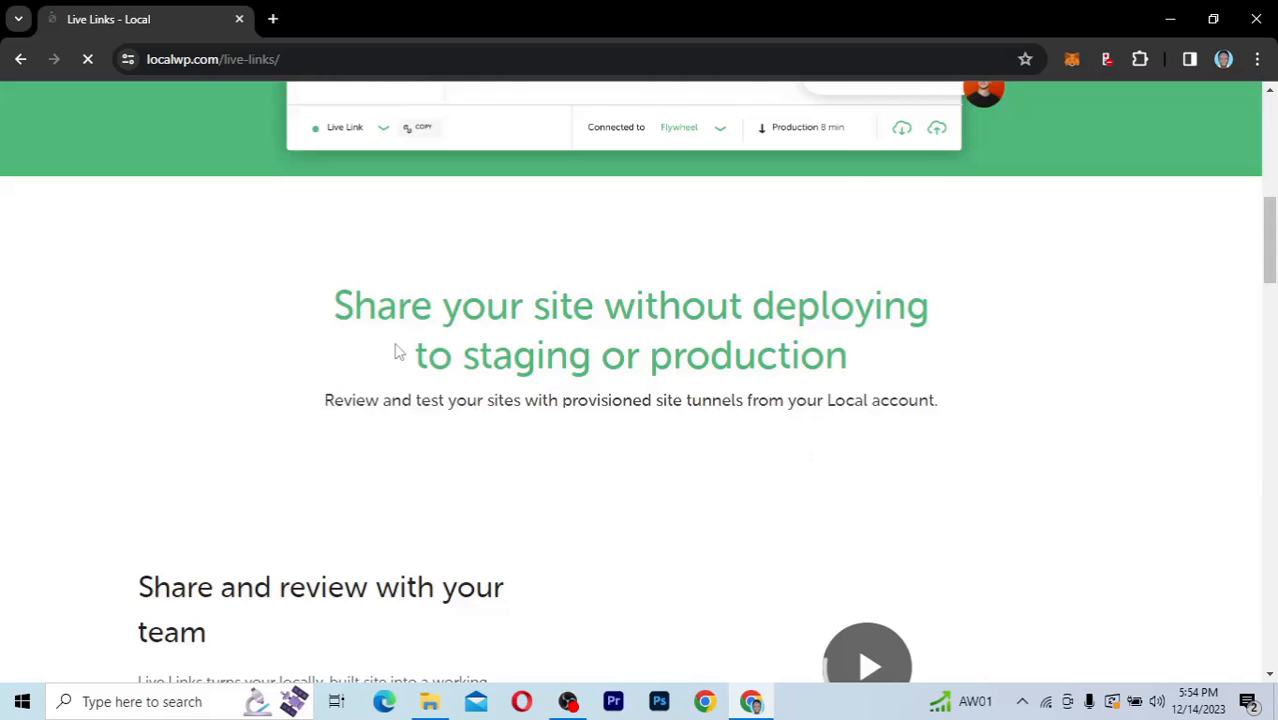
pyautogui.scroll(-3, 396, 351)
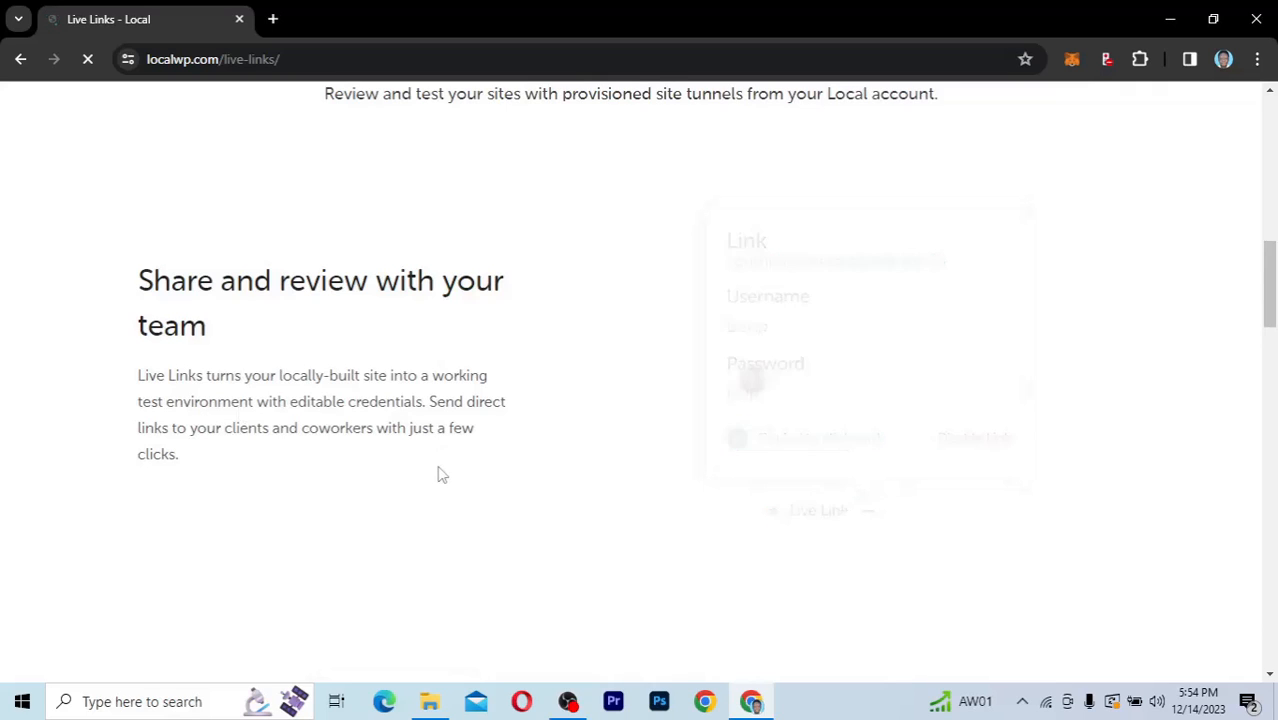
pyautogui.scroll(-3, 437, 474)
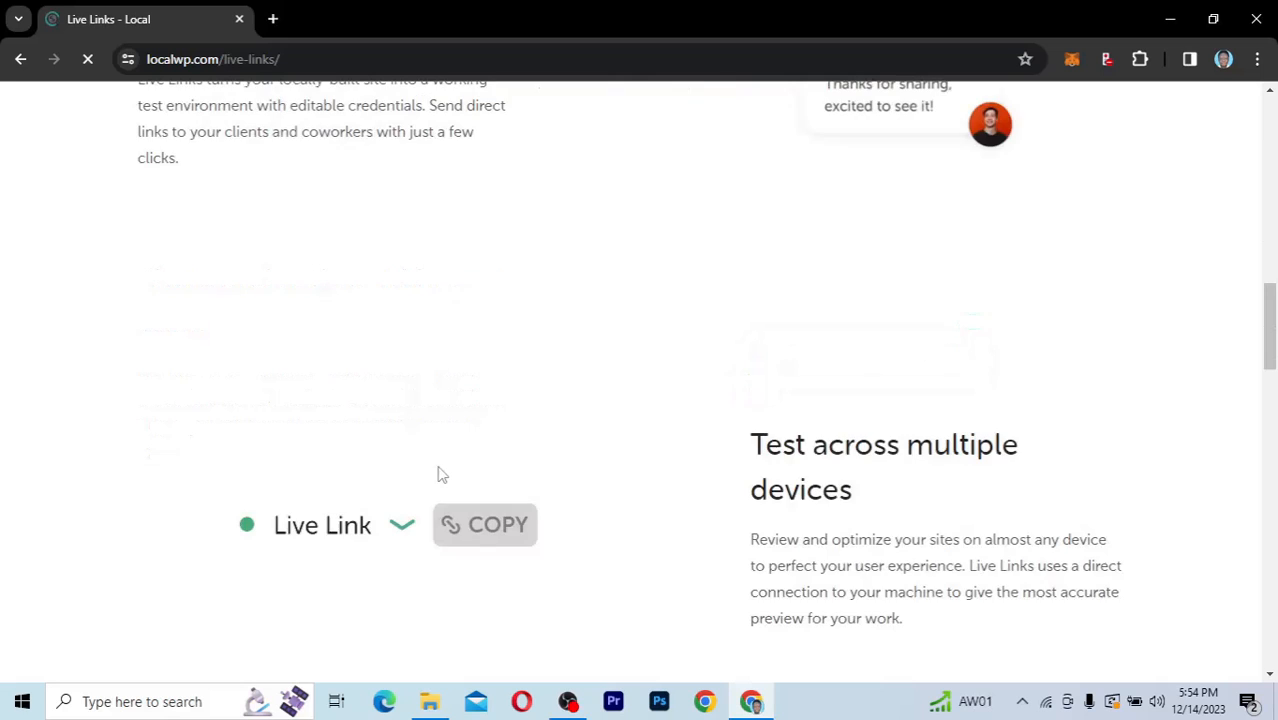
# Step: Go back to Local's home page, open the free download form and choose Windows as the platform
pyautogui.scroll(5, 437, 474)
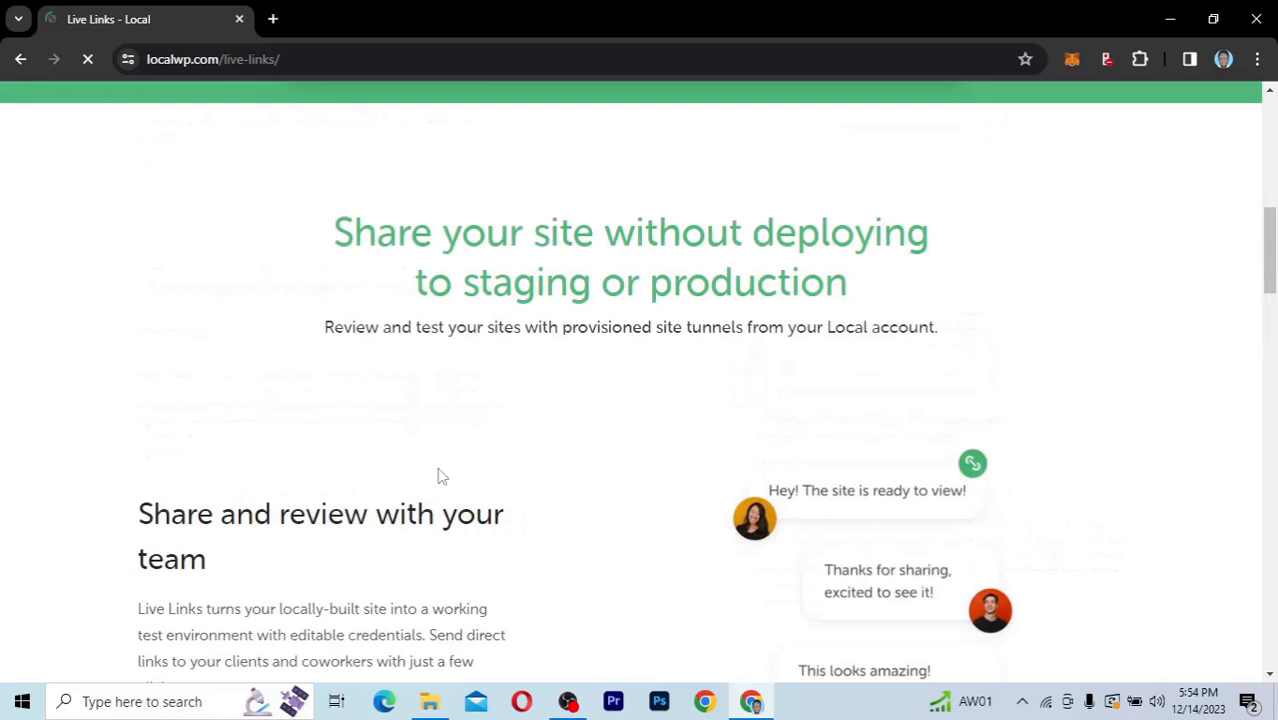
pyautogui.scroll(6, 437, 470)
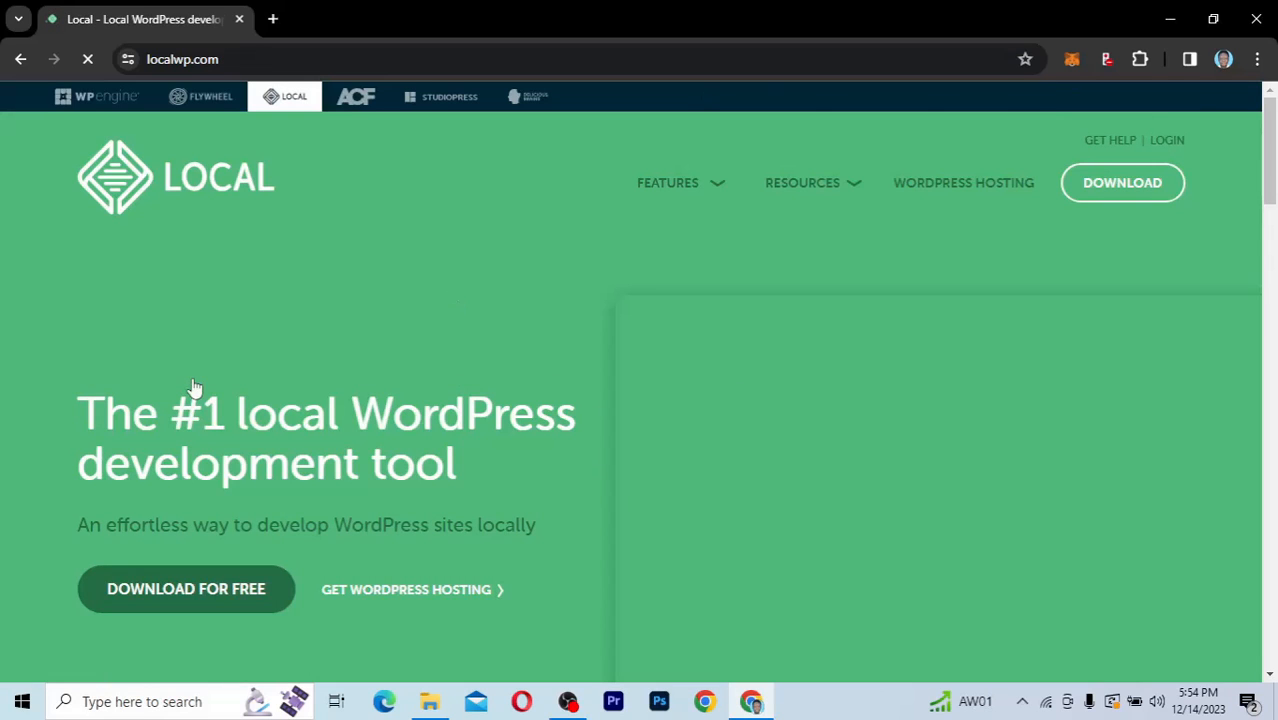
pyautogui.scroll(-2, 200, 370)
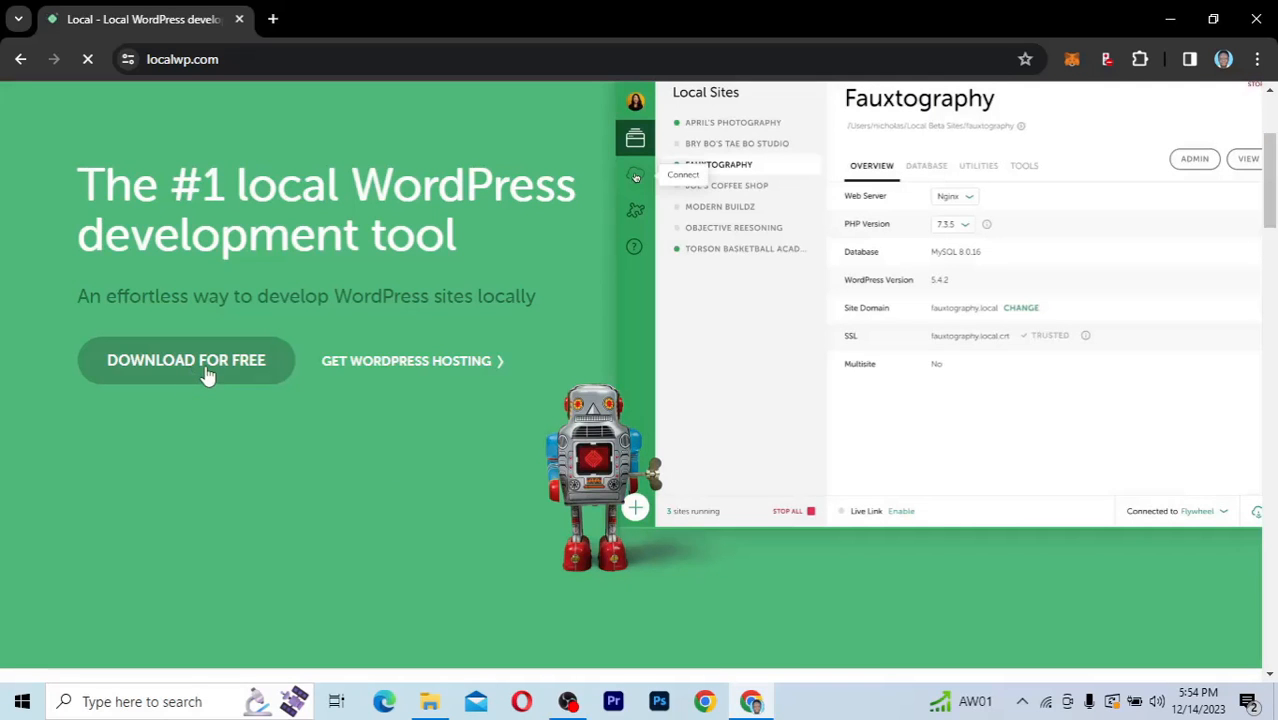
pyautogui.click(207, 374)
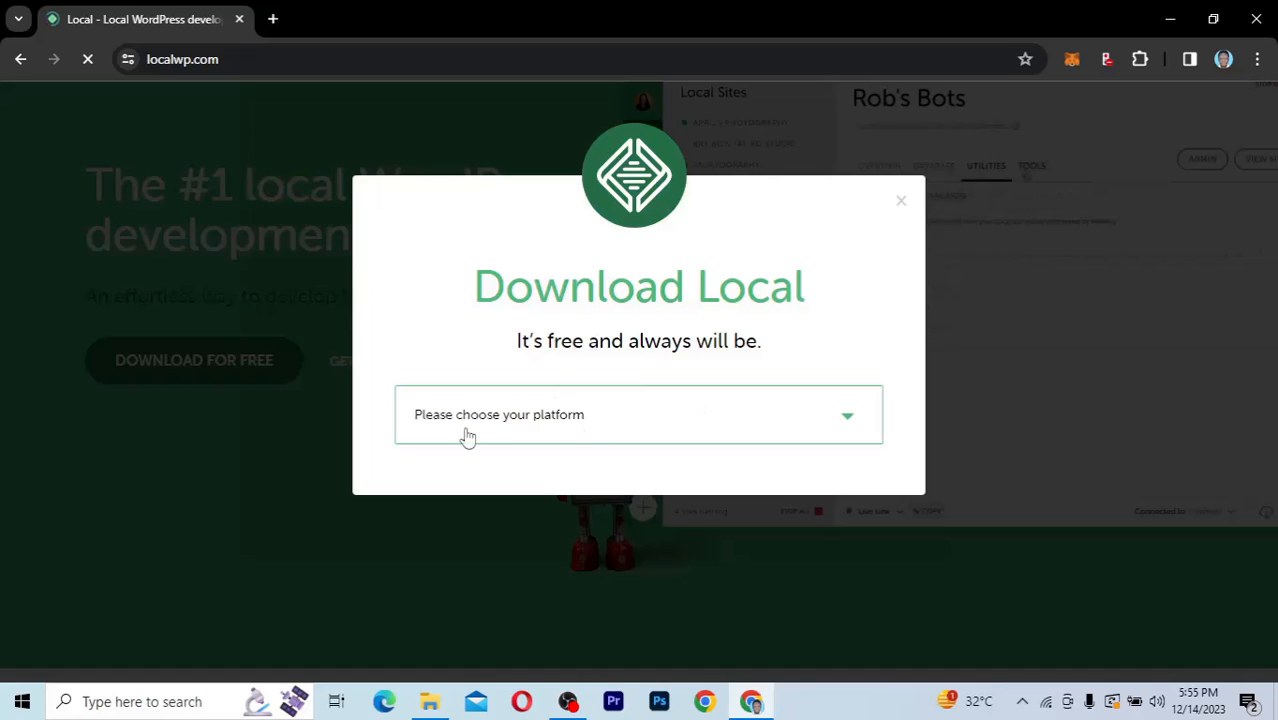
pyautogui.click(741, 425)
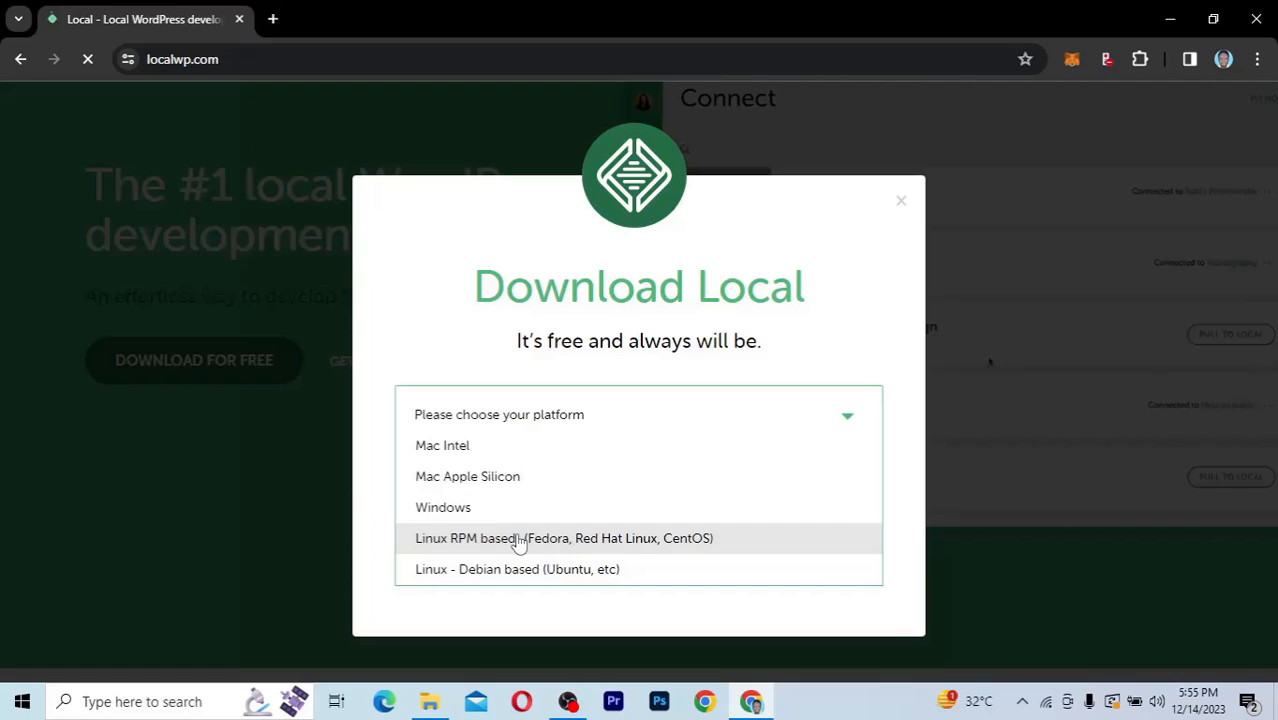
pyautogui.click(452, 511)
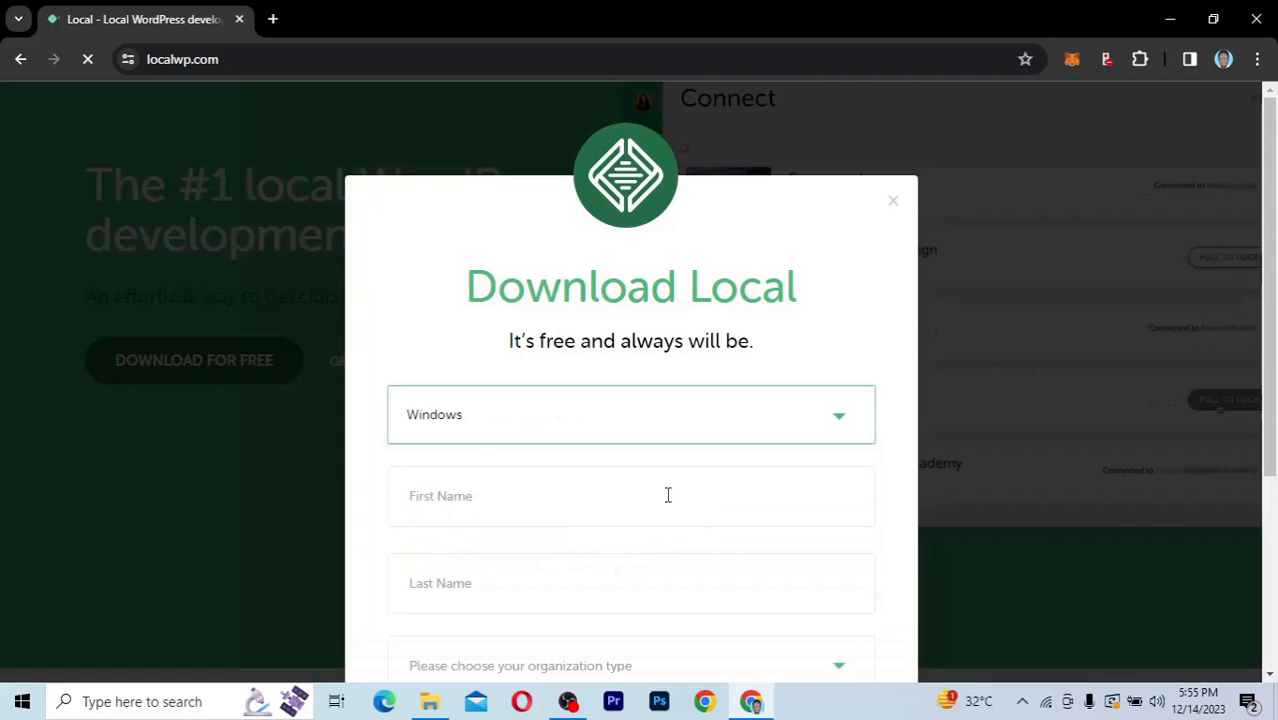
# Step: Fill in the first name and last name in the Download Local form
pyautogui.scroll(-3, 673, 498)
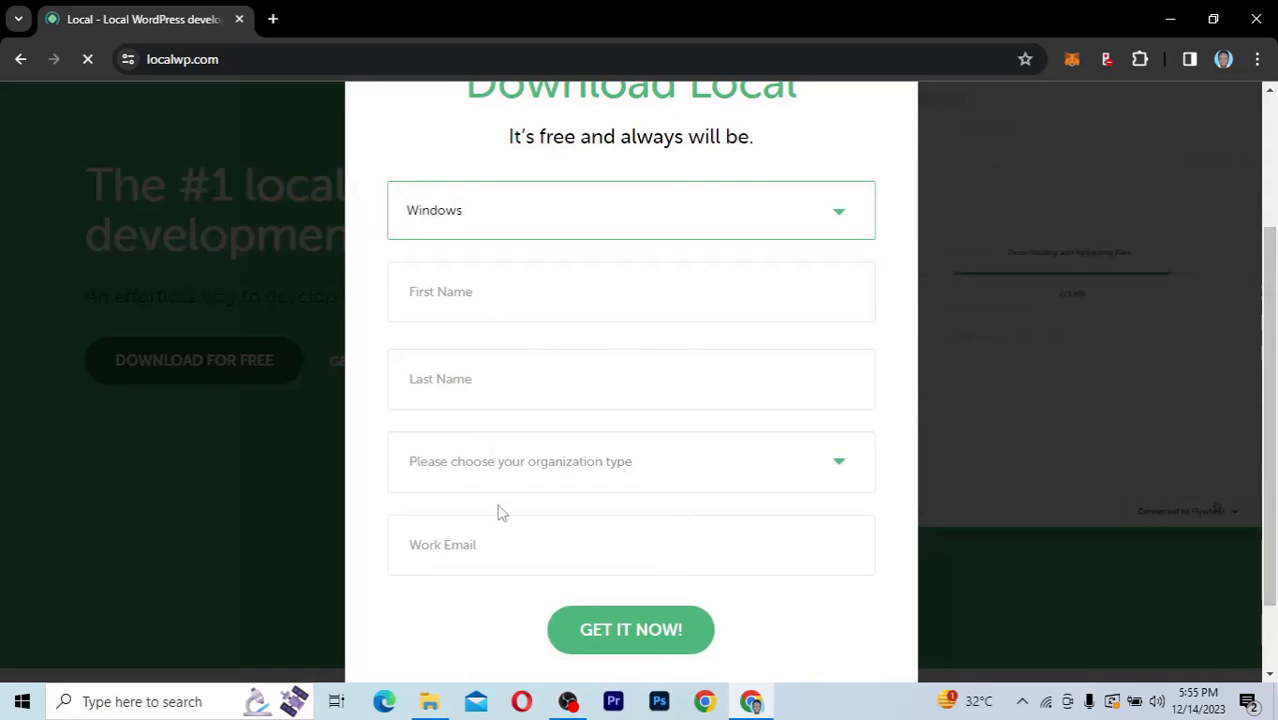
pyautogui.scroll(-1, 501, 512)
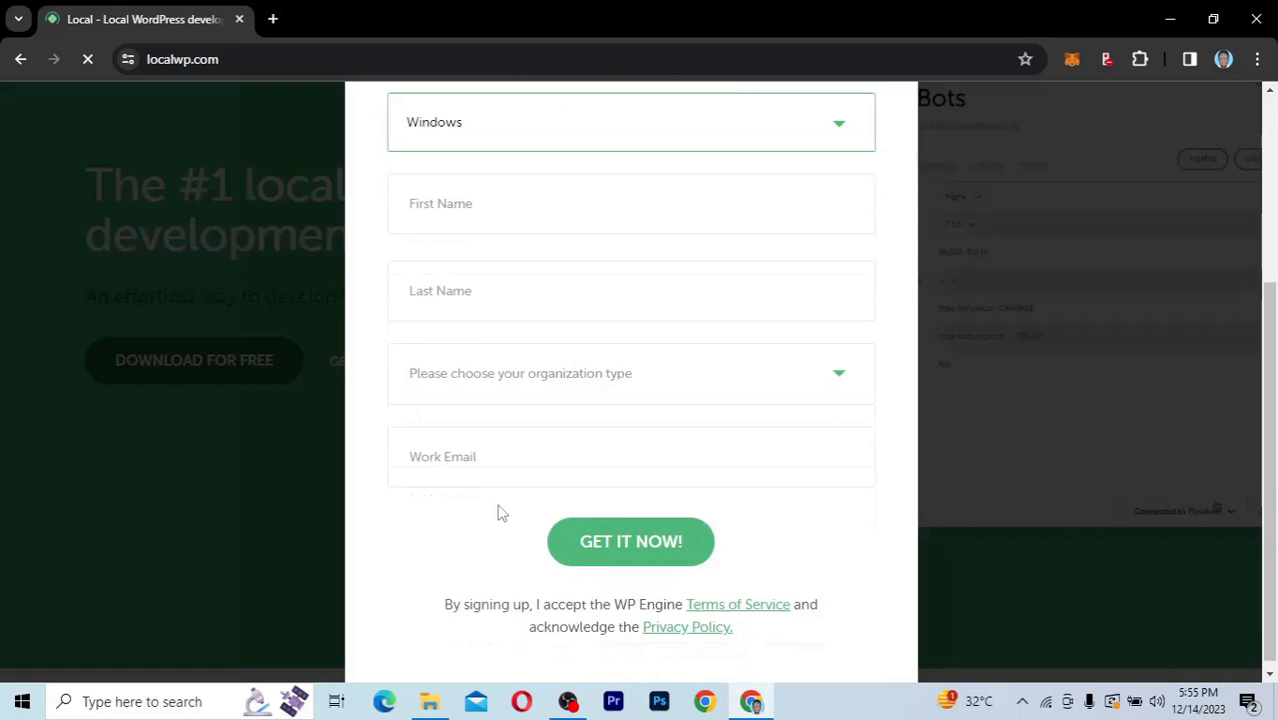
pyautogui.scroll(1, 456, 260)
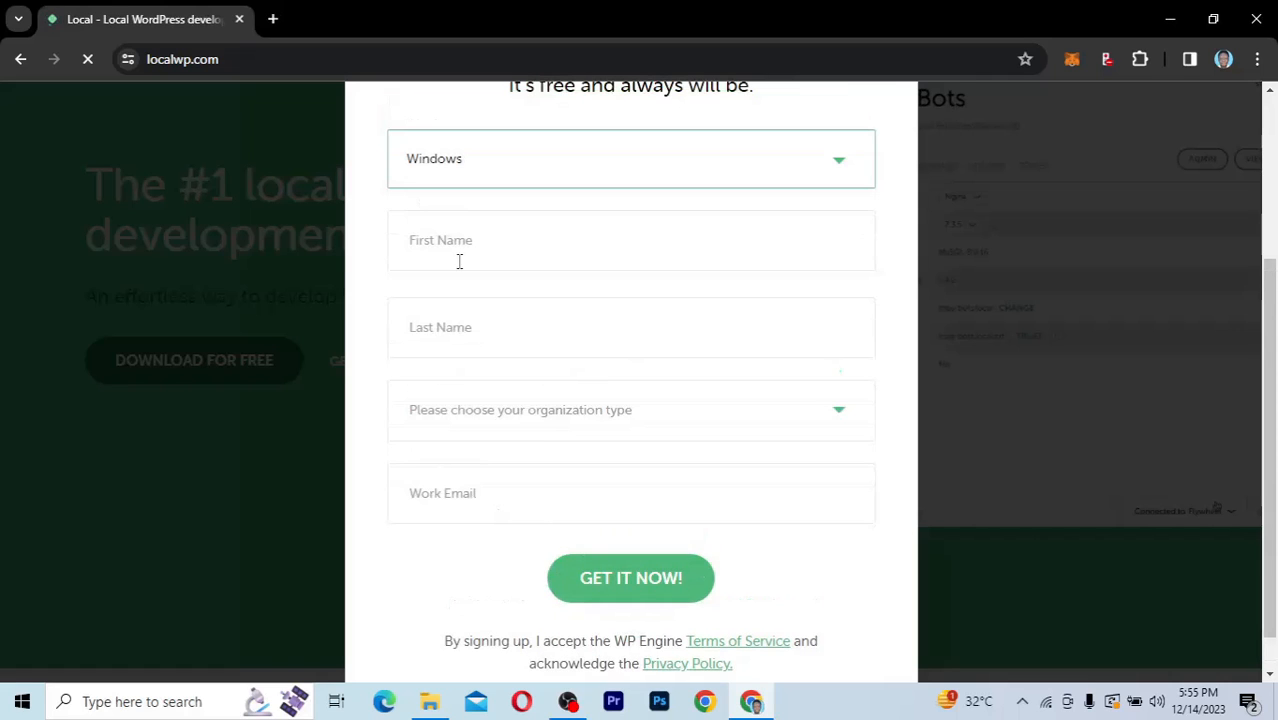
pyautogui.click(459, 248)
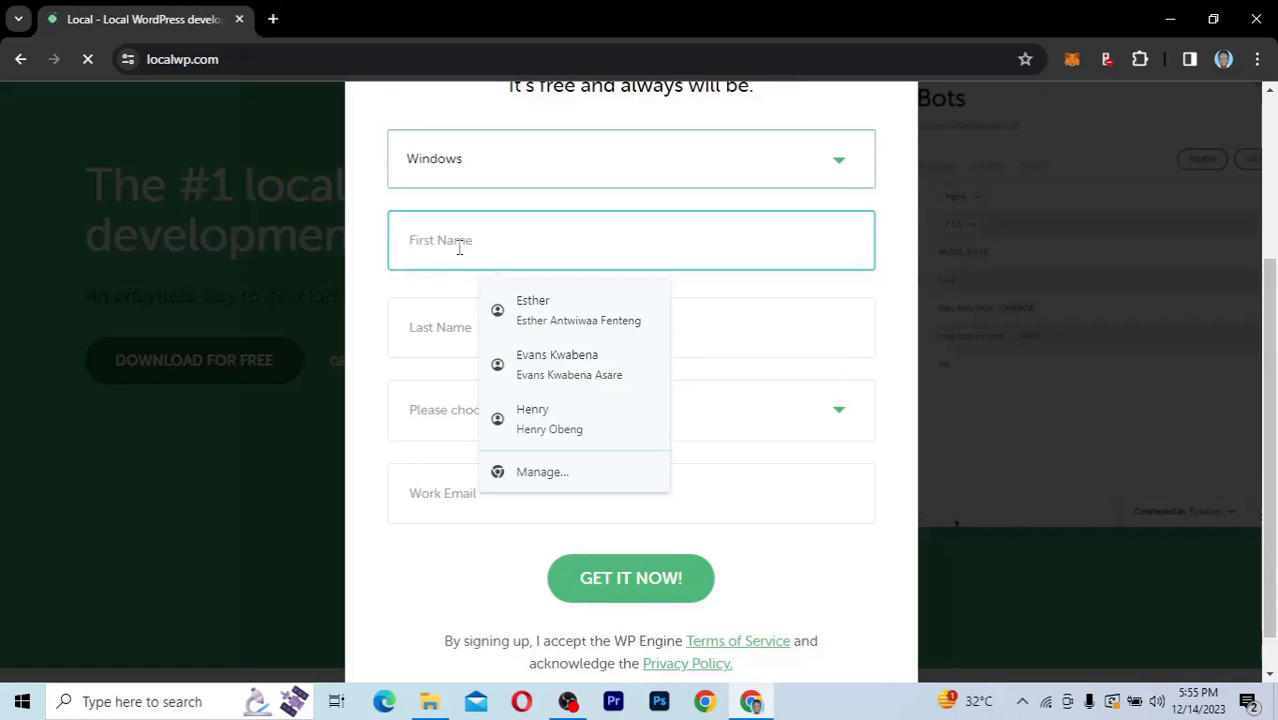
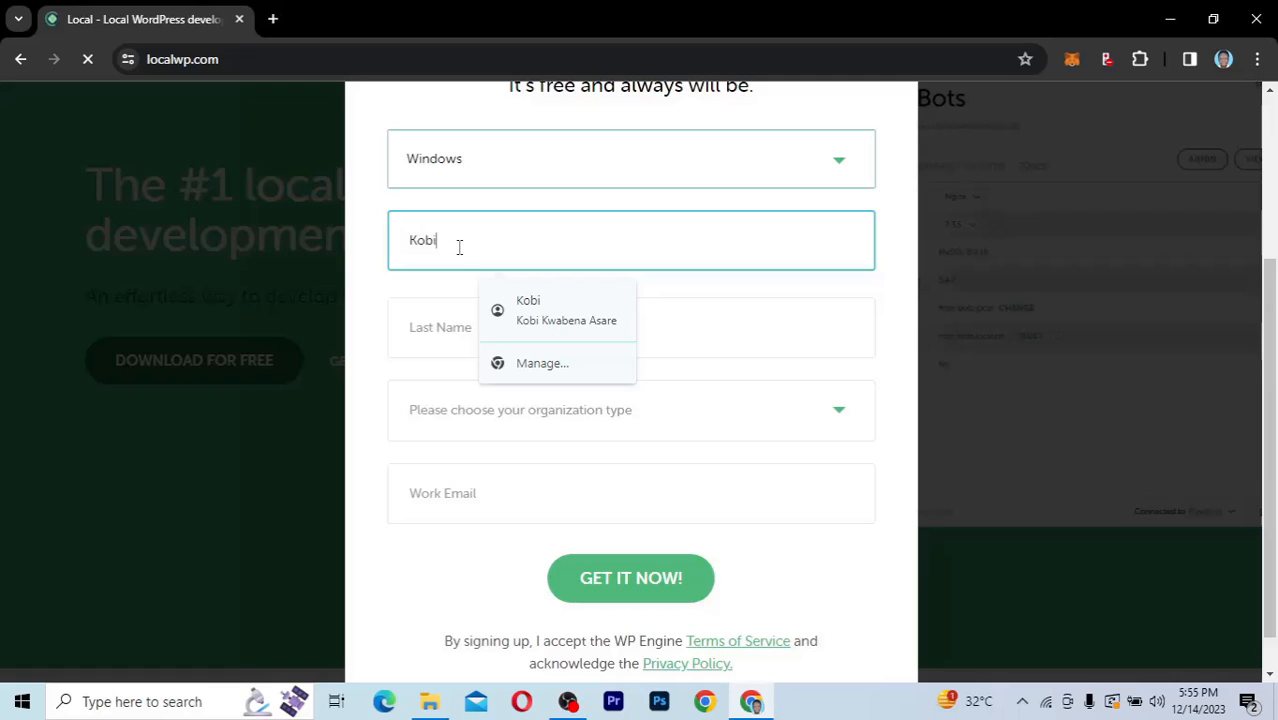
pyautogui.click(451, 325)
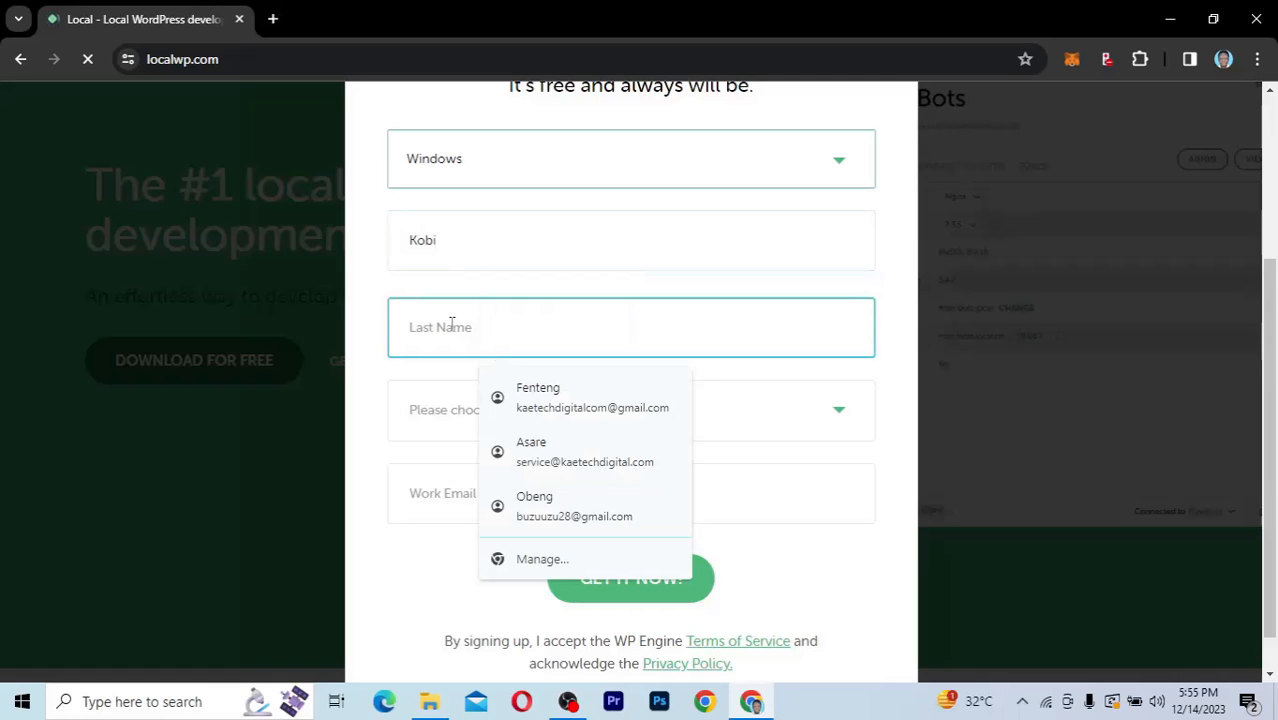
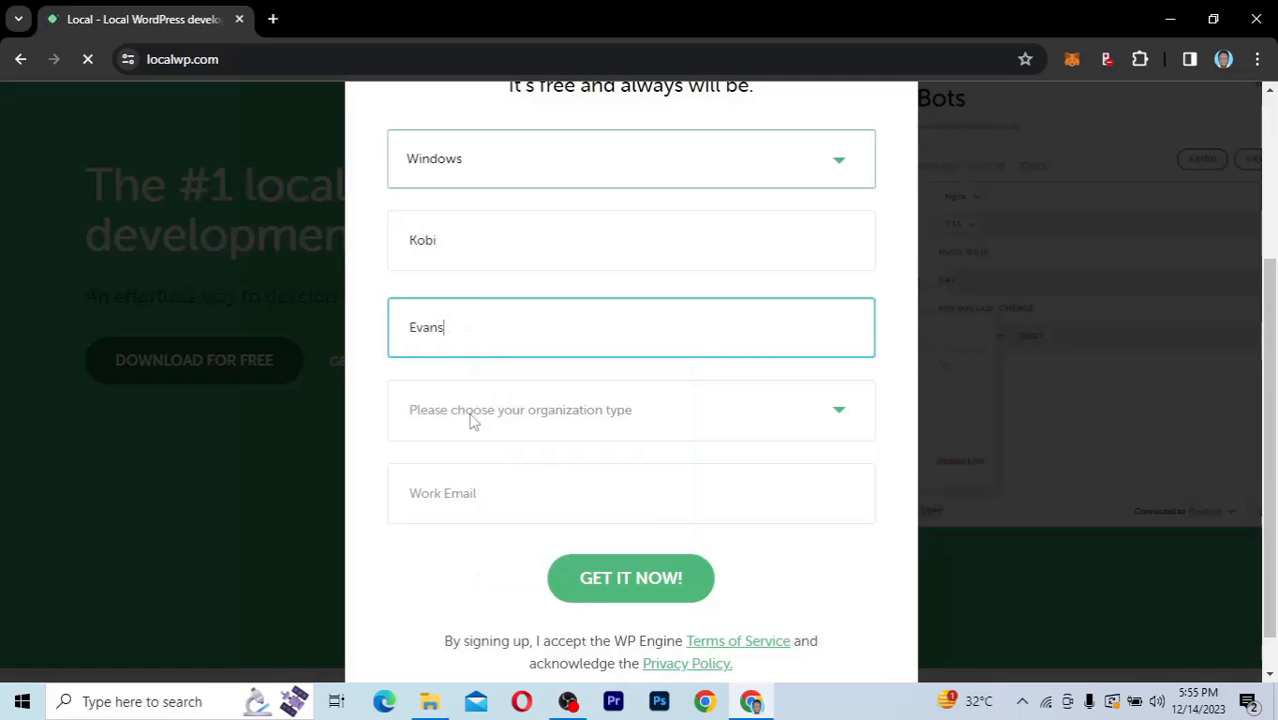
# Step: Set the organization type to Independent Freelancer/Consultant and fill in the work email
pyautogui.click(474, 421)
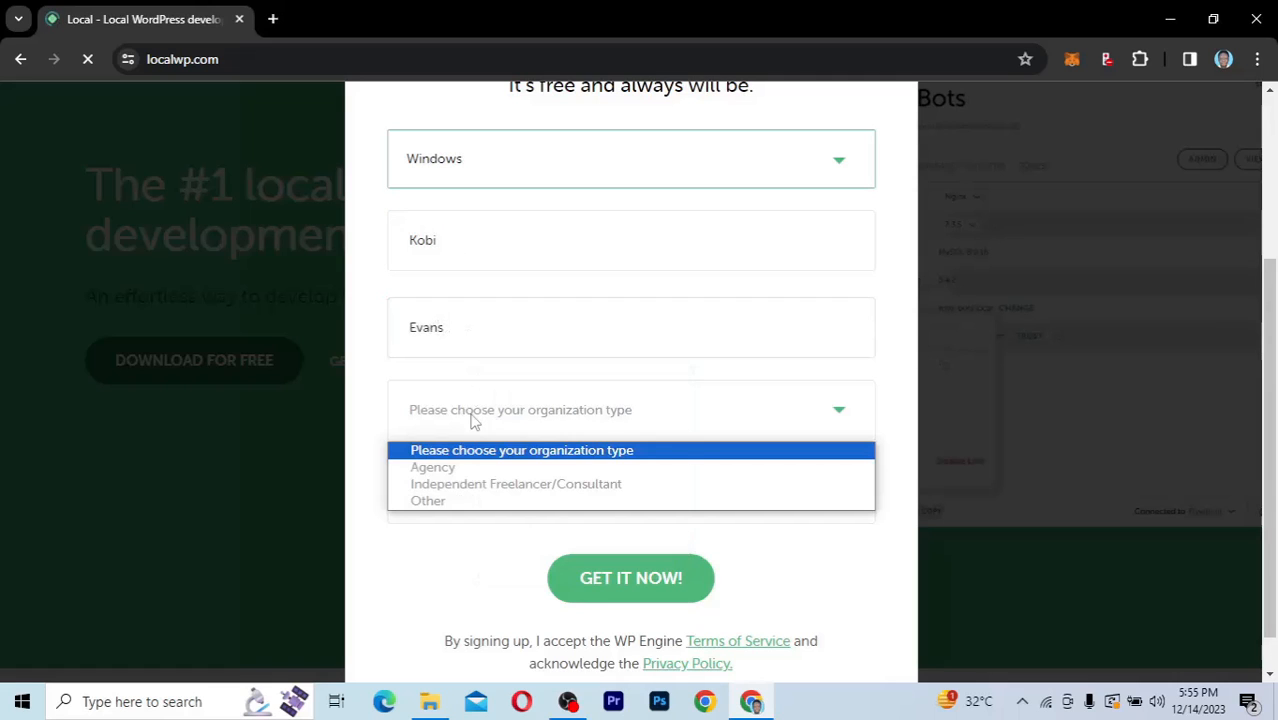
pyautogui.click(474, 485)
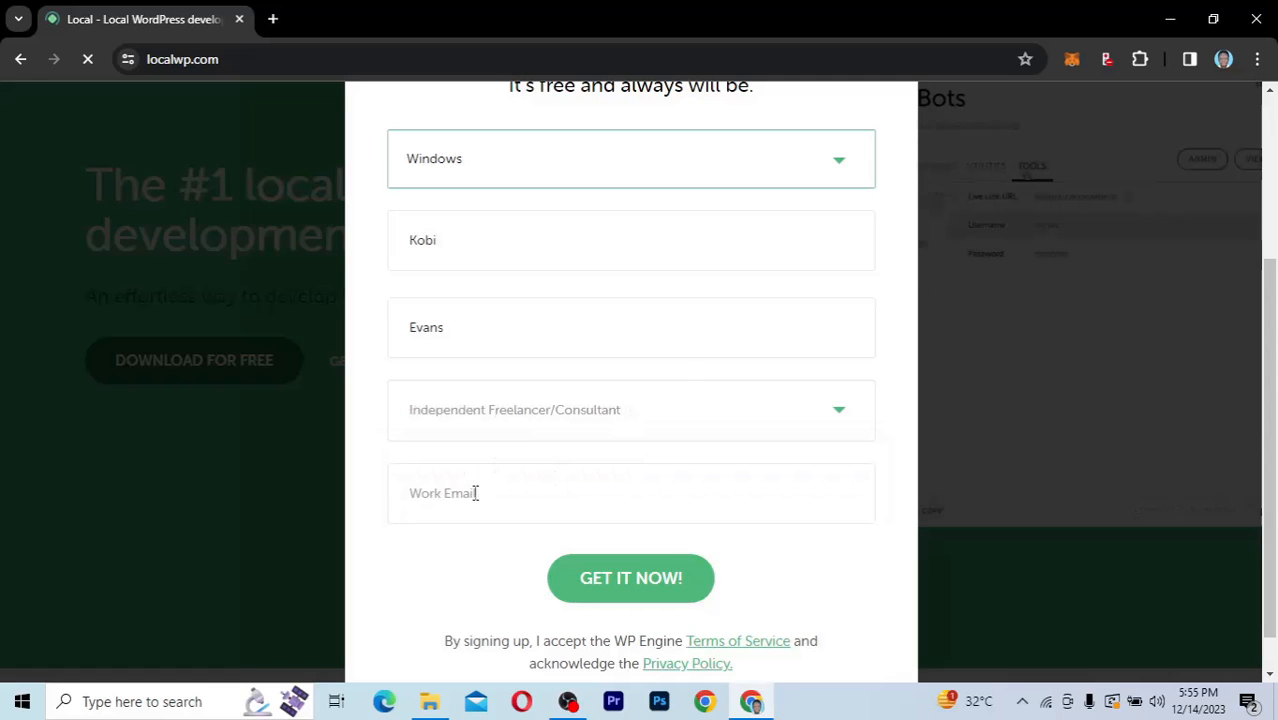
pyautogui.click(476, 492)
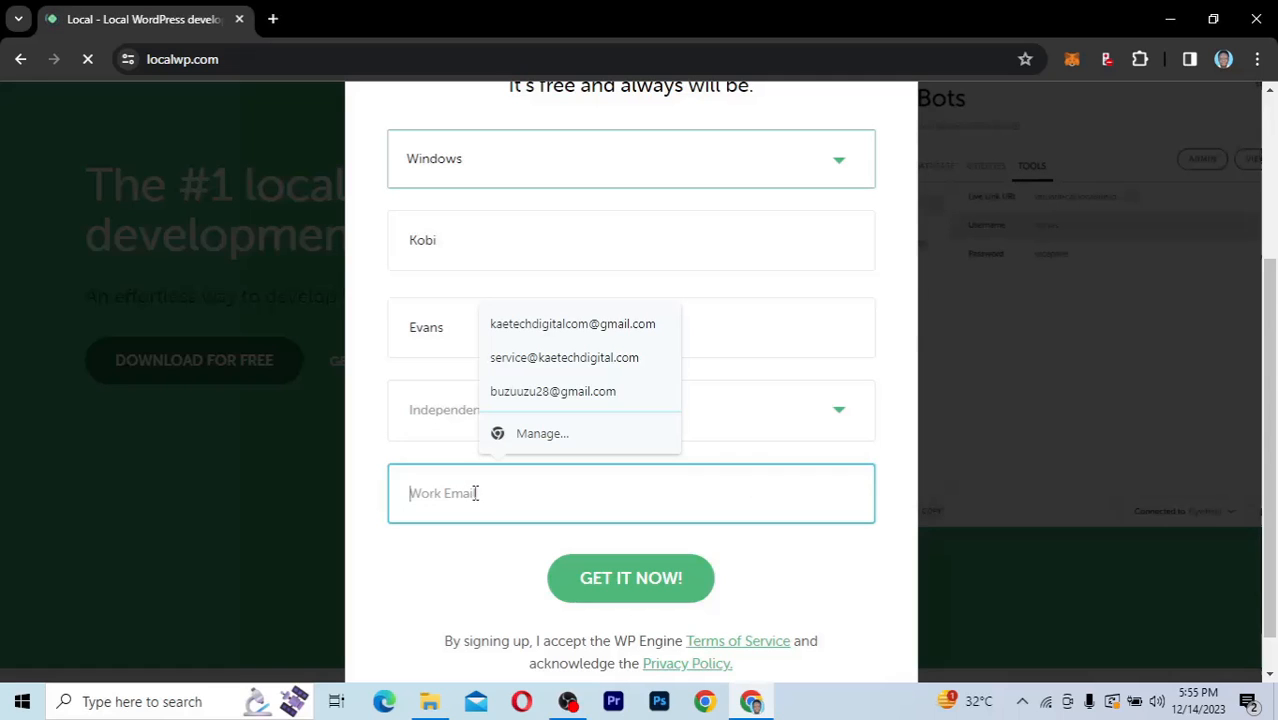
pyautogui.click(566, 357)
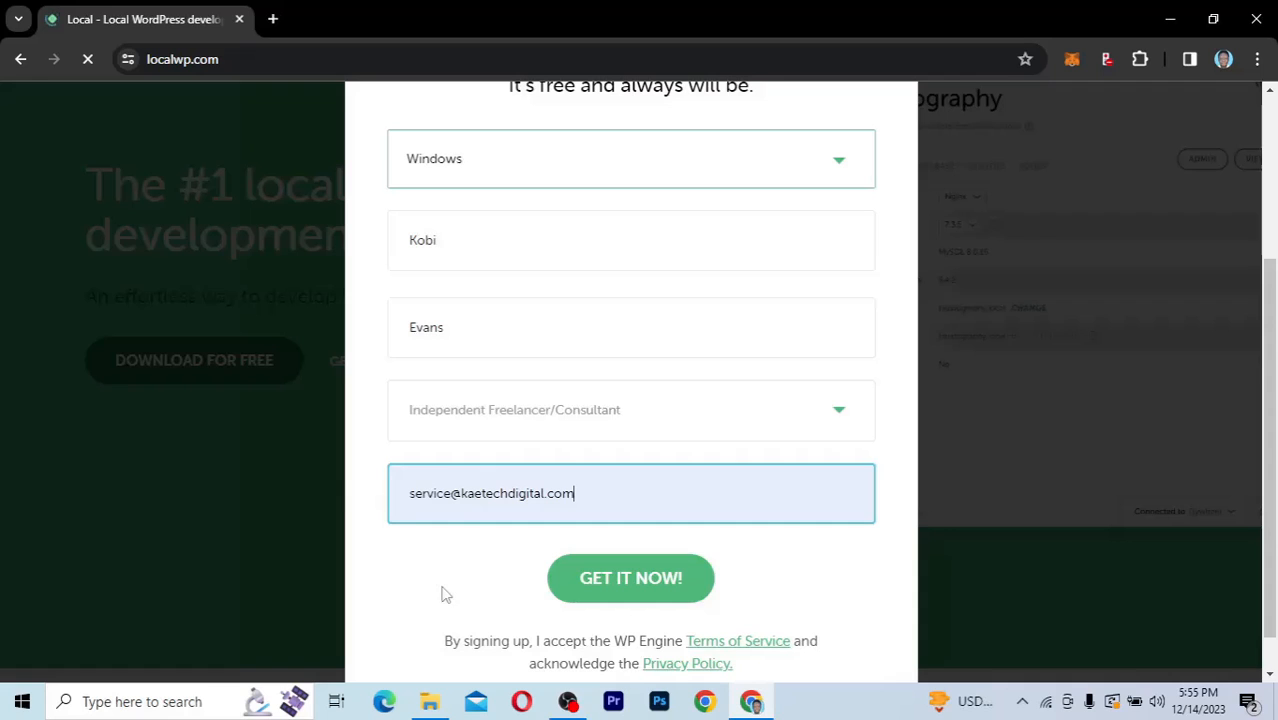
# Step: Submit the download form, start the local-8.1.0-windows.exe download manually and allow the unverified file
pyautogui.scroll(-1, 448, 594)
pyautogui.click(617, 544)
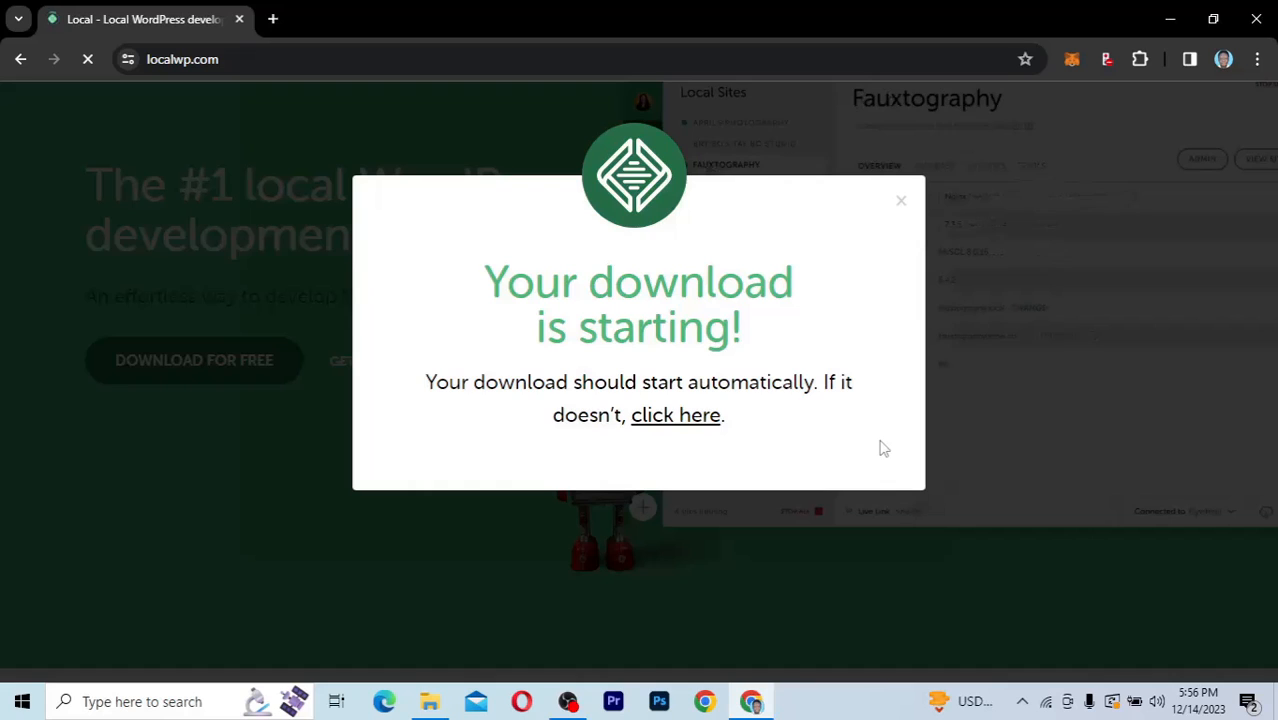
pyautogui.click(687, 420)
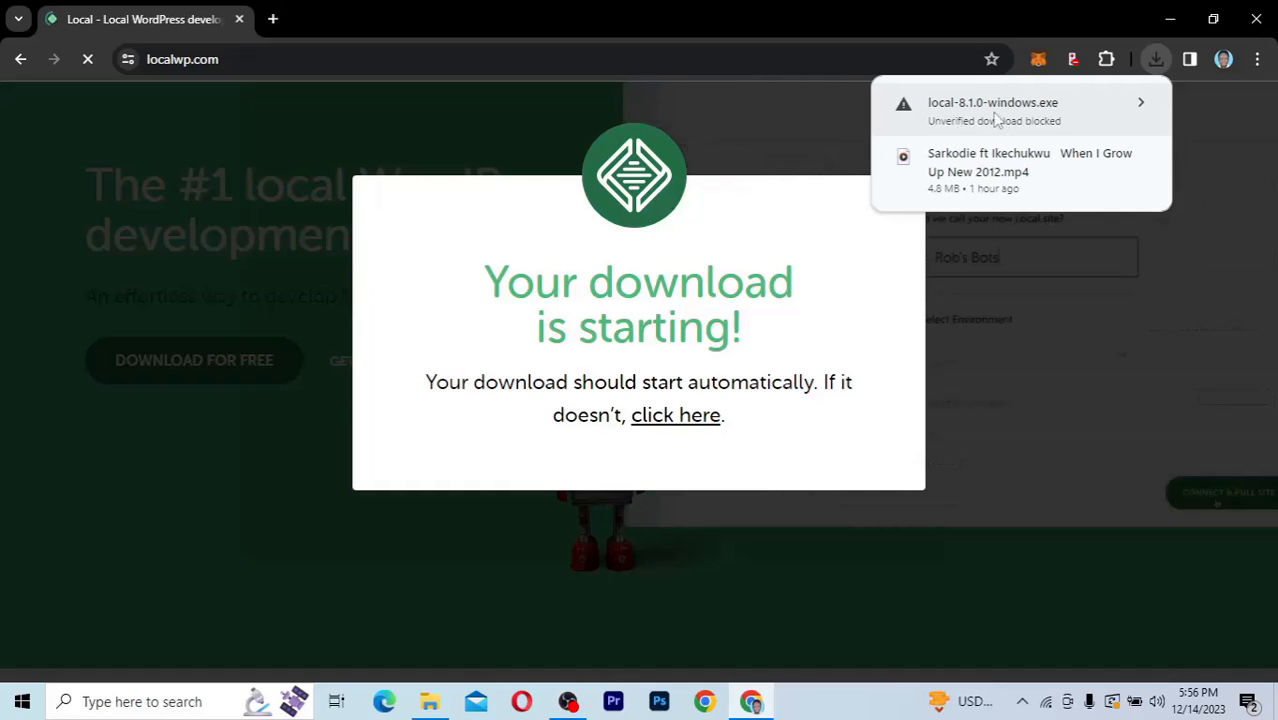
pyautogui.click(1126, 107)
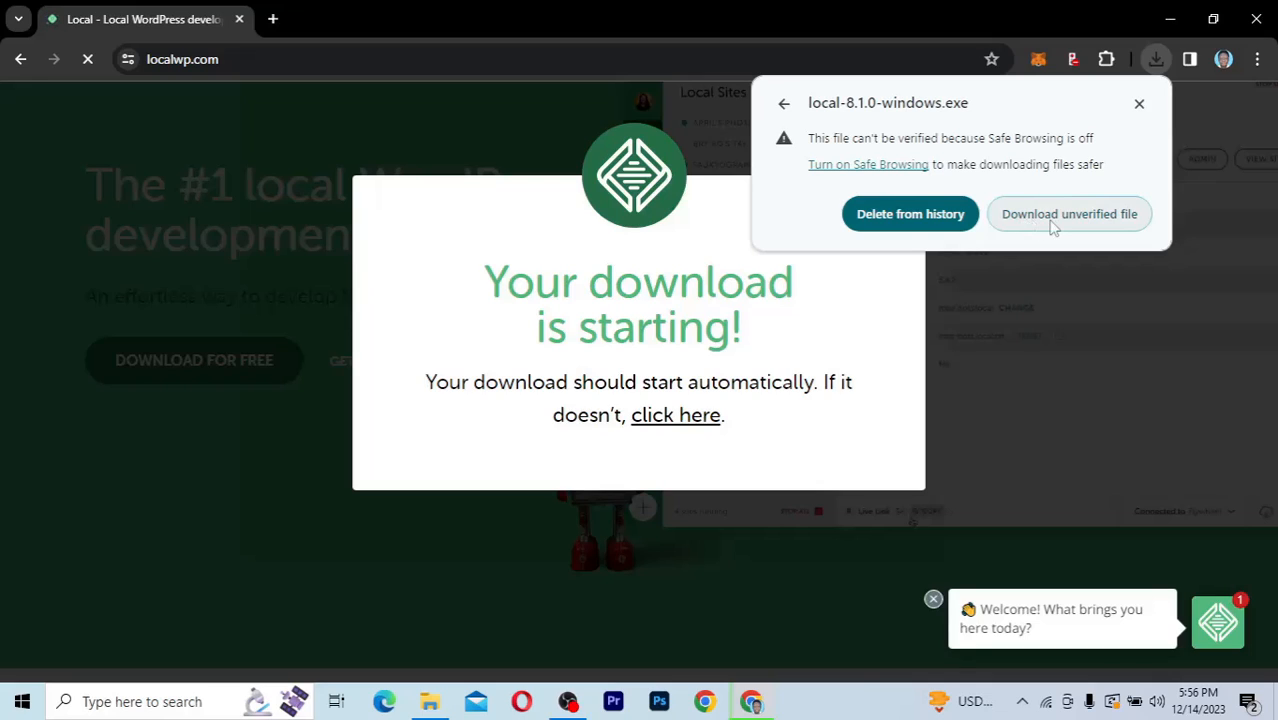
pyautogui.click(1044, 227)
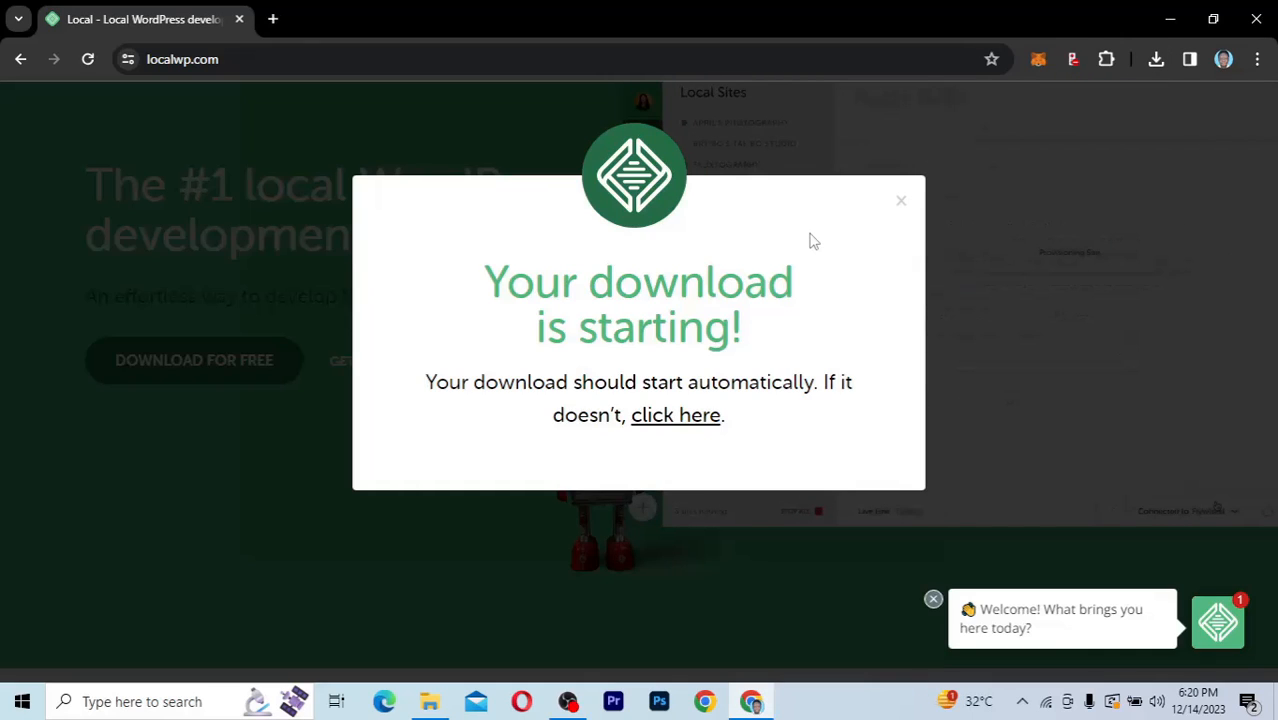
# Step: Switch to File Explorer and launch the local-8.1.0-windows installer from the Local Download folder
pyautogui.click(430, 701)
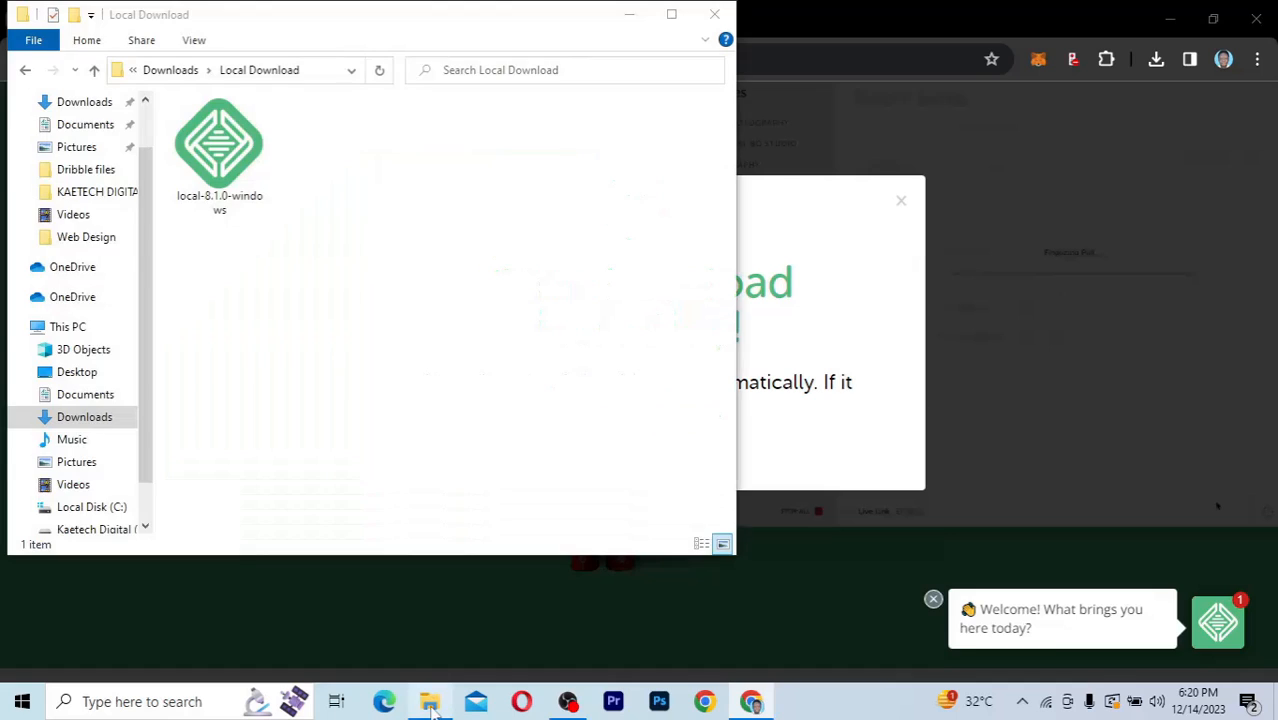
pyautogui.click(217, 183)
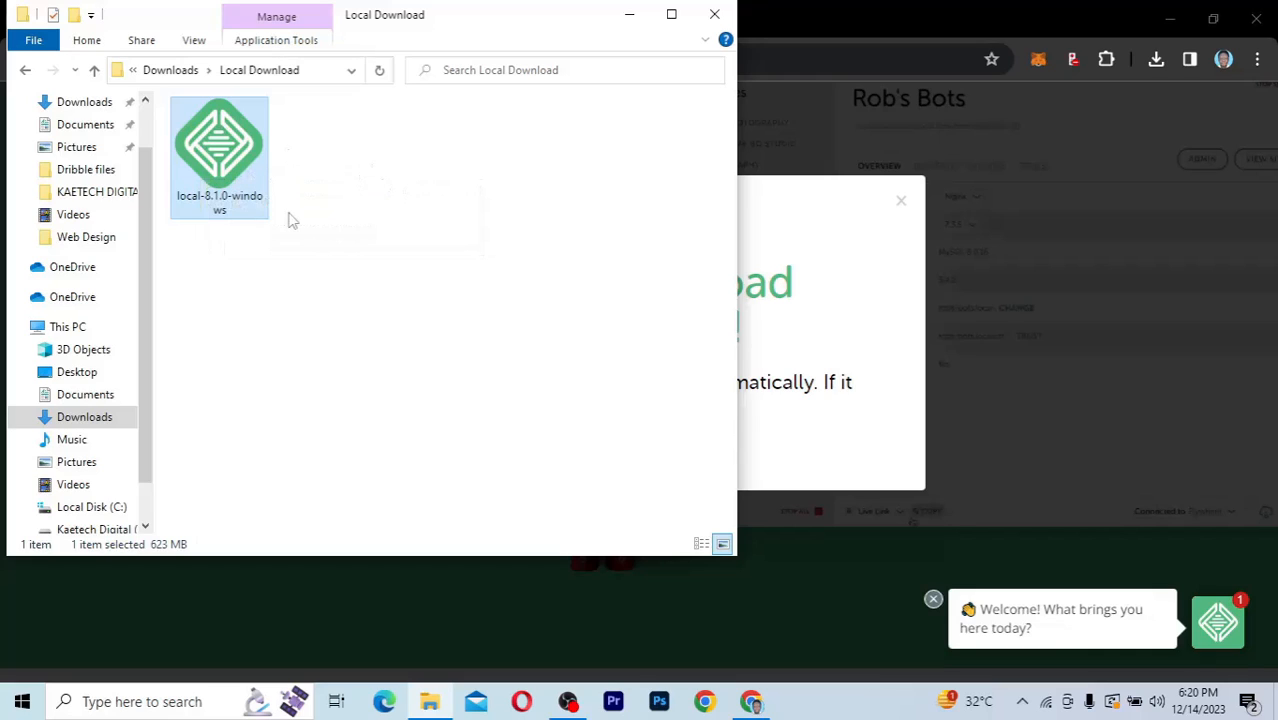
pyautogui.doubleClick(224, 145)
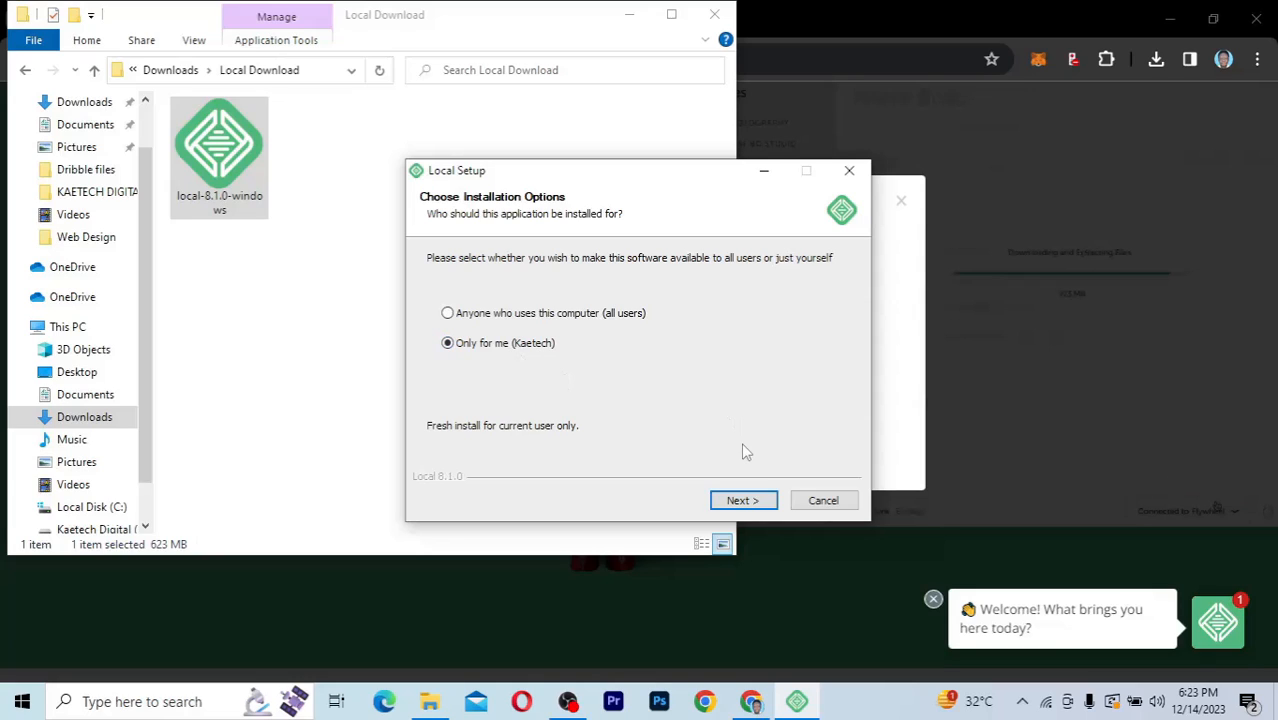
# Step: Install Local only for the current user in the default destination folder and finish setup with Run Local enabled
pyautogui.click(740, 502)
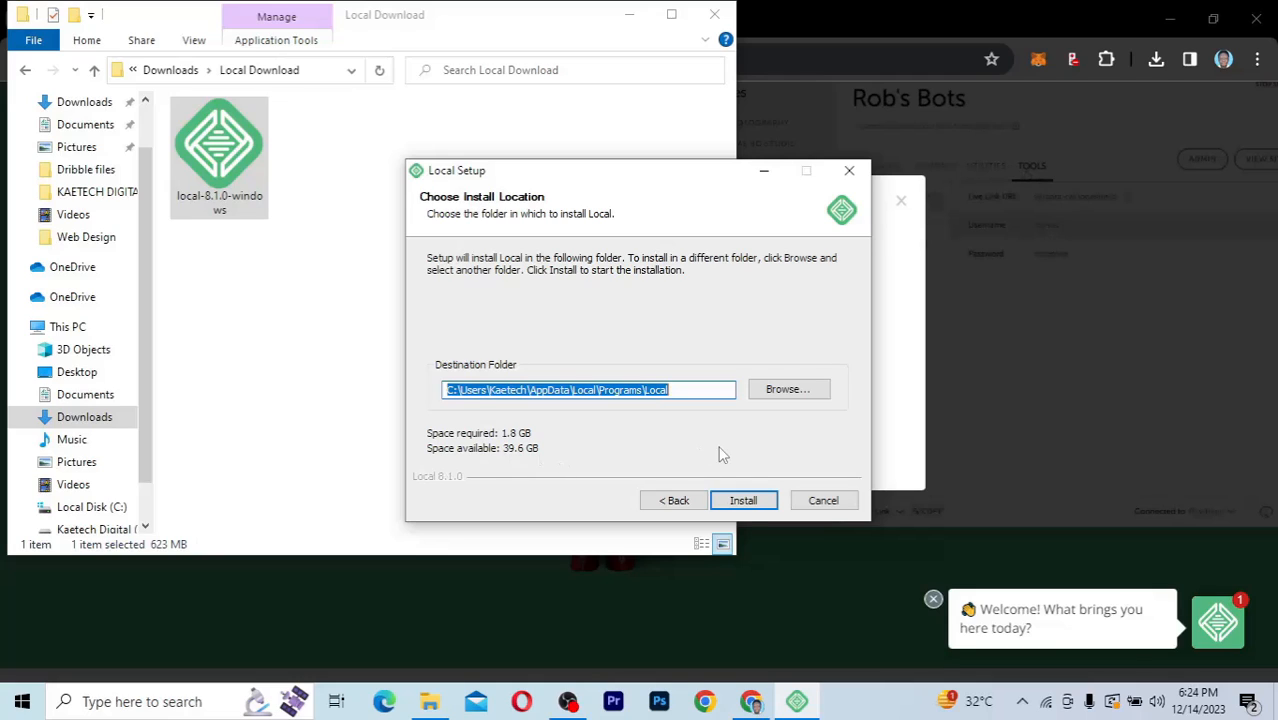
pyautogui.click(748, 504)
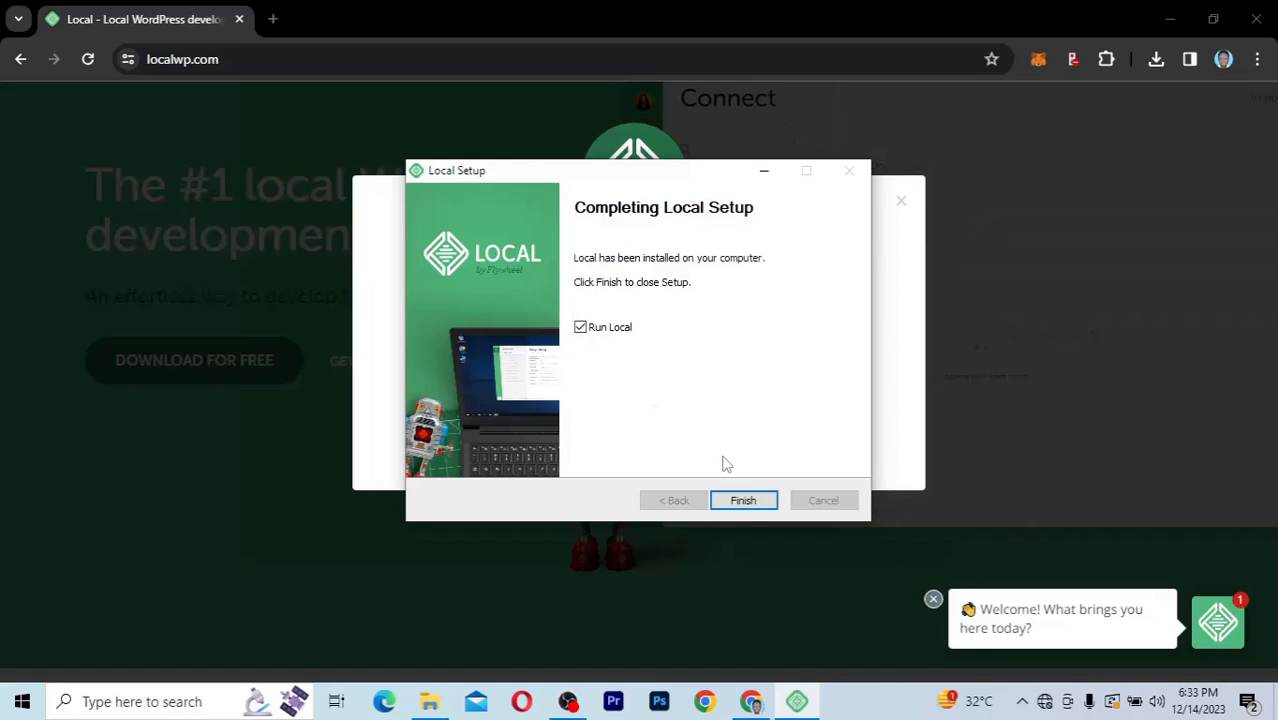
pyautogui.click(745, 503)
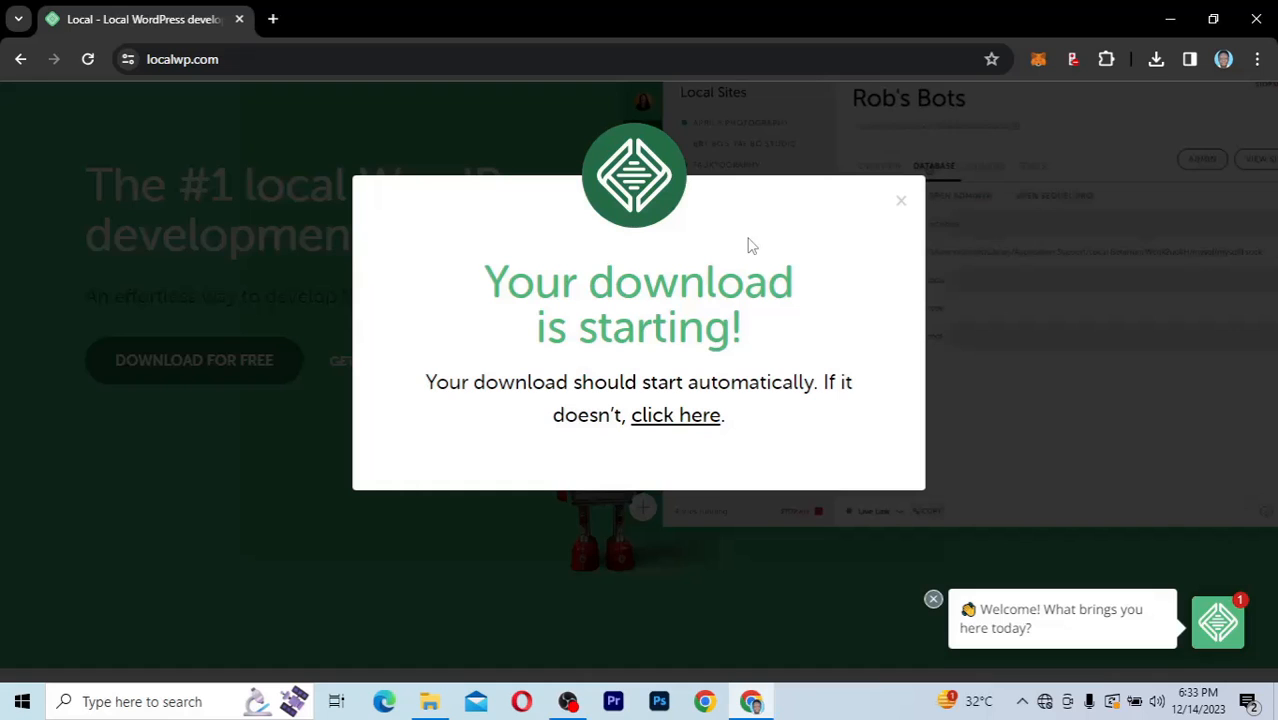
# Step: Dismiss the download message and minimize all open windows to reveal the desktop
pyautogui.click(901, 206)
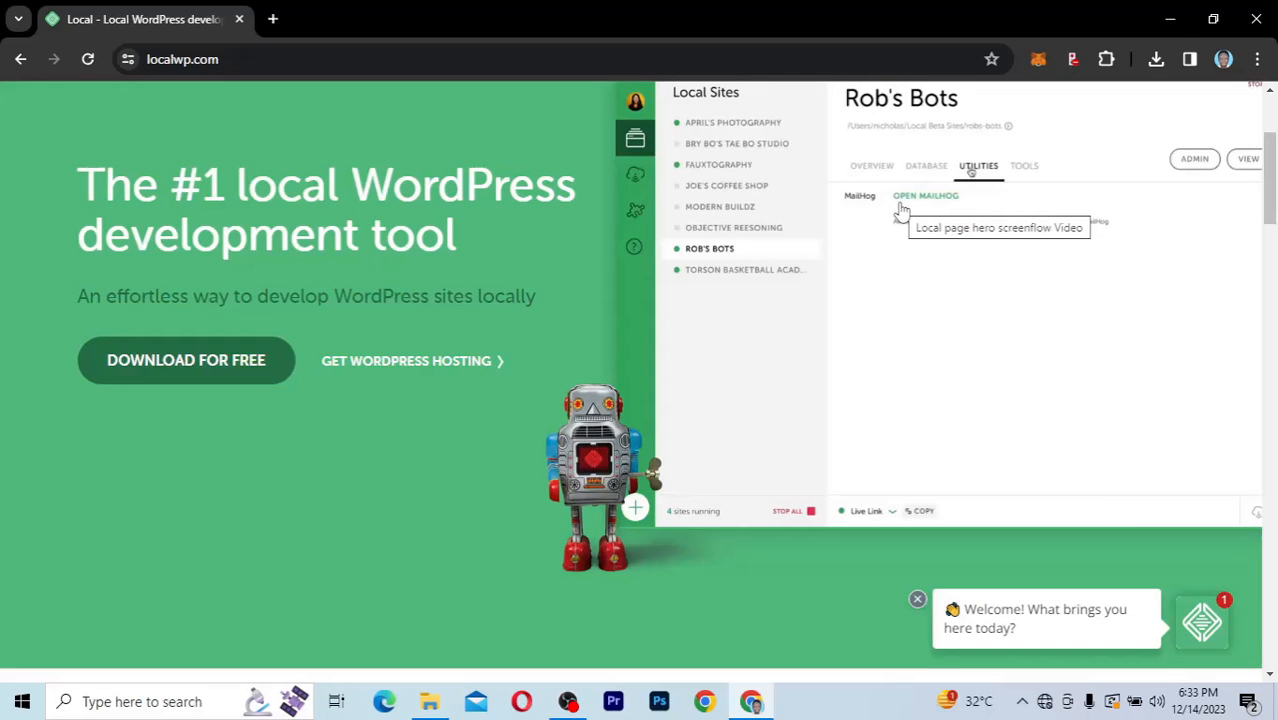
pyautogui.click(1173, 22)
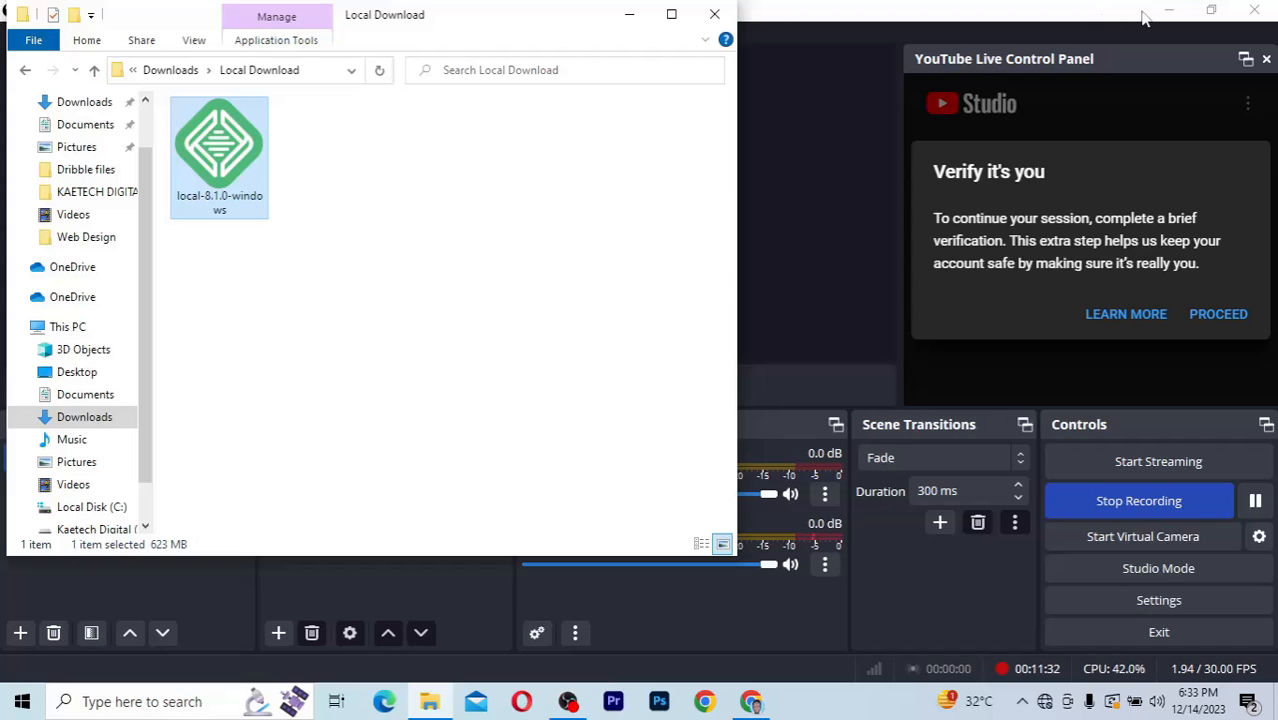
pyautogui.click(1178, 11)
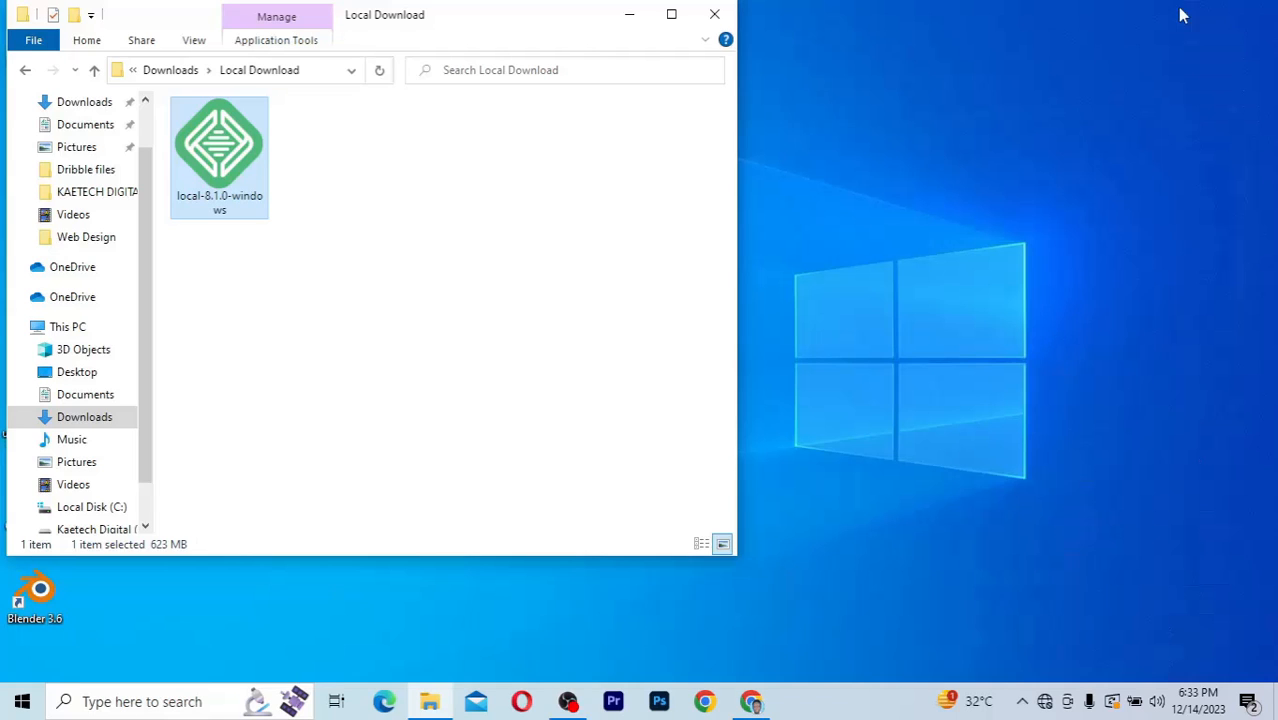
pyautogui.click(628, 14)
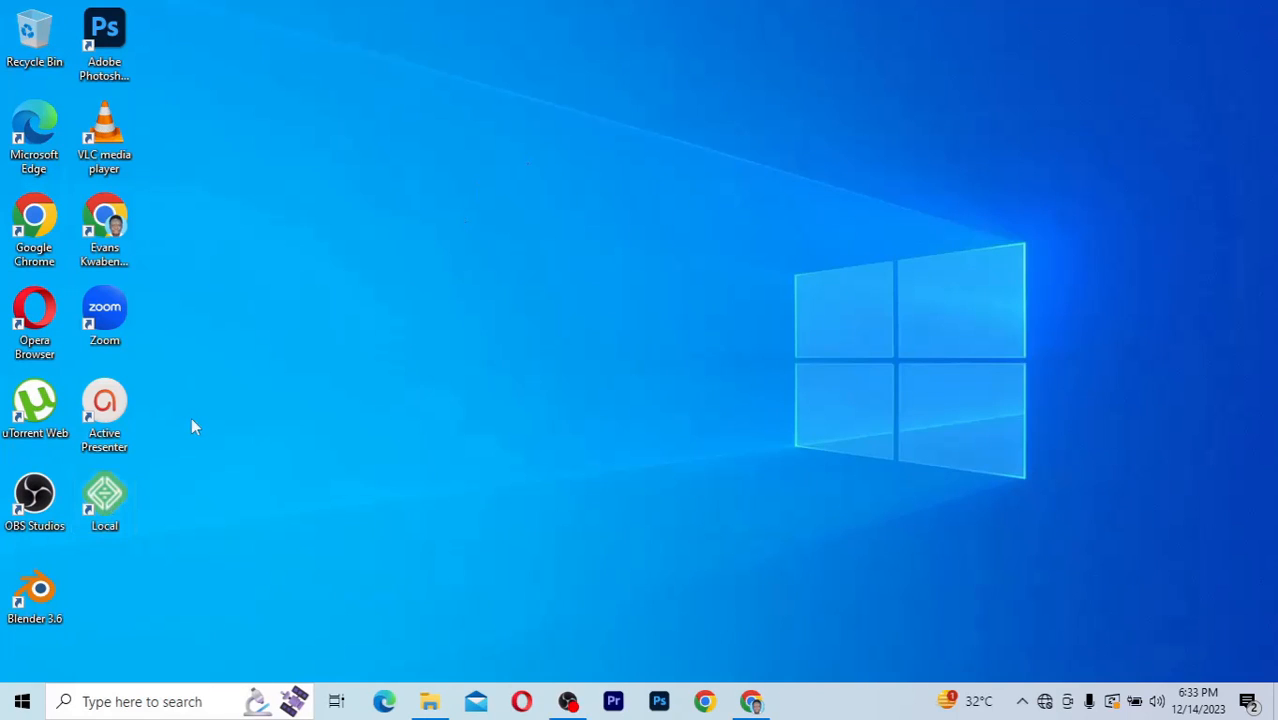
# Step: Launch Local from the desktop, go through its Terms of Service and accept them
pyautogui.doubleClick(103, 501)
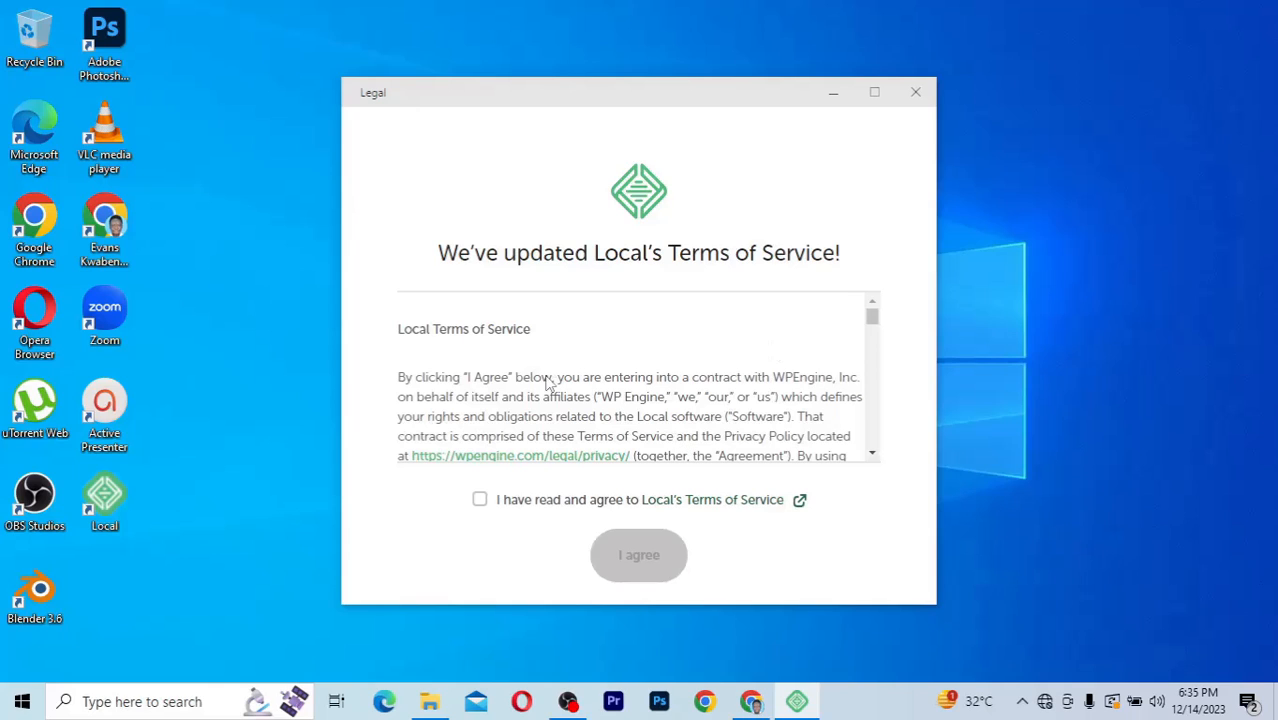
pyautogui.scroll(-5, 548, 383)
pyautogui.scroll(-20, 548, 383)
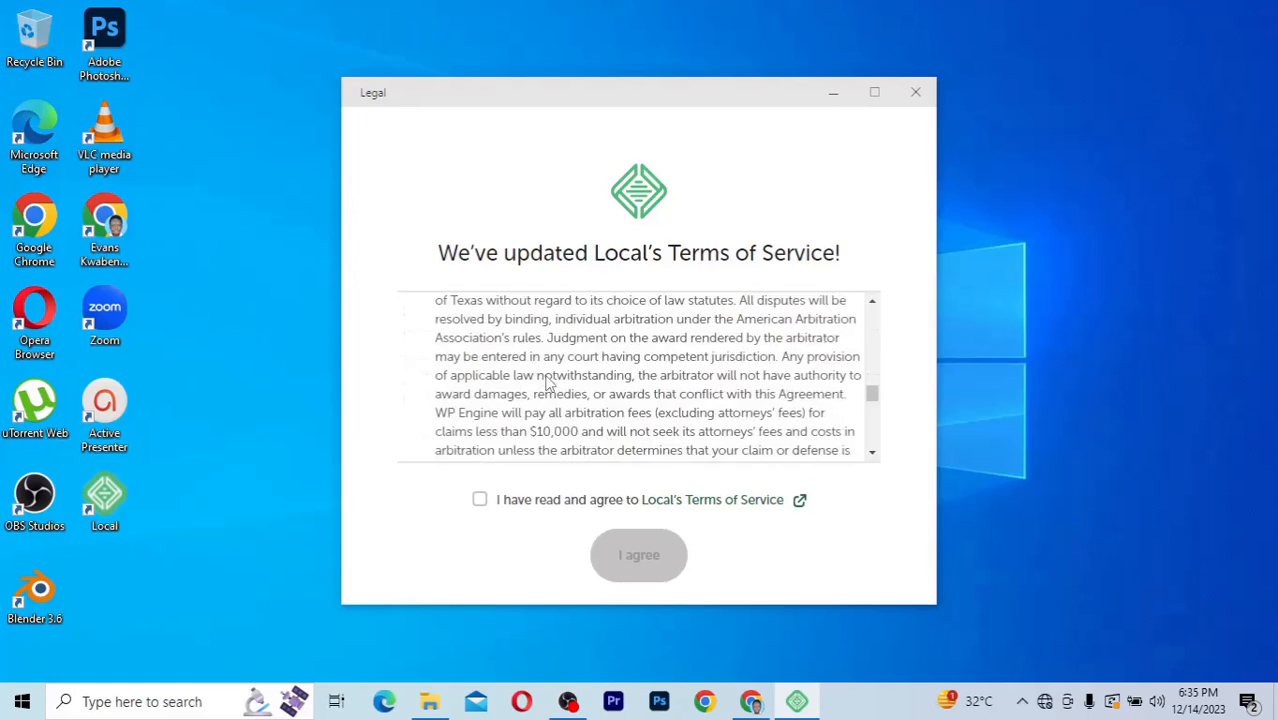
pyautogui.click(480, 503)
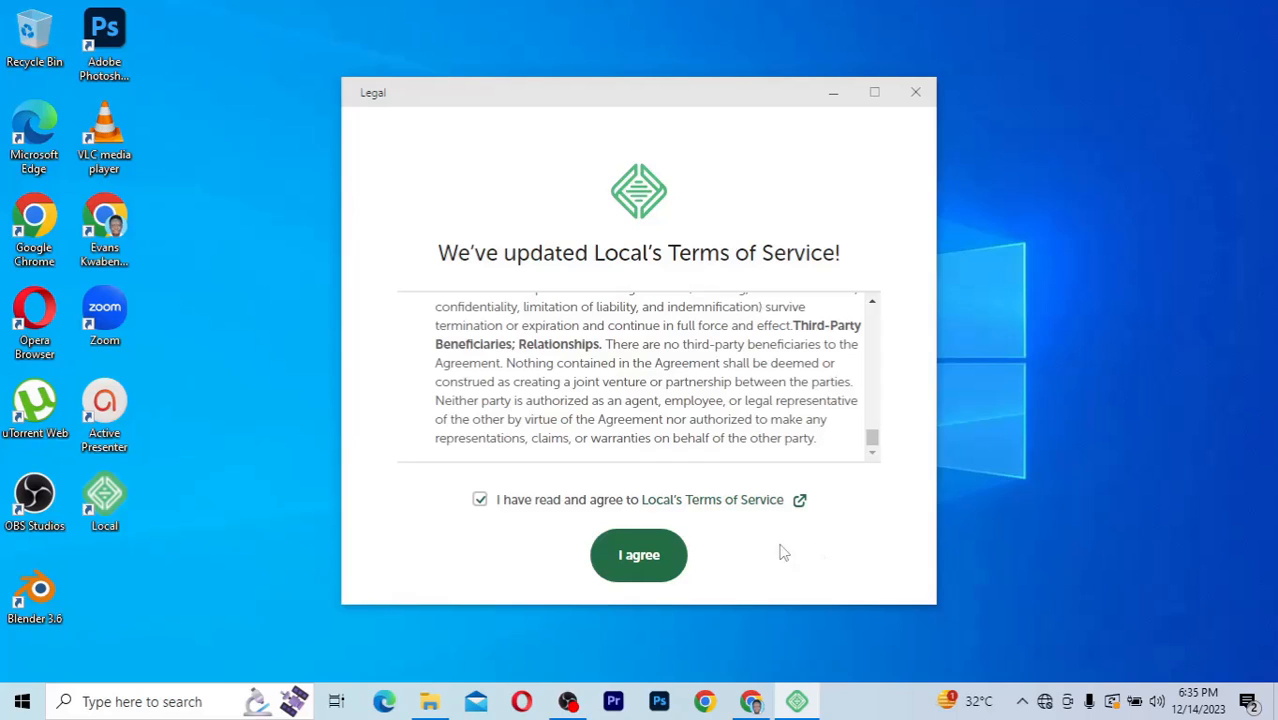
pyautogui.click(640, 556)
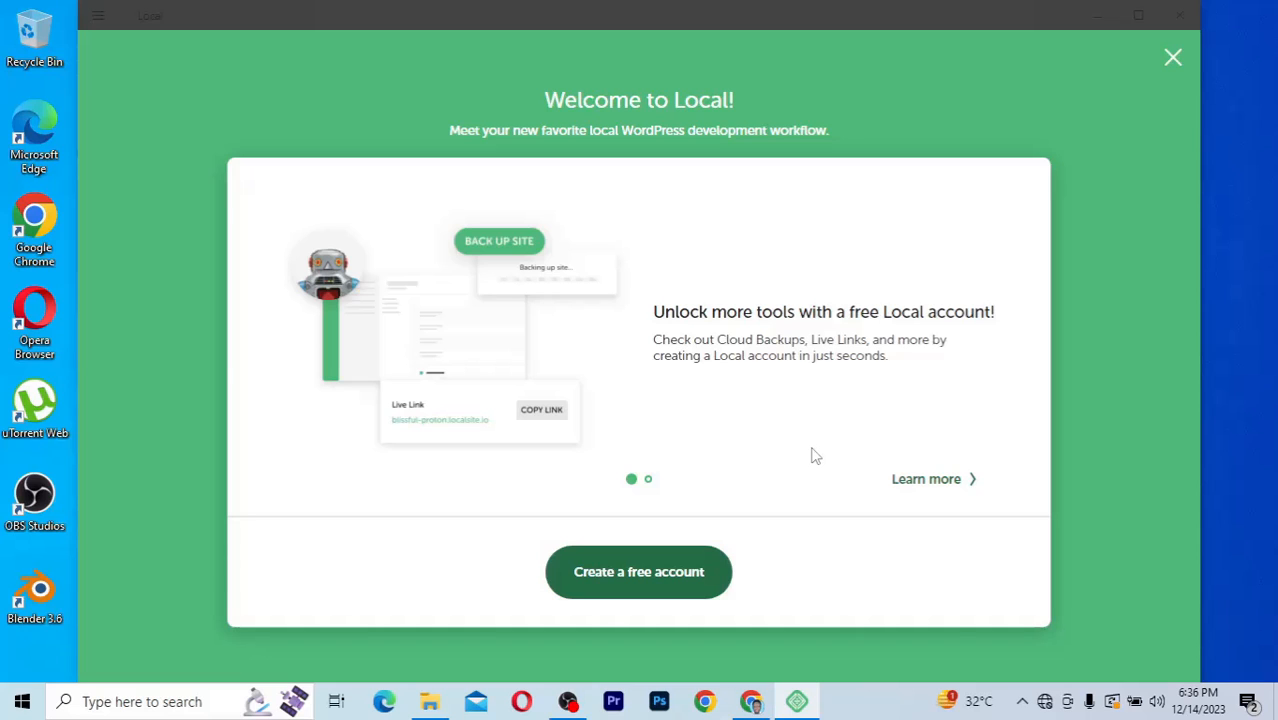
# Step: Start creating a free Local account and fill in the first name, last name and email address on the sign-up form
pyautogui.click(628, 580)
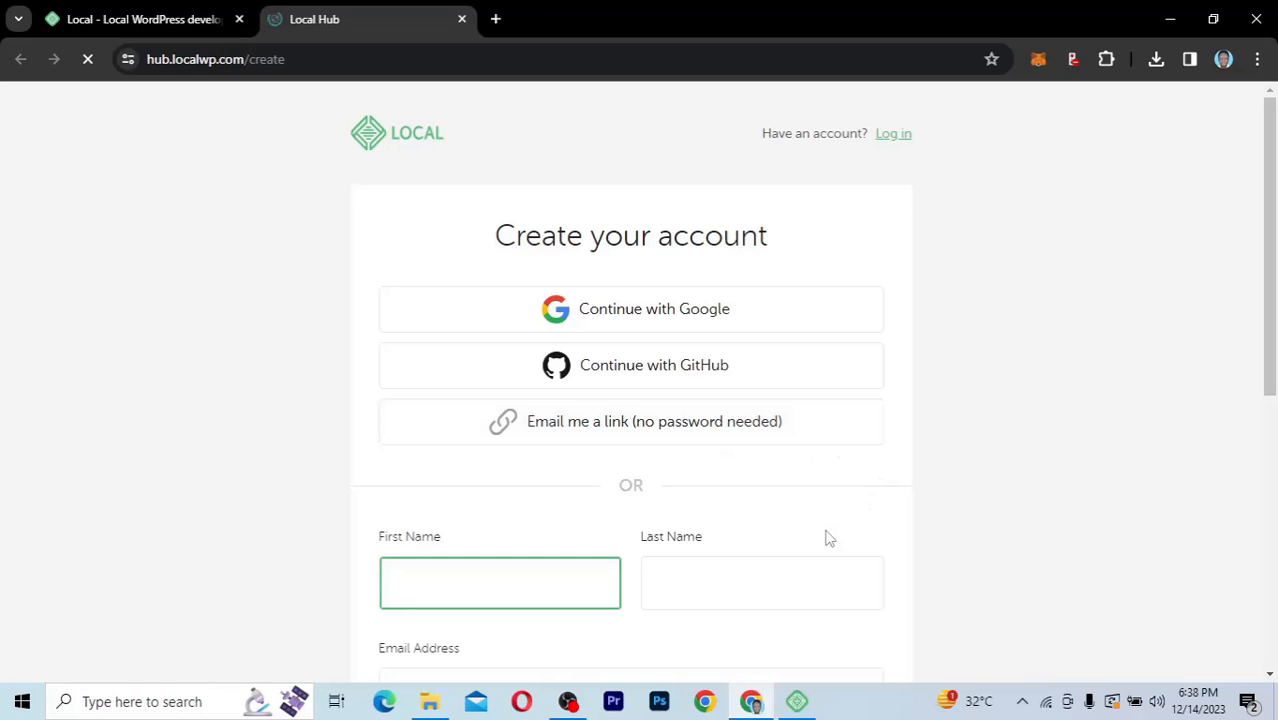
pyautogui.scroll(-3, 828, 538)
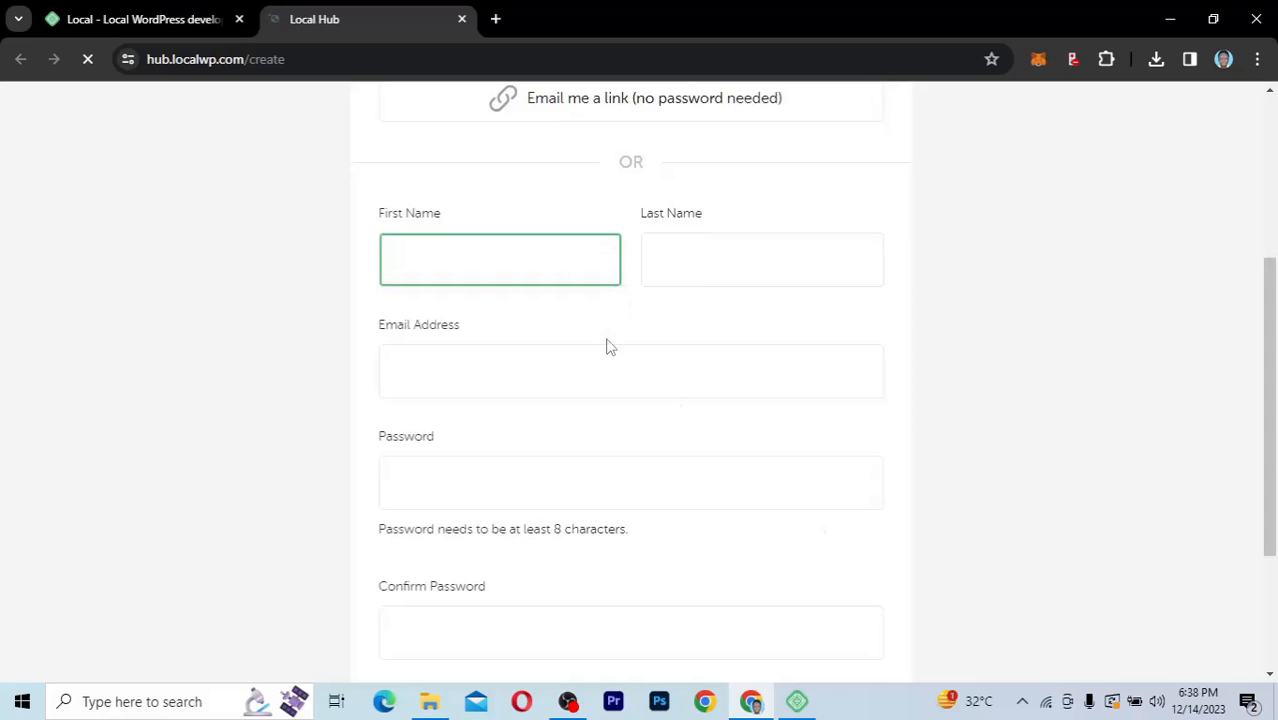
pyautogui.scroll(-2, 591, 470)
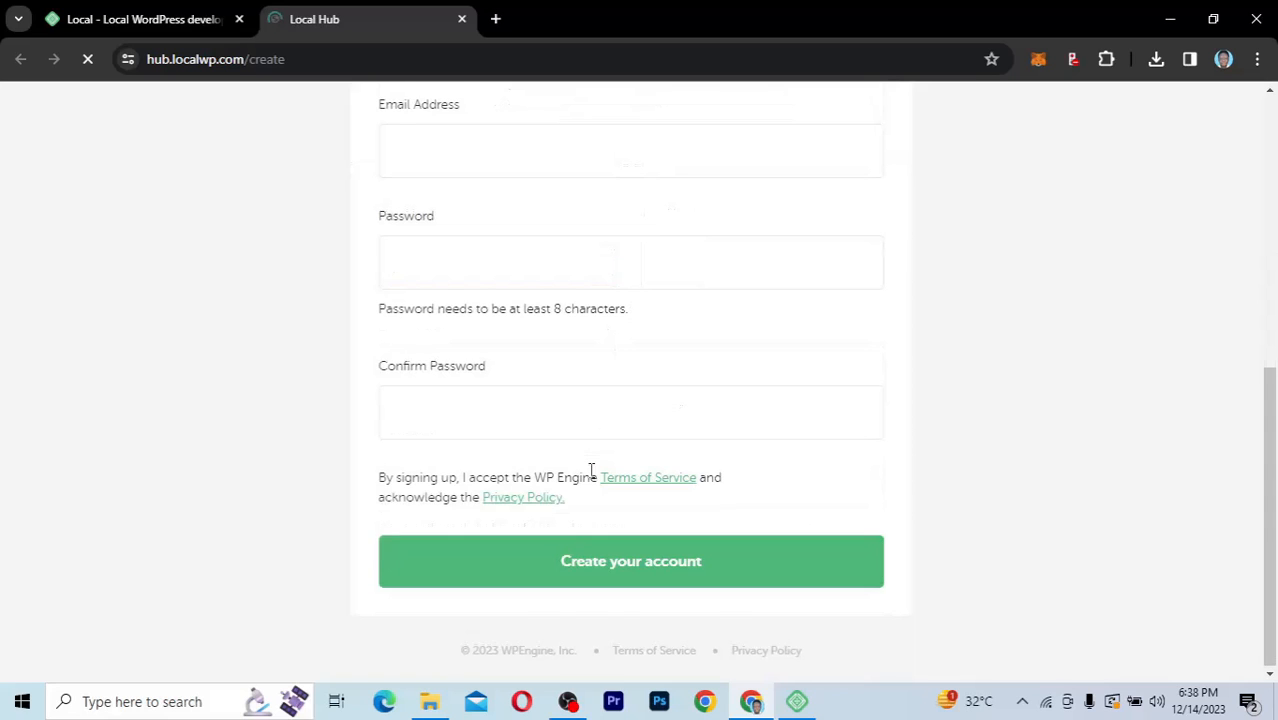
pyautogui.scroll(2, 591, 470)
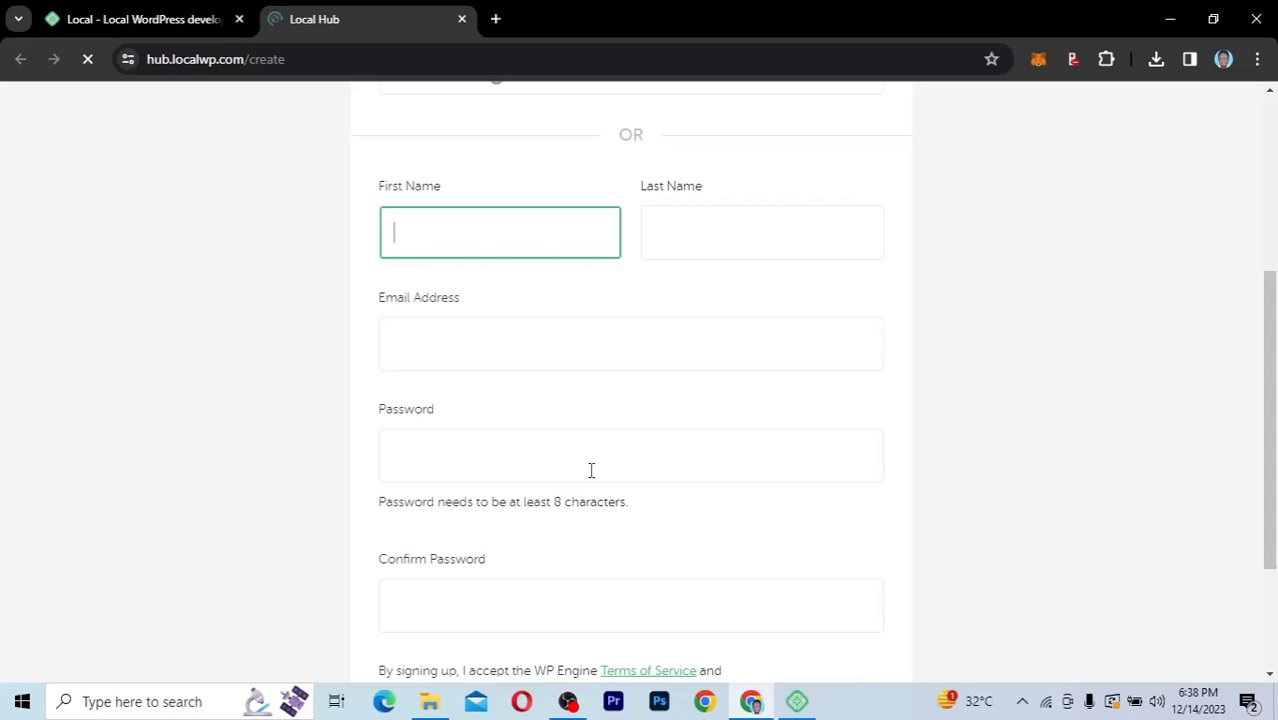
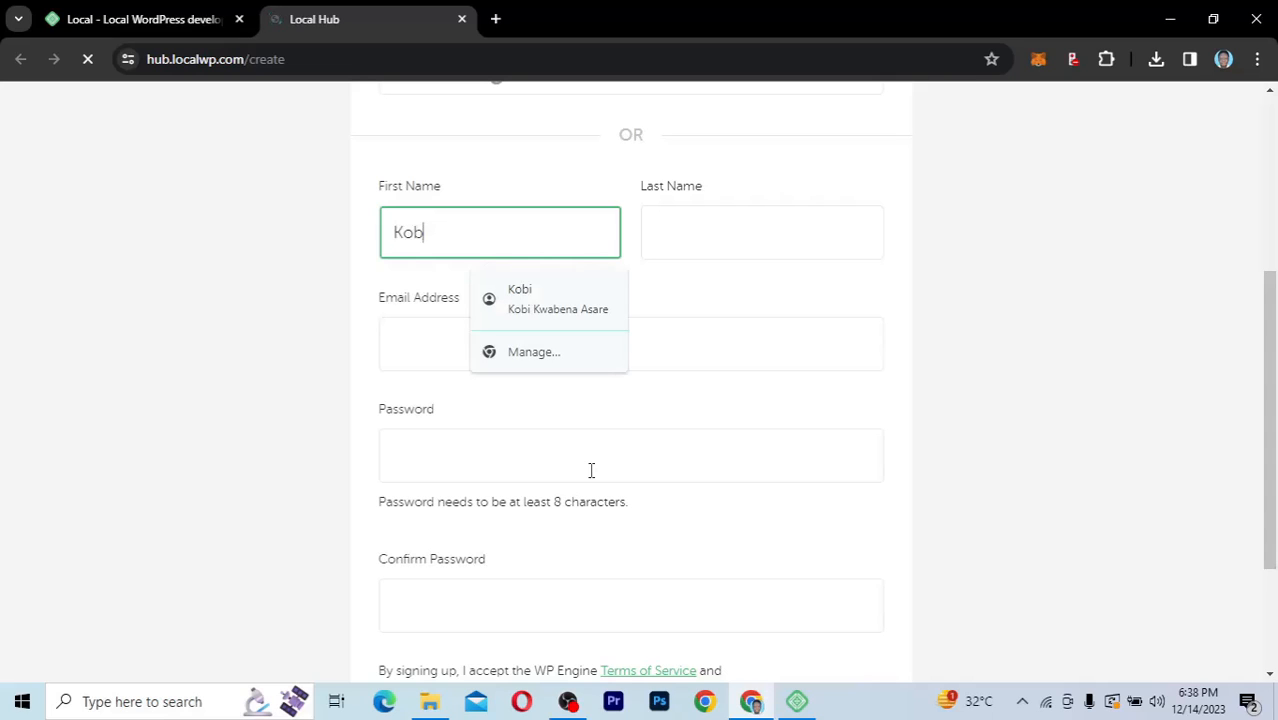
pyautogui.press('Tab')
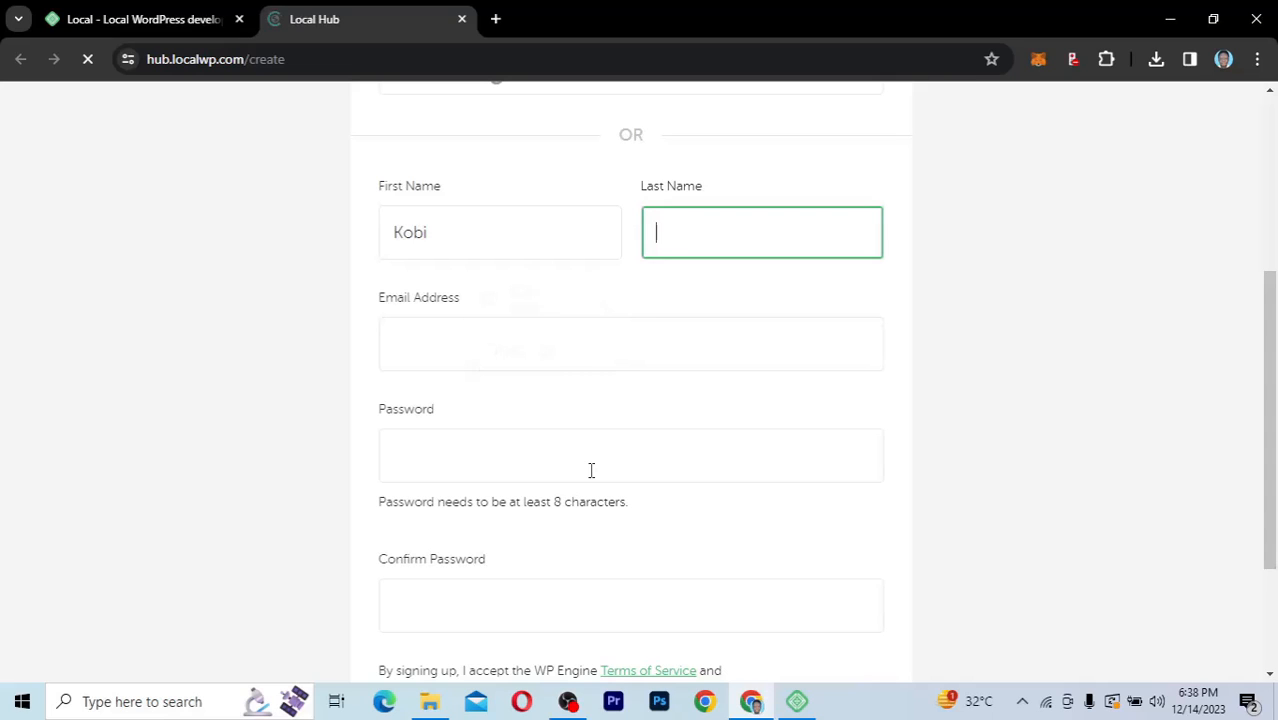
pyautogui.press('Tab')
pyautogui.write('s')
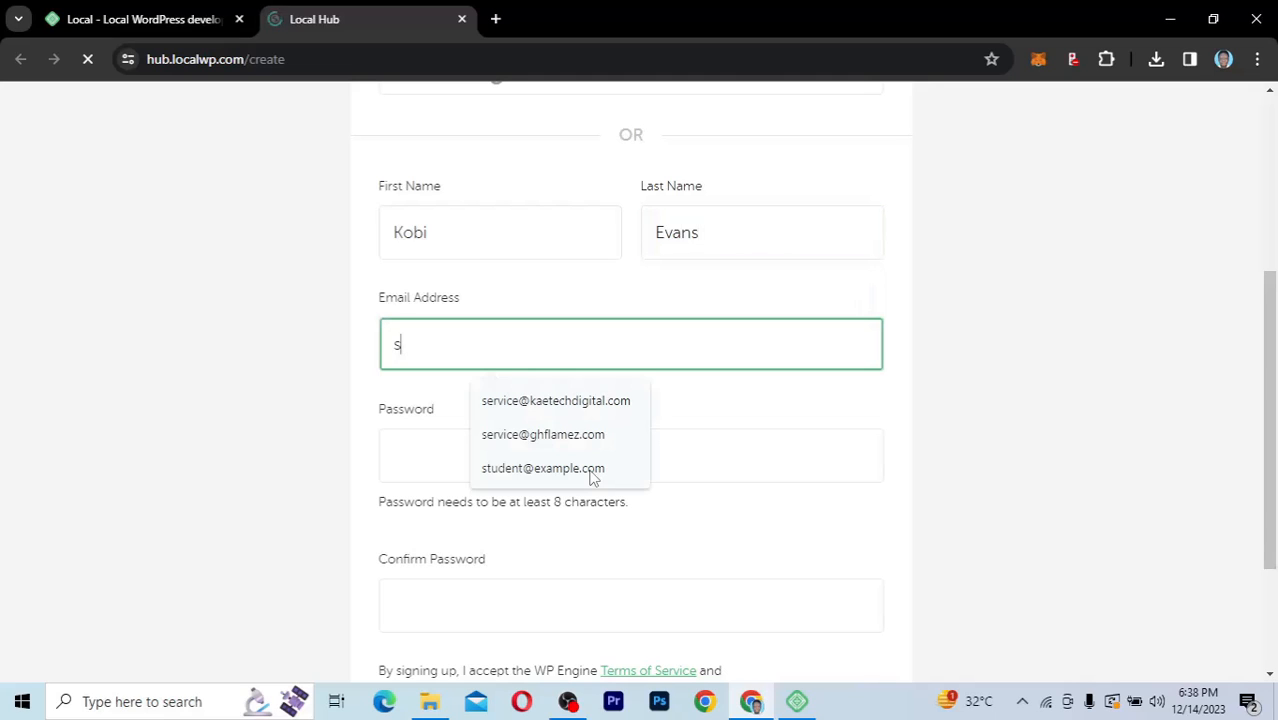
pyautogui.click(579, 412)
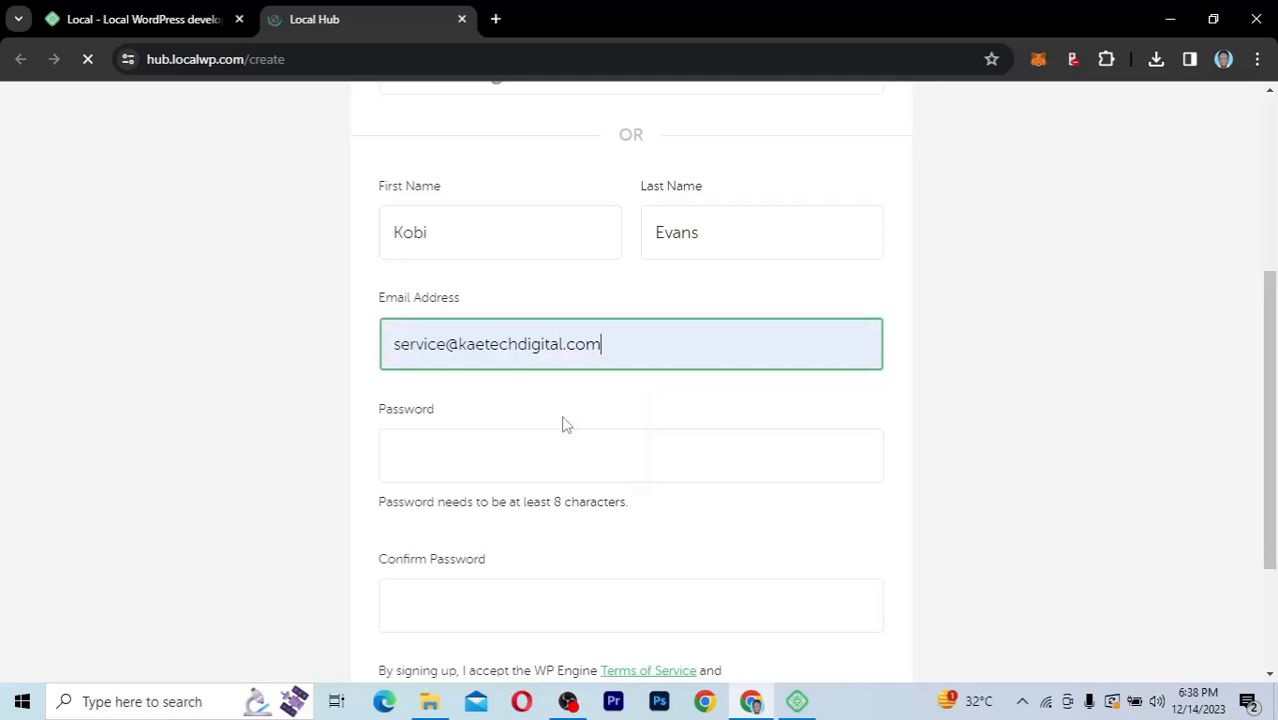
# Step: Enter the account password, repeat it in the confirmation field and submit the sign-up form to create the account
pyautogui.click(510, 452)
pyautogui.write('•')
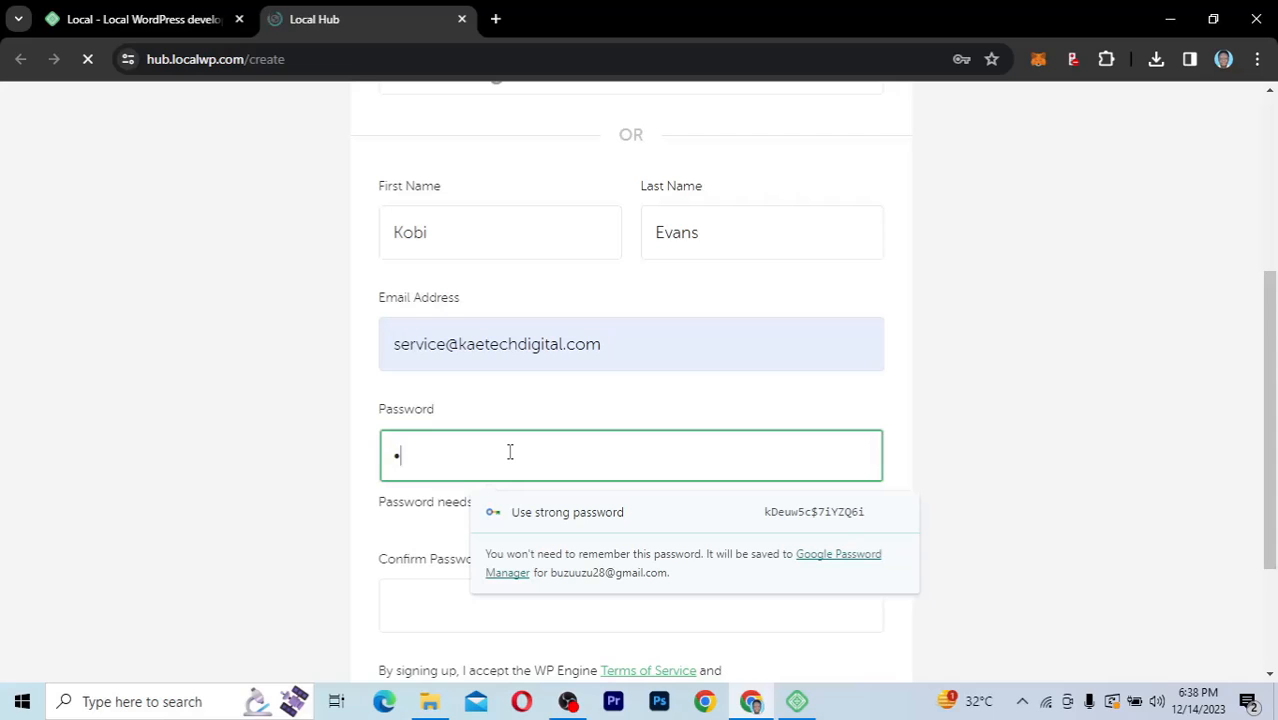
pyautogui.write('•••')
pyautogui.write('••••••••••')
pyautogui.scroll(-2, 509, 452)
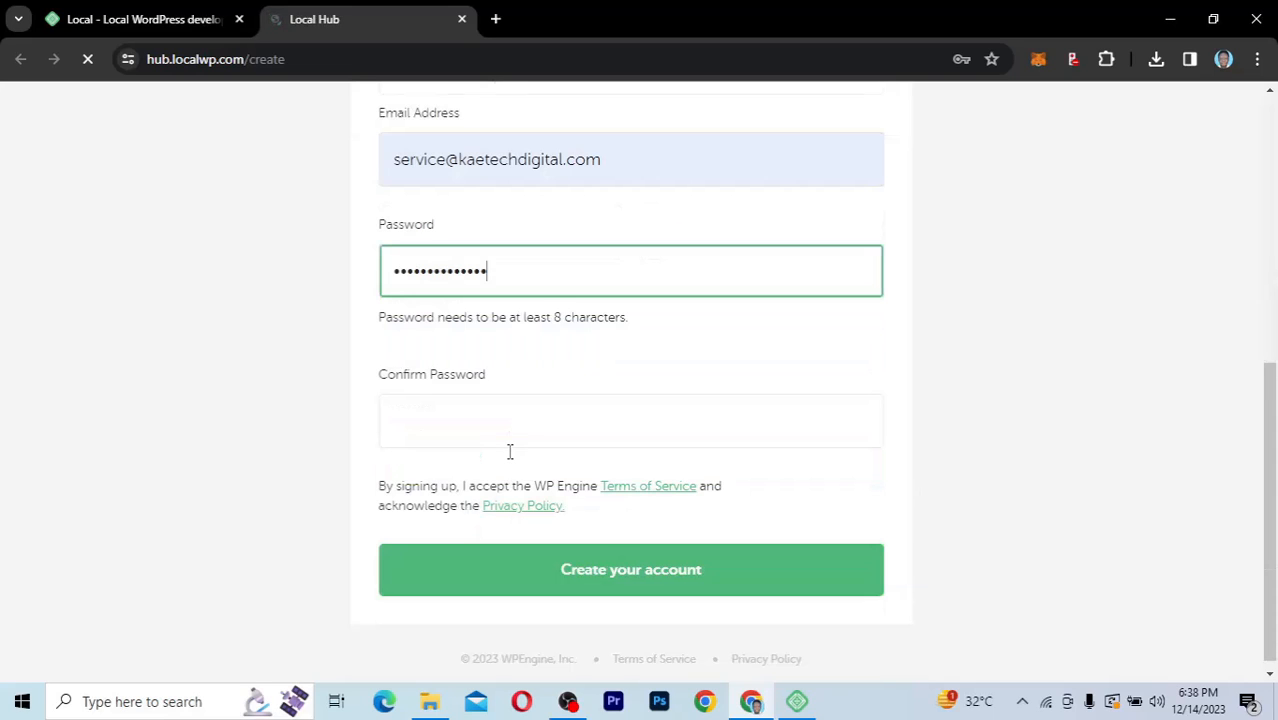
pyautogui.scroll(-1, 496, 458)
pyautogui.click(471, 398)
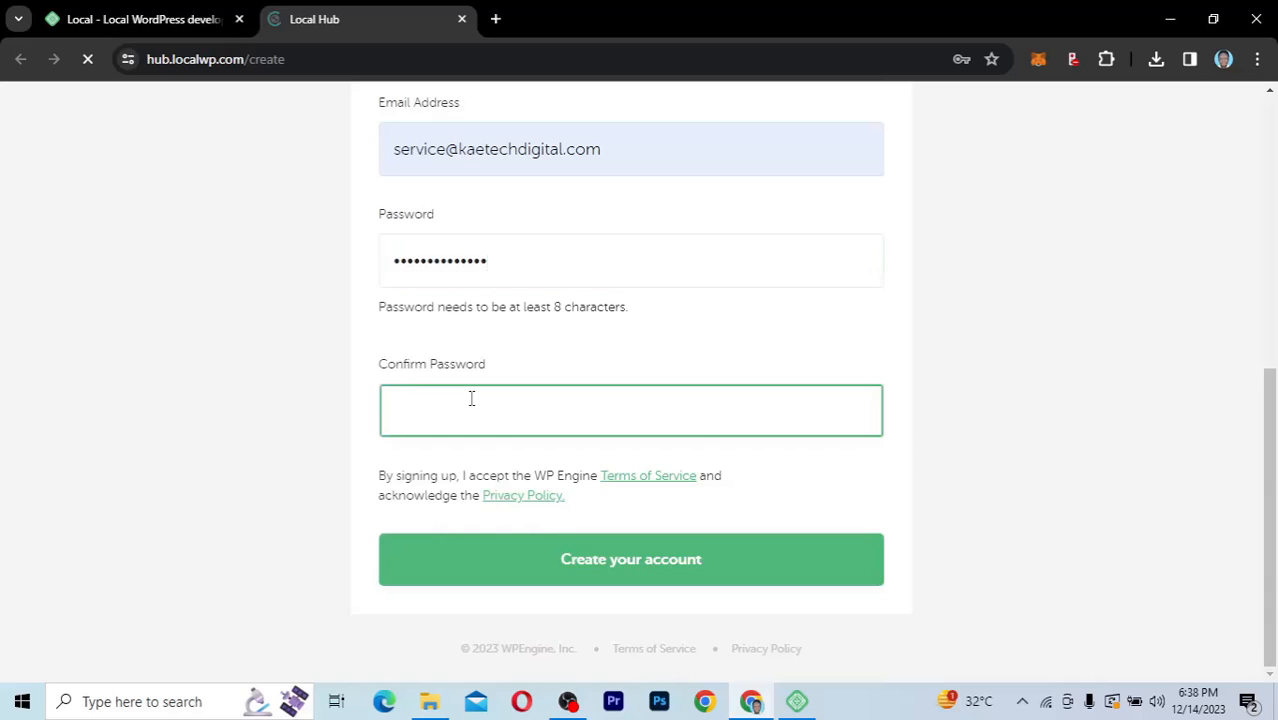
pyautogui.hotkey('ctrl', 'v')
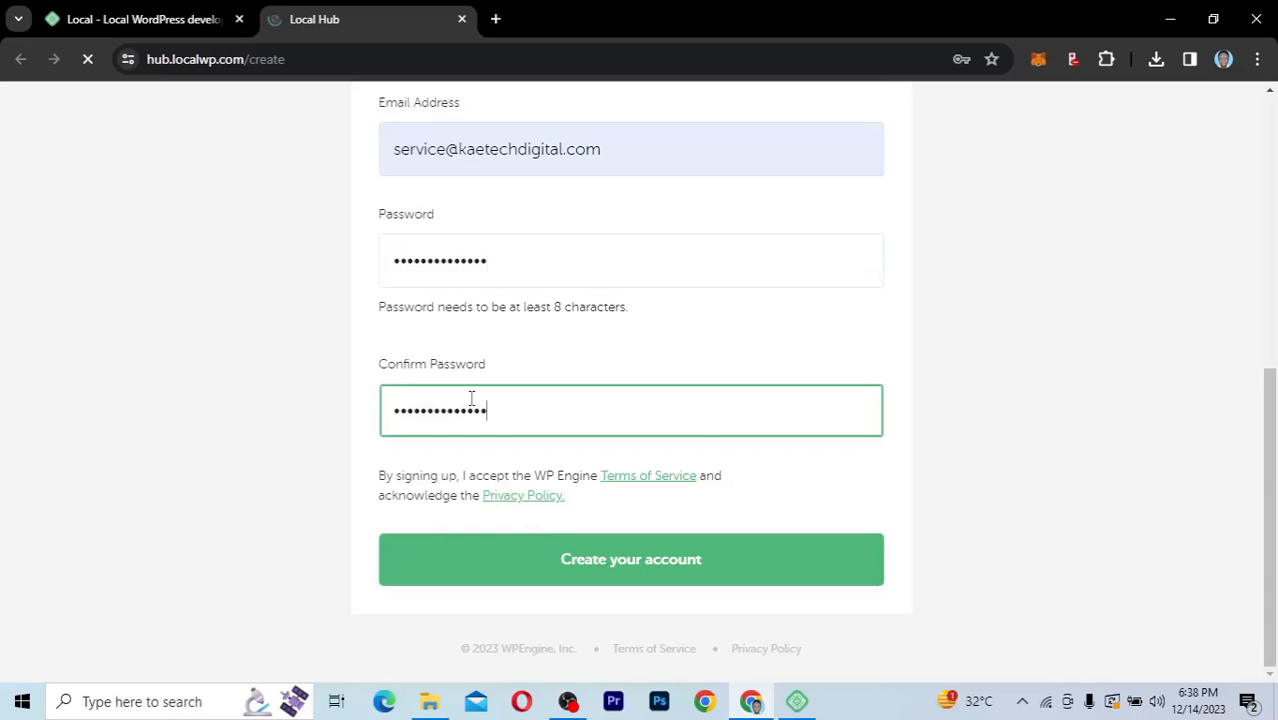
pyautogui.click(625, 565)
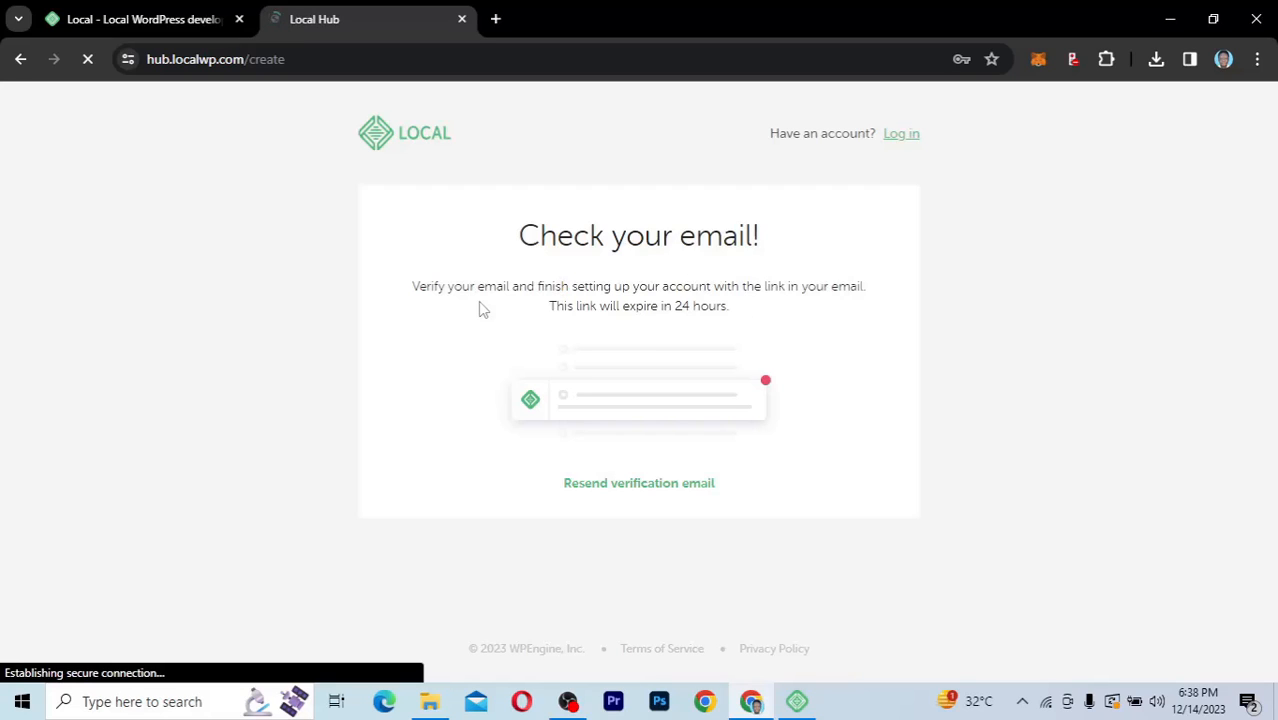
# Step: Open the webmail login page in a new browser tab and log in with the prefilled credentials
pyautogui.click(495, 19)
pyautogui.write('k')
pyautogui.press('Return')
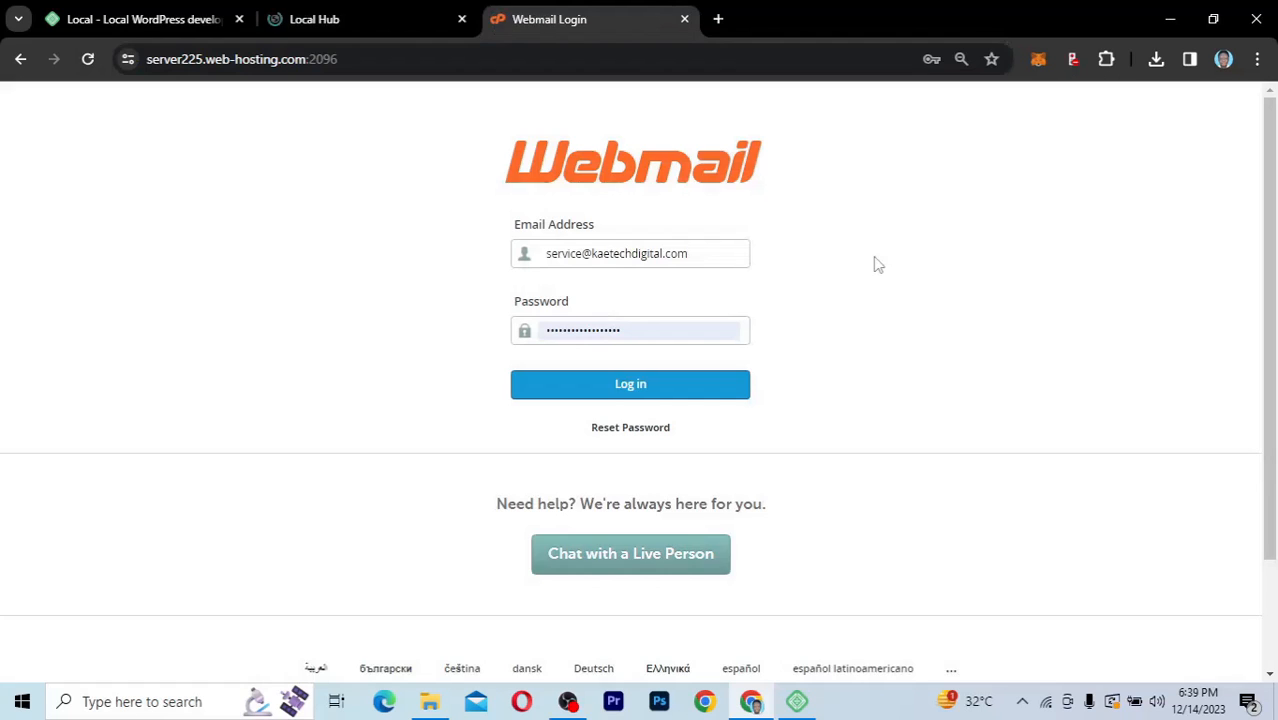
pyautogui.click(653, 387)
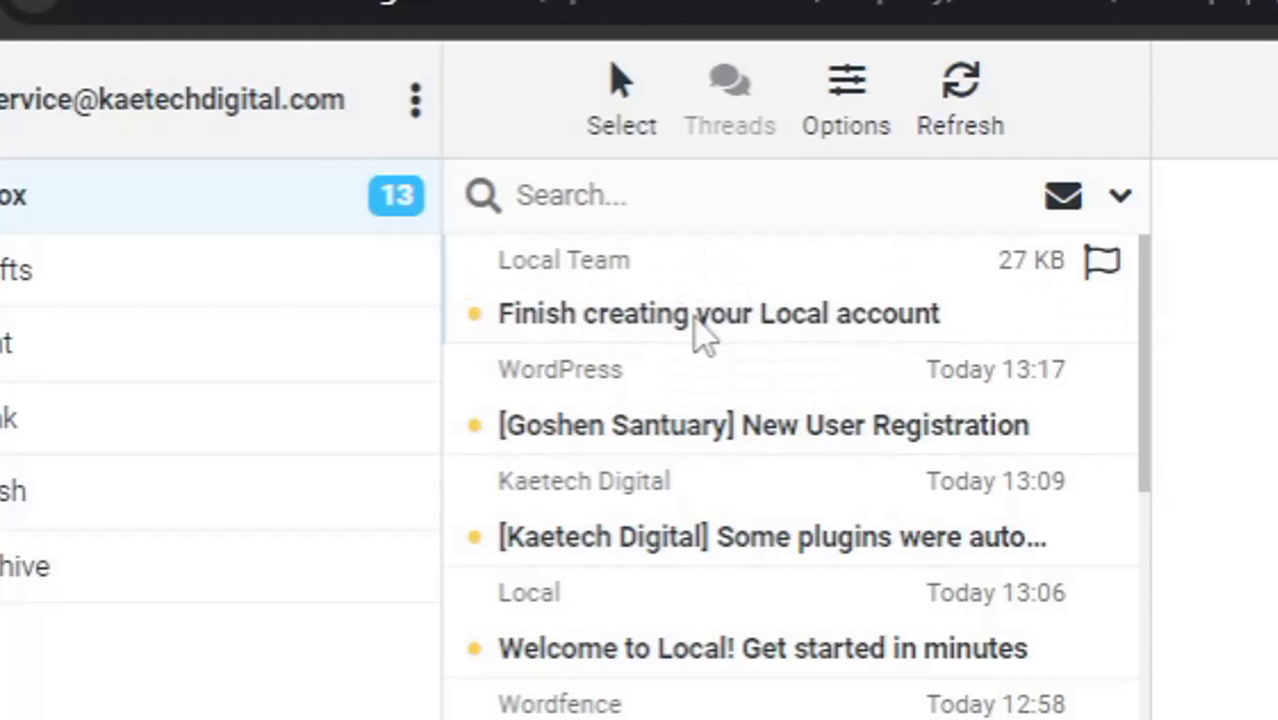
# Step: Open the "Finish creating your Local account" email, verify the email address and look over the account page
pyautogui.click(703, 337)
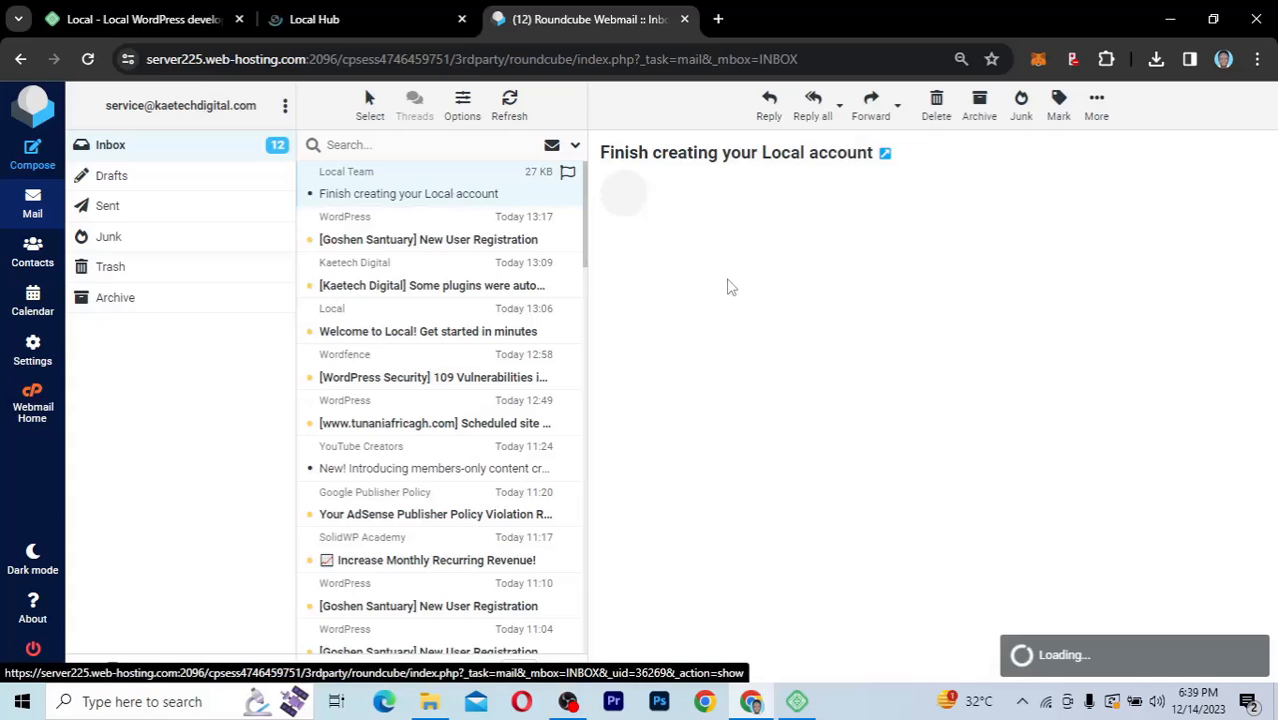
pyautogui.scroll(-2, 1005, 425)
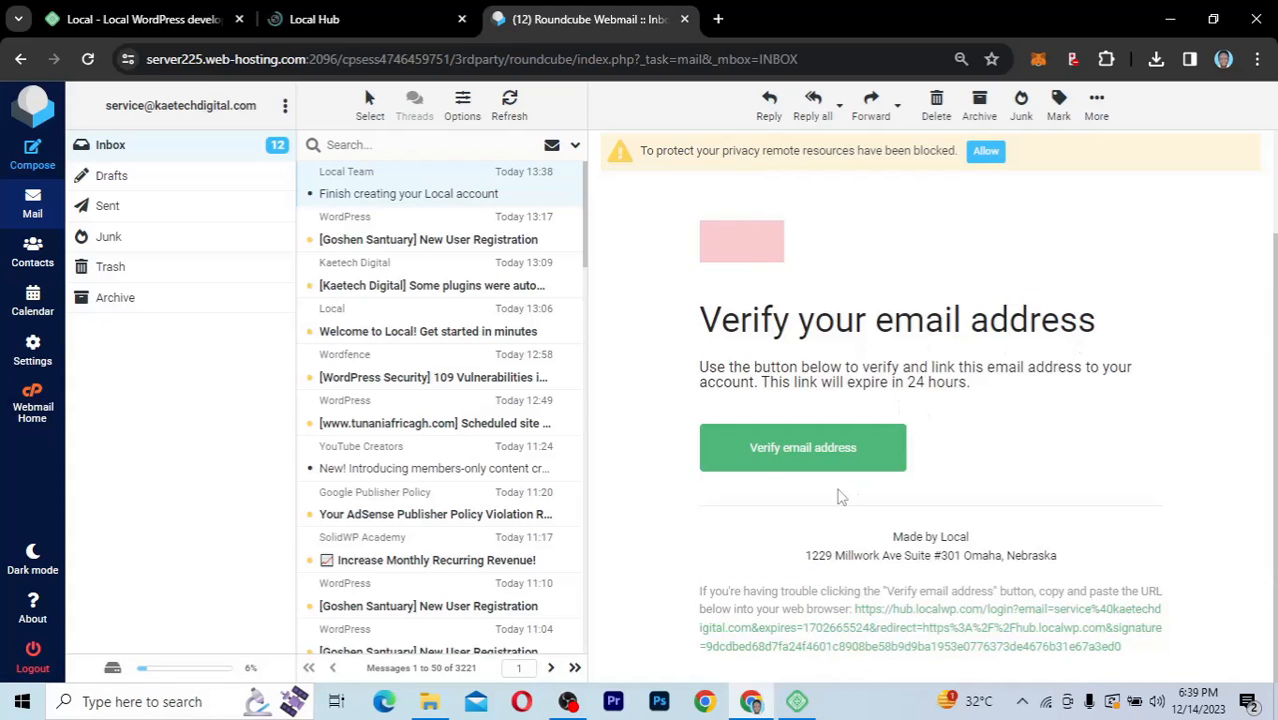
pyautogui.click(812, 455)
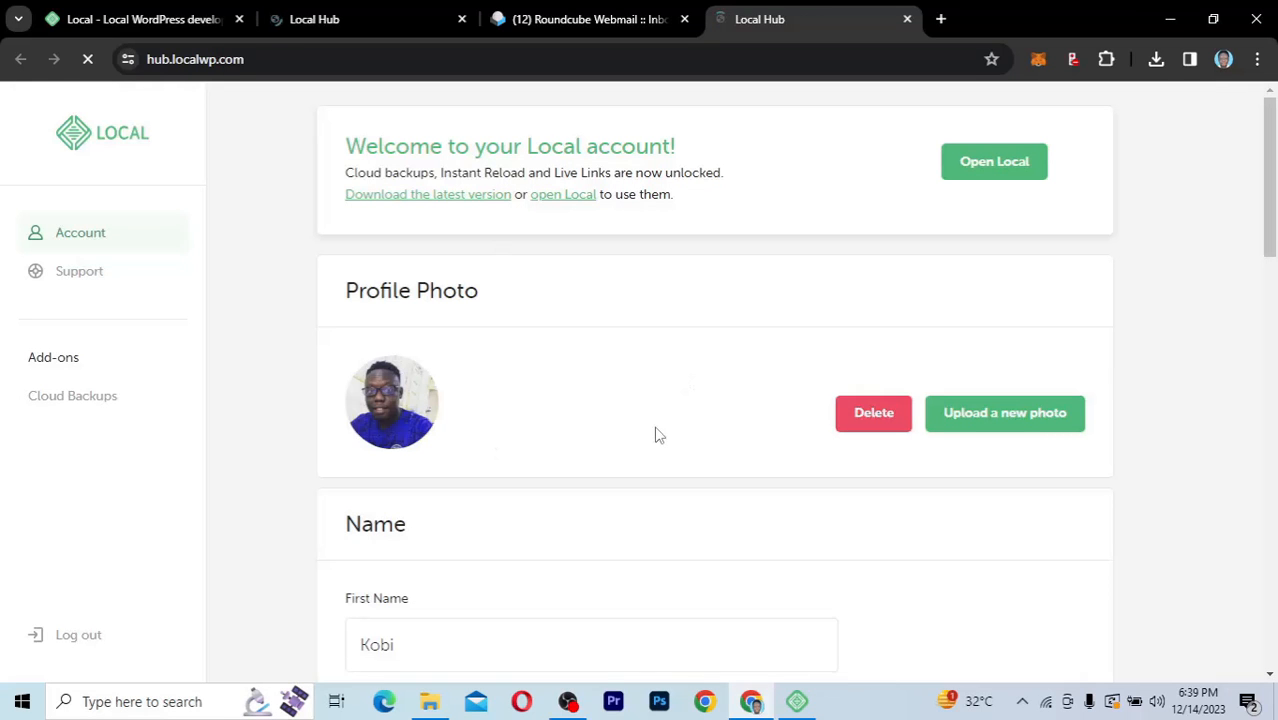
pyautogui.scroll(-4, 656, 435)
pyautogui.scroll(4, 656, 435)
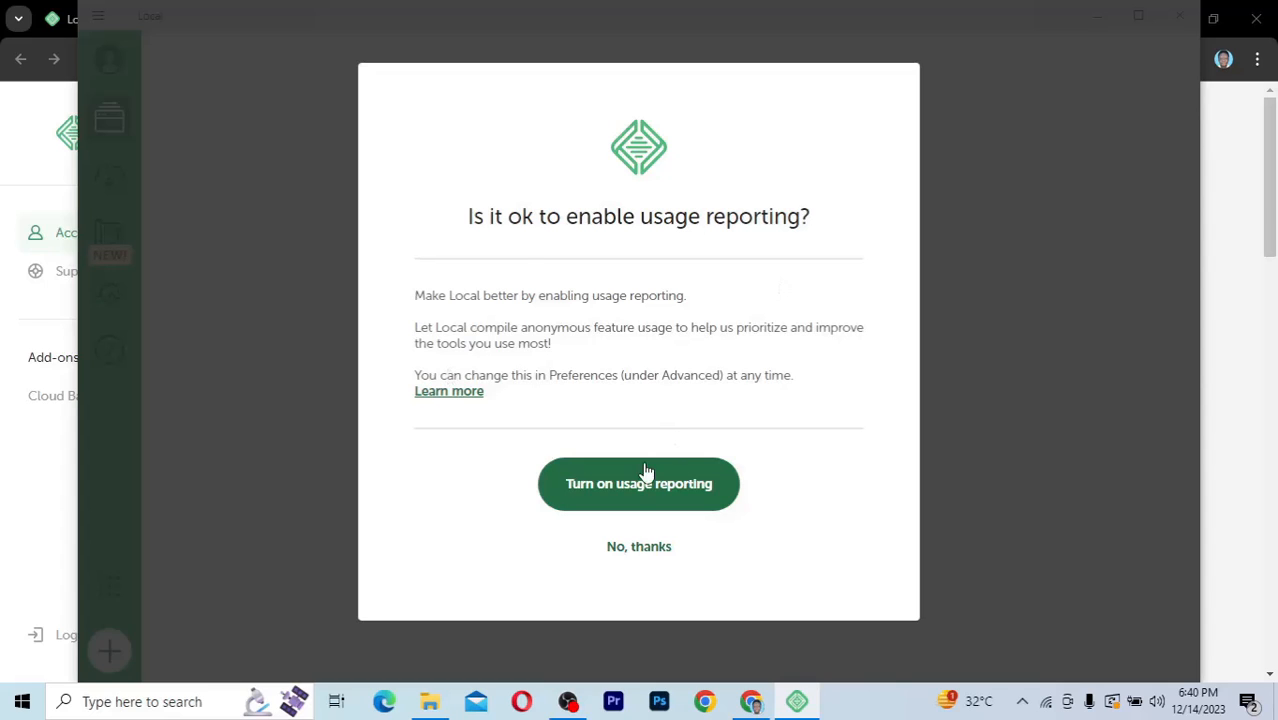
# Step: Turn on usage reporting in the Local app and move its window slightly down on the desktop
pyautogui.click(676, 486)
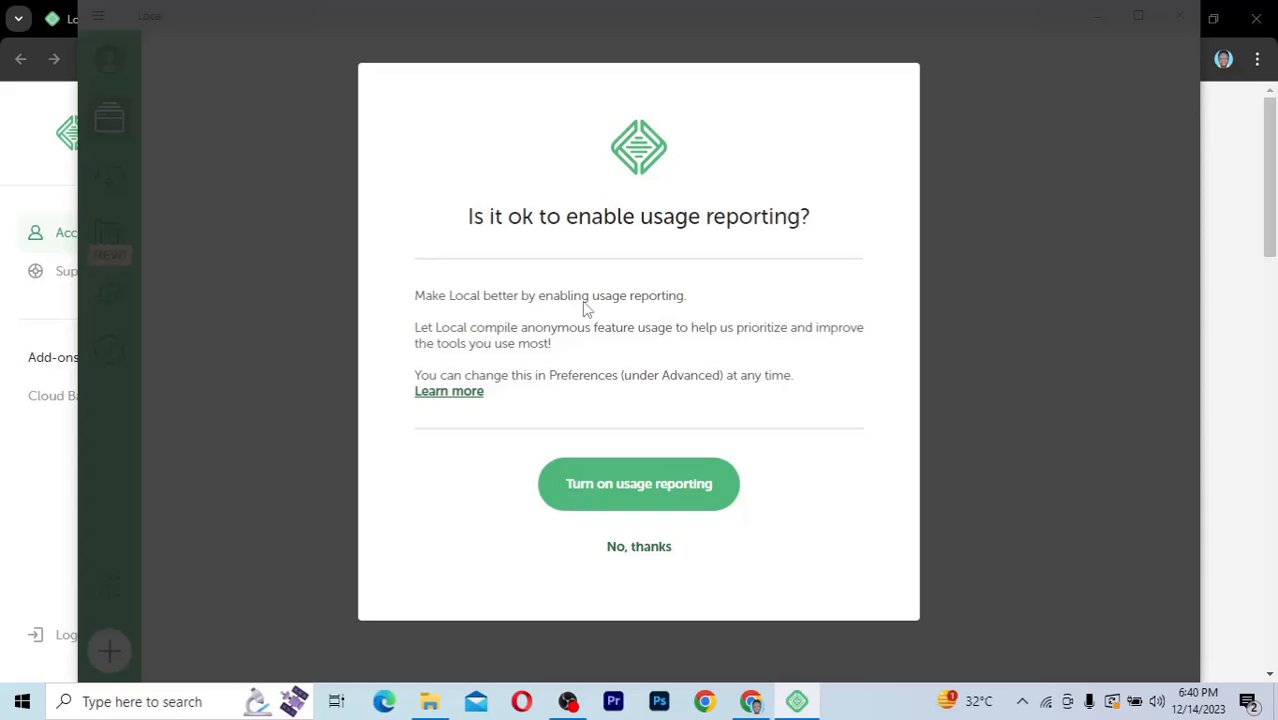
pyautogui.click(640, 488)
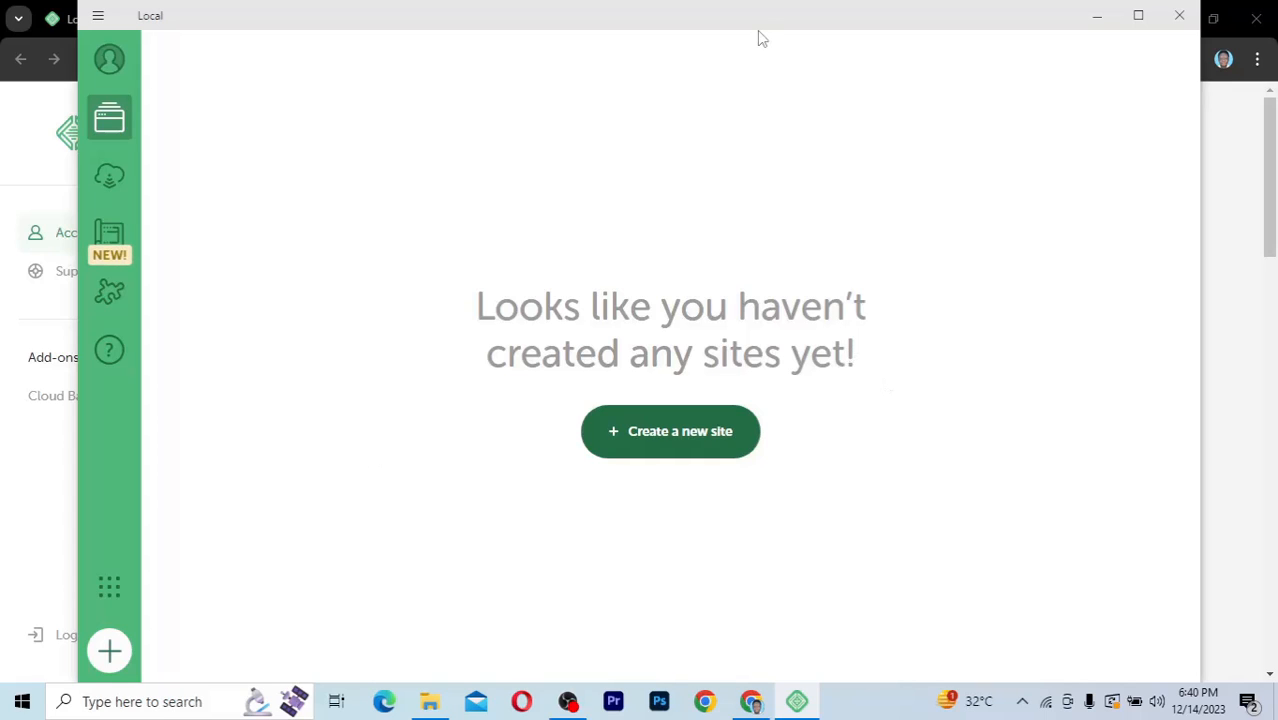
pyautogui.moveTo(765, 6); pyautogui.dragTo(743, 66)
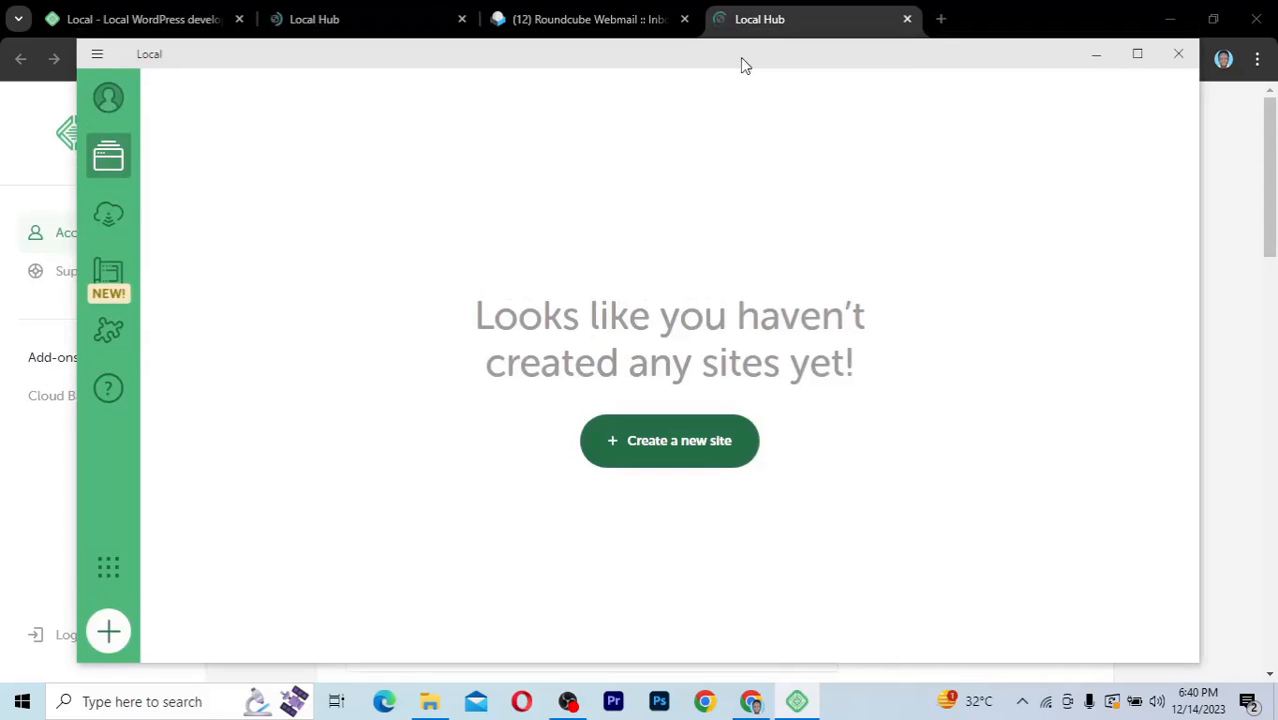
pyautogui.click(109, 100)
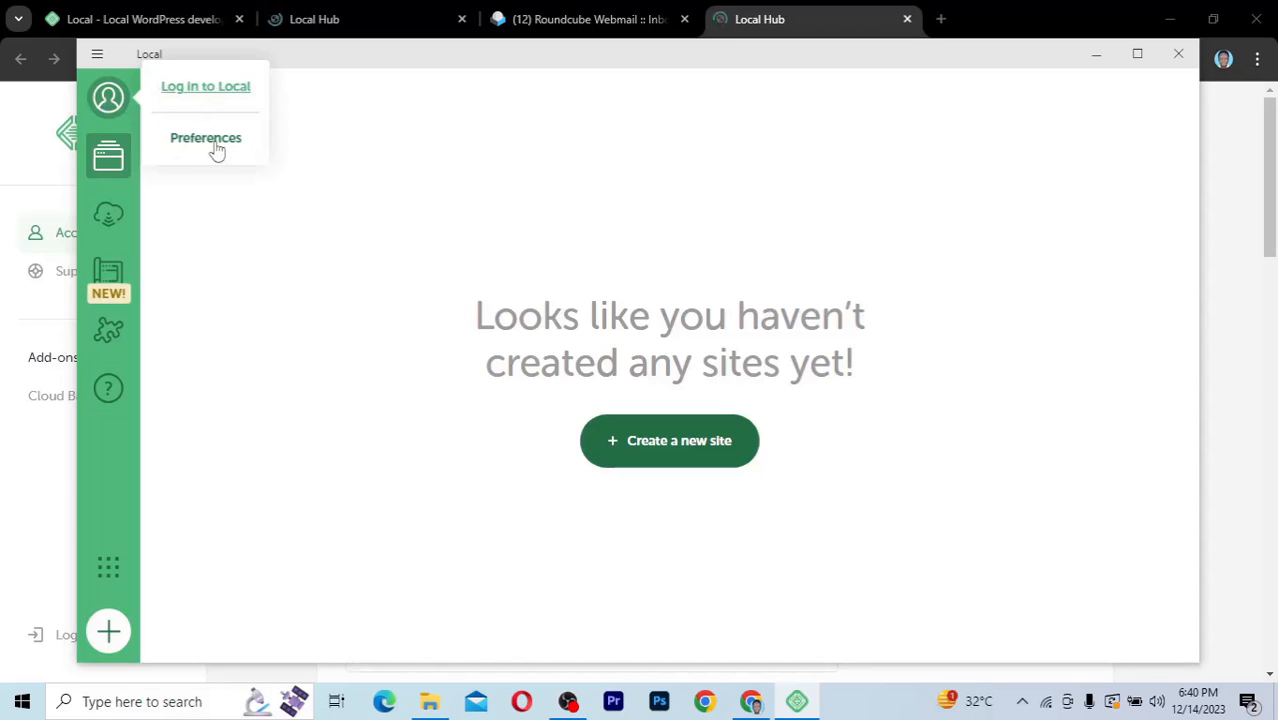
pyautogui.click(203, 208)
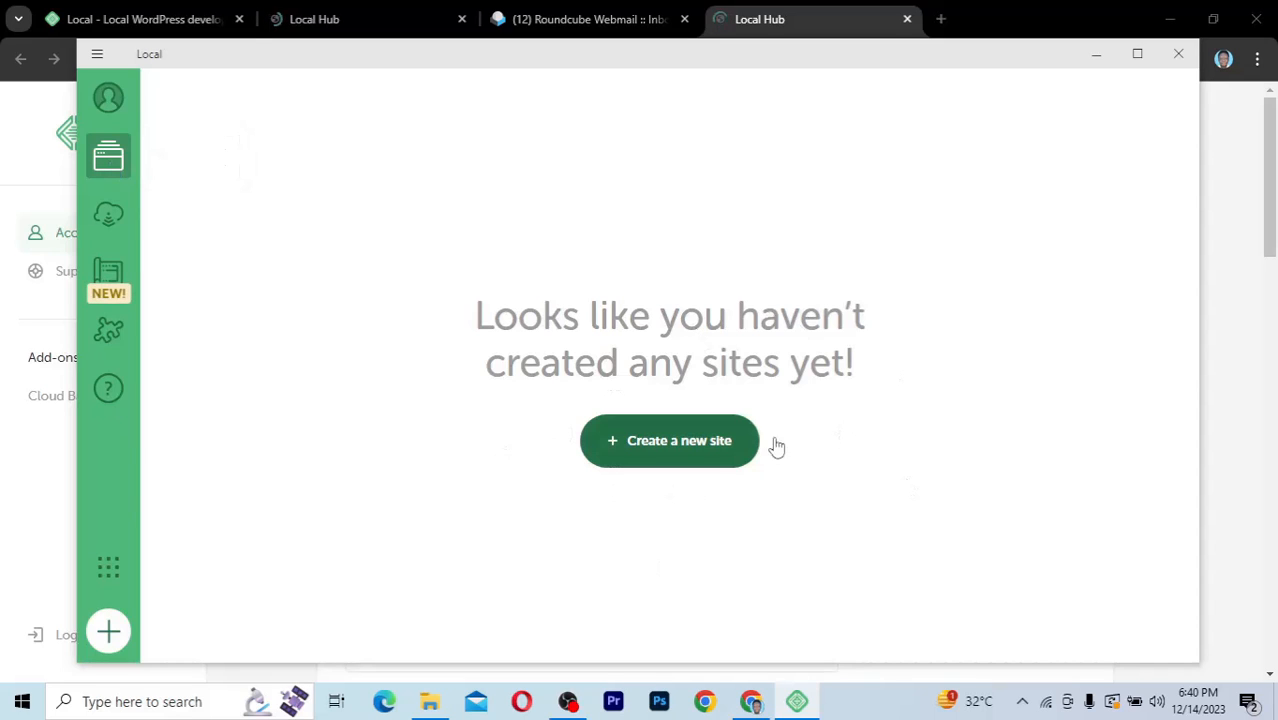
pyautogui.click(110, 220)
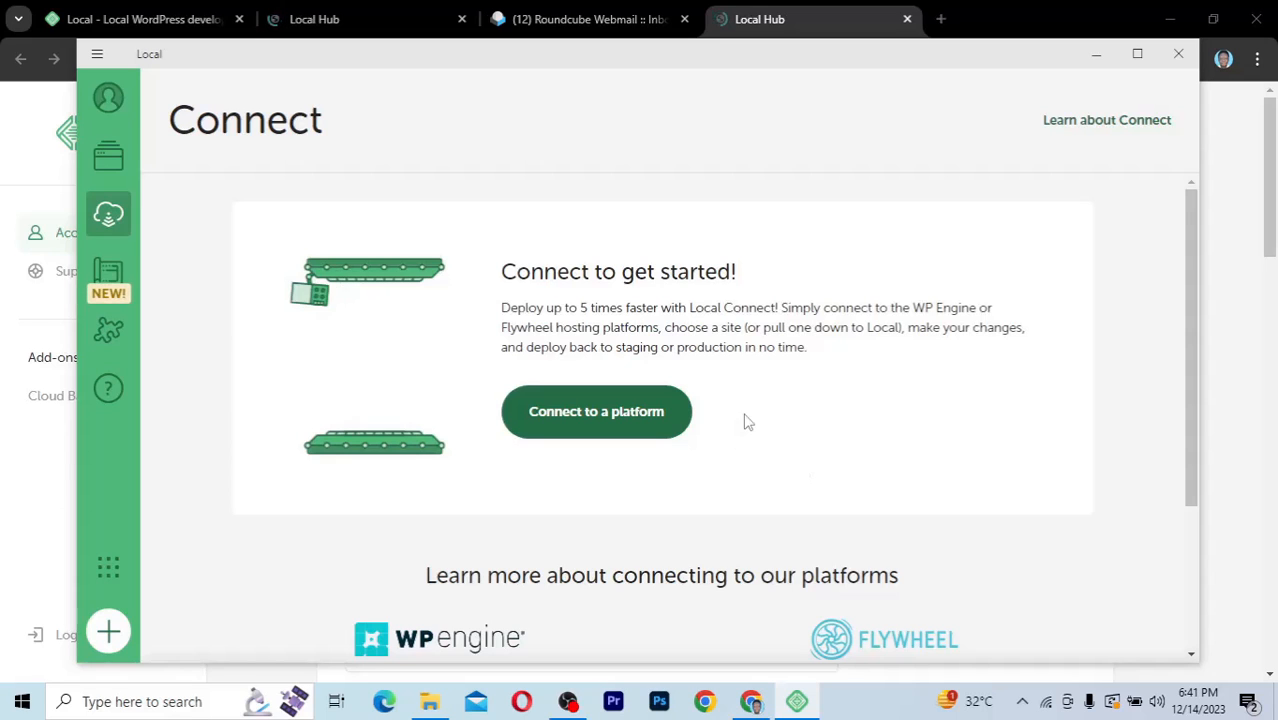
pyautogui.scroll(-3, 778, 452)
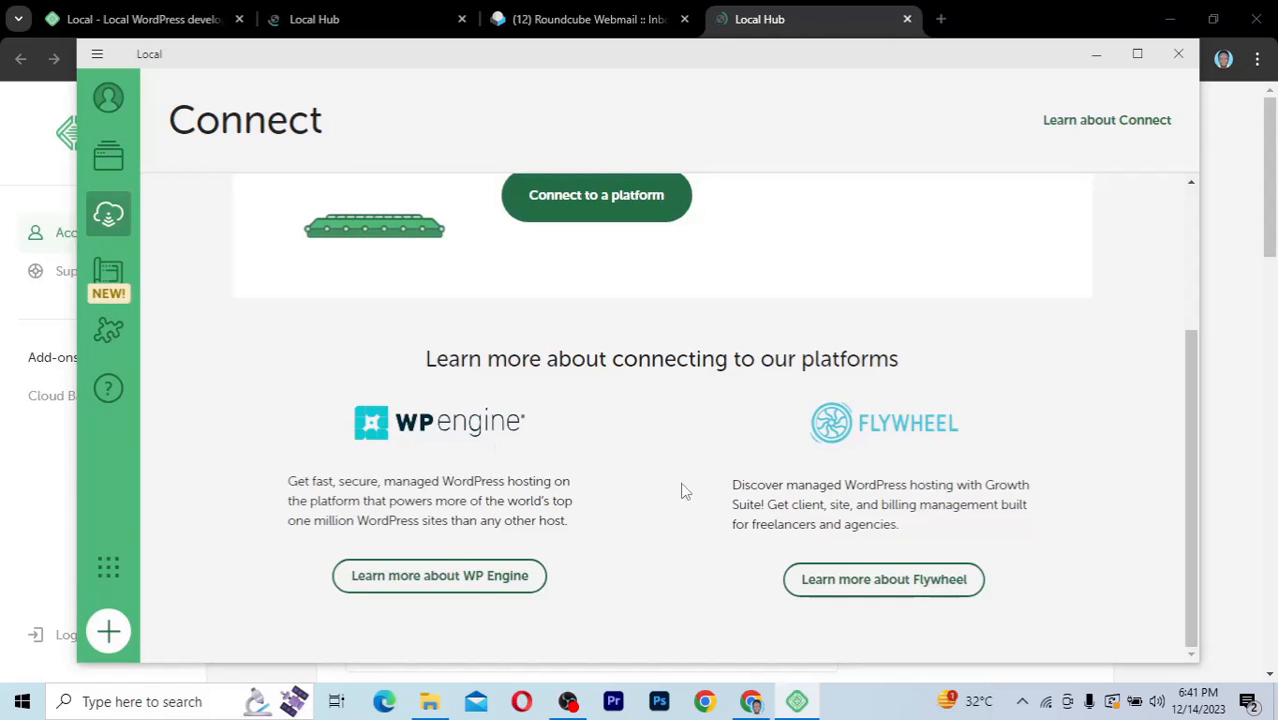
pyautogui.scroll(2, 632, 545)
pyautogui.scroll(1, 632, 545)
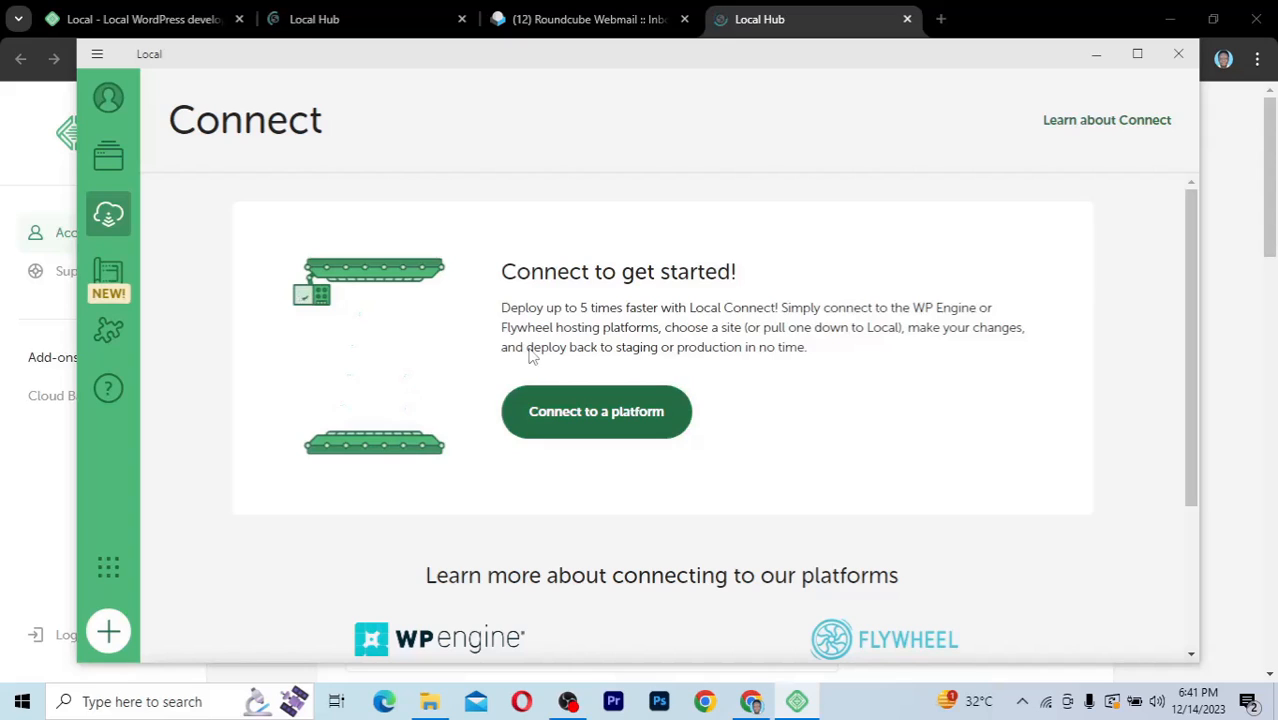
pyautogui.click(108, 278)
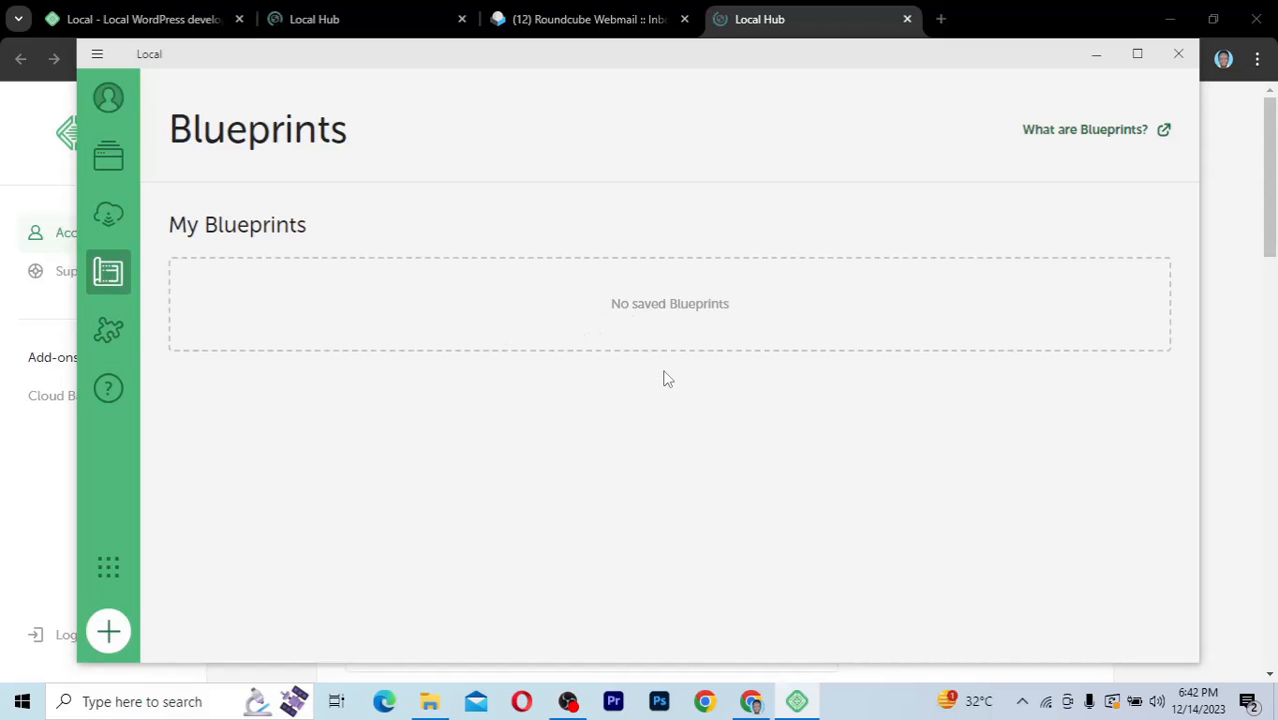
# Step: Browse Local's Add-ons library and check the list of installed add-ons
pyautogui.click(109, 333)
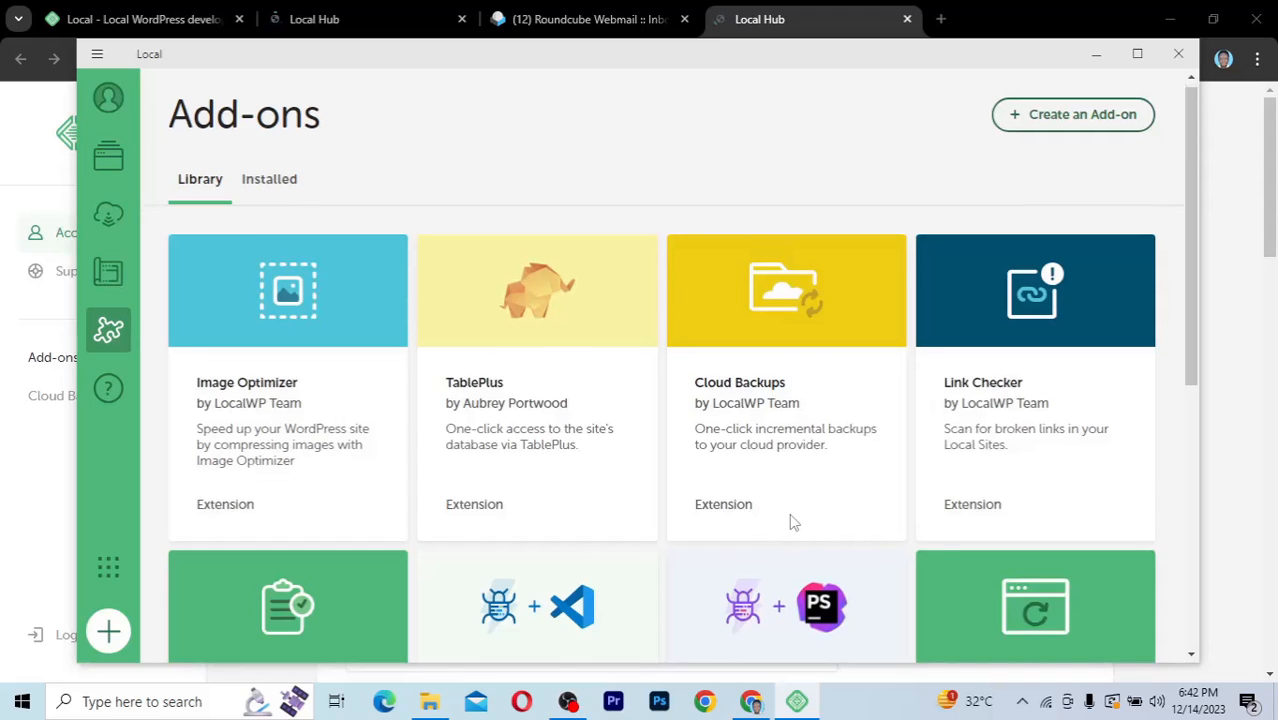
pyautogui.scroll(-2, 792, 522)
pyautogui.scroll(-5, 792, 522)
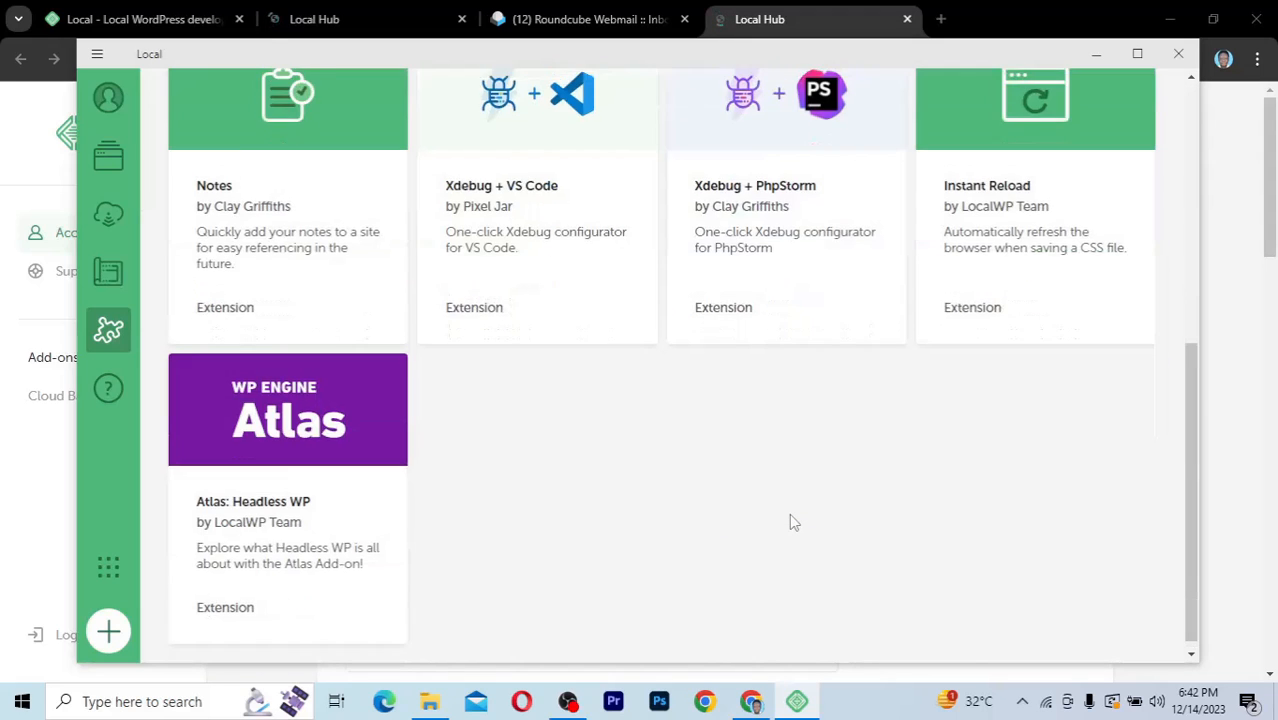
pyautogui.scroll(5, 790, 520)
pyautogui.scroll(2, 790, 520)
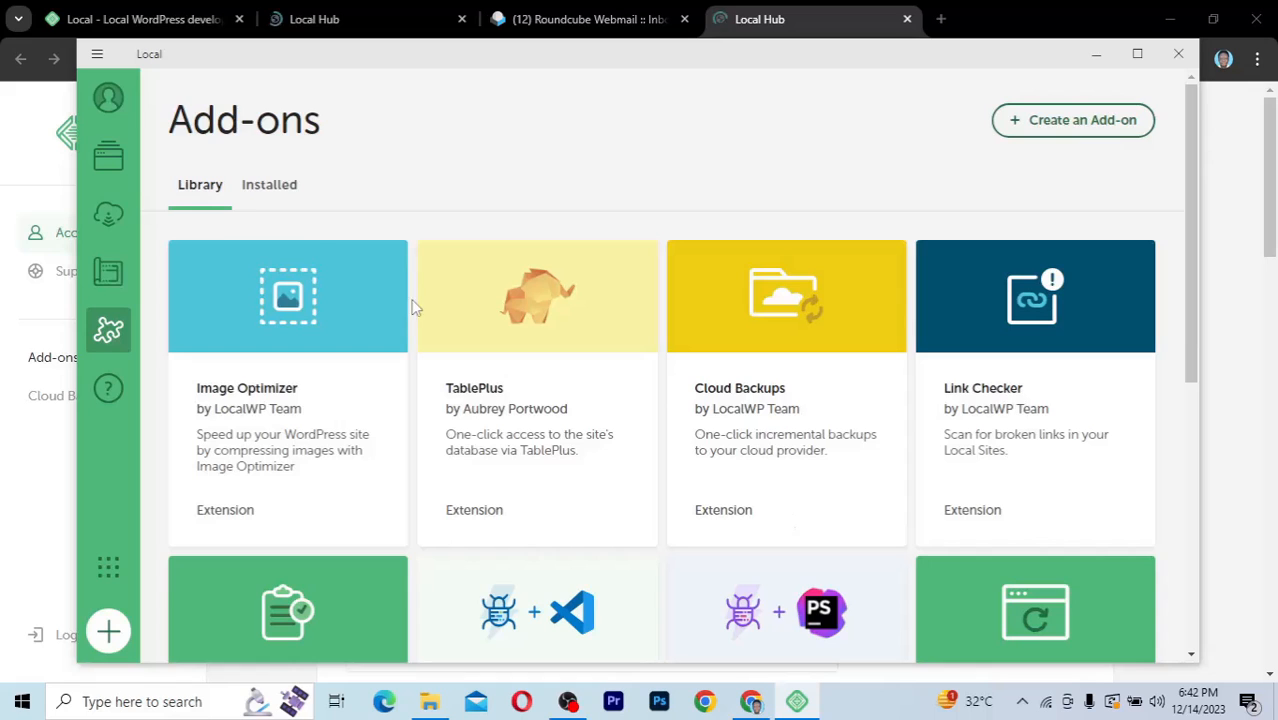
pyautogui.click(277, 192)
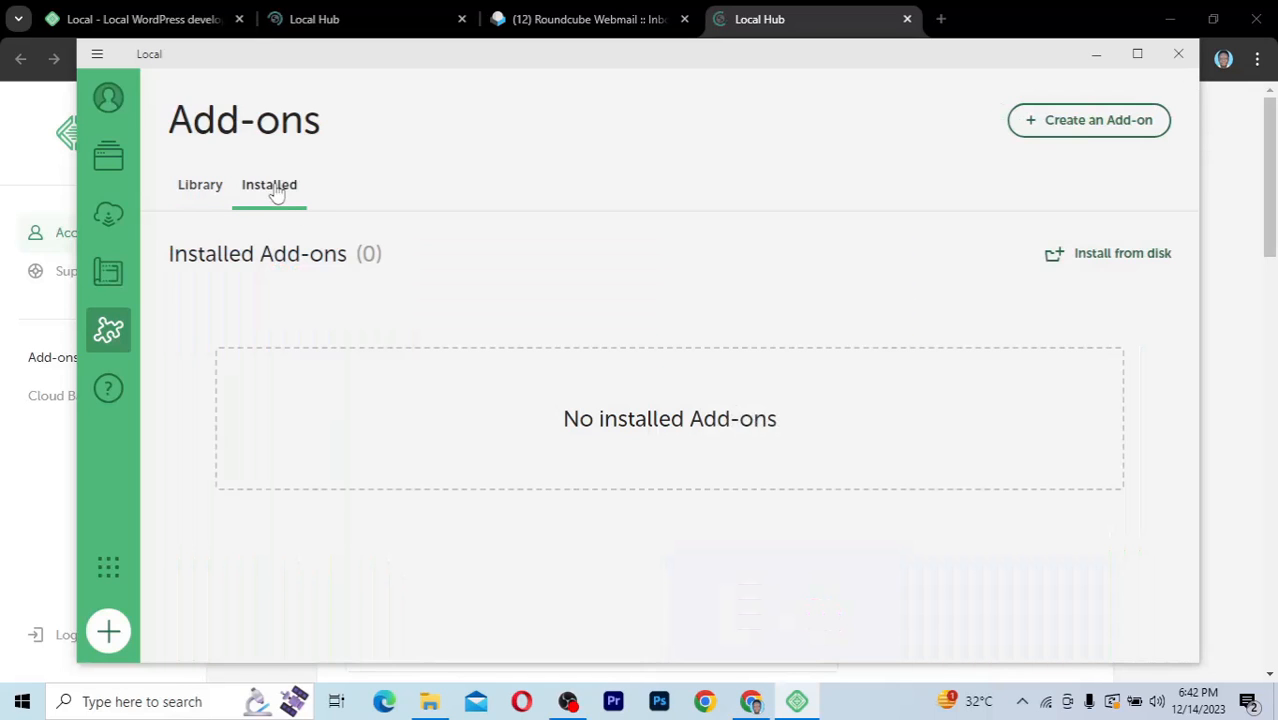
pyautogui.click(210, 193)
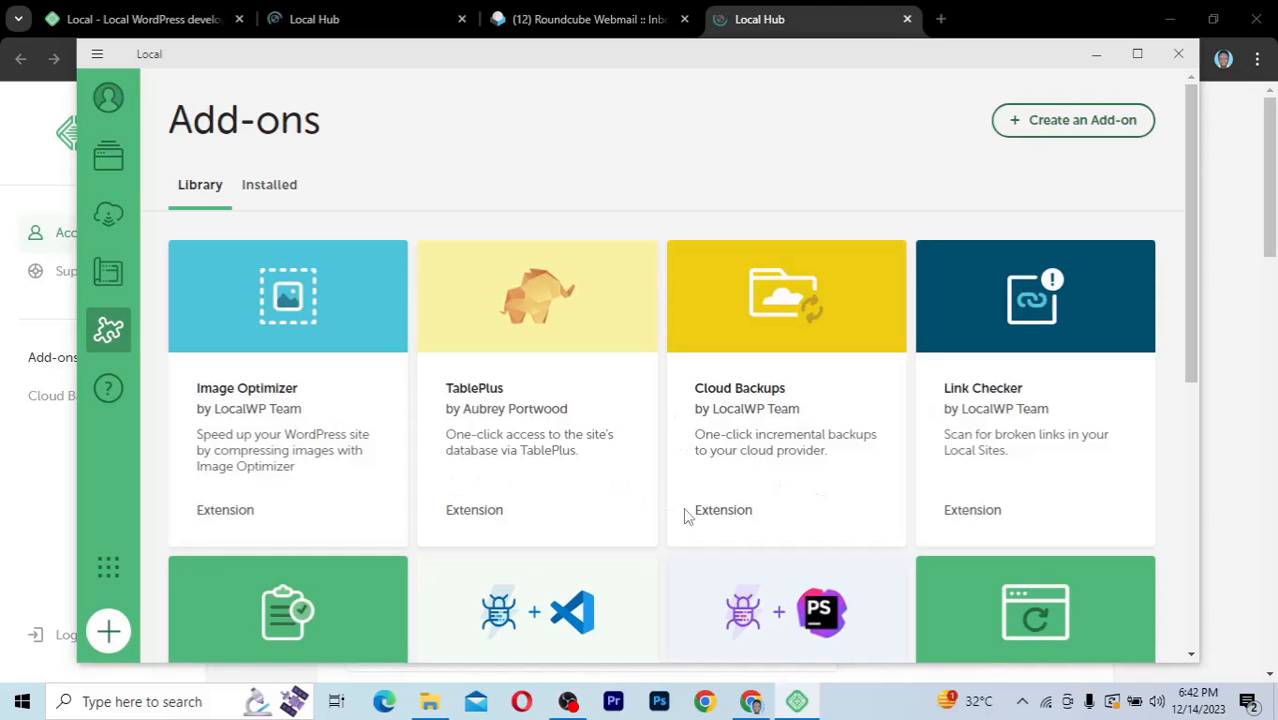
pyautogui.scroll(-4, 684, 513)
pyautogui.scroll(1, 684, 513)
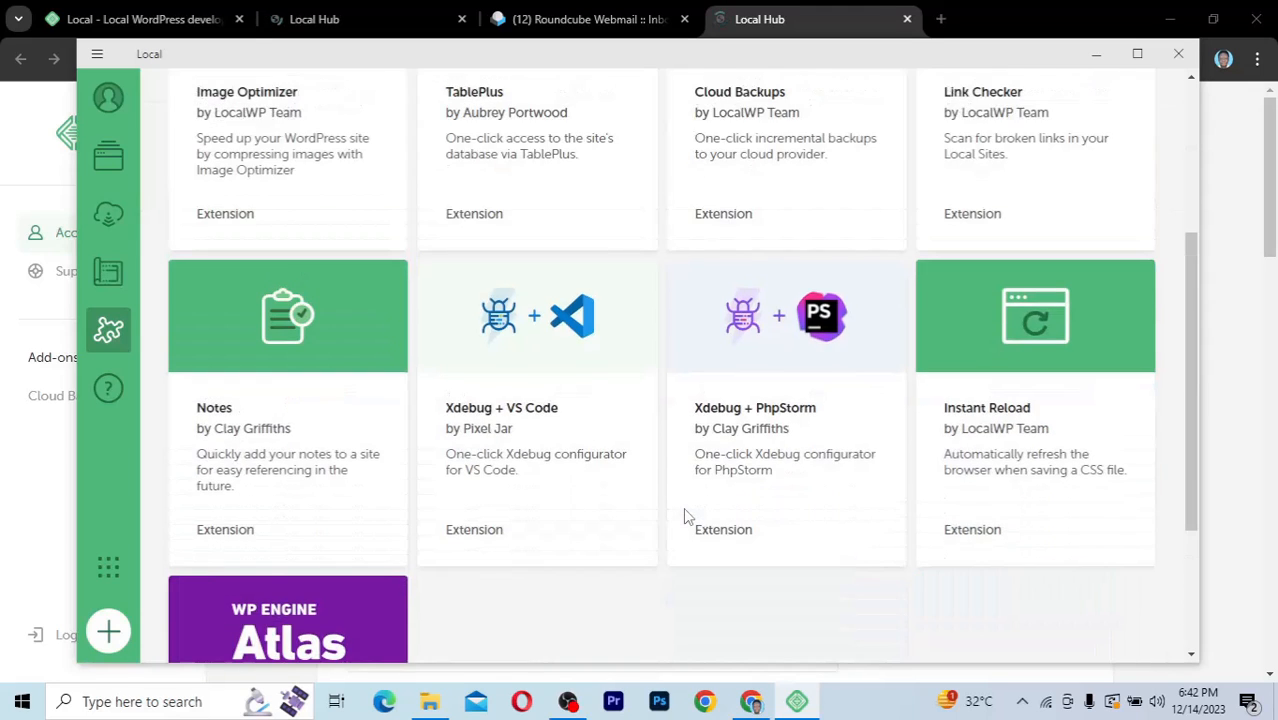
pyautogui.scroll(1, 683, 517)
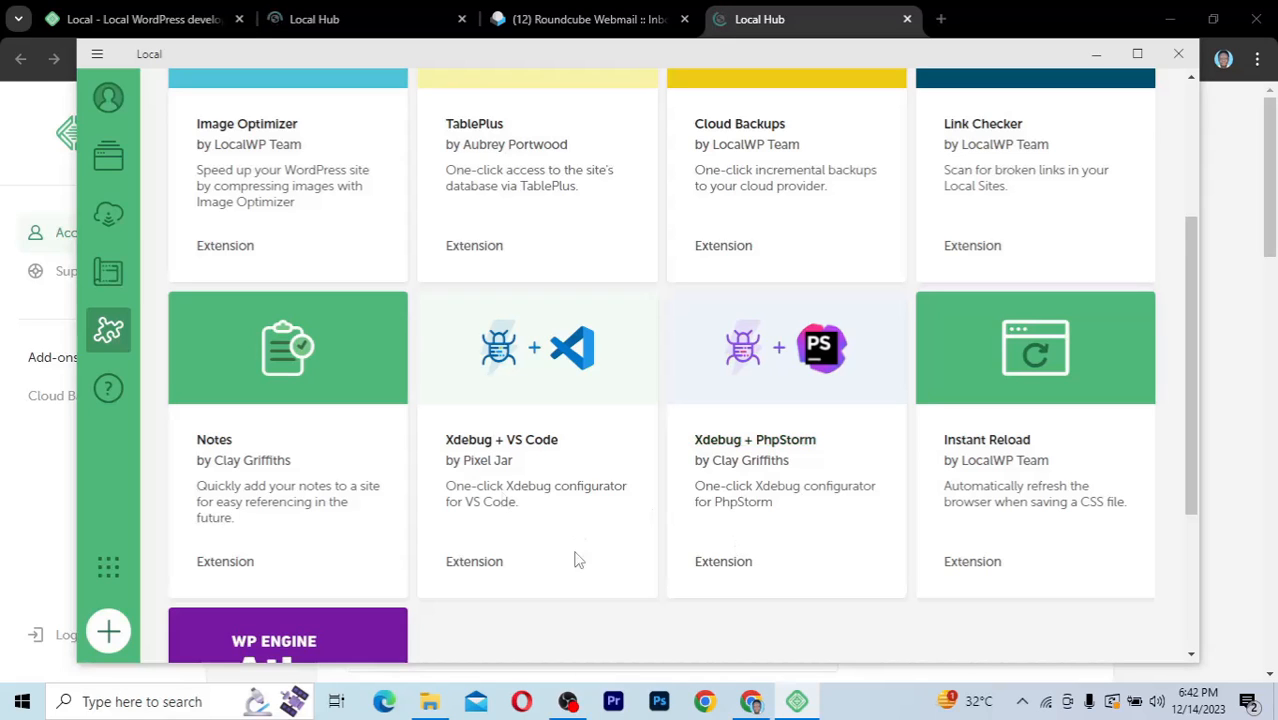
# Step: Examine the remaining add-ons, Local's Support page and the More from WP Engine offerings
pyautogui.scroll(-3, 670, 590)
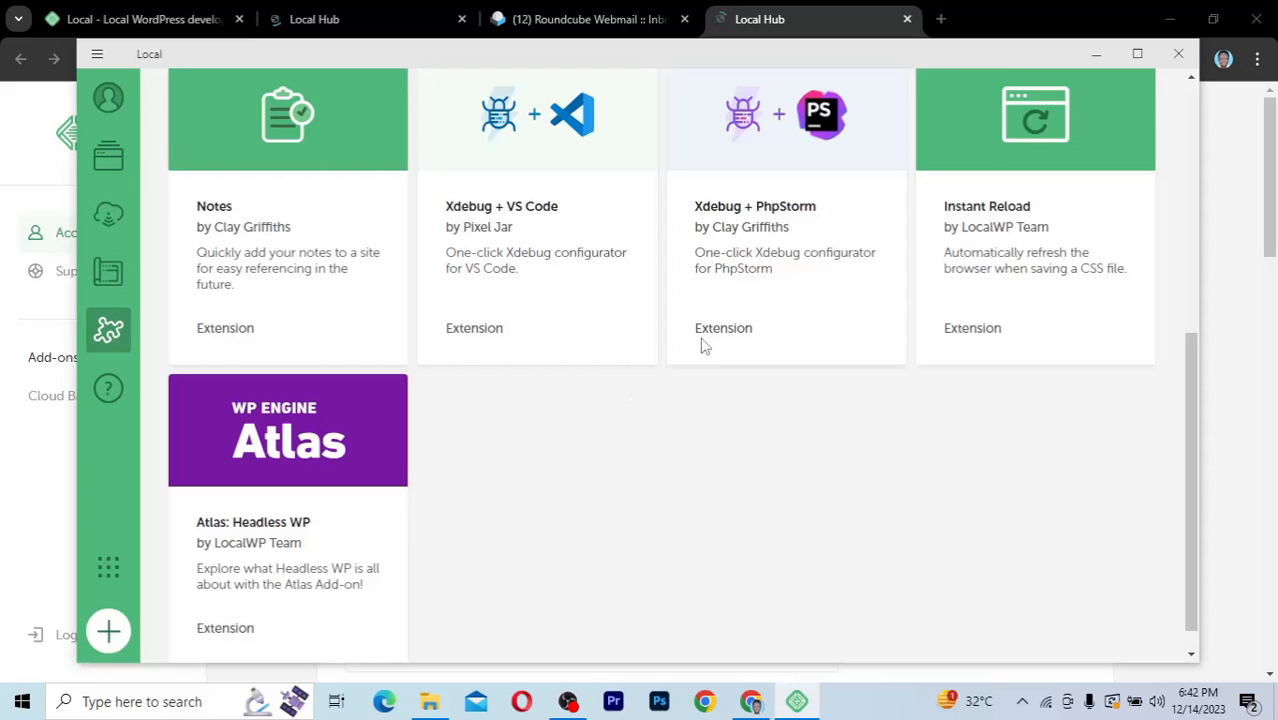
pyautogui.scroll(6, 705, 345)
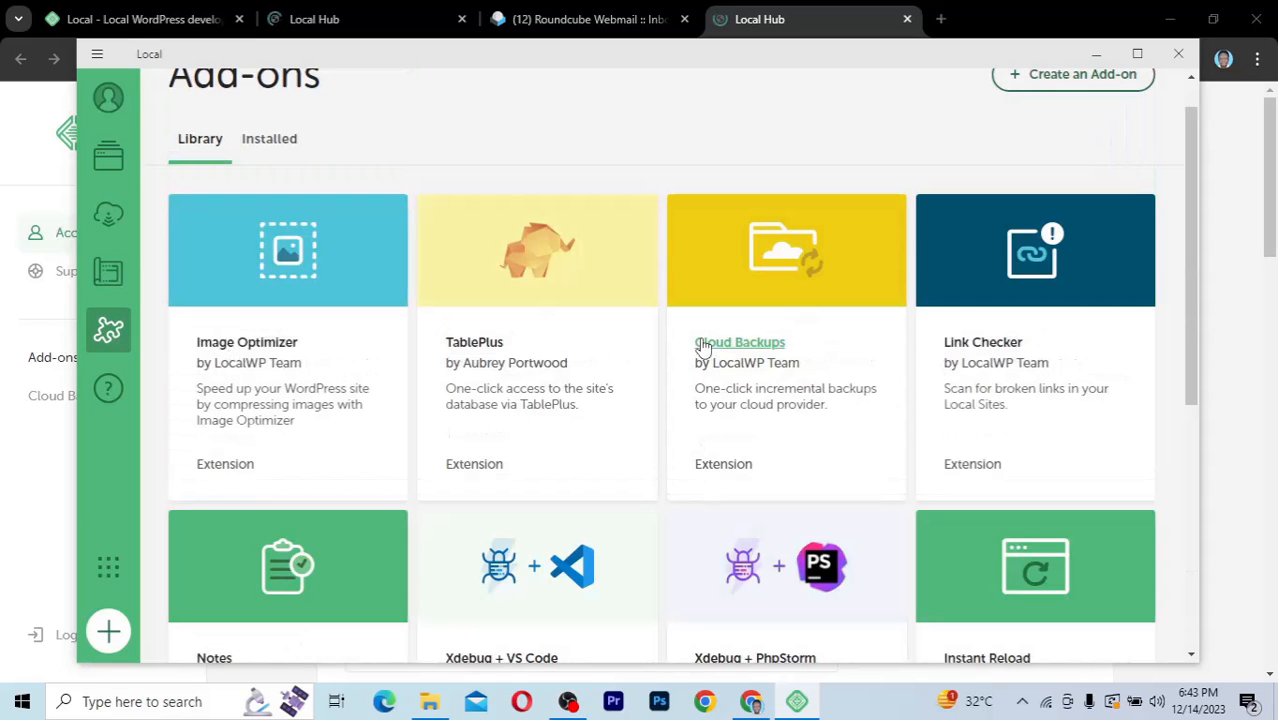
pyautogui.click(107, 395)
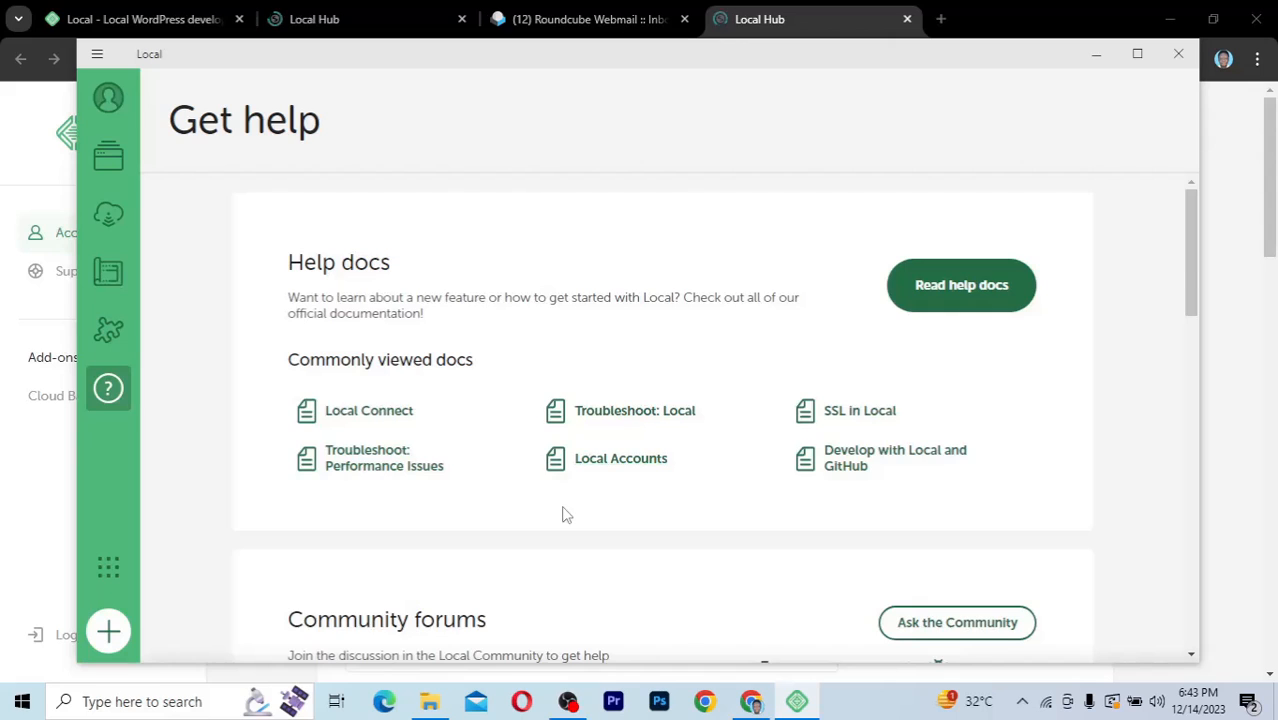
pyautogui.scroll(-3, 563, 515)
pyautogui.scroll(3, 563, 515)
pyautogui.click(107, 570)
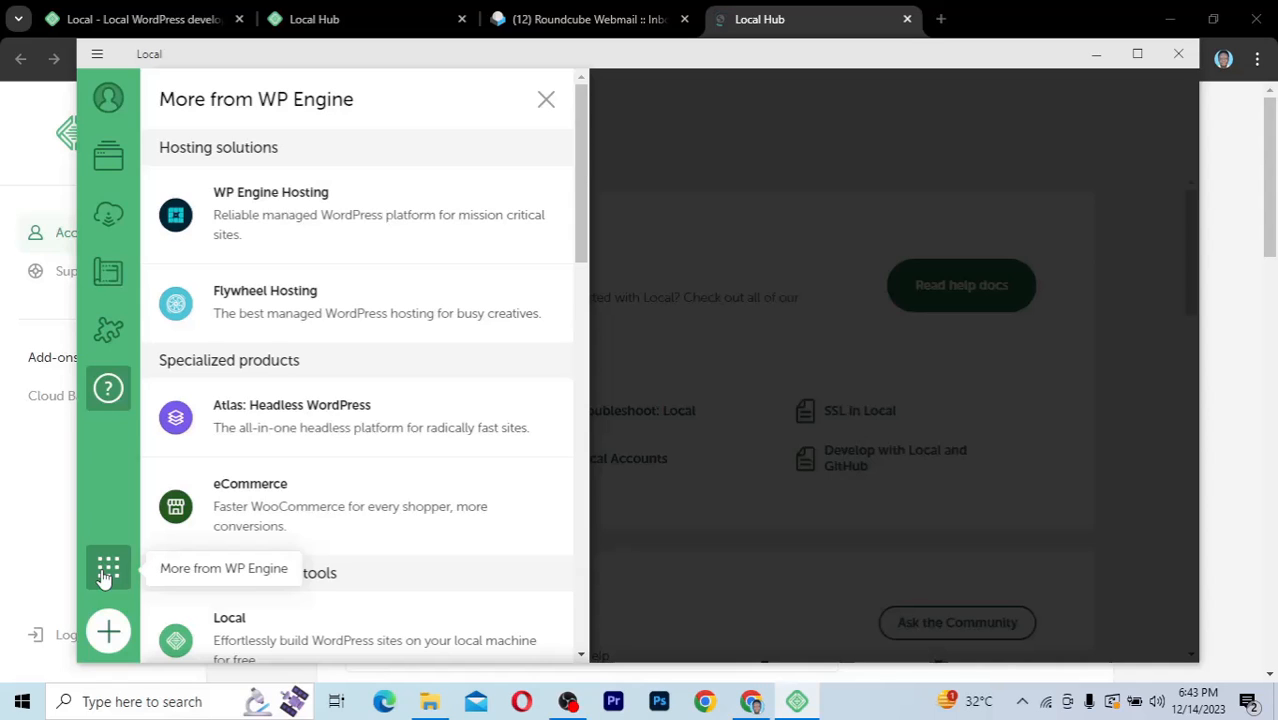
pyautogui.click(105, 578)
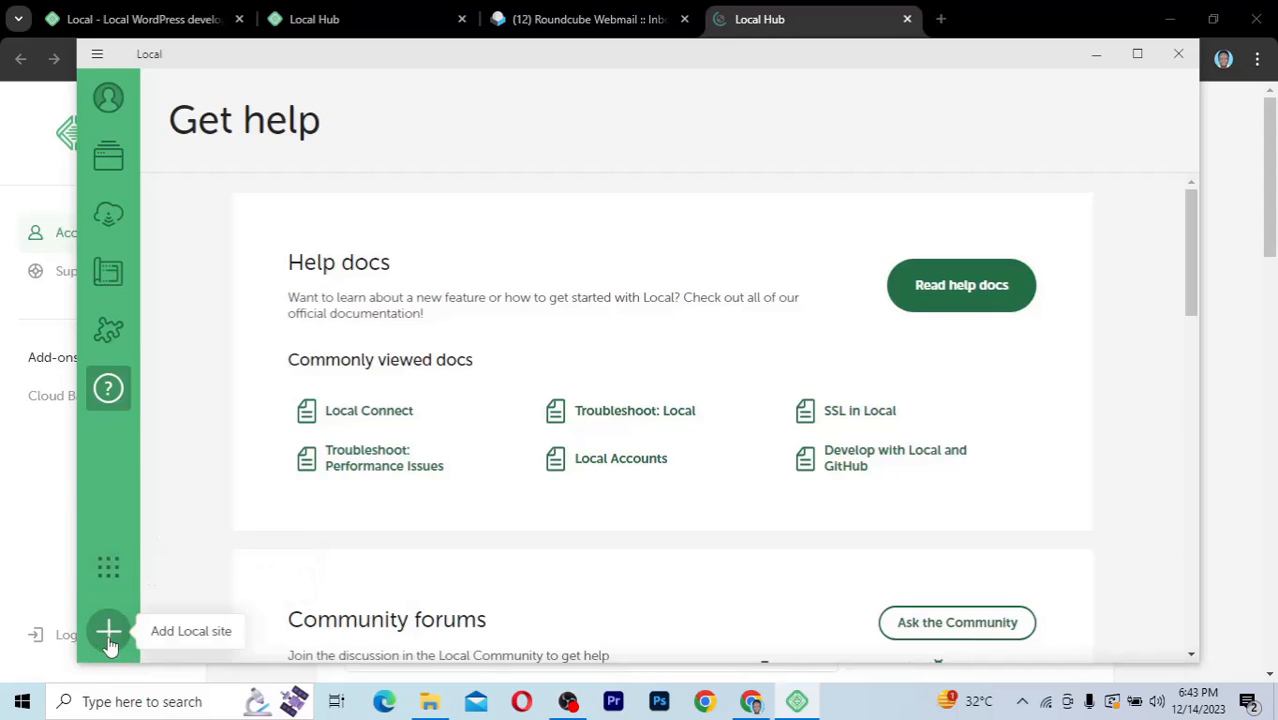
# Step: Go to the empty Local sites page and start creating a new WordPress site without a Blueprint
pyautogui.click(108, 170)
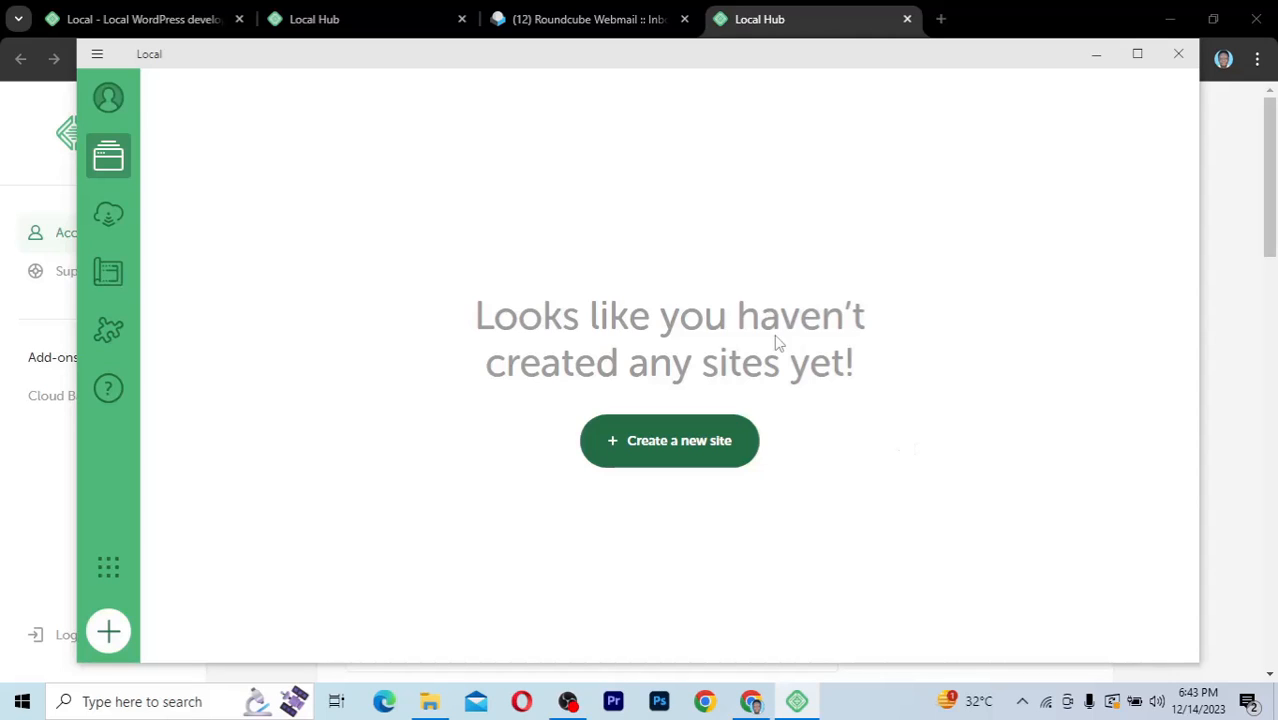
pyautogui.click(733, 461)
pyautogui.click(657, 447)
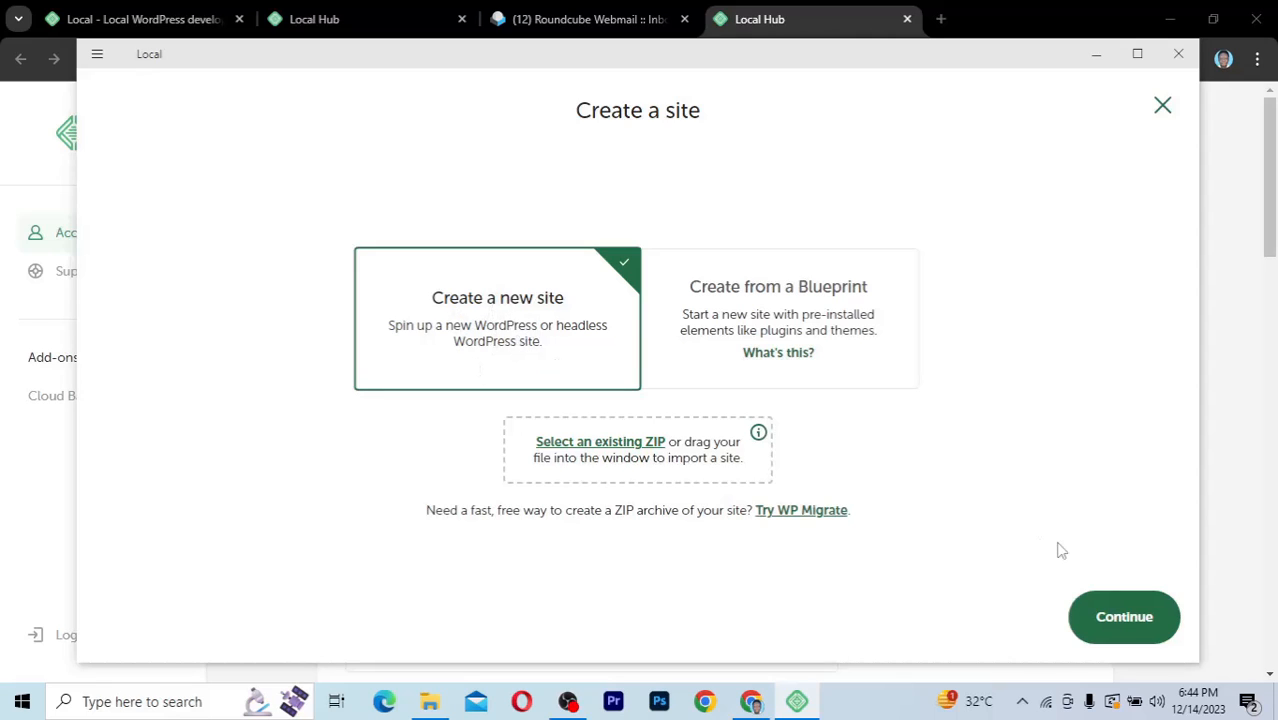
pyautogui.click(1112, 617)
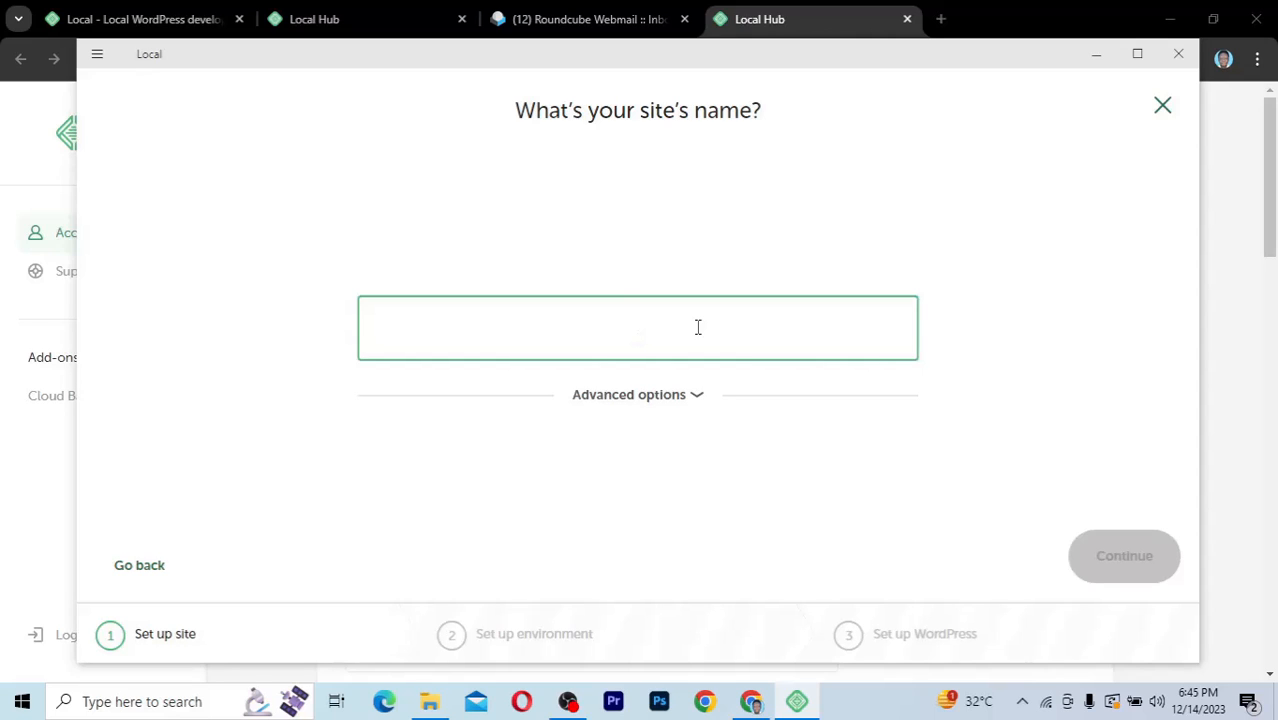
# Step: Name the site Kaetech Digital, check the advanced domain and path options, and continue with the default site folder
pyautogui.write('Kaetech')
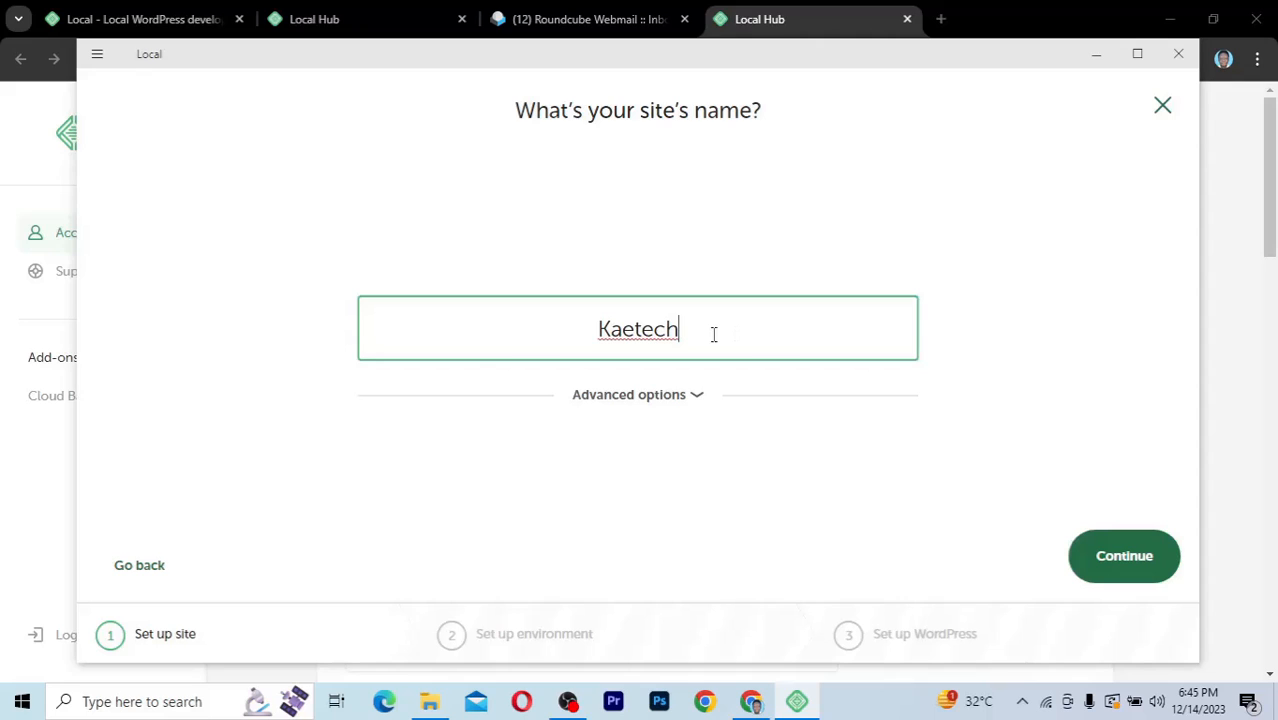
pyautogui.write(' D')
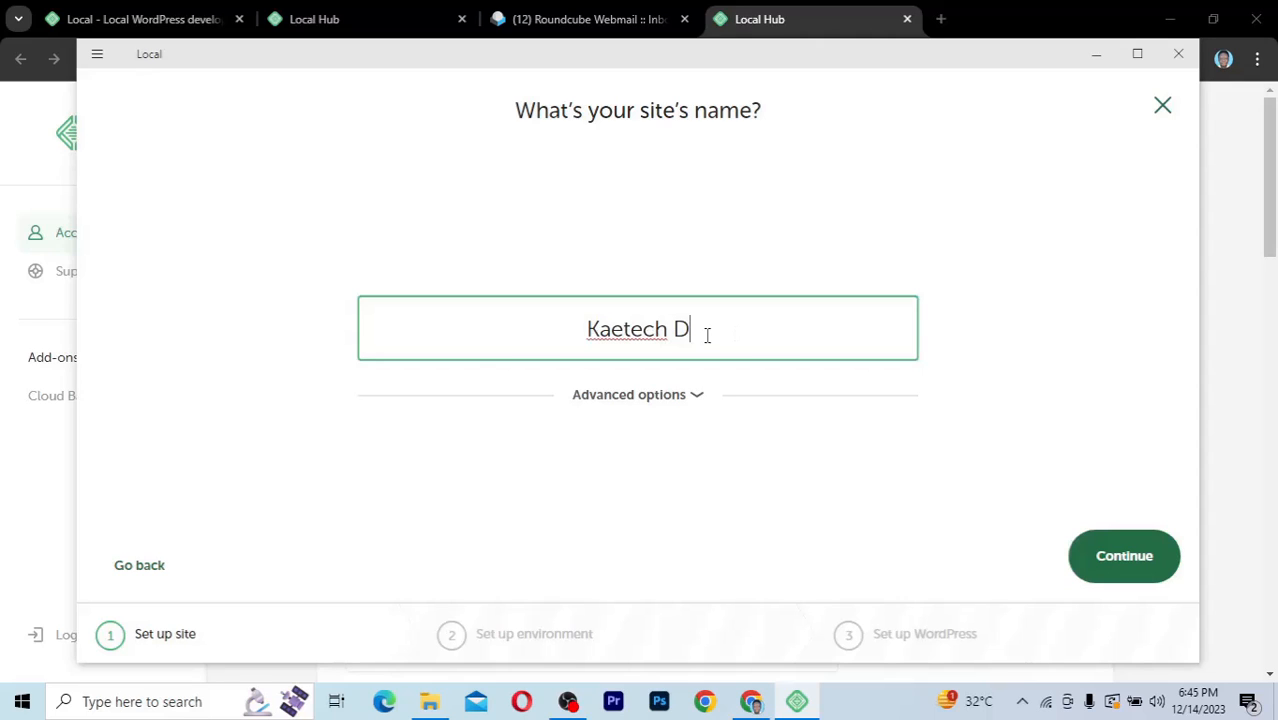
pyautogui.write('igital')
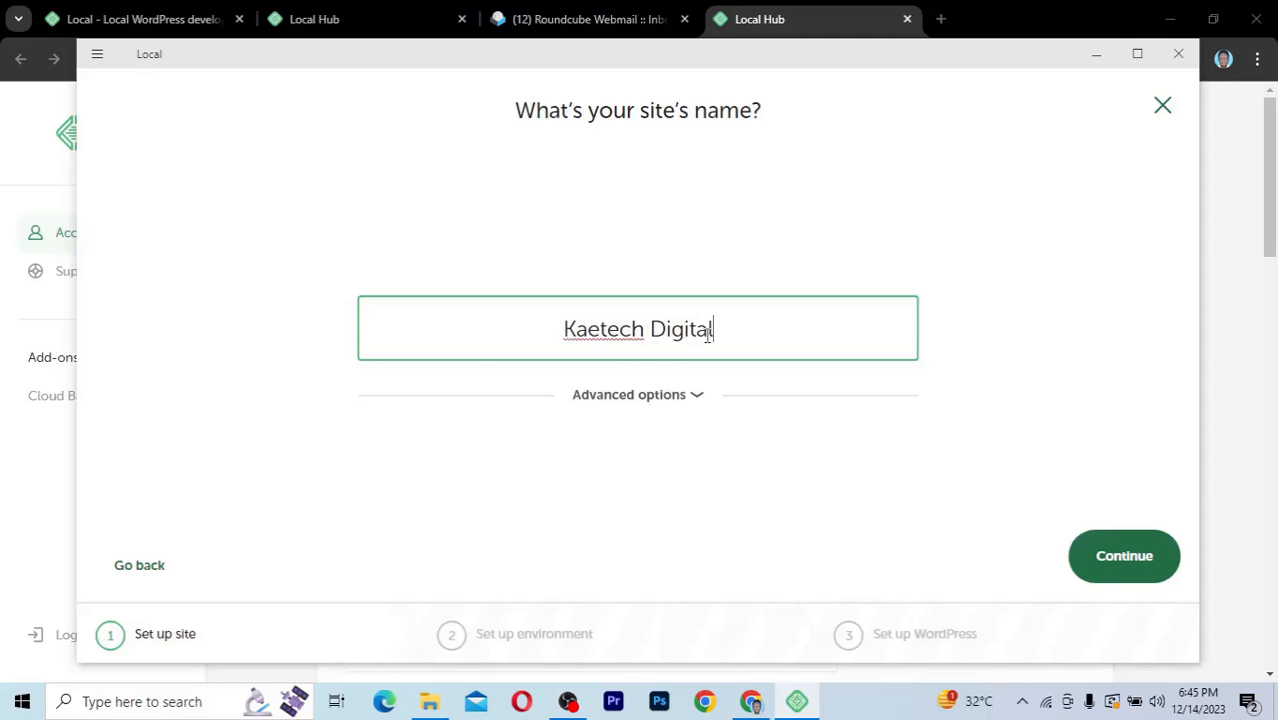
pyautogui.click(691, 396)
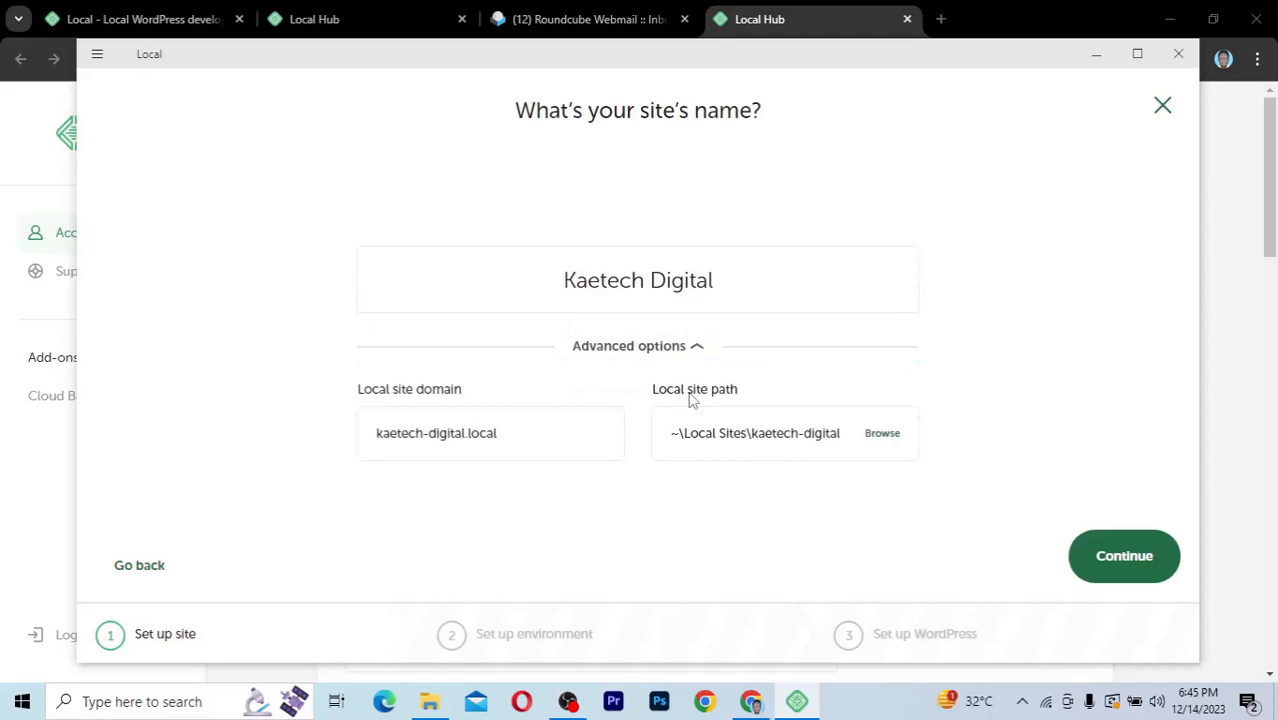
pyautogui.click(496, 444)
pyautogui.click(884, 434)
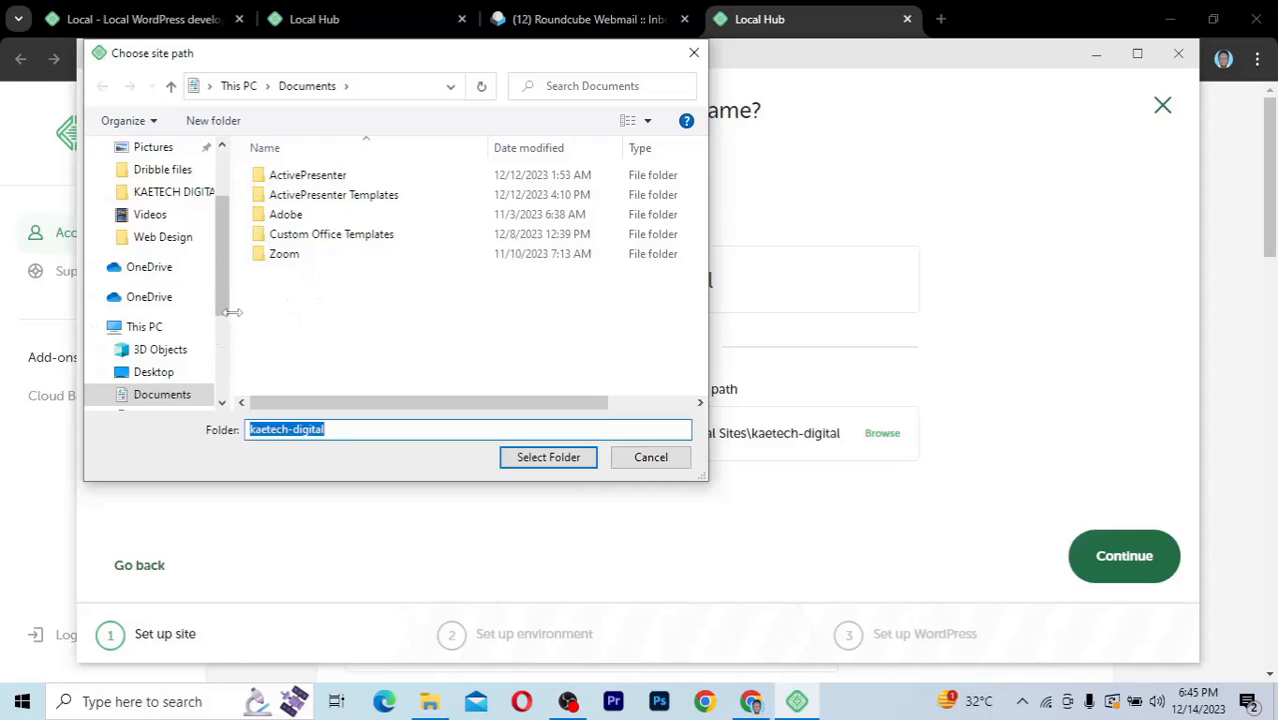
pyautogui.click(656, 460)
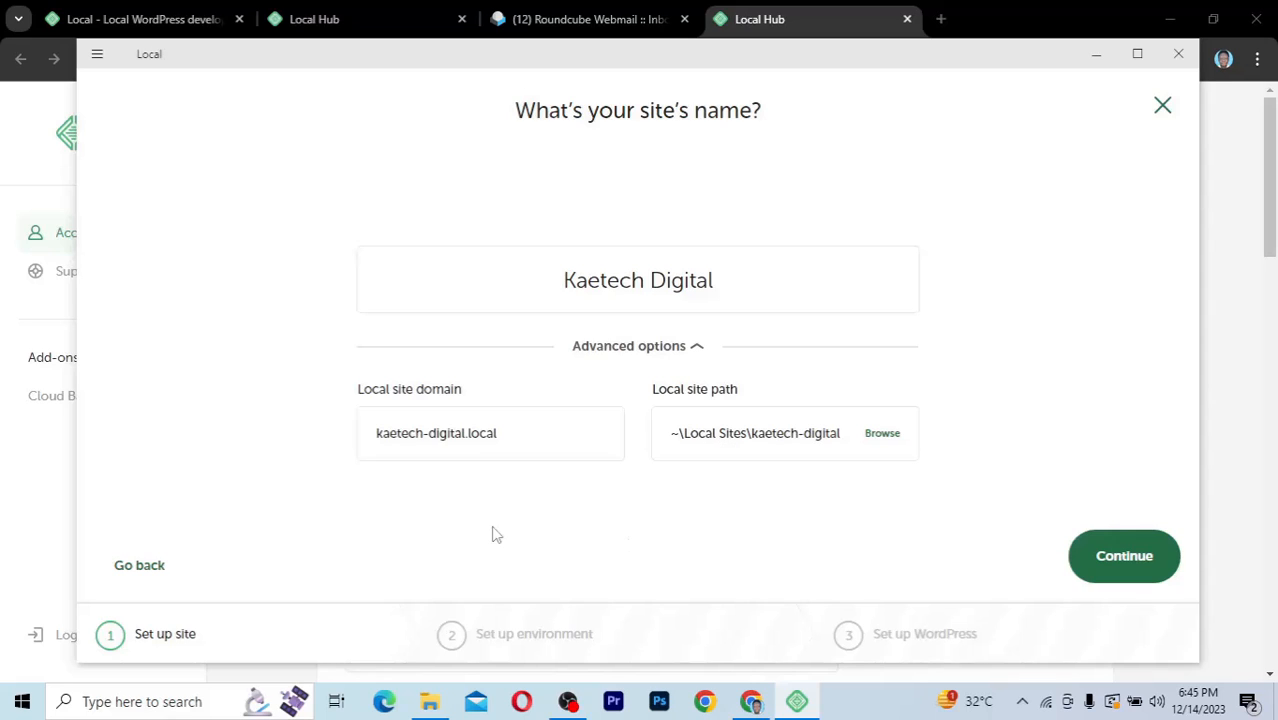
pyautogui.click(1116, 558)
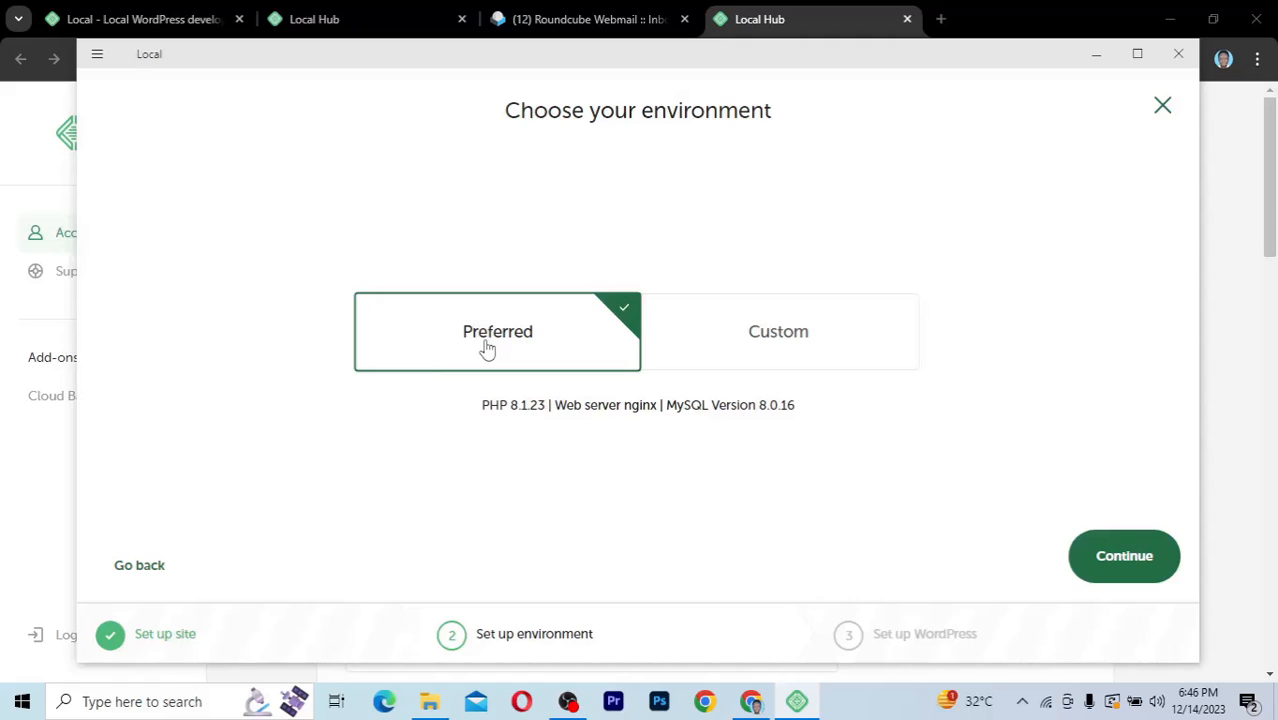
# Step: Check the Custom environment choices and set the site's environment back to Preferred
pyautogui.click(817, 357)
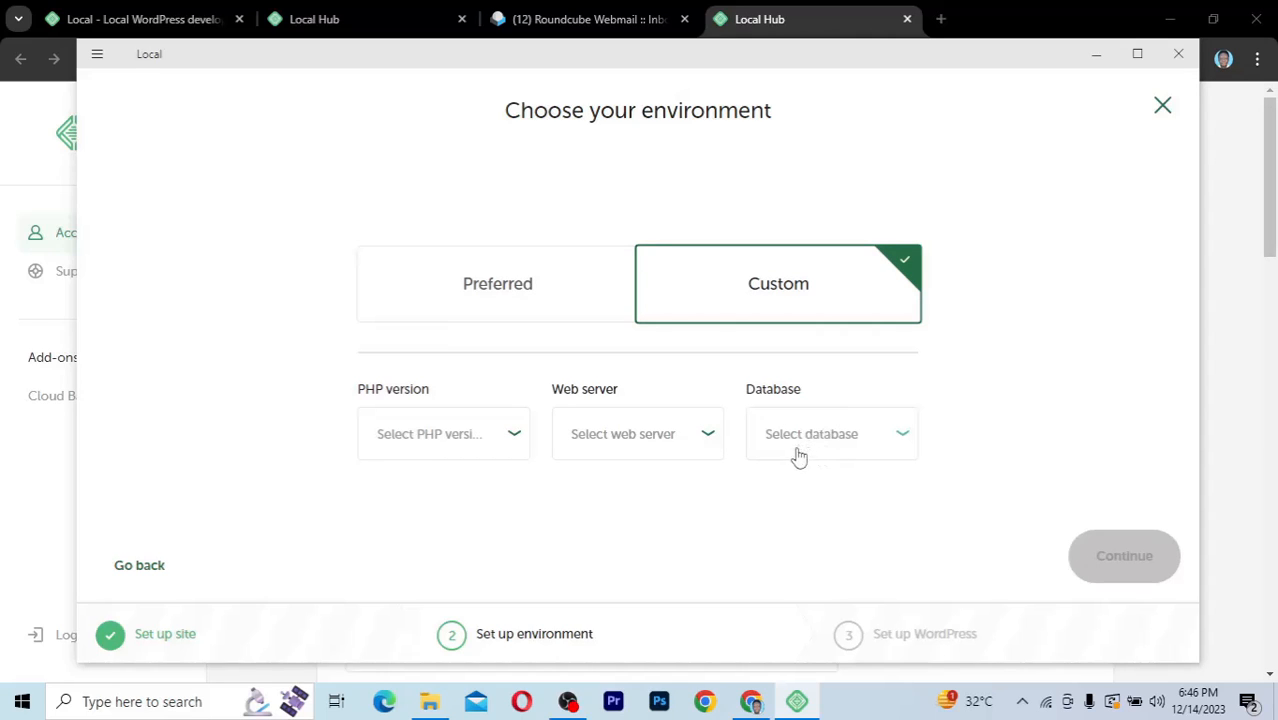
pyautogui.click(542, 284)
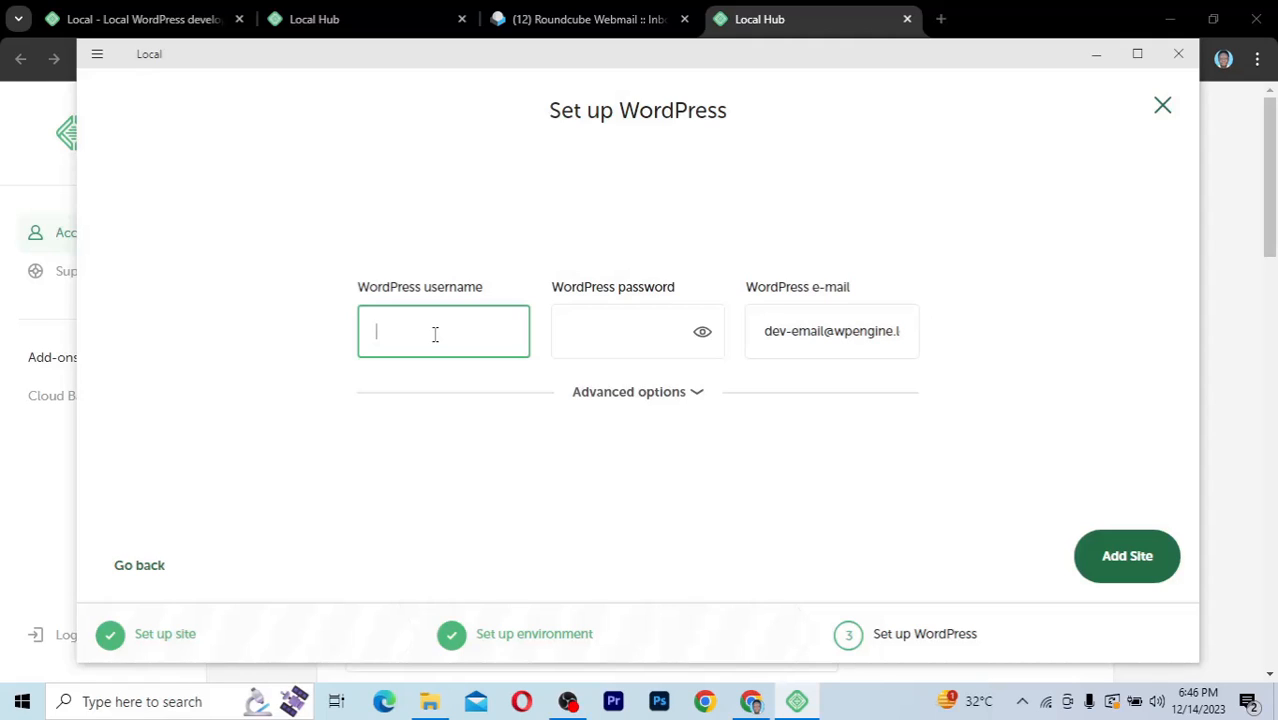
# Step: Enter kaetech as the WordPress username and fill in the WordPress password
pyautogui.write('kaetech')
pyautogui.click(631, 329)
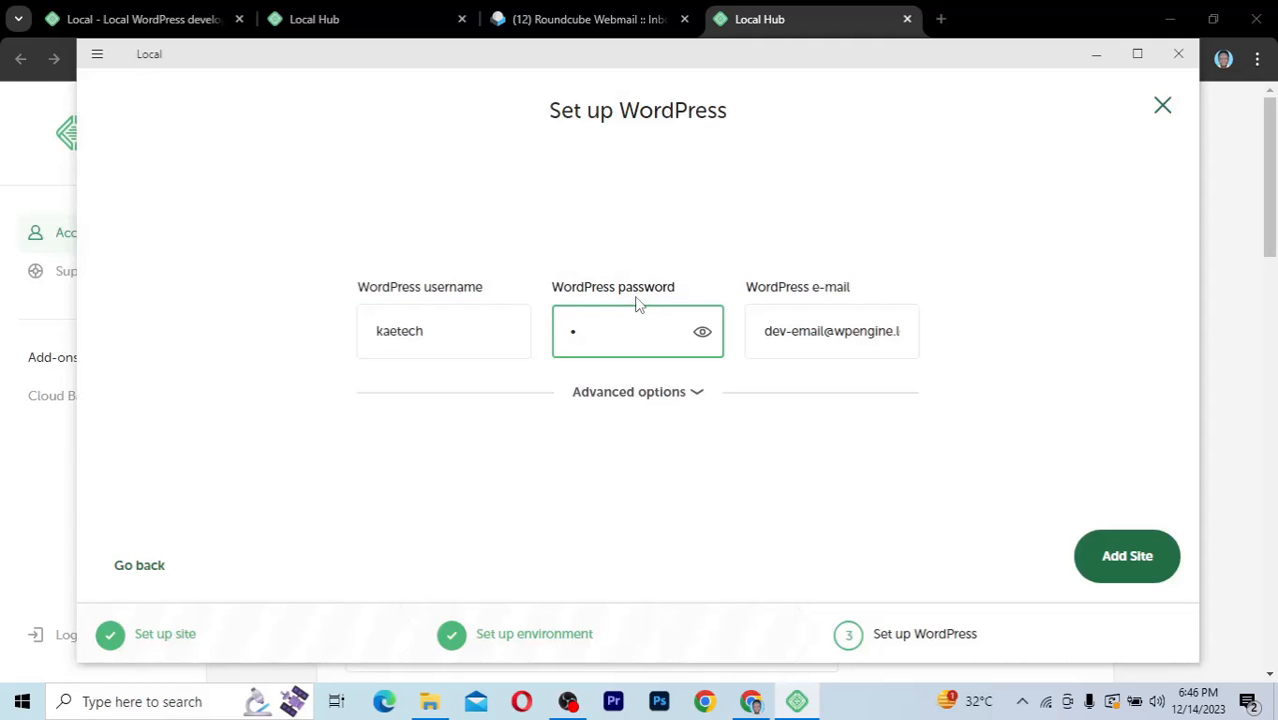
pyautogui.write('••')
pyautogui.press('BackSpace')
pyautogui.press('BackSpace')
pyautogui.write('••••••••••••')
# Step: Replace the default WordPress e-mail with the site owner's e-mail address
pyautogui.click(810, 335)
pyautogui.tripleClick(810, 335)
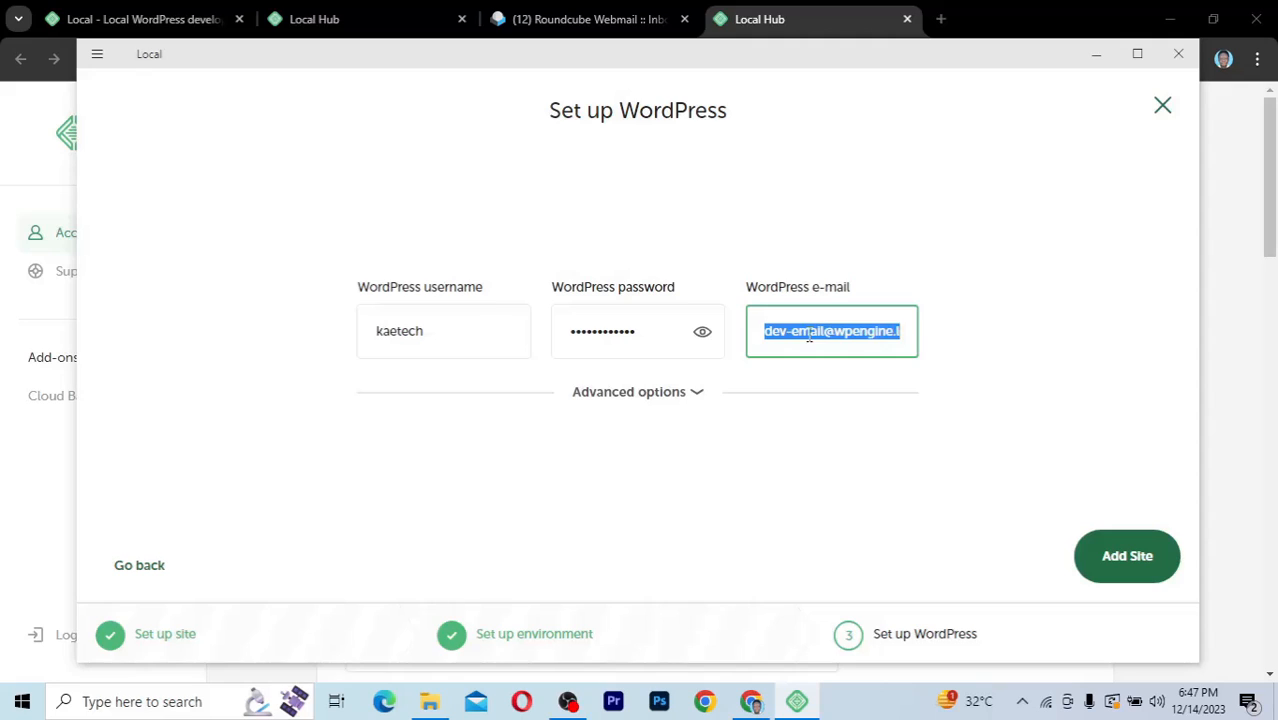
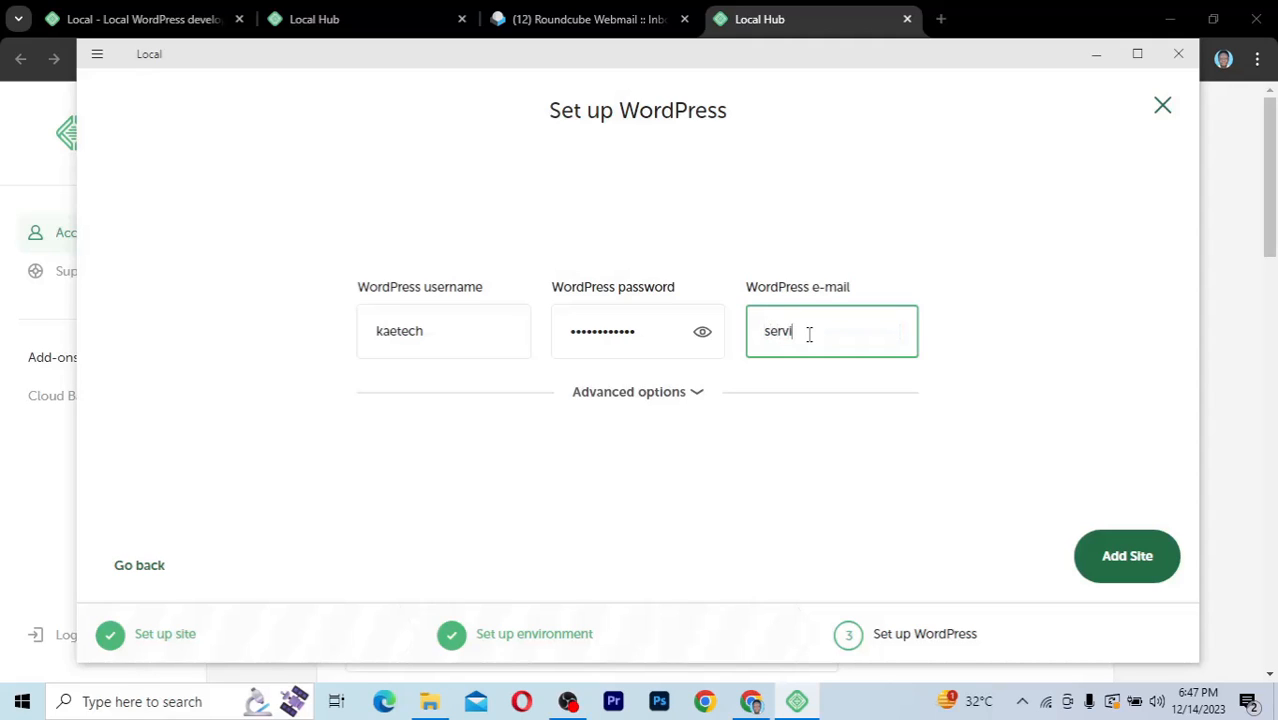
# Step: Set the WordPress Multisite option to No and add the site
pyautogui.click(696, 394)
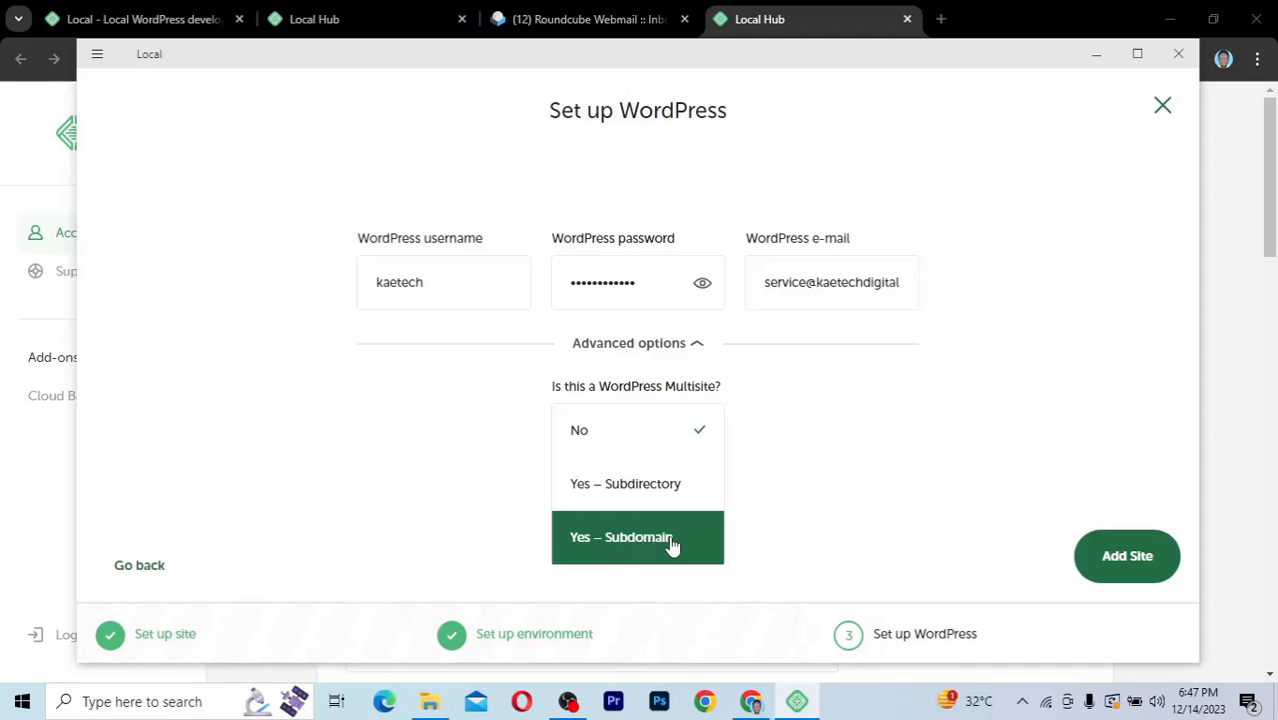
pyautogui.click(678, 438)
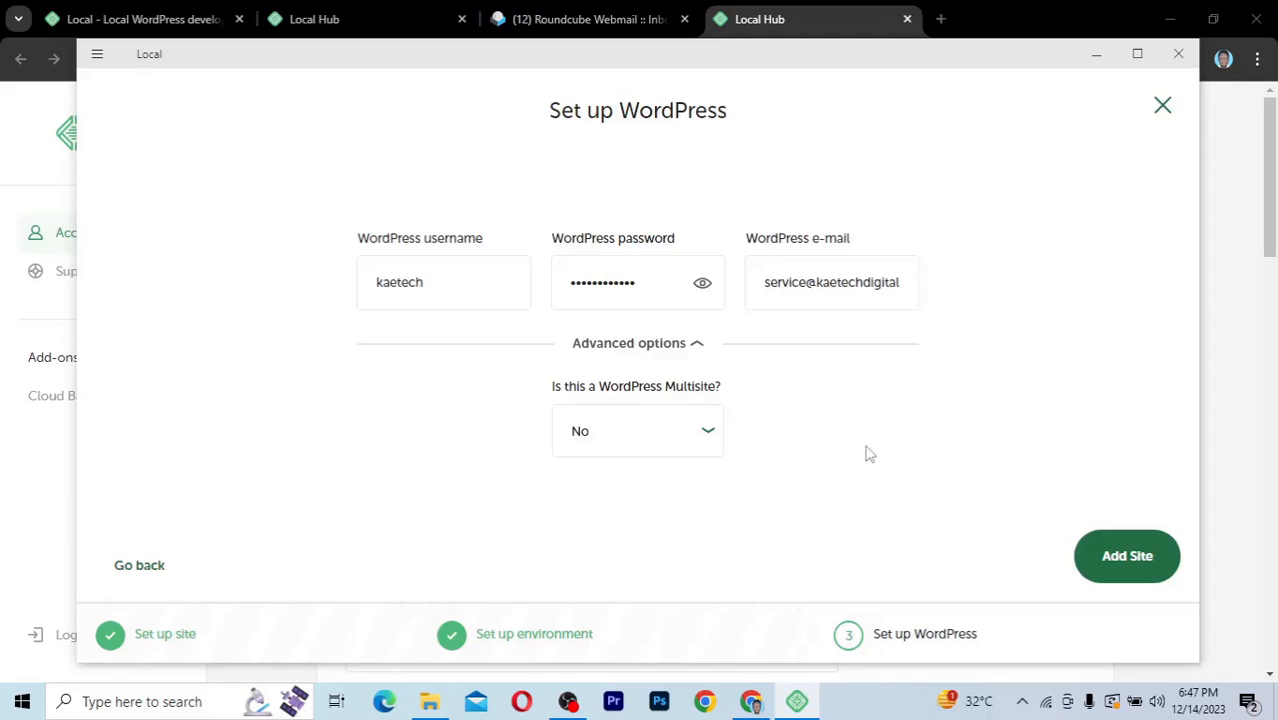
pyautogui.click(1127, 559)
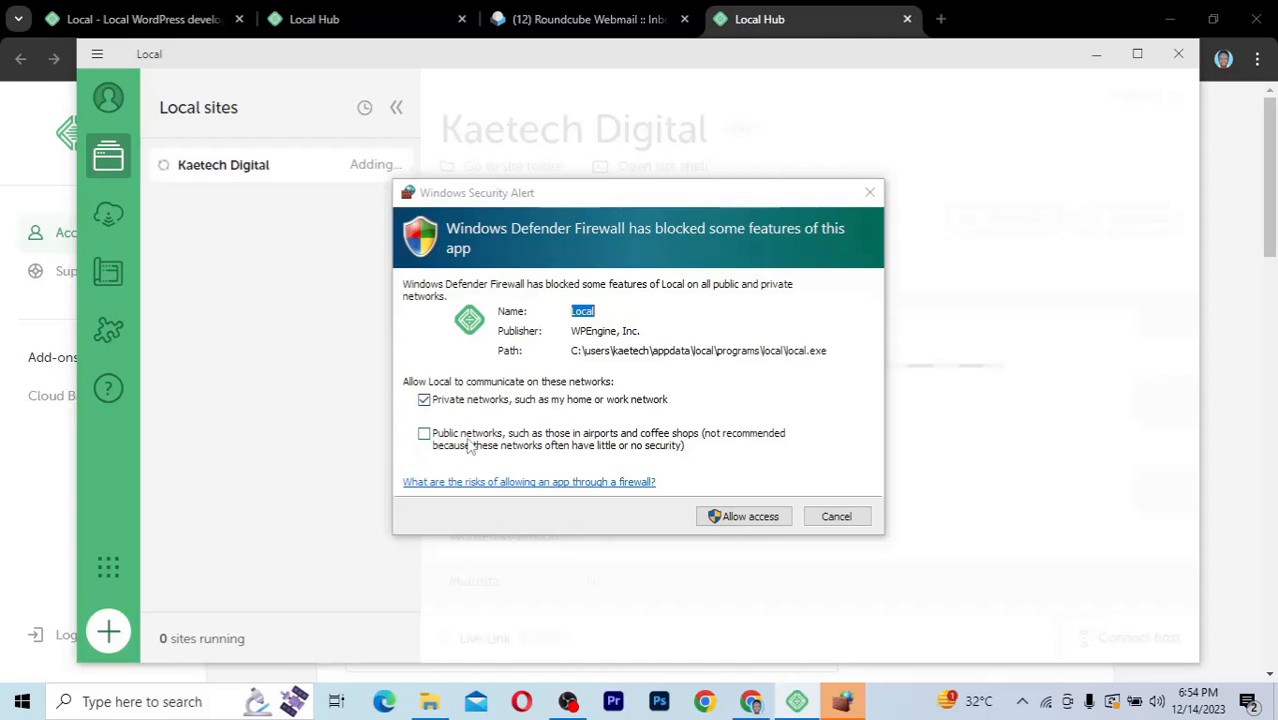
# Step: Allow Local through Windows Defender Firewall on private and public networks, and include public networks for mailhog
pyautogui.click(424, 436)
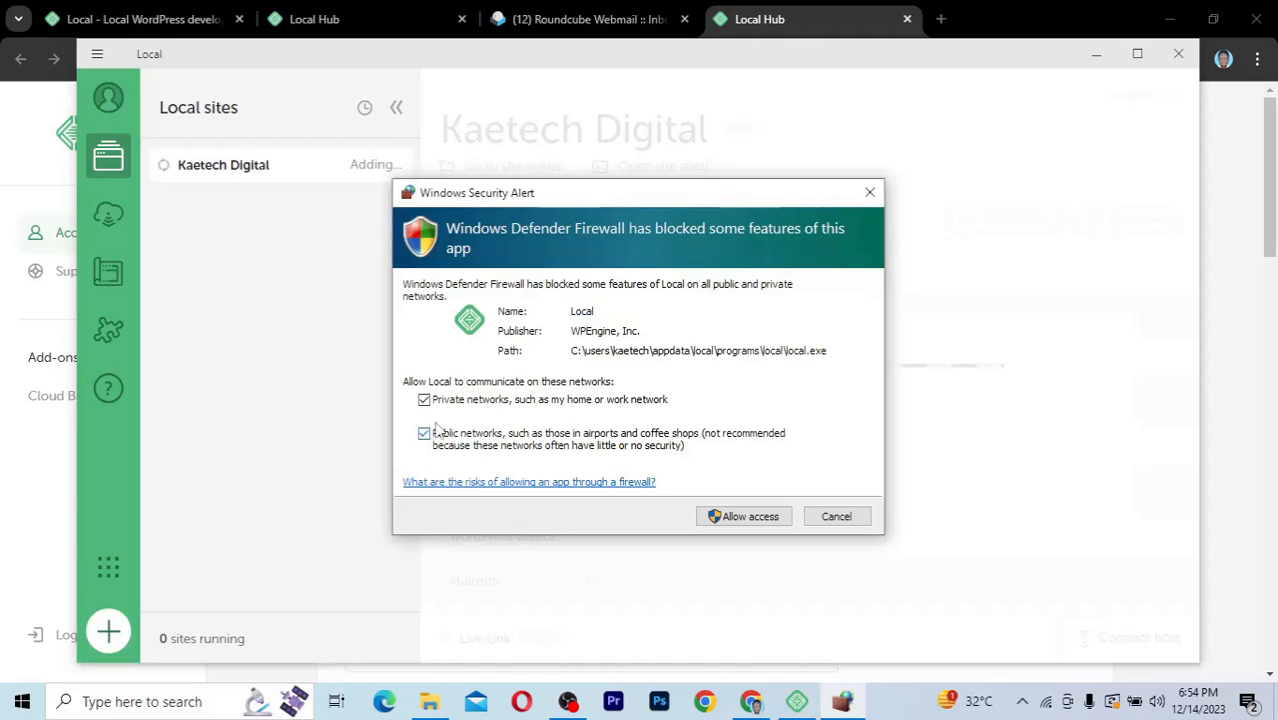
pyautogui.click(748, 517)
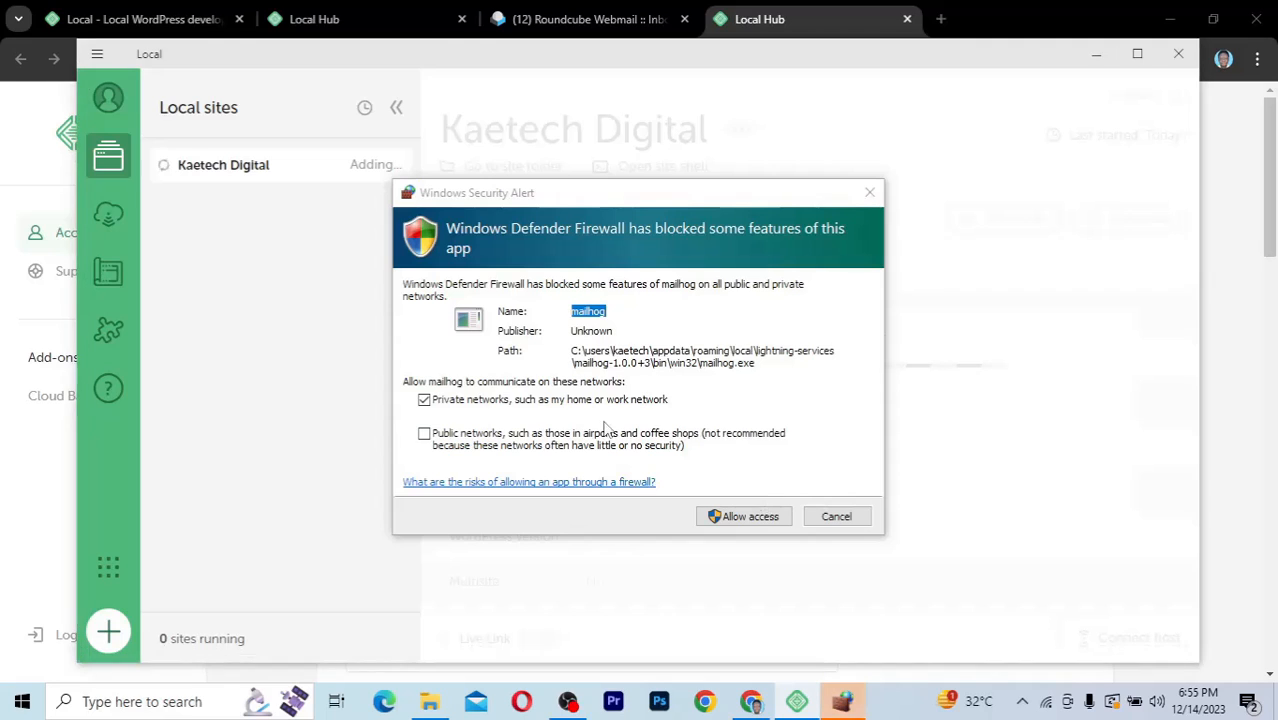
pyautogui.click(426, 435)
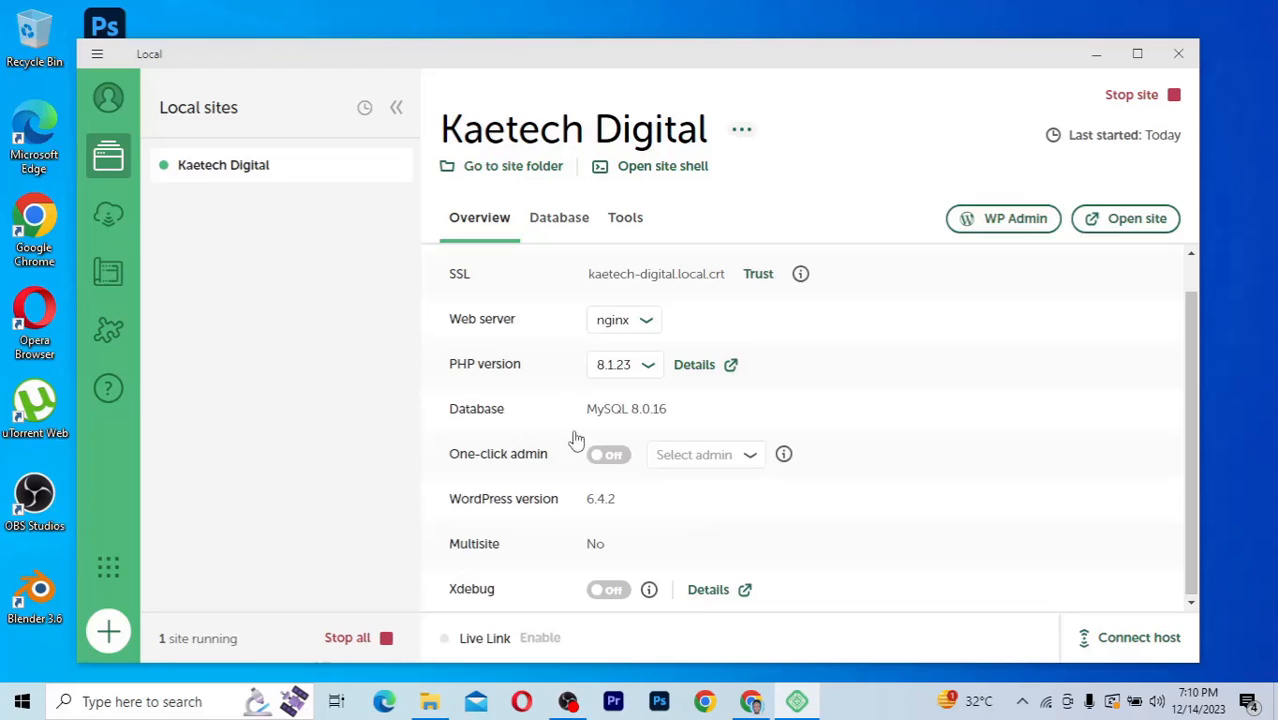
# Step: Review the Kaetech Digital site overview and turn One-click admin off and back on with kaetech as the admin
pyautogui.scroll(1, 553, 385)
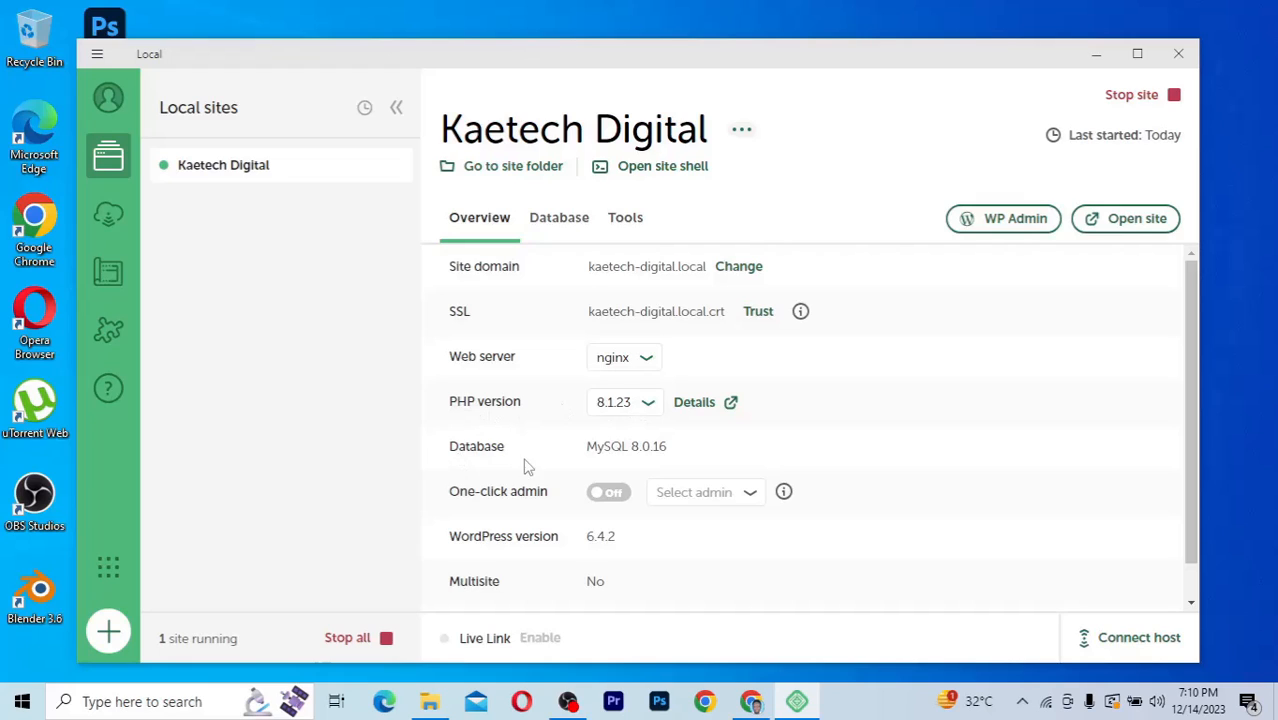
pyautogui.scroll(-1, 521, 462)
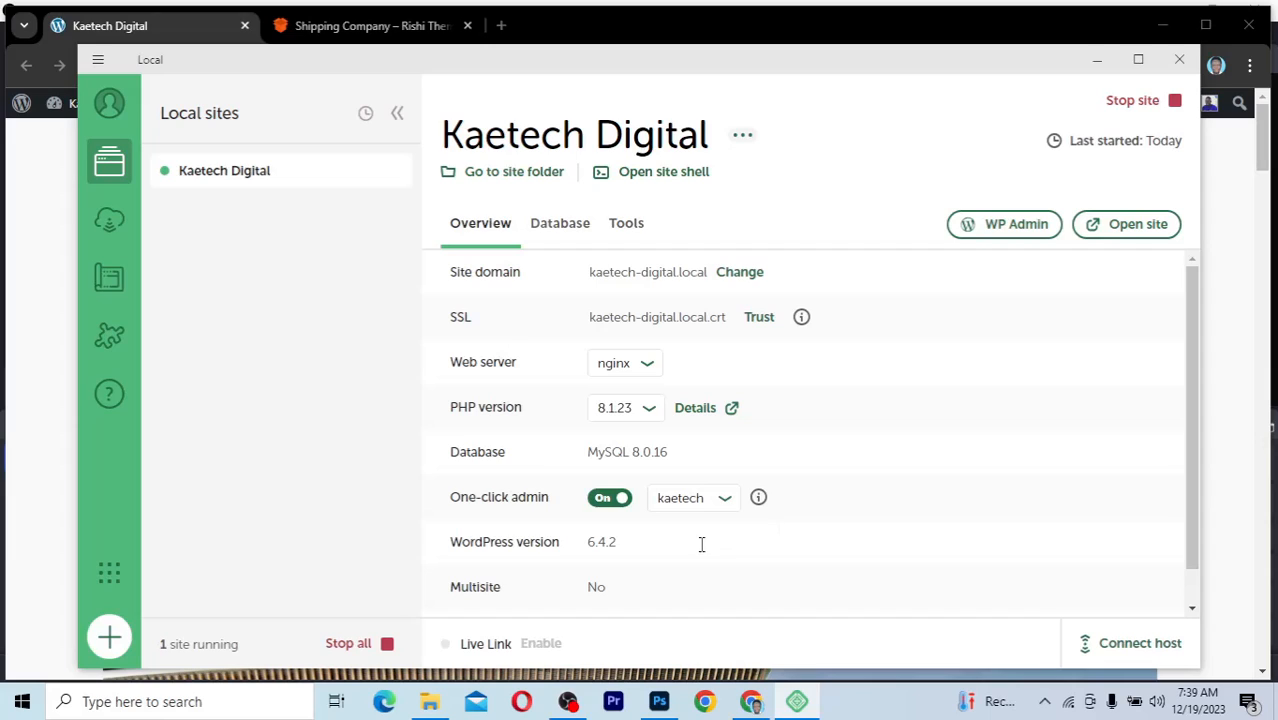
pyautogui.click(604, 500)
pyautogui.click(620, 502)
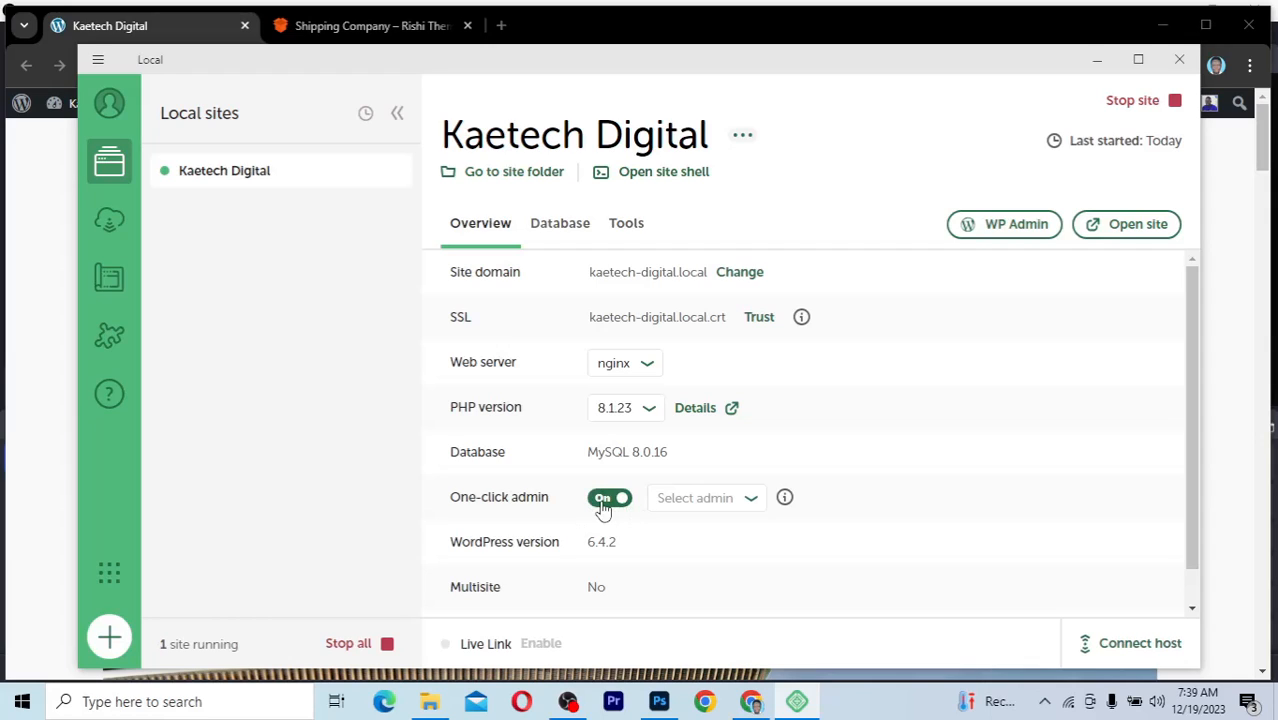
pyautogui.click(747, 502)
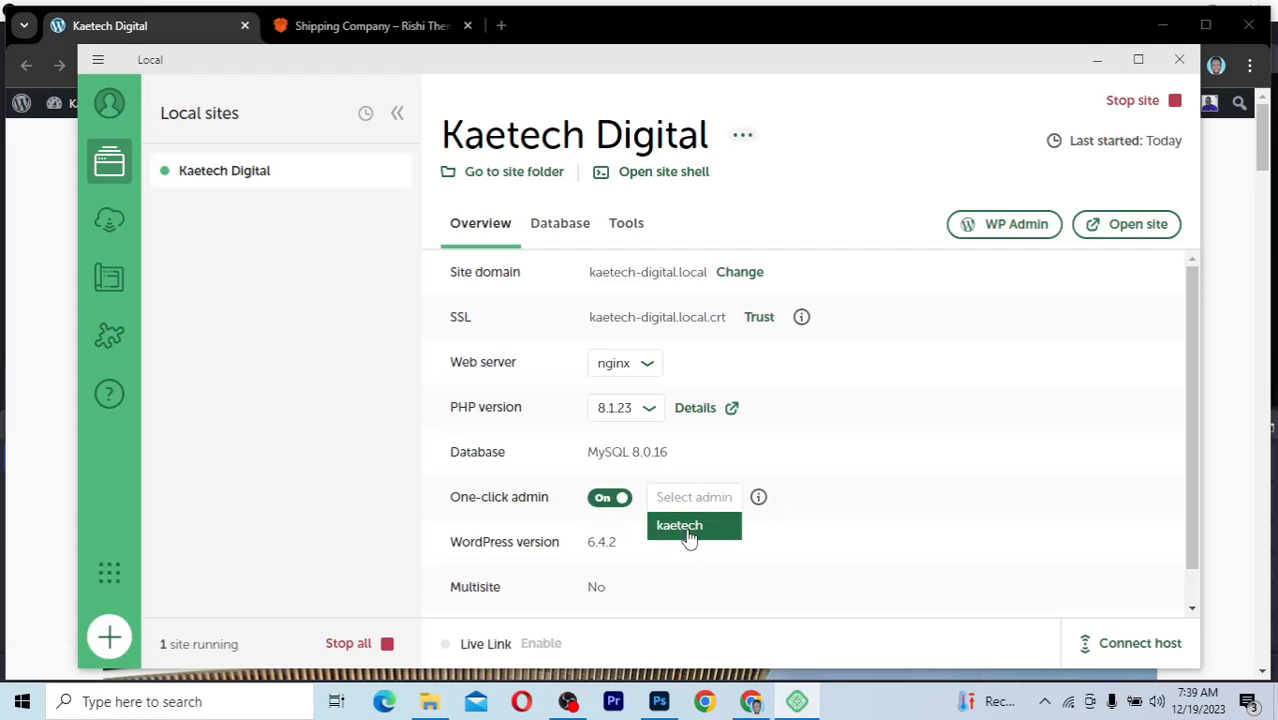
pyautogui.click(689, 530)
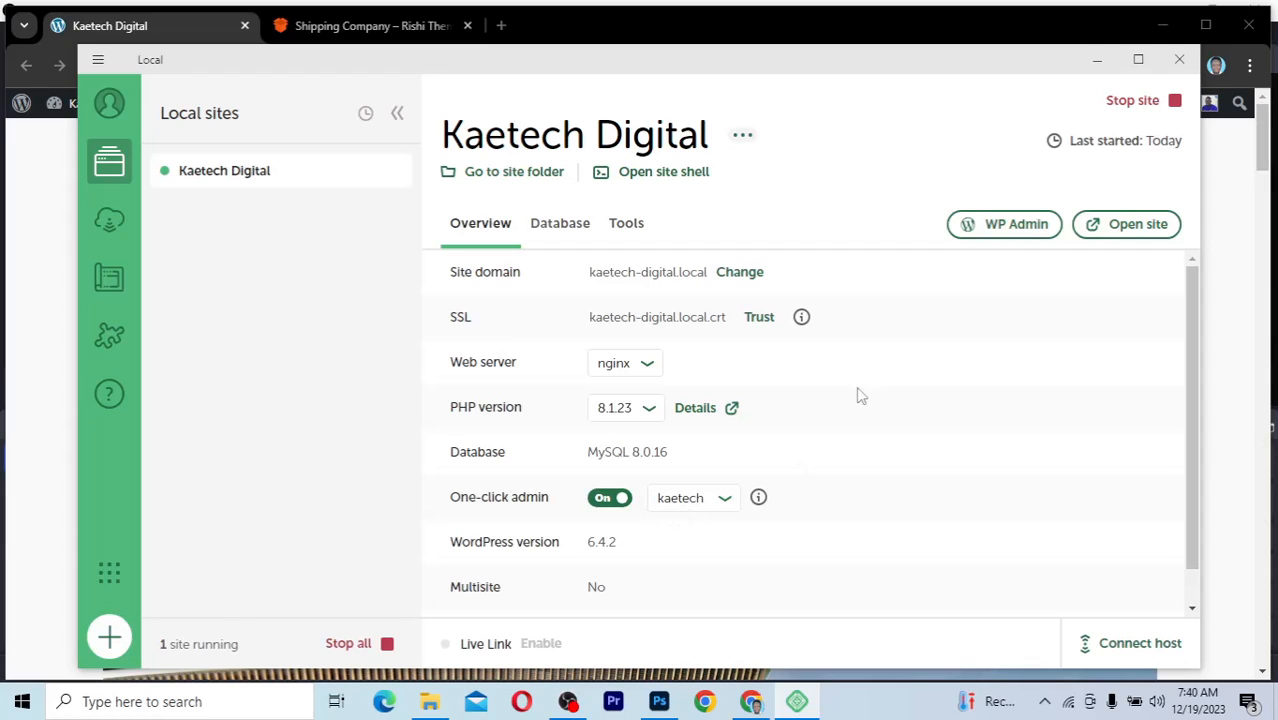
# Step: Open the Kaetech Digital WordPress admin in the browser and look over its dashboard
pyautogui.click(996, 232)
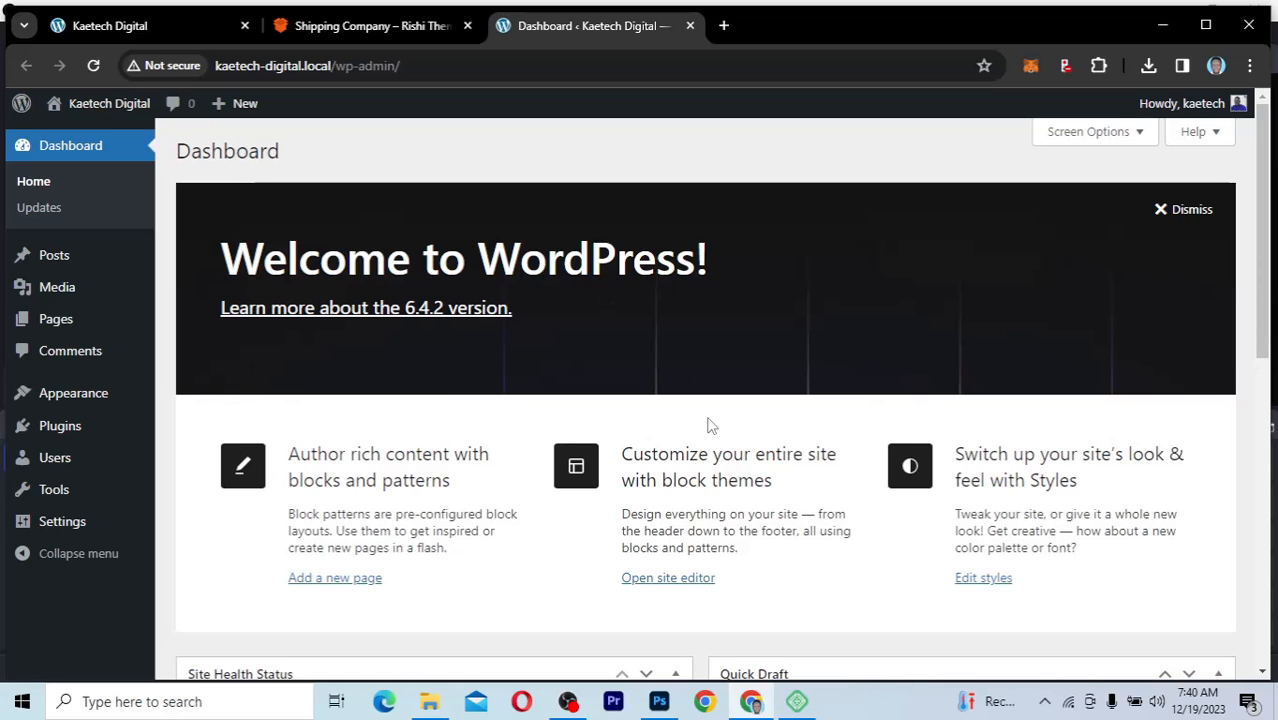
pyautogui.scroll(-5, 707, 422)
pyautogui.scroll(5, 707, 436)
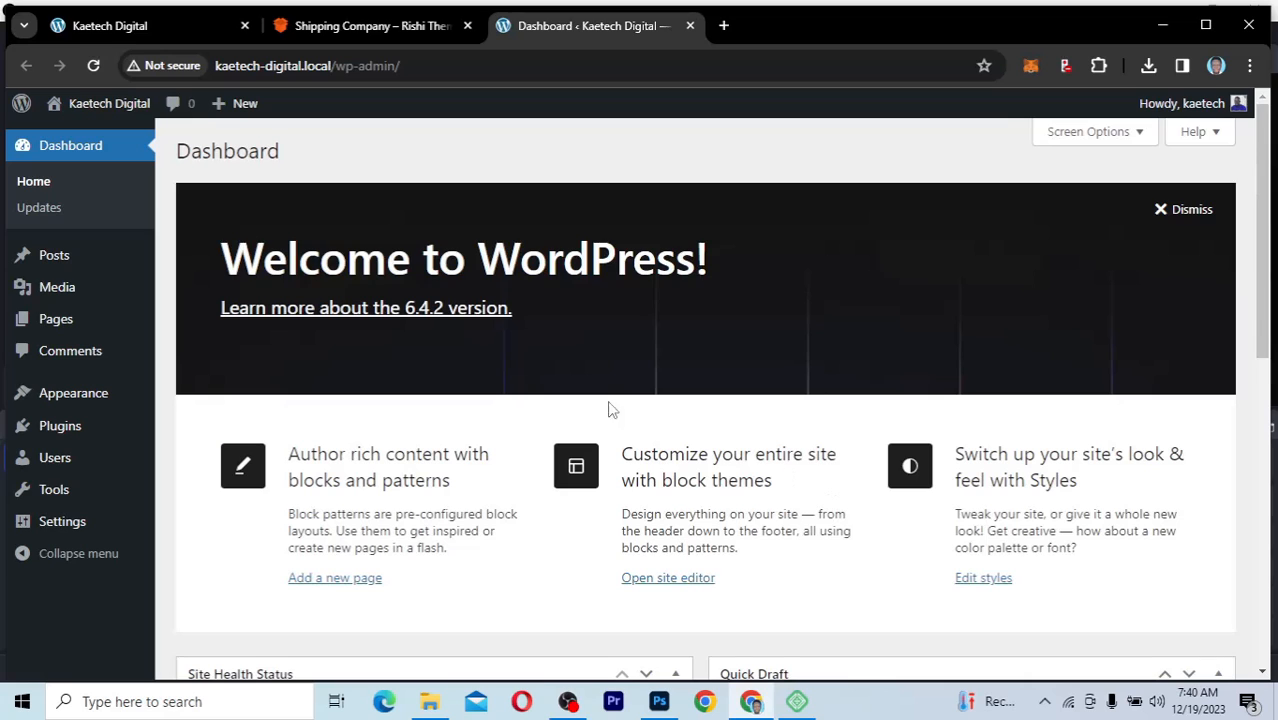
# Step: Examine the front page of the kaetech-digital.local site with its default theme content
pyautogui.click(143, 31)
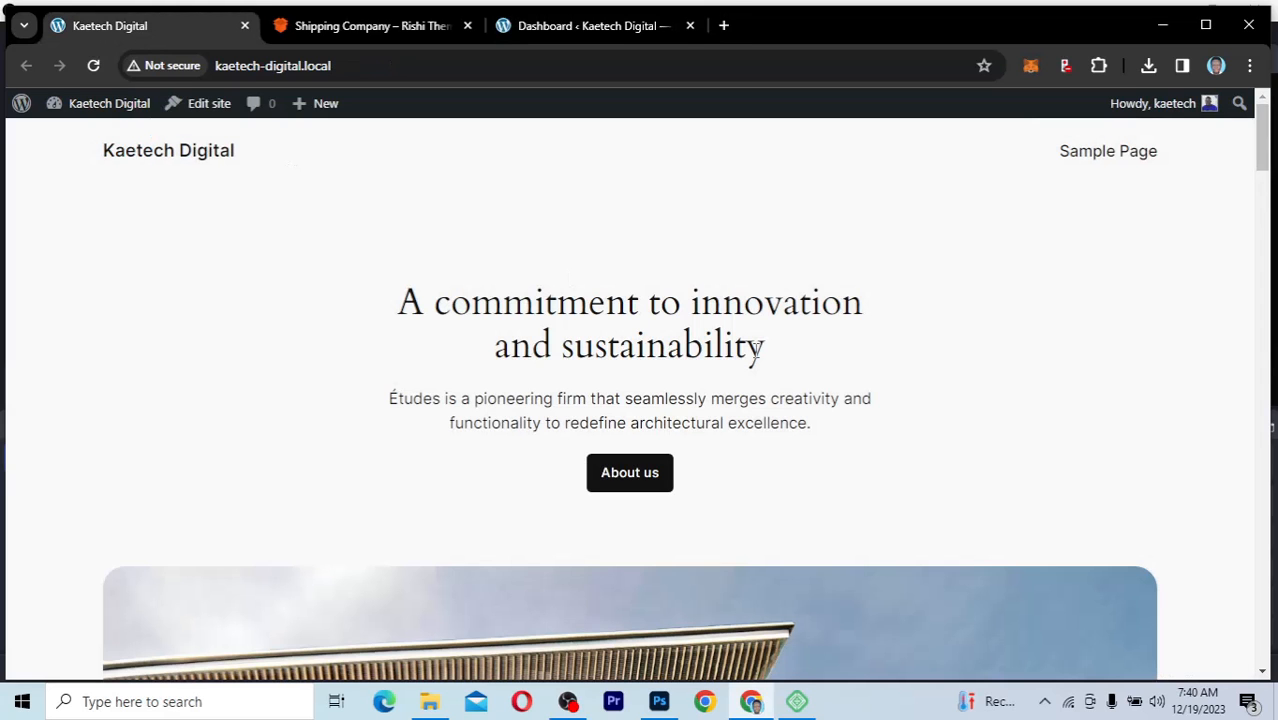
pyautogui.scroll(-3, 755, 350)
pyautogui.scroll(-5, 755, 350)
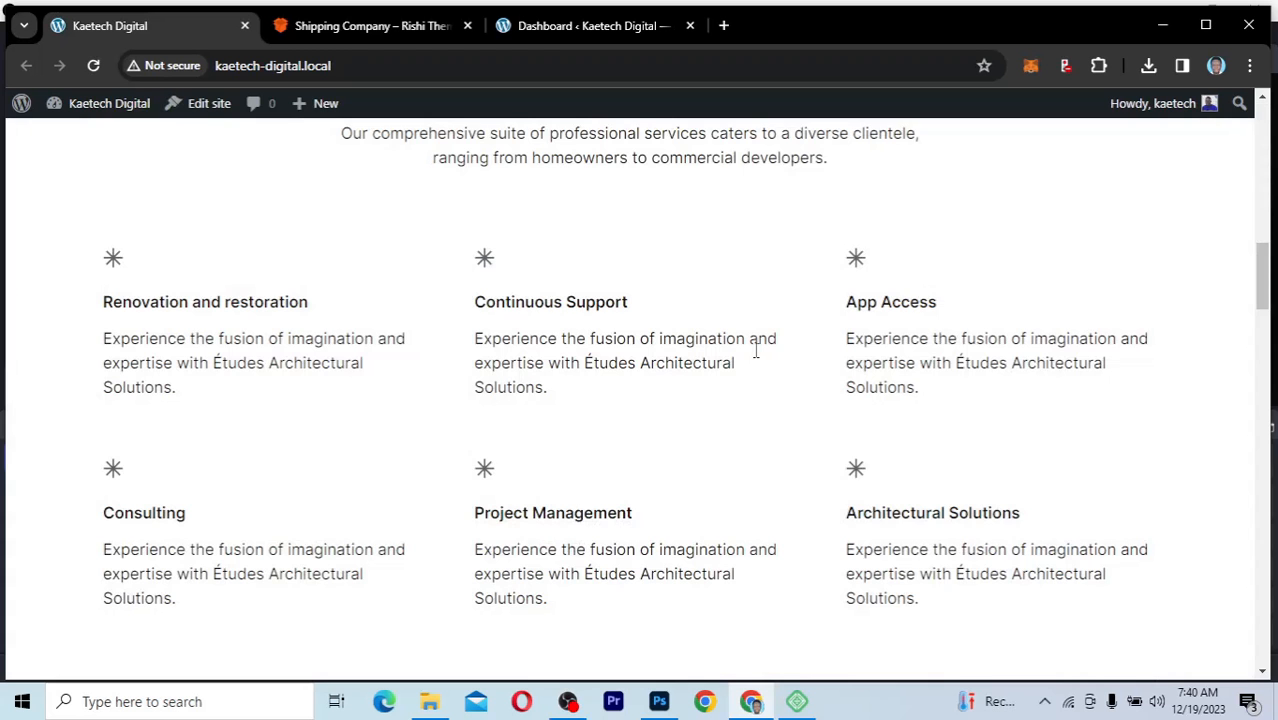
# Step: Switch to the WordPress dashboard and move its browser tab ahead of the site's front page
pyautogui.scroll(10, 755, 350)
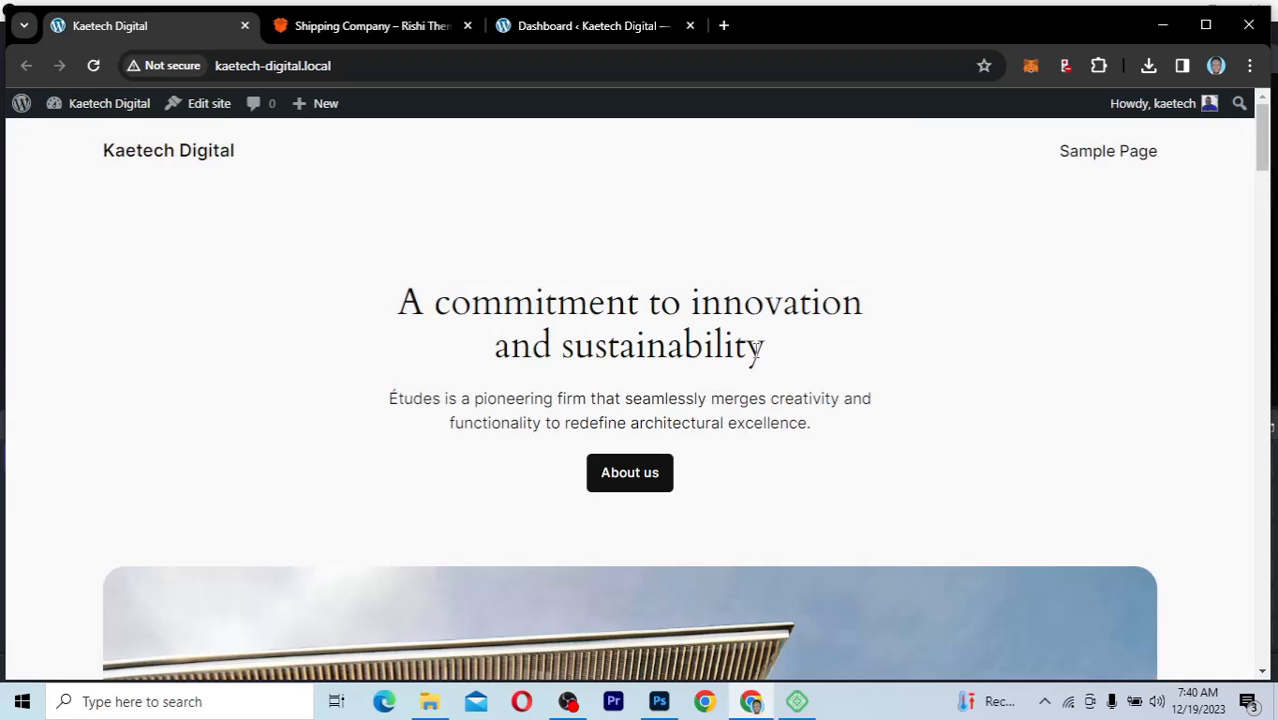
pyautogui.click(622, 25)
pyautogui.moveTo(622, 25); pyautogui.dragTo(230, 70)
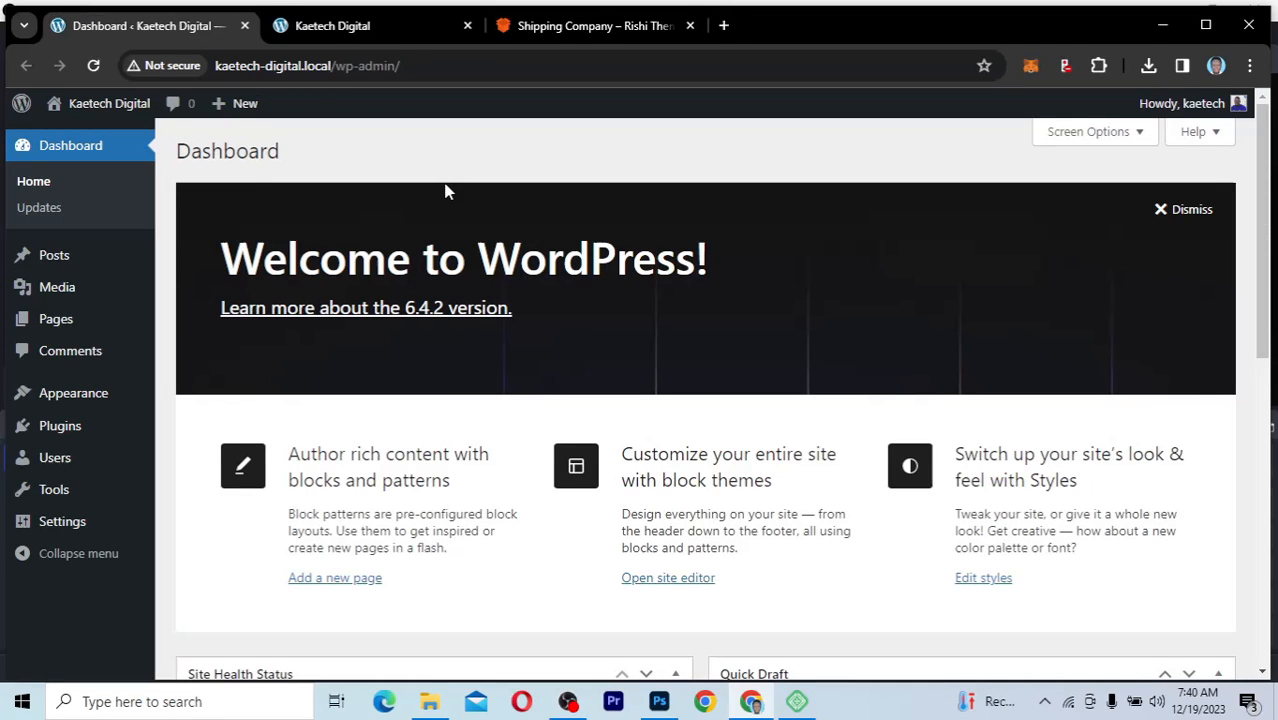
# Step: Compare the Shipping Company demo home page with the default Kaetech Digital front page and return to the WordPress dashboard
pyautogui.click(584, 26)
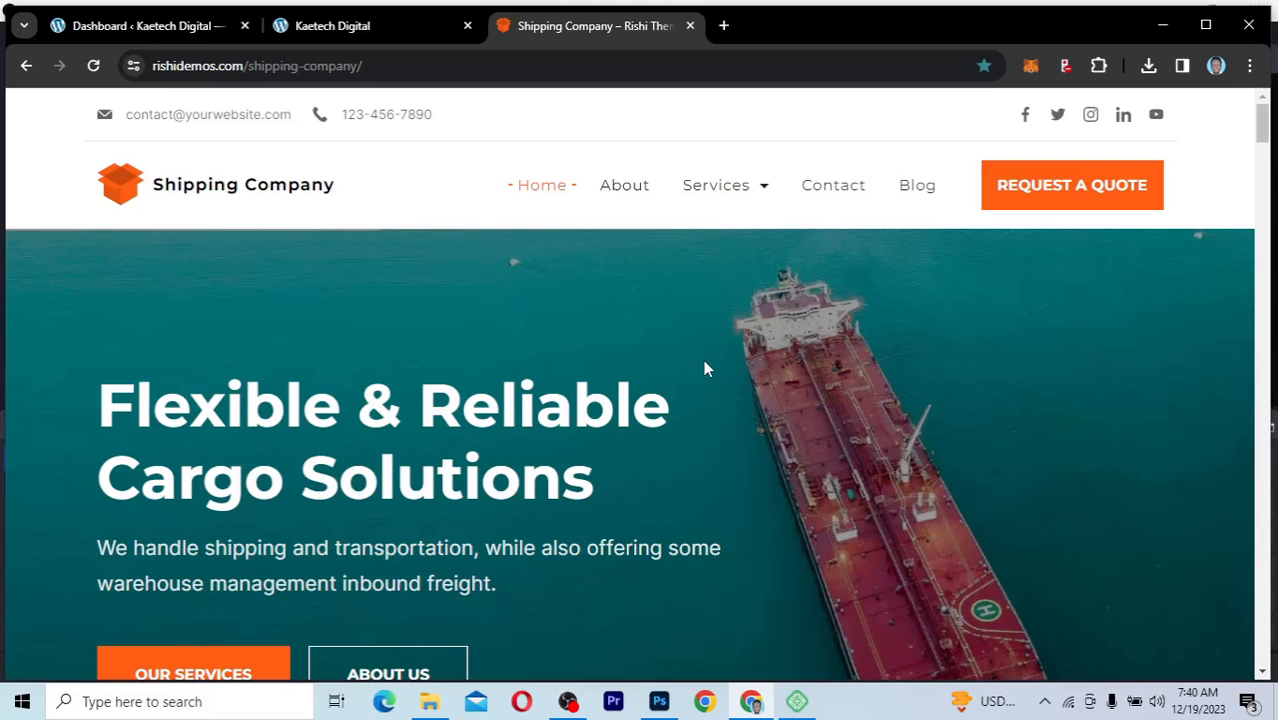
pyautogui.scroll(-5, 705, 359)
pyautogui.scroll(5, 342, 30)
pyautogui.click(290, 26)
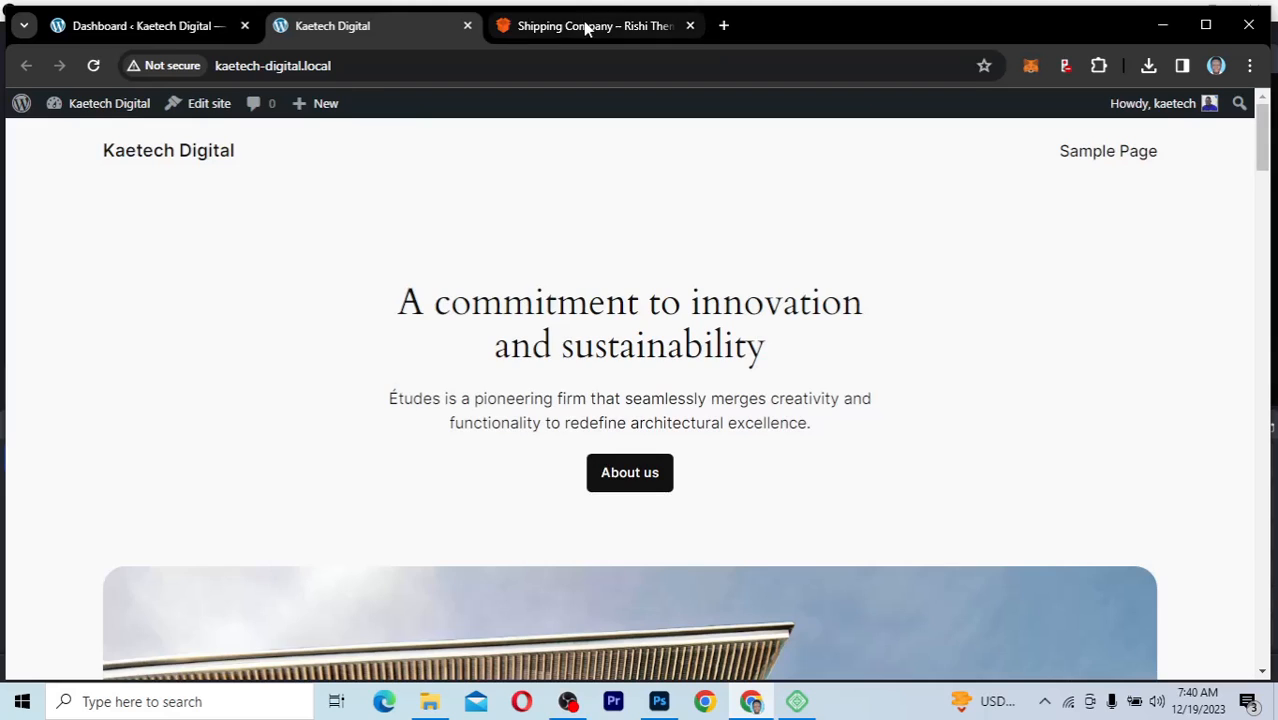
pyautogui.click(587, 27)
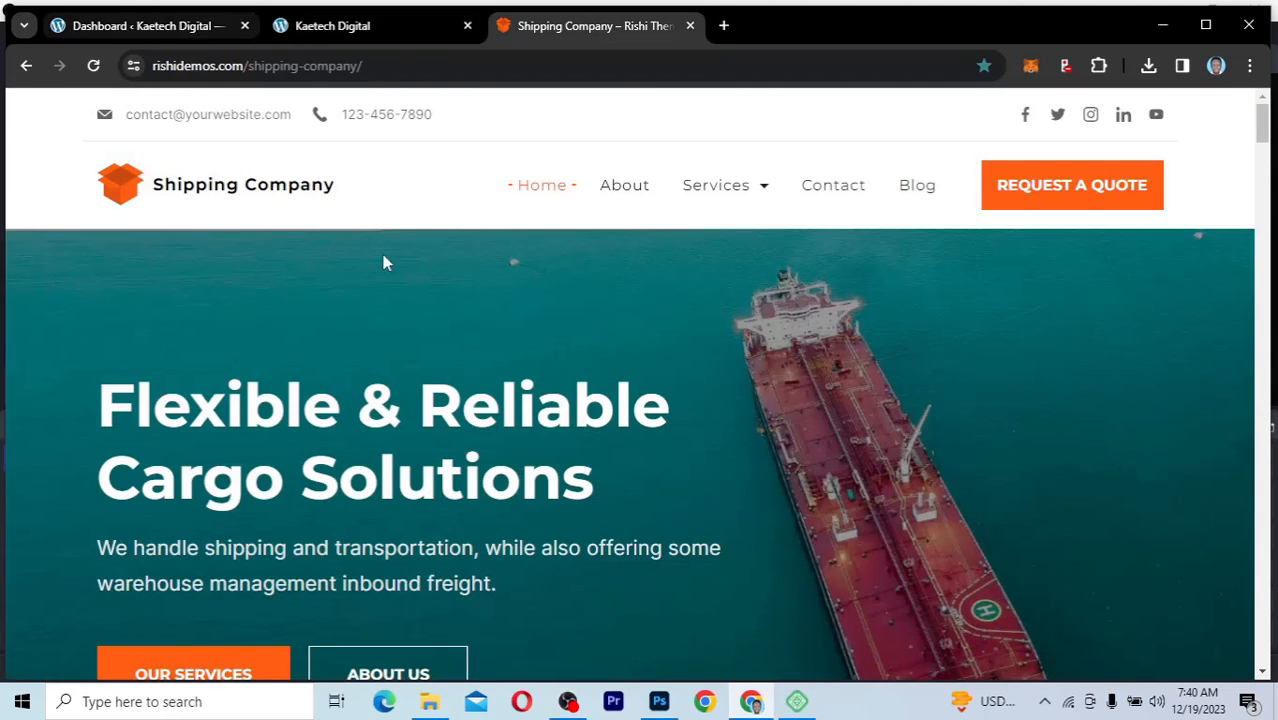
pyautogui.hotkey('ctrl', 'Tab')
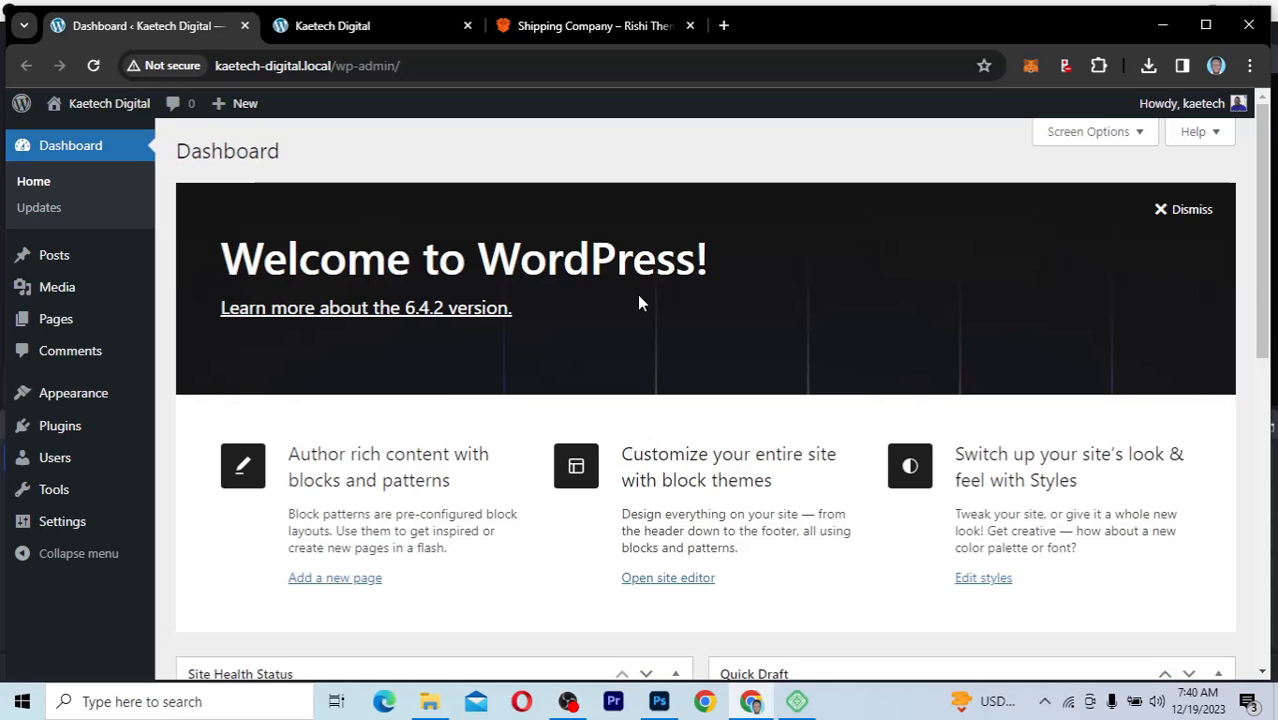
pyautogui.click(605, 22)
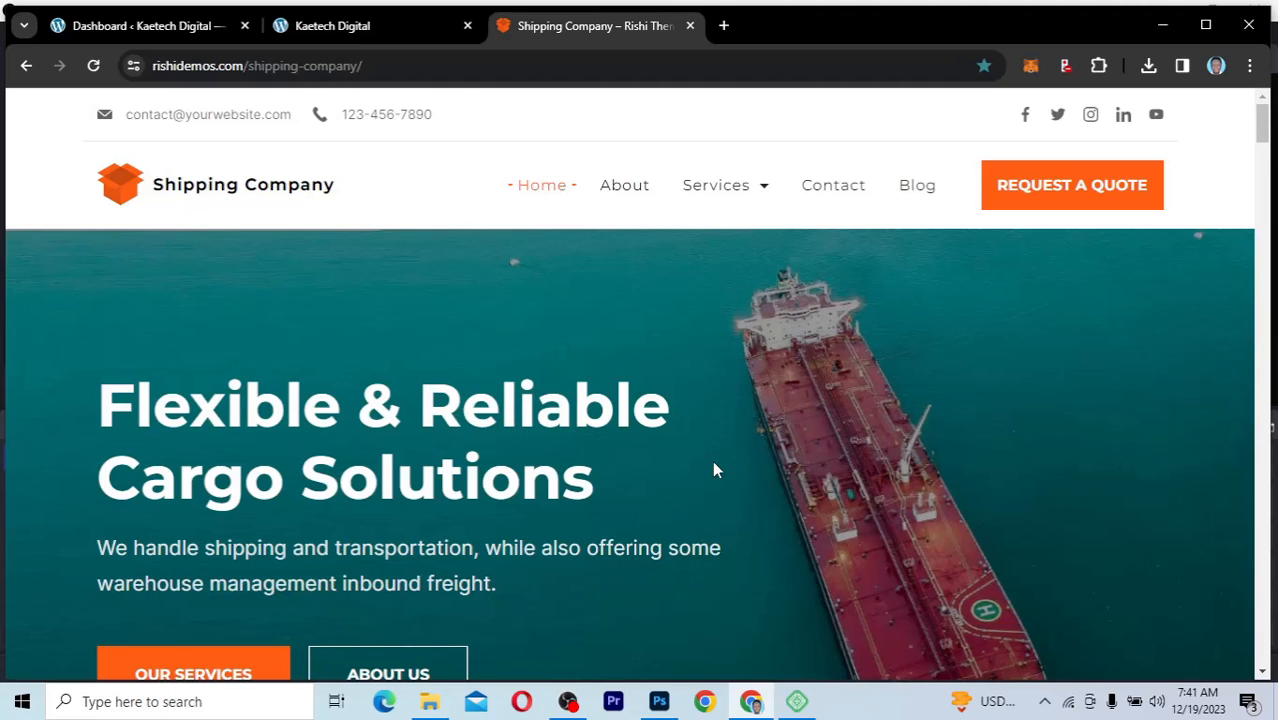
pyautogui.scroll(-5, 714, 468)
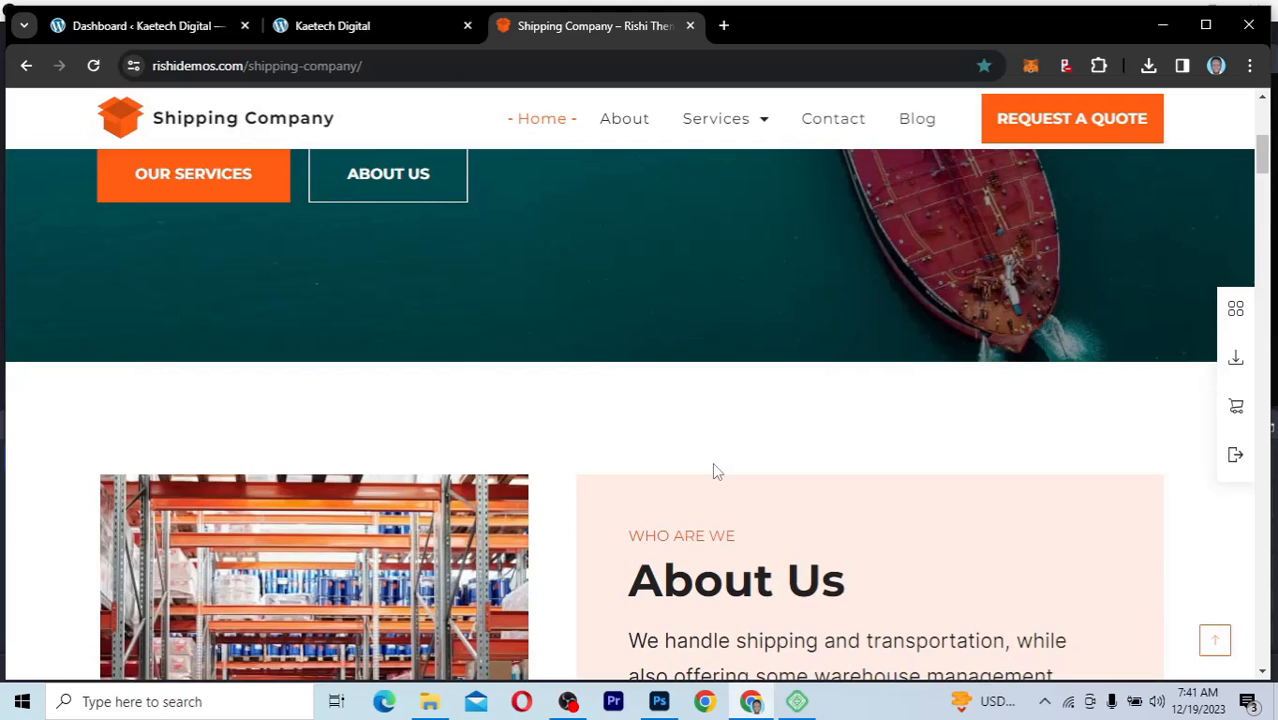
pyautogui.scroll(5, 714, 470)
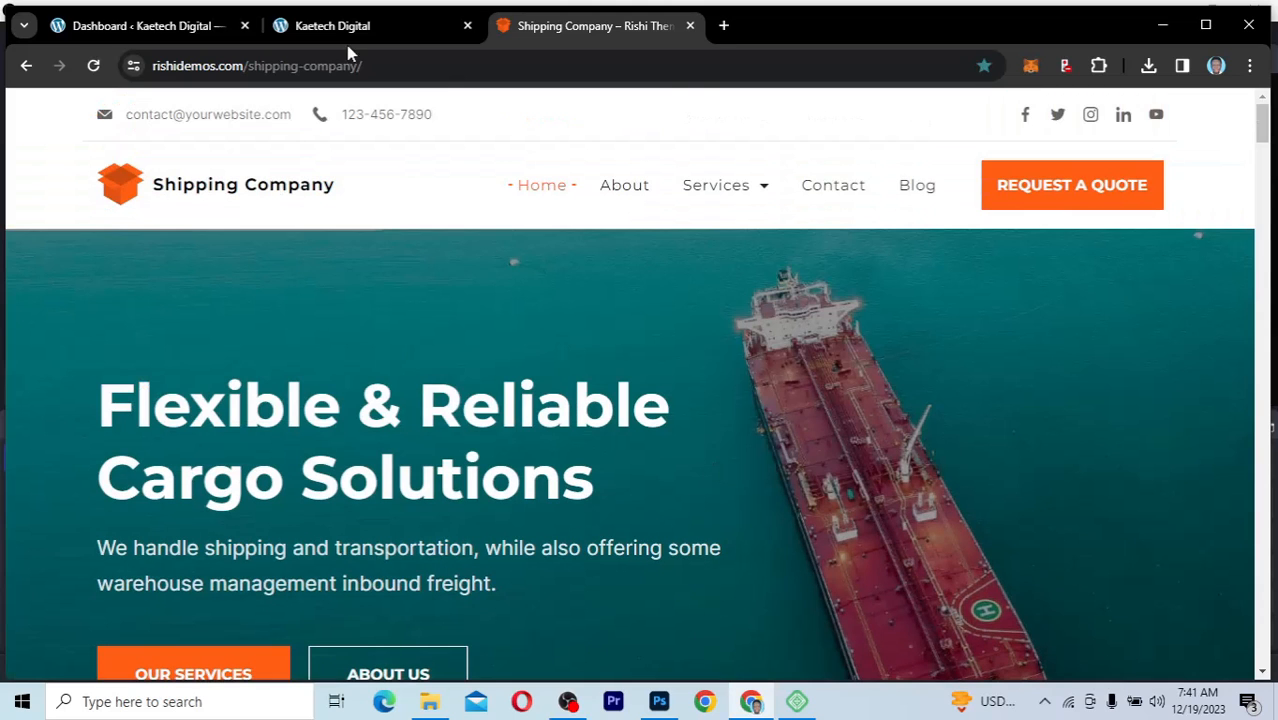
pyautogui.click(357, 36)
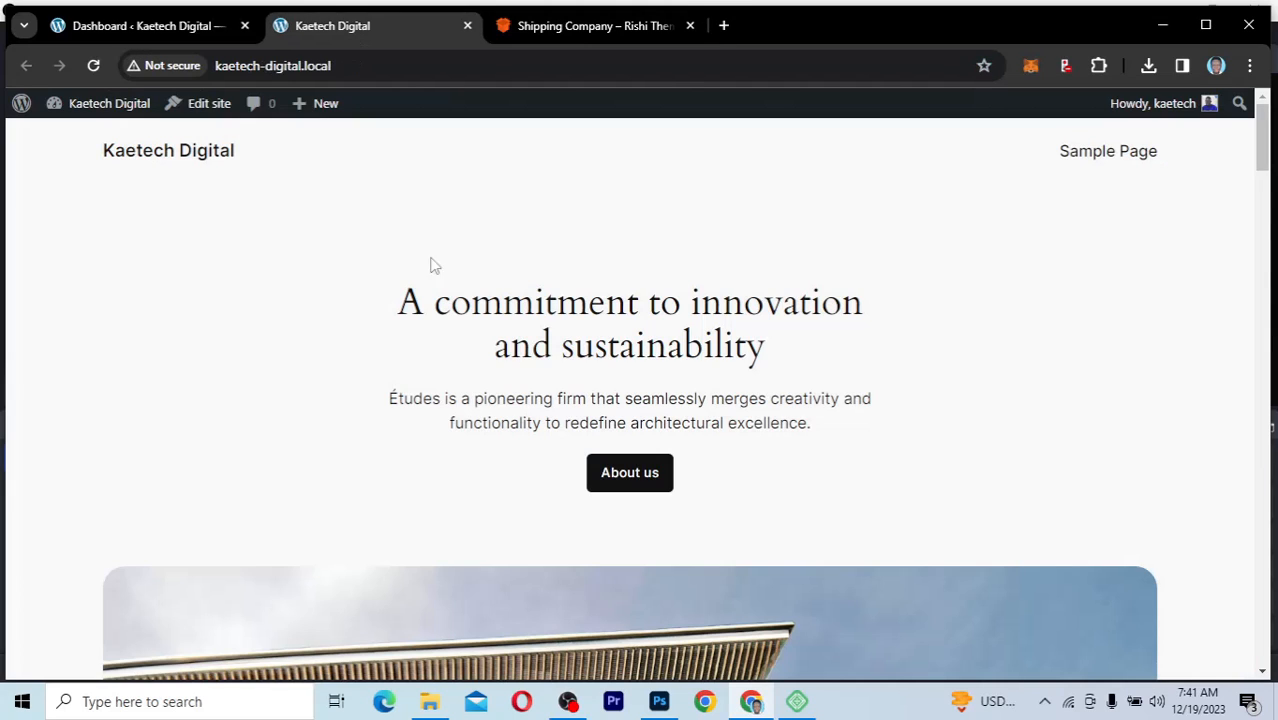
pyautogui.click(155, 30)
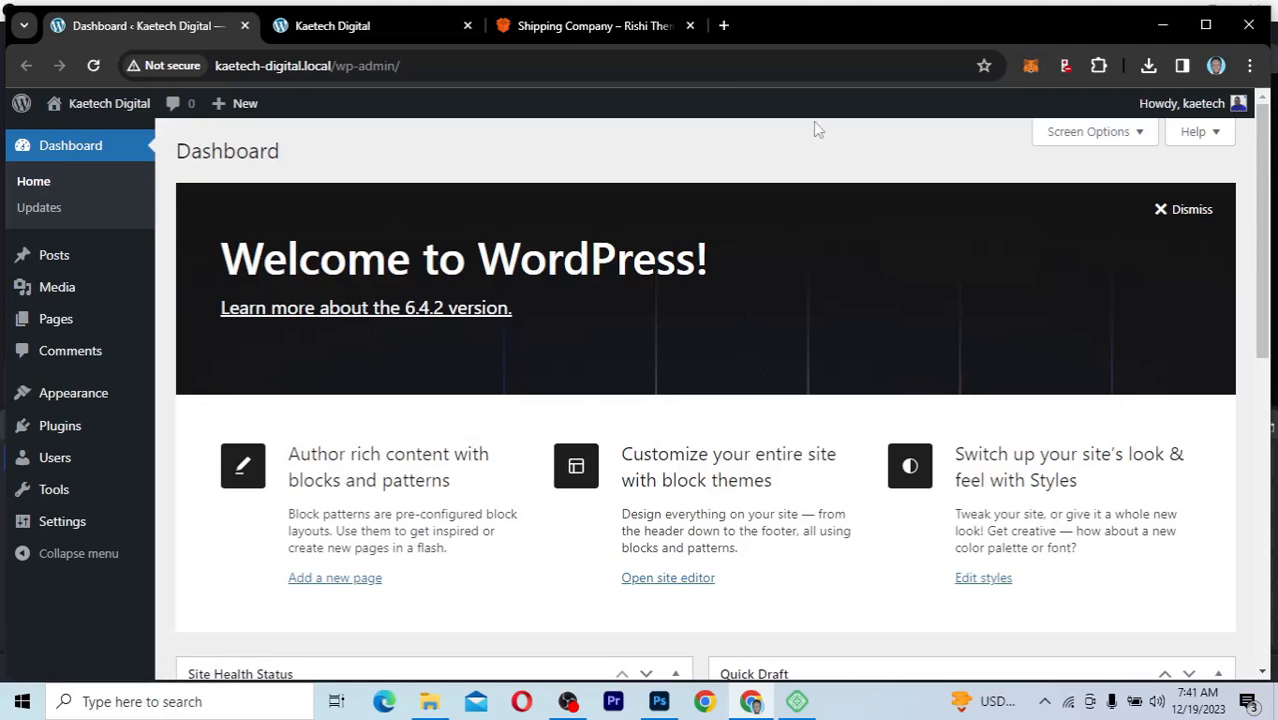
# Step: Open kaetechdigital.com/rishitheme in a new browser tab
pyautogui.click(723, 27)
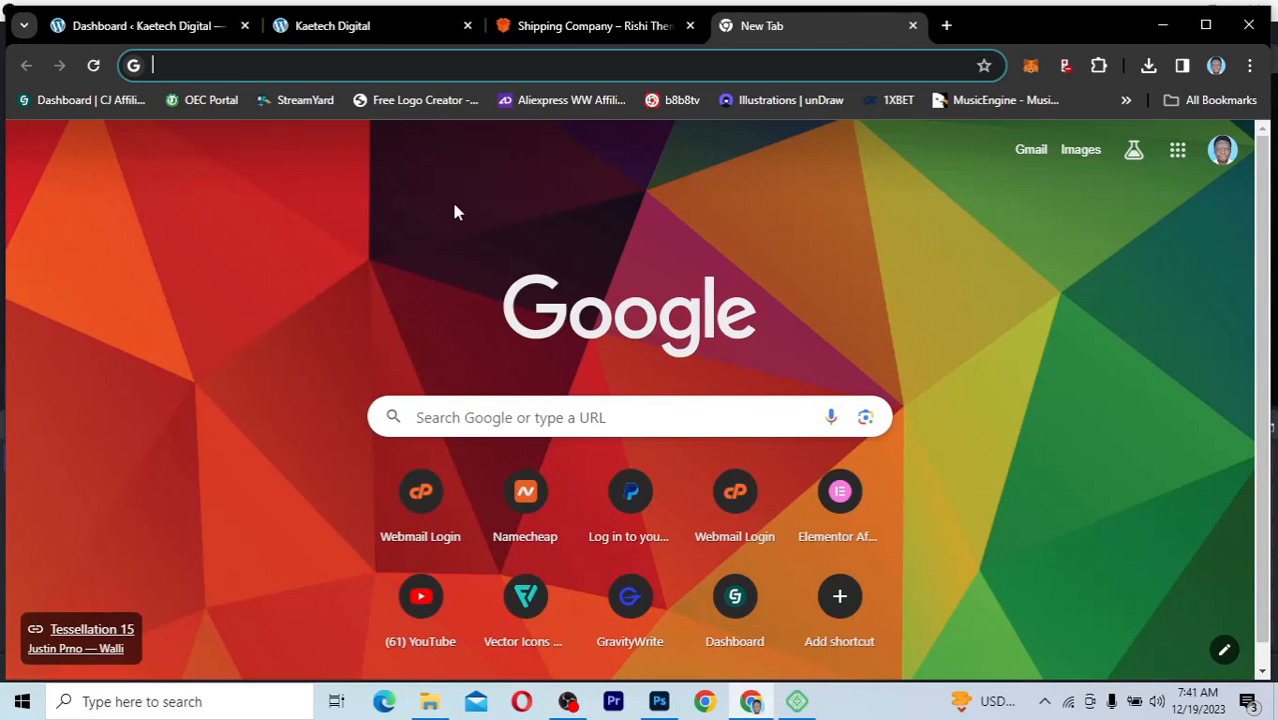
pyautogui.write('kaet')
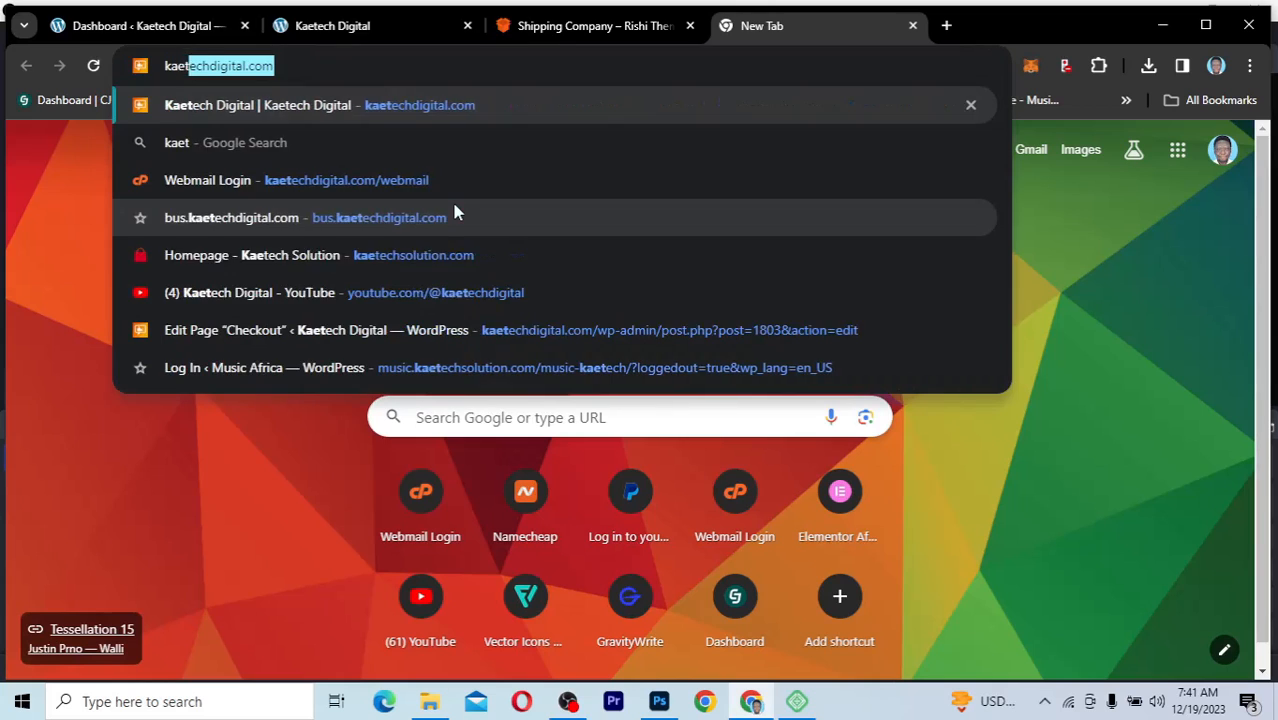
pyautogui.write('echd')
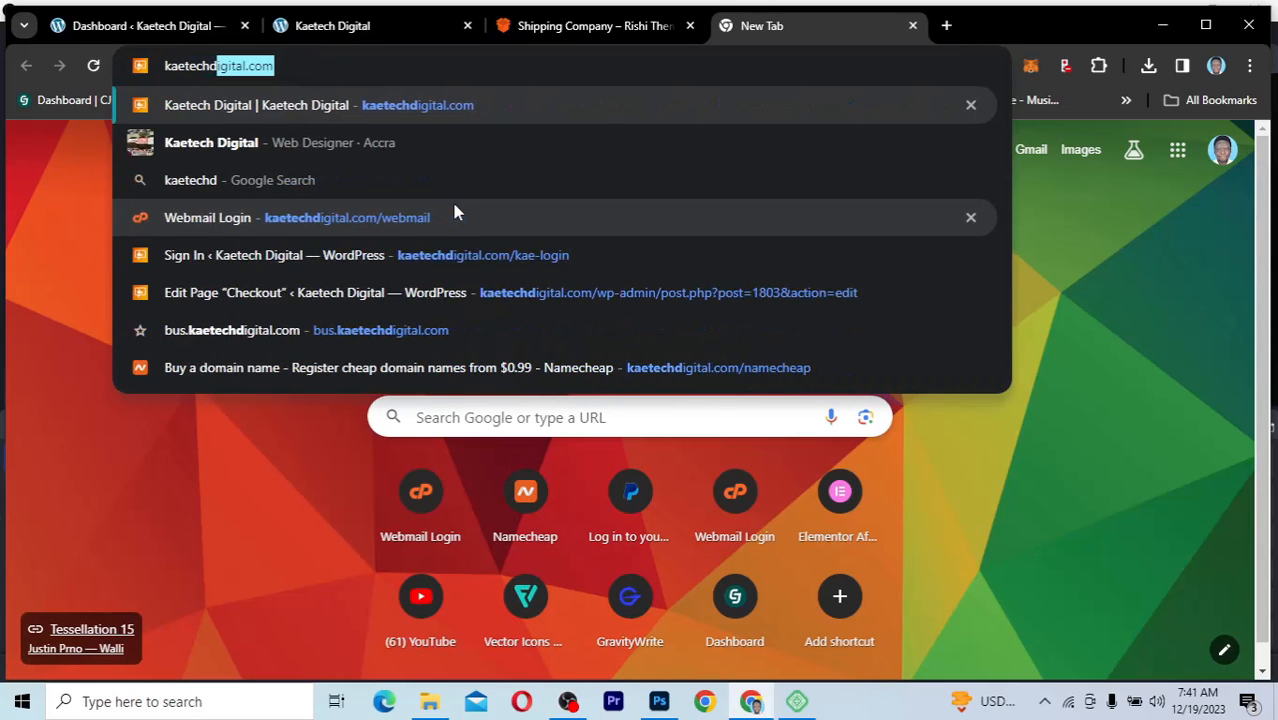
pyautogui.press('Right')
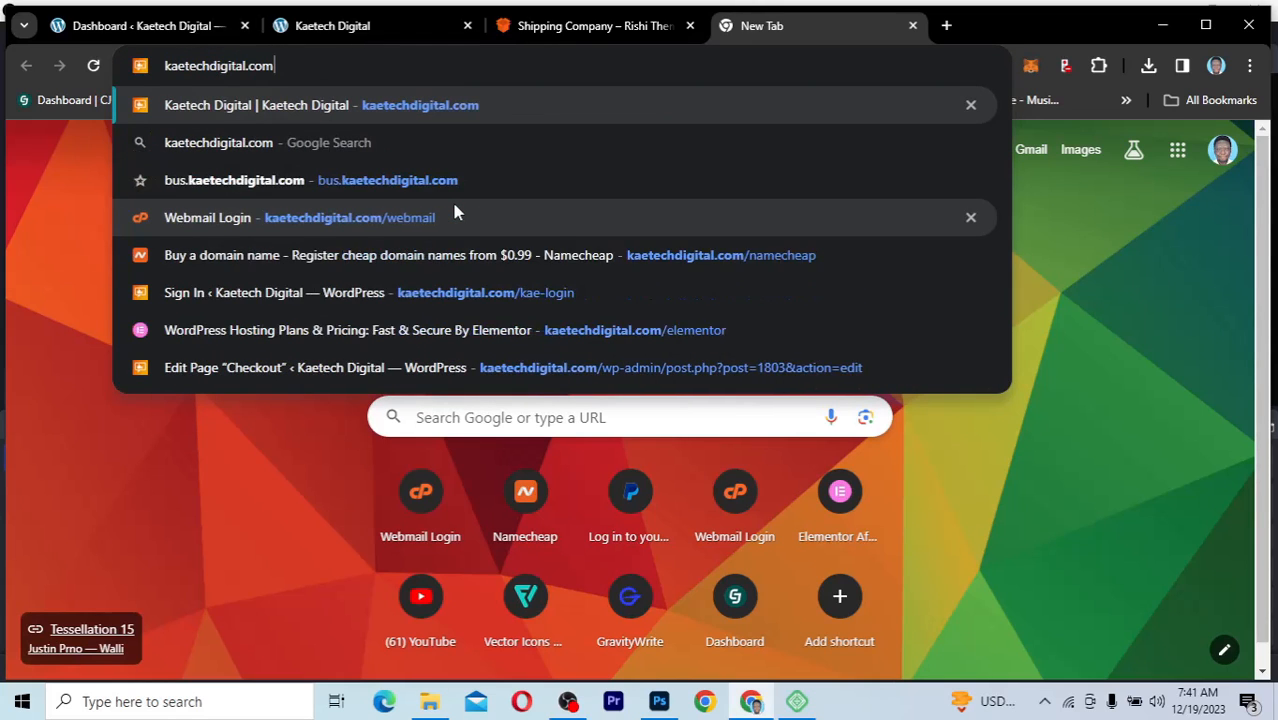
pyautogui.write('/ris')
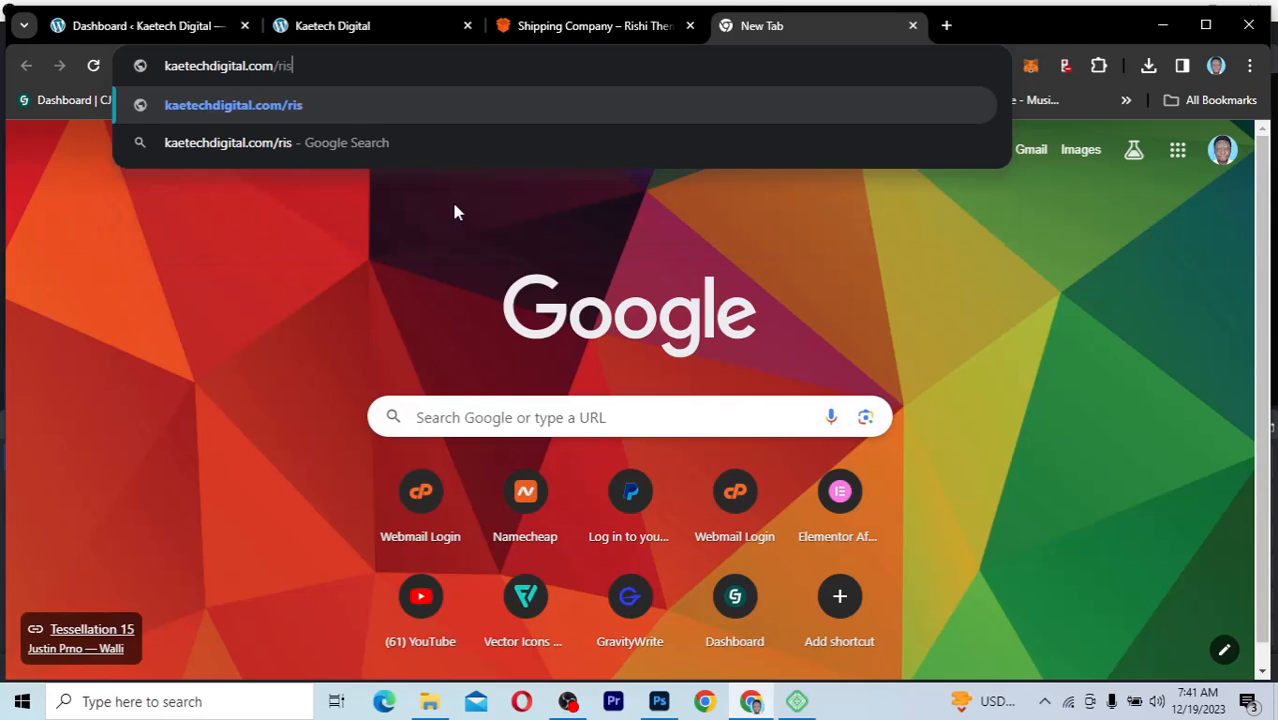
pyautogui.write('hitheme')
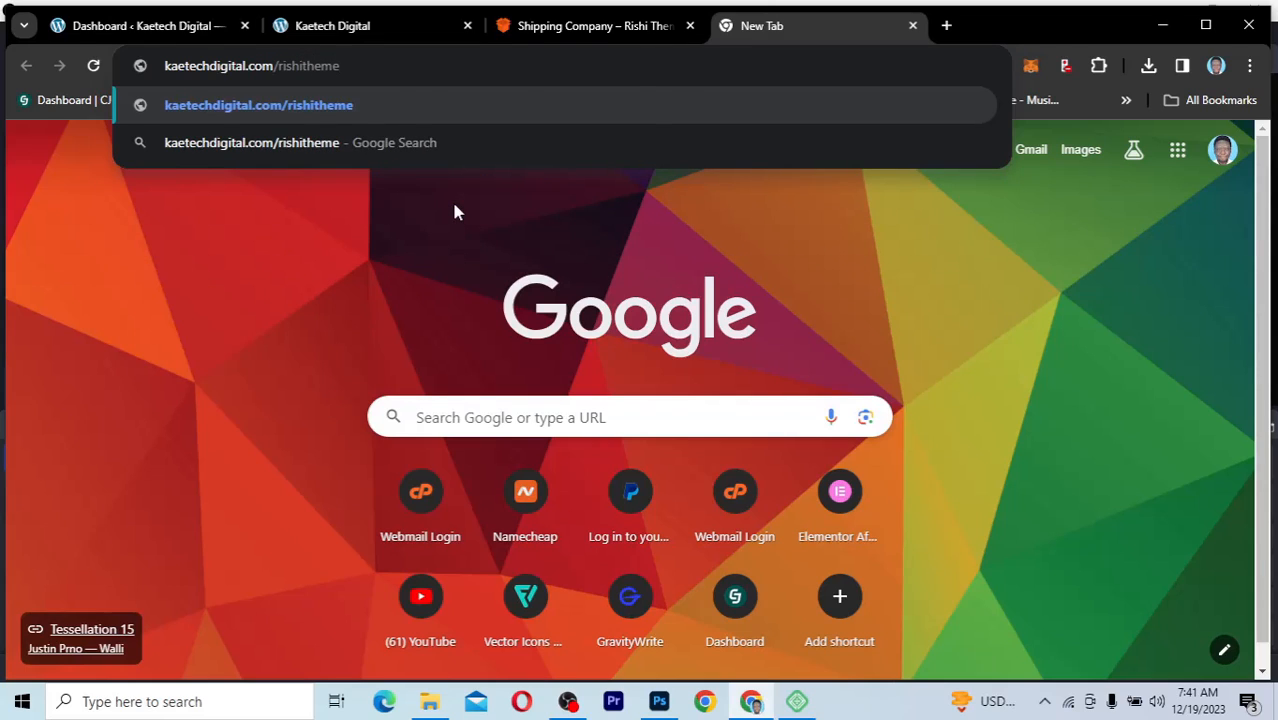
pyautogui.press('Return')
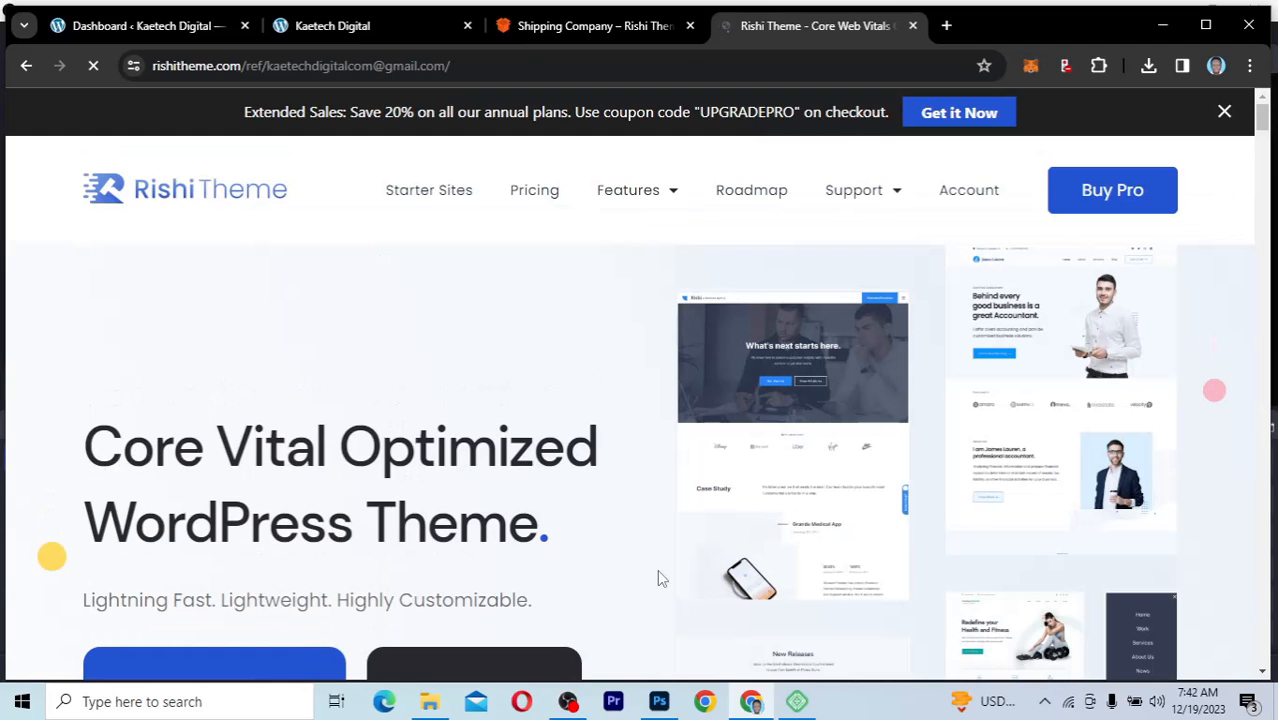
# Step: Look over the Rishi Theme home page and open its starter sites, checking back on the Shipping Company demo
pyautogui.scroll(-5, 657, 578)
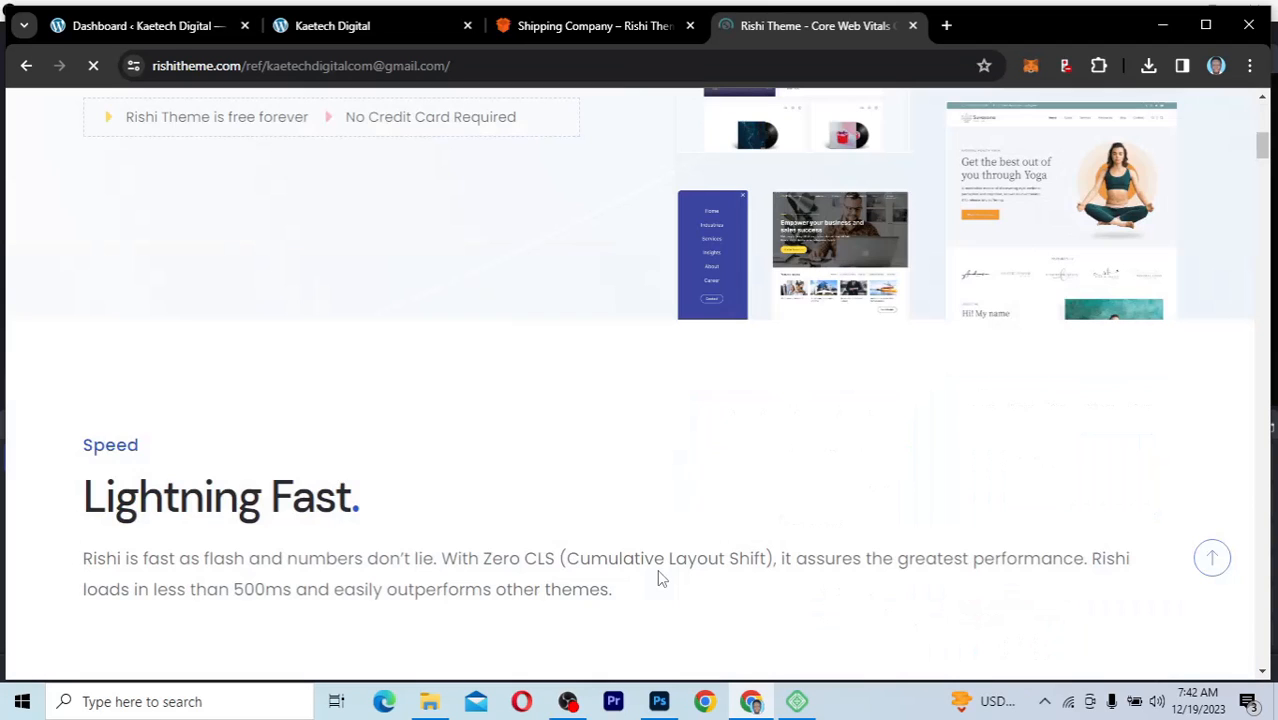
pyautogui.scroll(6, 658, 582)
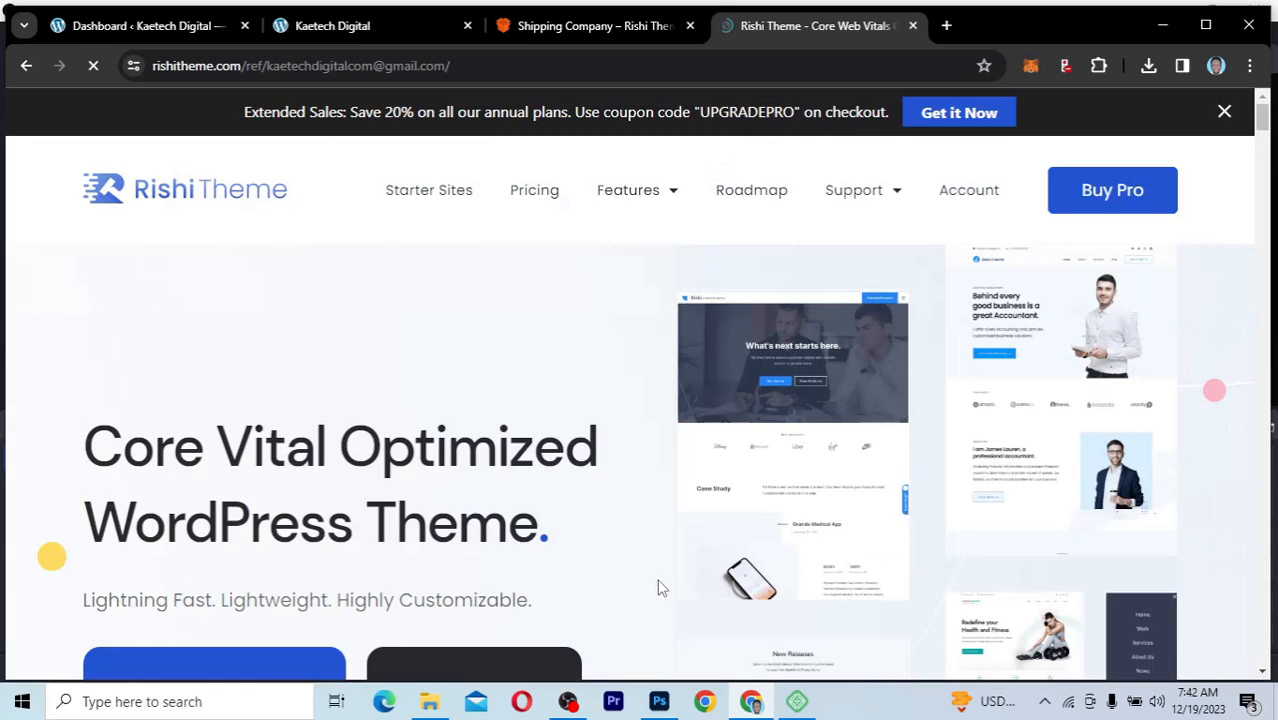
pyautogui.scroll(-2, 658, 588)
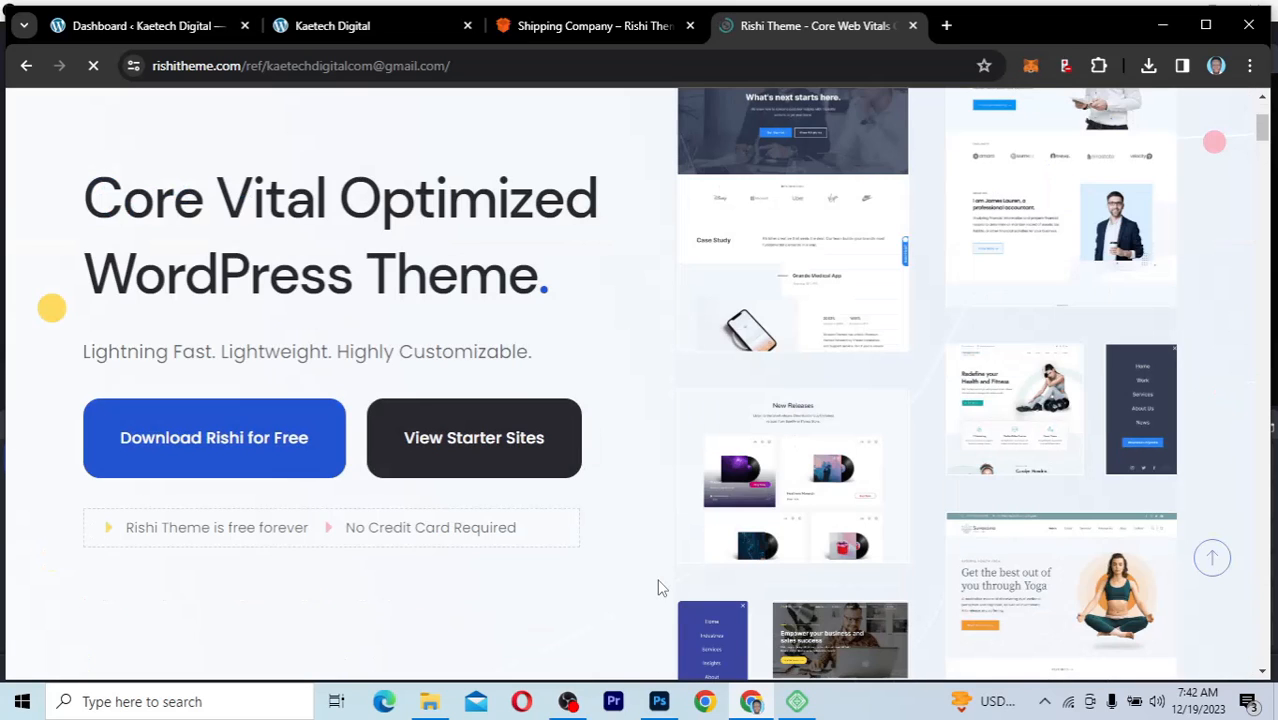
pyautogui.scroll(1, 658, 588)
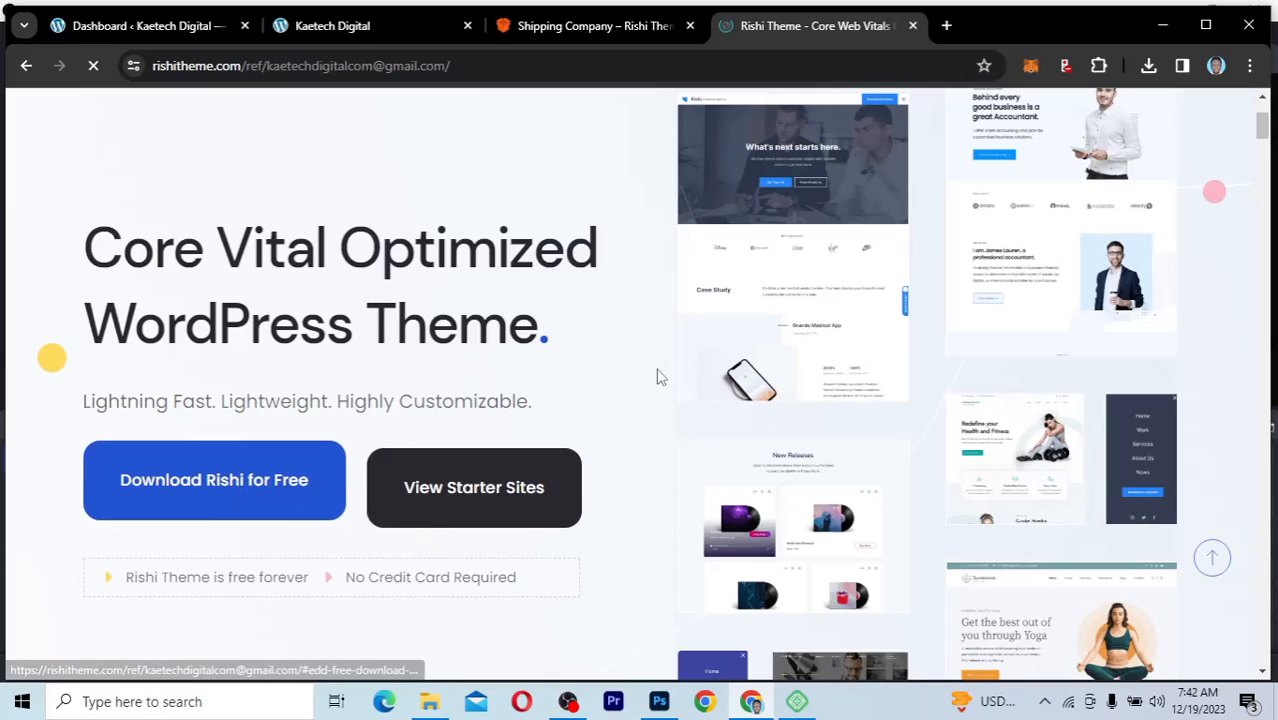
pyautogui.click(474, 493)
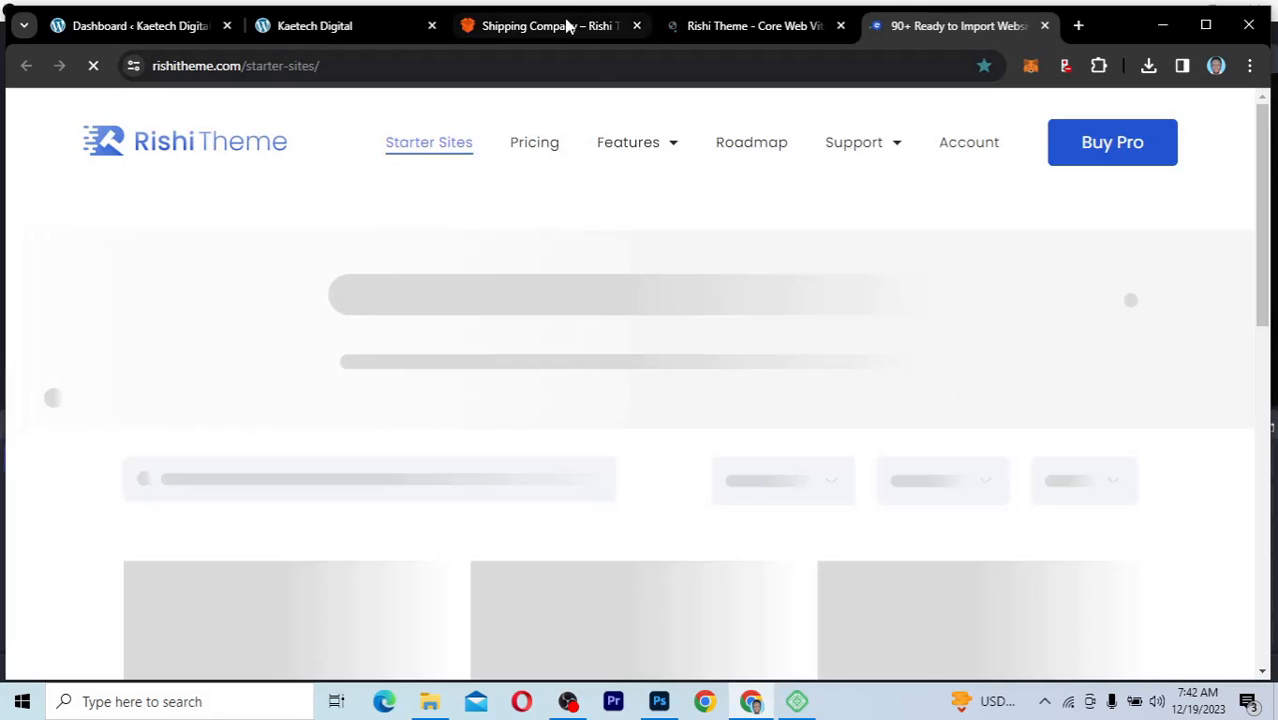
pyautogui.click(567, 27)
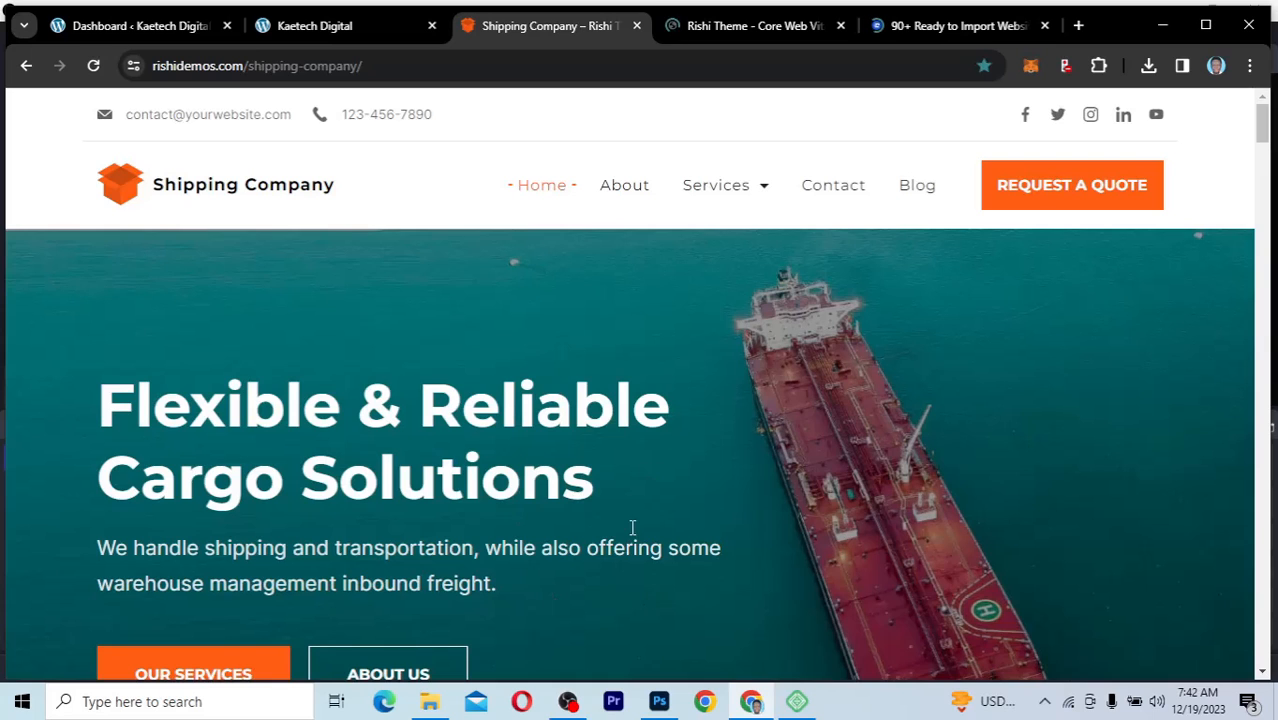
pyautogui.click(921, 27)
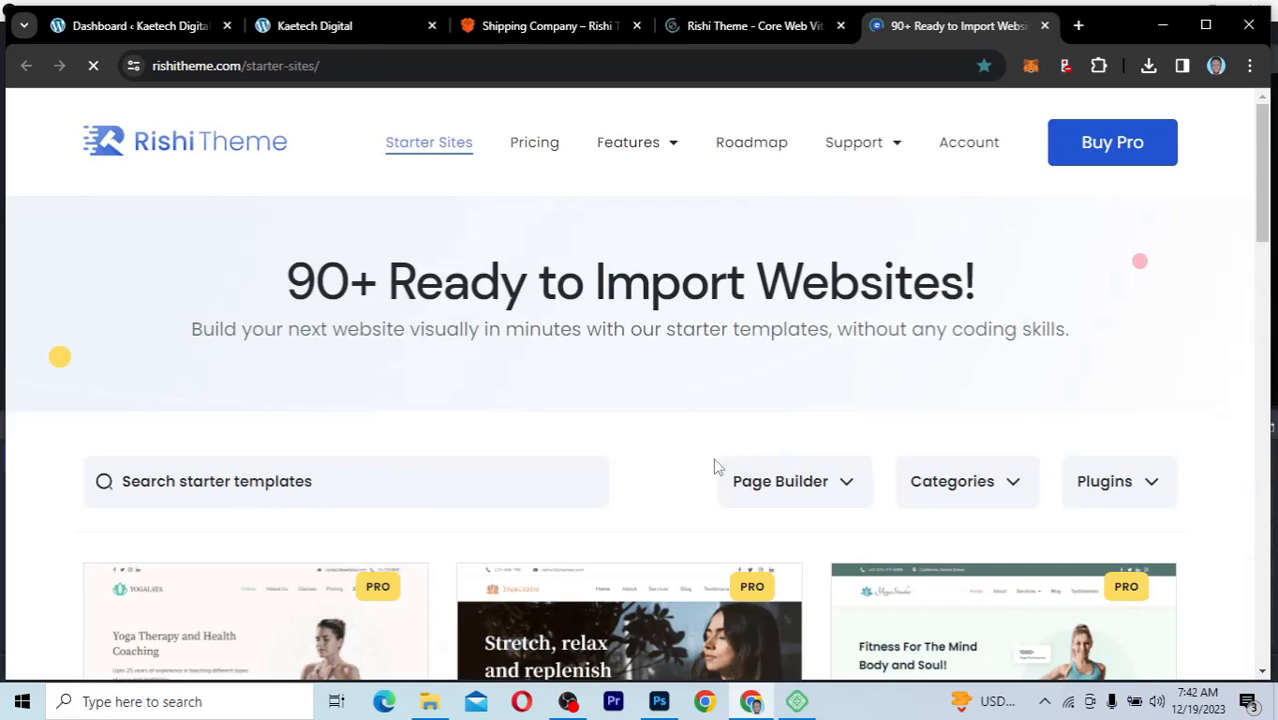
# Step: Examine the Elementor and Gutenberg page builder options for the starter templates and close the filter
pyautogui.scroll(-3, 950, 430)
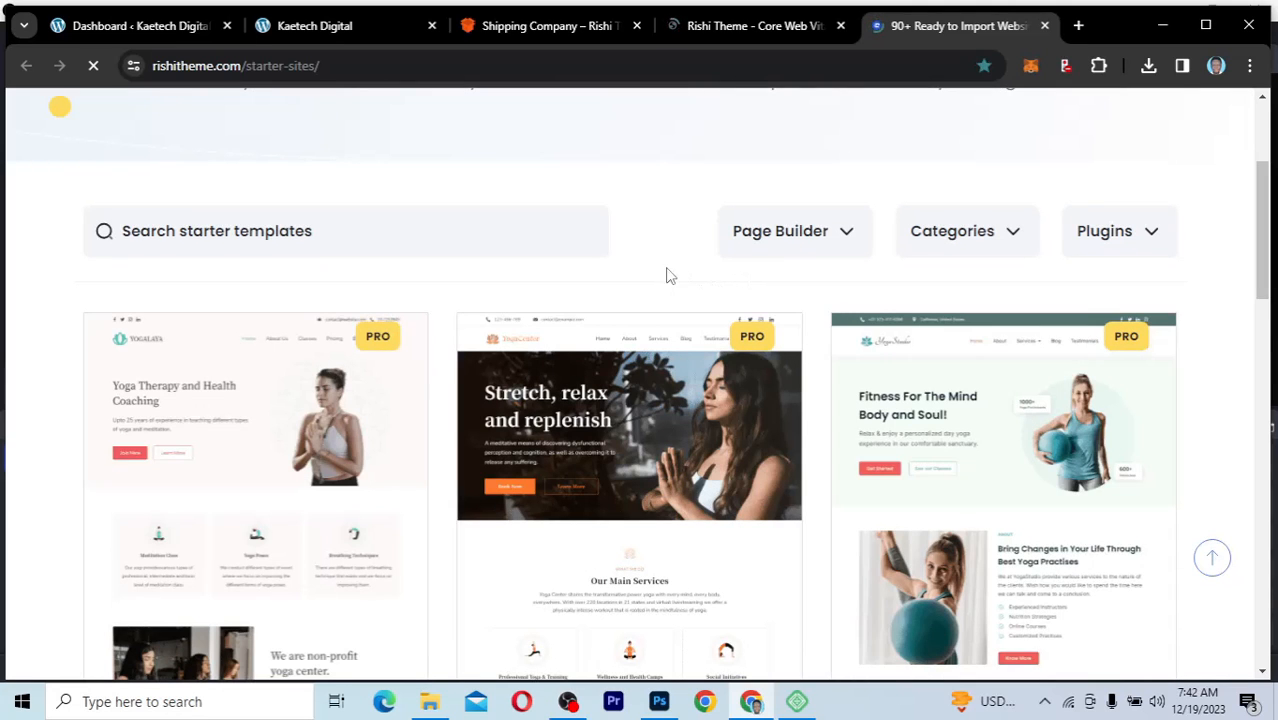
pyautogui.click(845, 236)
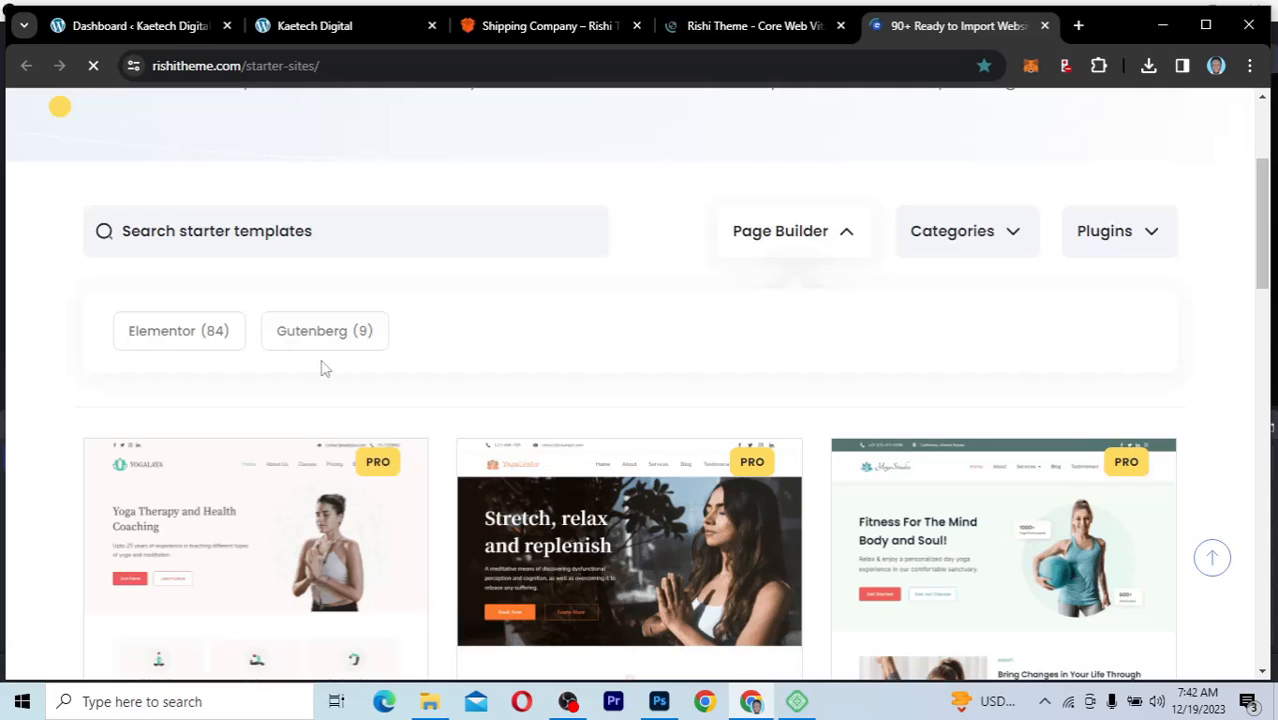
pyautogui.click(296, 344)
pyautogui.click(170, 342)
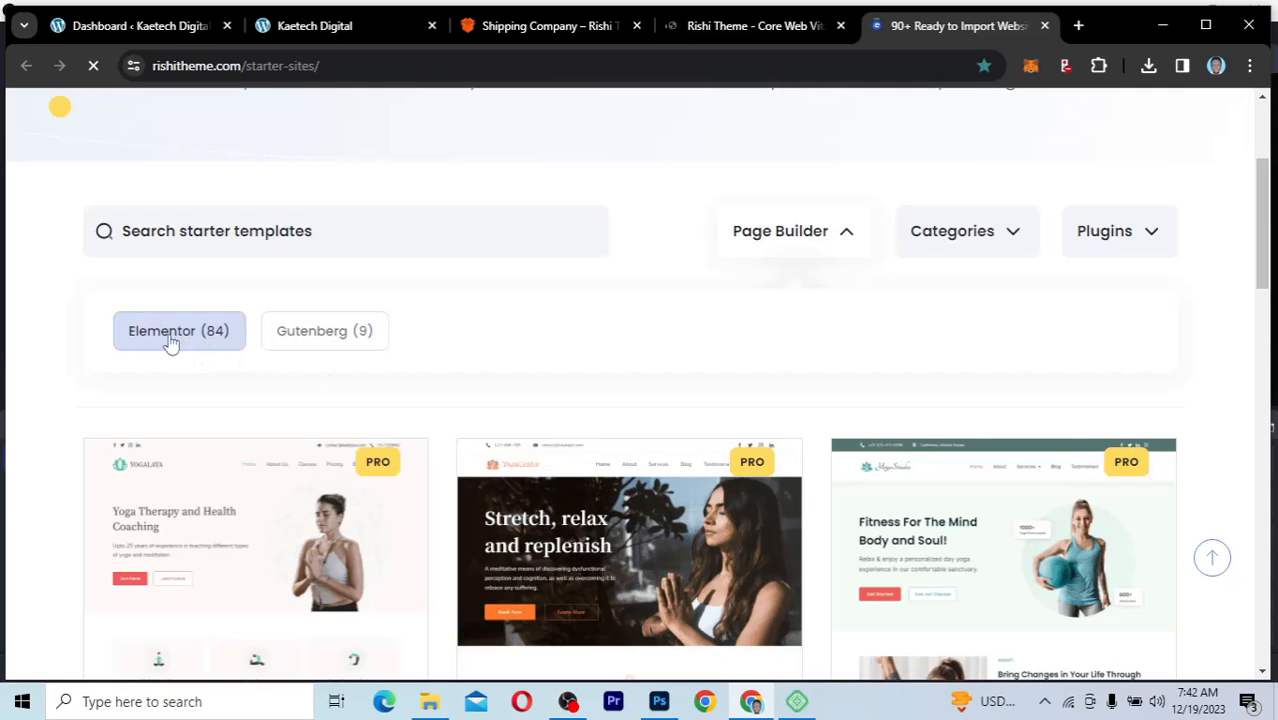
pyautogui.click(180, 360)
pyautogui.click(200, 357)
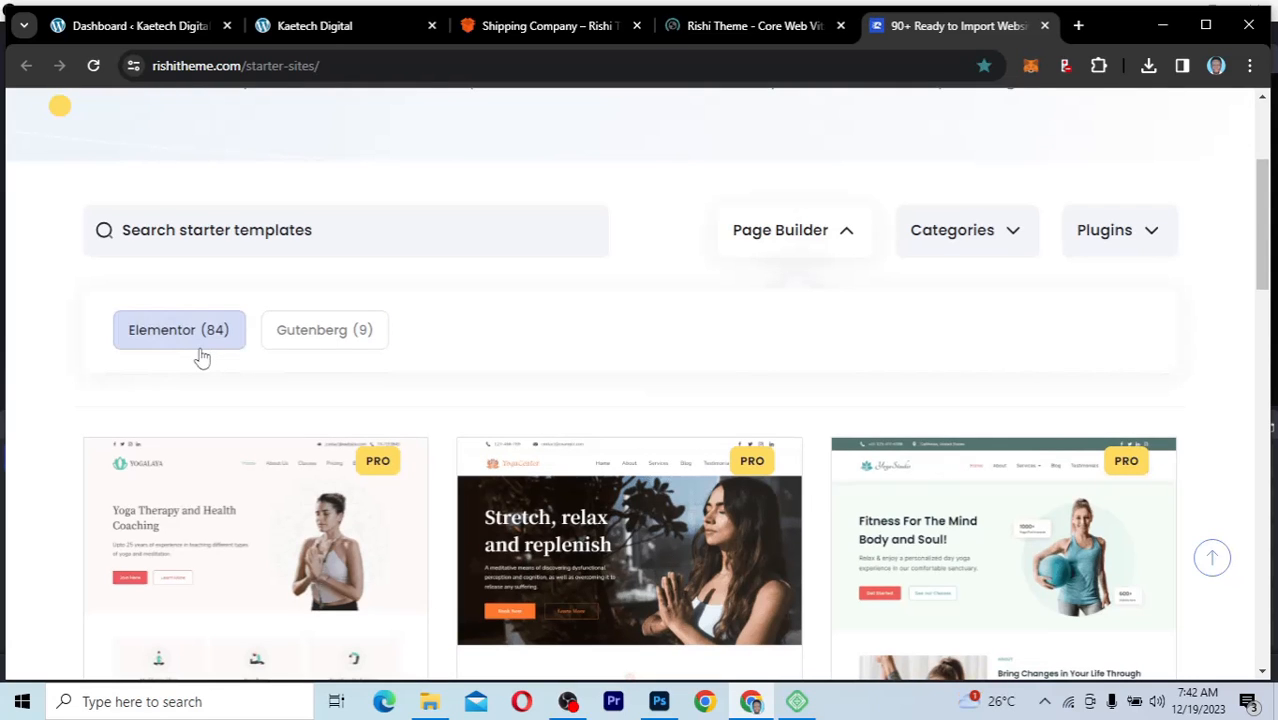
pyautogui.click(314, 344)
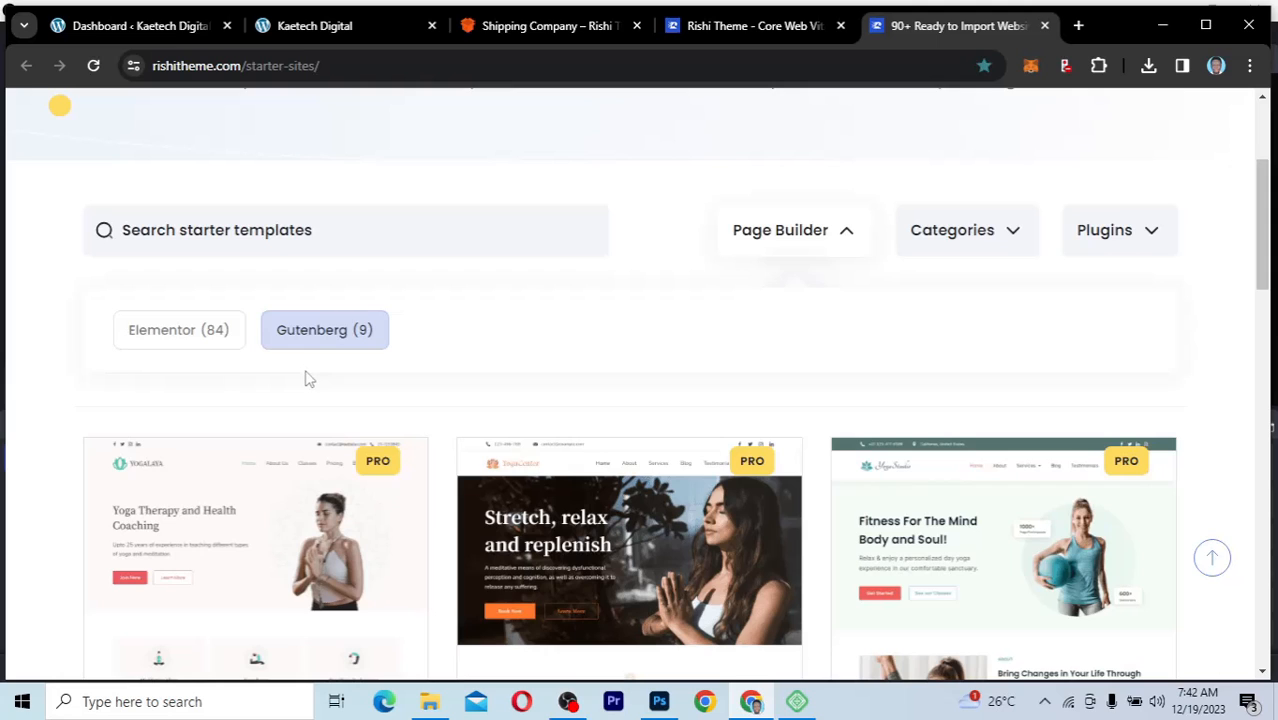
pyautogui.click(846, 234)
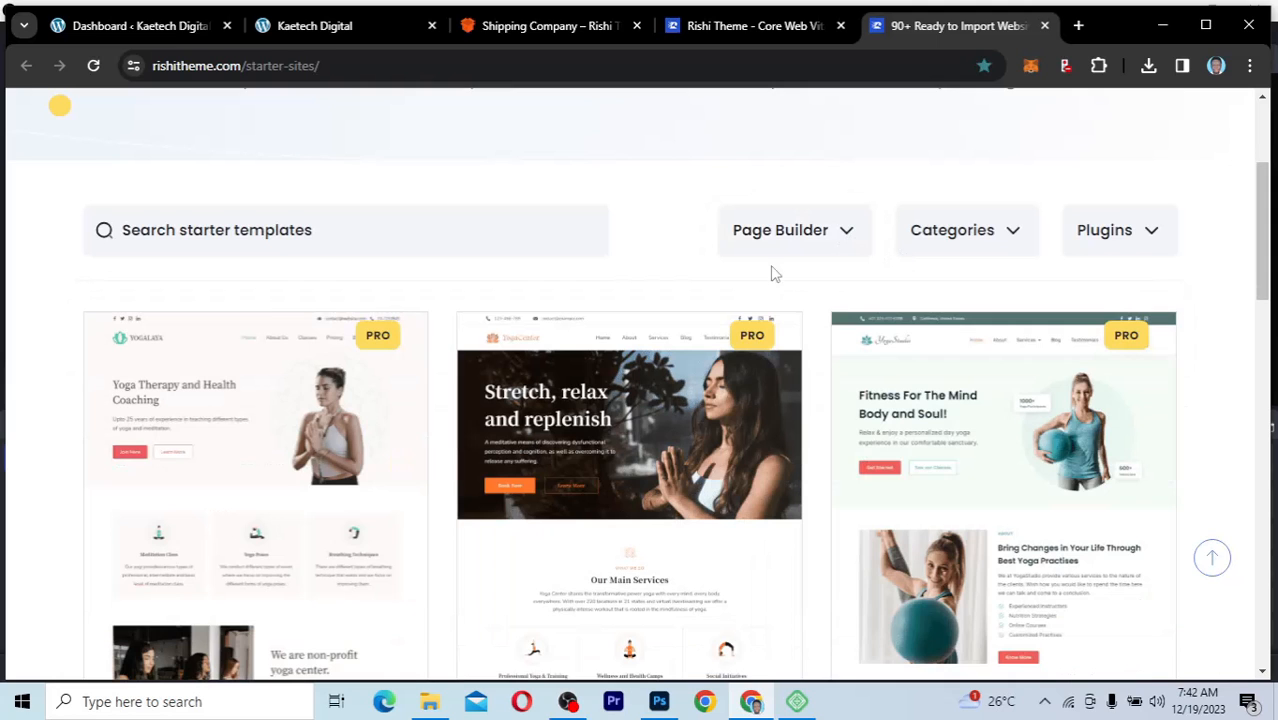
# Step: Filter the starter templates by the Premium category and look through the matching designs
pyautogui.click(1002, 235)
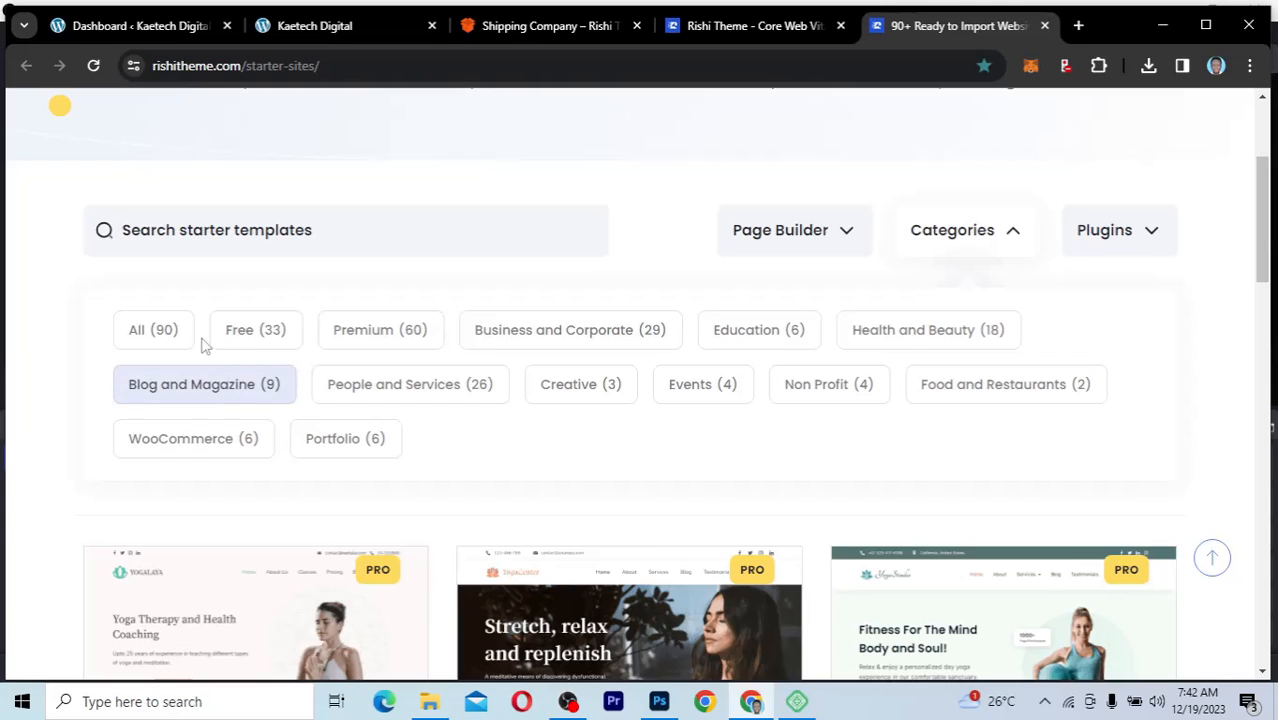
pyautogui.click(252, 340)
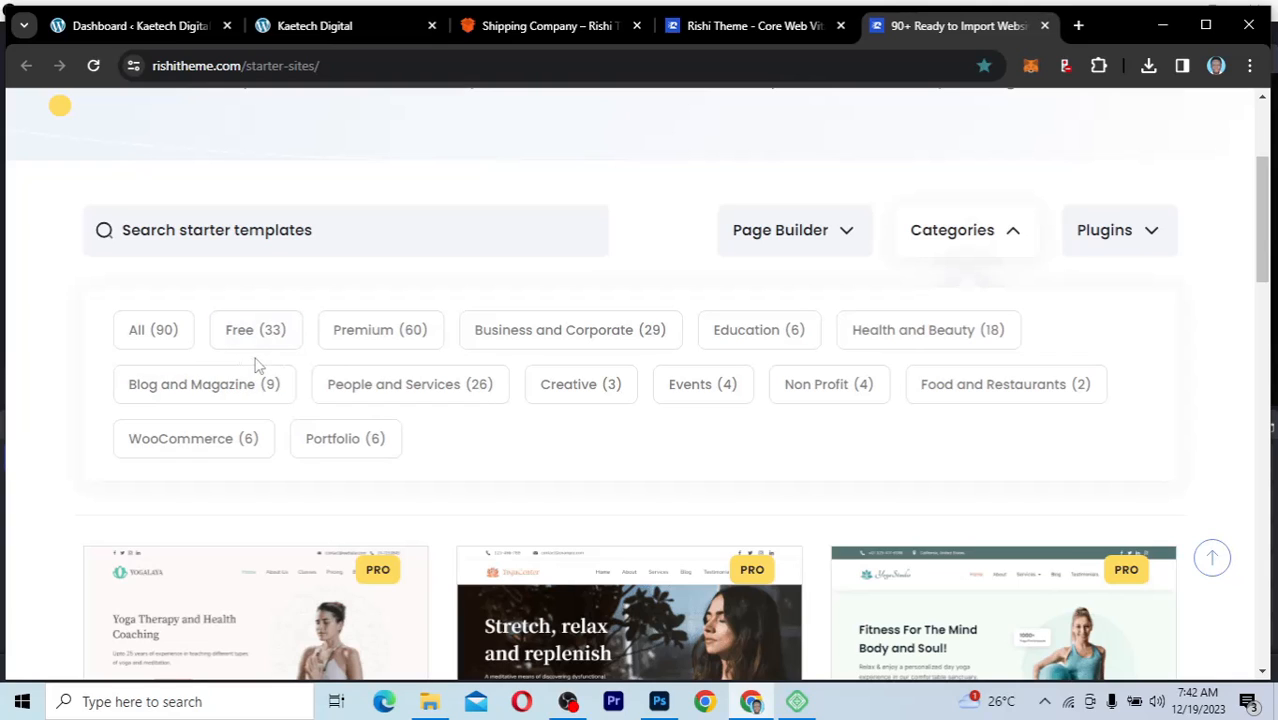
pyautogui.click(400, 346)
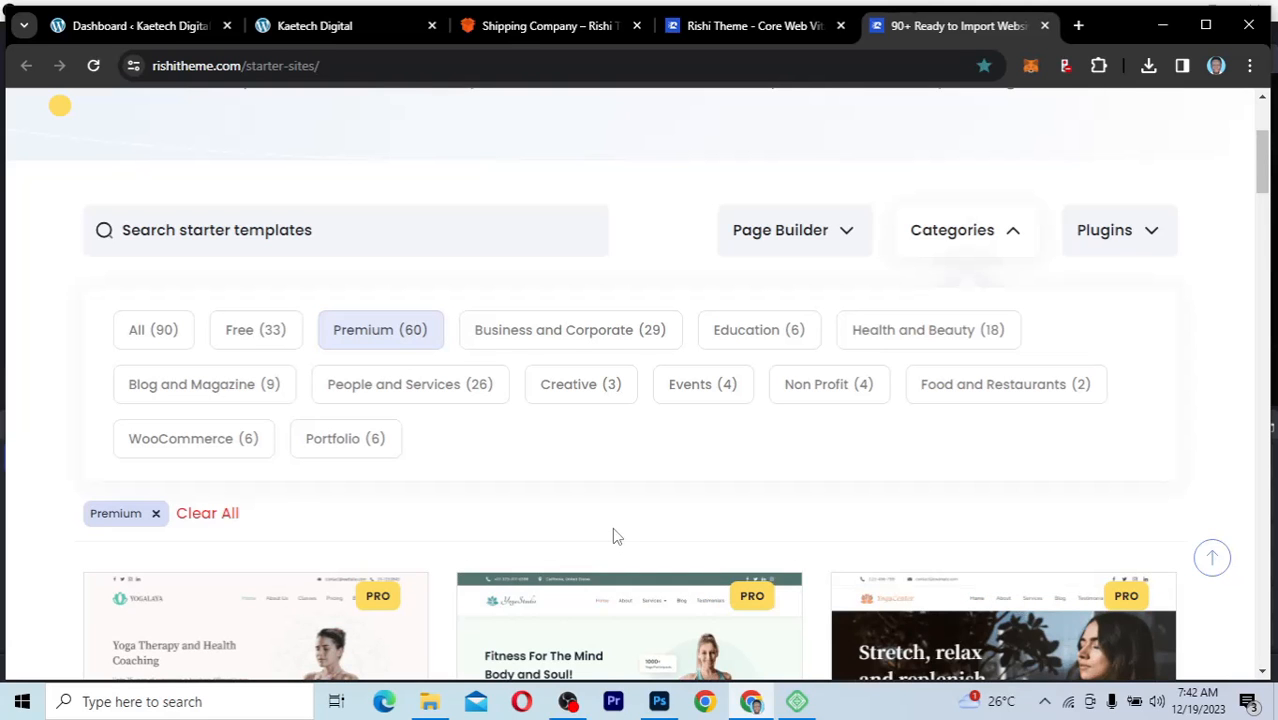
pyautogui.scroll(-5, 614, 534)
pyautogui.moveTo(803, 541)
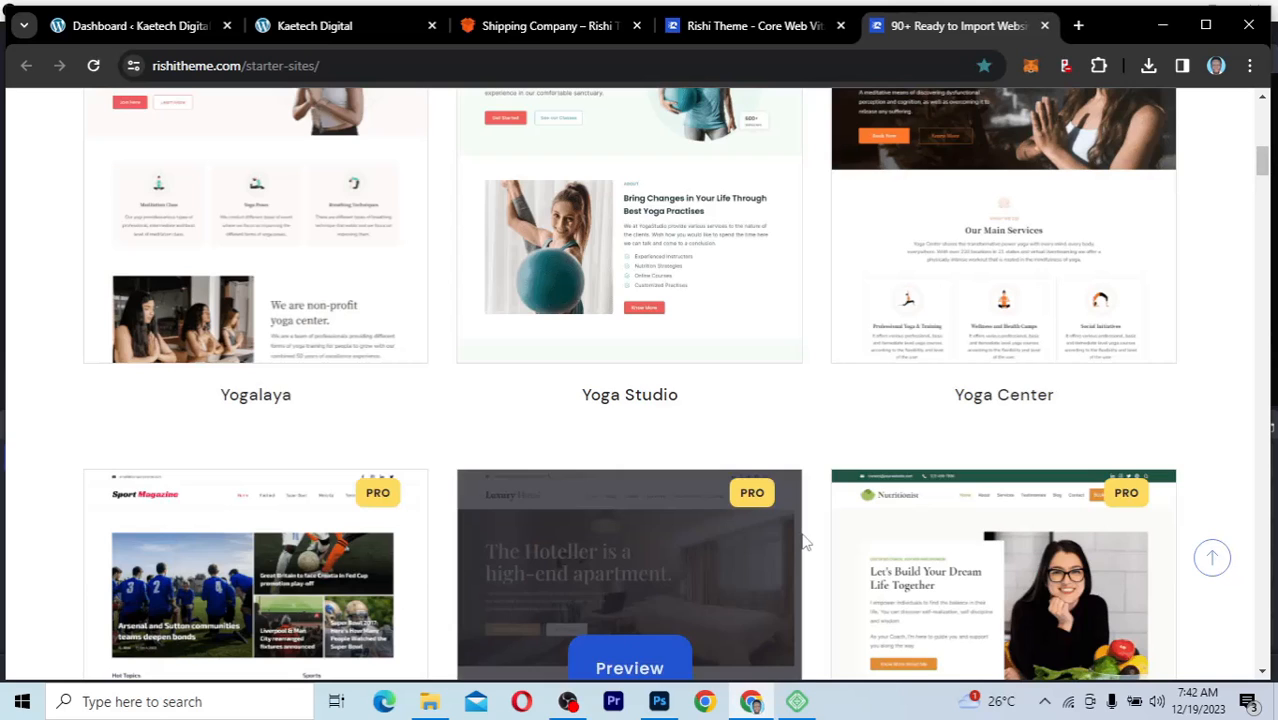
# Step: Examine the premium starter templates, from the yoga designs through the magazine, hotel and nutritionist ones to the Grocery Shop design
pyautogui.scroll(-2, 805, 541)
pyautogui.scroll(3, 805, 541)
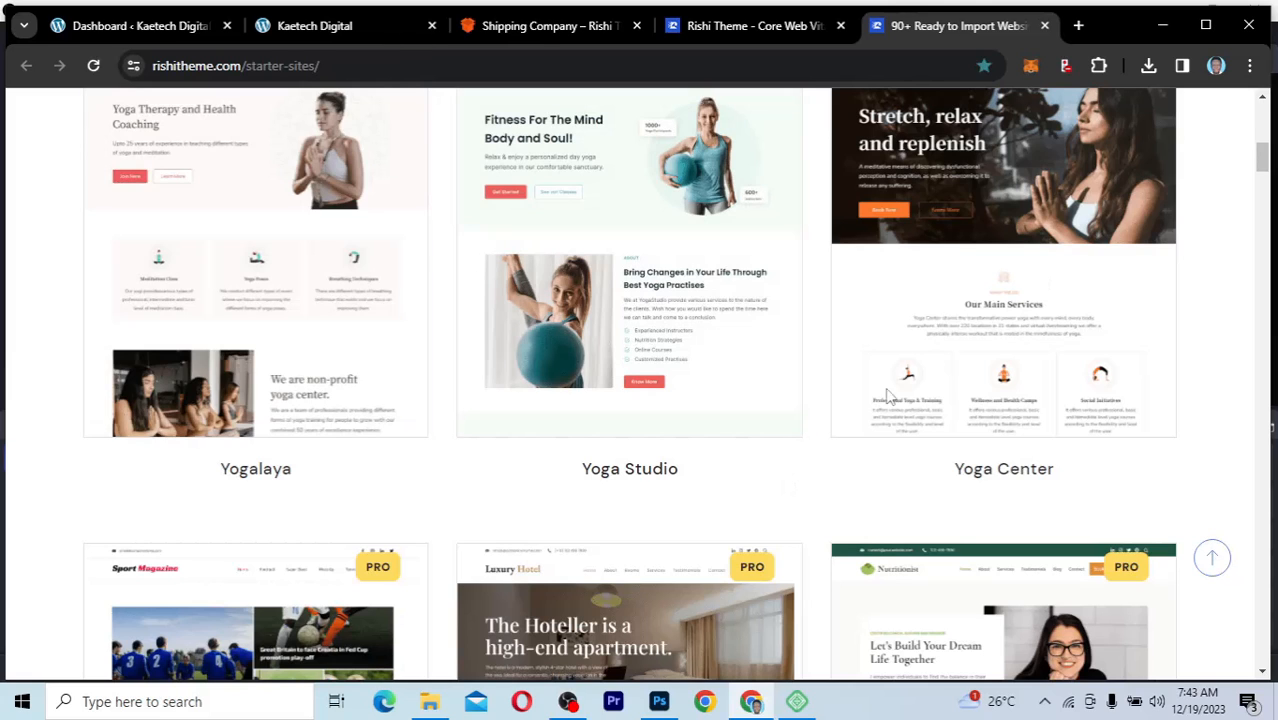
pyautogui.scroll(-3, 815, 488)
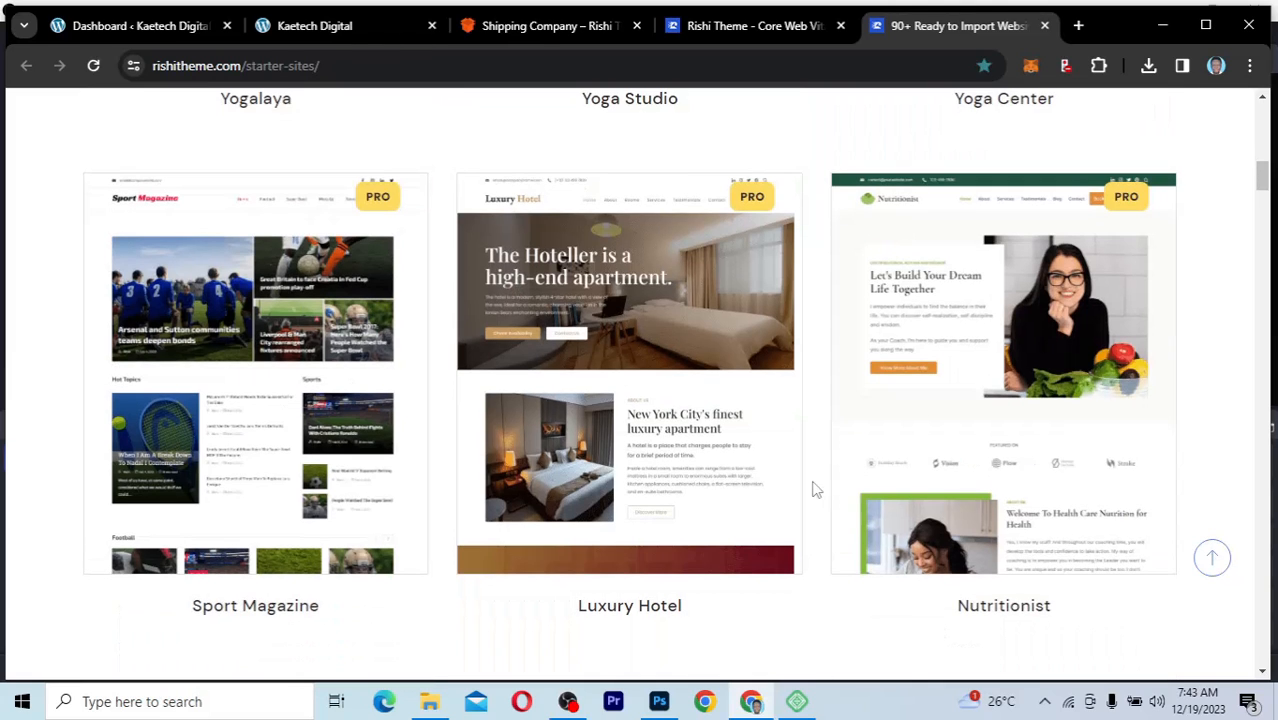
pyautogui.moveTo(277, 415)
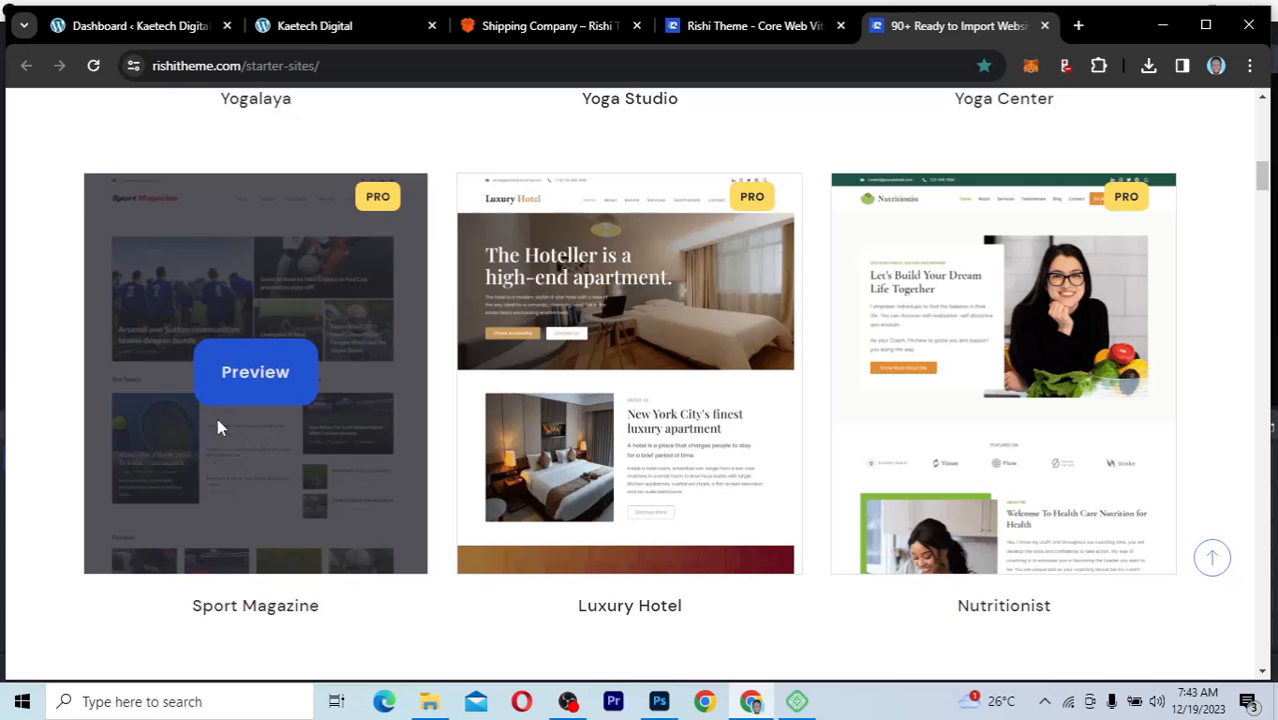
pyautogui.moveTo(685, 394)
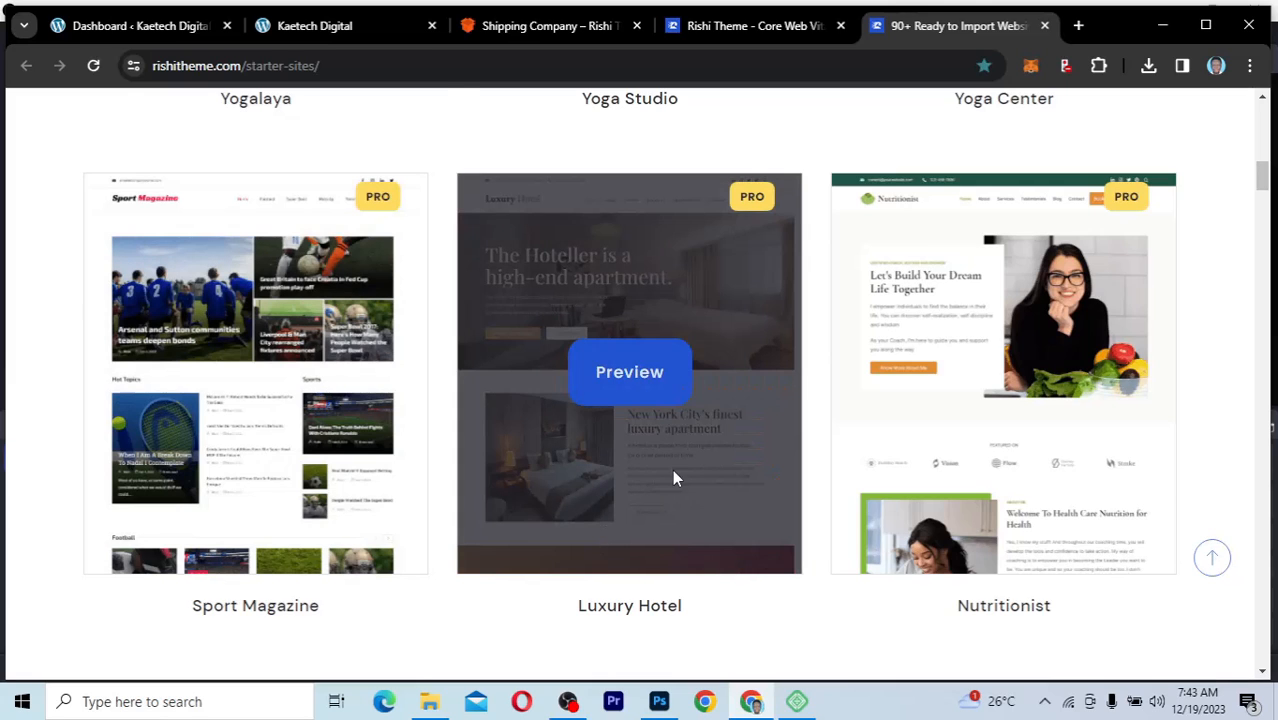
pyautogui.moveTo(918, 403)
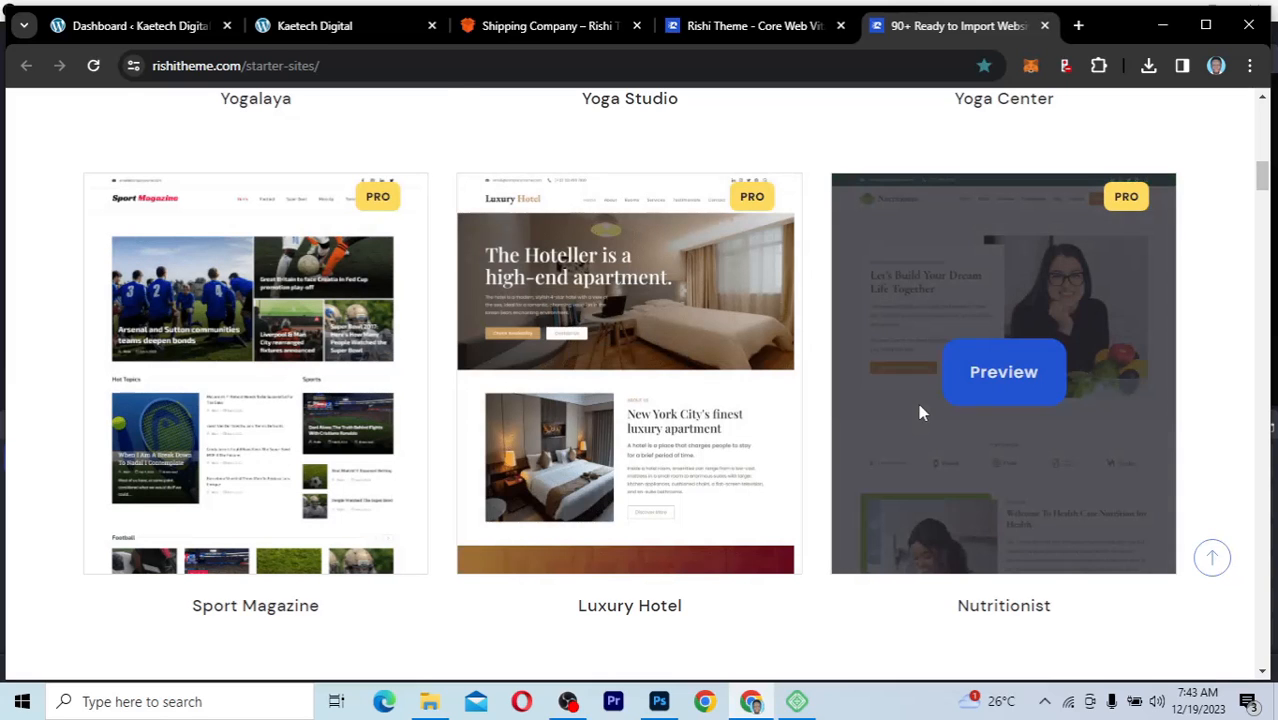
pyautogui.scroll(-3, 898, 483)
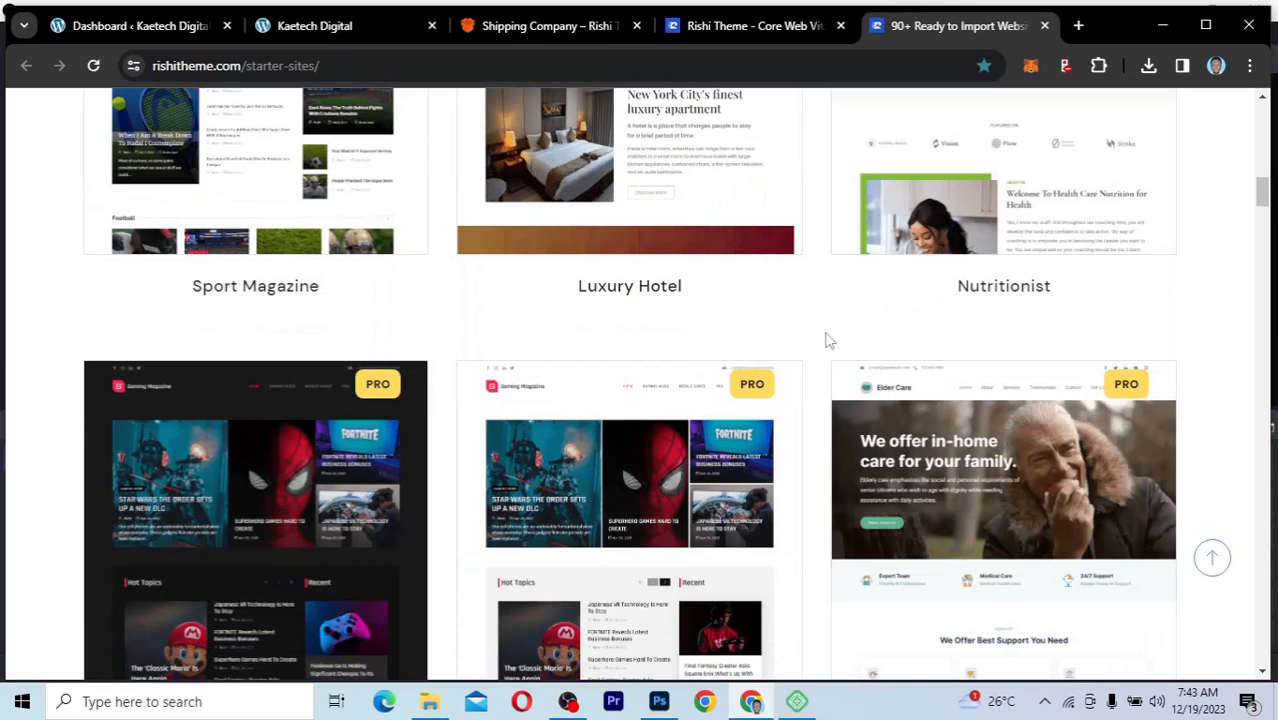
pyautogui.scroll(-3, 866, 357)
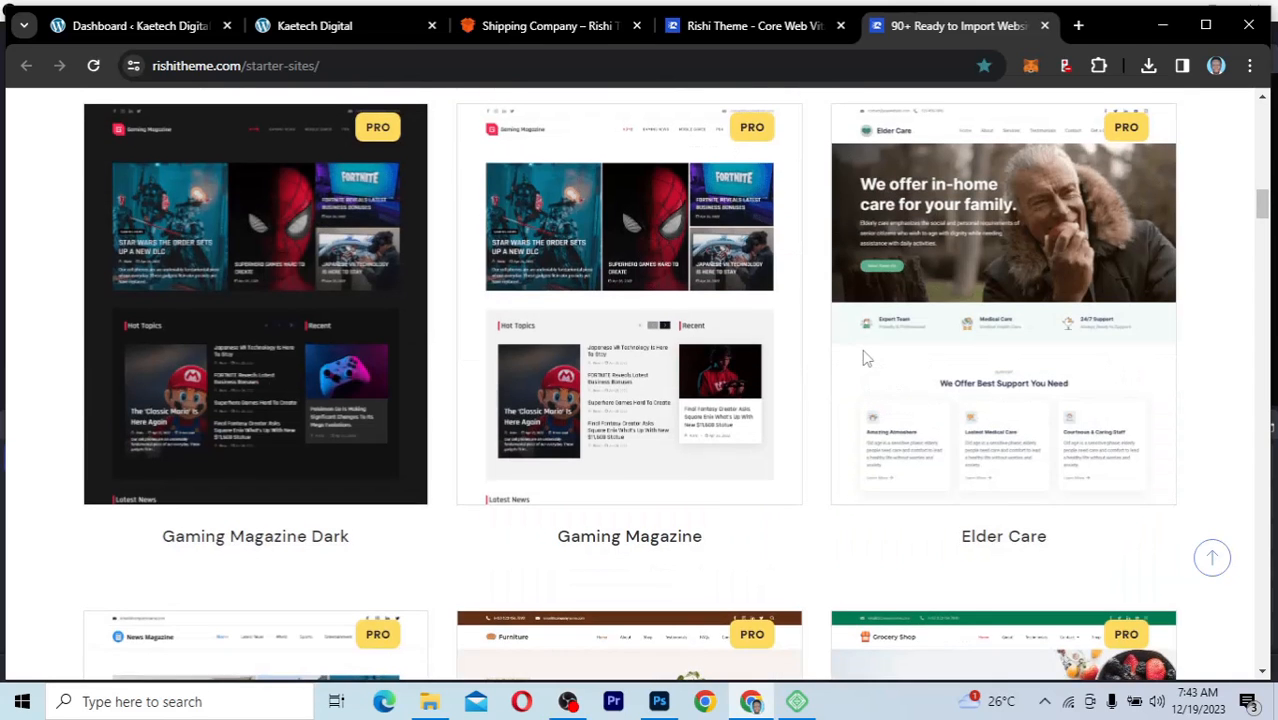
pyautogui.scroll(1, 866, 358)
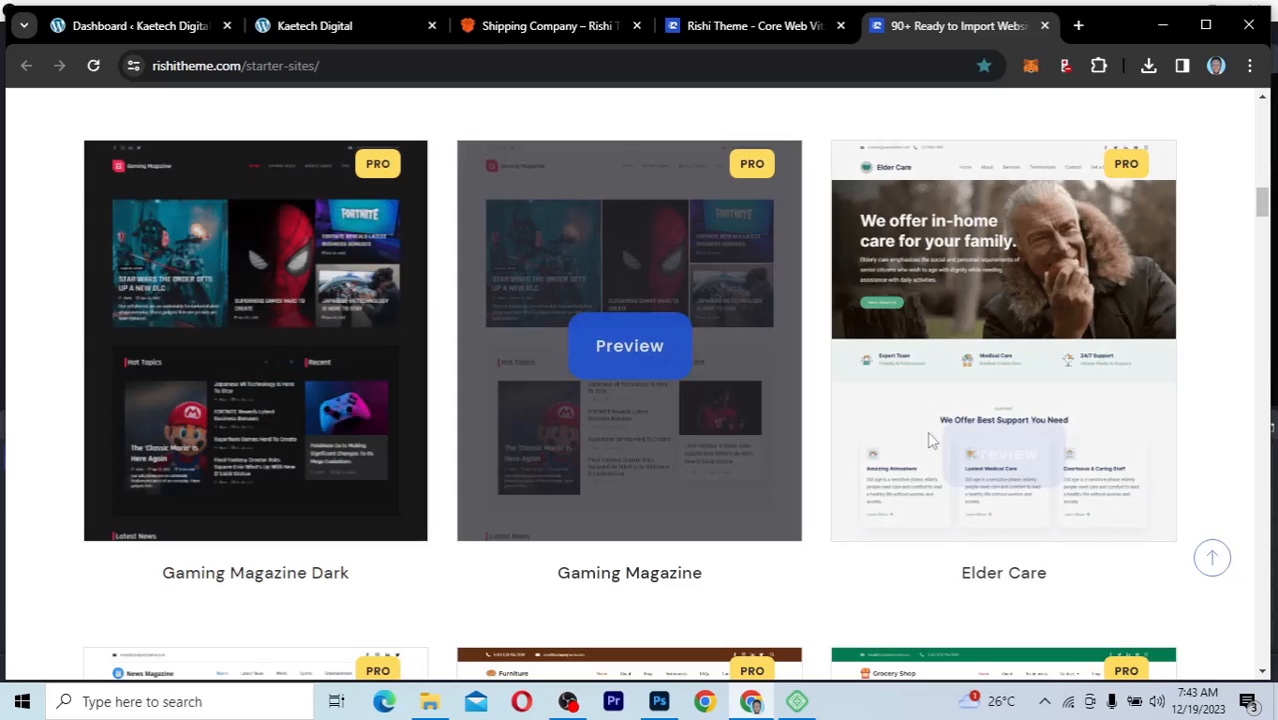
pyautogui.scroll(-5, 899, 587)
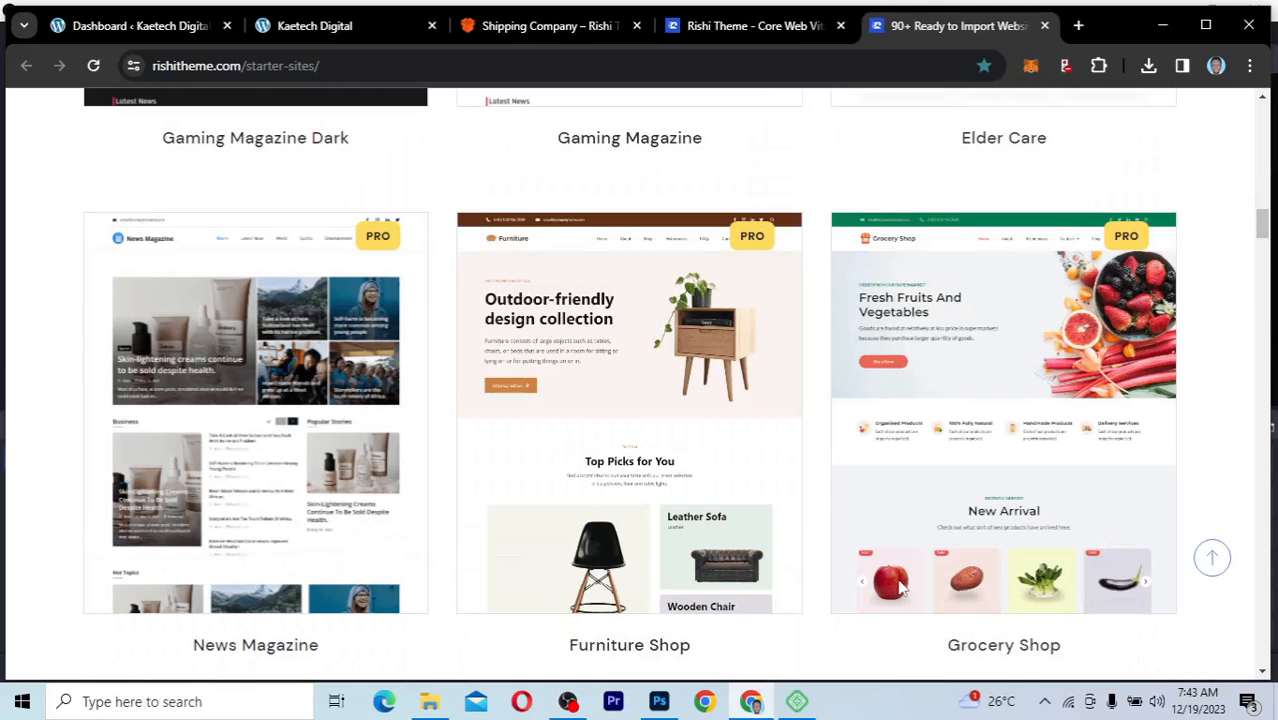
pyautogui.scroll(-10, 899, 587)
pyautogui.scroll(4, 899, 587)
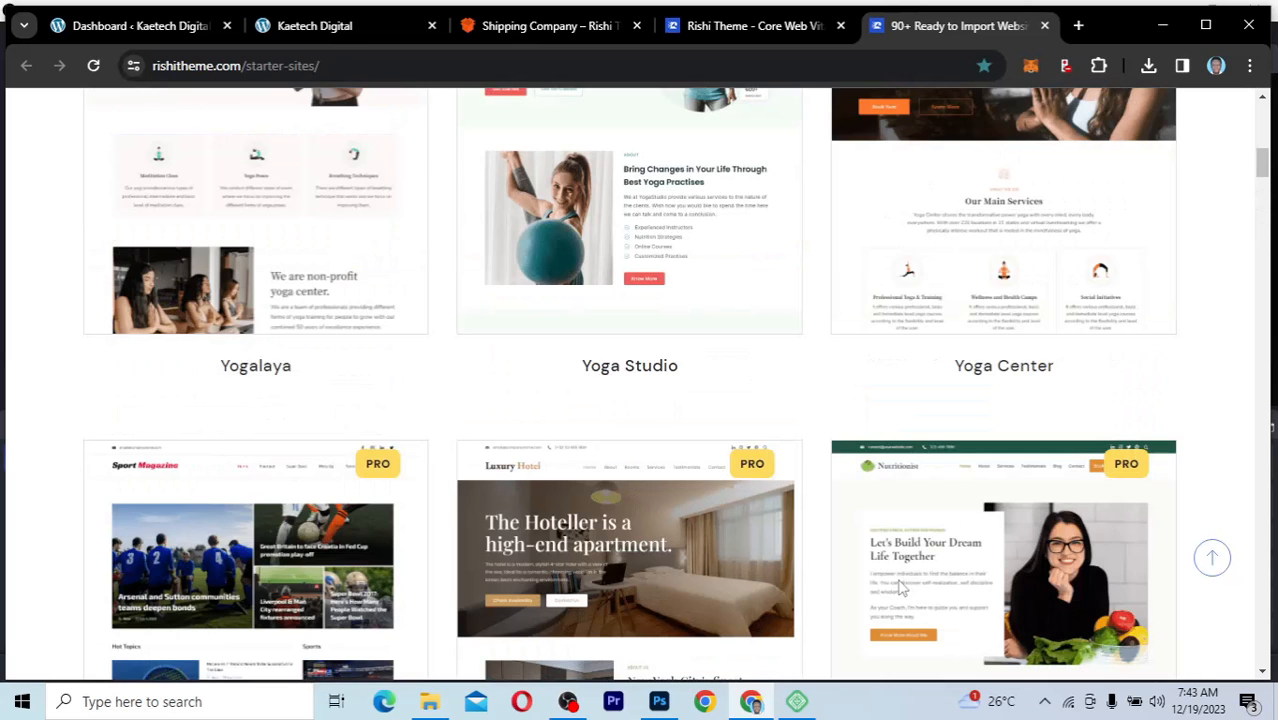
# Step: Open the Rishi Pro pricing page and review the annual Personal, Professional and Agency plans
pyautogui.scroll(10, 899, 587)
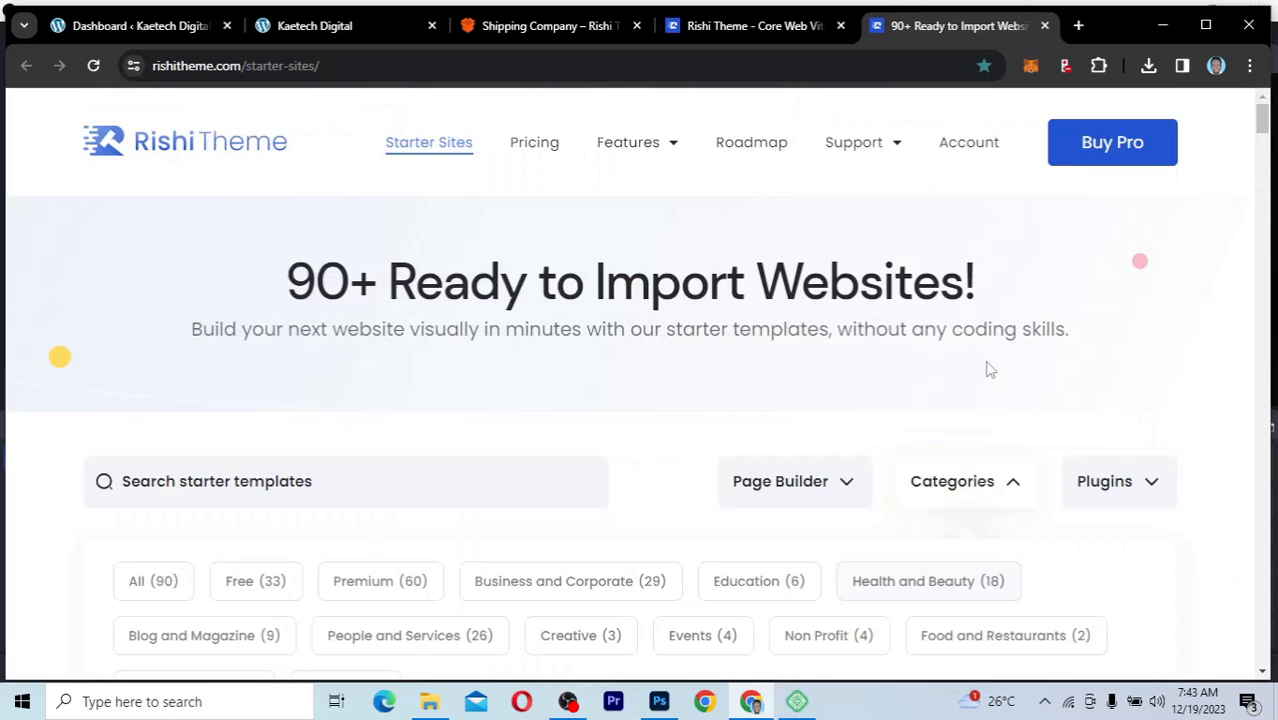
pyautogui.click(1112, 142)
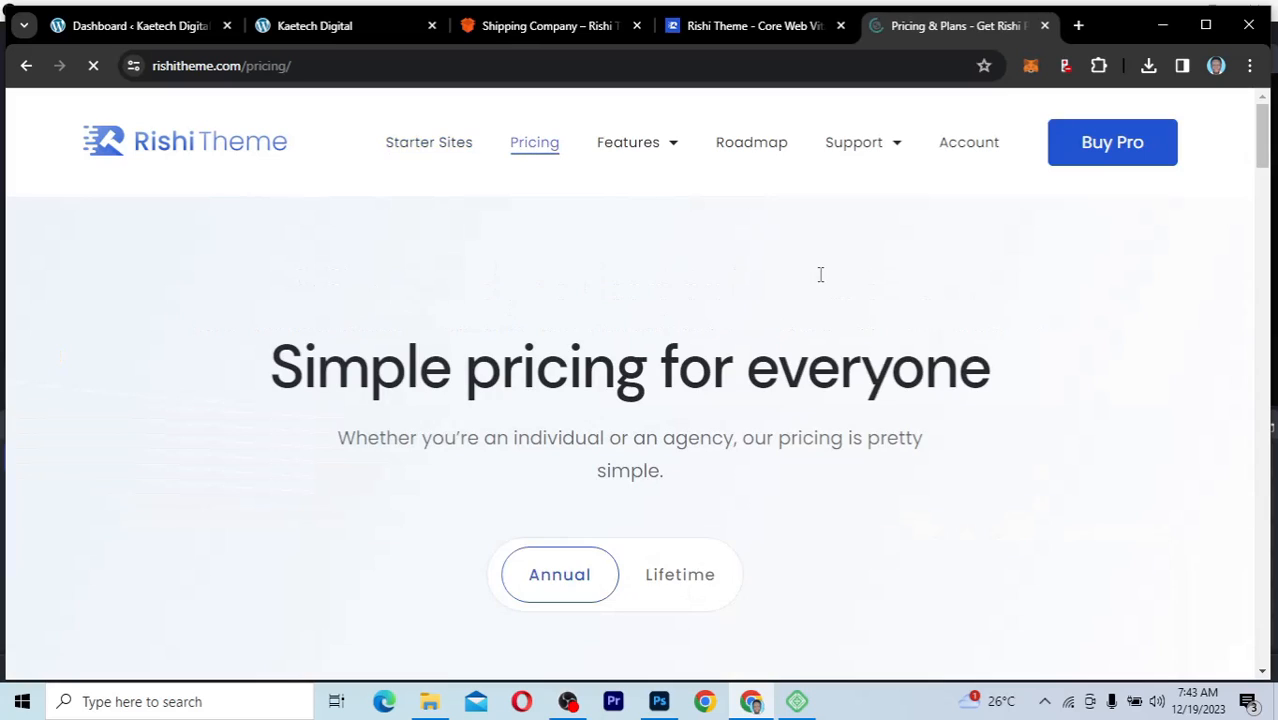
pyautogui.scroll(-3, 855, 515)
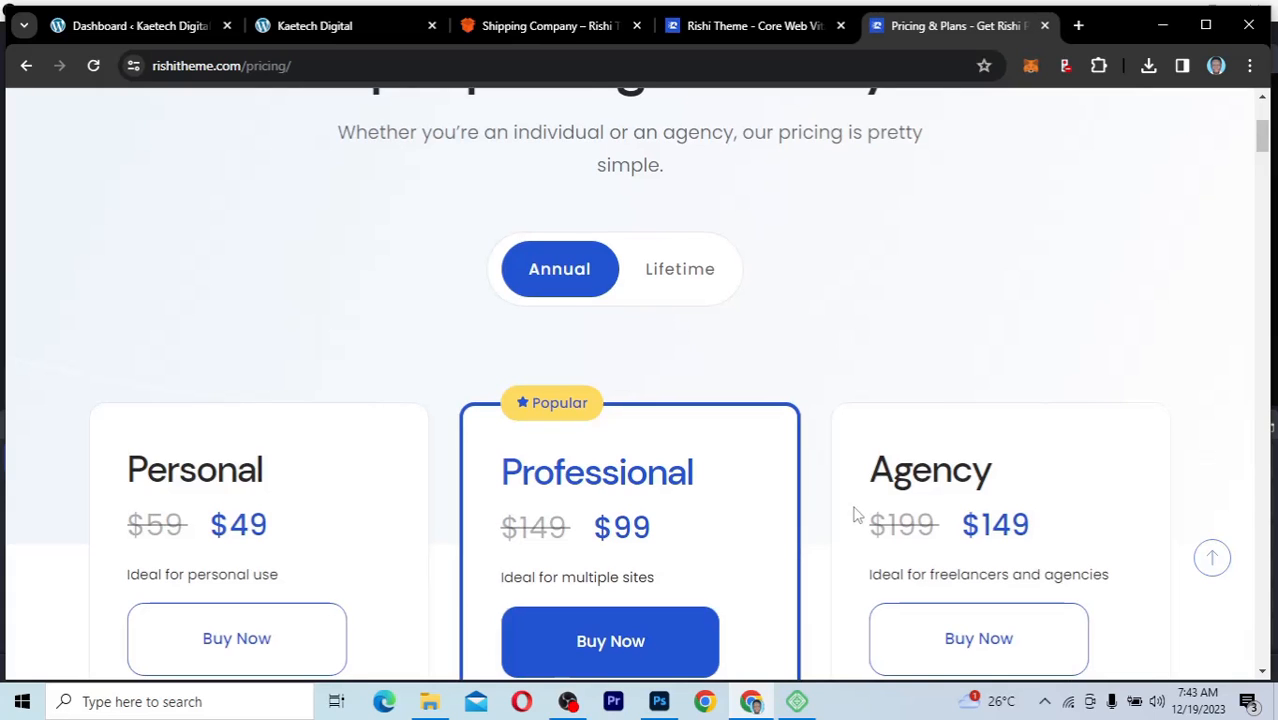
pyautogui.scroll(-2, 852, 514)
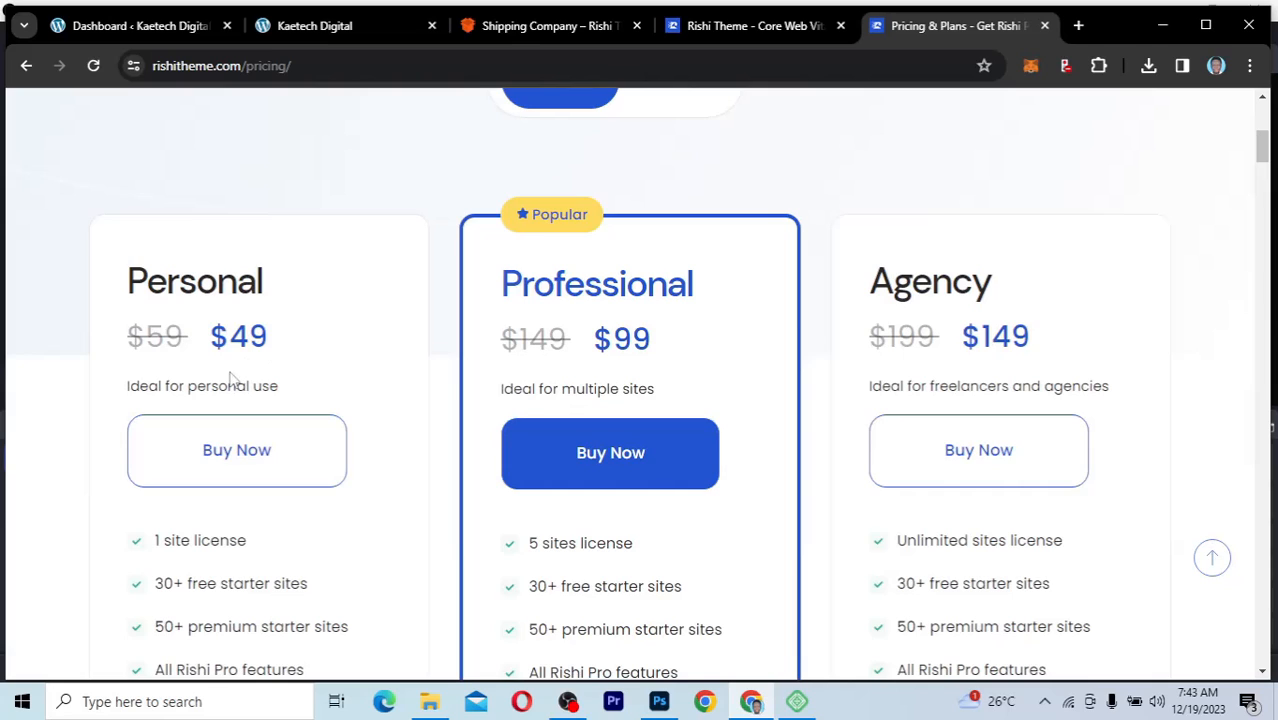
pyautogui.scroll(2, 390, 294)
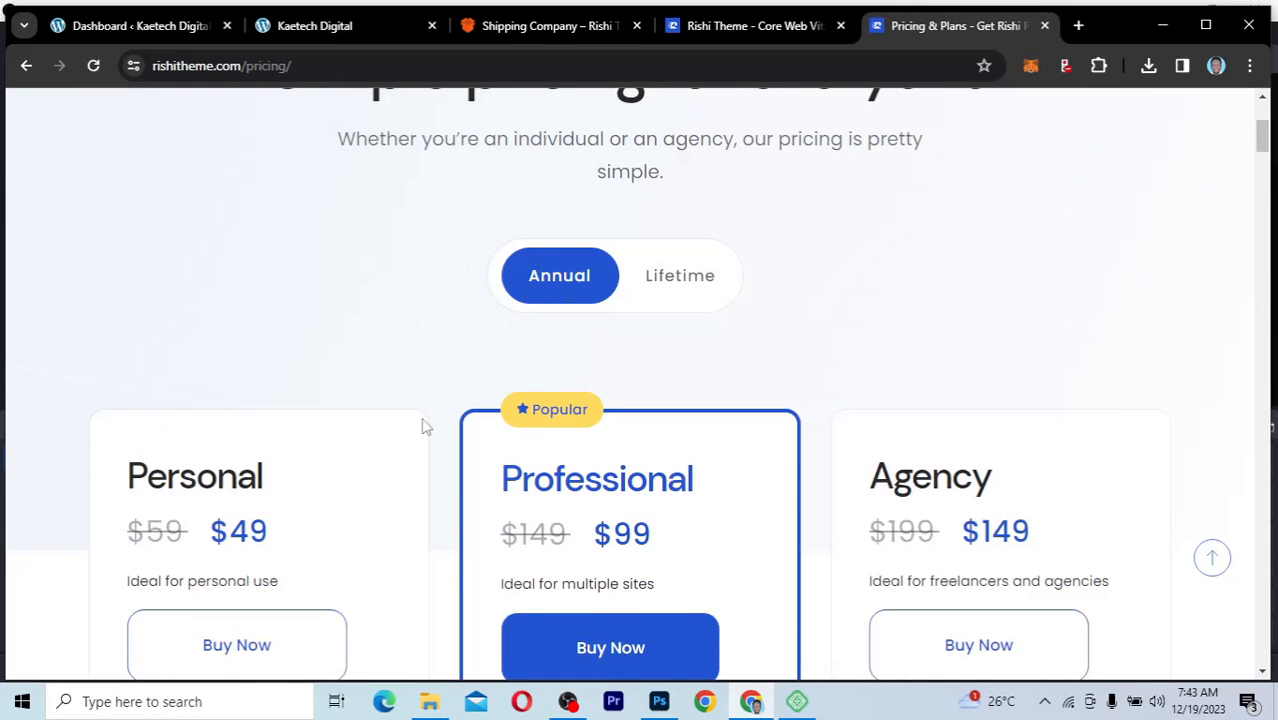
# Step: Switch the plan pricing to Lifetime and compare the one-time offers and their included features
pyautogui.click(686, 285)
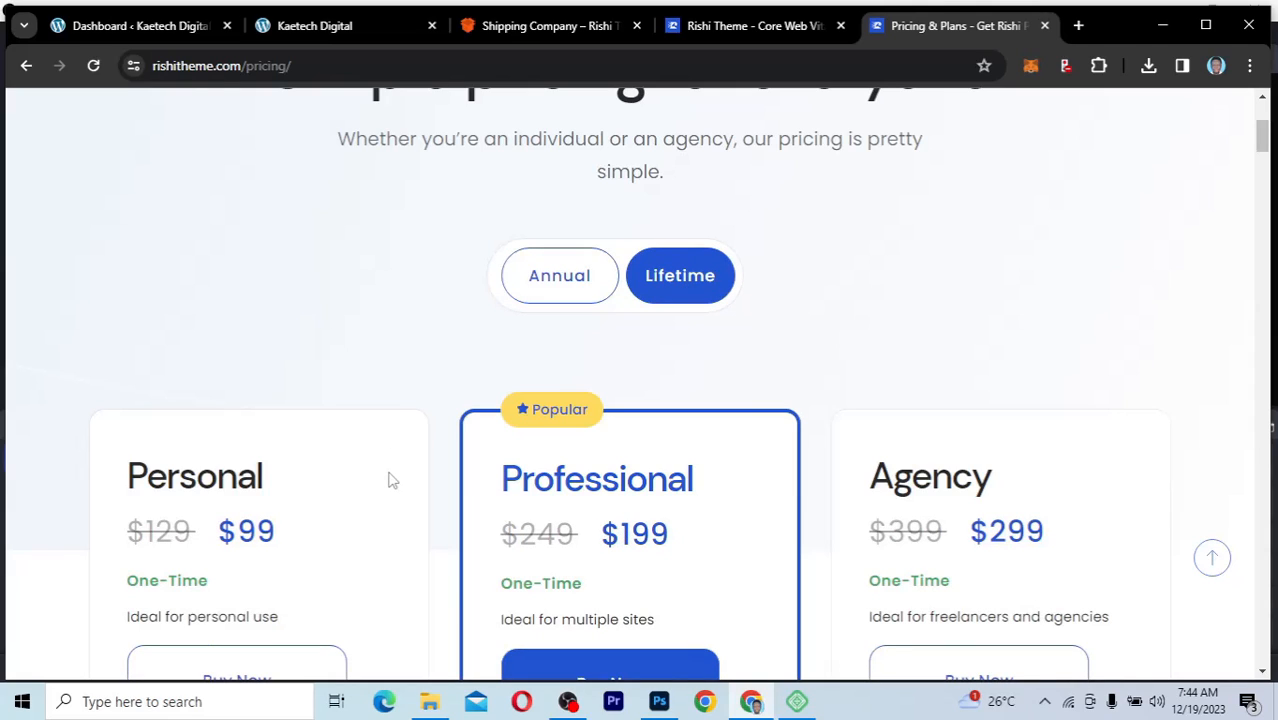
pyautogui.scroll(-3, 392, 481)
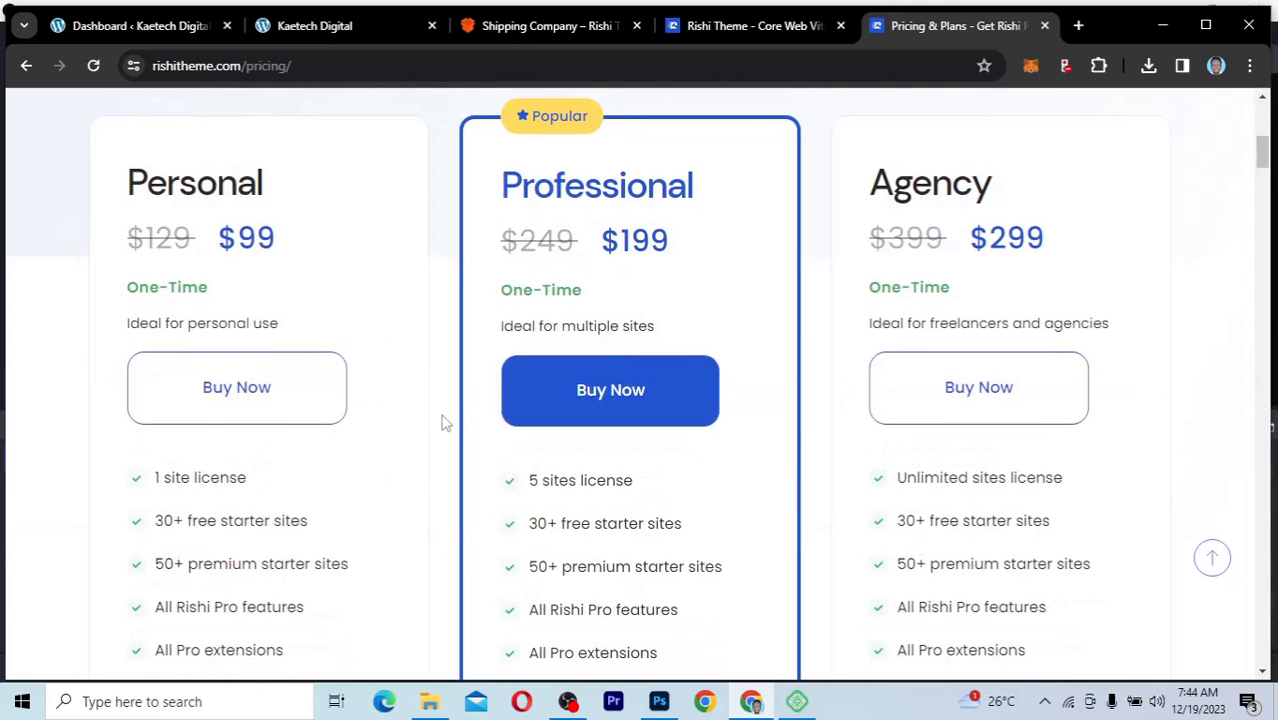
pyautogui.scroll(-3, 445, 423)
pyautogui.scroll(4, 445, 423)
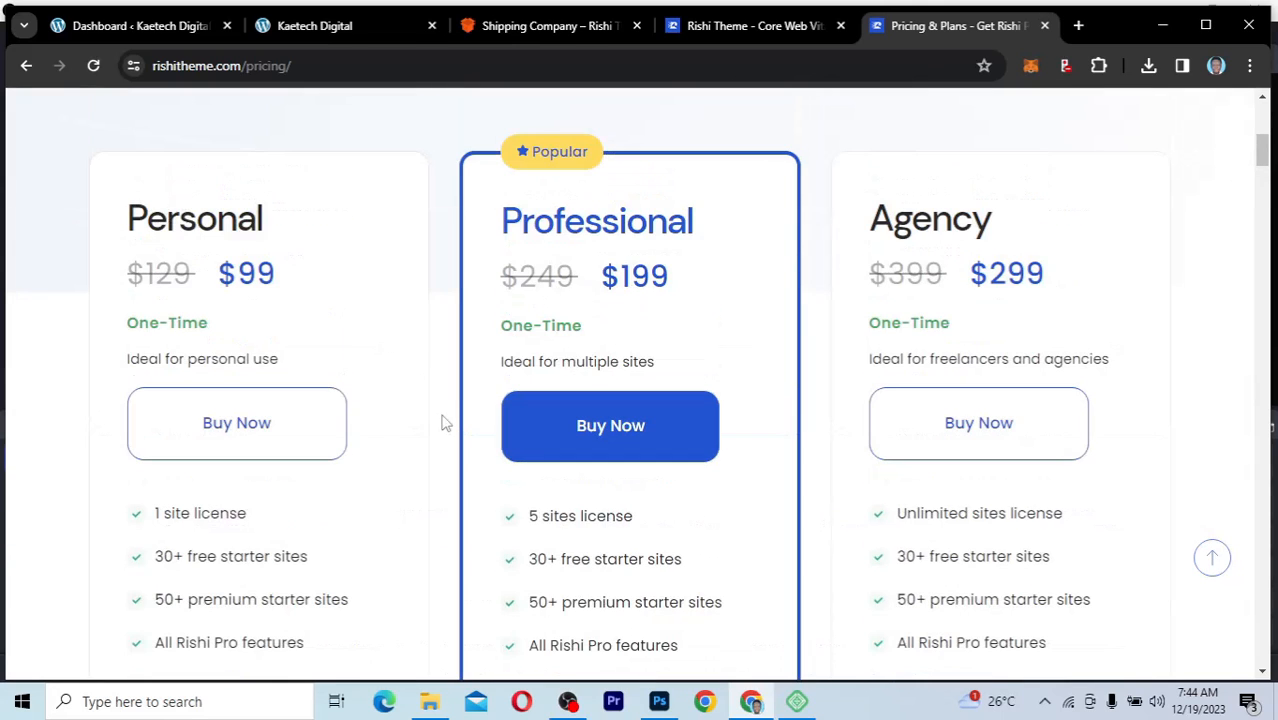
pyautogui.scroll(2, 409, 381)
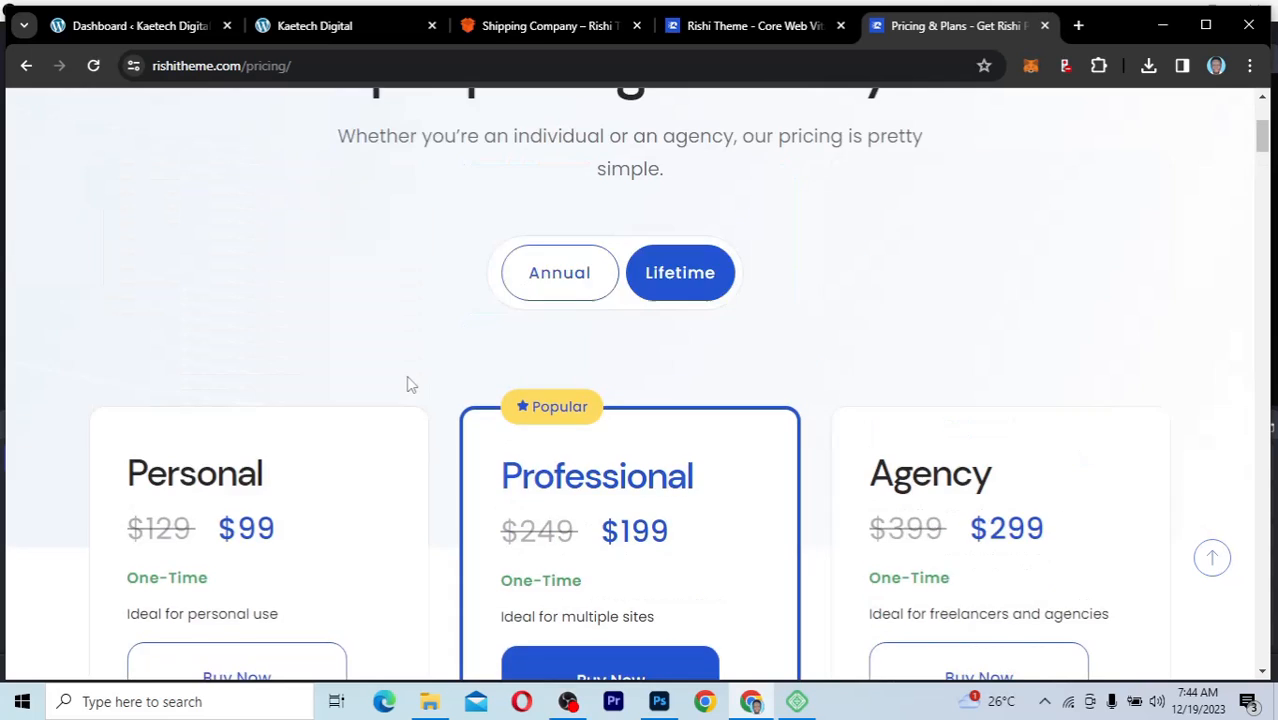
# Step: Return to the starter sites and filter the templates by the Free category
pyautogui.scroll(1, 409, 383)
pyautogui.scroll(2, 409, 383)
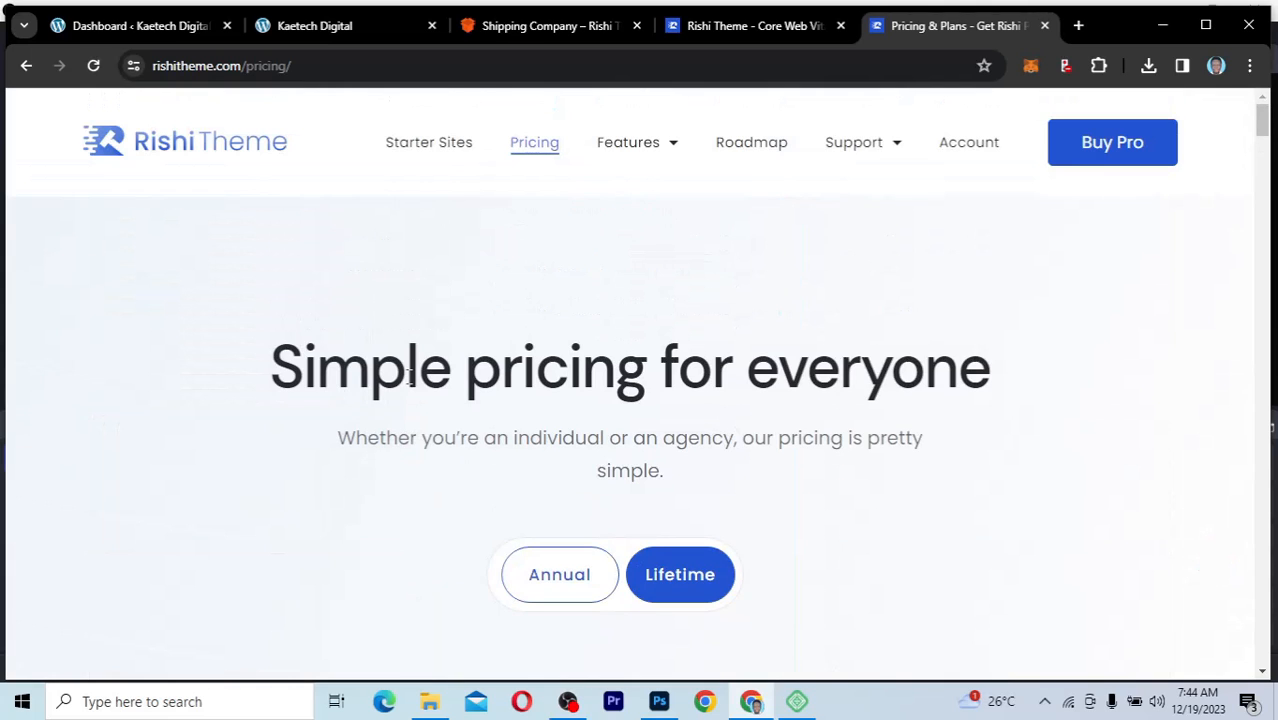
pyautogui.click(431, 145)
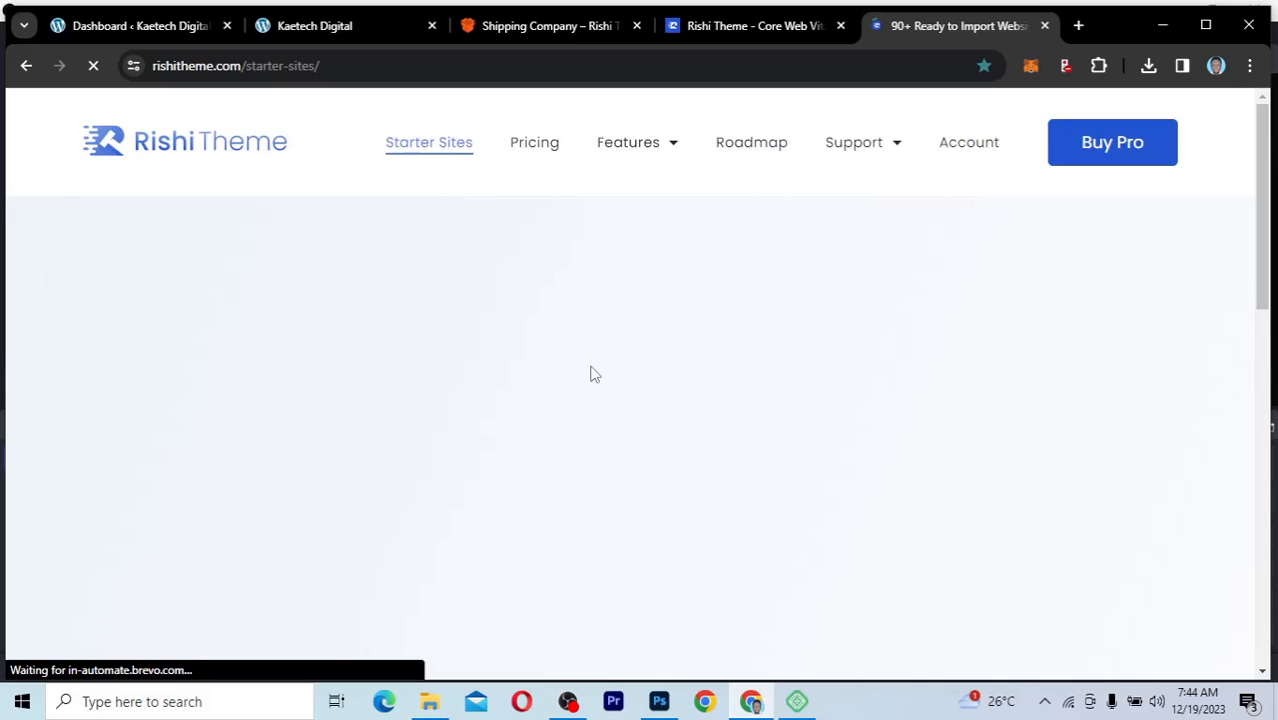
pyautogui.scroll(-2, 870, 402)
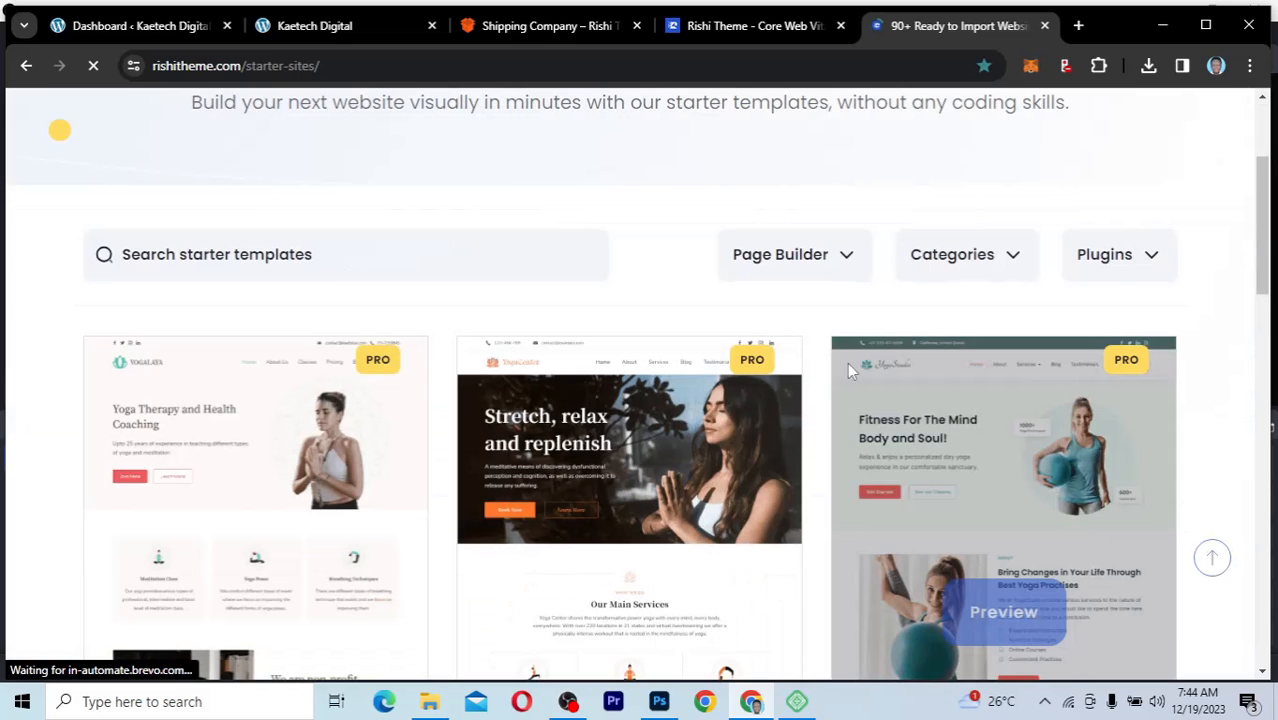
pyautogui.click(826, 258)
pyautogui.click(824, 256)
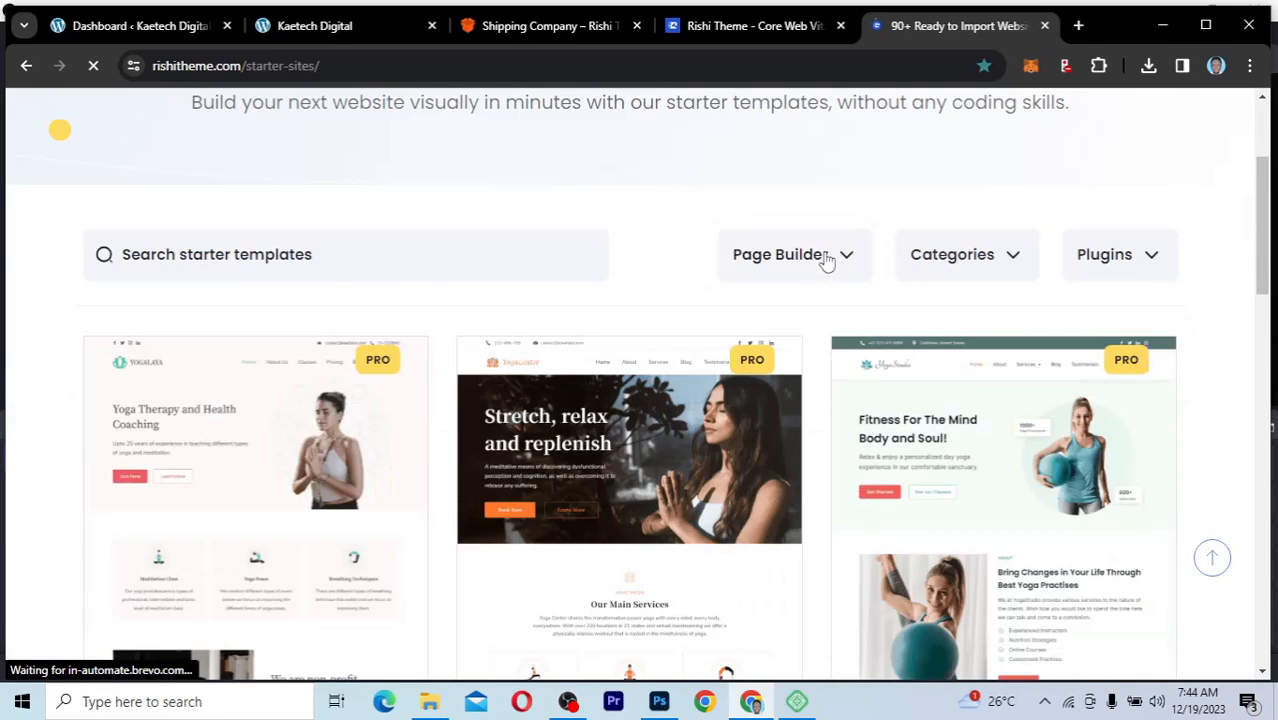
pyautogui.click(955, 265)
pyautogui.click(259, 357)
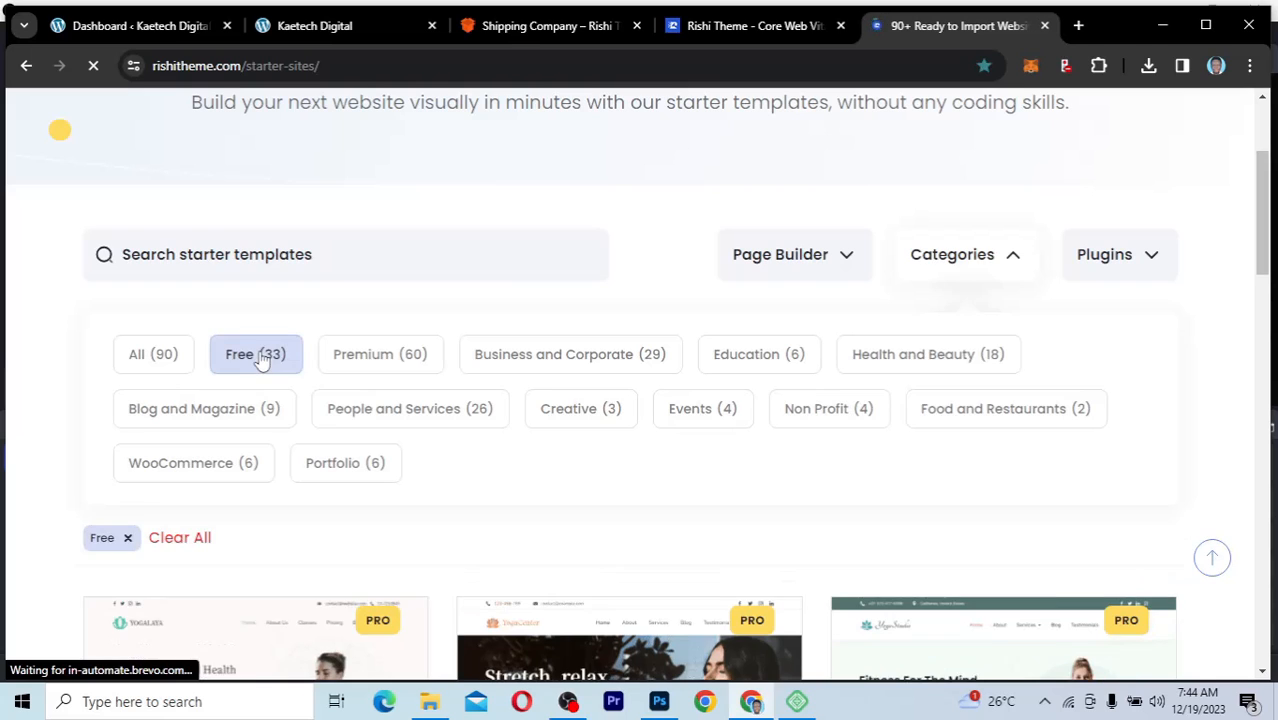
# Step: Look through the free starter templates, from Minimal Agency to the Shipping Company and Photography designs
pyautogui.scroll(-4, 662, 516)
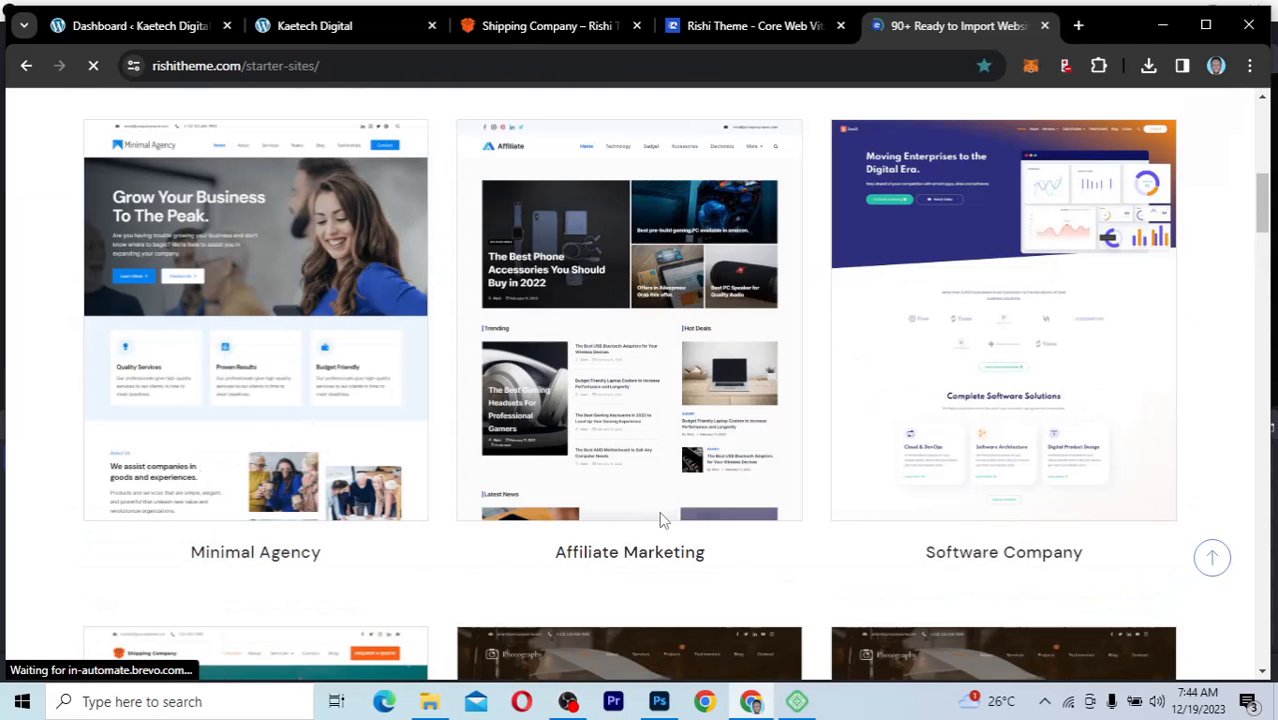
pyautogui.scroll(-1, 660, 519)
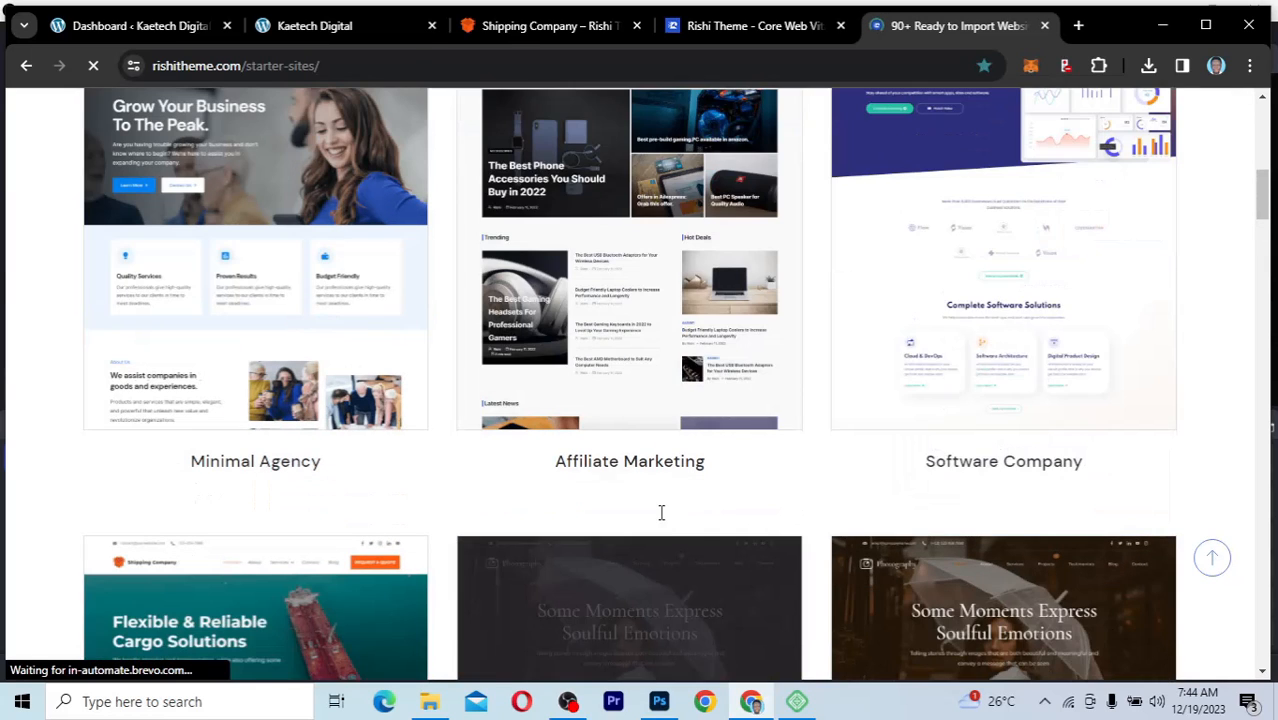
pyautogui.scroll(1, 660, 516)
pyautogui.moveTo(660, 520)
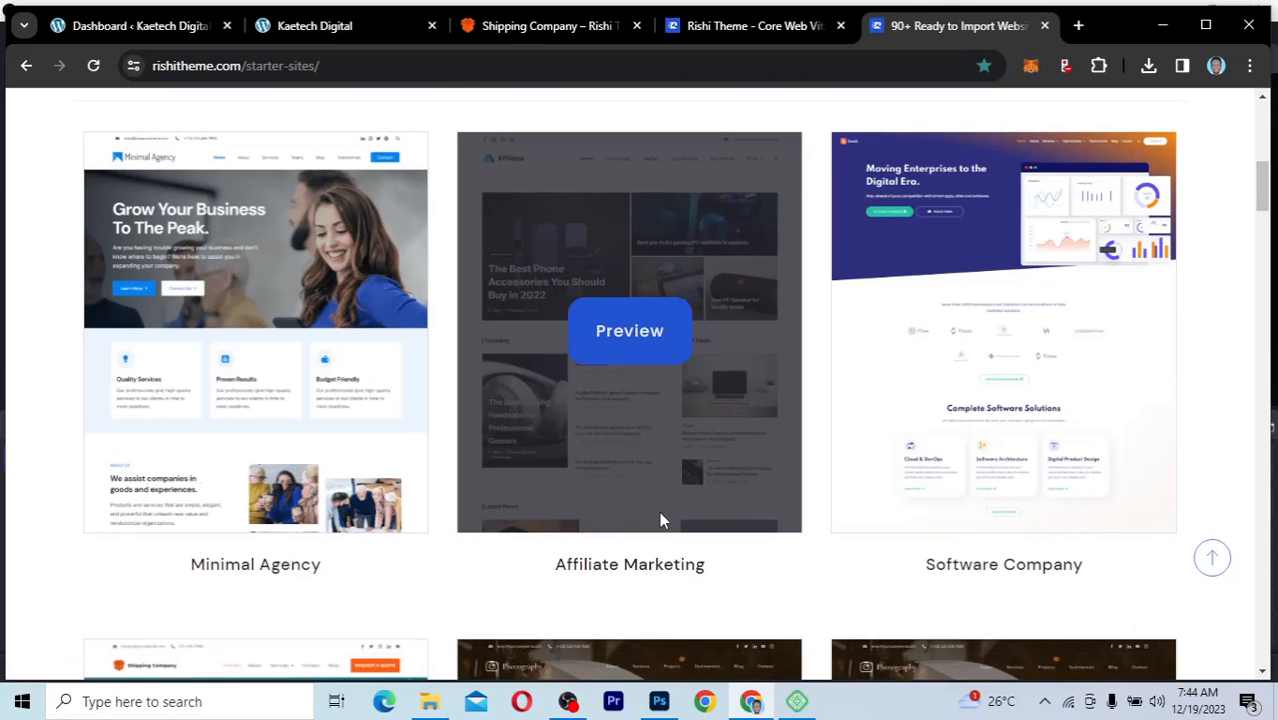
pyautogui.moveTo(1018, 385)
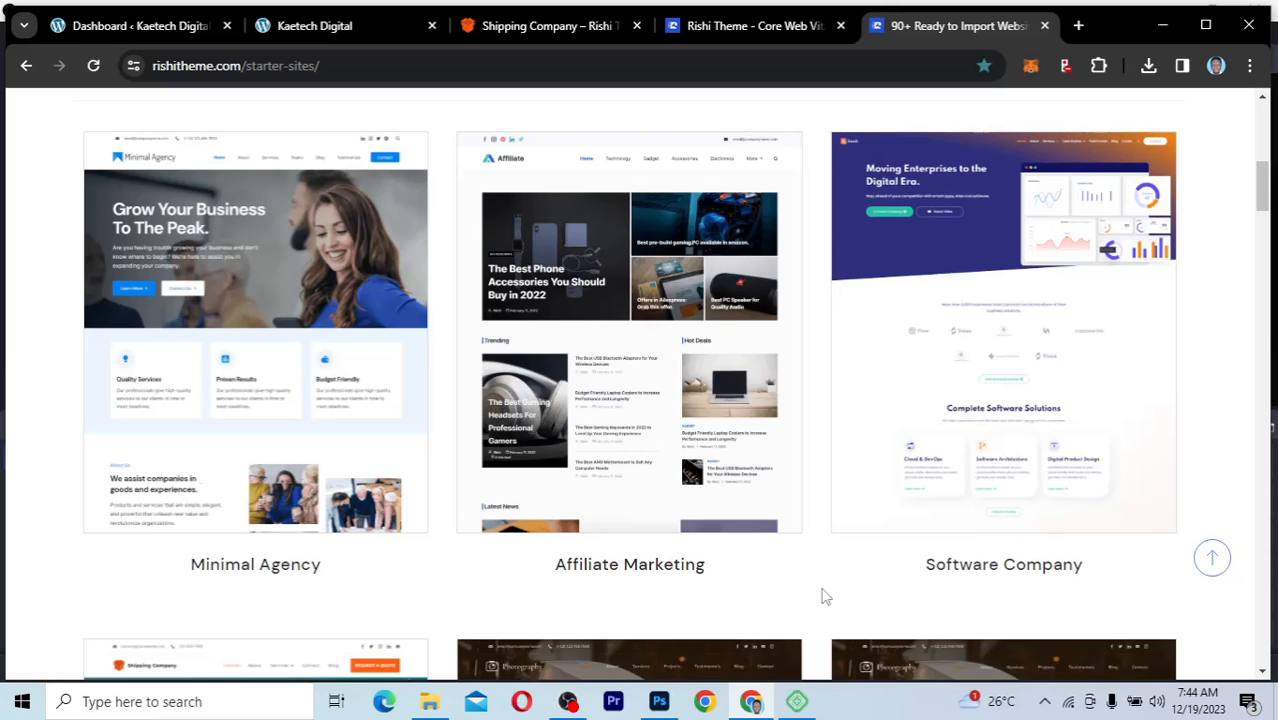
pyautogui.scroll(-3, 825, 597)
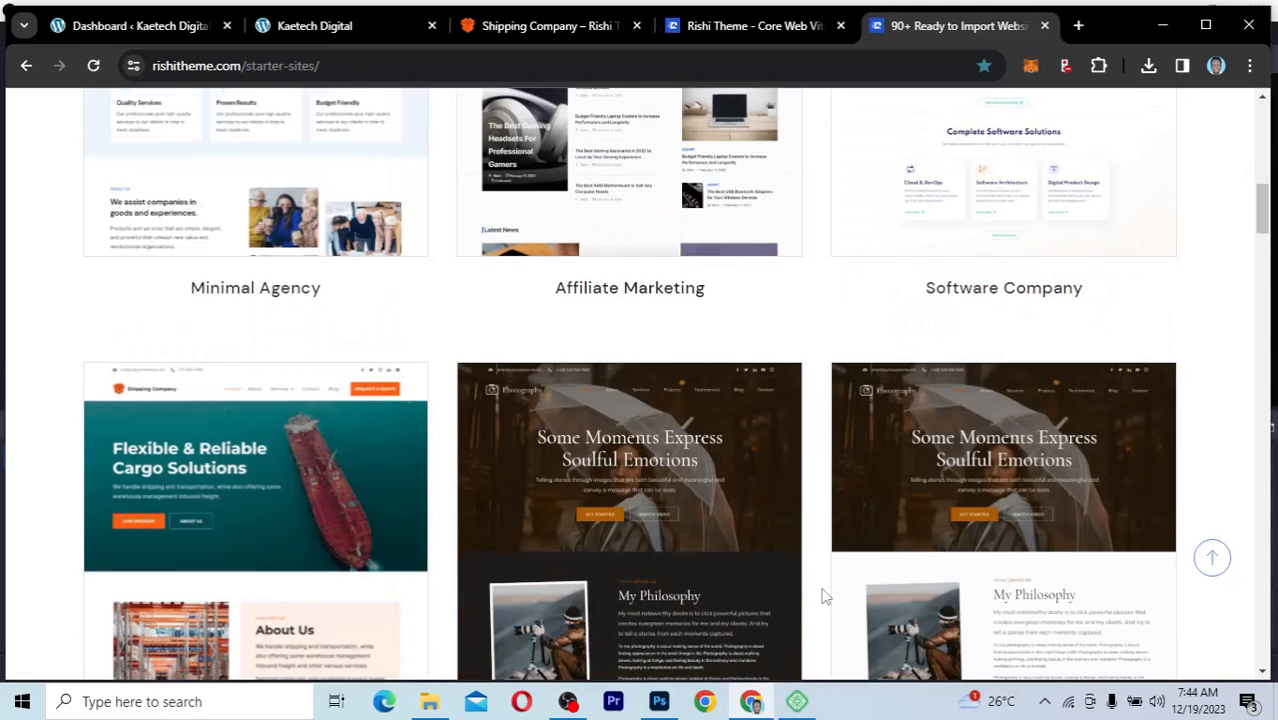
pyautogui.scroll(-3, 825, 597)
pyautogui.moveTo(208, 360)
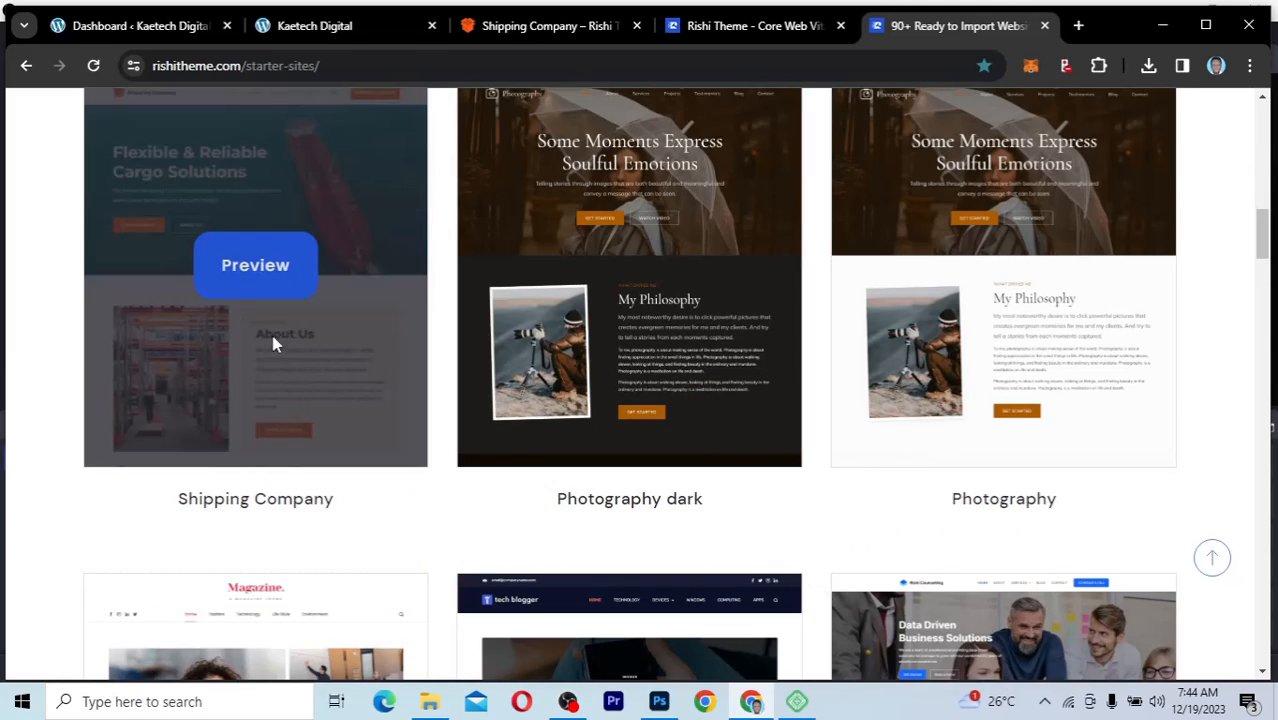
pyautogui.scroll(2, 266, 418)
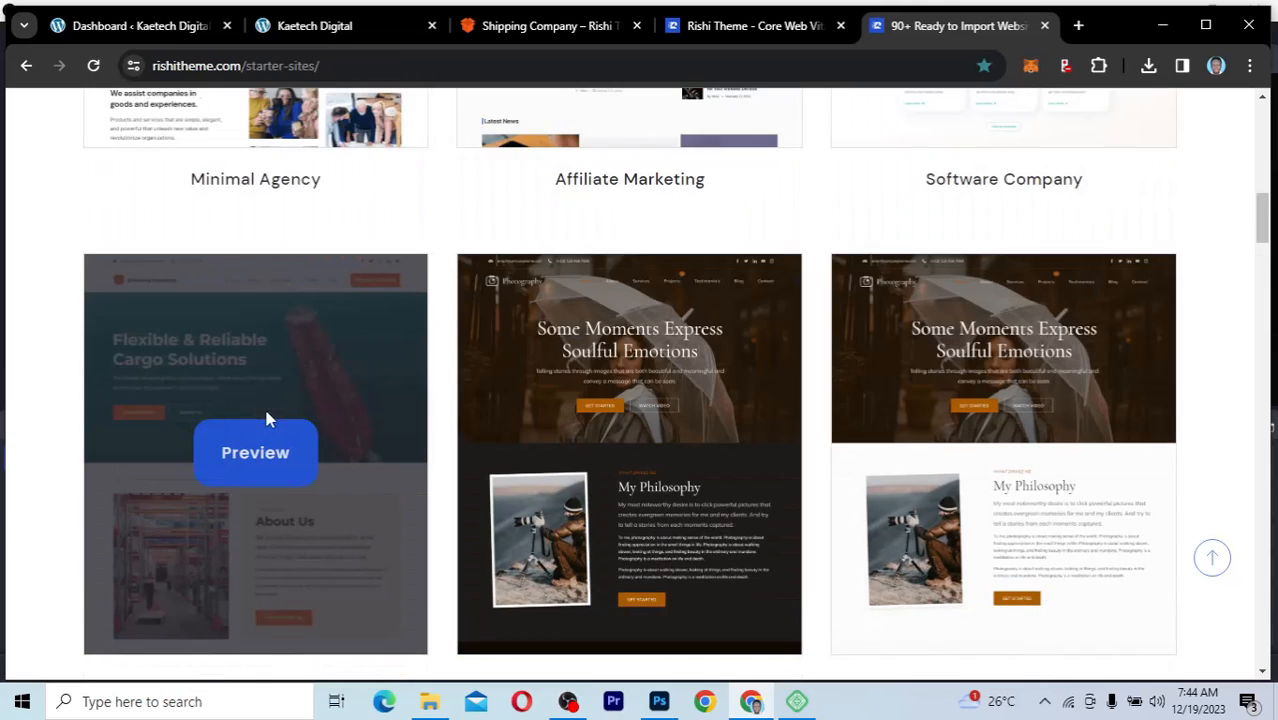
pyautogui.scroll(-1, 264, 405)
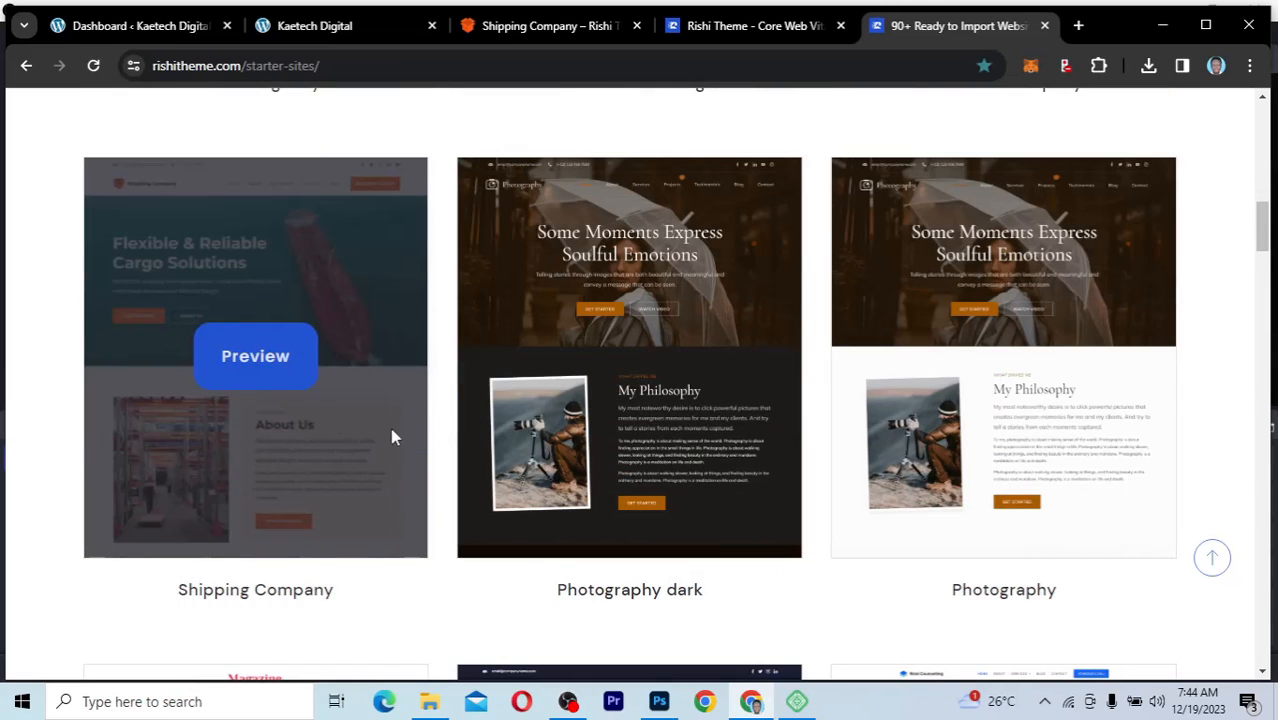
# Step: Finish browsing the free templates and go back to the Rishi Theme home page
pyautogui.scroll(3, 391, 434)
pyautogui.scroll(4, 393, 437)
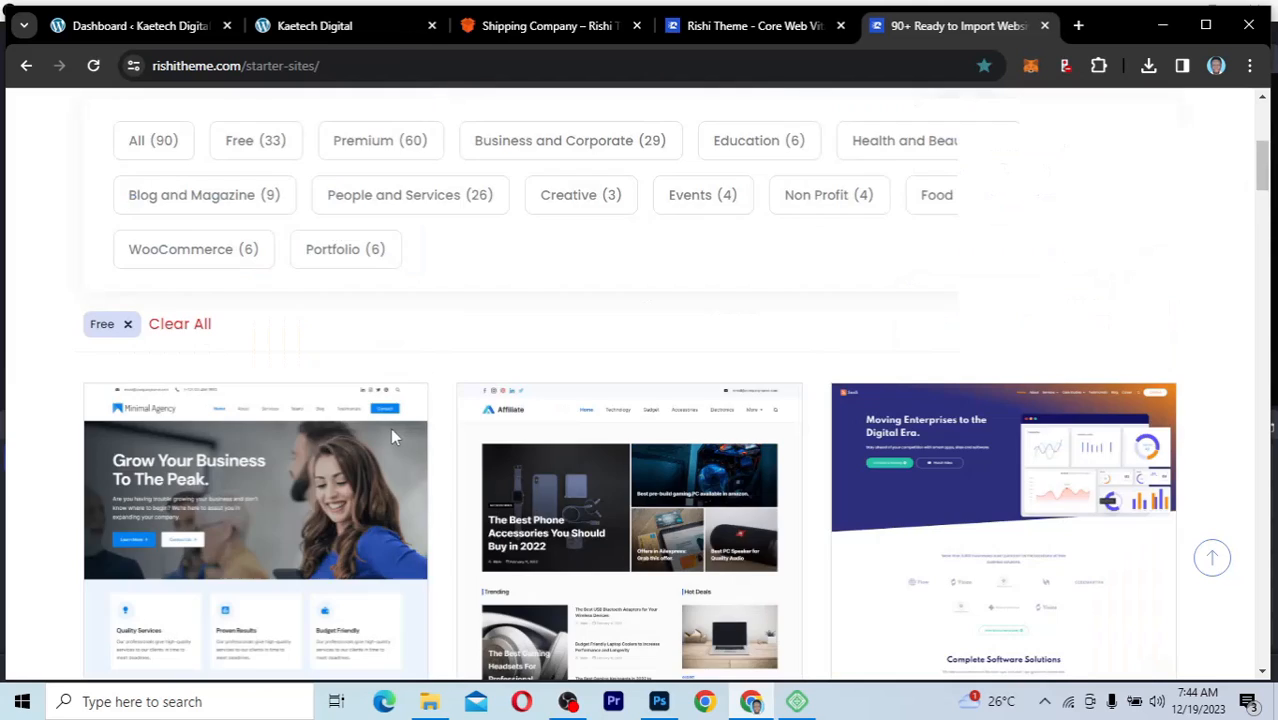
pyautogui.scroll(-3, 393, 437)
pyautogui.scroll(7, 390, 437)
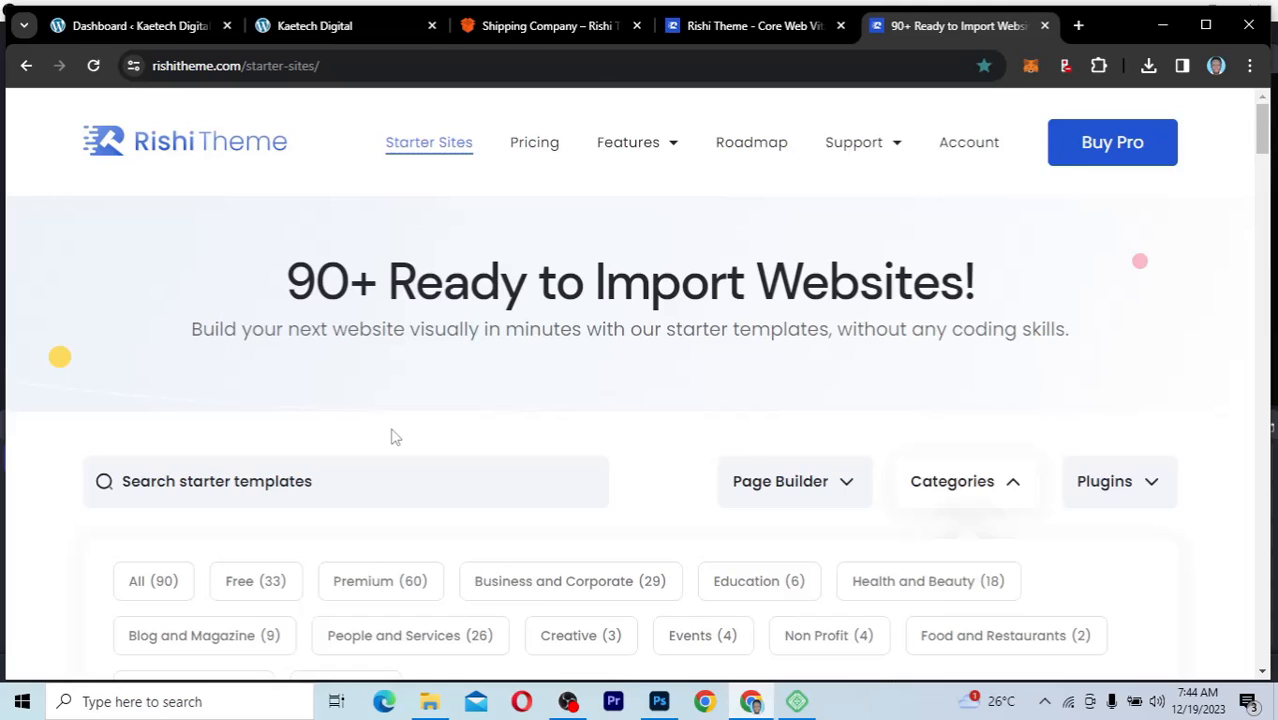
pyautogui.click(210, 148)
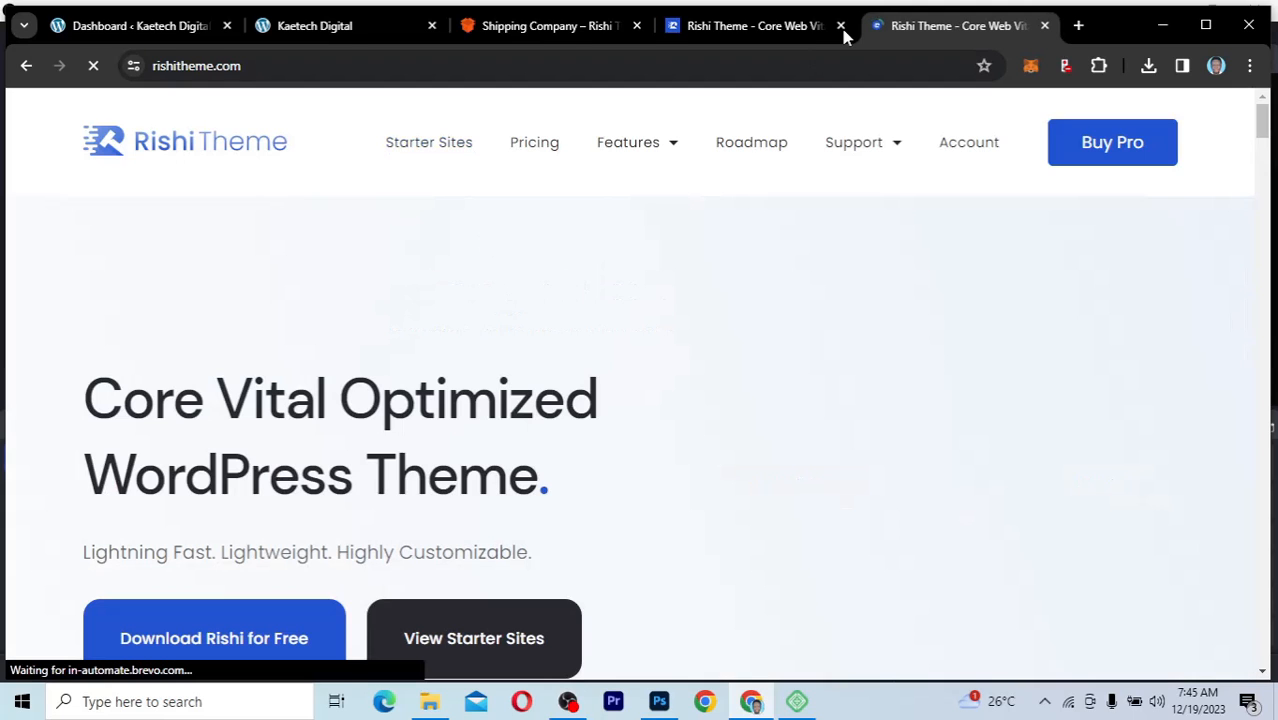
# Step: Close the extra Rishi Theme page and view the free theme's download form on the home page without submitting it
pyautogui.click(840, 25)
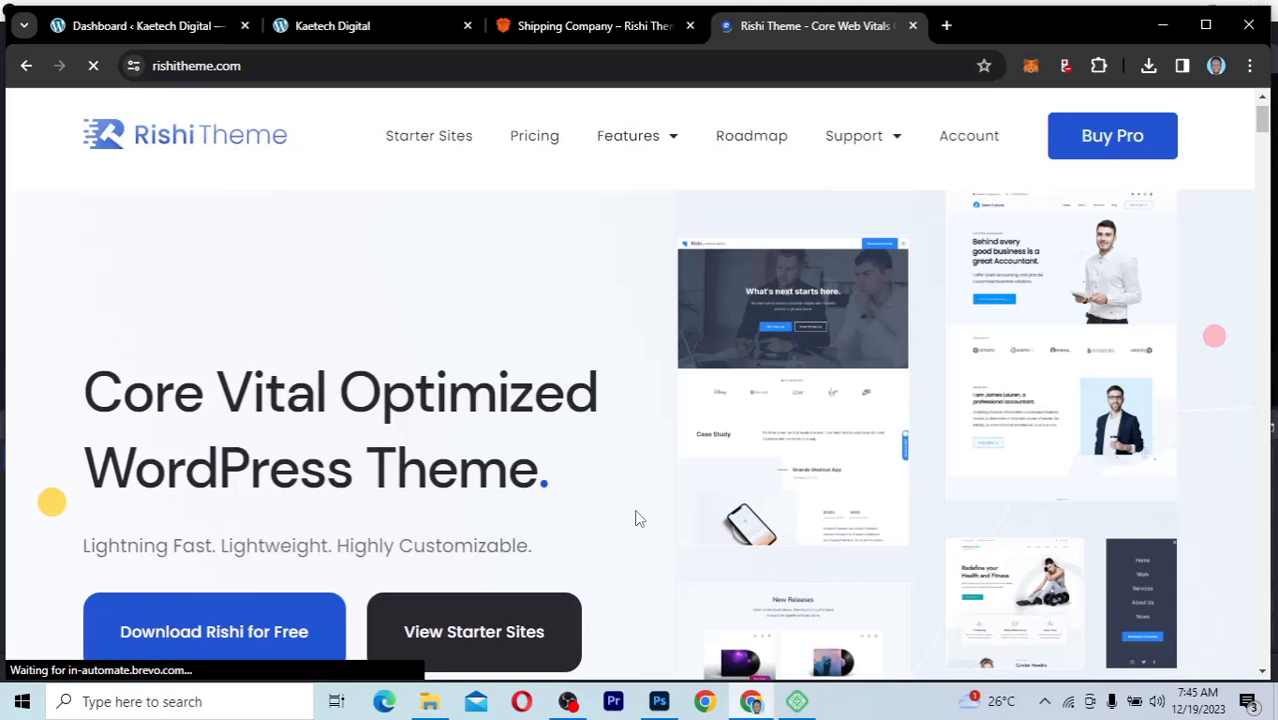
pyautogui.scroll(-2, 640, 518)
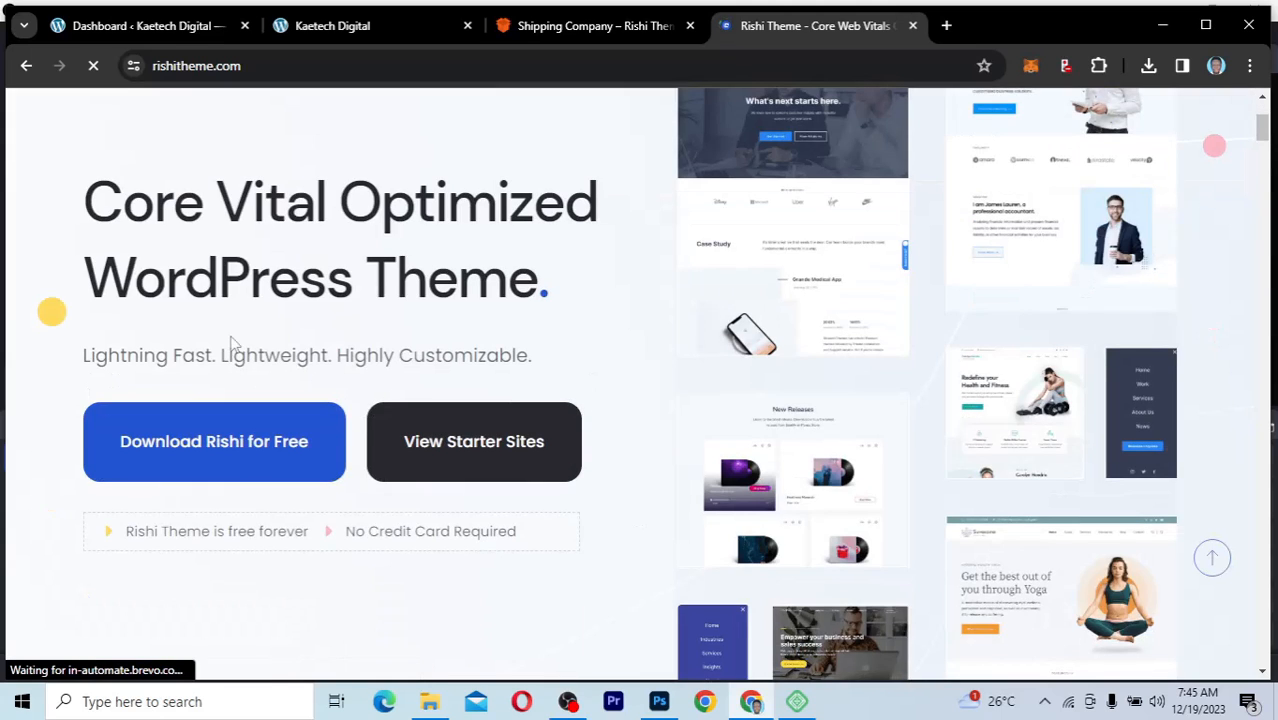
pyautogui.click(233, 447)
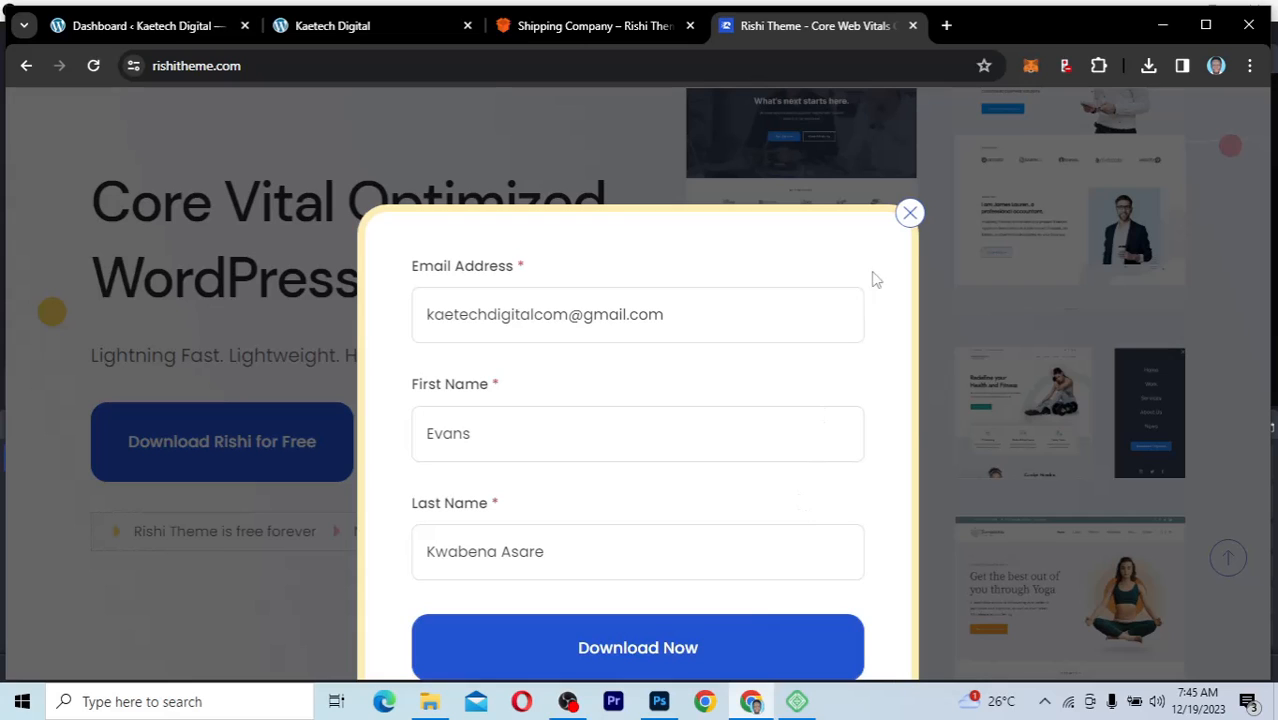
pyautogui.click(909, 215)
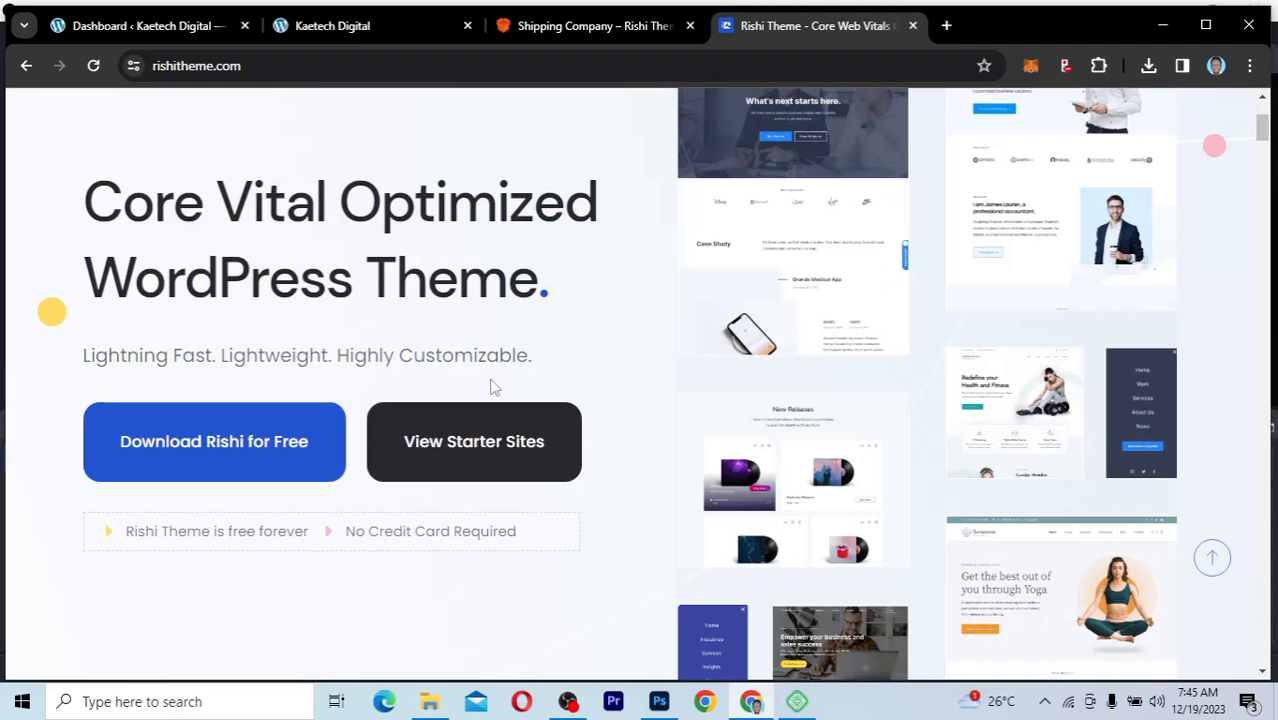
# Step: Check the browser's recent download history for the Rishi theme zip file
pyautogui.click(1148, 66)
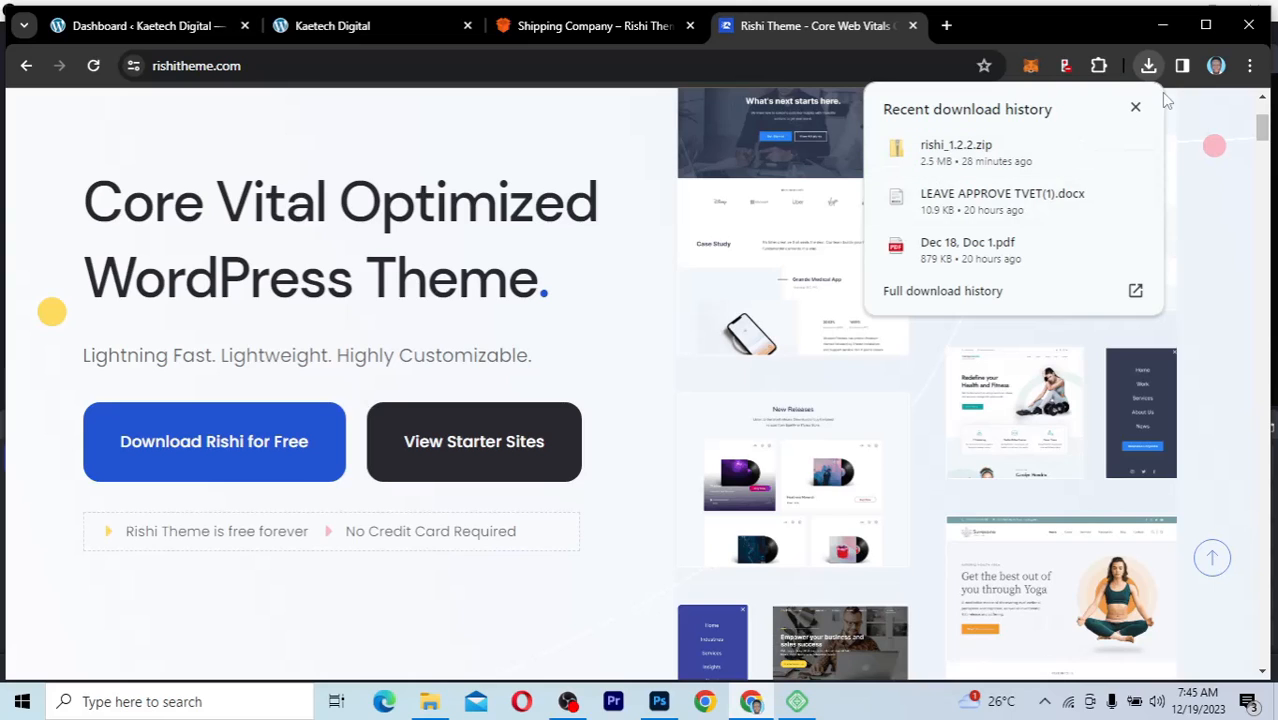
pyautogui.click(1135, 108)
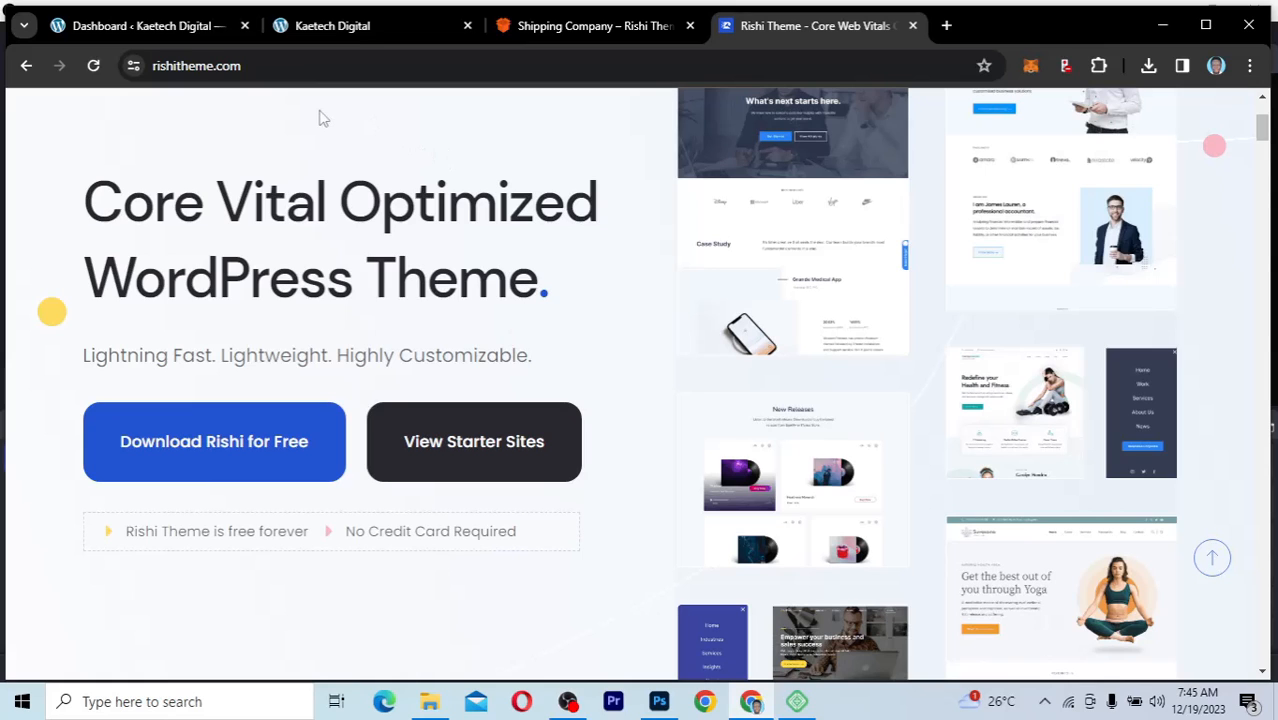
# Step: Return to the Kaetech Digital WordPress dashboard and open the list of installed themes
pyautogui.click(164, 33)
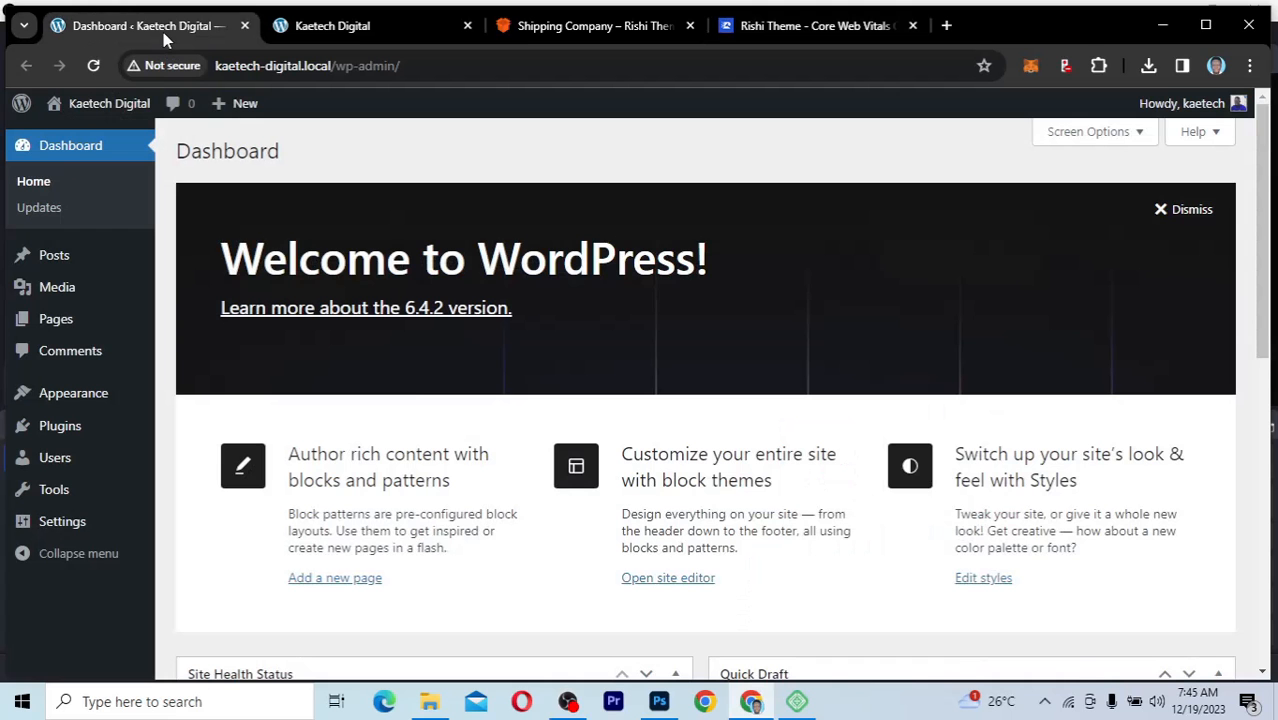
pyautogui.moveTo(55, 395)
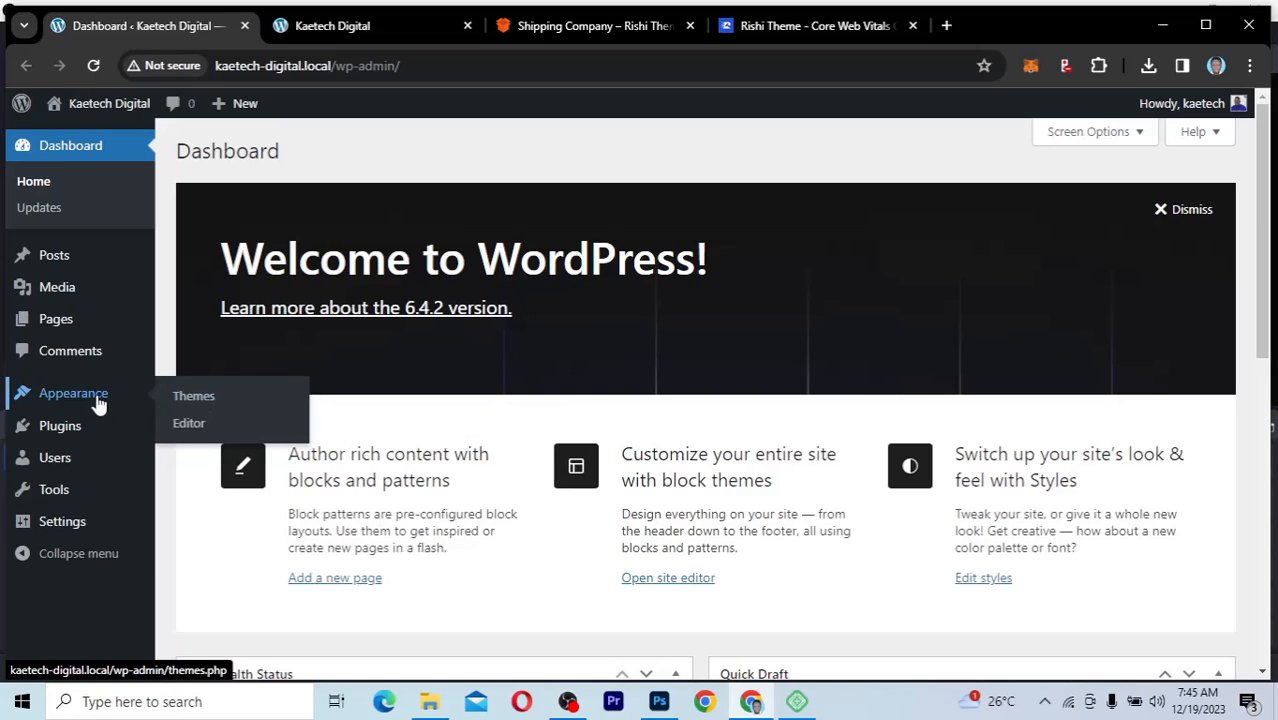
pyautogui.click(193, 397)
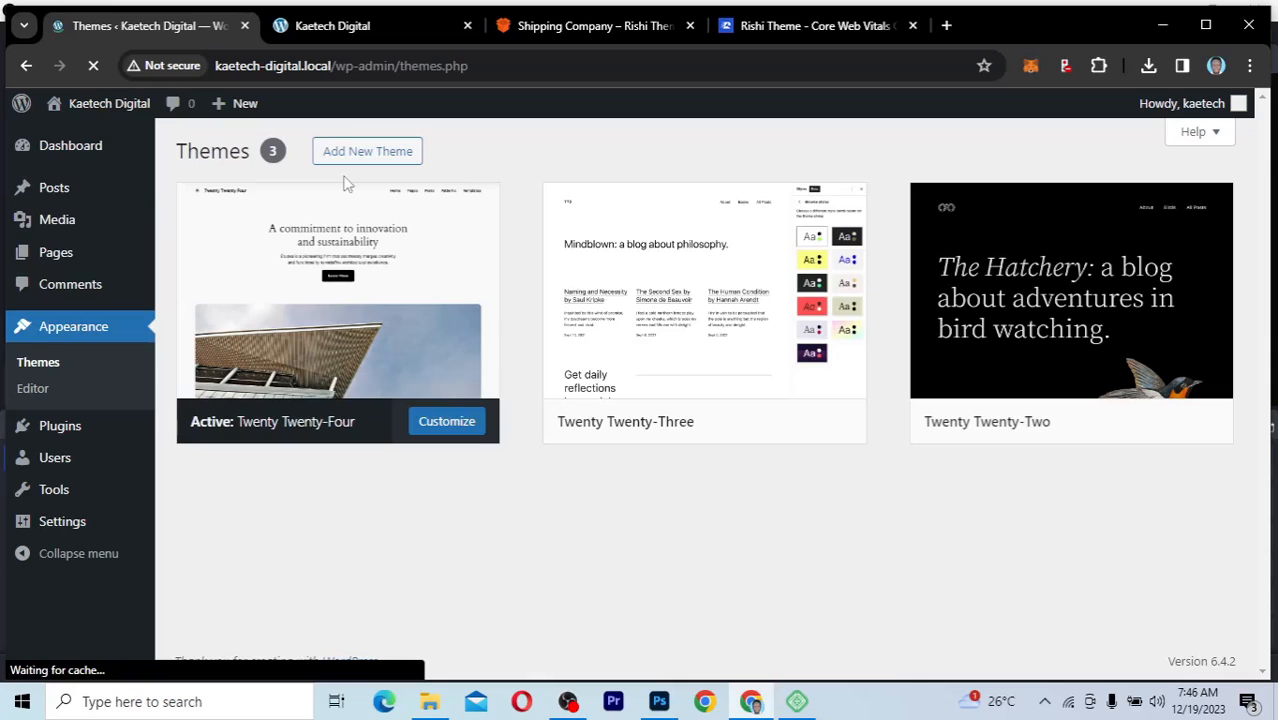
pyautogui.moveTo(71, 147)
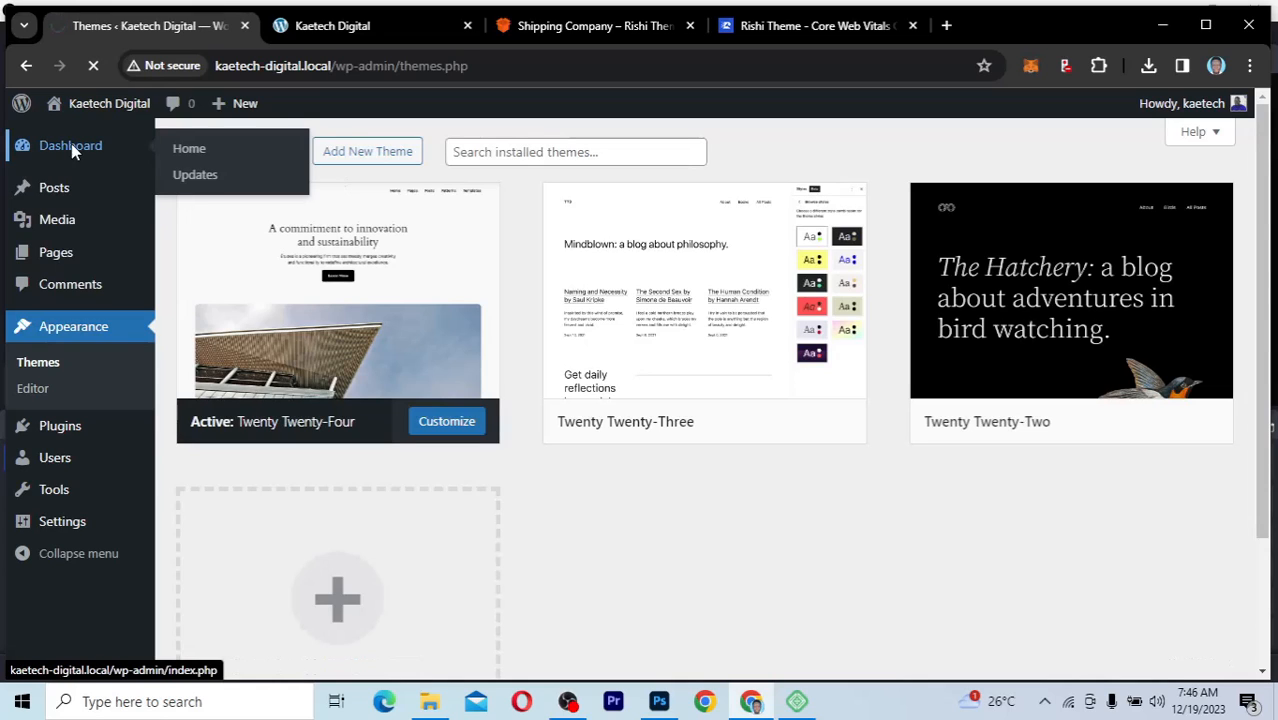
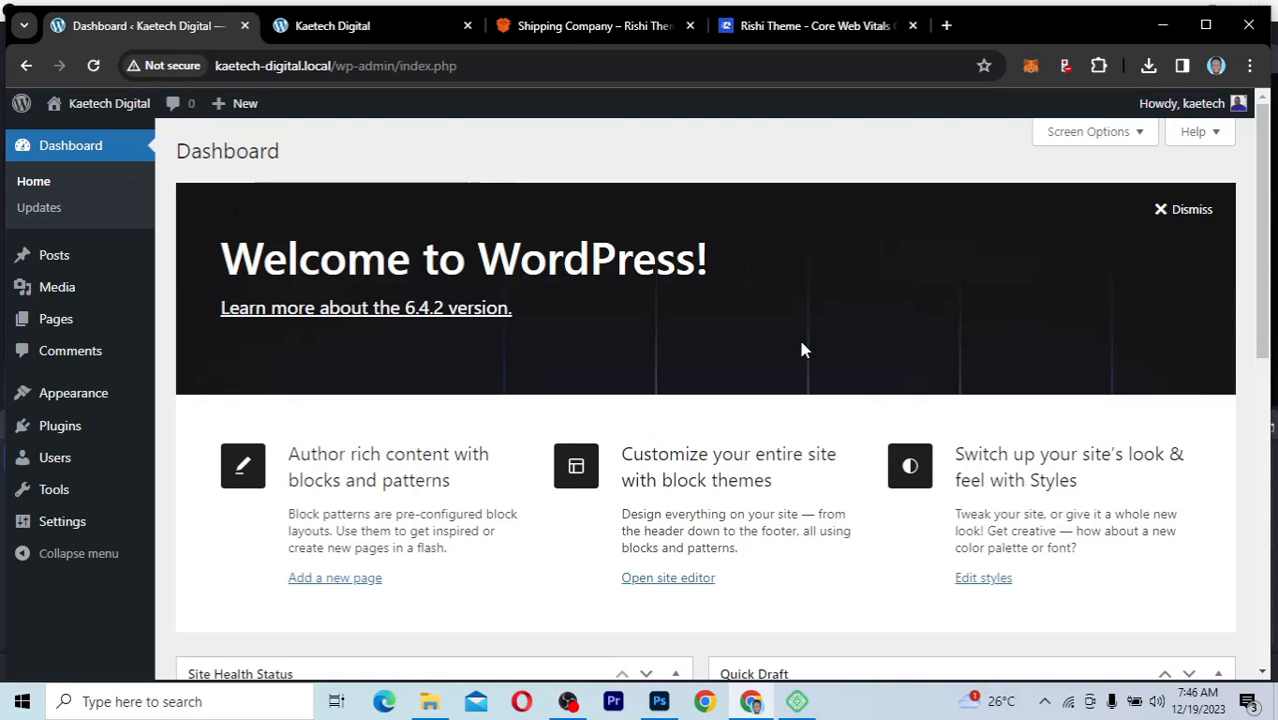
# Step: Dismiss the Welcome panel on the WordPress dashboard and look over the remaining boxes
pyautogui.scroll(-4, 799, 346)
pyautogui.scroll(4, 802, 350)
pyautogui.click(1190, 210)
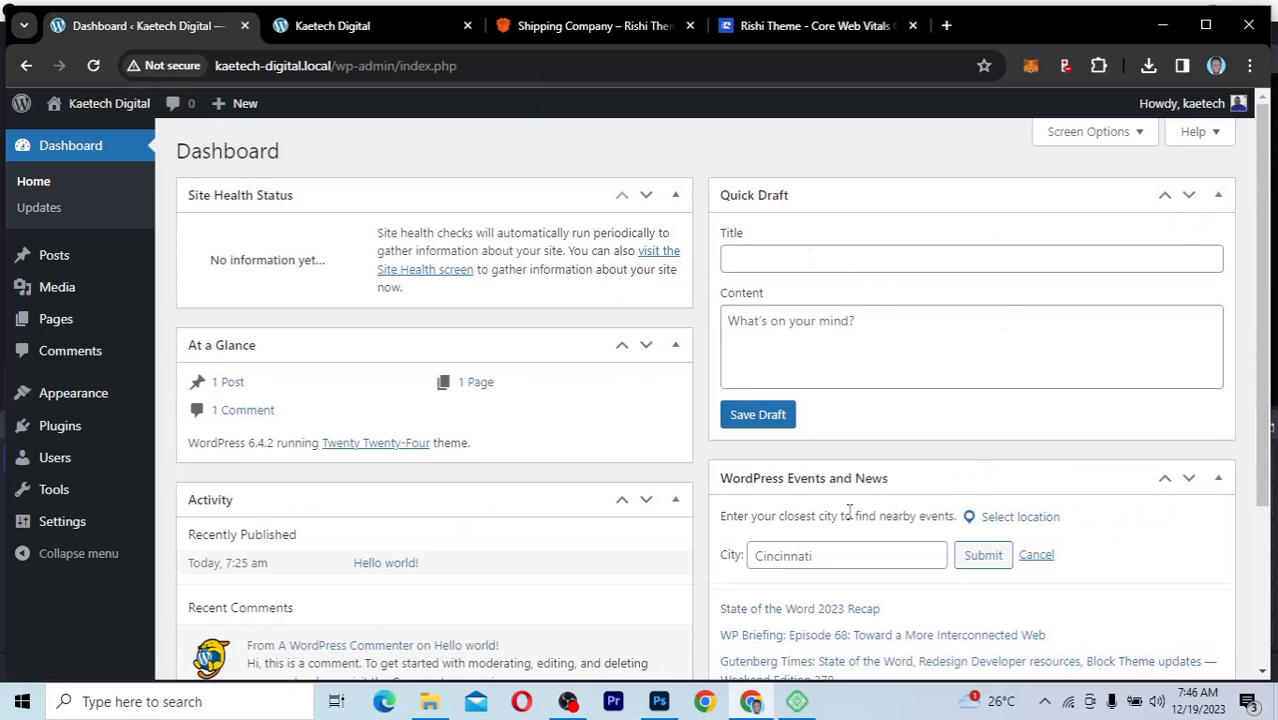
pyautogui.scroll(-3, 735, 547)
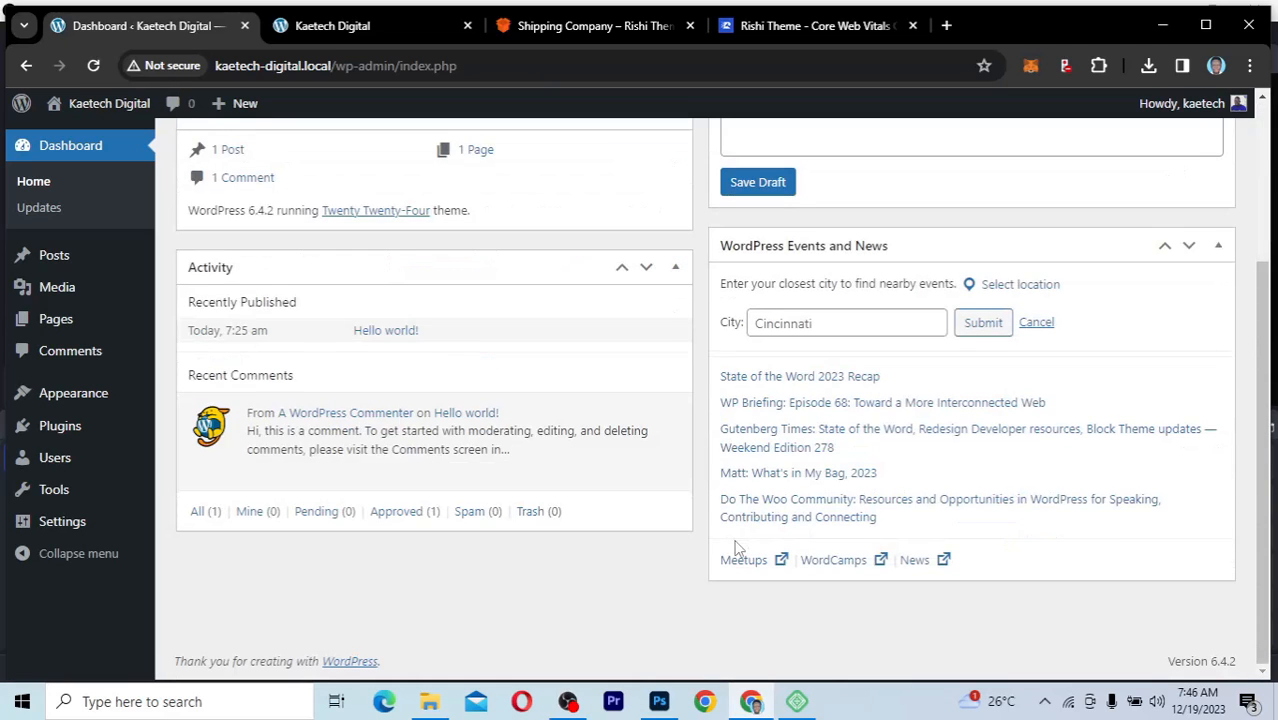
pyautogui.scroll(3, 735, 547)
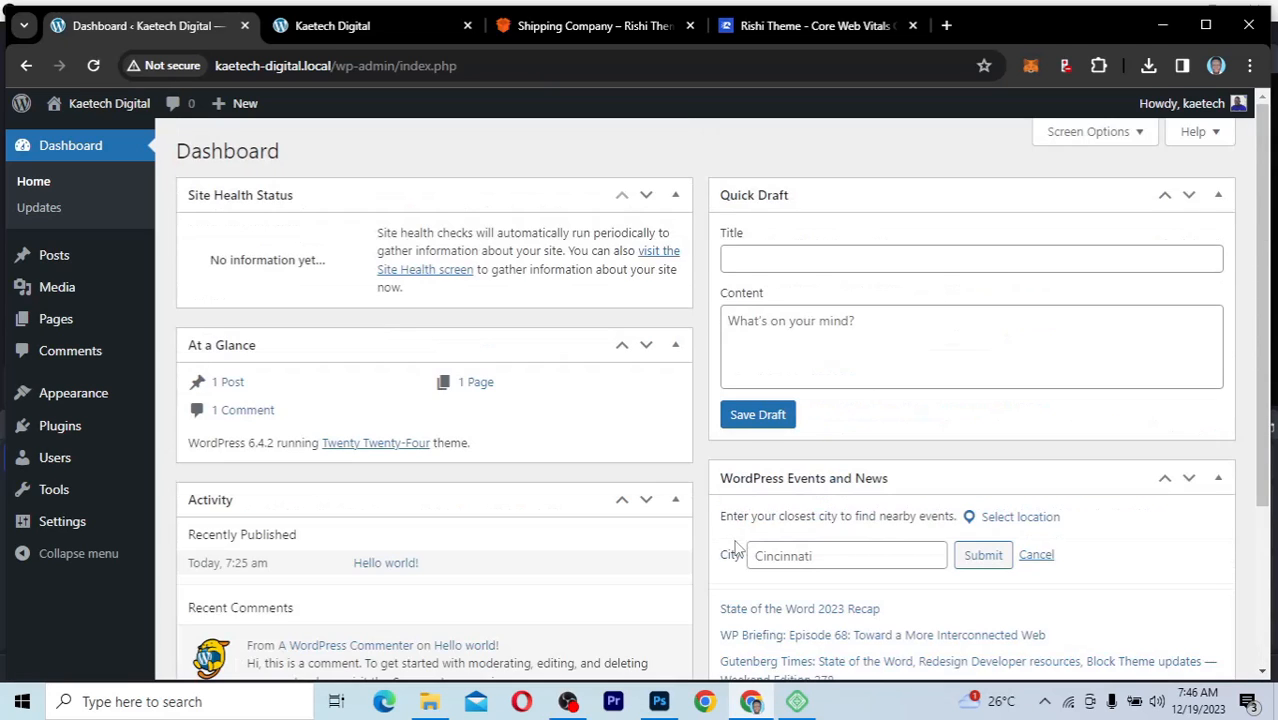
# Step: Hide the Site Health Status, At a Glance, Activity, Quick Draft, and WordPress Events and News boxes from the dashboard
pyautogui.click(1080, 133)
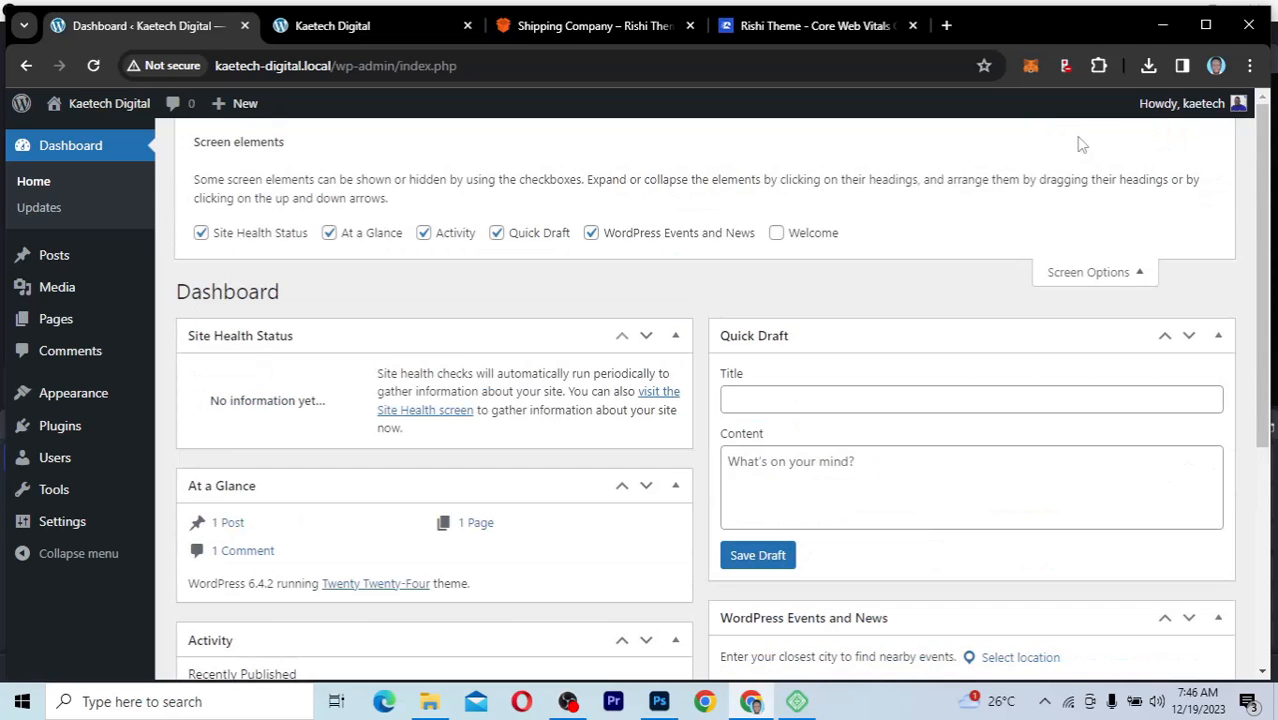
pyautogui.click(201, 233)
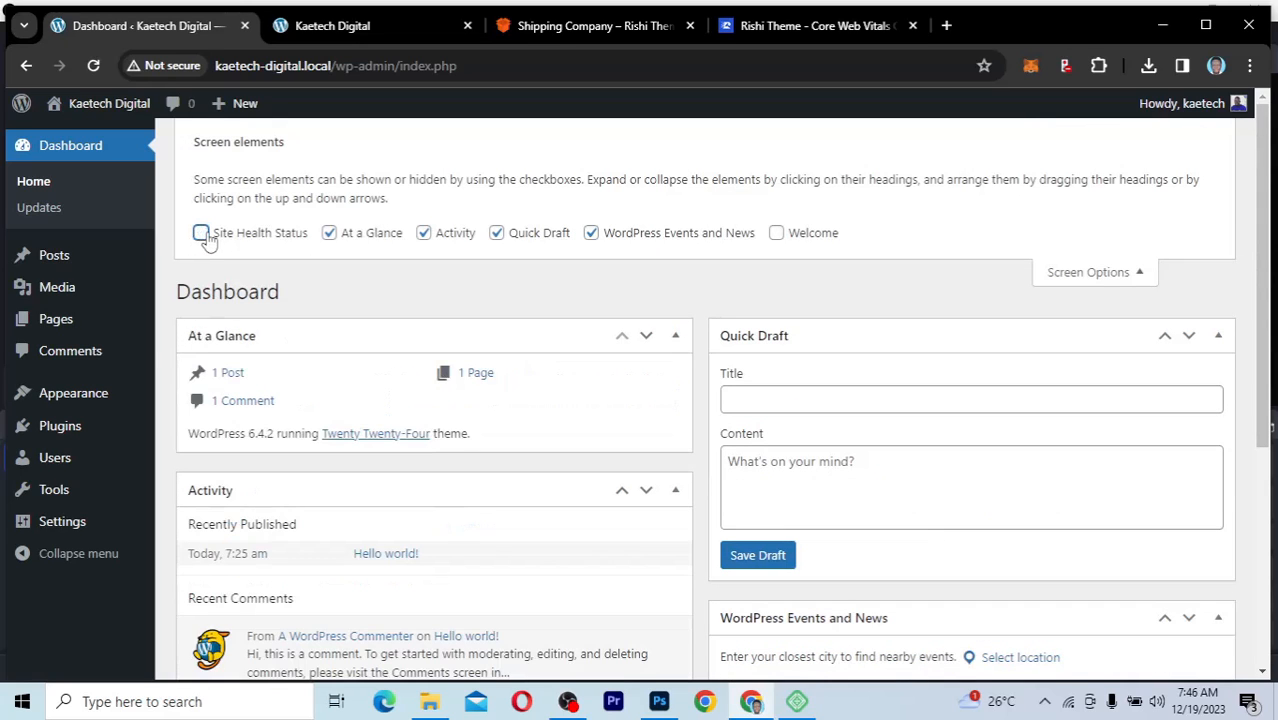
pyautogui.click(329, 233)
pyautogui.click(423, 233)
pyautogui.click(497, 233)
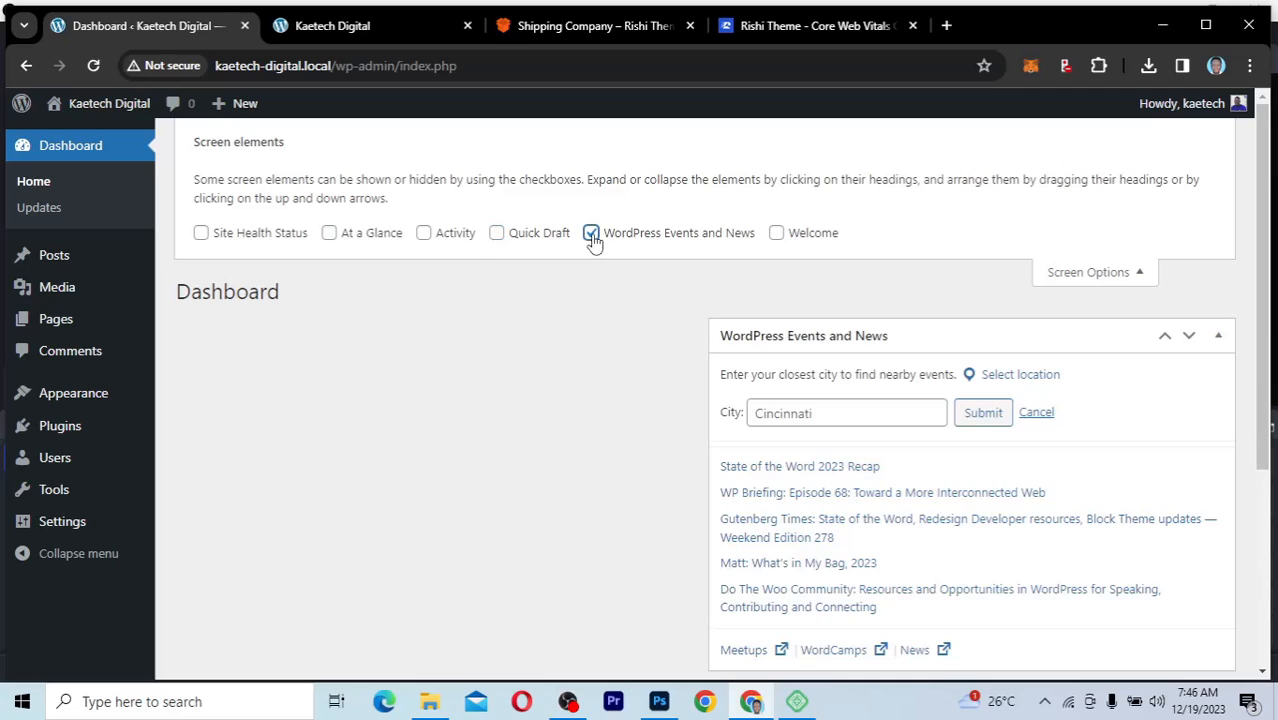
pyautogui.click(591, 235)
pyautogui.click(1105, 273)
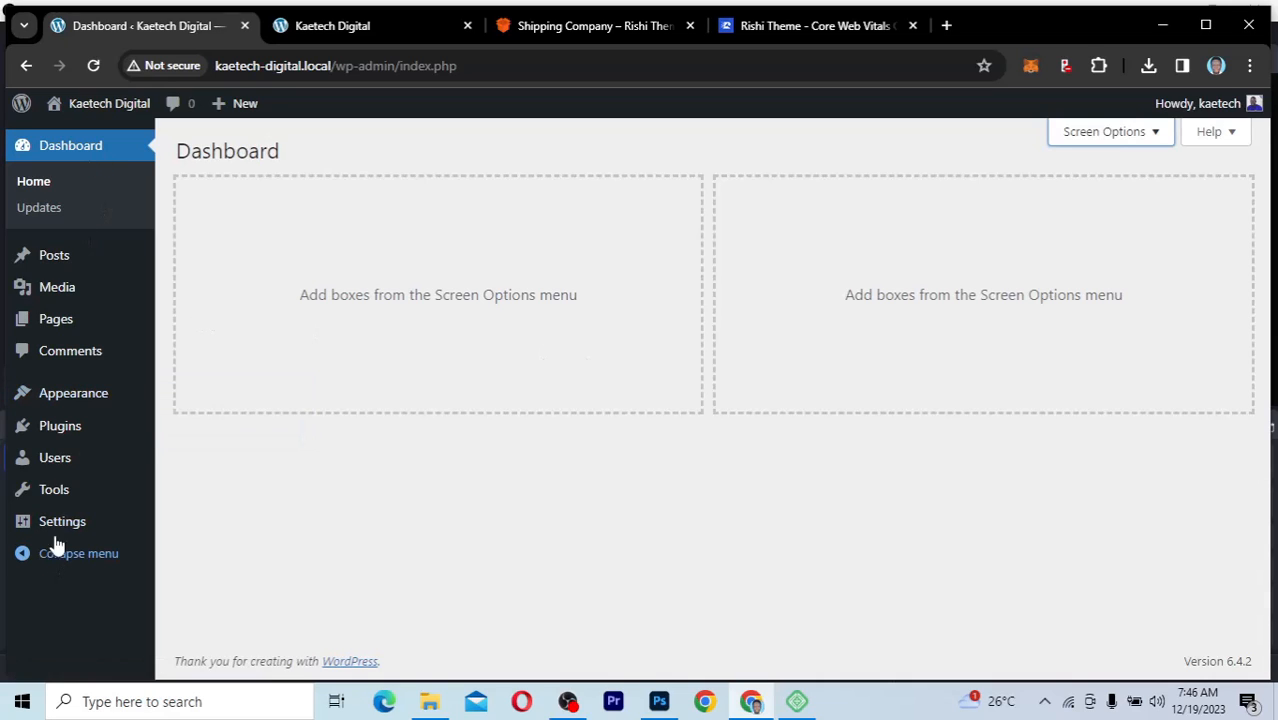
# Step: Review the dashboard's Media and Pages options against the page navigation of the Shipping Company demo, and return to the dashboard
pyautogui.moveTo(62, 428)
pyautogui.moveTo(43, 271)
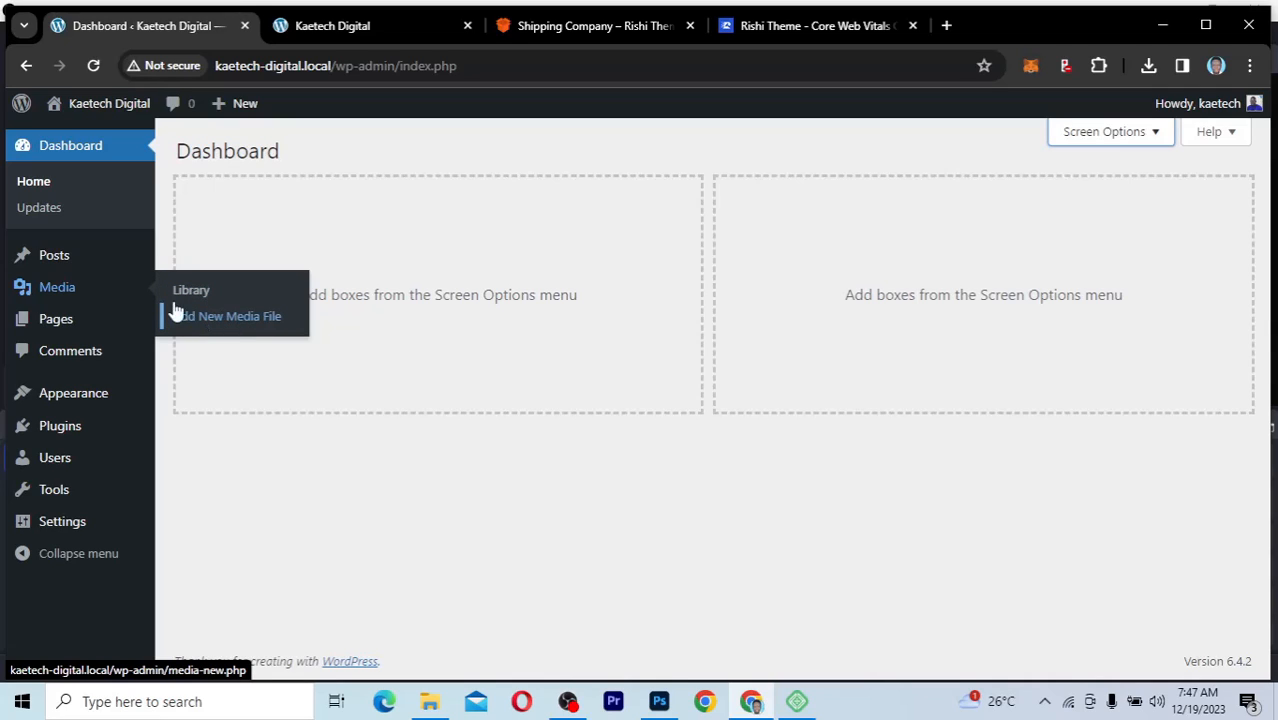
pyautogui.moveTo(45, 336)
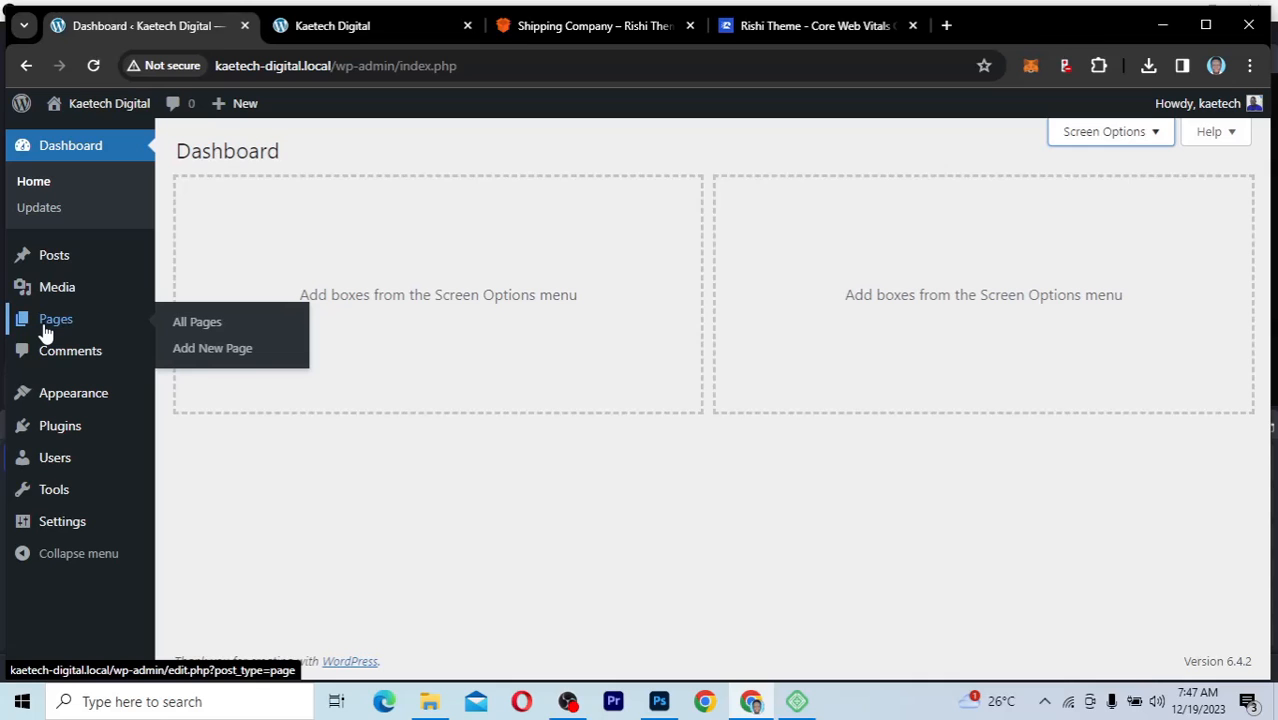
pyautogui.click(563, 24)
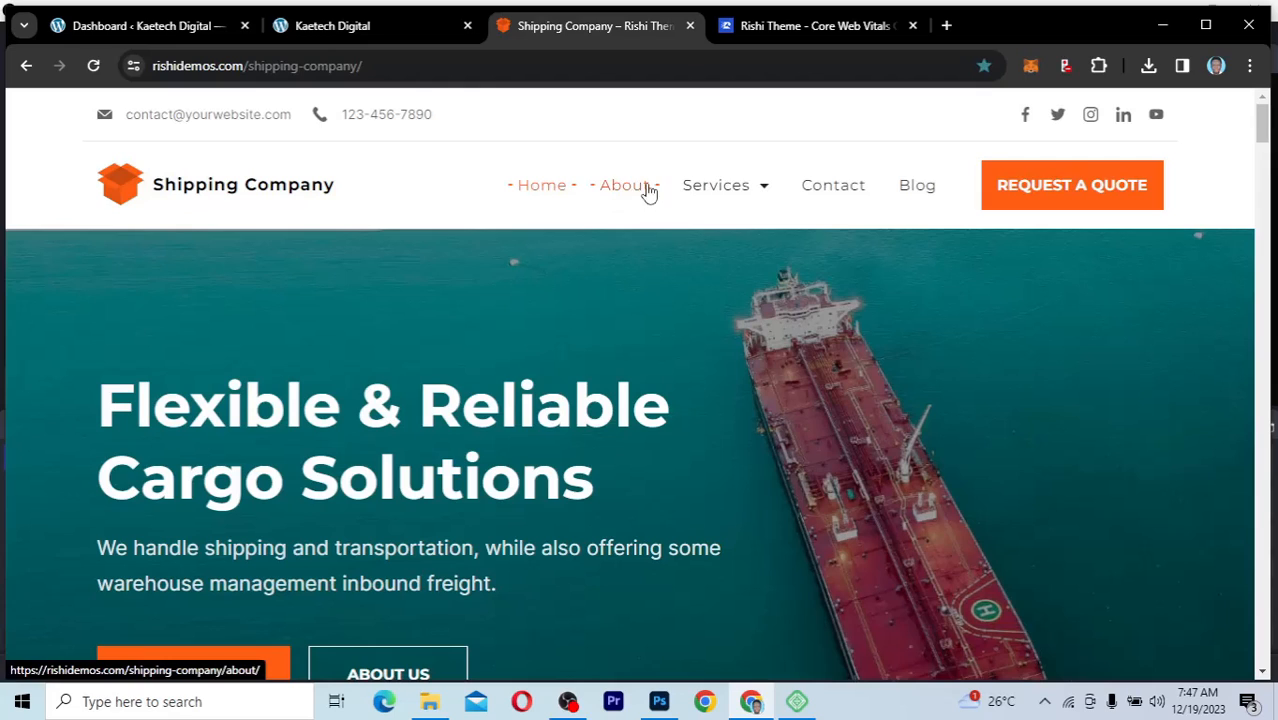
pyautogui.moveTo(702, 194)
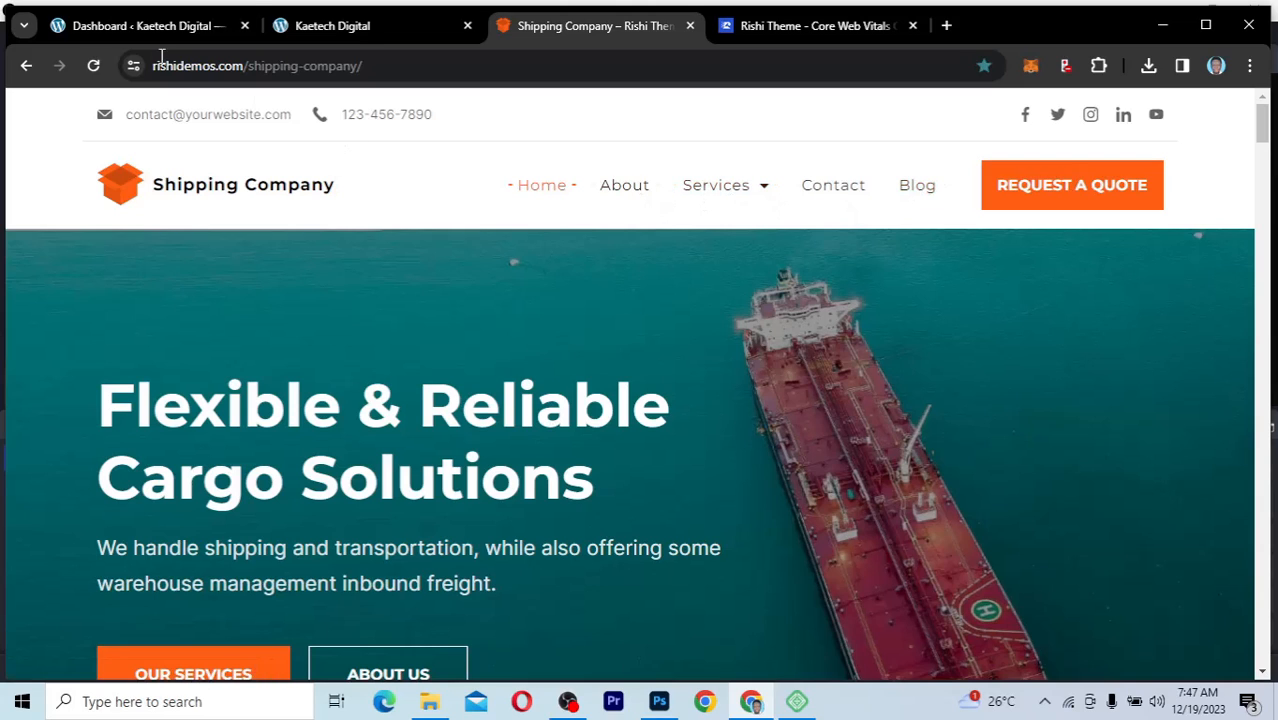
pyautogui.click(148, 26)
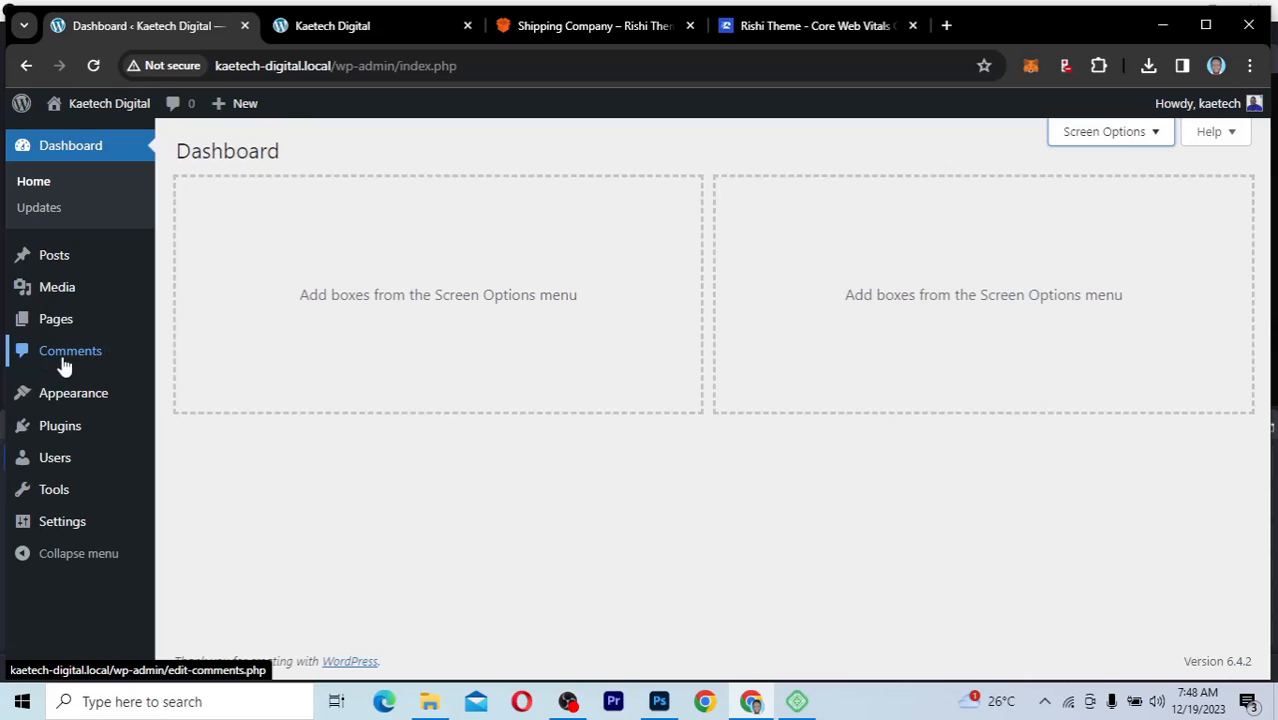
# Step: Review the Appearance and Plugins options and examine the Shipping Company demo's home page down to its contact form, returning to the dashboard
pyautogui.moveTo(69, 405)
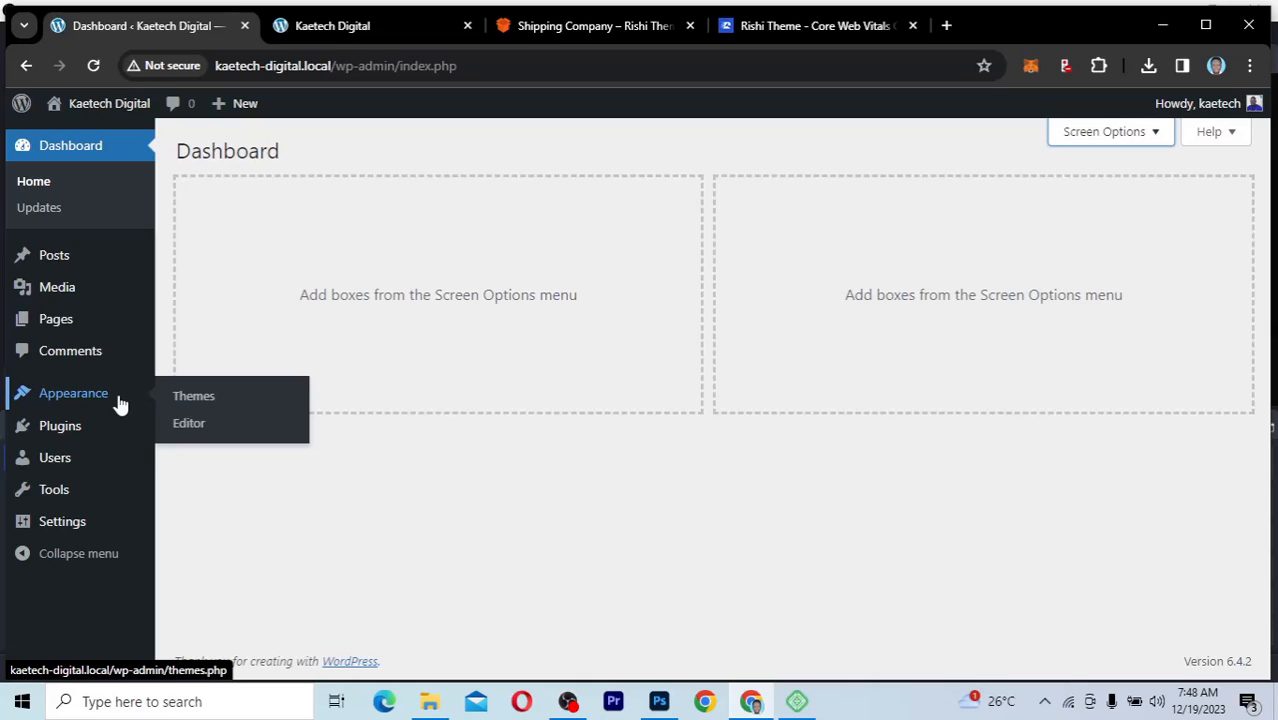
pyautogui.moveTo(57, 437)
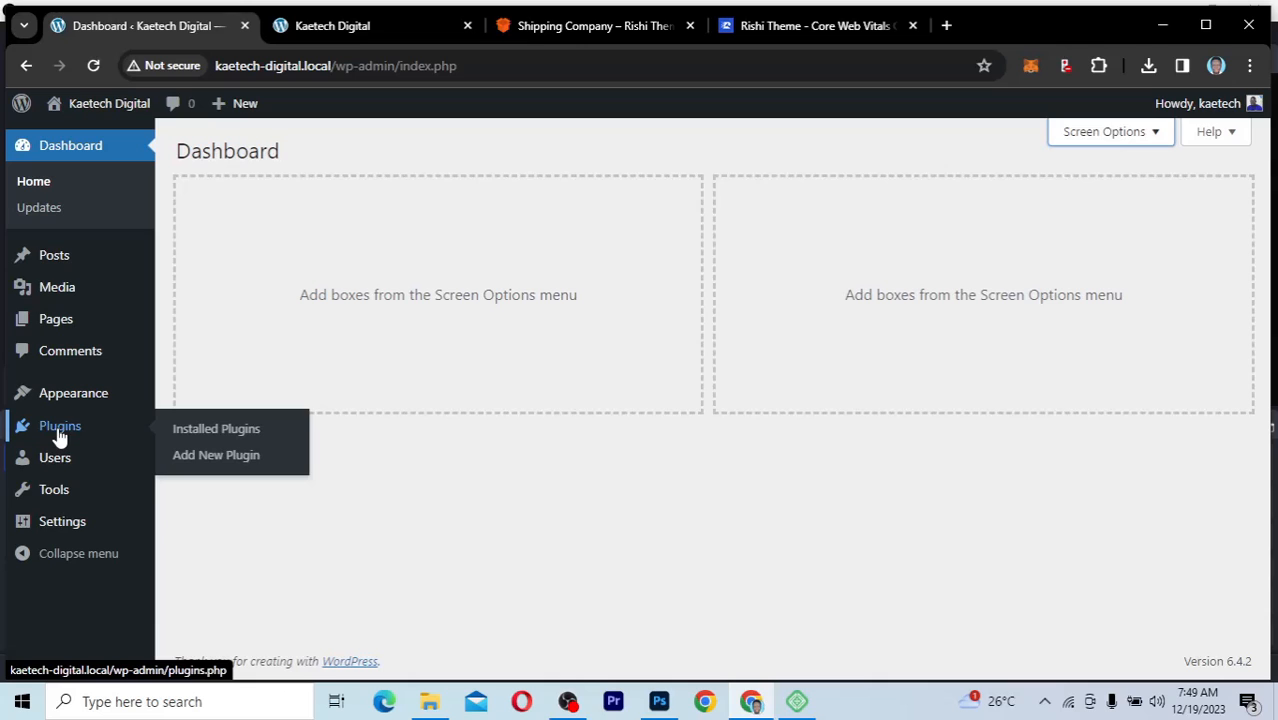
pyautogui.click(566, 22)
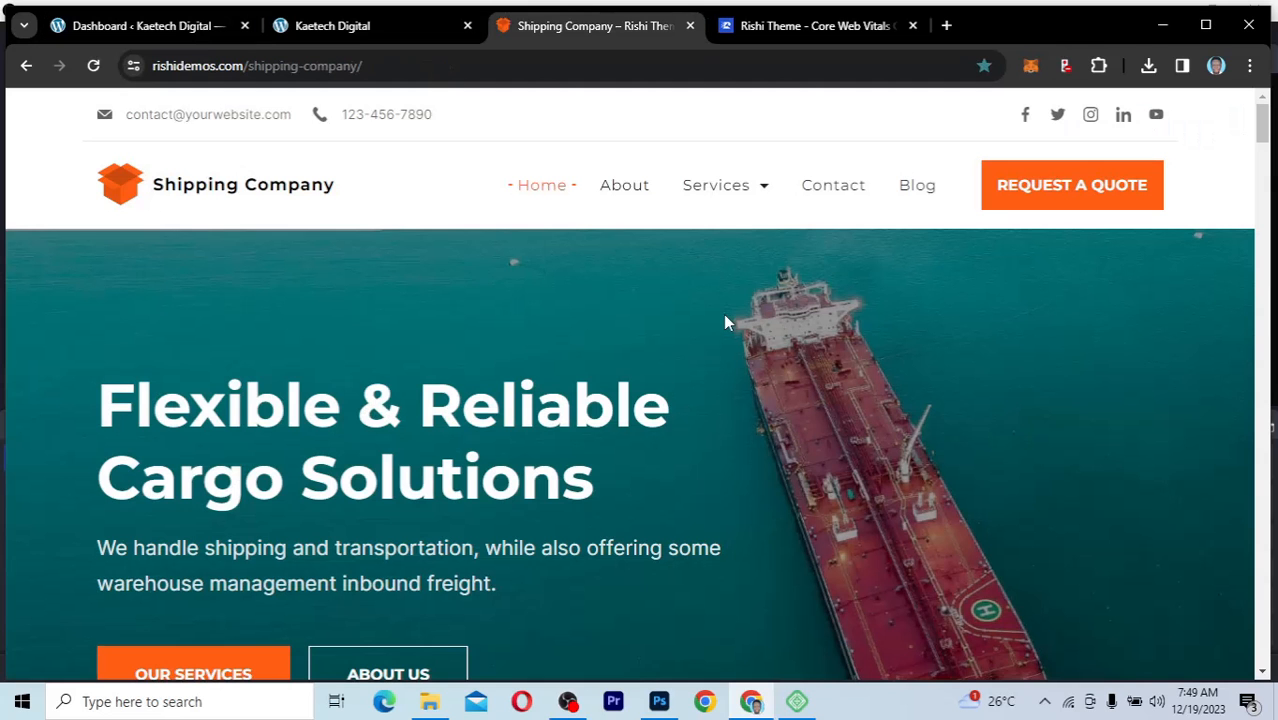
pyautogui.click(1050, 198)
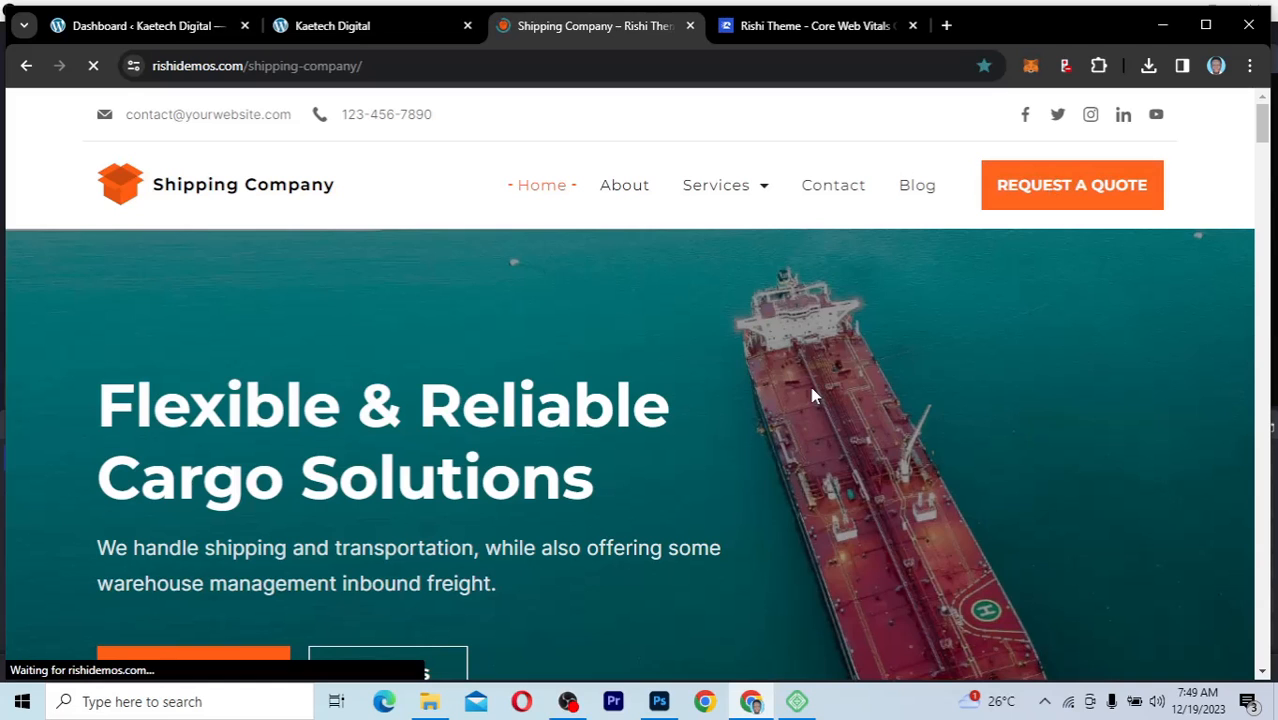
pyautogui.scroll(-10, 815, 396)
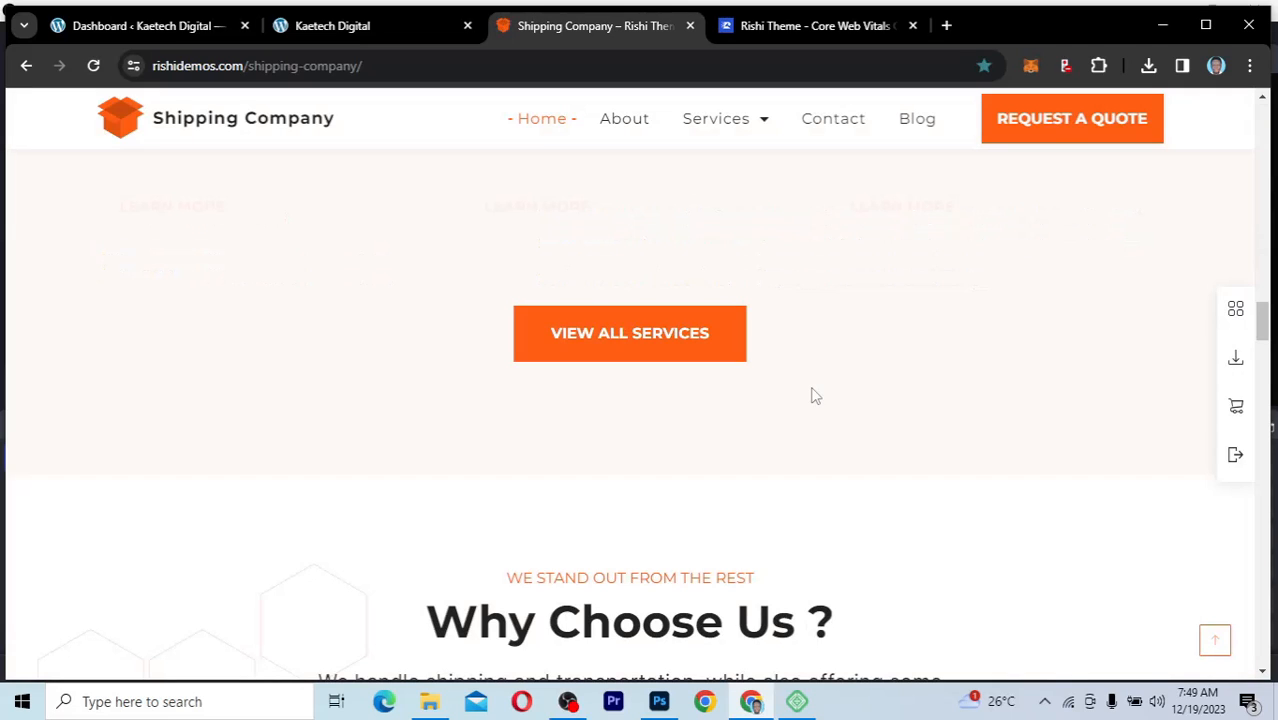
pyautogui.scroll(-7, 815, 396)
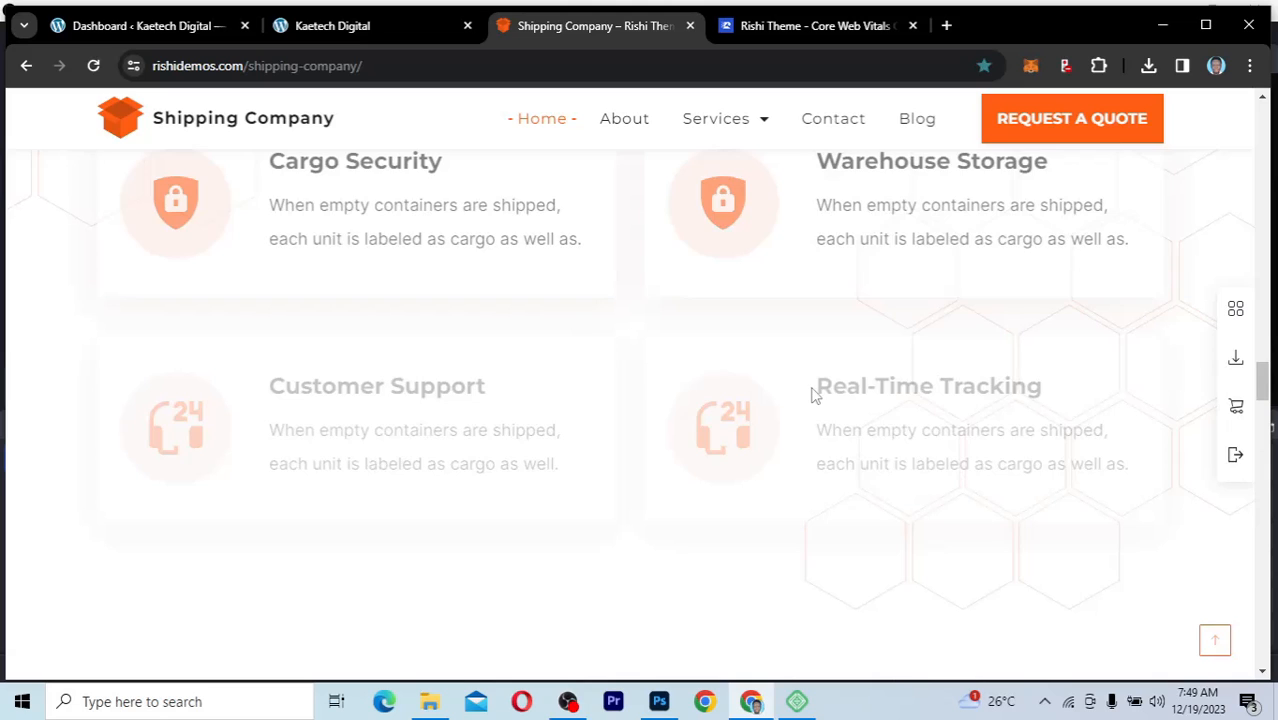
pyautogui.scroll(-14, 812, 390)
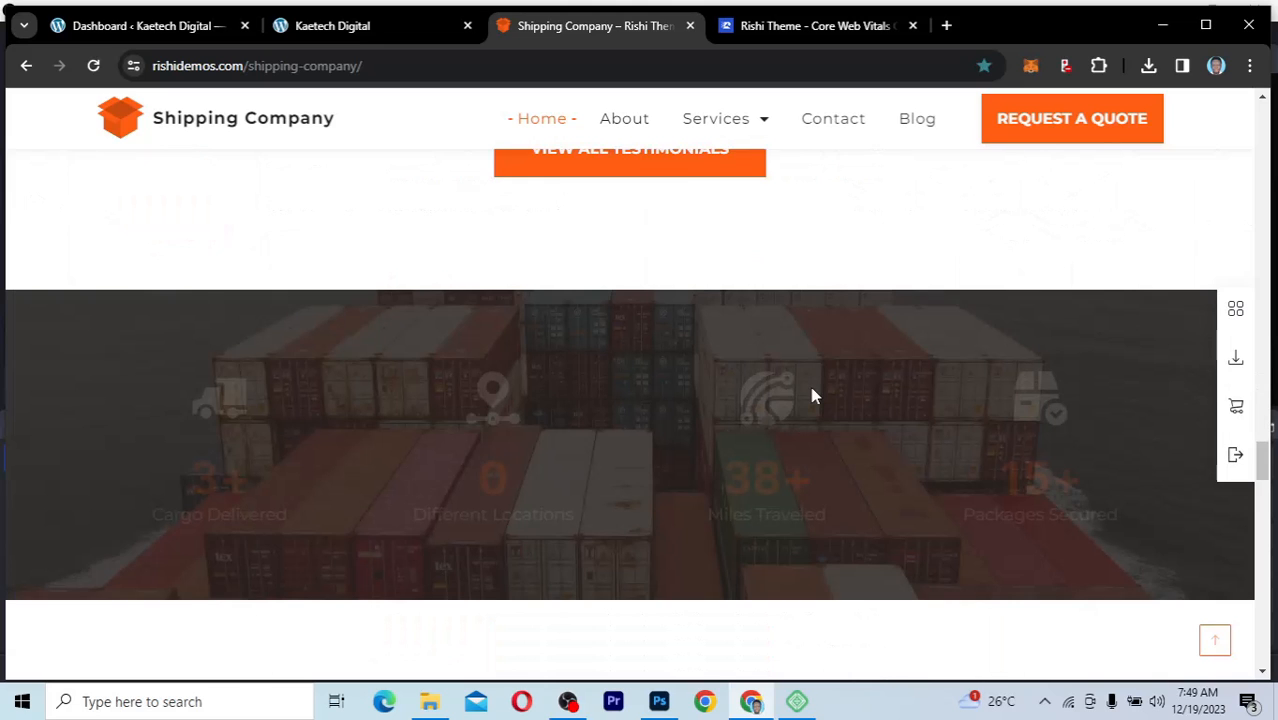
pyautogui.scroll(-8, 812, 396)
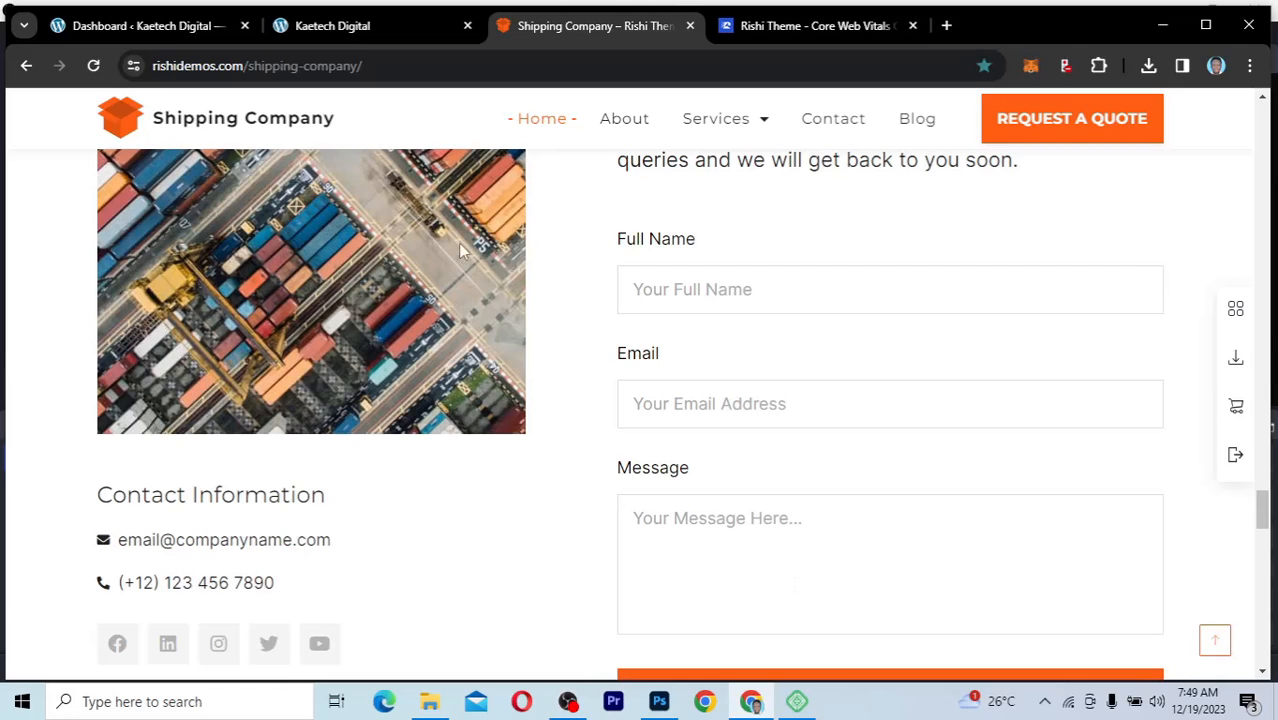
pyautogui.click(140, 25)
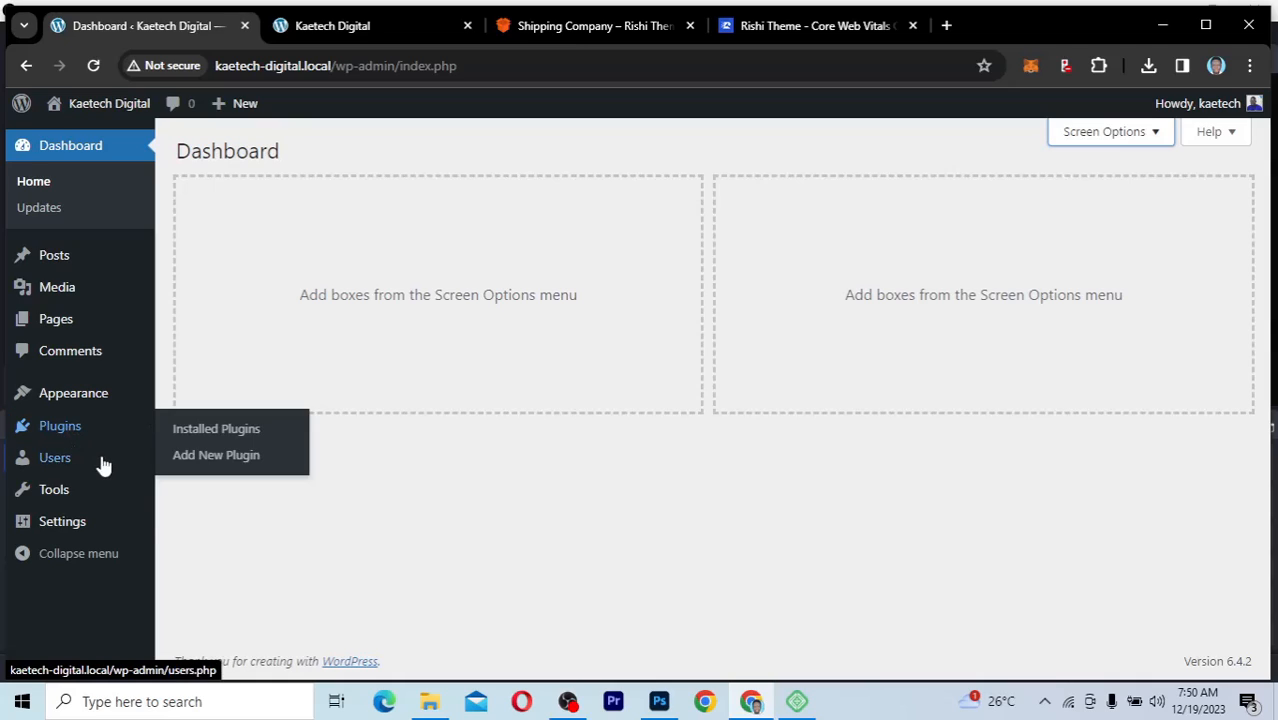
# Step: Change the site title to "Kaetech Shipping" in the General Settings
pyautogui.moveTo(48, 465)
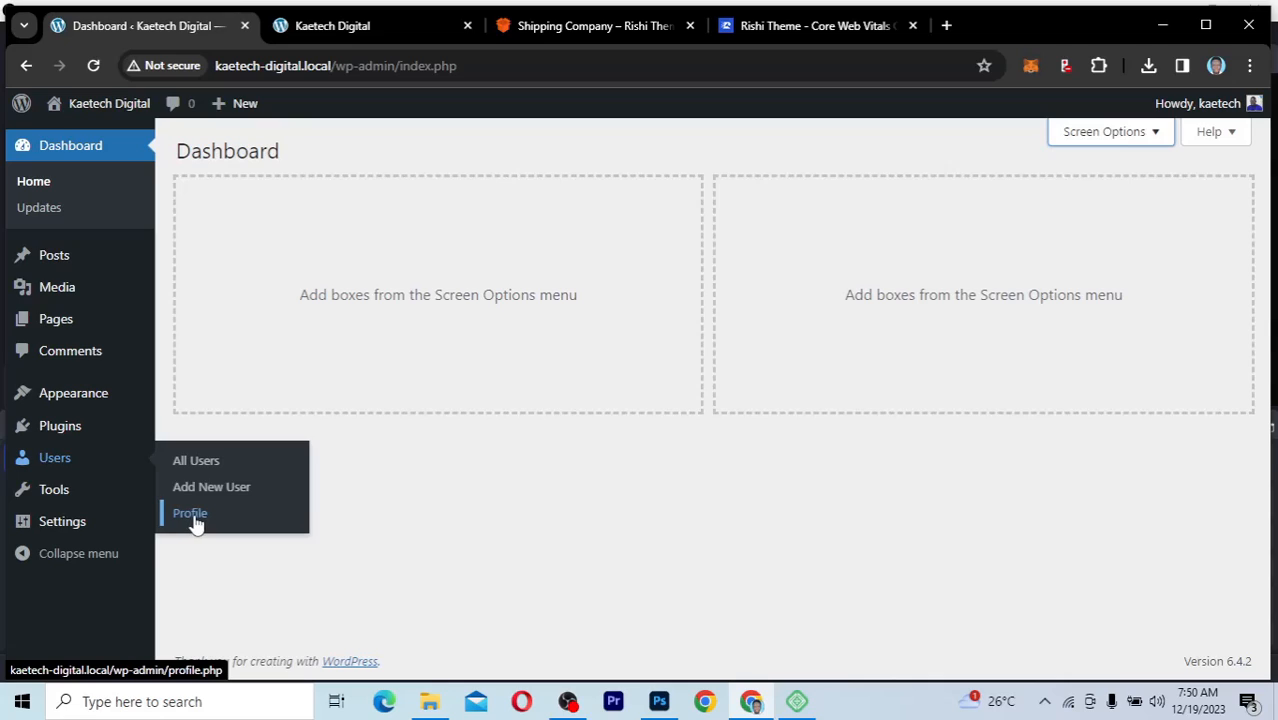
pyautogui.moveTo(54, 500)
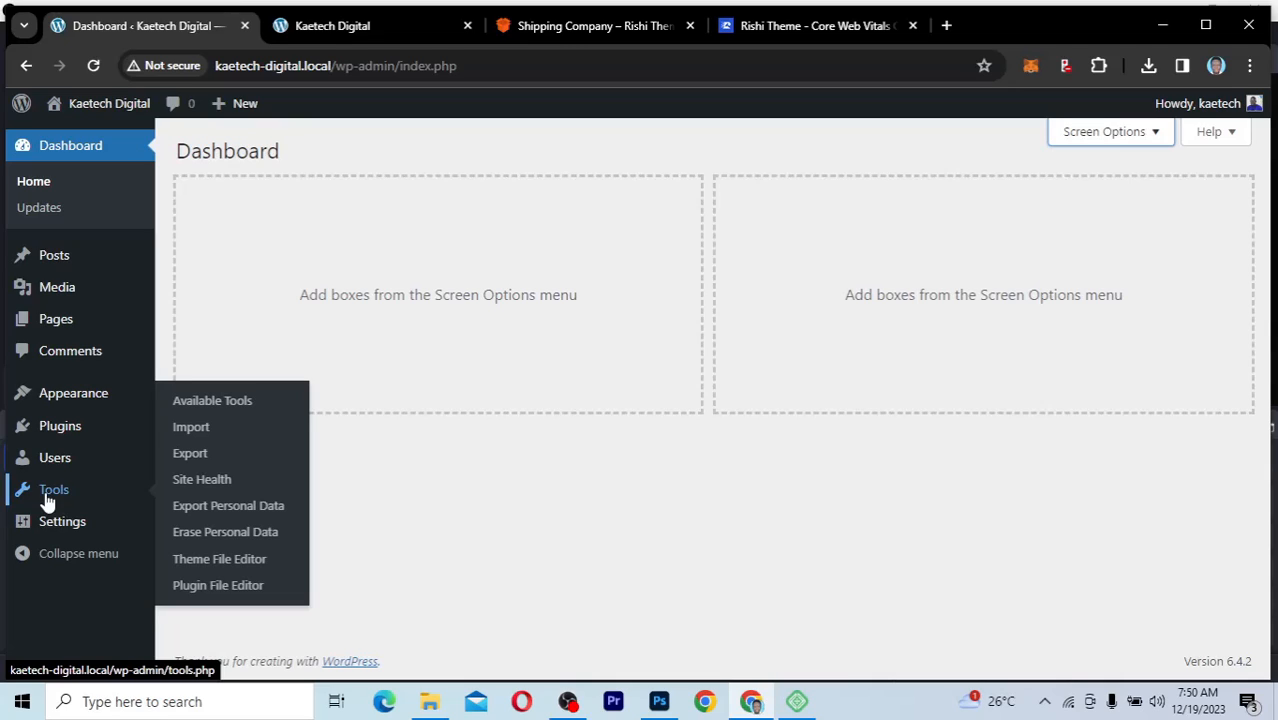
pyautogui.moveTo(68, 530)
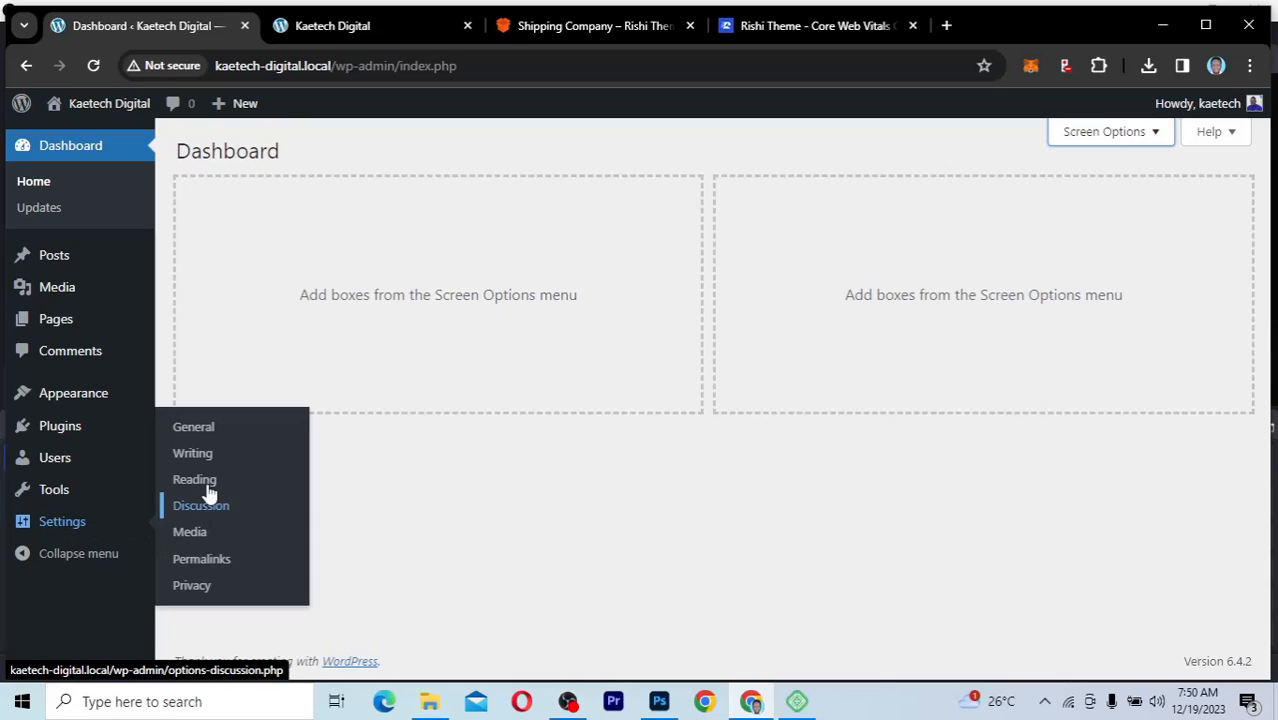
pyautogui.click(195, 436)
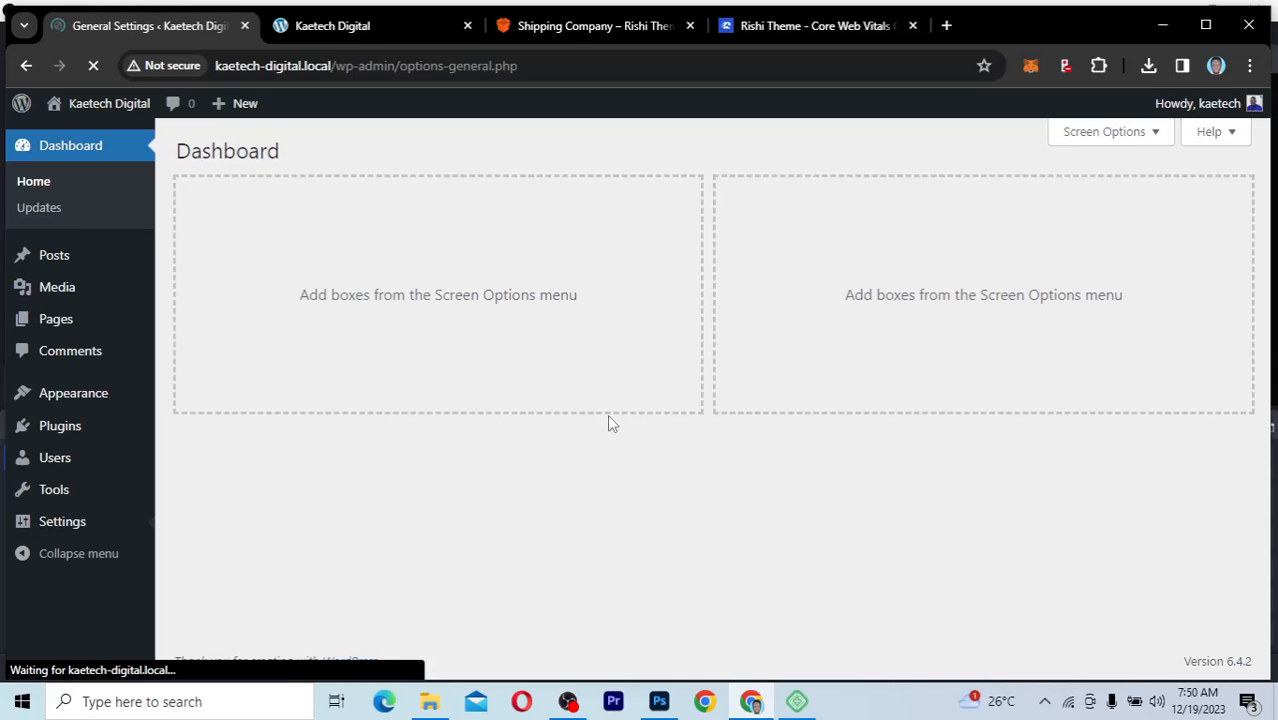
pyautogui.moveTo(500, 203); pyautogui.dragTo(442, 204)
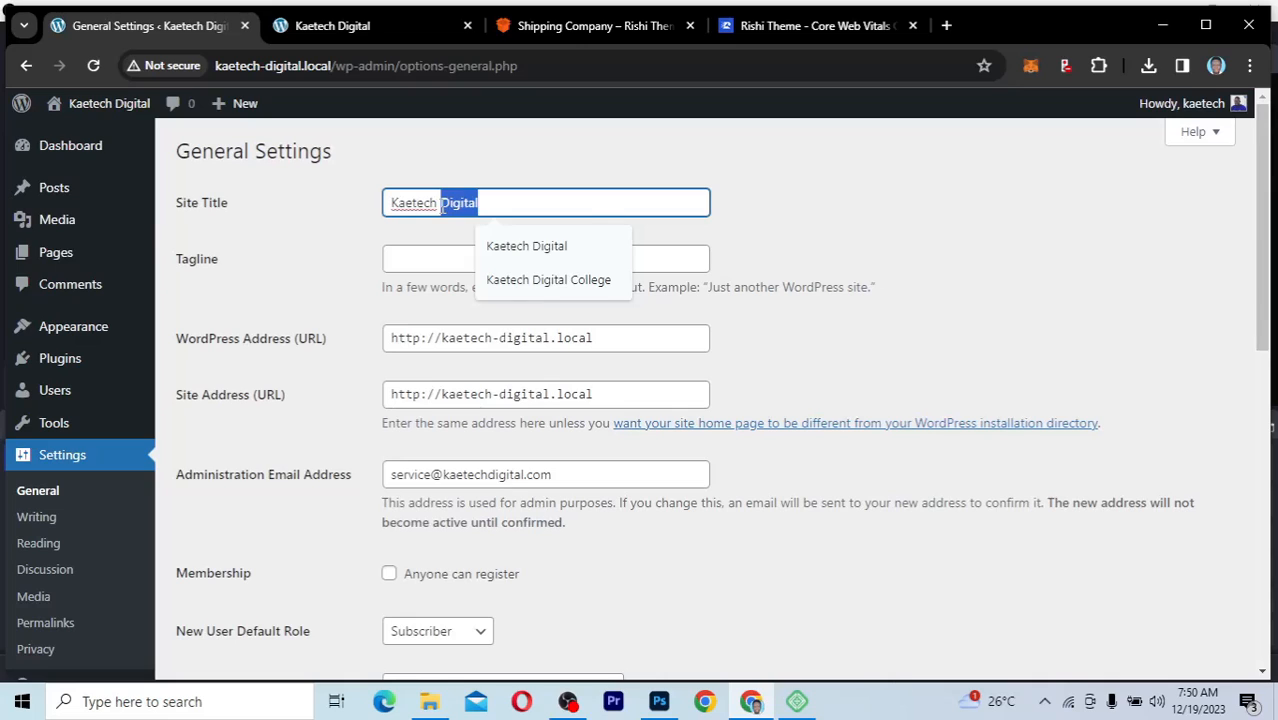
pyautogui.write('Shipping')
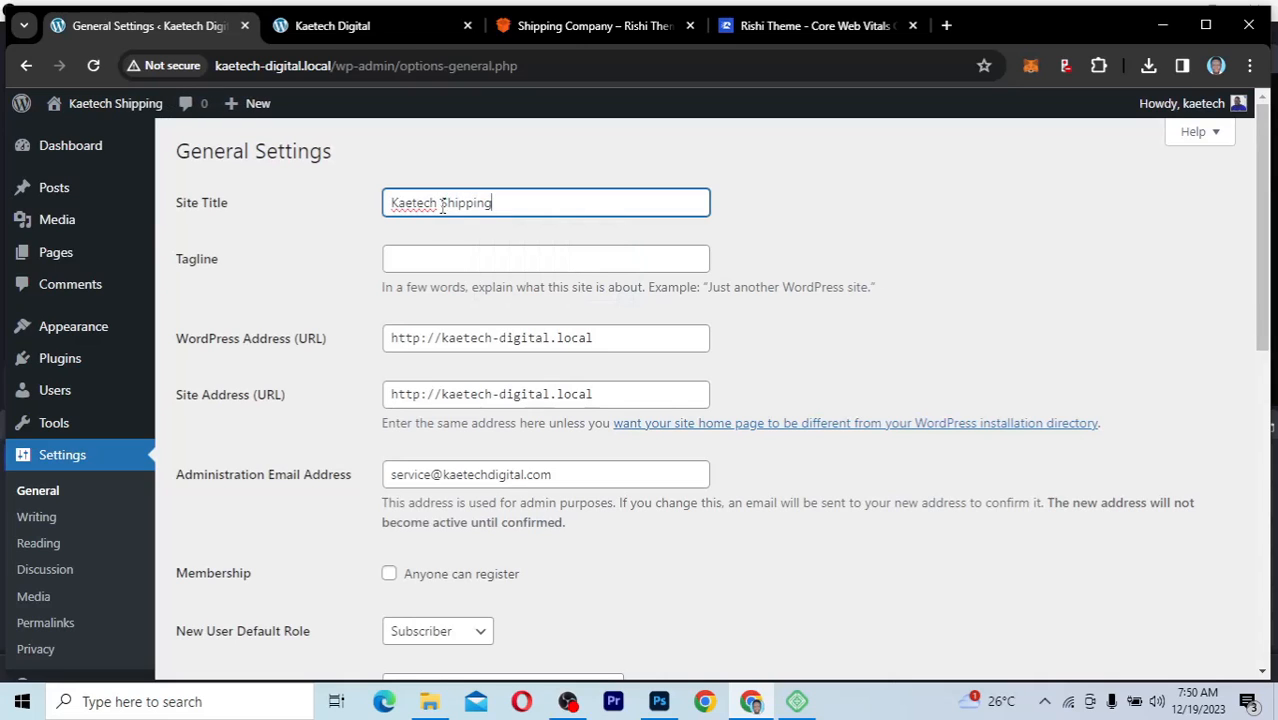
# Step: Set the site's tagline to "Ship to everywhere"
pyautogui.click(450, 262)
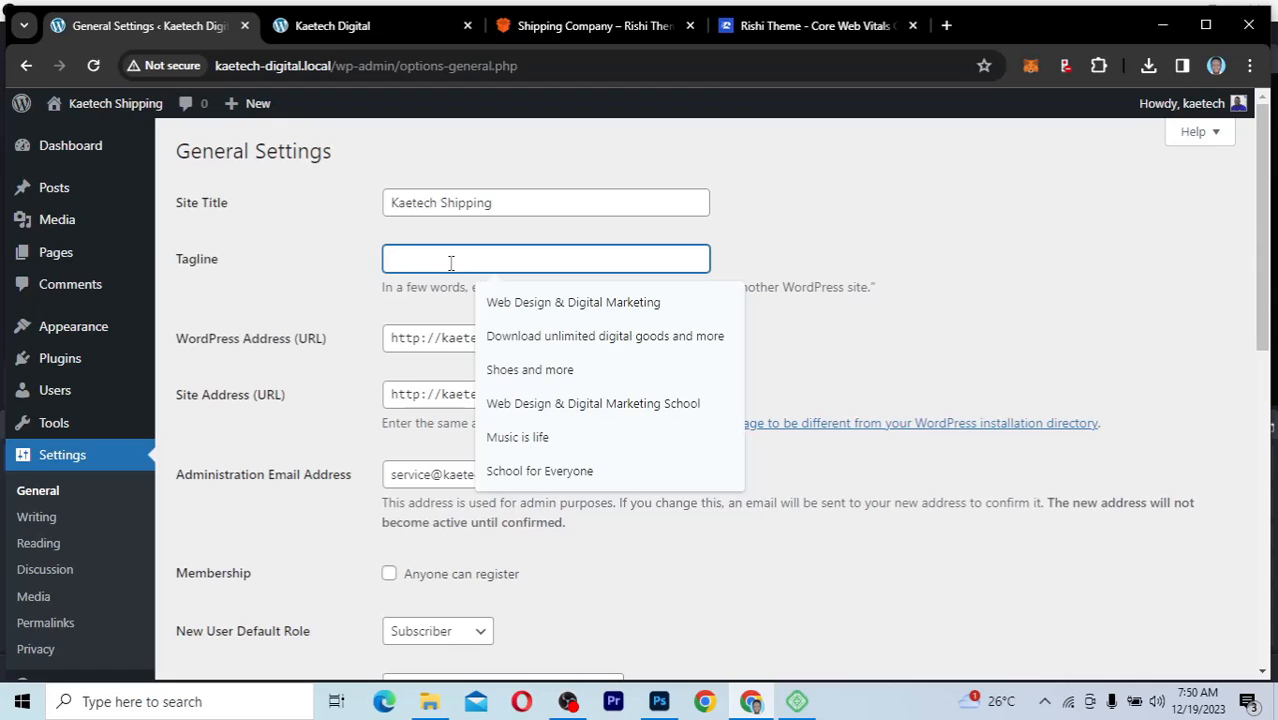
pyautogui.write('Shi')
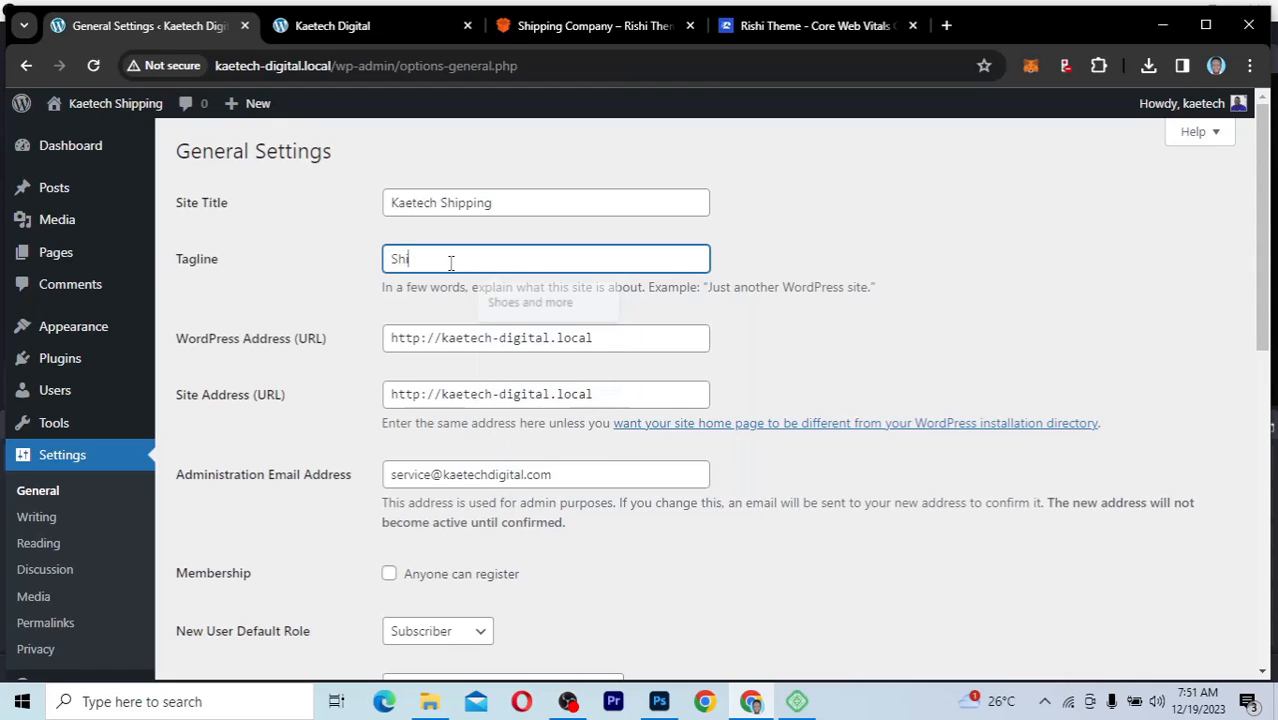
pyautogui.write('p to ev')
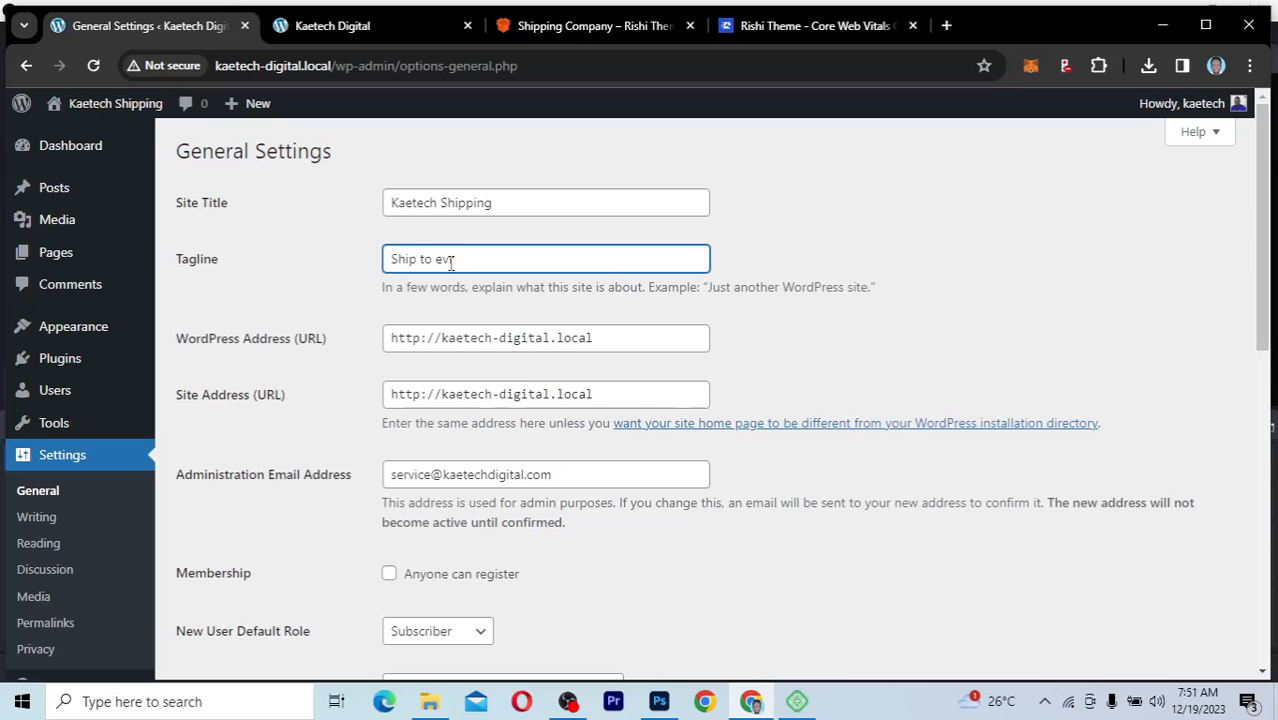
pyautogui.write('r')
pyautogui.press('BackSpace')
pyautogui.write('erywhere')
# Step: Examine the remaining General Settings and check the Live Link option for the Kaetech Digital site in Local before returning to WordPress
pyautogui.scroll(-2, 812, 480)
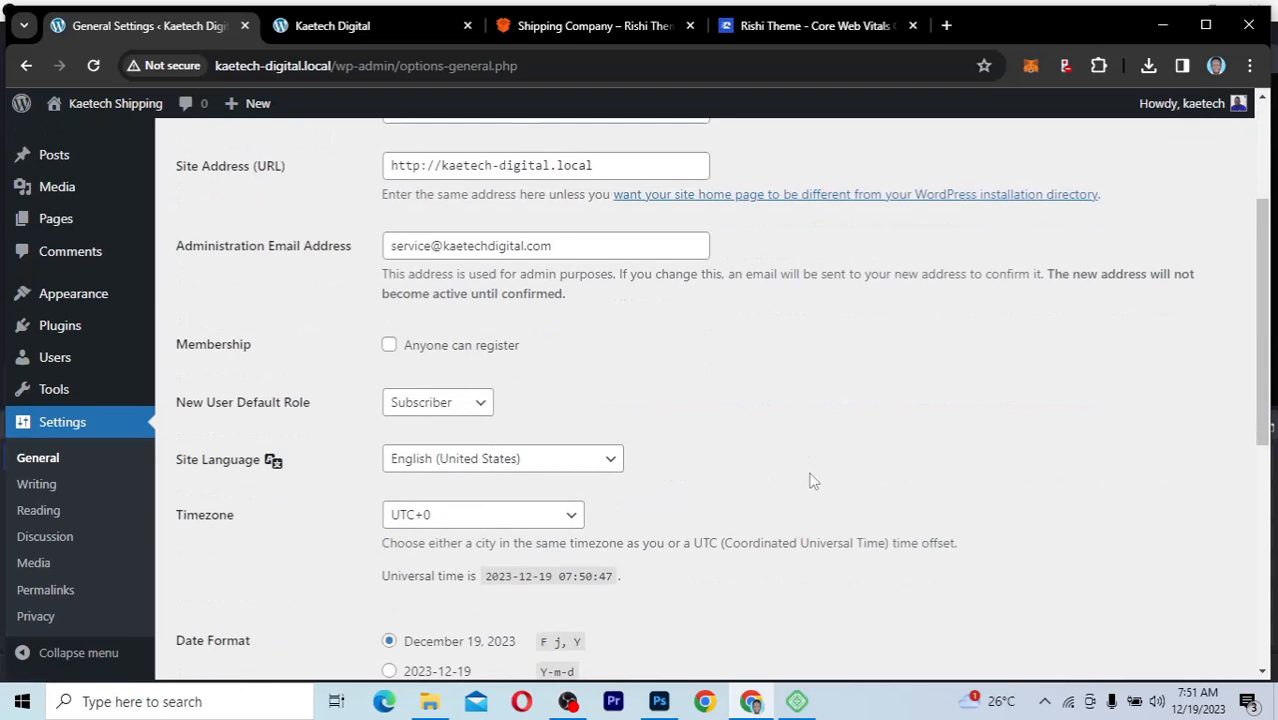
pyautogui.scroll(1, 812, 480)
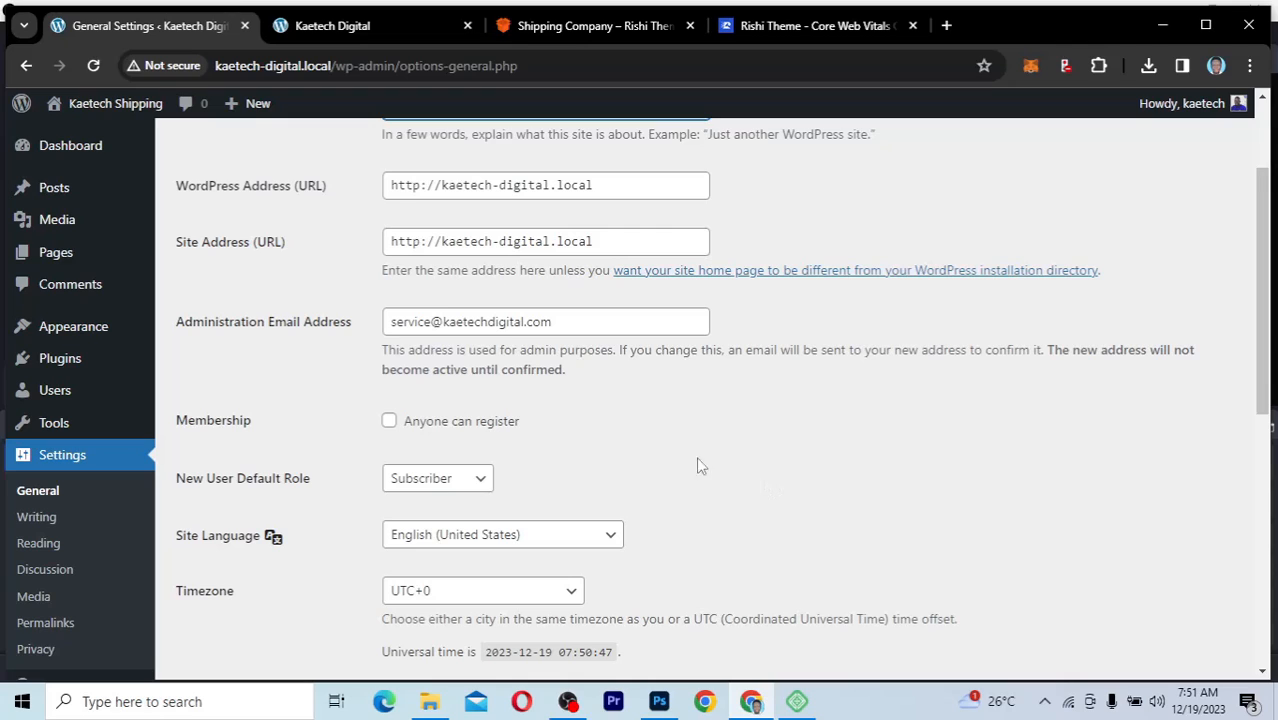
pyautogui.click(797, 703)
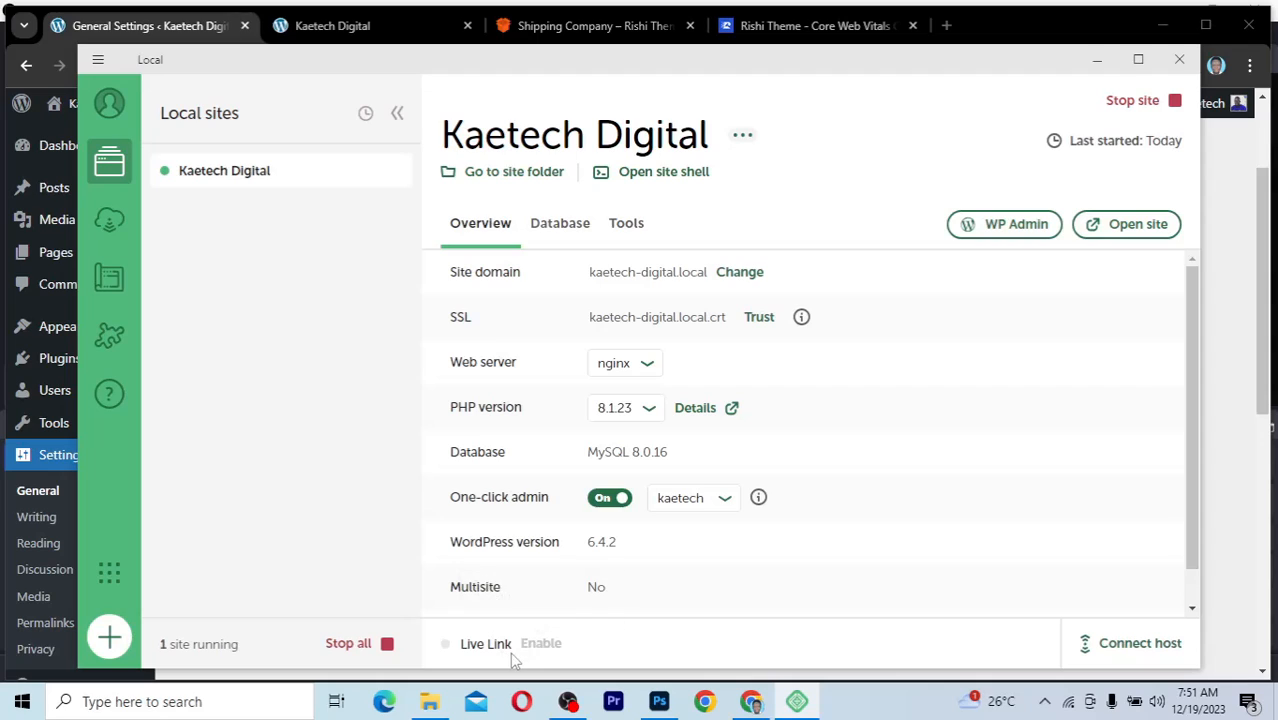
pyautogui.moveTo(533, 651)
pyautogui.click(1225, 488)
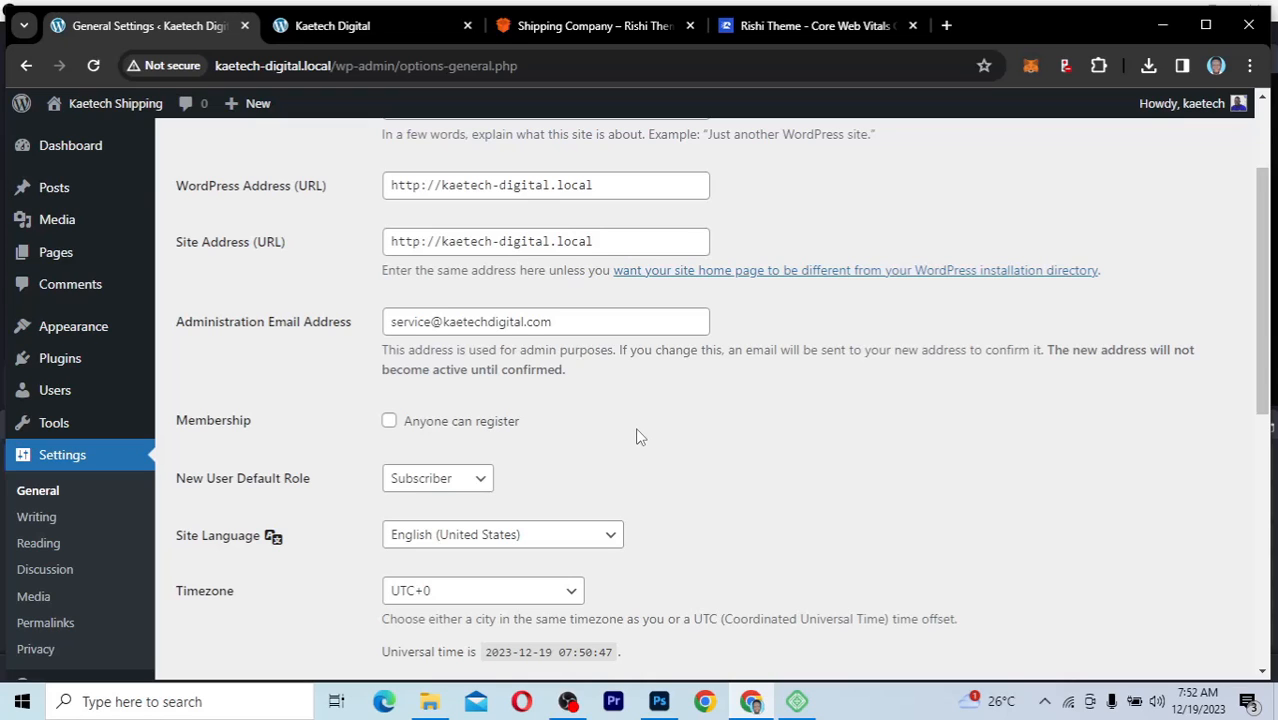
pyautogui.scroll(-1, 590, 479)
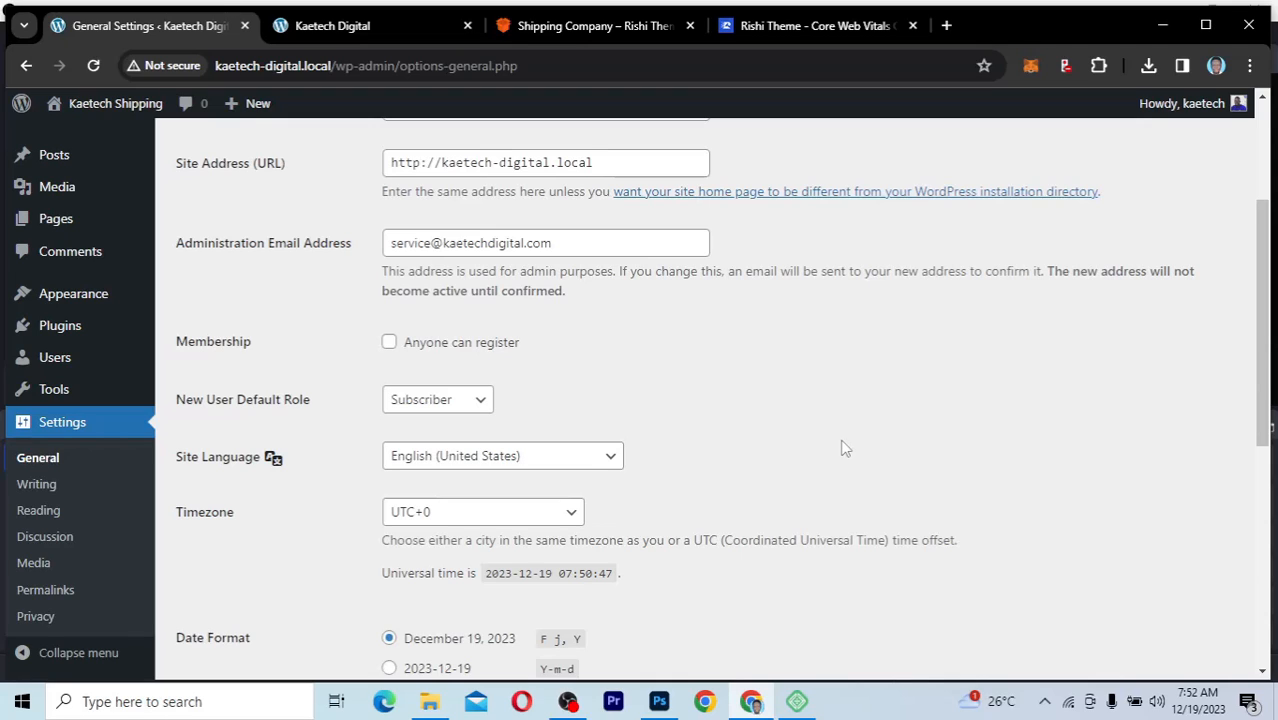
# Step: Review the available roles for New User Default Role and choose Subscriber
pyautogui.scroll(-3, 845, 448)
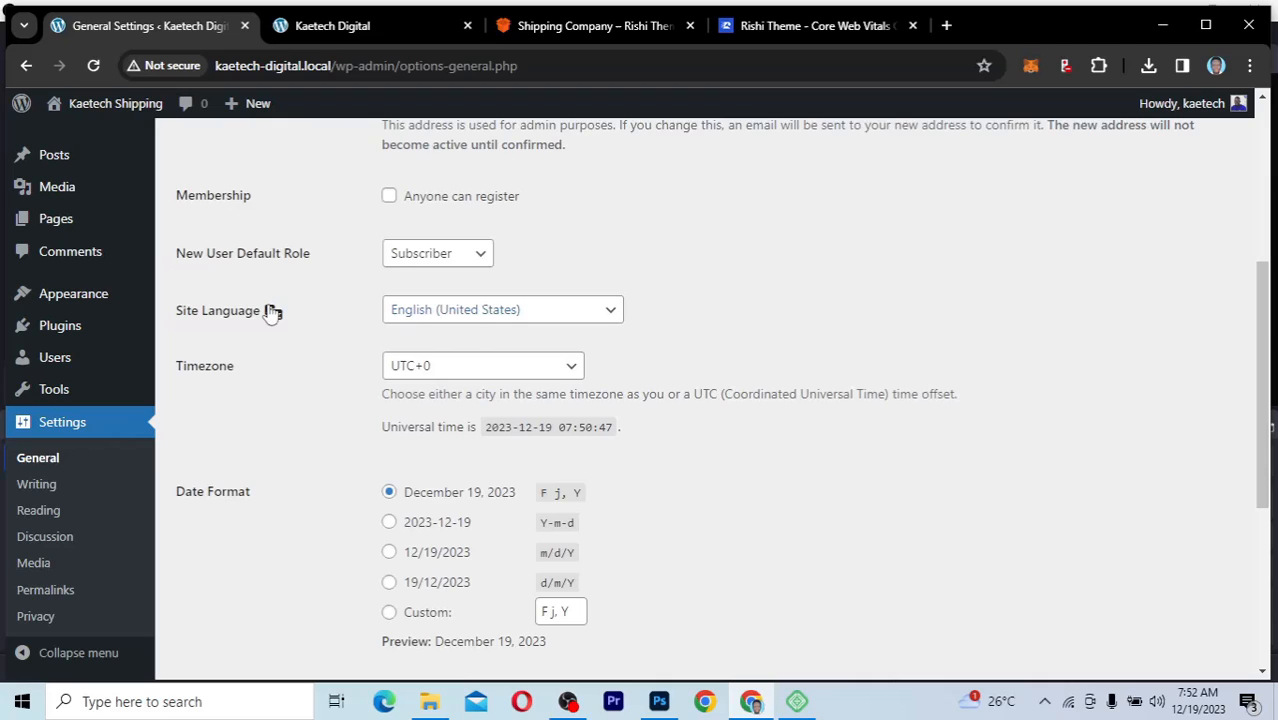
pyautogui.click(484, 262)
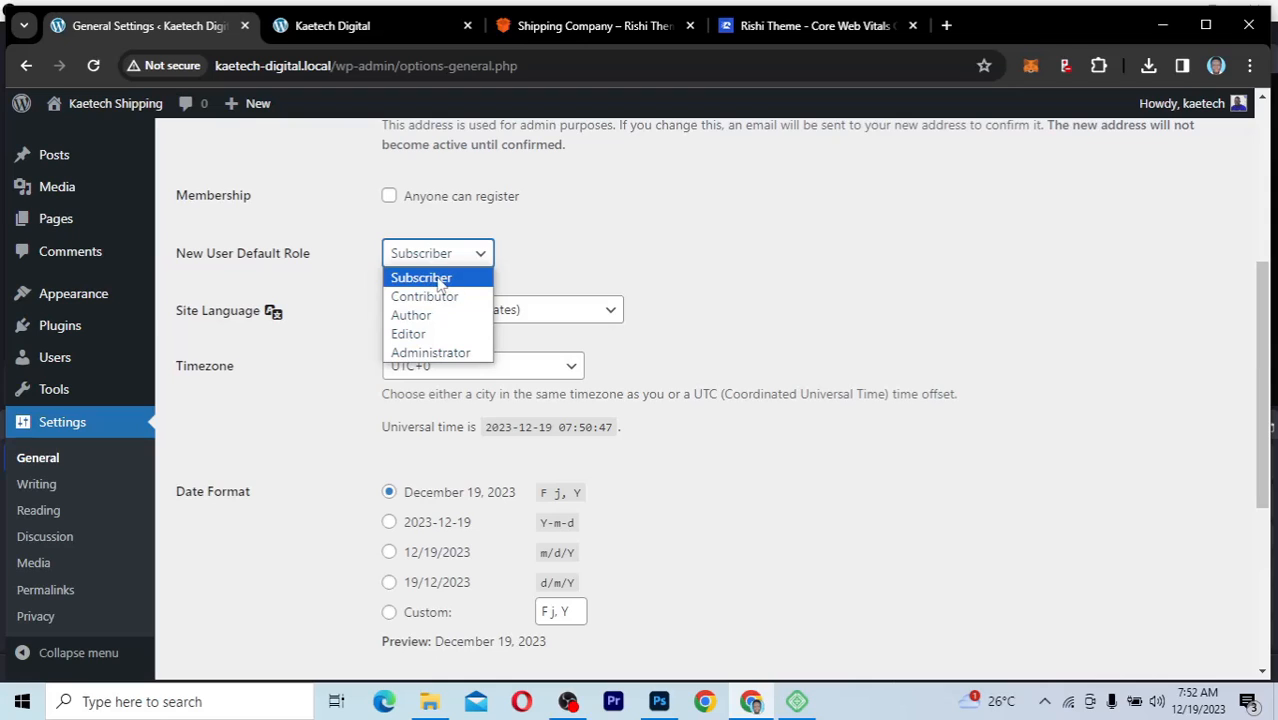
pyautogui.click(428, 279)
pyautogui.click(434, 256)
pyautogui.click(489, 280)
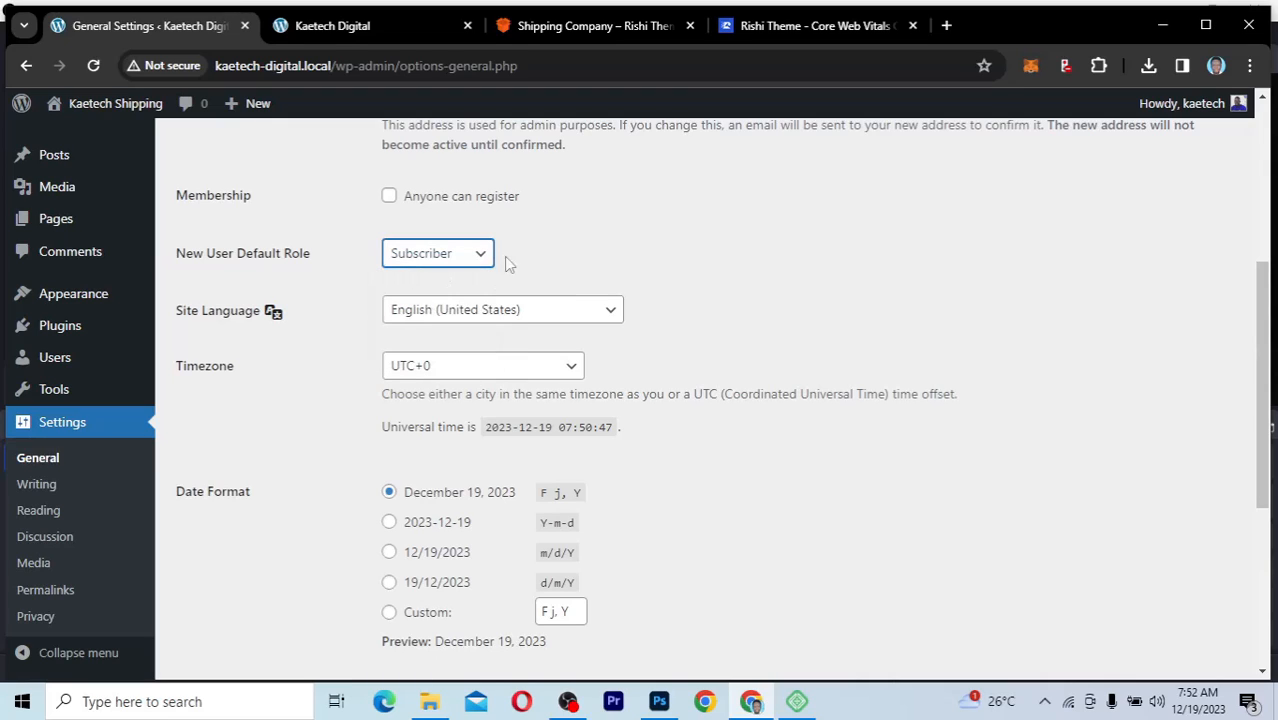
pyautogui.click(871, 363)
# Step: Review the timezone, date, time and week-start options, and save the General Settings
pyautogui.scroll(-2, 871, 368)
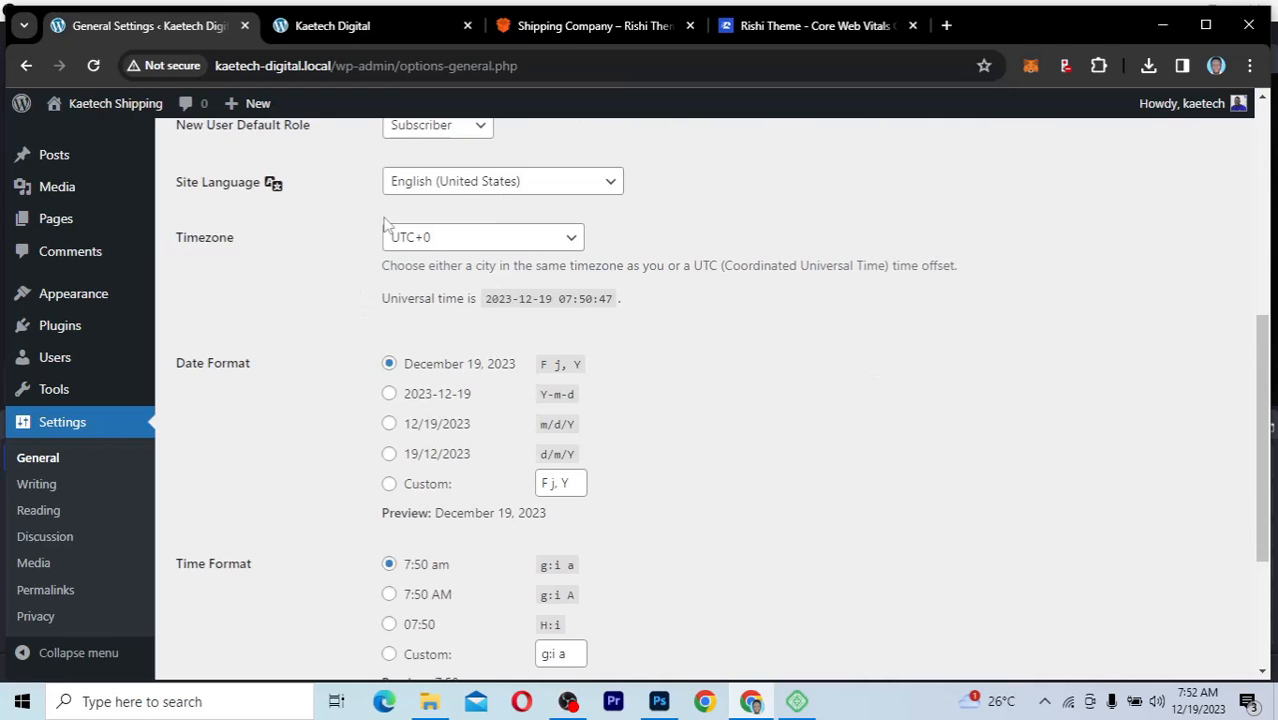
pyautogui.scroll(-4, 321, 484)
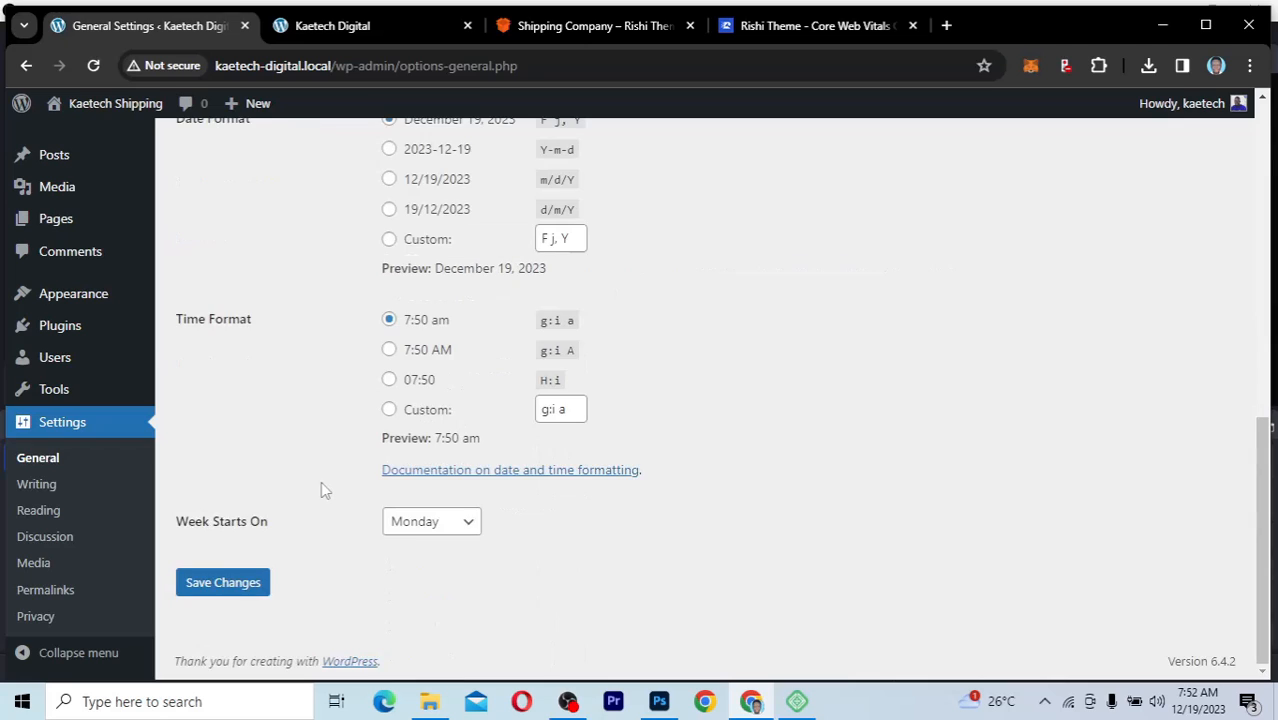
pyautogui.scroll(3, 321, 484)
pyautogui.scroll(-1, 321, 484)
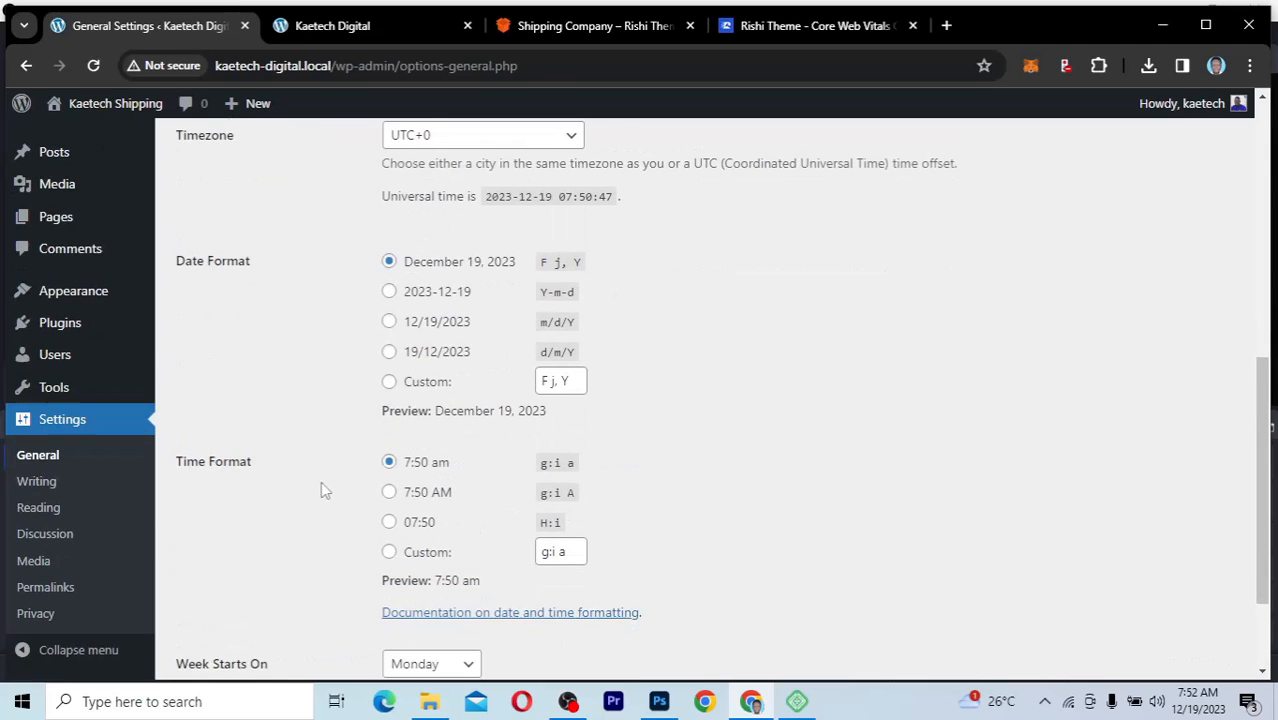
pyautogui.scroll(-2, 320, 481)
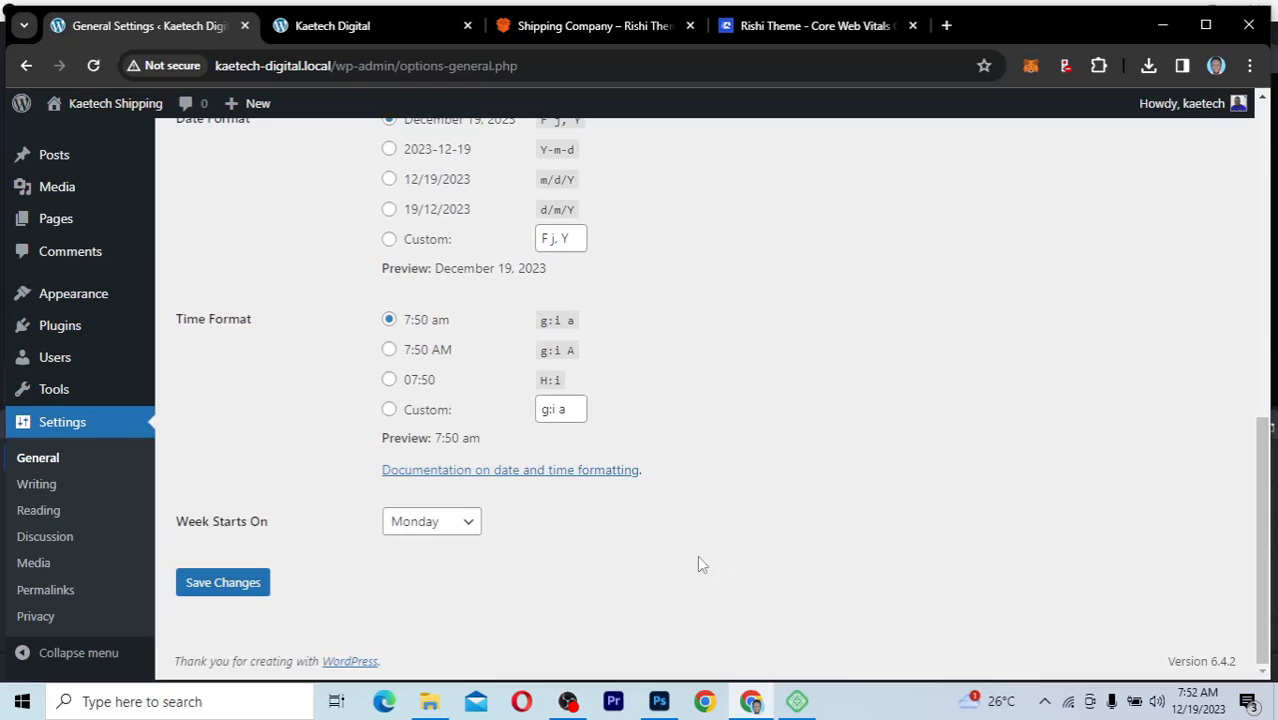
pyautogui.click(230, 584)
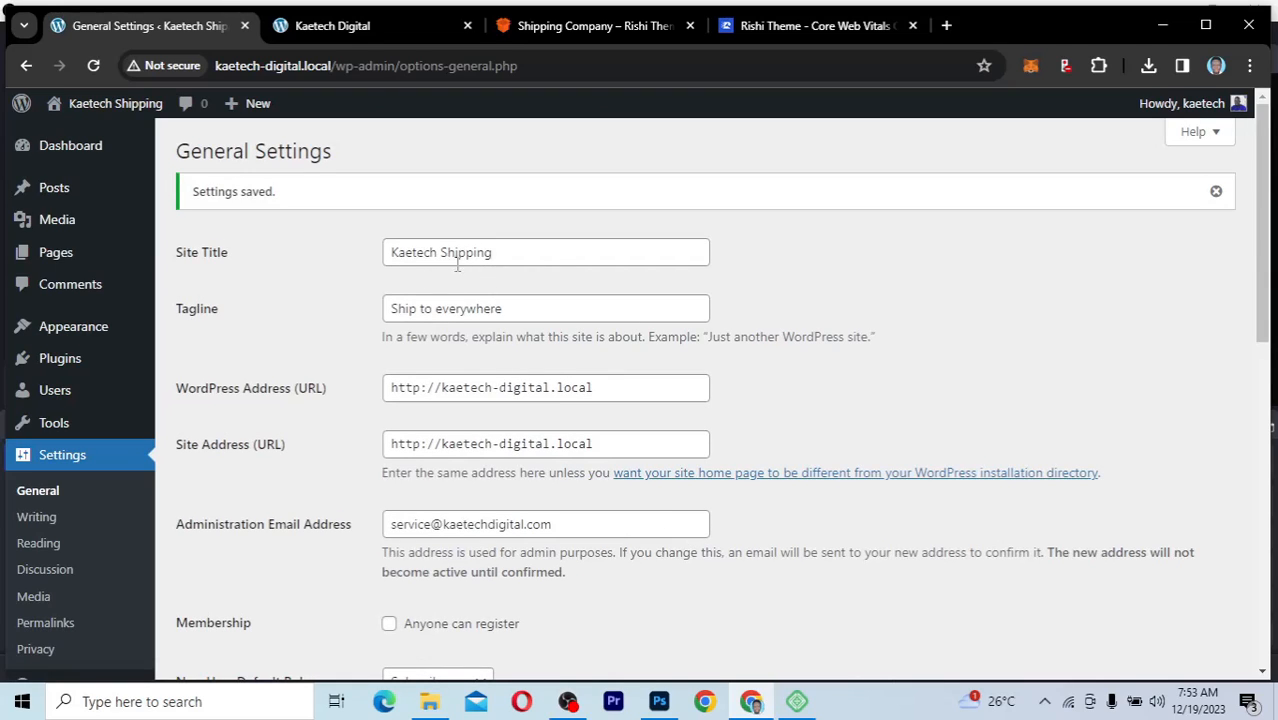
# Step: Reload the site's front page to check its title, and return to the General Settings
pyautogui.click(370, 26)
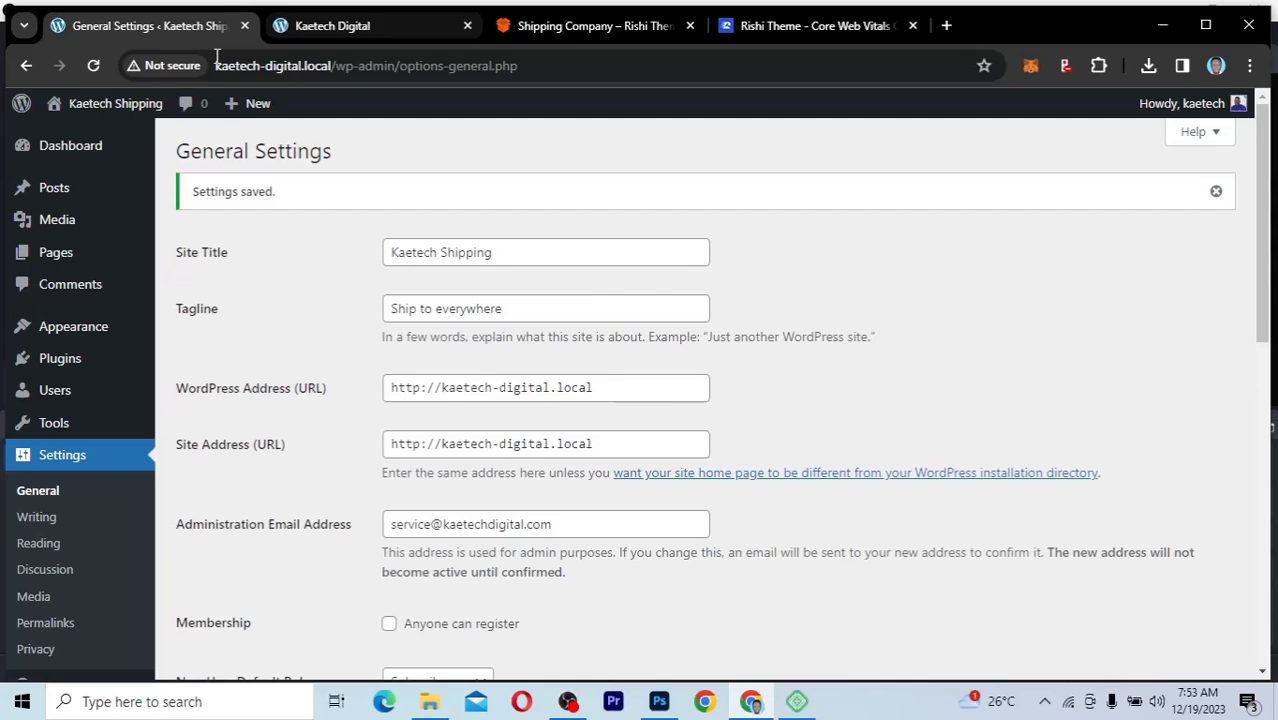
pyautogui.click(93, 67)
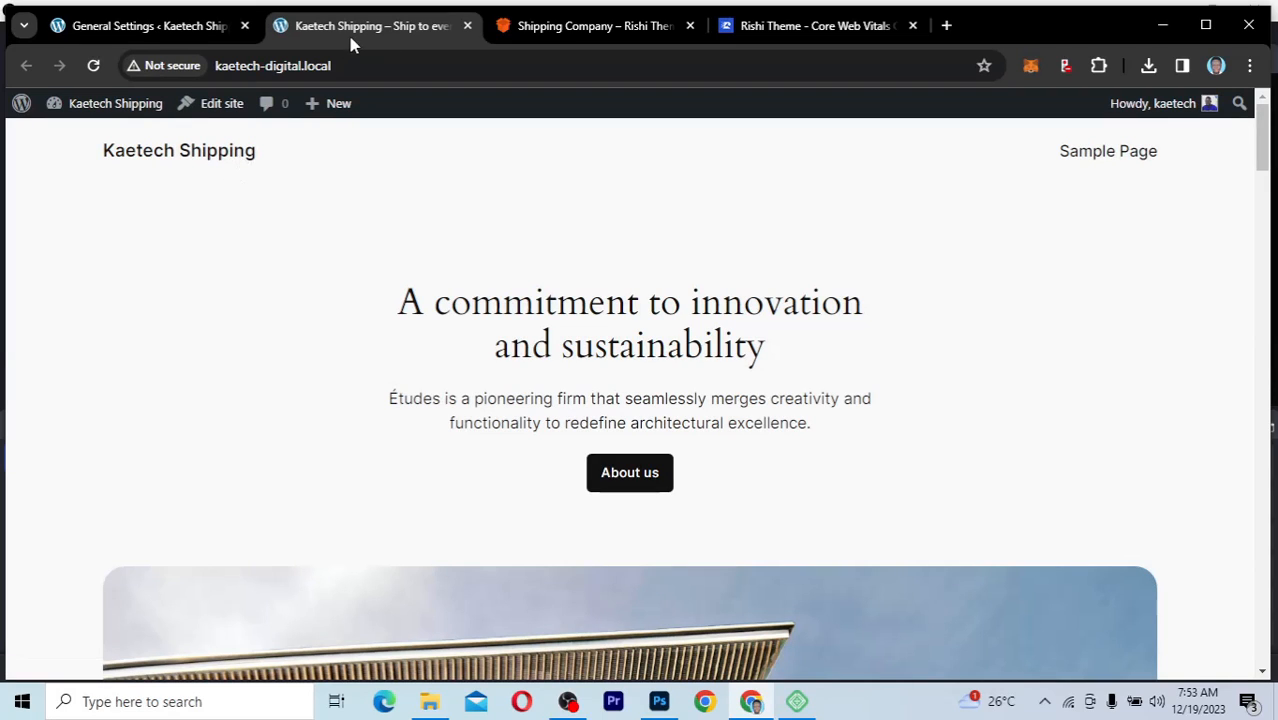
pyautogui.click(193, 34)
# Step: Set the permalink structure to Post name and save the change
pyautogui.scroll(-3, 143, 573)
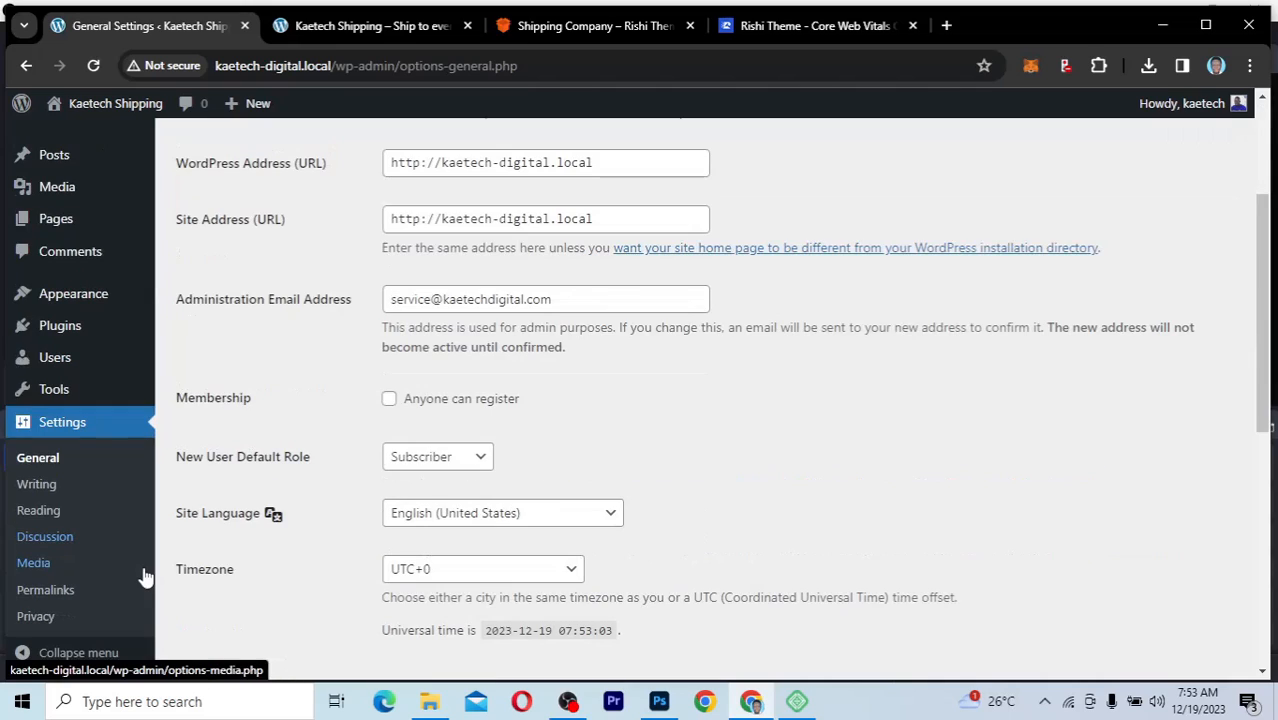
pyautogui.click(45, 591)
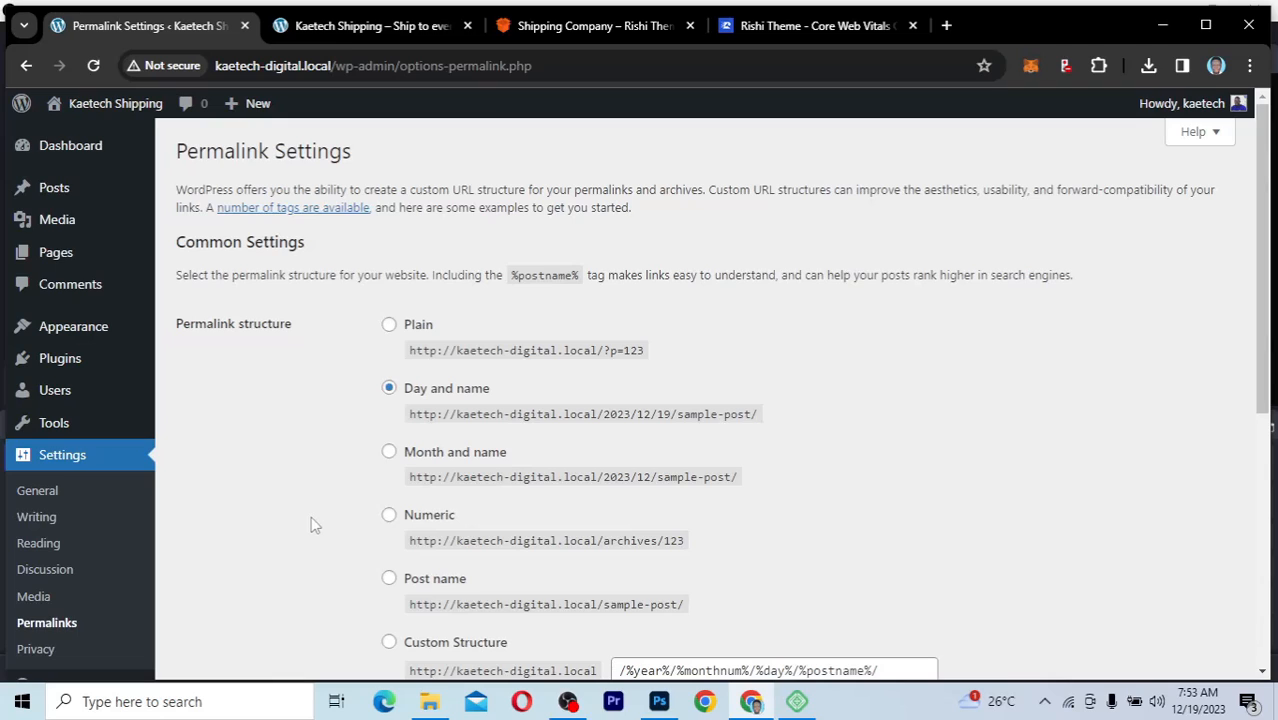
pyautogui.scroll(-2, 312, 524)
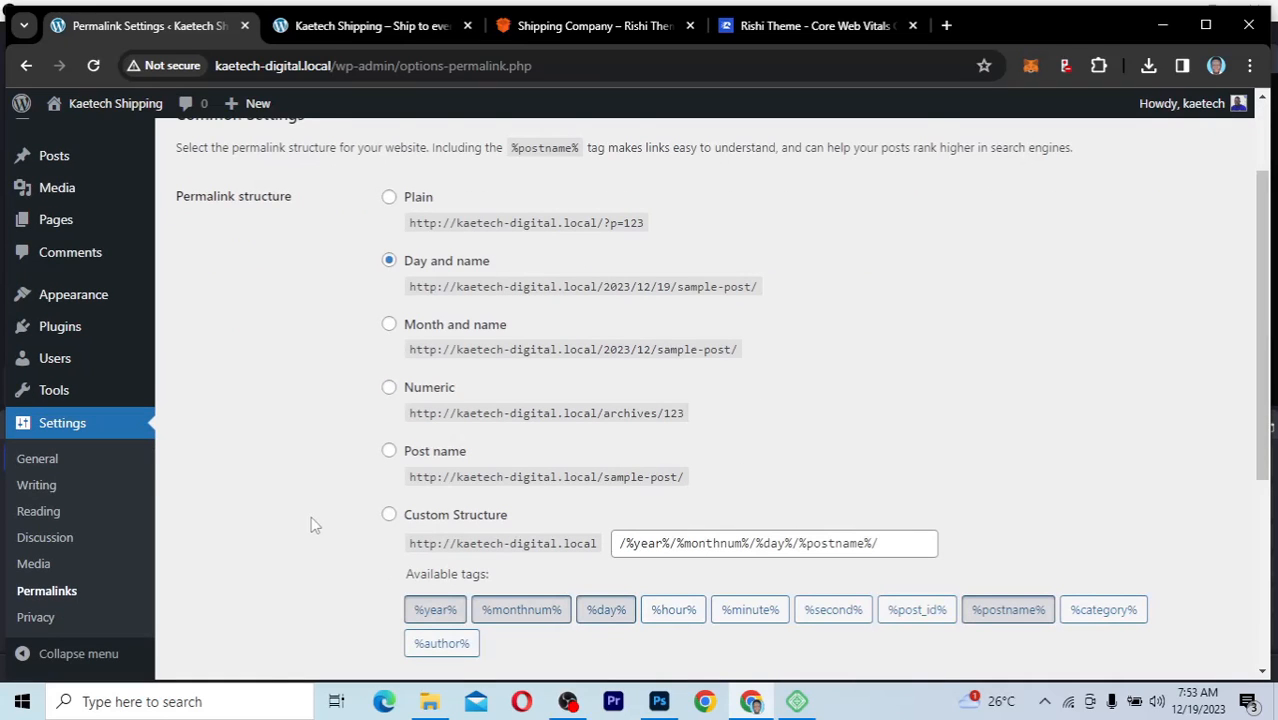
pyautogui.click(388, 451)
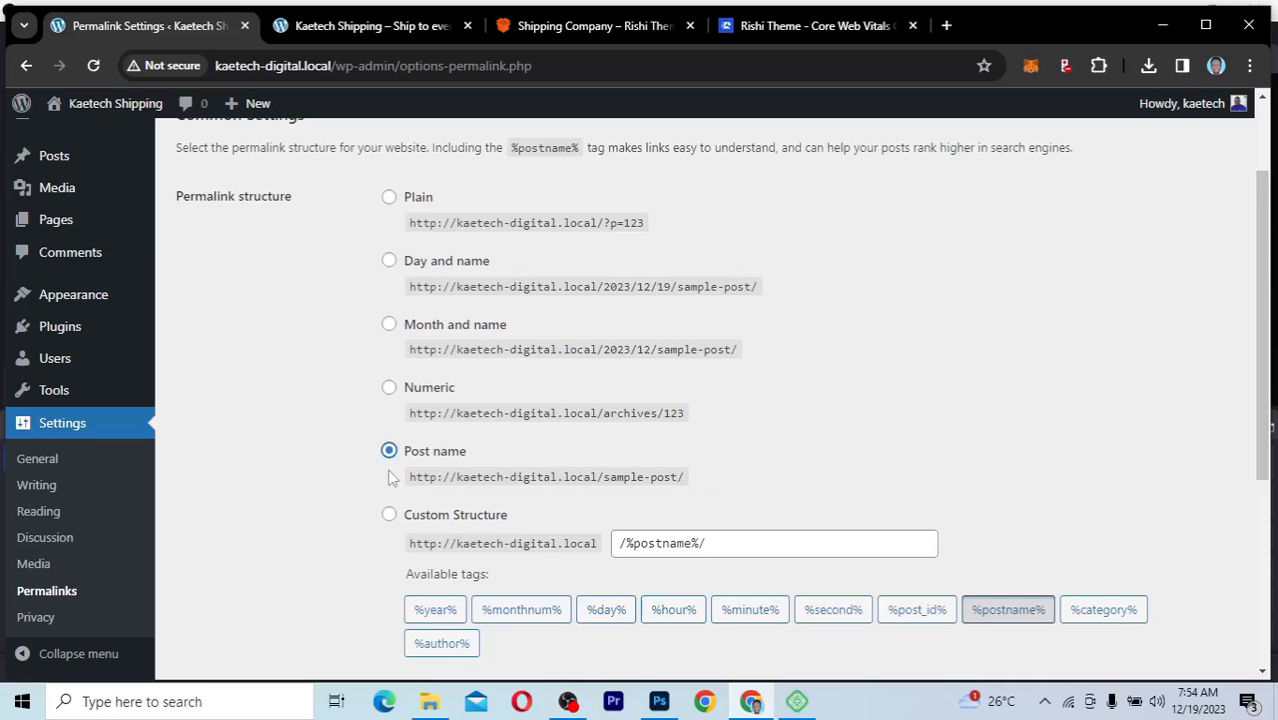
pyautogui.scroll(-4, 309, 551)
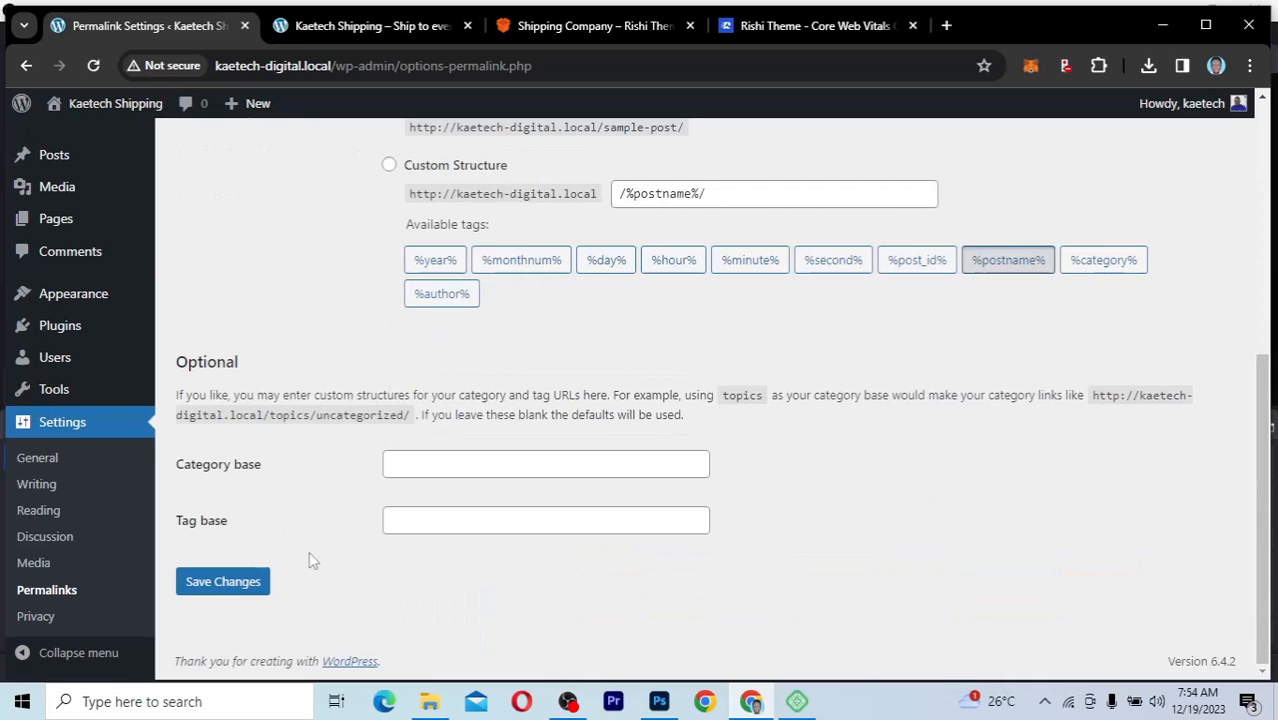
pyautogui.click(223, 582)
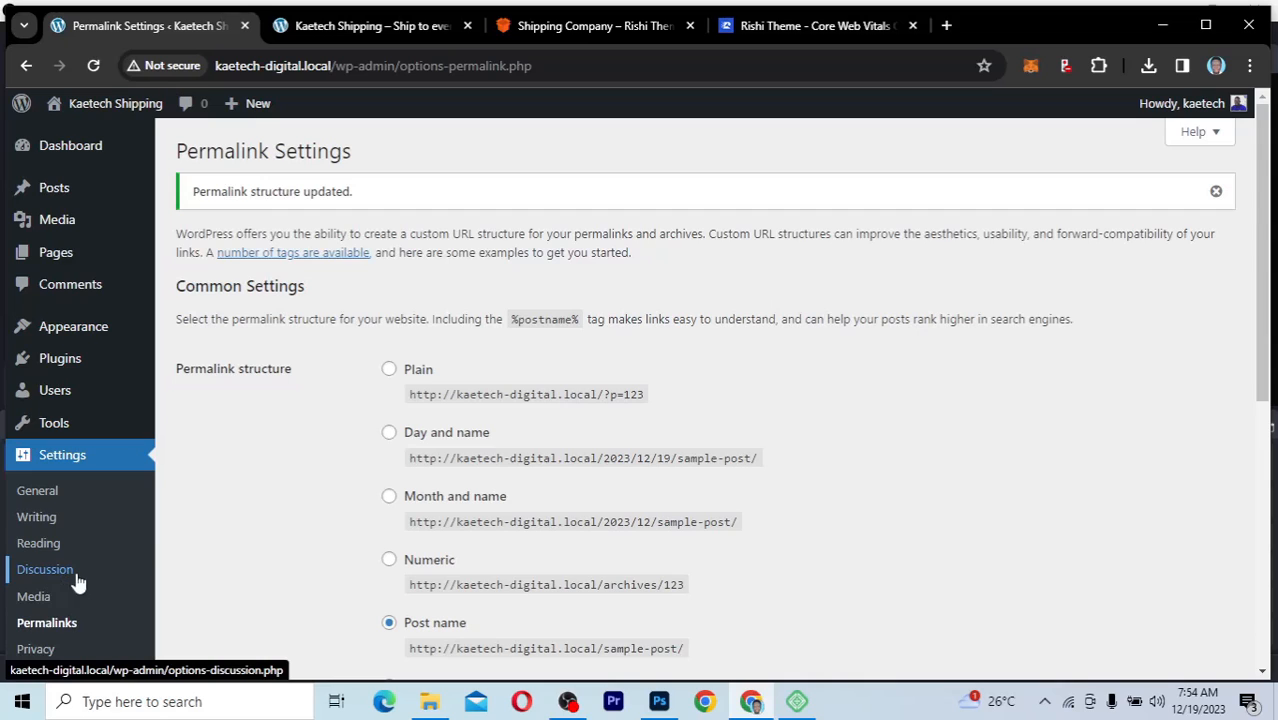
# Step: Collapse the admin side menu and expand it again
pyautogui.scroll(-1, 140, 620)
pyautogui.scroll(-3, 143, 620)
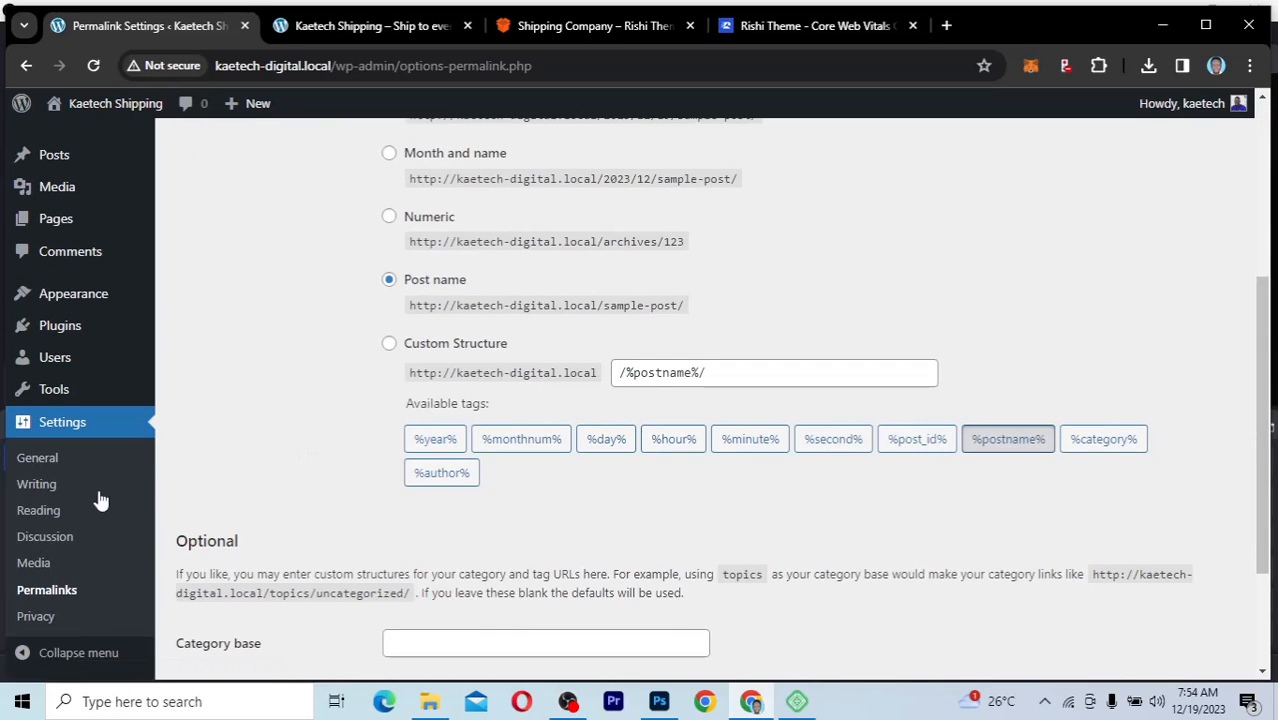
pyautogui.click(112, 660)
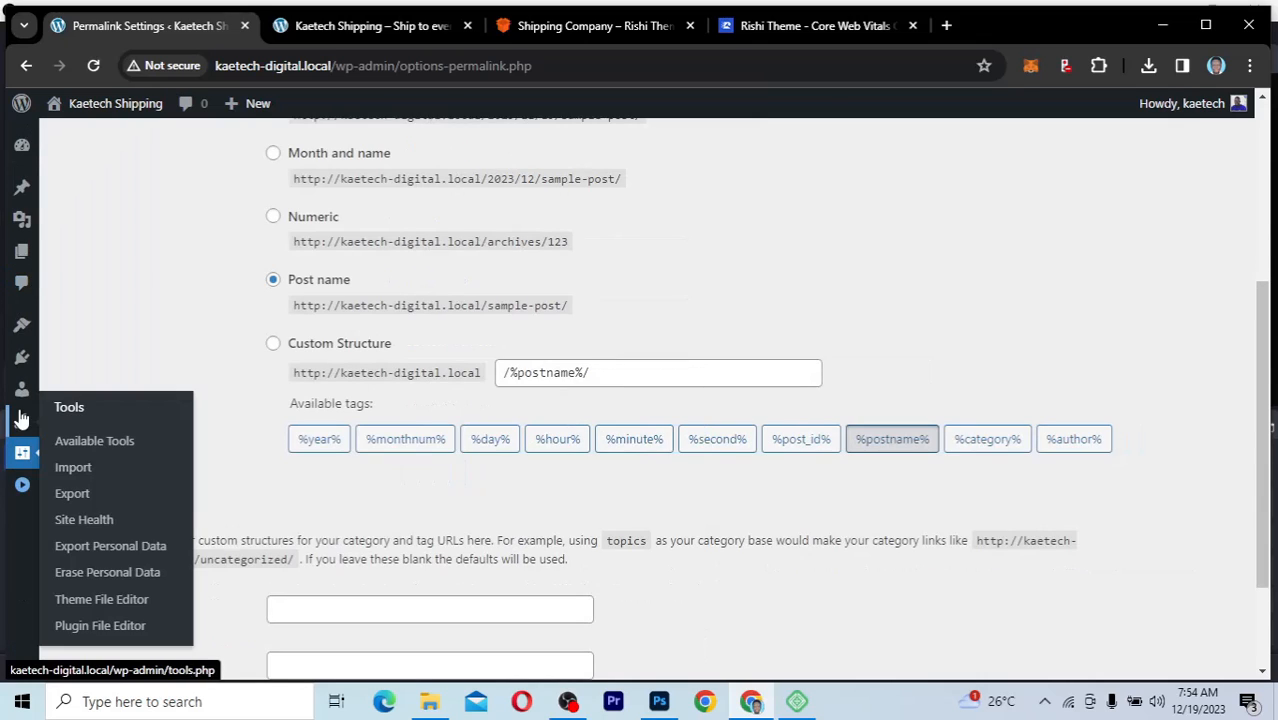
pyautogui.click(22, 485)
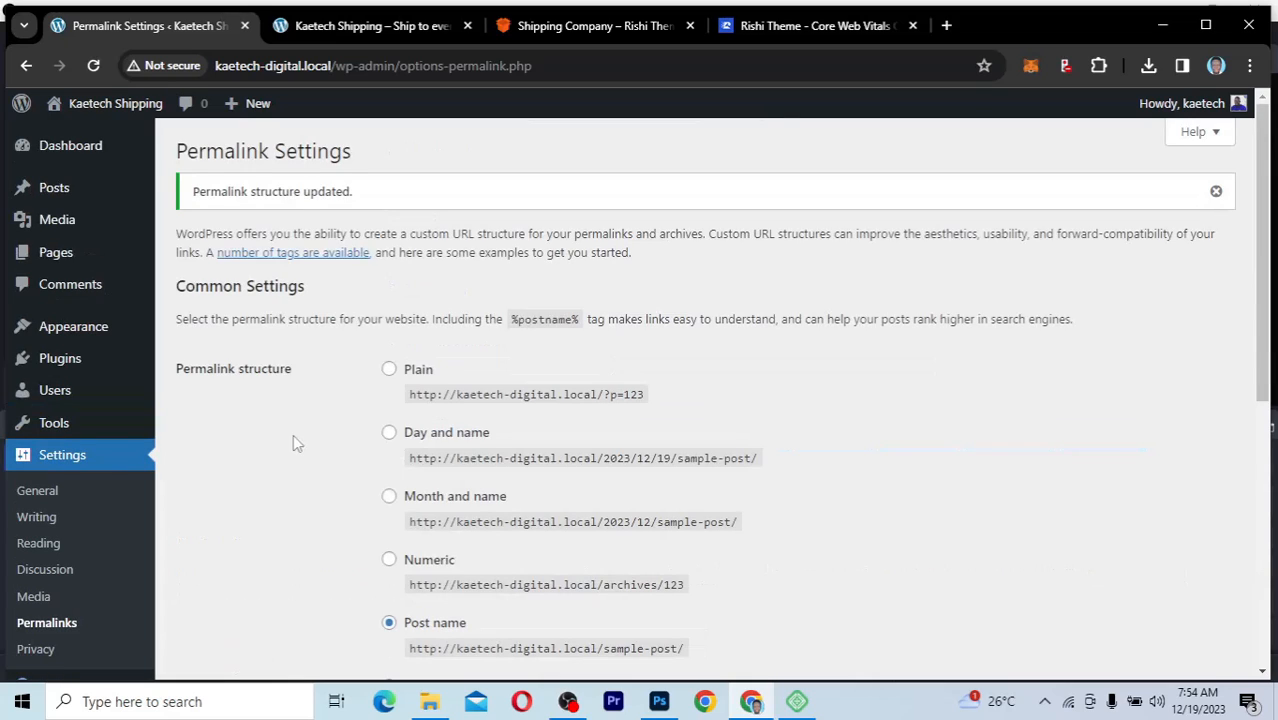
# Step: Examine the WordPress Updates page for core, plugin and theme updates, and return to the dashboard home
pyautogui.click(70, 146)
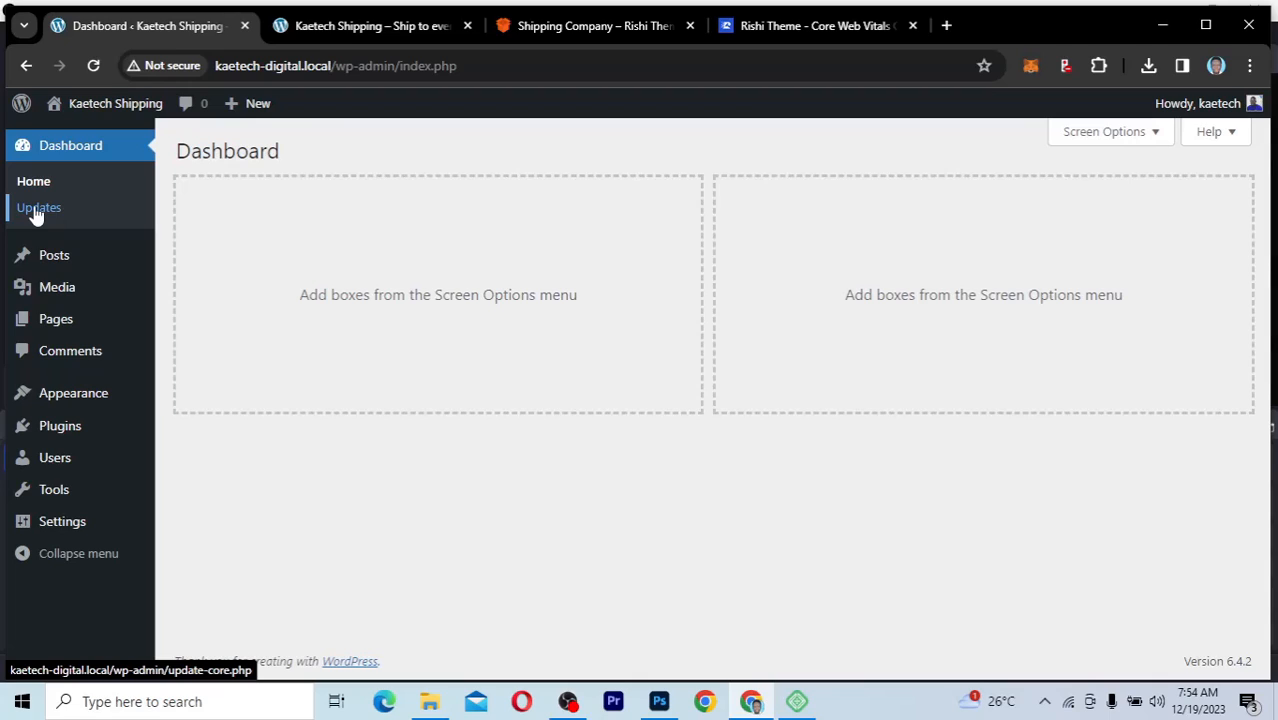
pyautogui.click(35, 212)
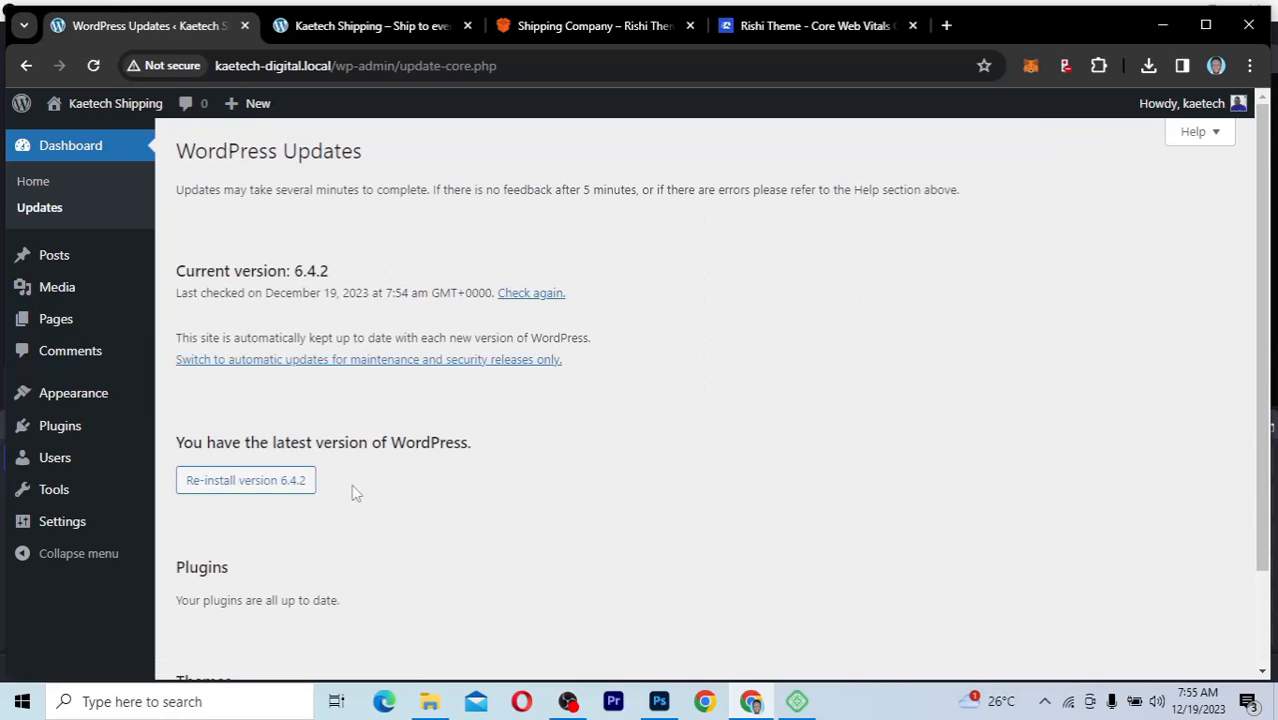
pyautogui.scroll(-2, 370, 513)
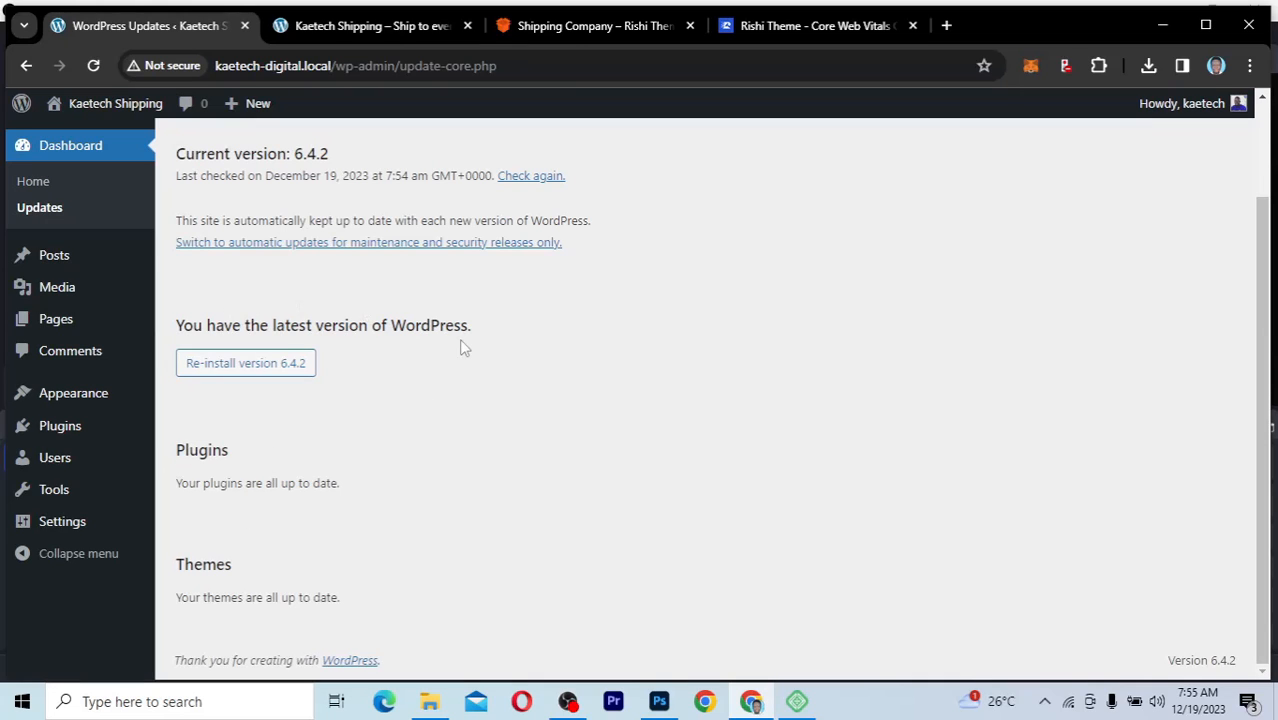
pyautogui.scroll(1, 463, 347)
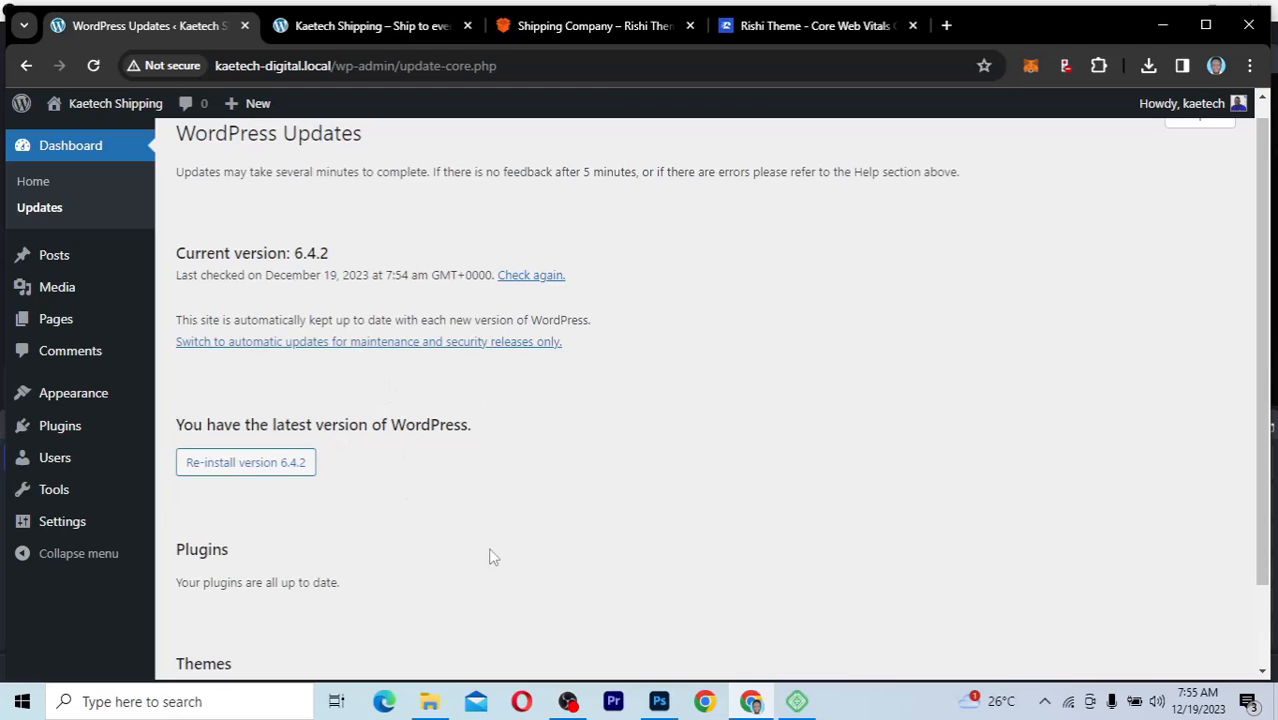
pyautogui.scroll(1, 492, 556)
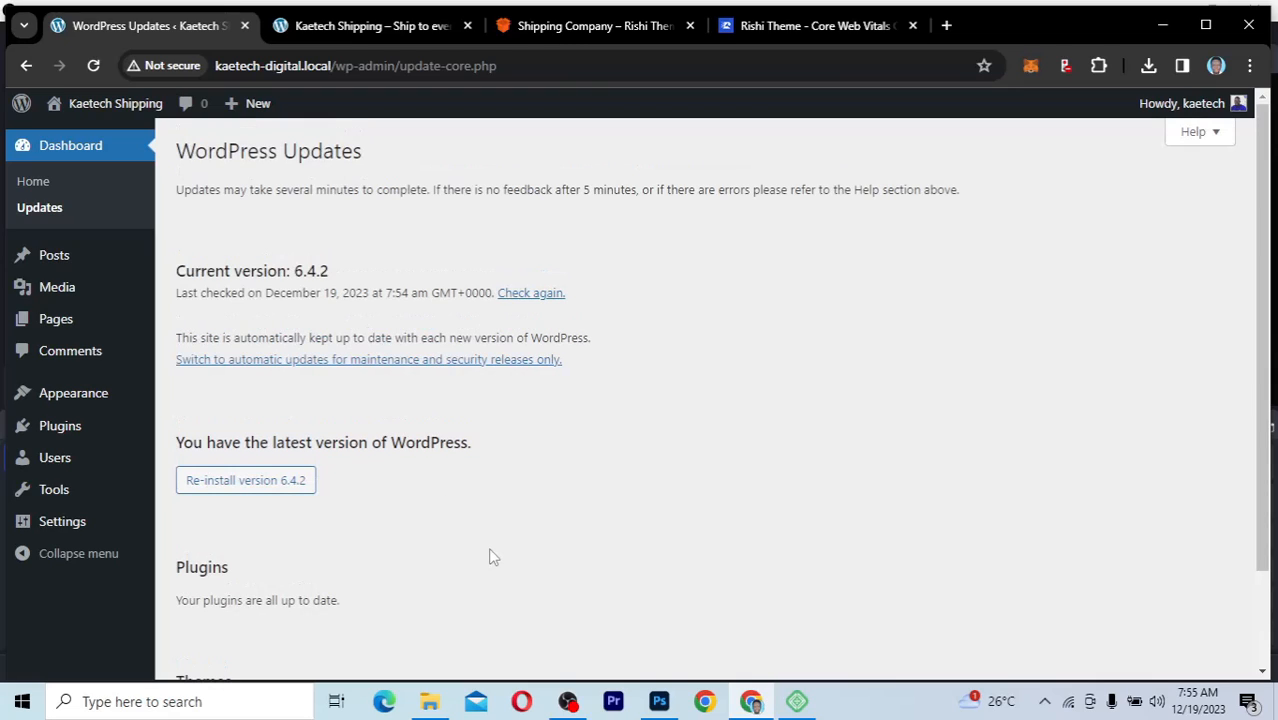
pyautogui.click(30, 187)
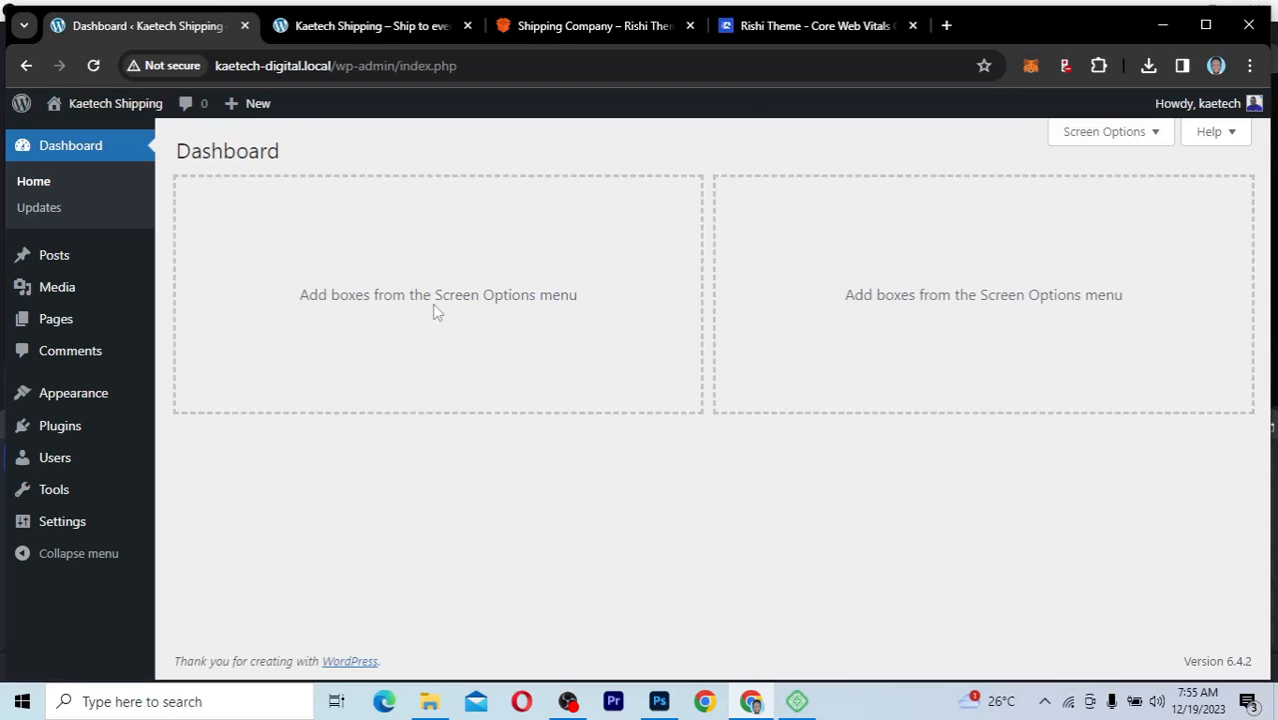
# Step: Delete the installed Twenty Twenty-Three theme and confirm its removal
pyautogui.moveTo(72, 400)
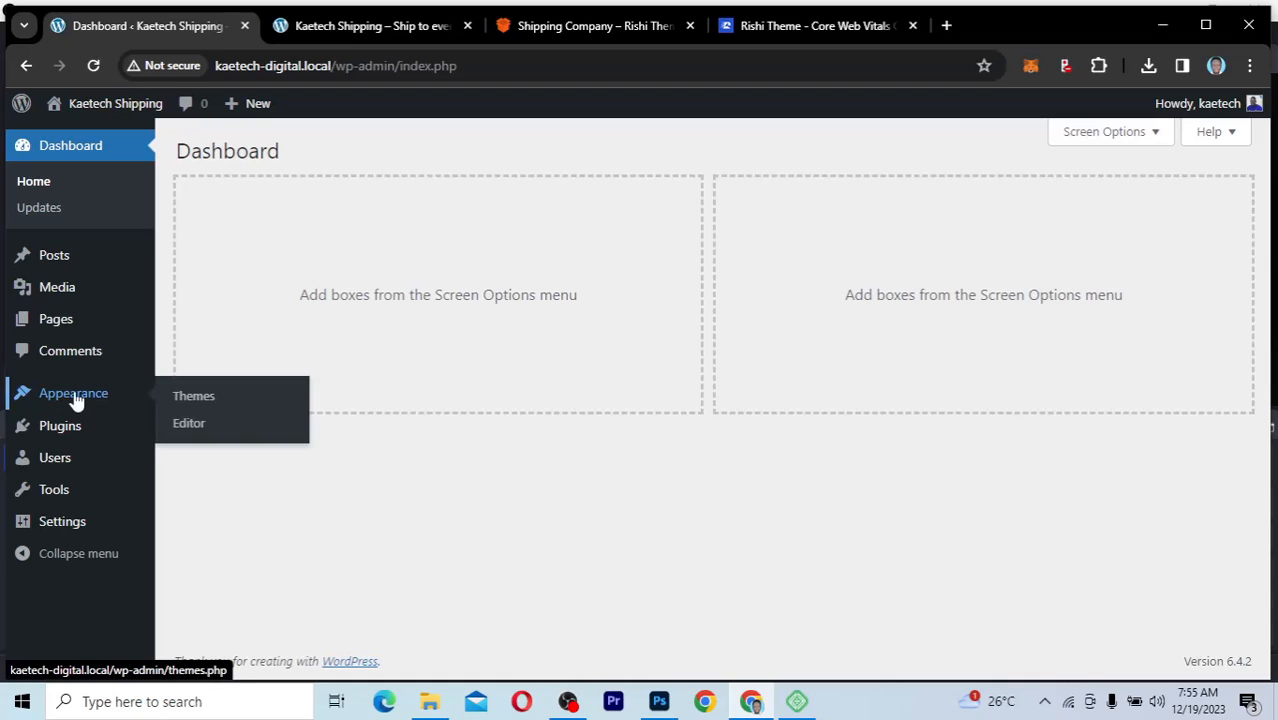
pyautogui.click(190, 396)
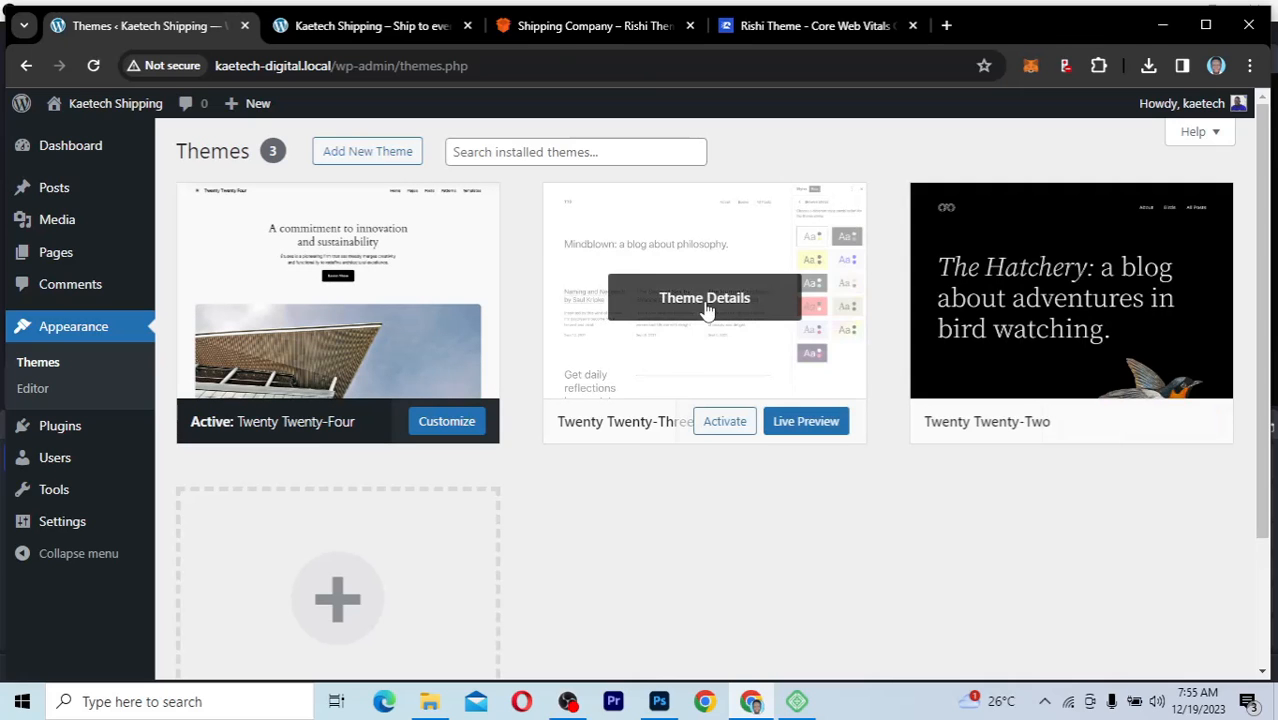
pyautogui.click(707, 302)
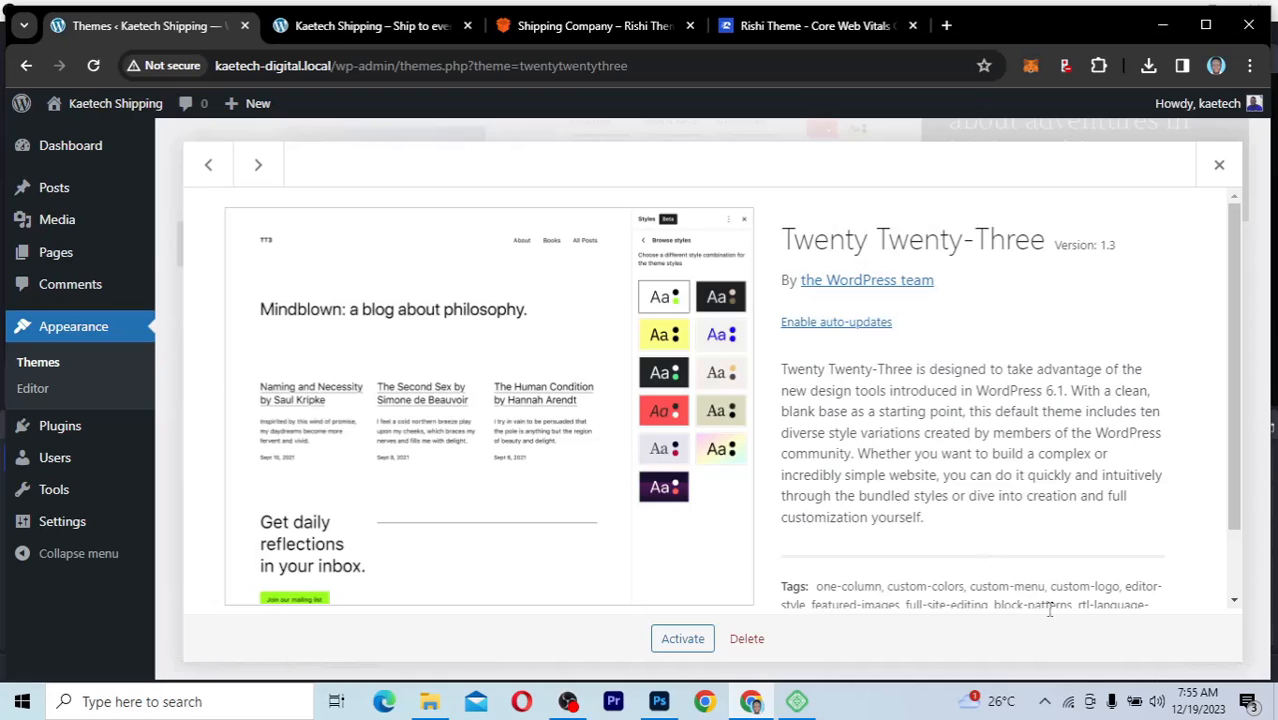
pyautogui.click(745, 639)
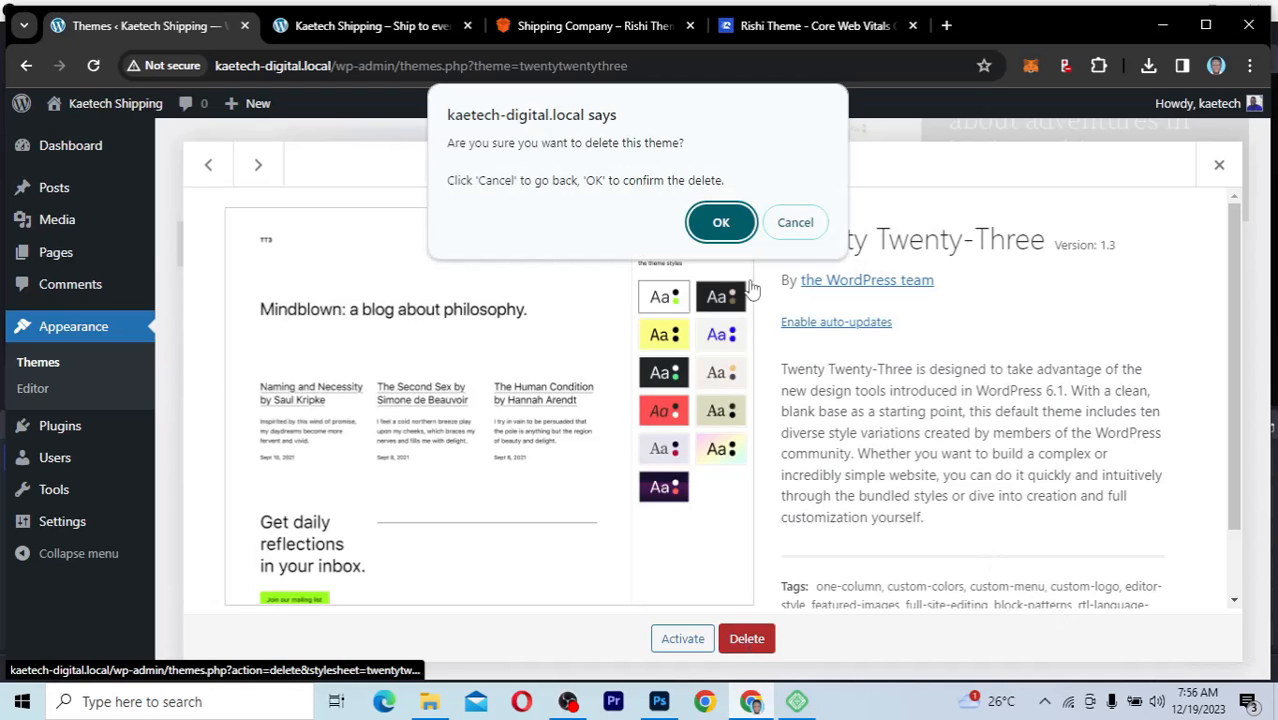
pyautogui.click(721, 223)
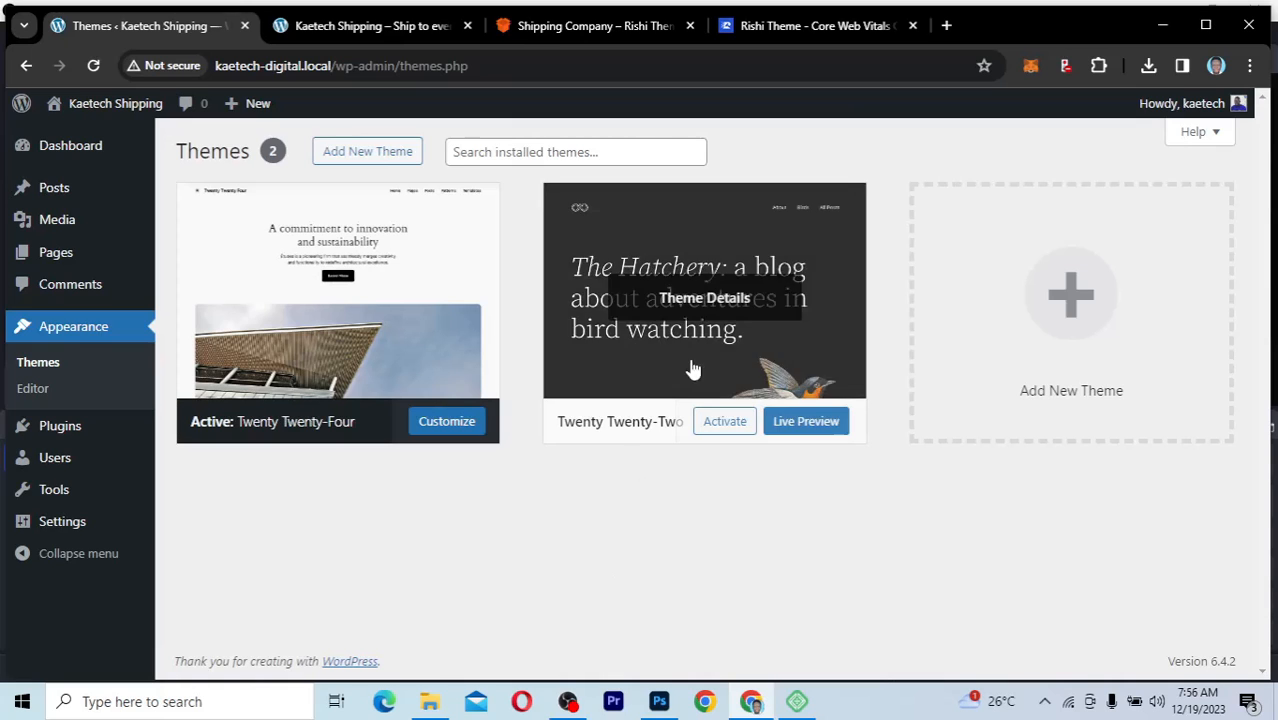
# Step: Delete the installed Twenty Twenty-Two theme and confirm its removal
pyautogui.click(731, 298)
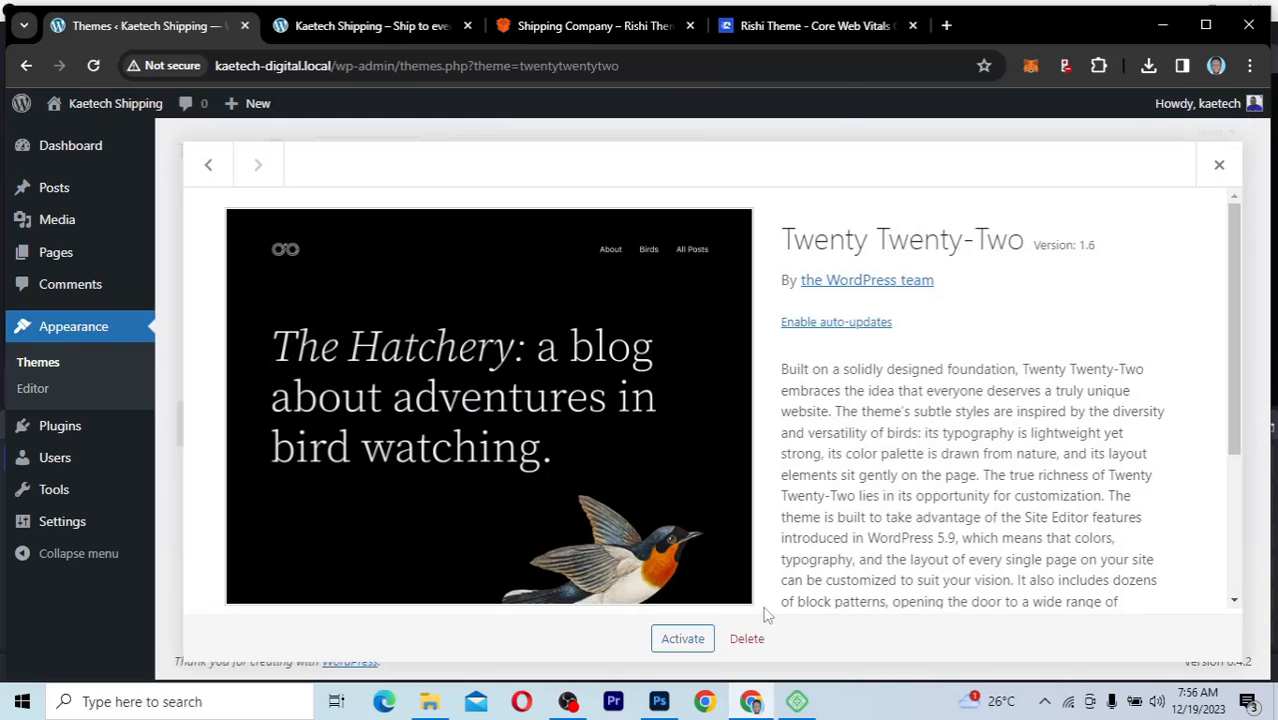
pyautogui.click(746, 638)
pyautogui.click(720, 221)
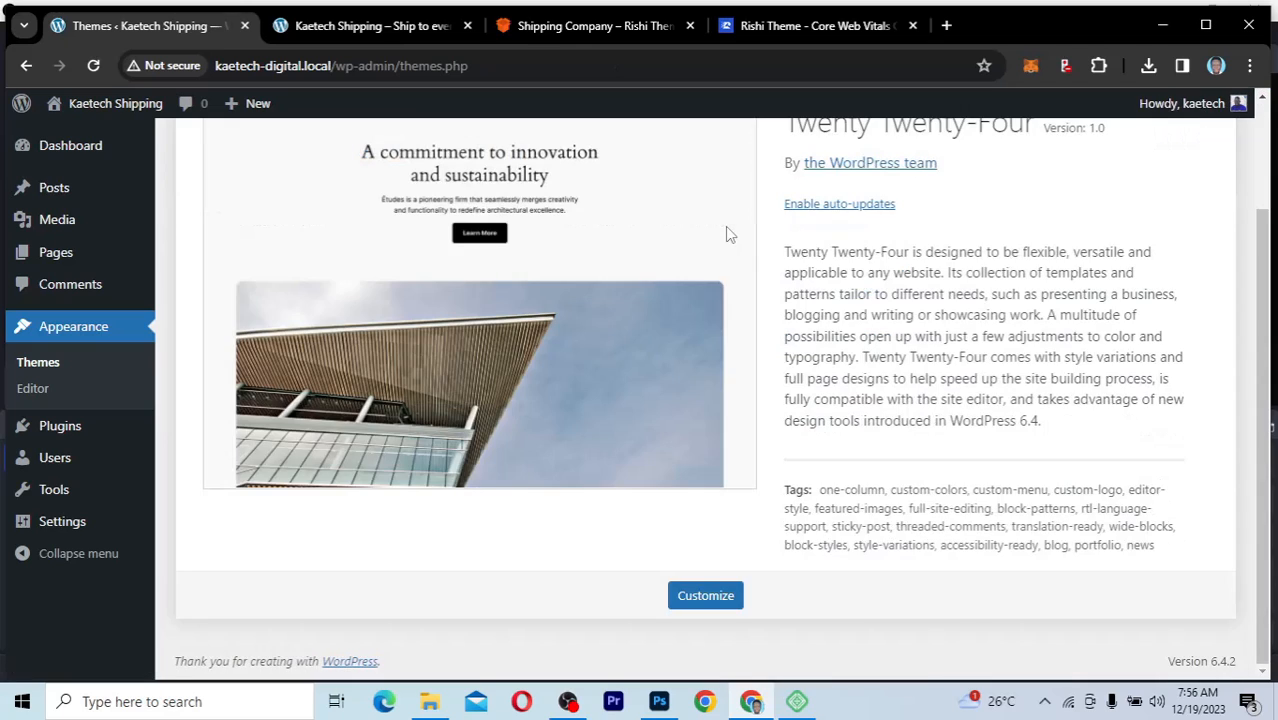
# Step: Open the page for adding new WordPress themes and browse the popular themes listed there
pyautogui.scroll(2, 725, 226)
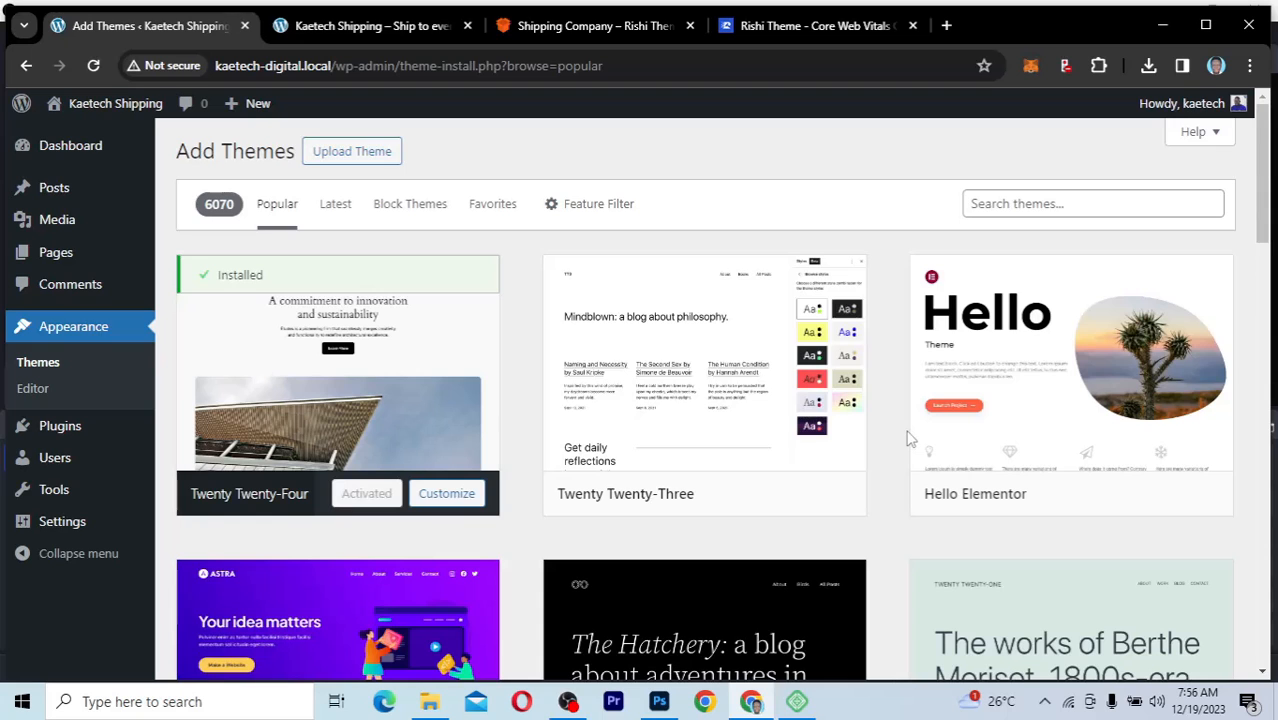
pyautogui.moveTo(755, 508)
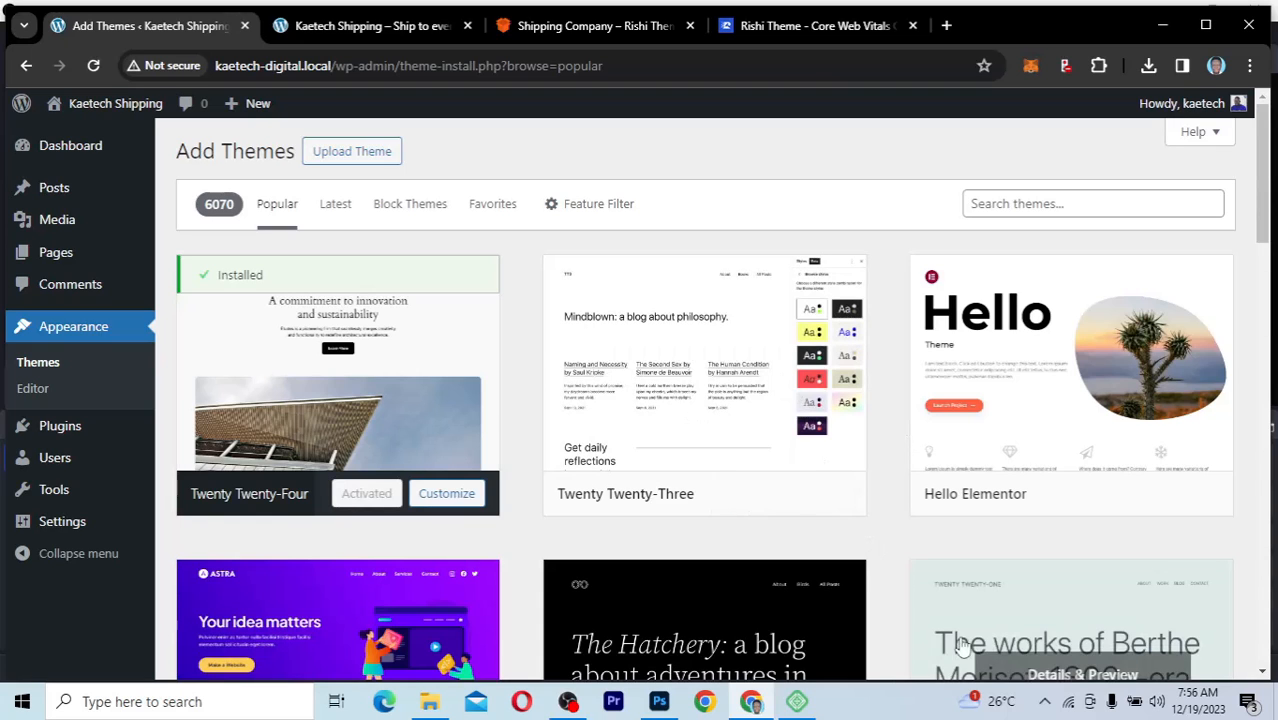
pyautogui.scroll(-7, 909, 605)
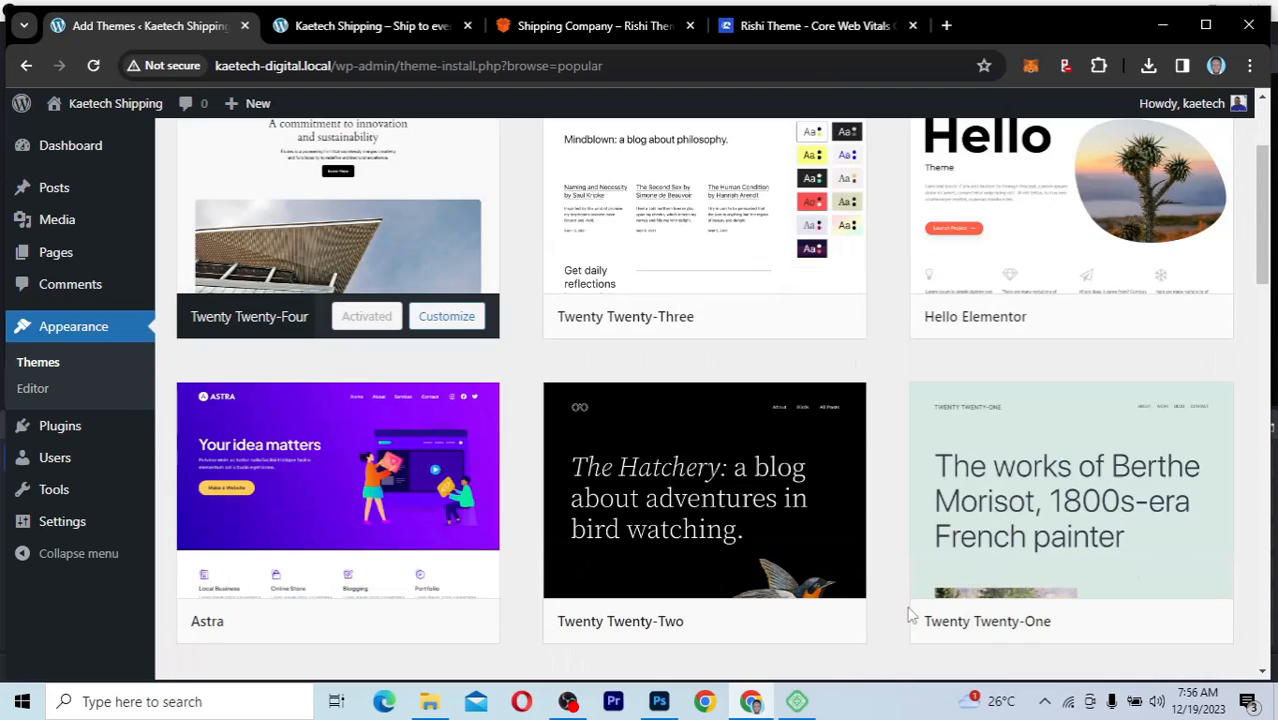
pyautogui.scroll(4, 909, 615)
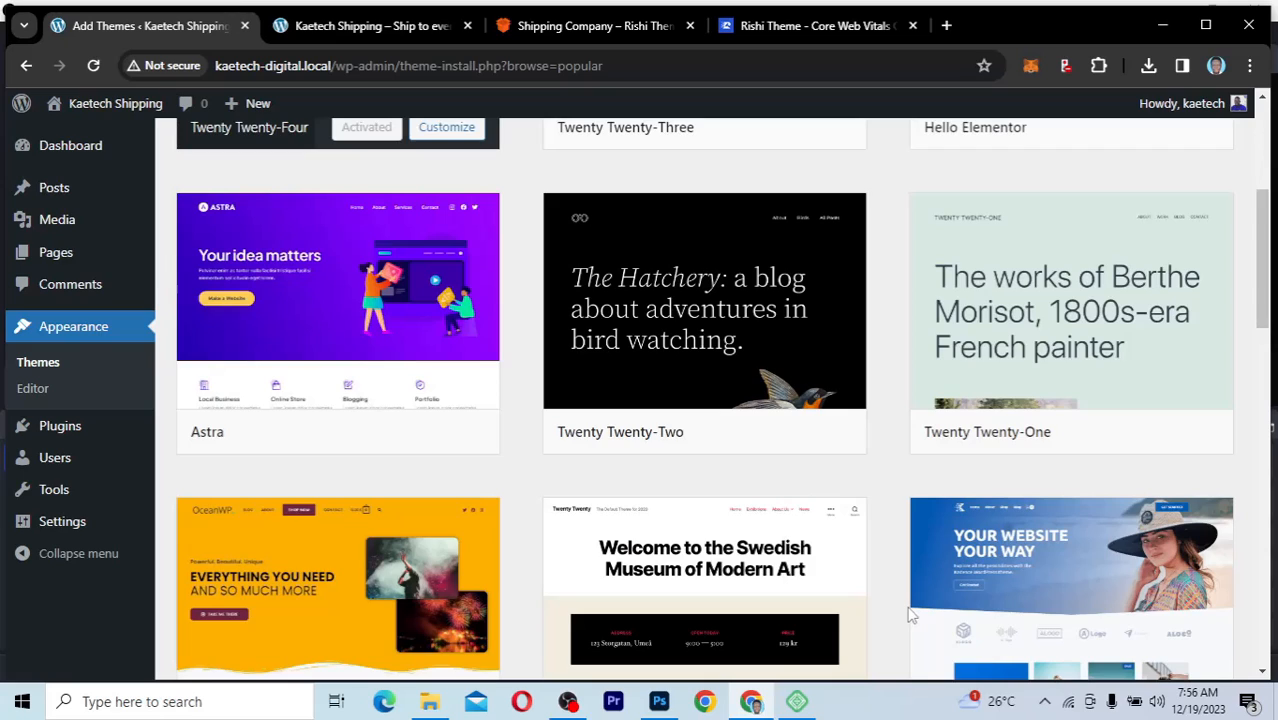
pyautogui.scroll(4, 909, 615)
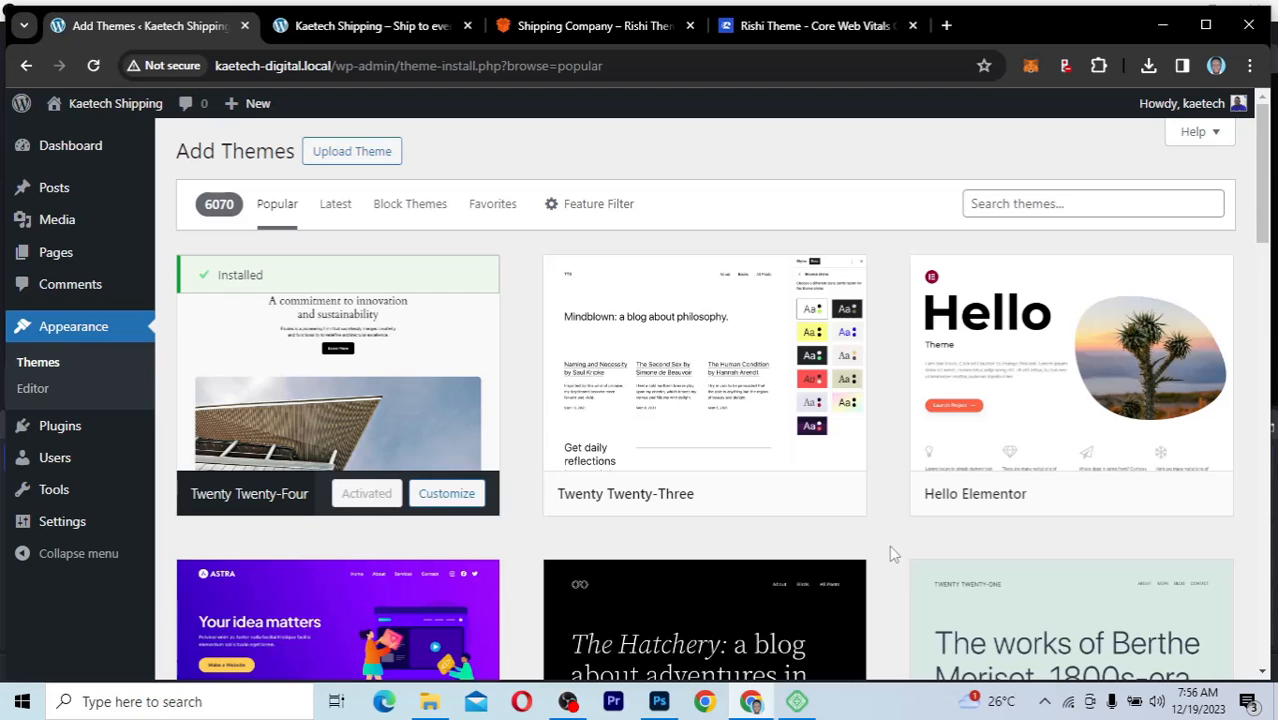
# Step: Open wordpress.org in a new browser tab and go to its Themes directory
pyautogui.click(947, 25)
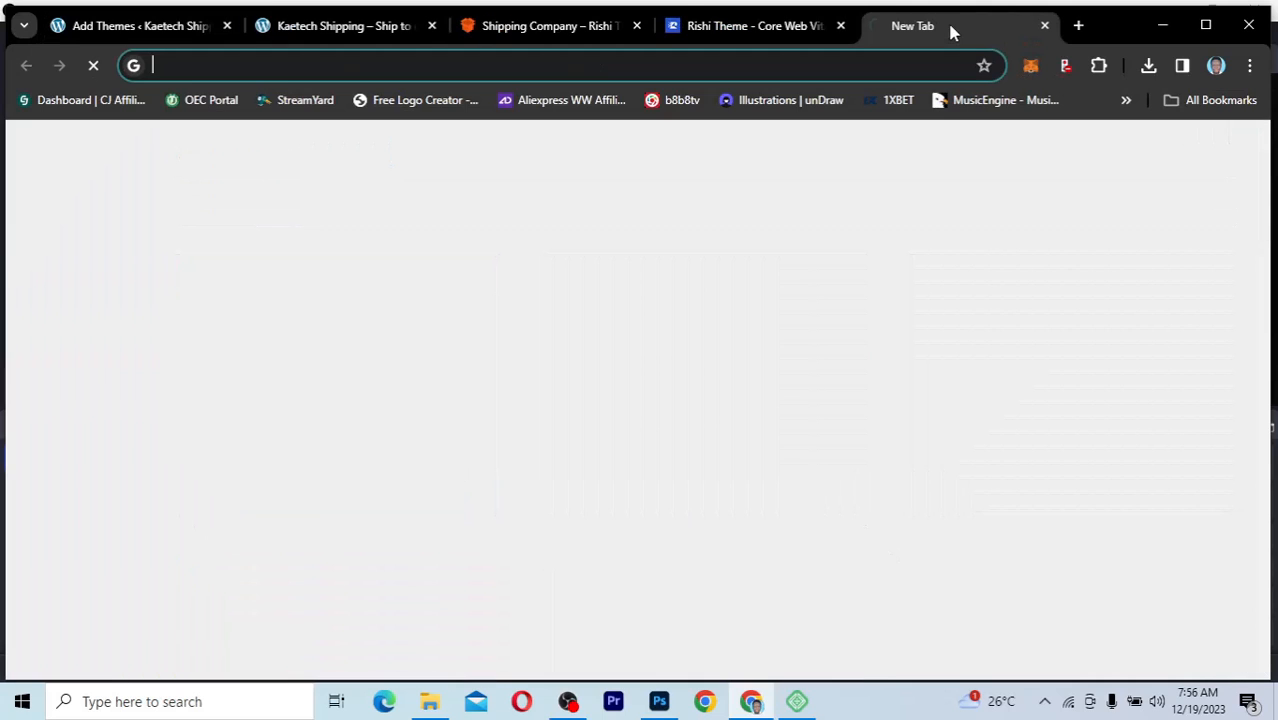
pyautogui.write('wordpress')
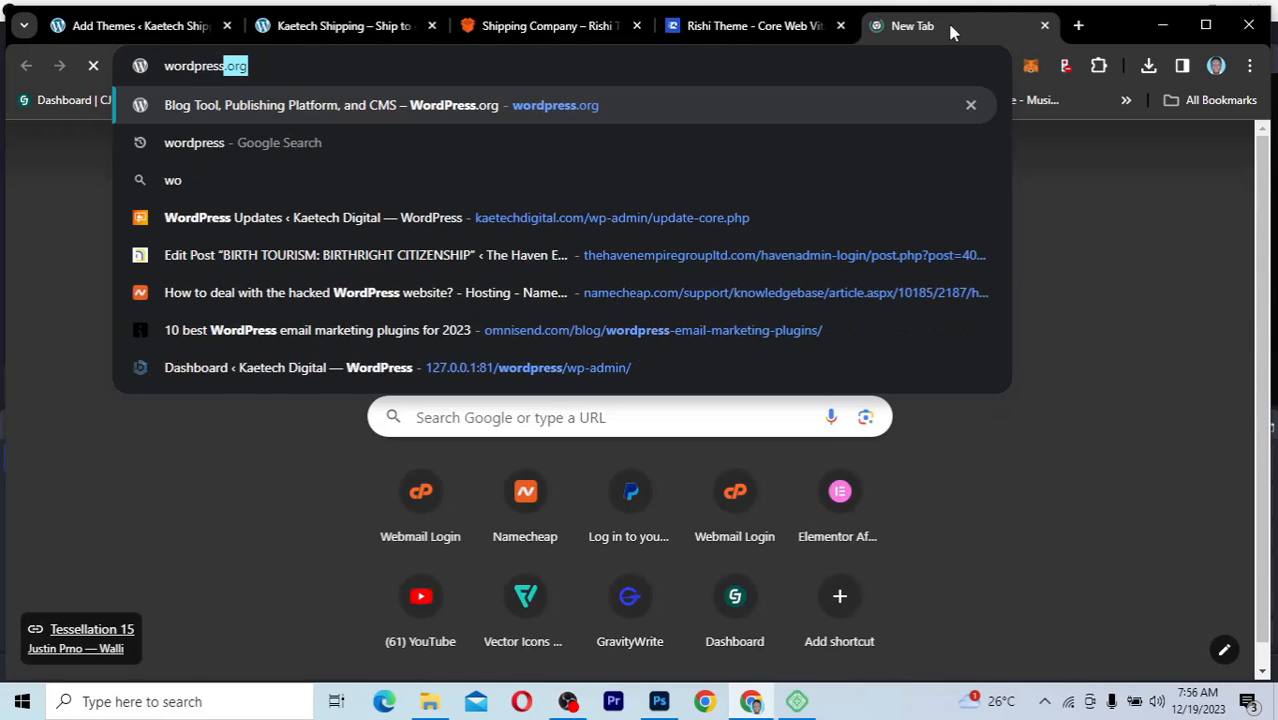
pyautogui.press('Return')
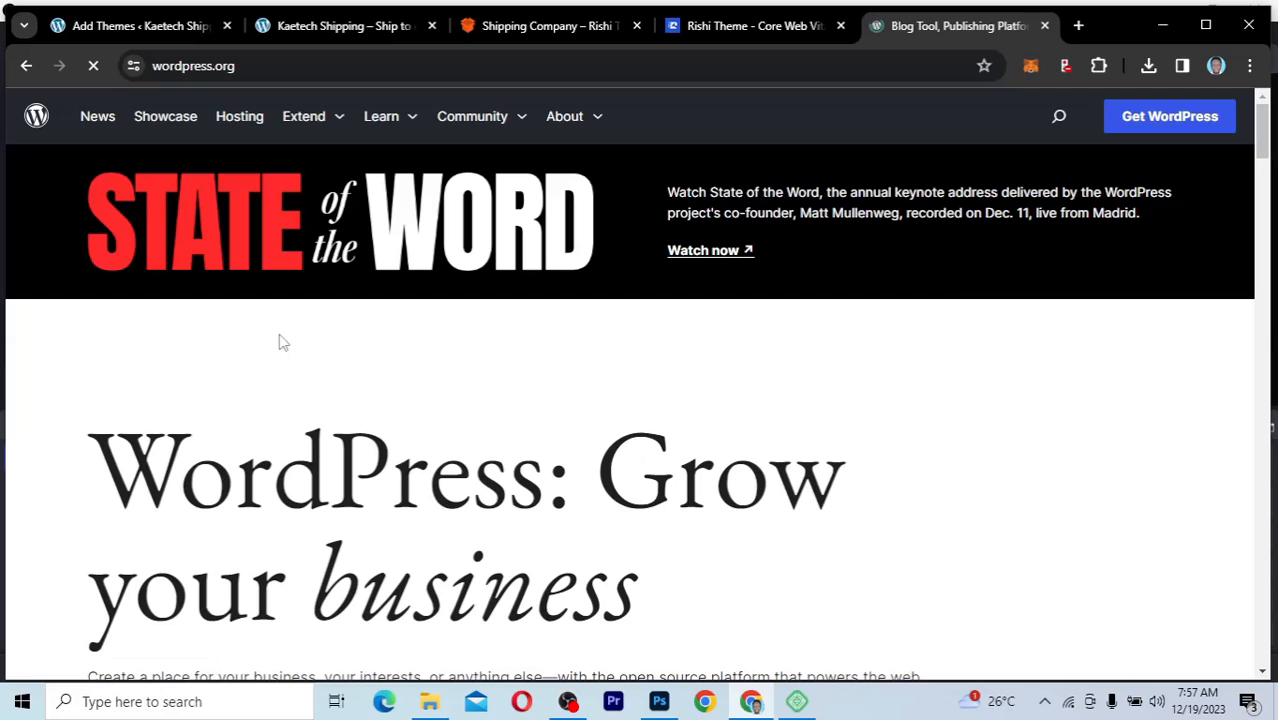
pyautogui.scroll(-3, 437, 414)
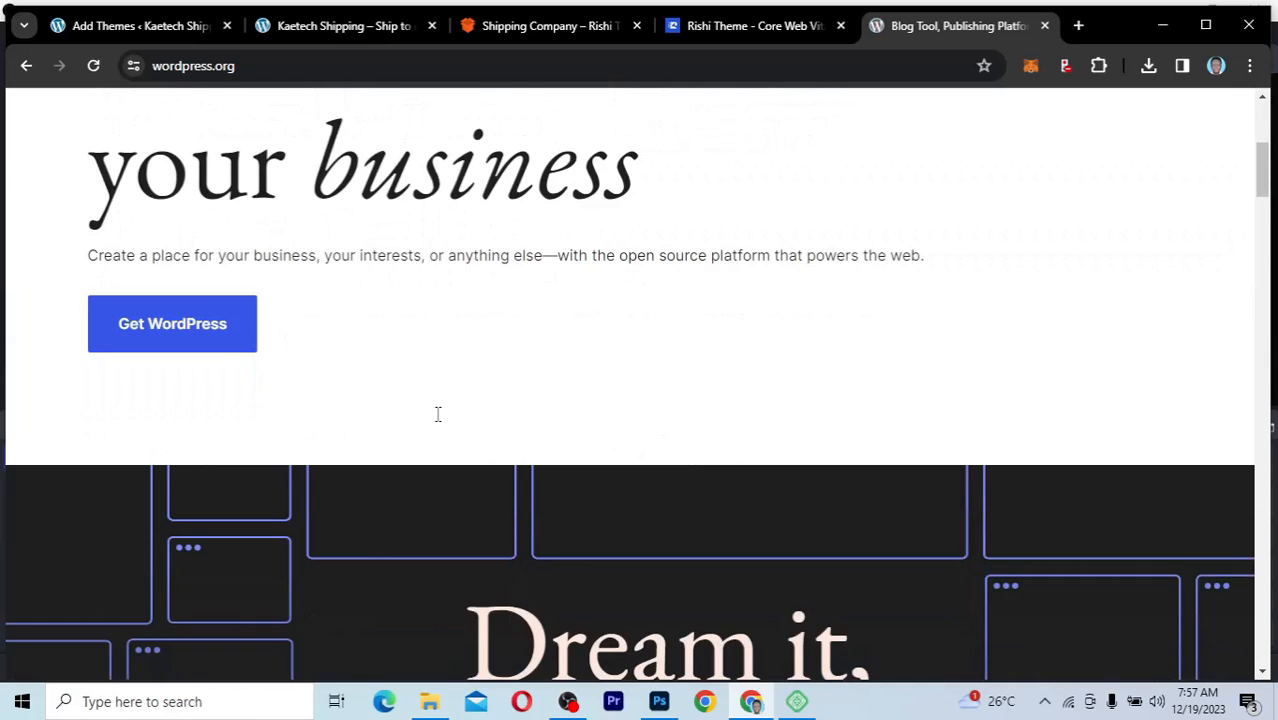
pyautogui.scroll(4, 437, 414)
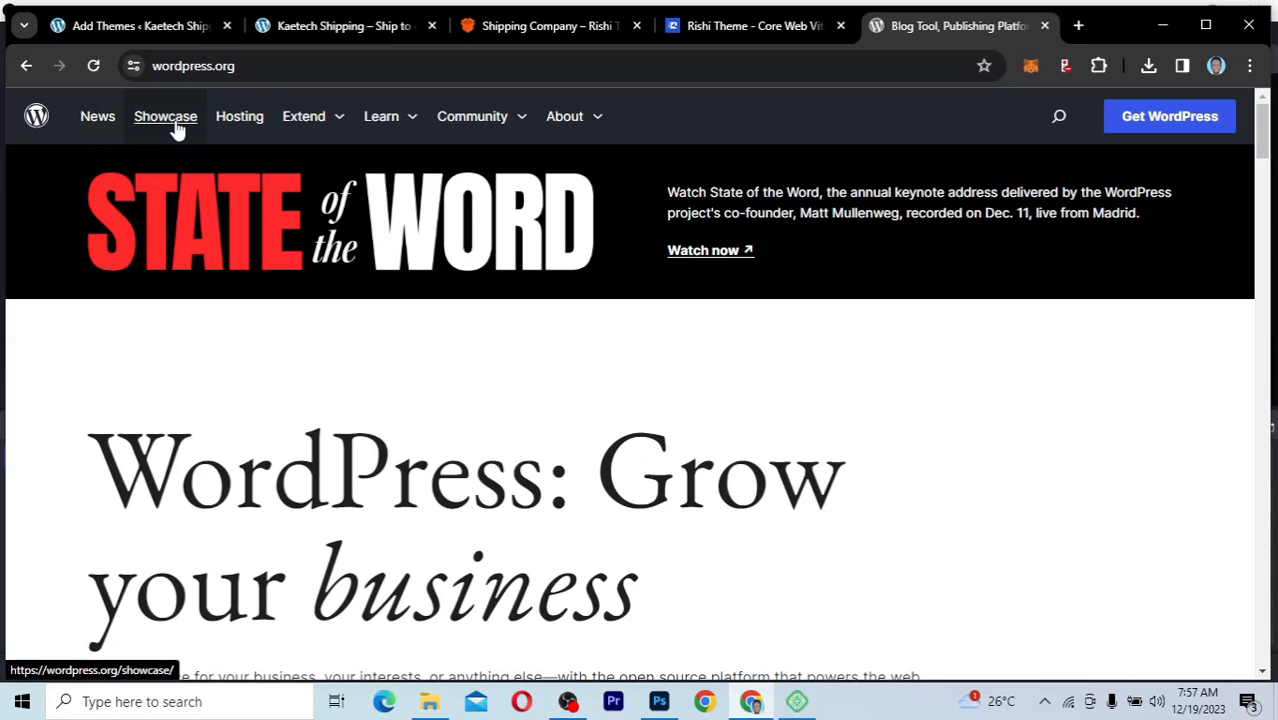
pyautogui.click(337, 119)
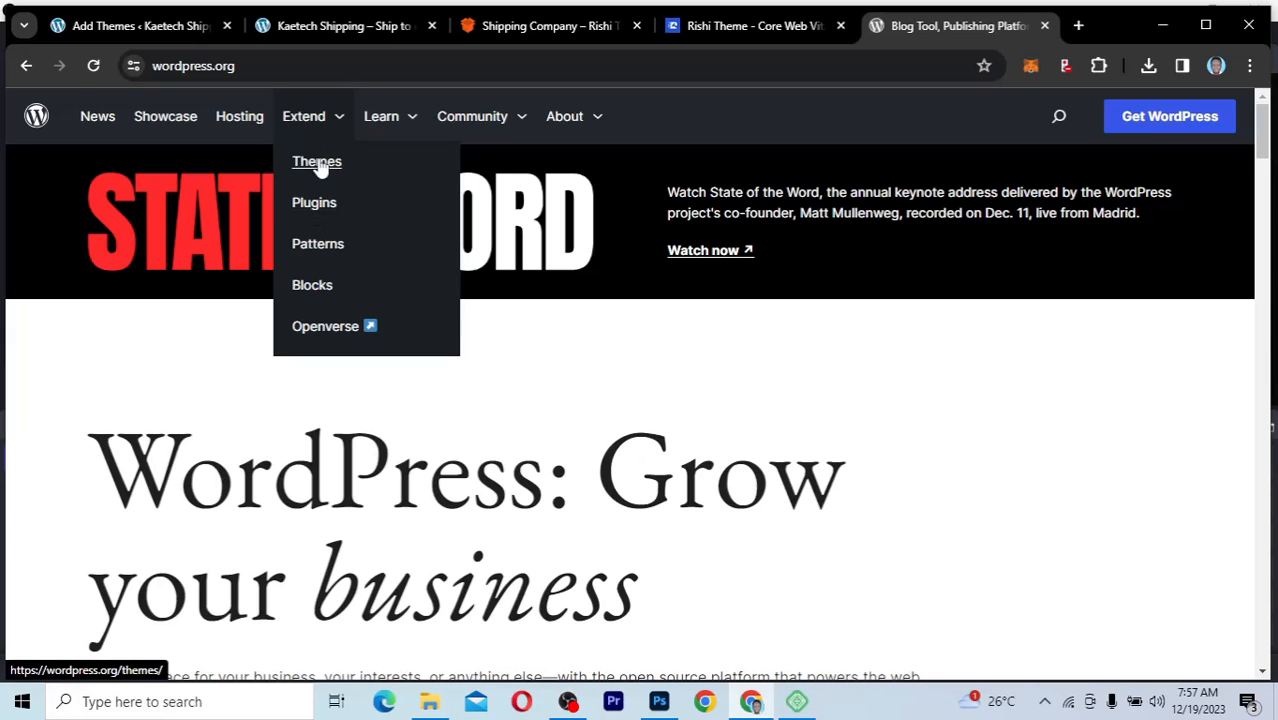
pyautogui.click(318, 163)
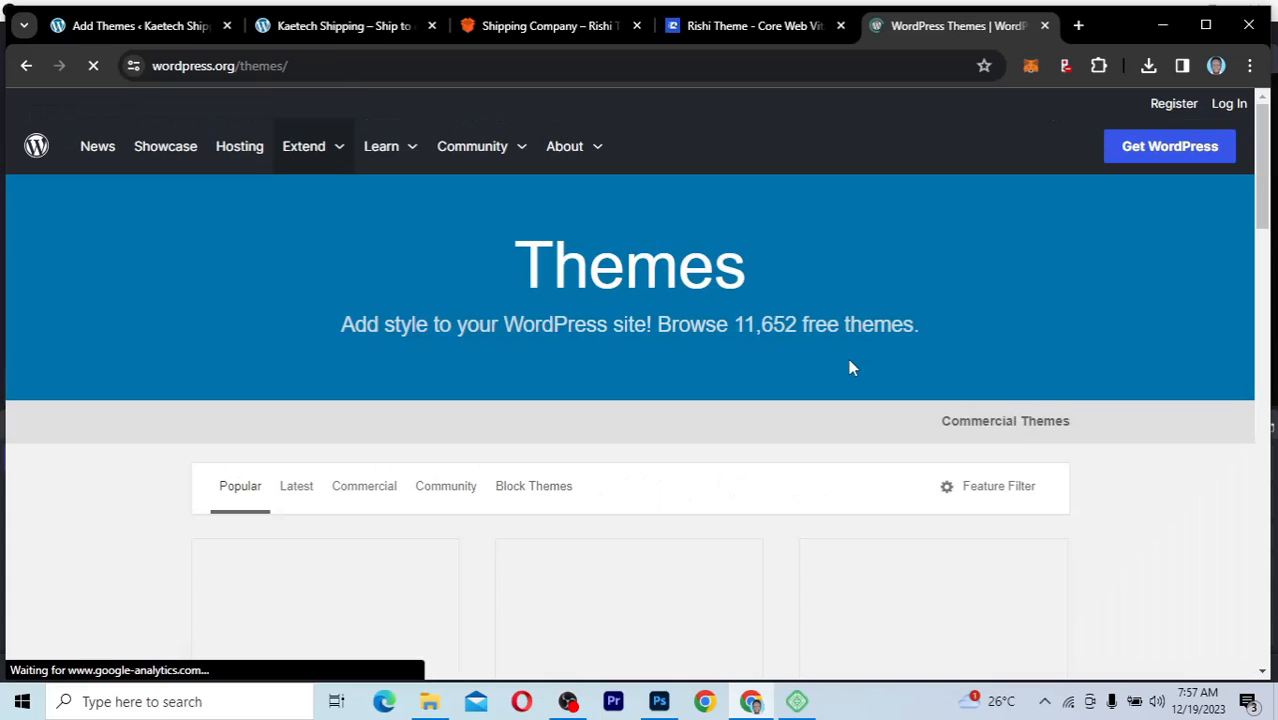
# Step: Compare the popular themes in the wordpress.org directory with those on the site's Add Themes page, ending on Add Themes
pyautogui.scroll(-2, 849, 361)
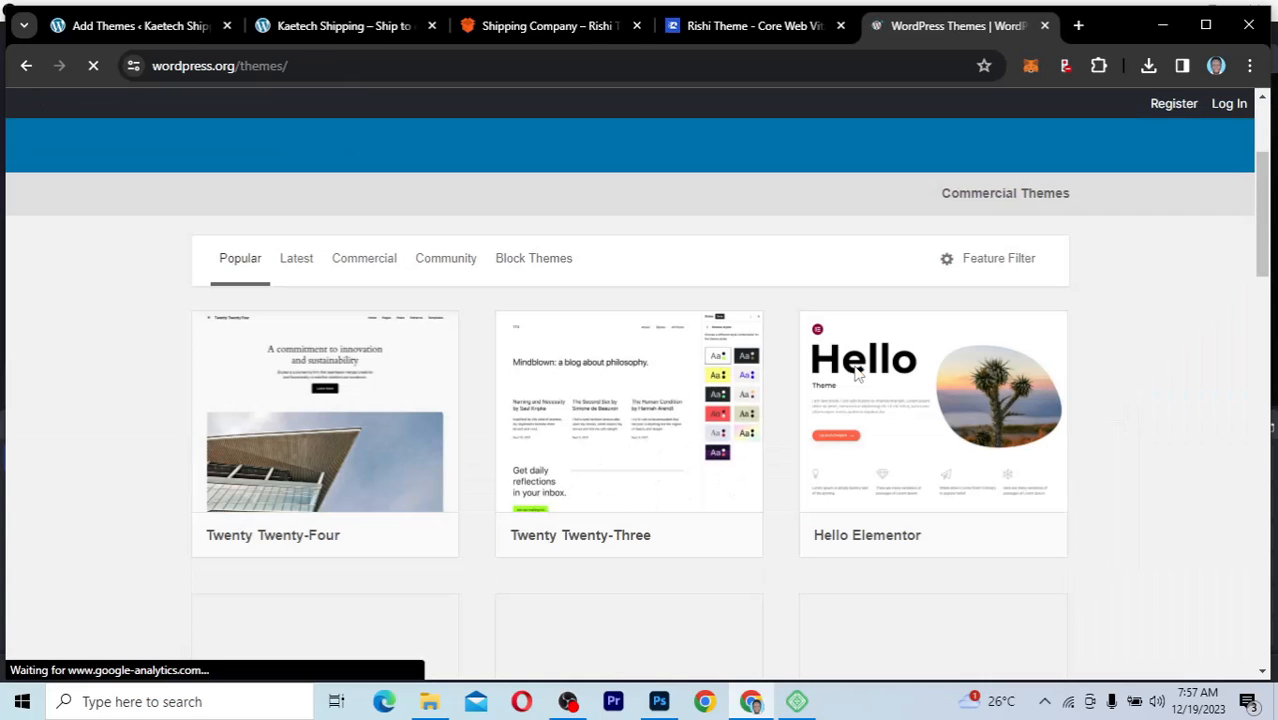
pyautogui.scroll(-3, 783, 537)
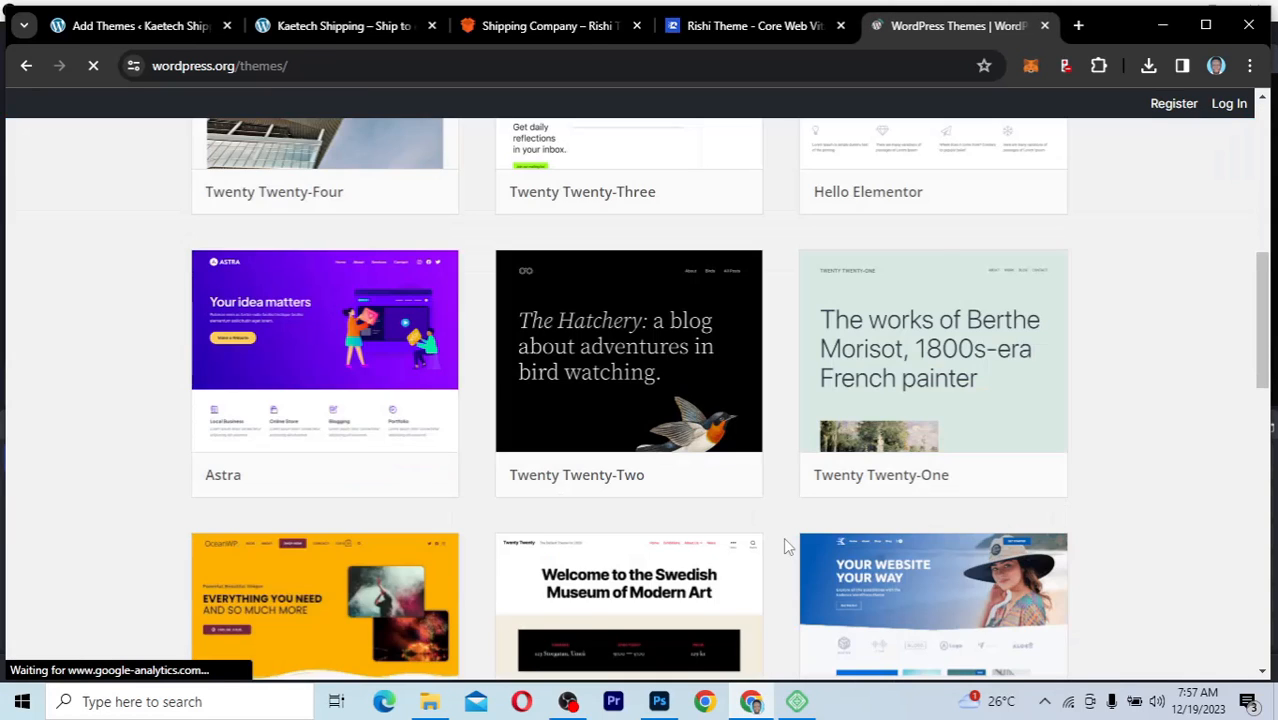
pyautogui.scroll(2, 783, 537)
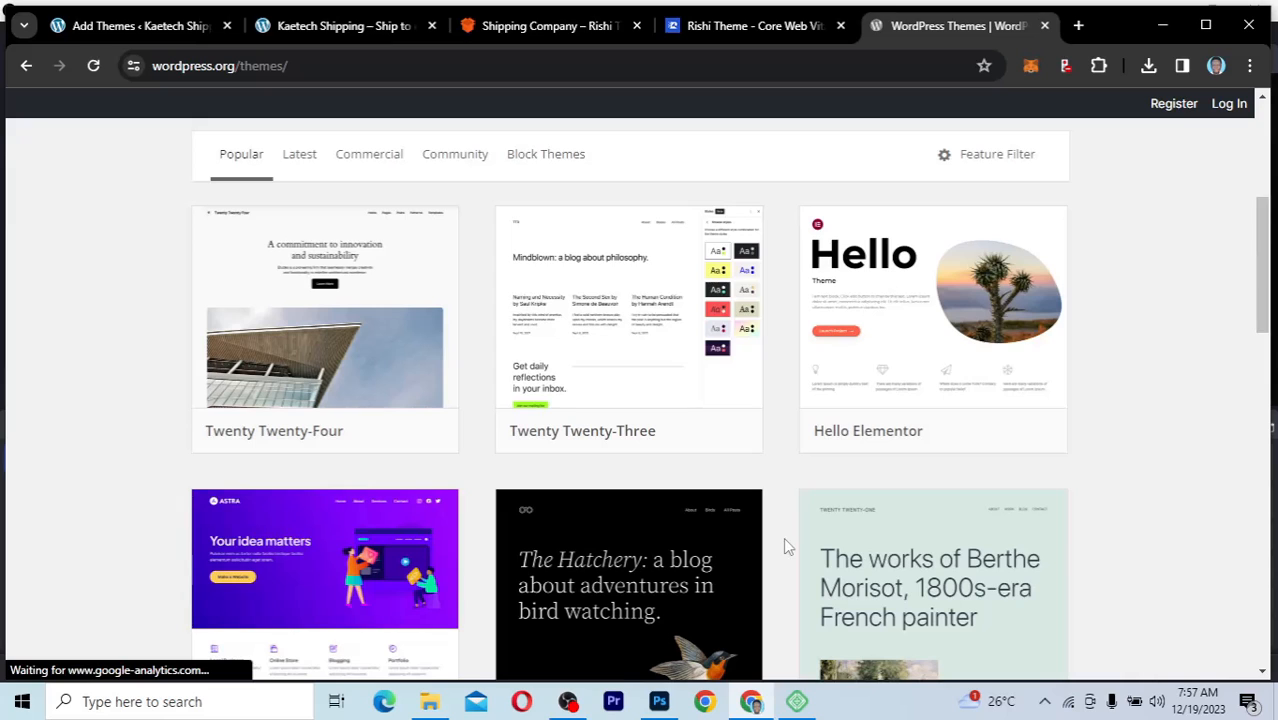
pyautogui.click(130, 26)
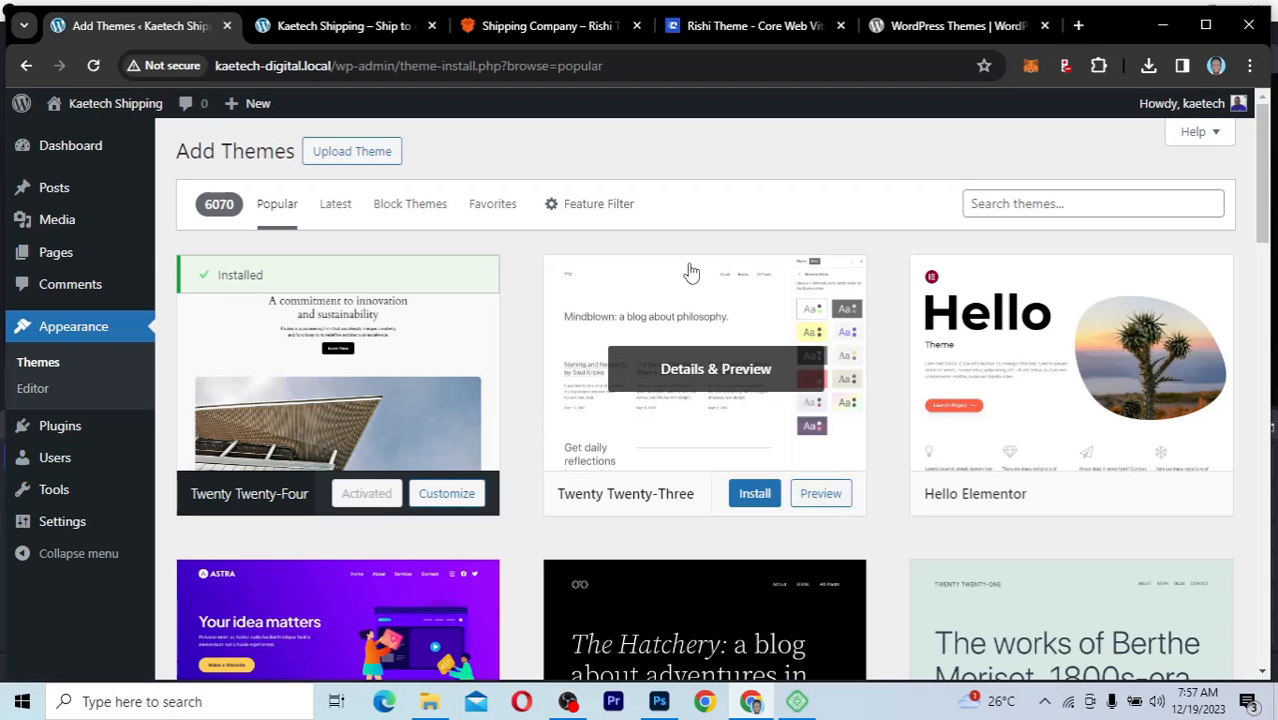
pyautogui.click(955, 25)
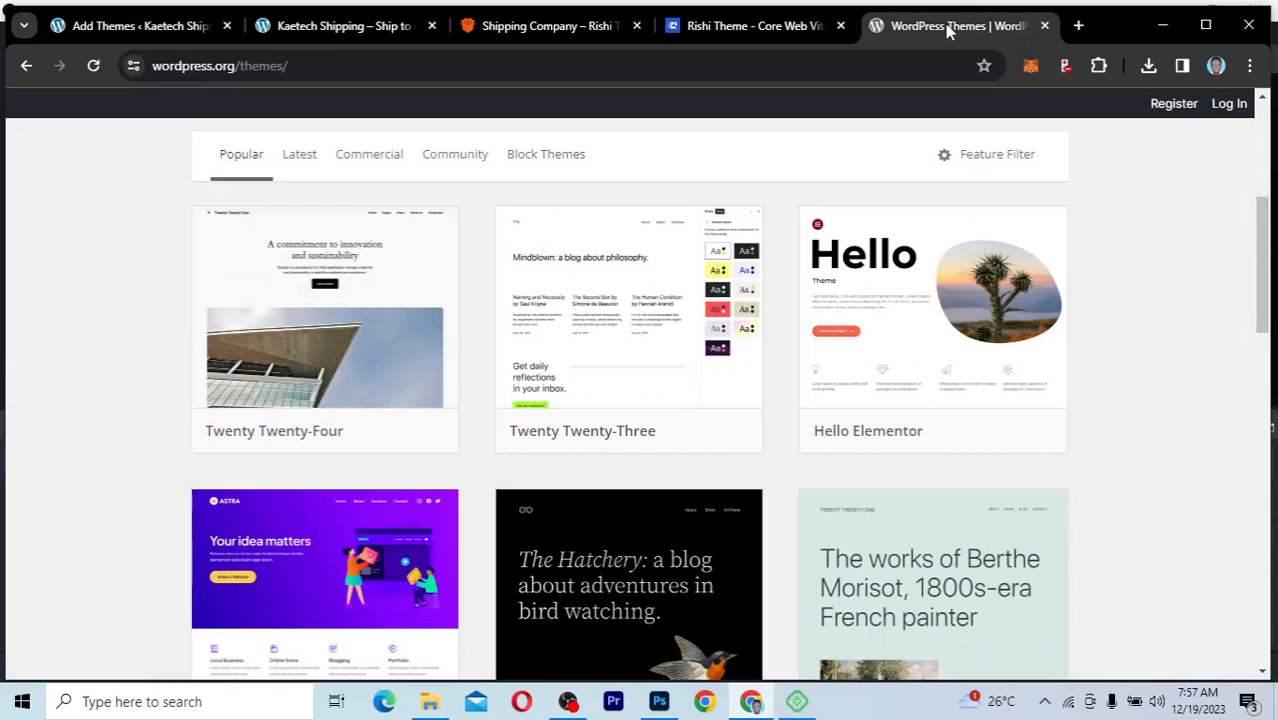
pyautogui.click(156, 25)
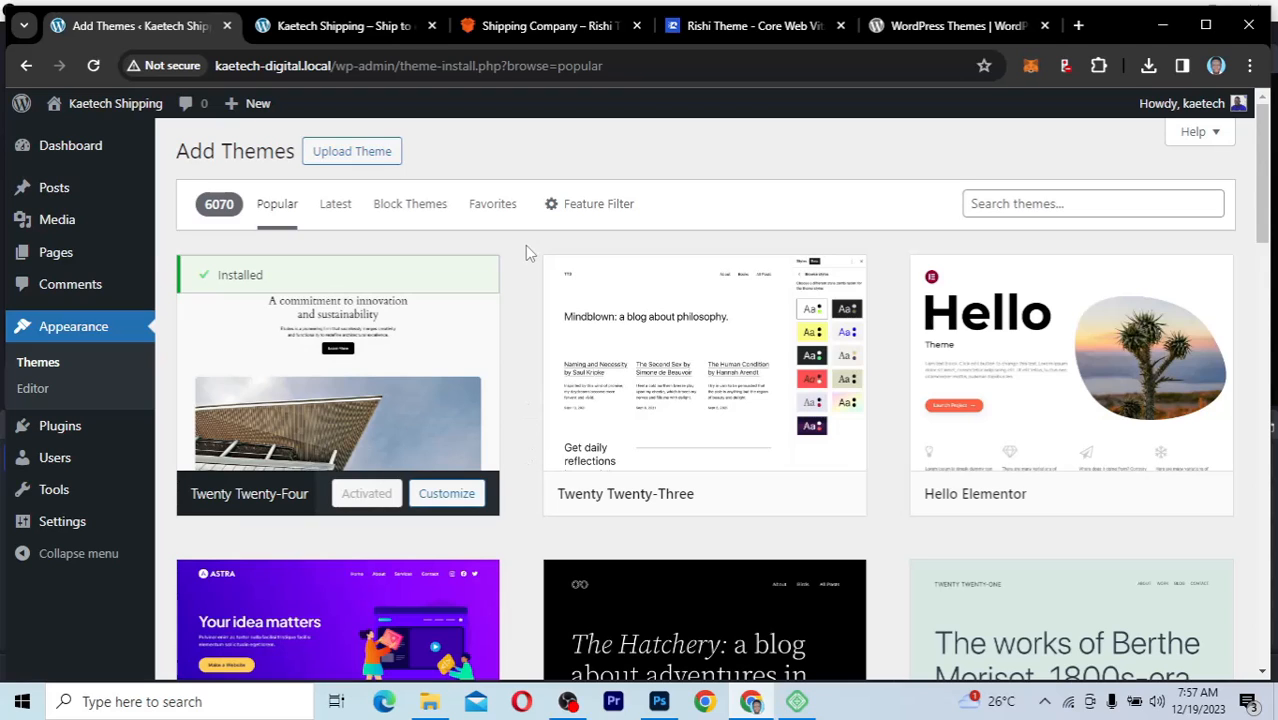
# Step: Install the Rishi theme by uploading rishi_1.2.2.zip from the Downloads folder, and activate it
pyautogui.click(354, 155)
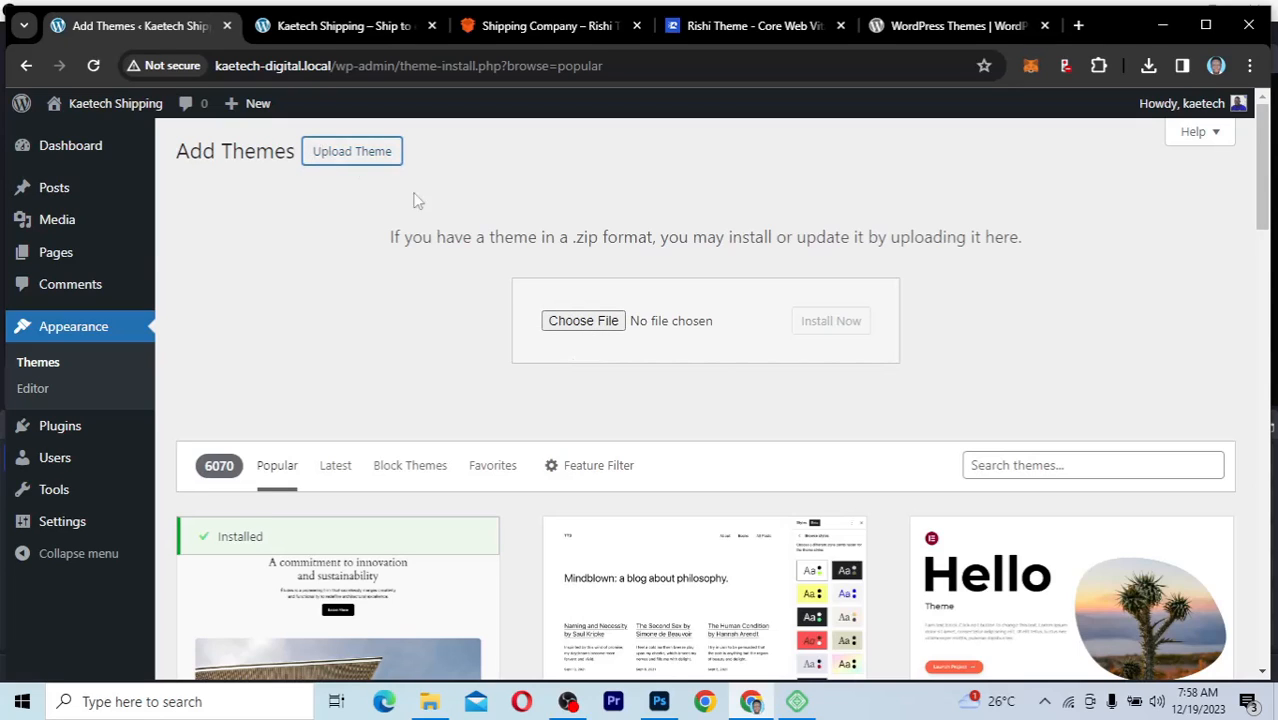
pyautogui.click(586, 325)
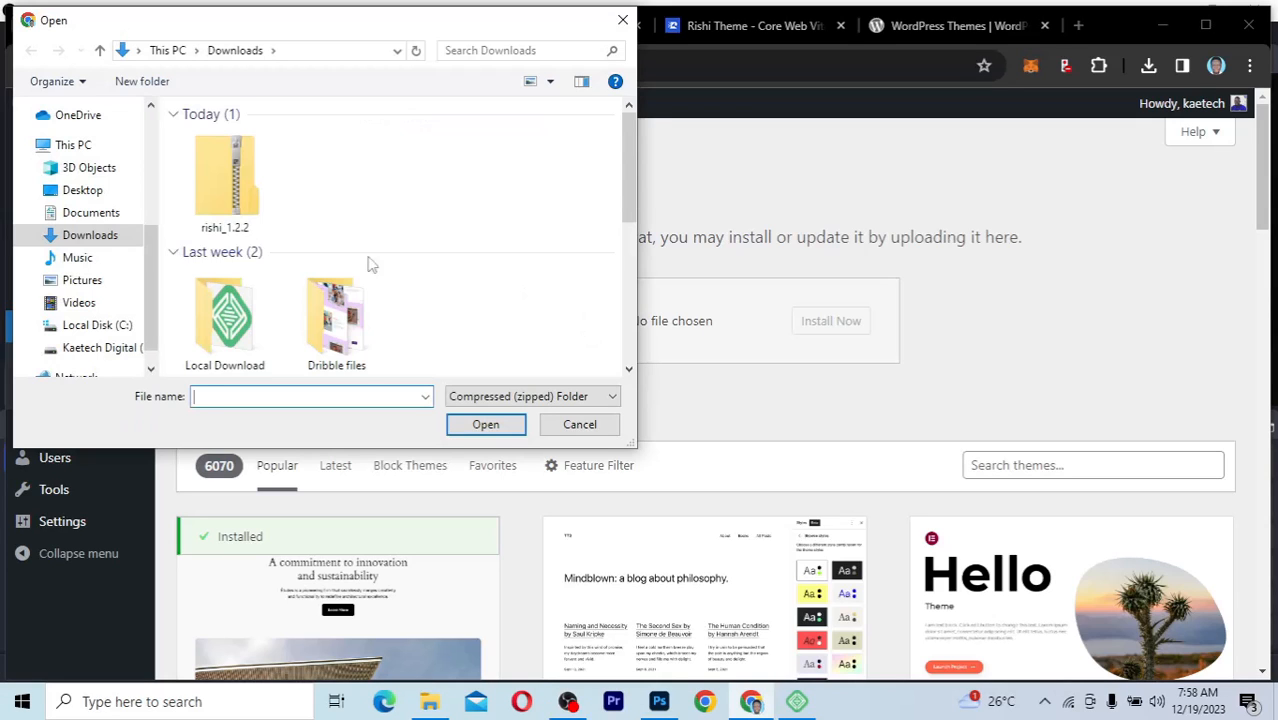
pyautogui.click(239, 178)
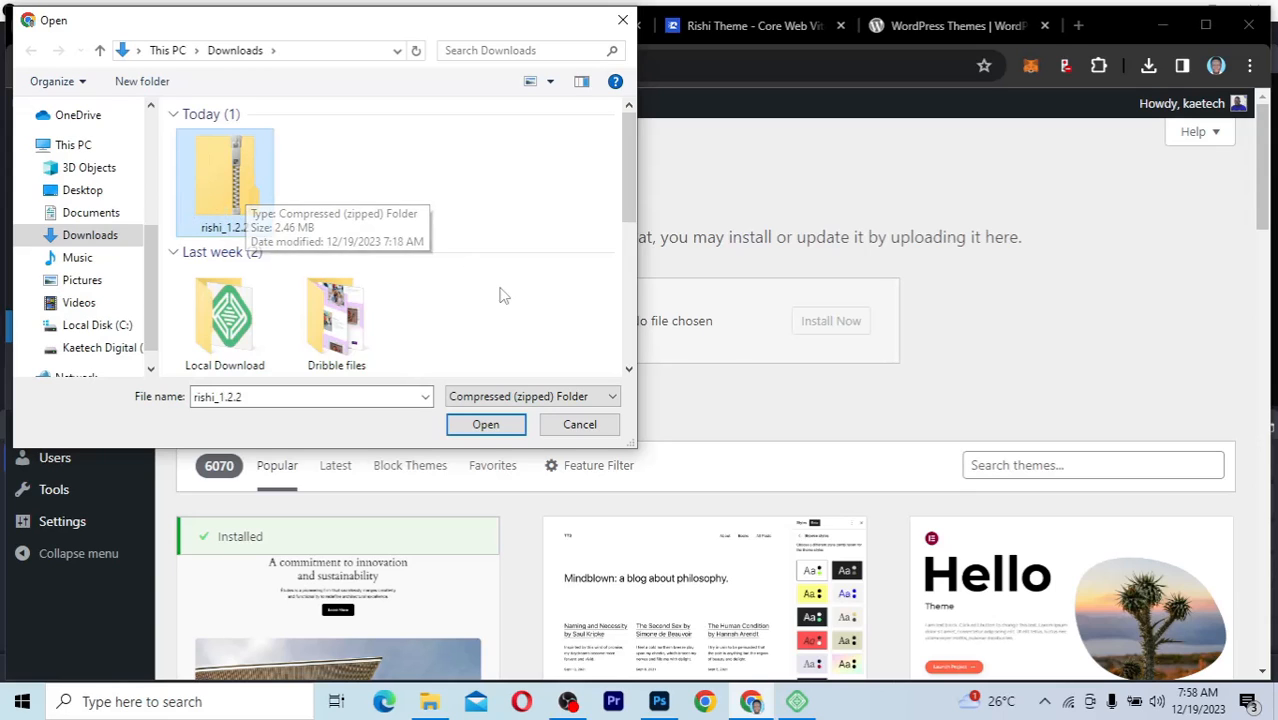
pyautogui.click(490, 428)
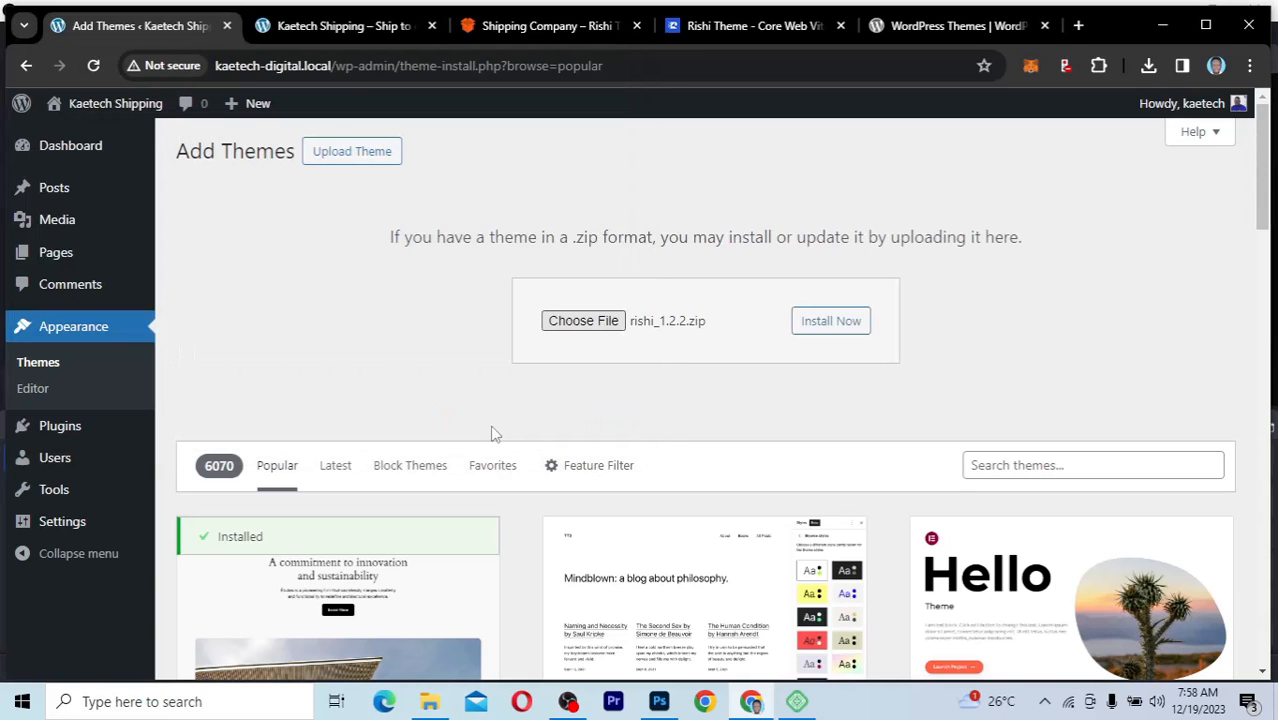
pyautogui.click(819, 332)
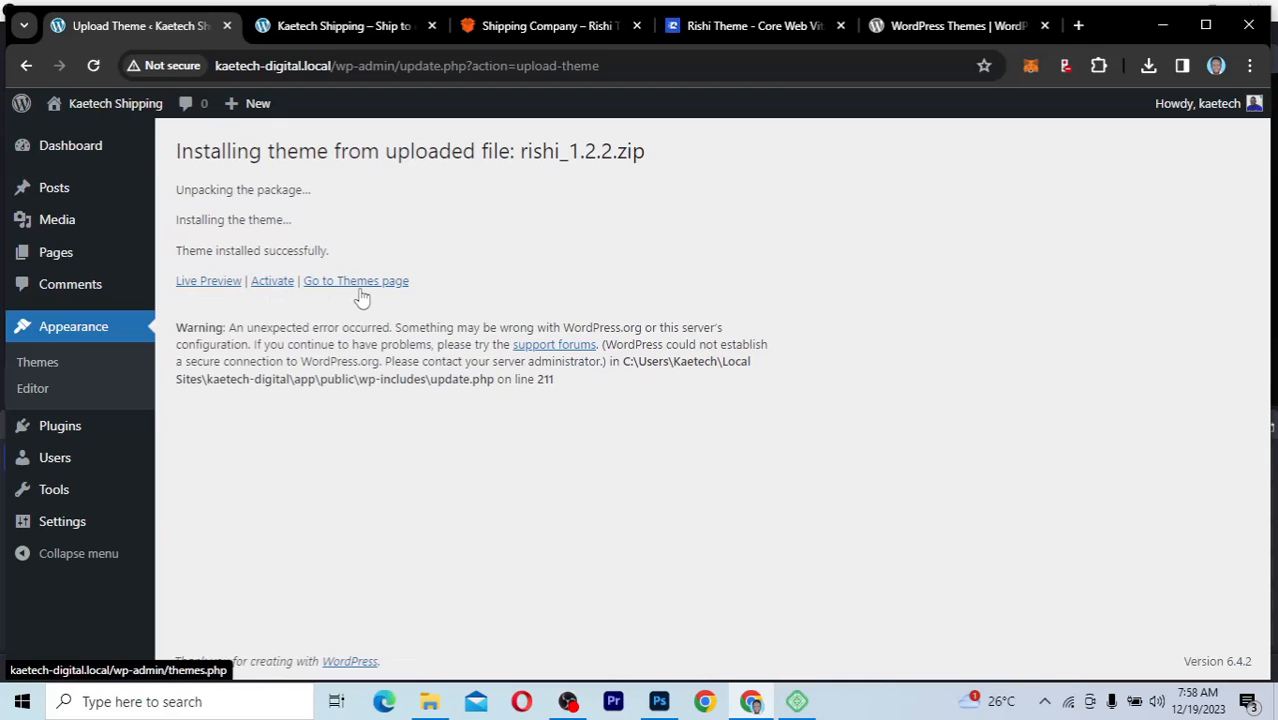
pyautogui.click(273, 284)
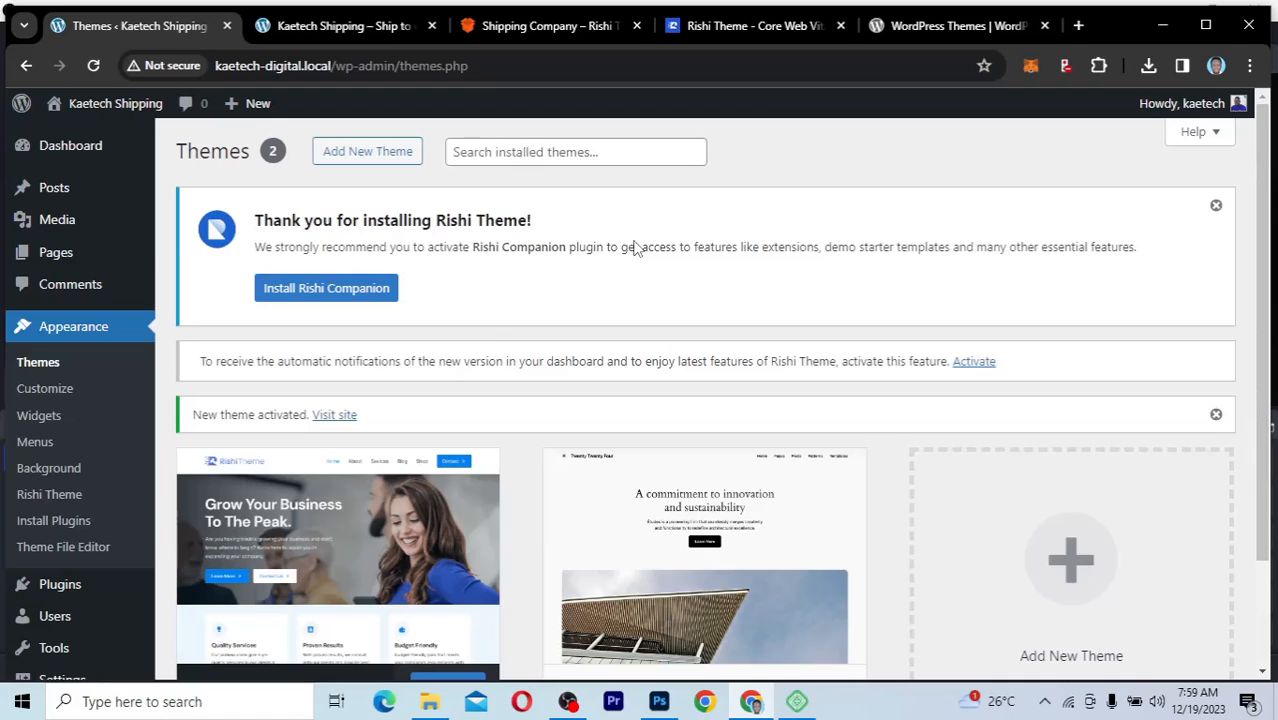
# Step: Reload the Kaetech Shipping homepage, compare its whole layout with the Shipping Company demo, and return to the admin Themes page
pyautogui.click(345, 26)
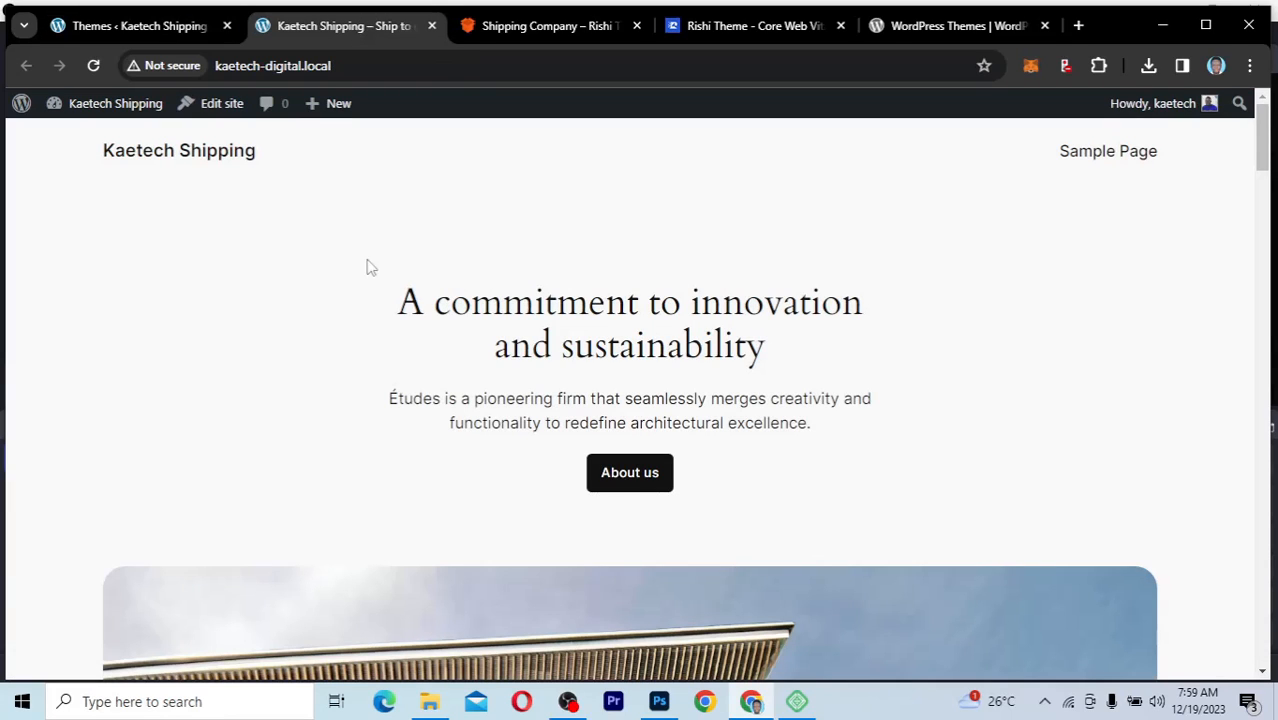
pyautogui.press('F5')
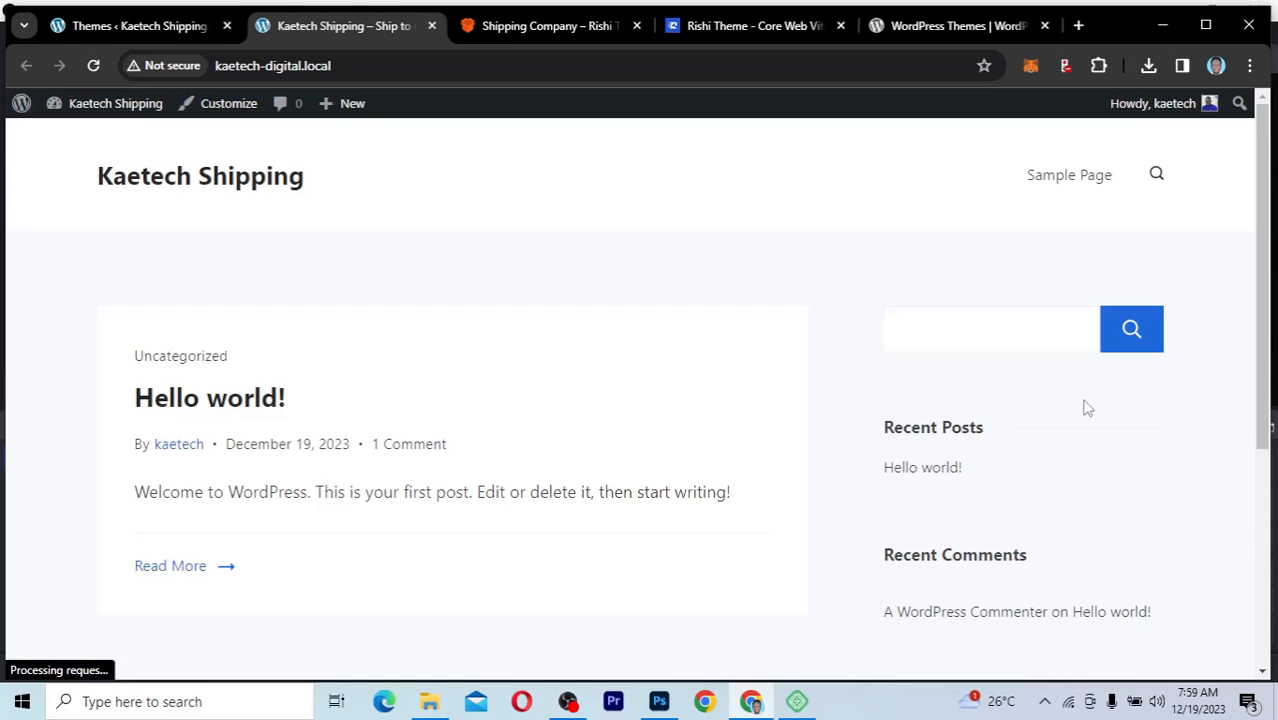
pyautogui.scroll(-4, 866, 419)
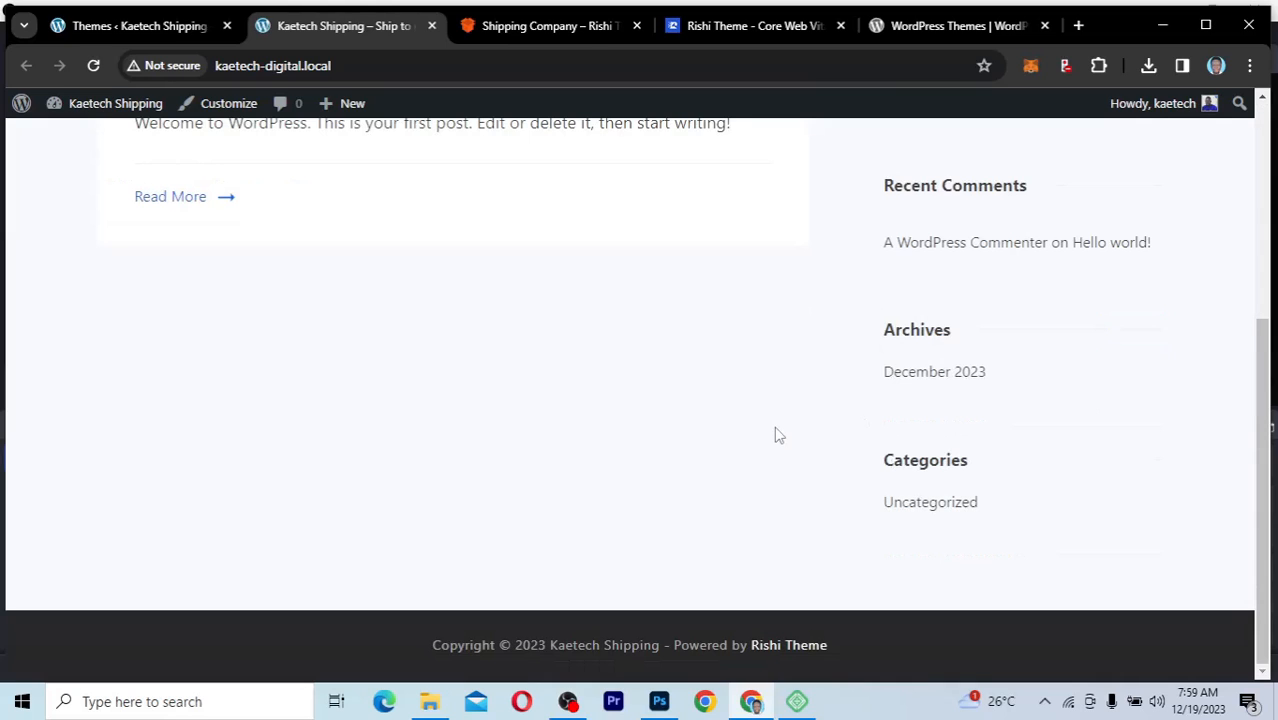
pyautogui.scroll(5, 777, 440)
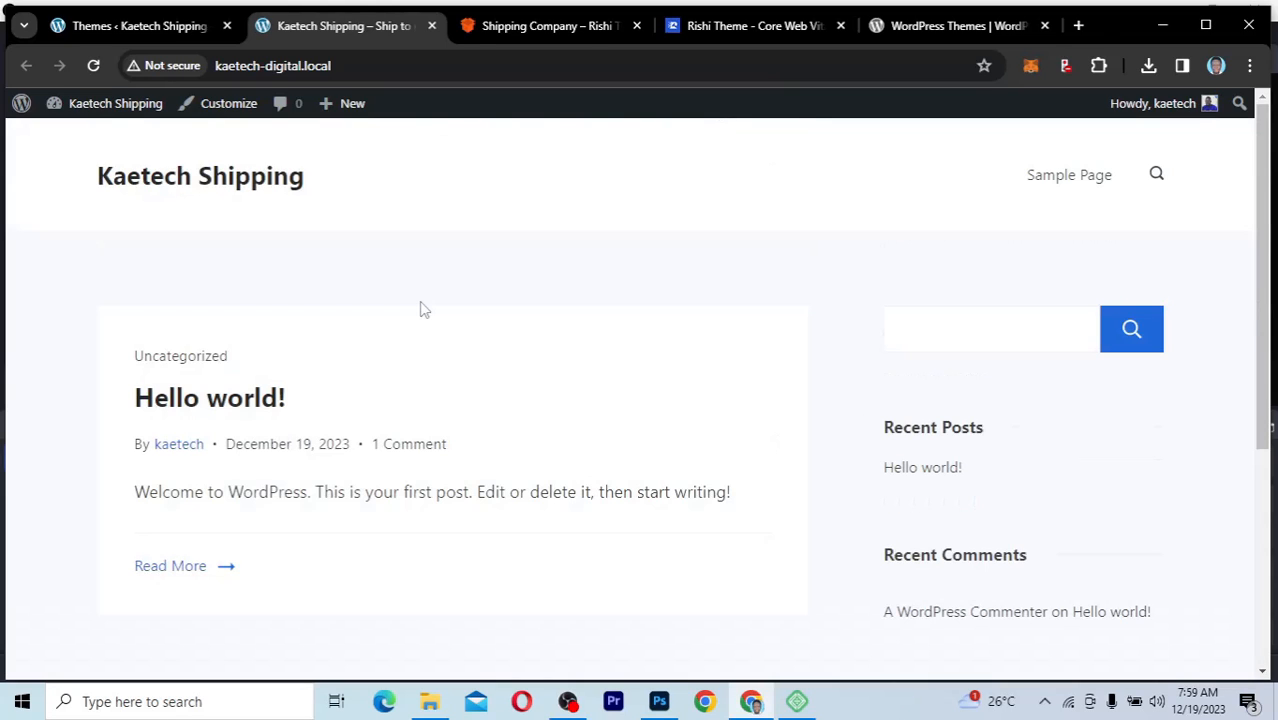
pyautogui.scroll(-4, 659, 319)
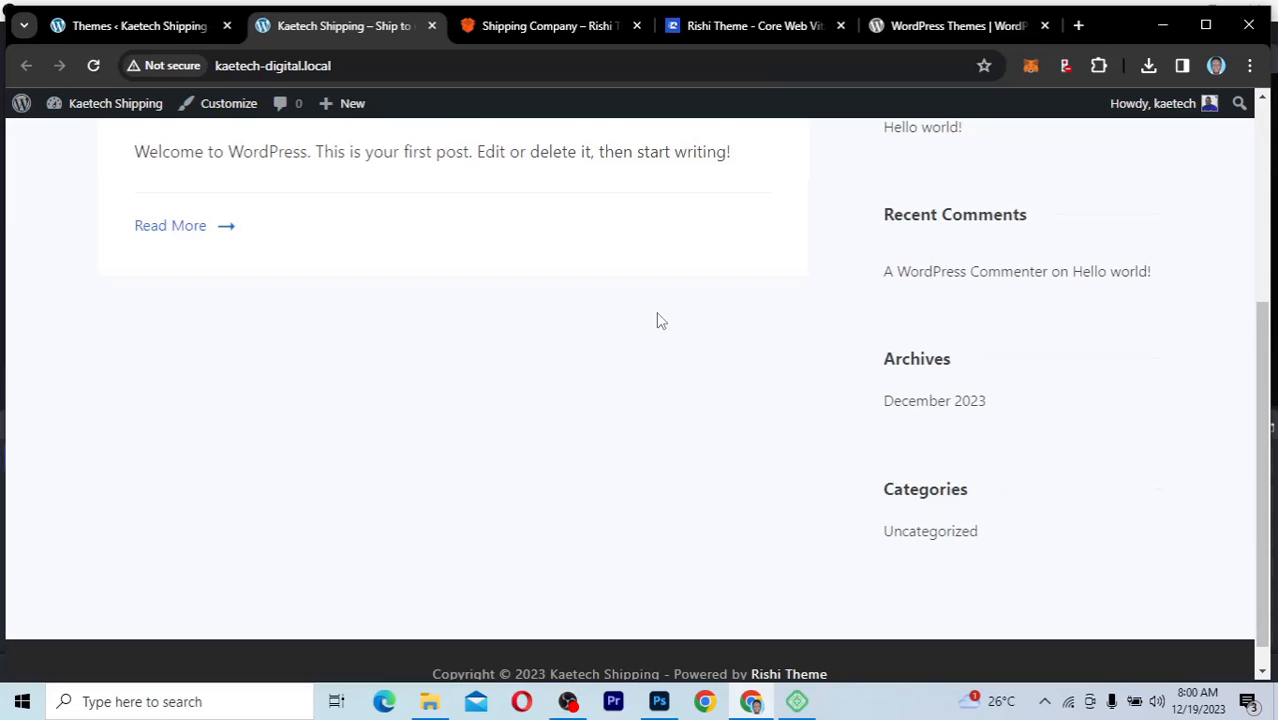
pyautogui.scroll(-1, 659, 319)
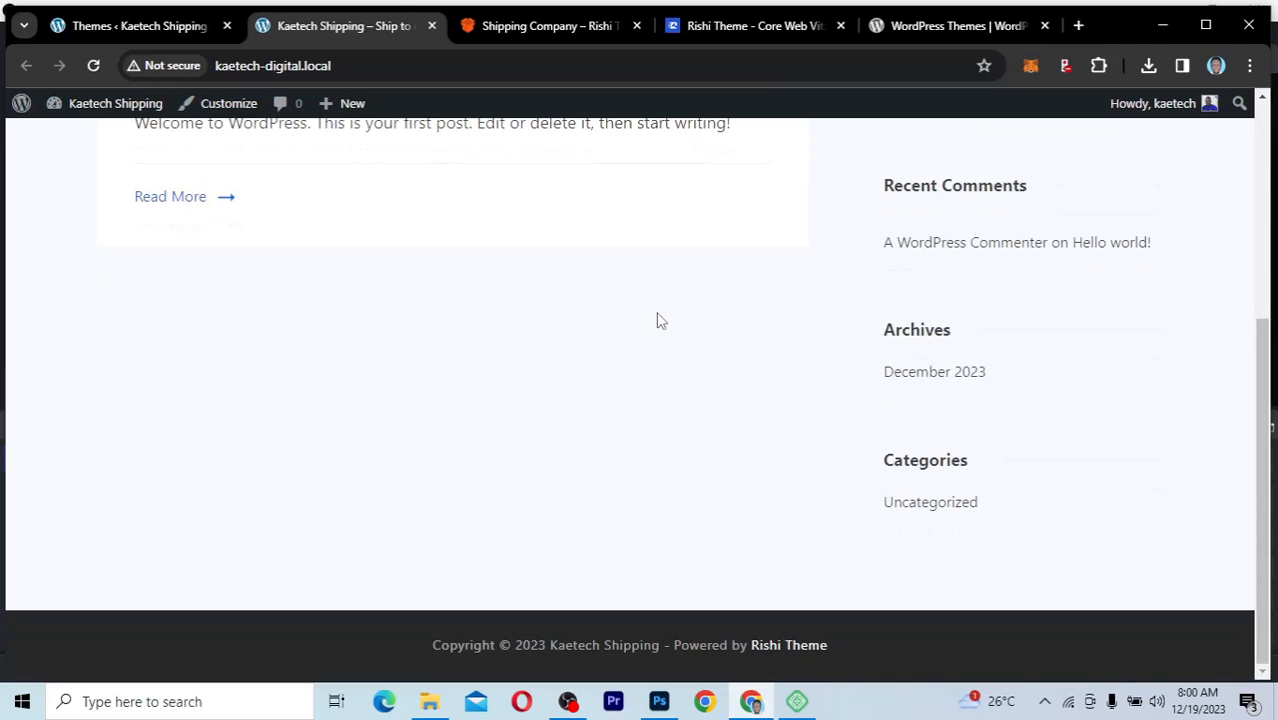
pyautogui.scroll(4, 659, 319)
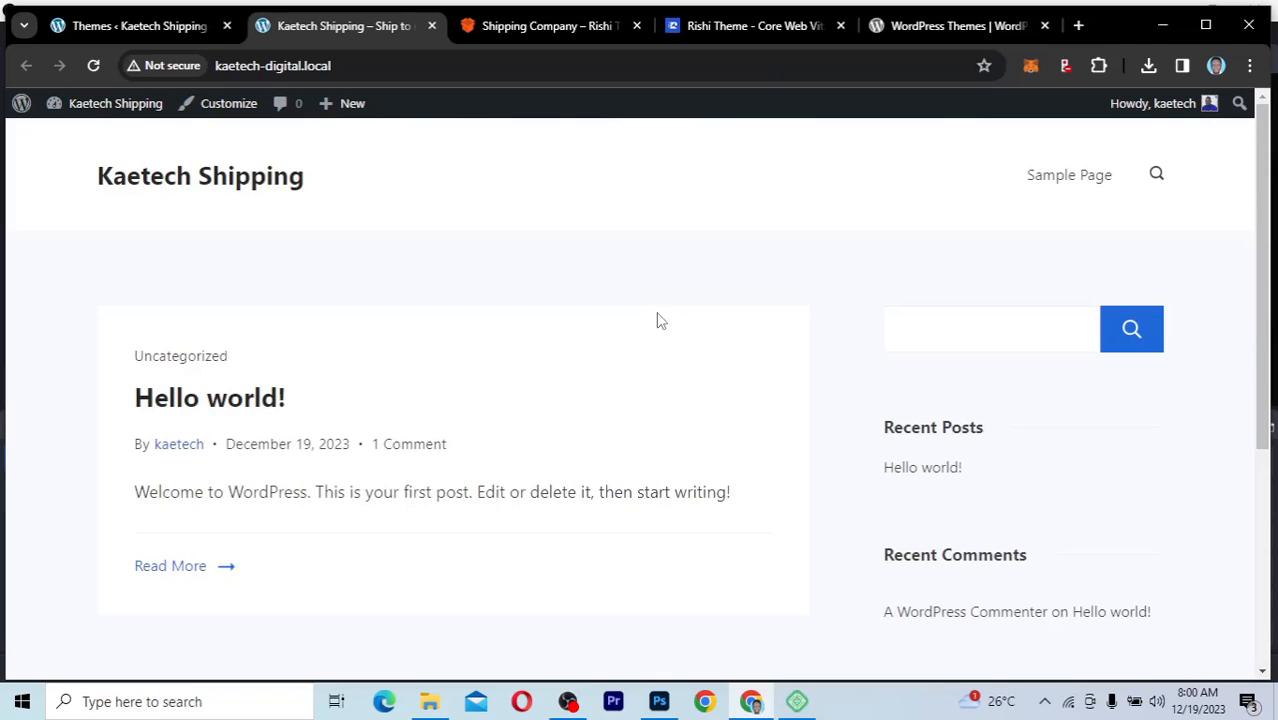
pyautogui.scroll(-4, 659, 319)
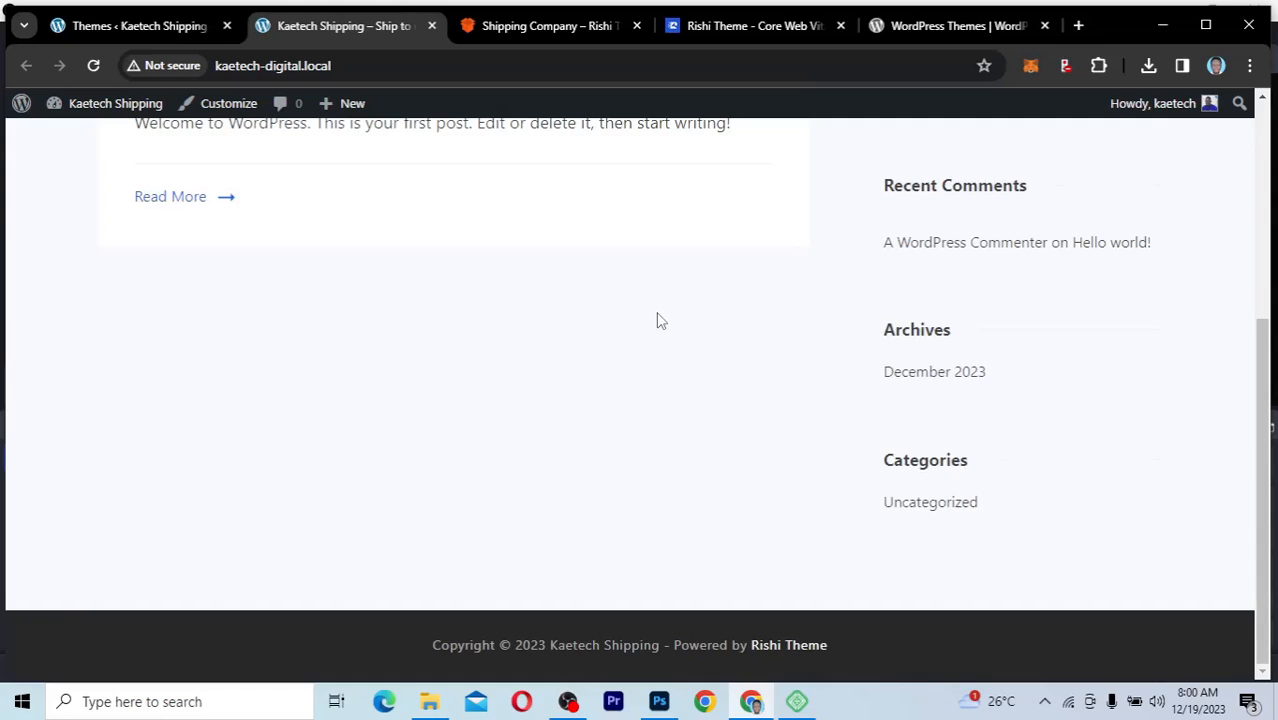
pyautogui.scroll(4, 659, 319)
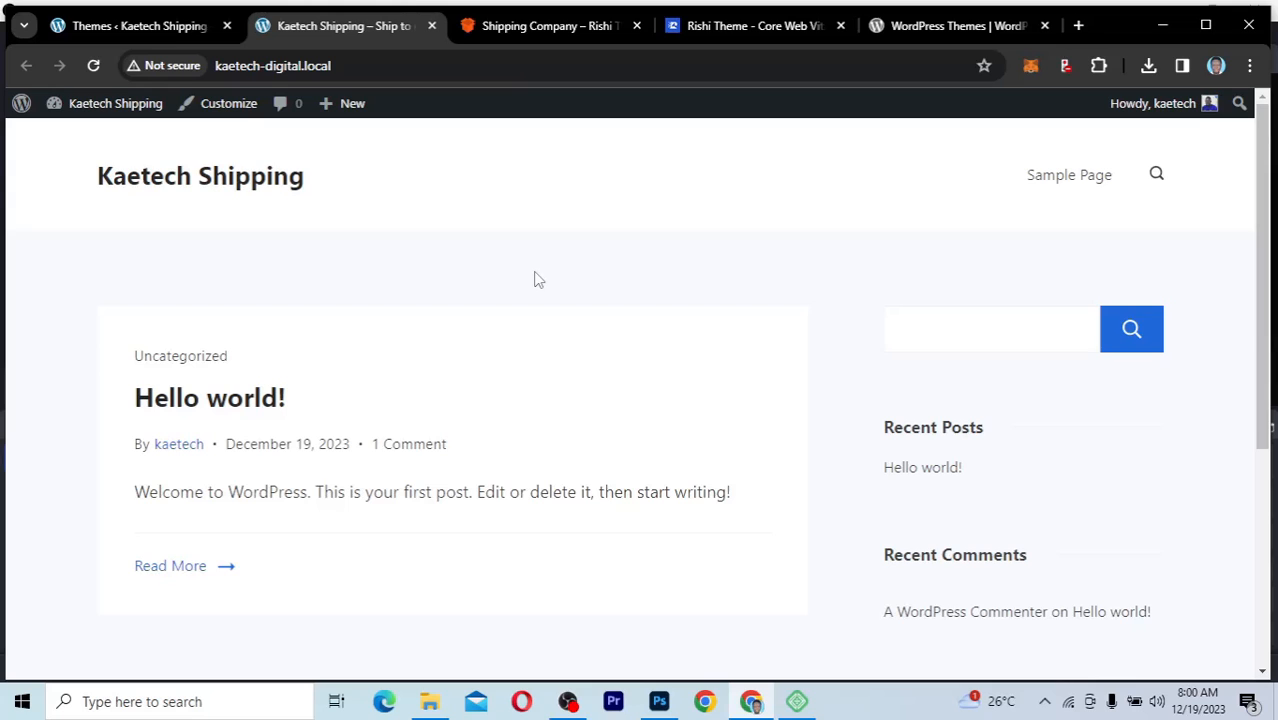
pyautogui.click(539, 25)
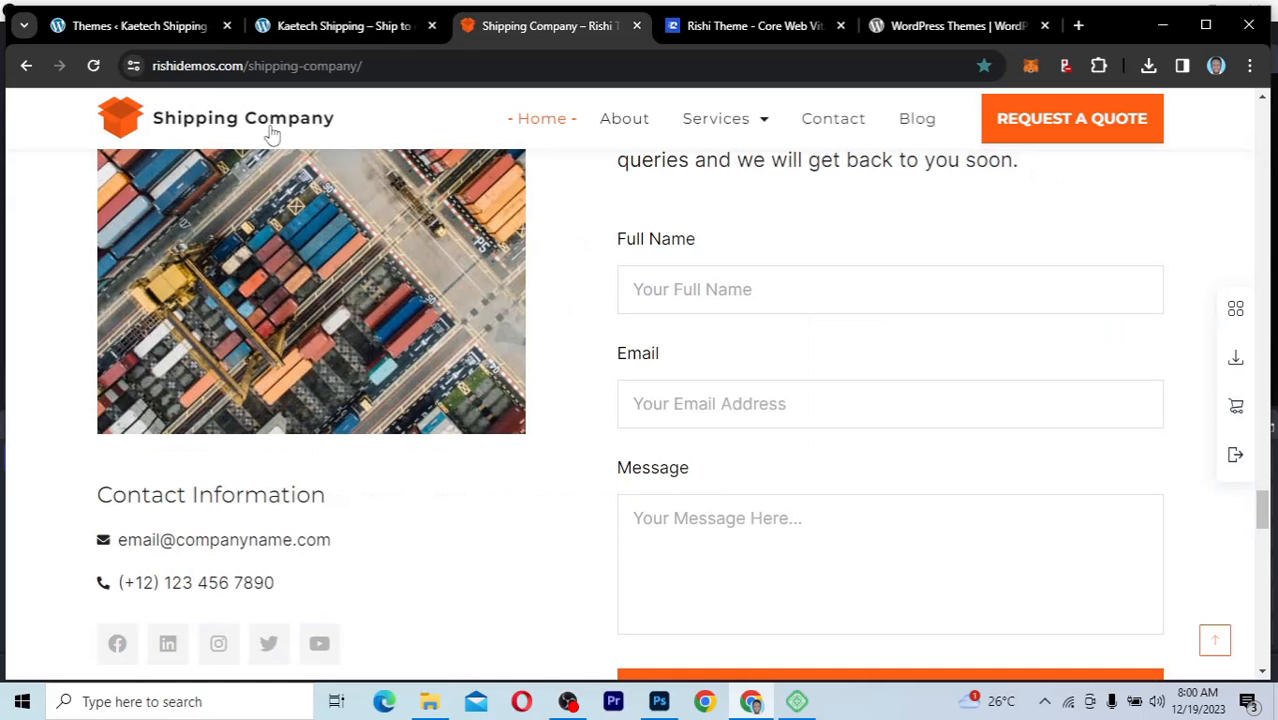
pyautogui.click(168, 24)
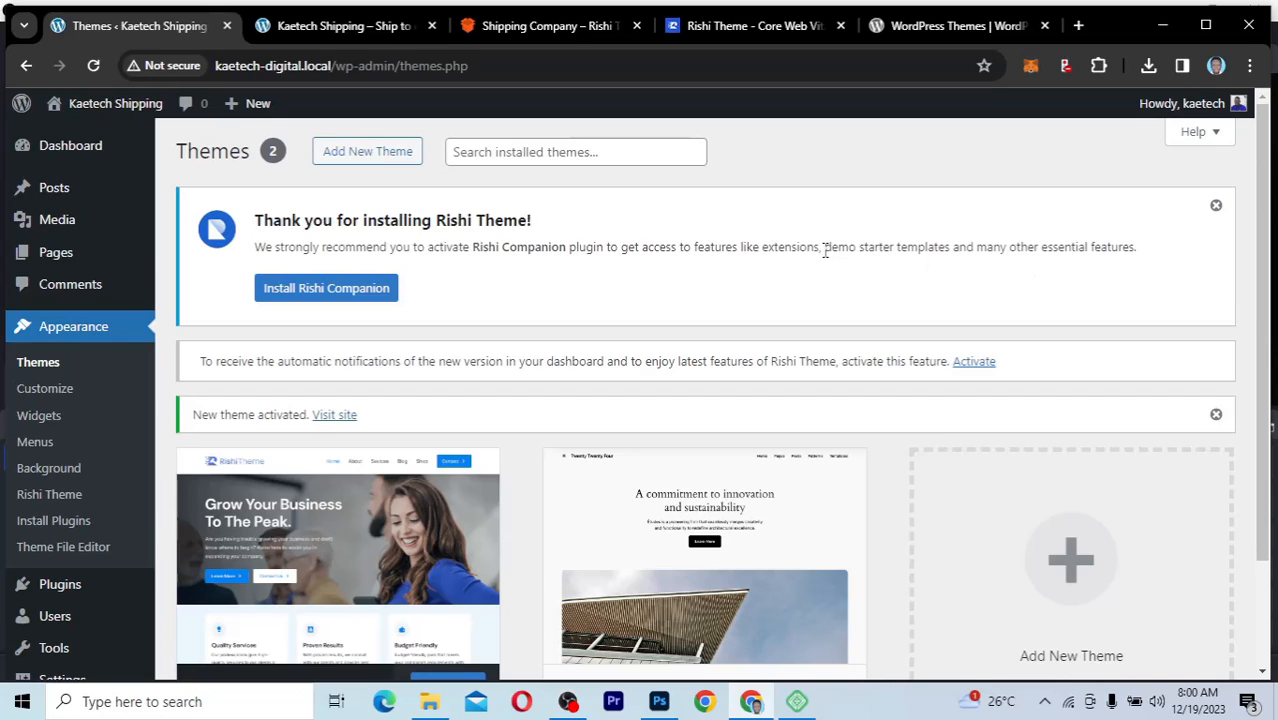
# Step: Install and activate the recommended Rishi Companion plugin, and return to the admin Dashboard
pyautogui.moveTo(824, 247); pyautogui.dragTo(951, 253)
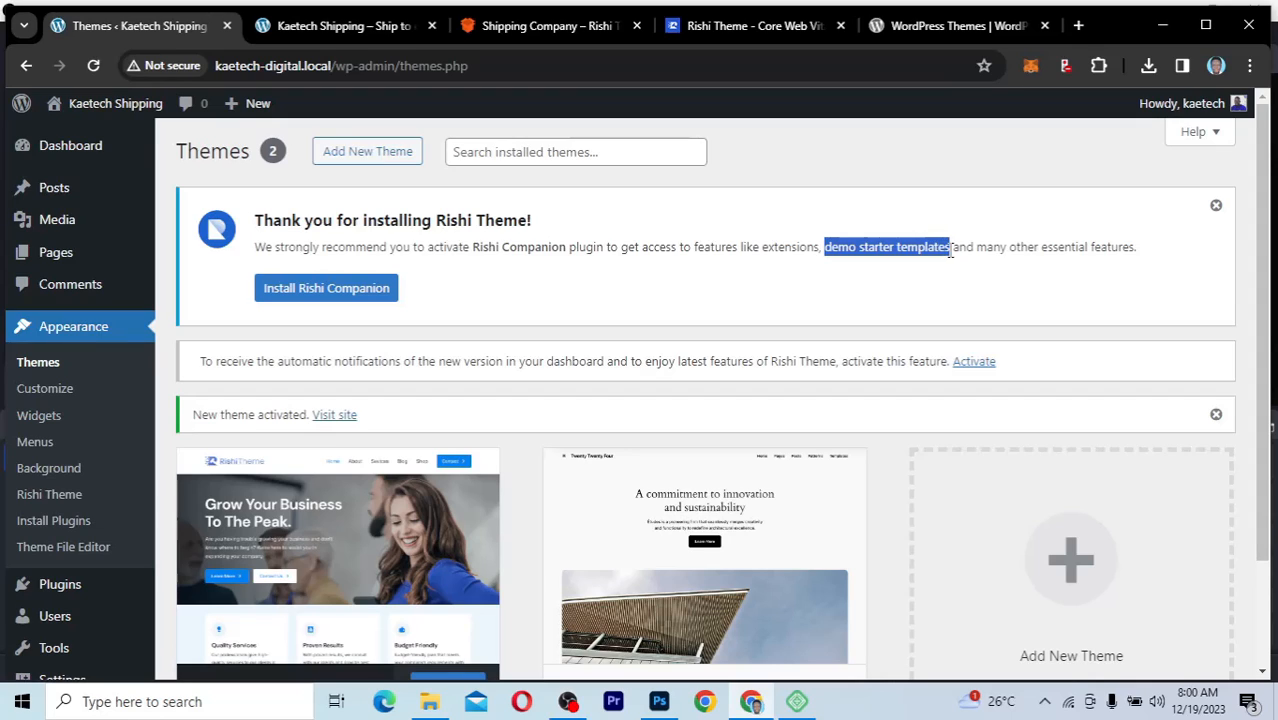
pyautogui.click(465, 310)
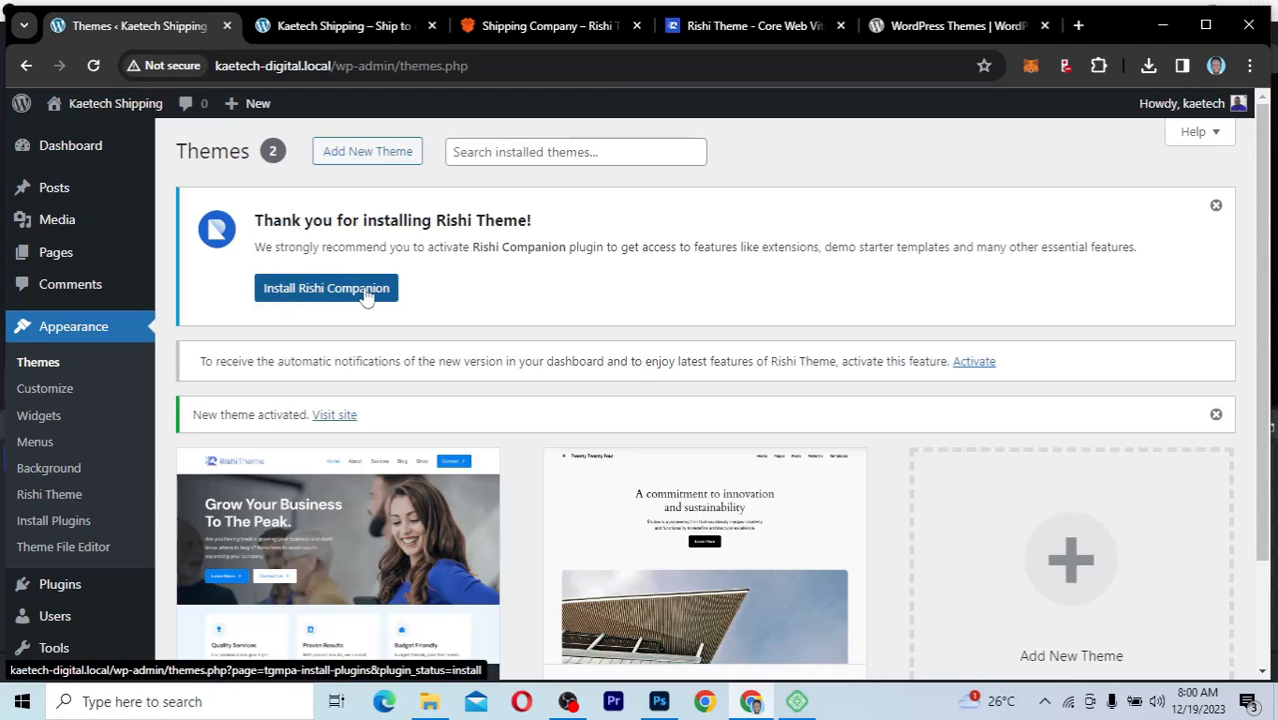
pyautogui.click(294, 290)
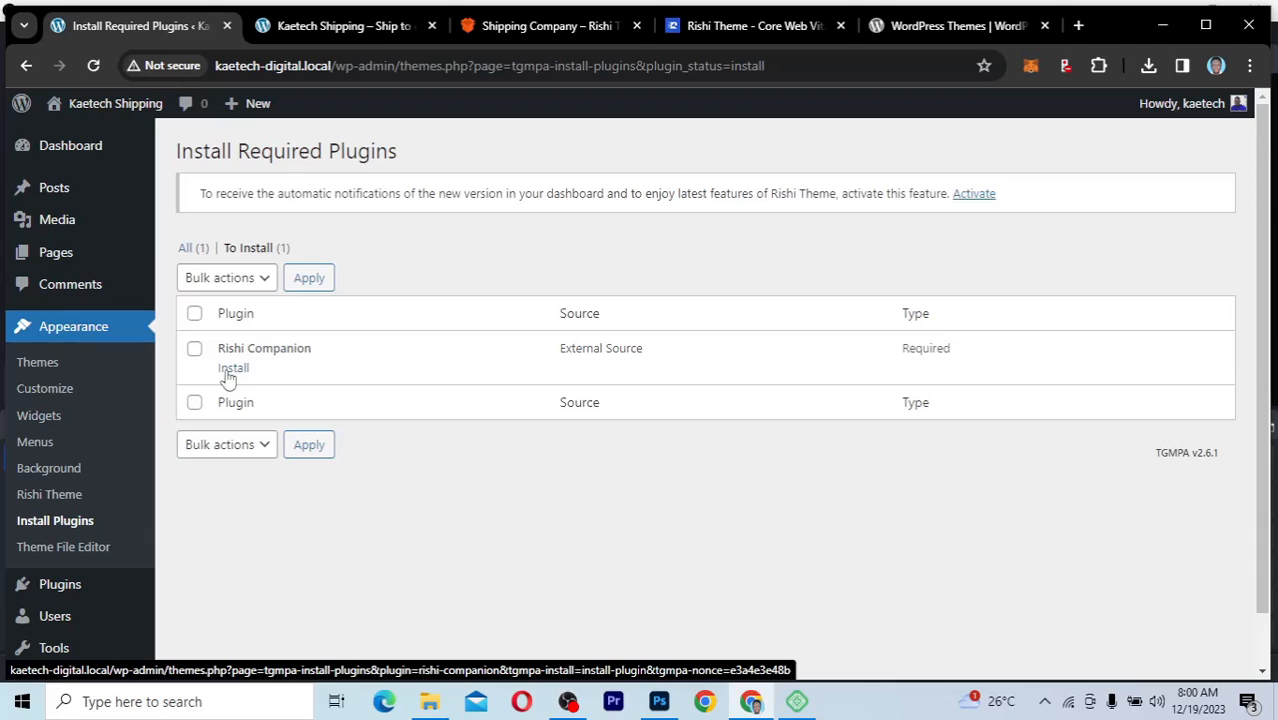
pyautogui.click(235, 370)
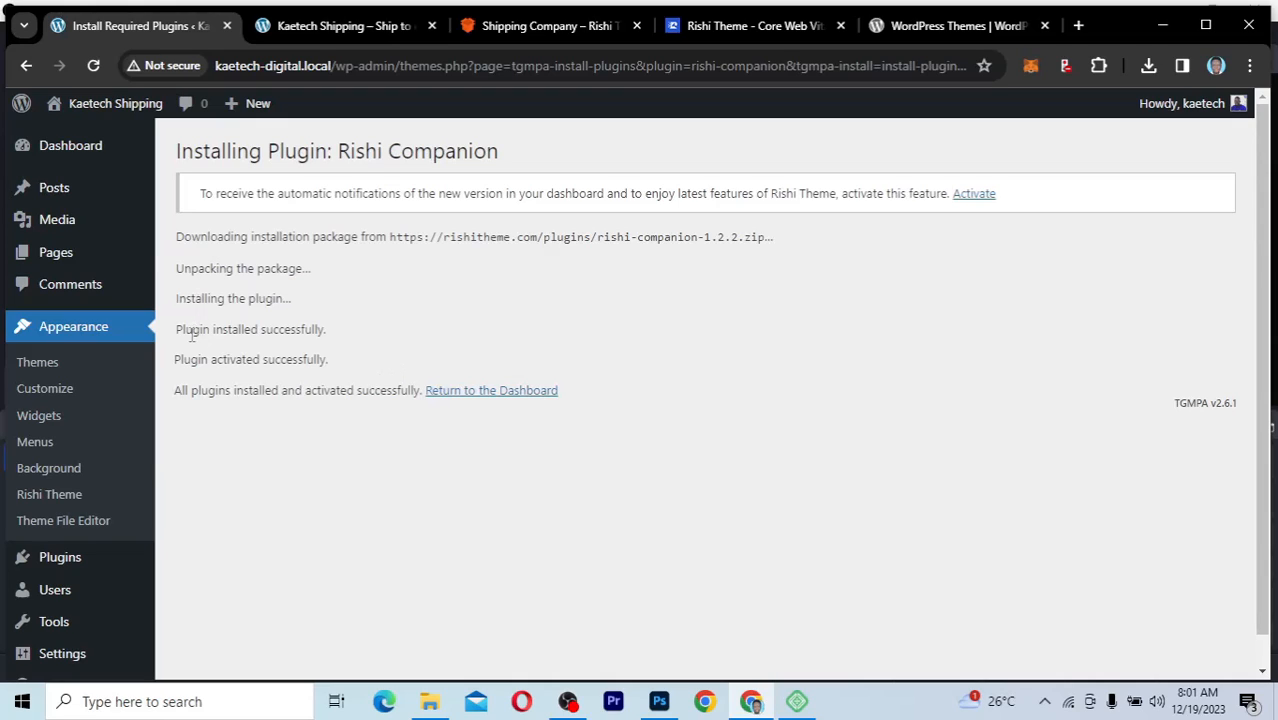
pyautogui.moveTo(215, 330); pyautogui.dragTo(330, 336)
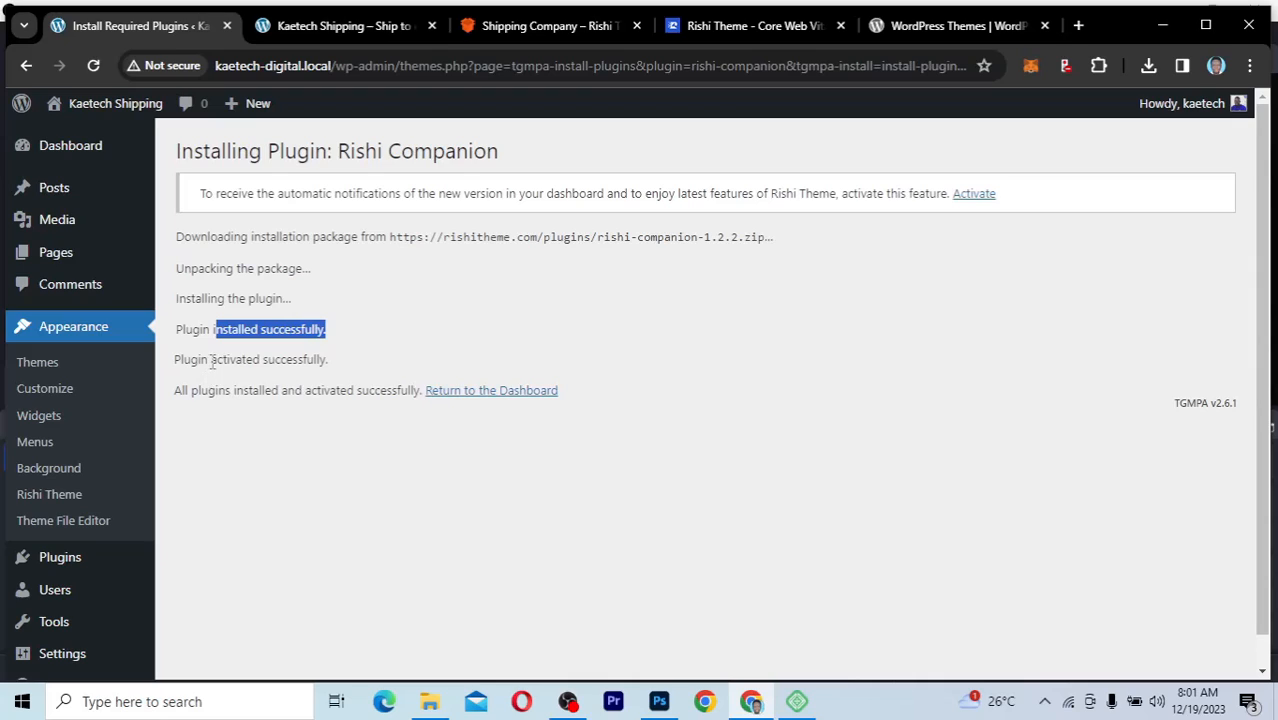
pyautogui.moveTo(211, 359); pyautogui.dragTo(330, 360)
pyautogui.click(448, 336)
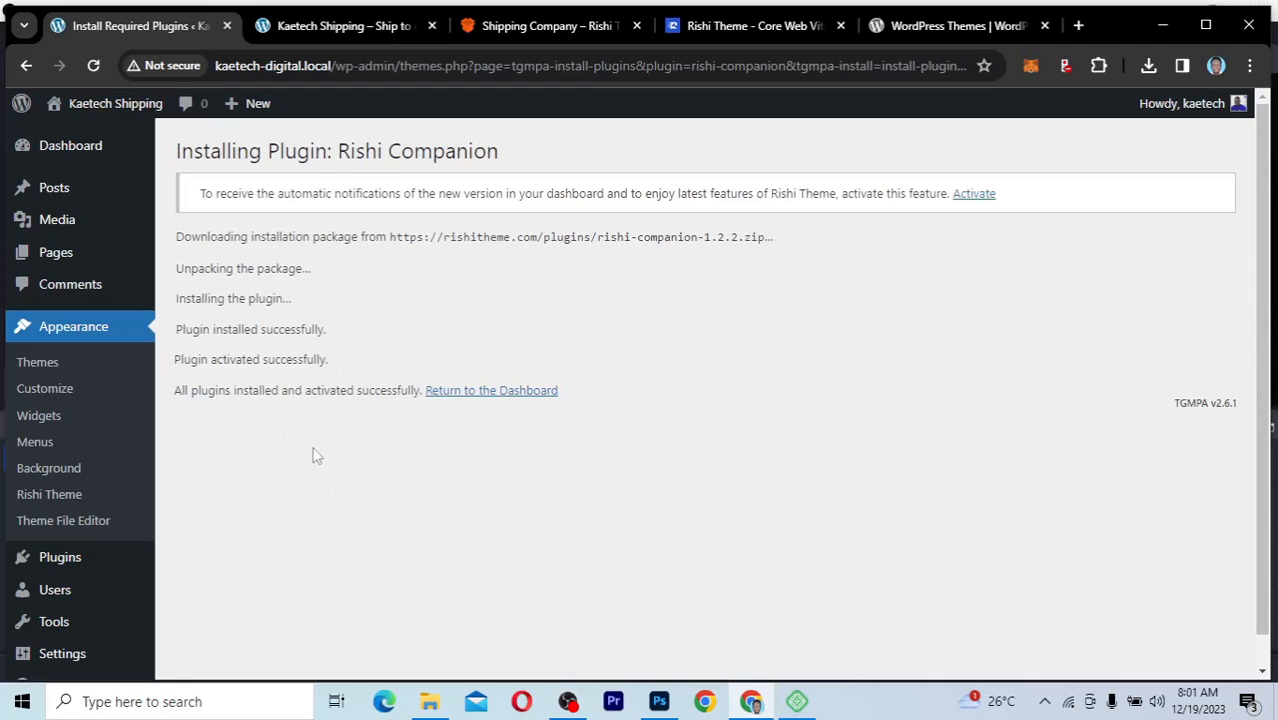
pyautogui.click(498, 392)
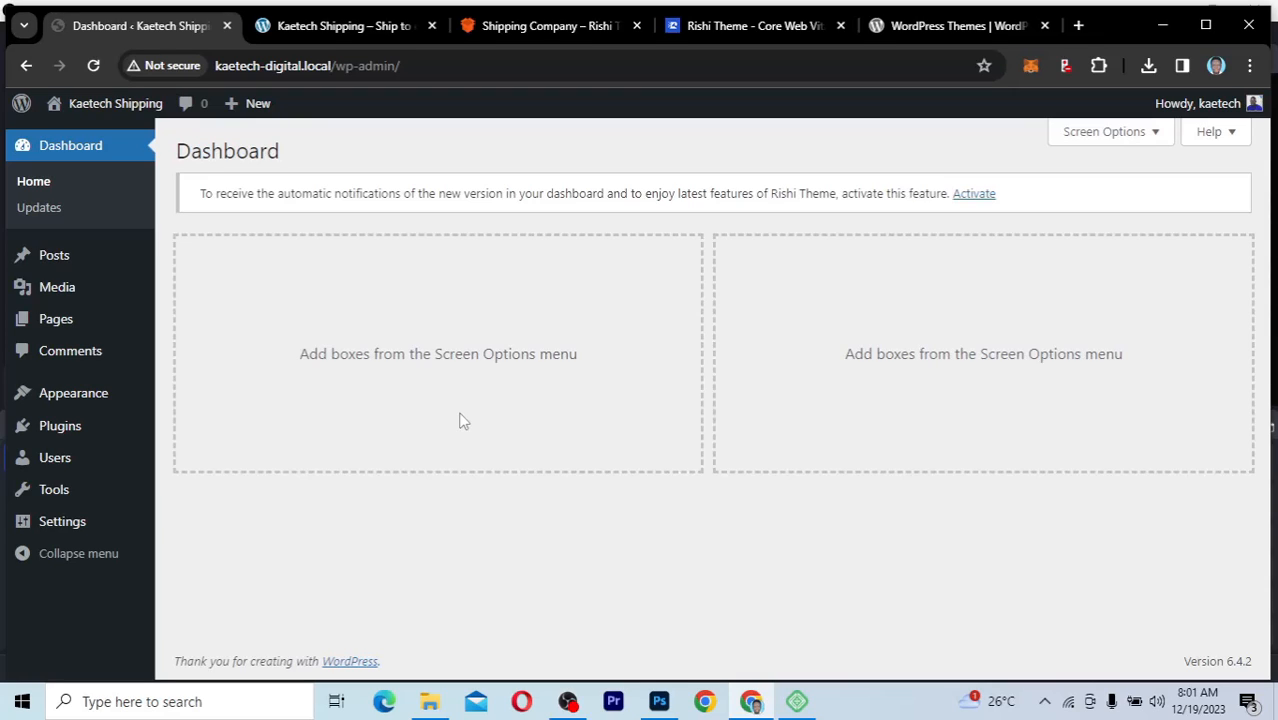
# Step: Compare the Shipping Company demo with the current Kaetech Shipping homepage, ending on the admin Dashboard
pyautogui.click(574, 28)
pyautogui.scroll(4, 533, 286)
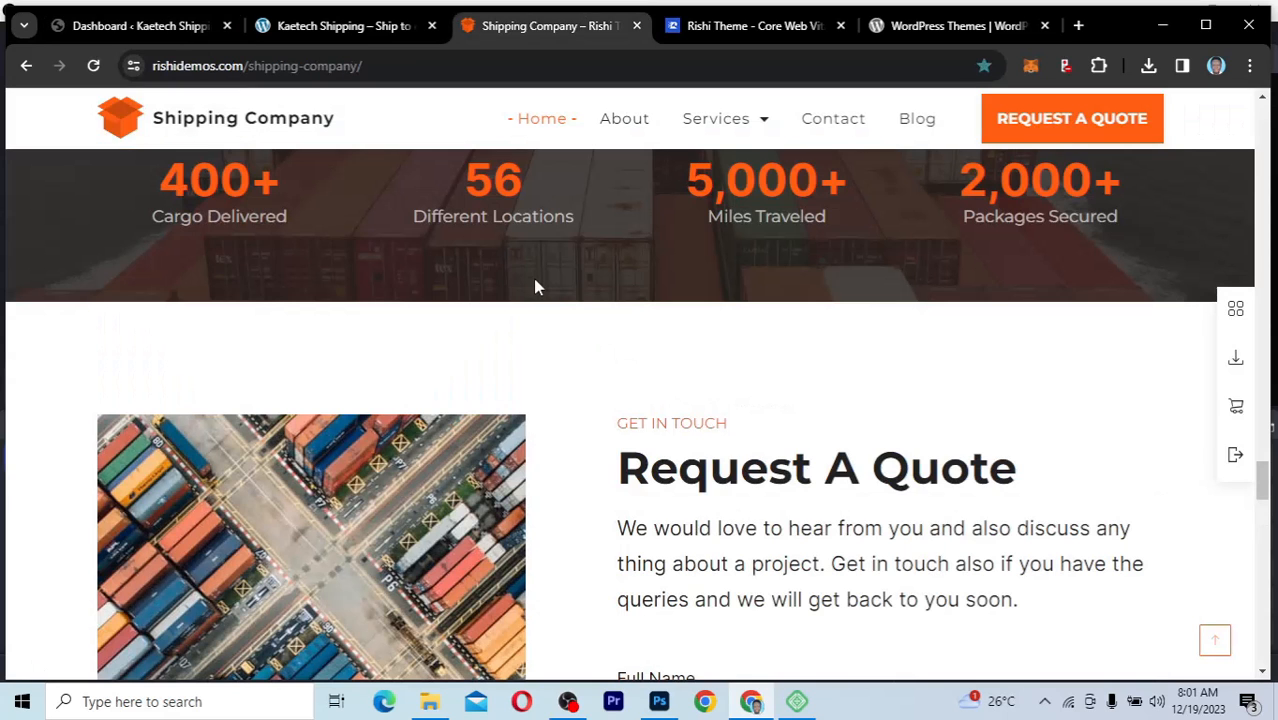
pyautogui.scroll(5, 533, 286)
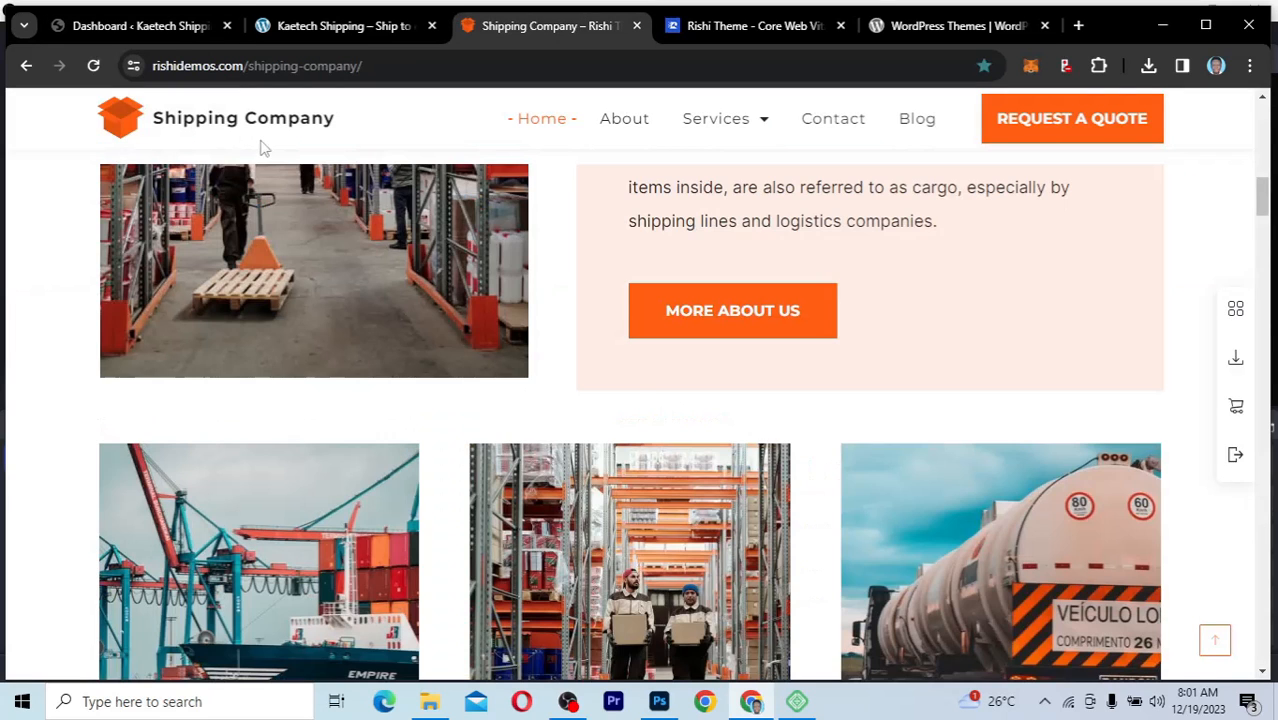
pyautogui.scroll(5, 262, 148)
pyautogui.click(140, 26)
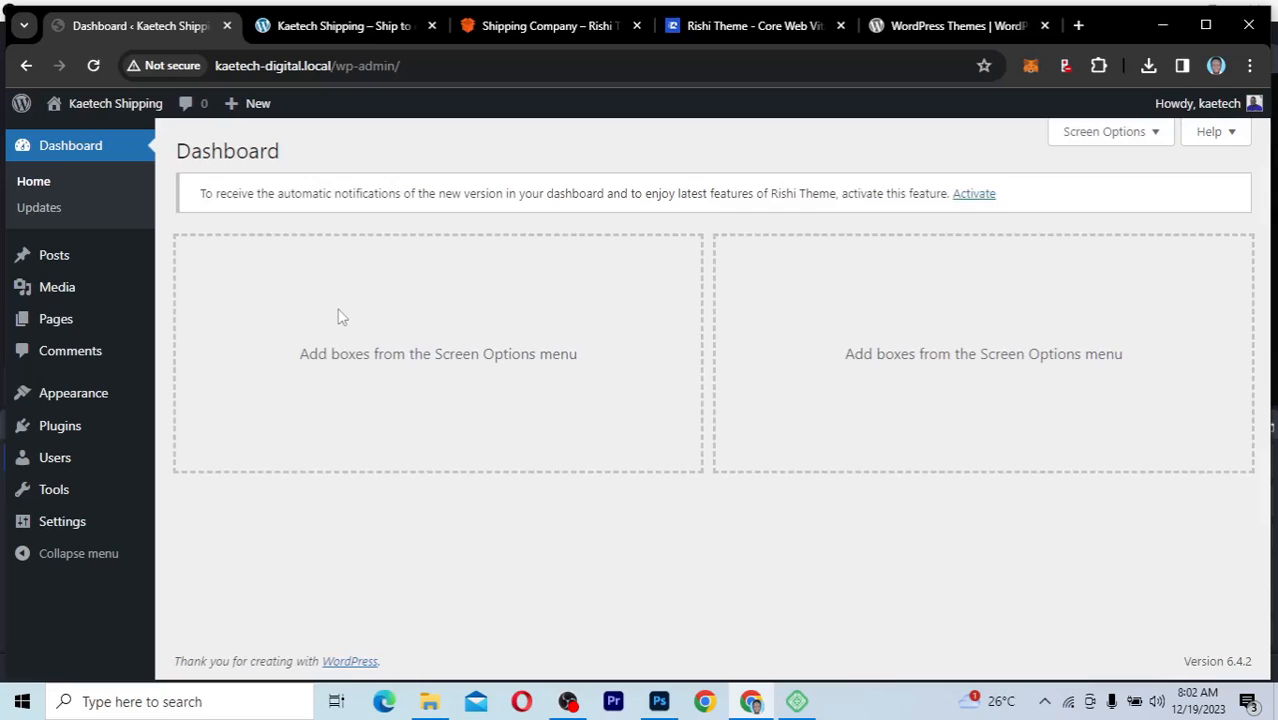
pyautogui.click(357, 26)
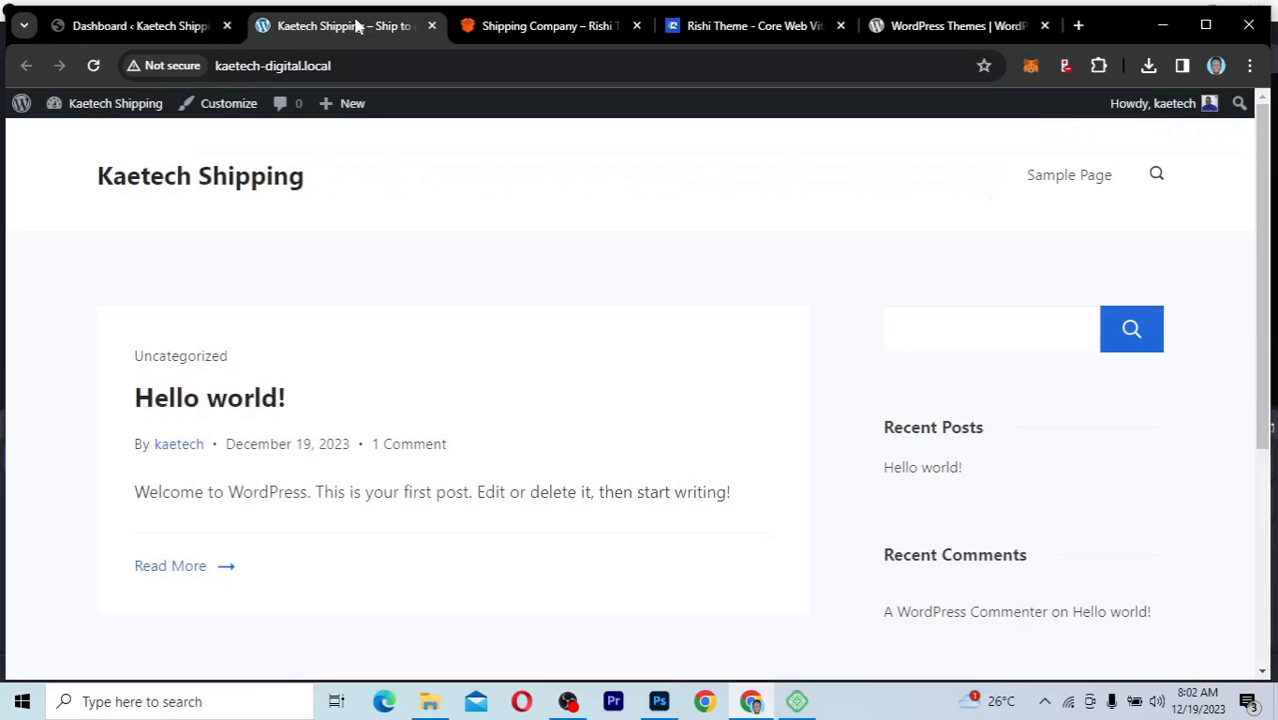
pyautogui.click(155, 30)
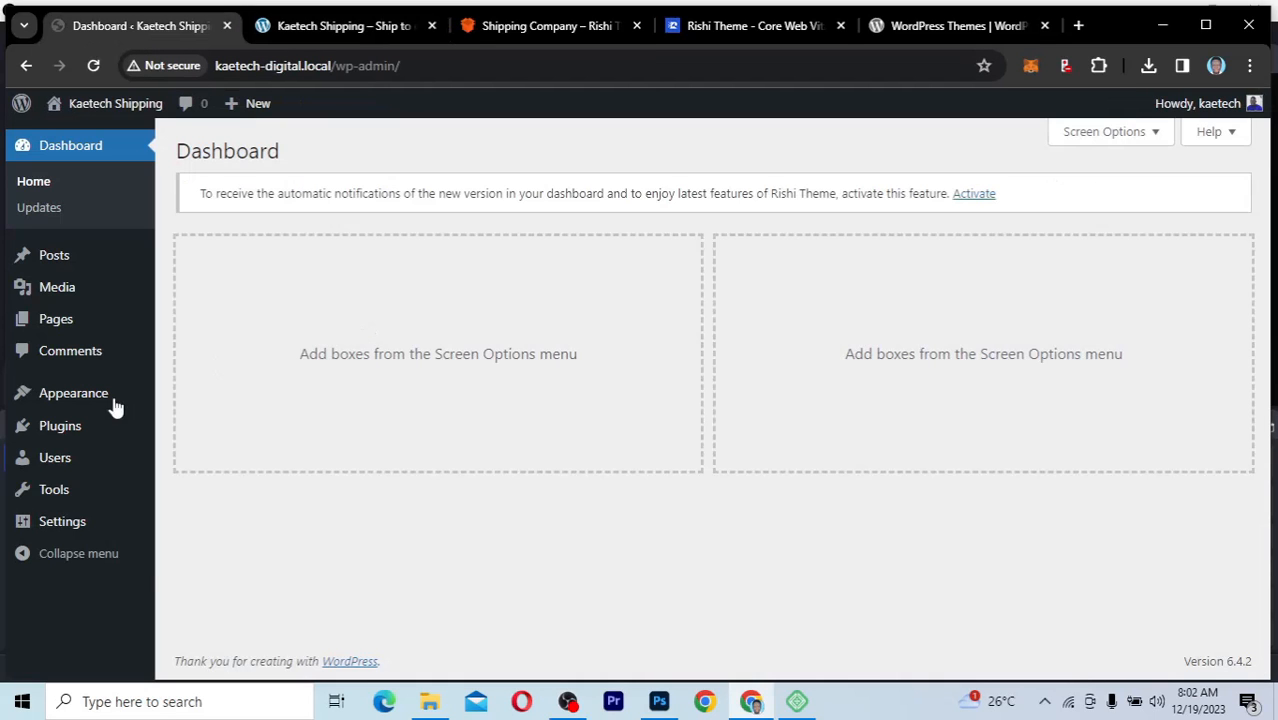
# Step: Open the Rishi Theme page under Appearance and review its settings shortcuts, support links and Rishi Pro upgrade section
pyautogui.moveTo(75, 398)
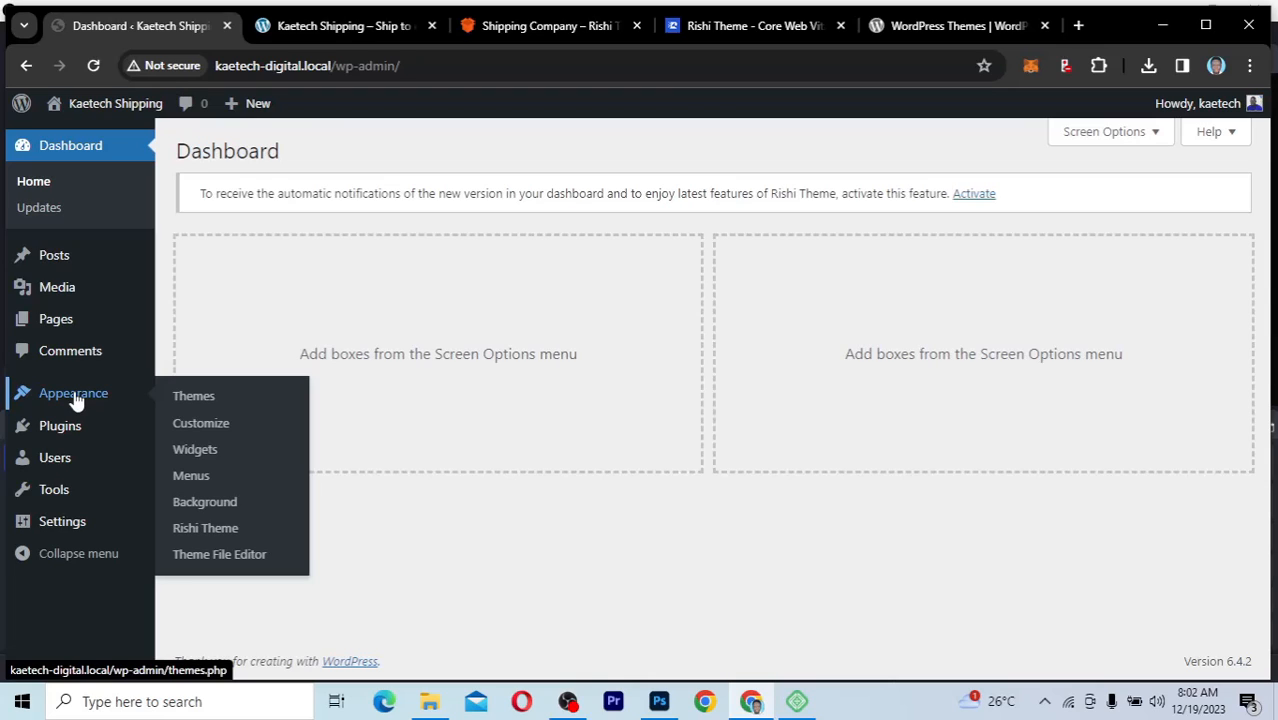
pyautogui.click(200, 477)
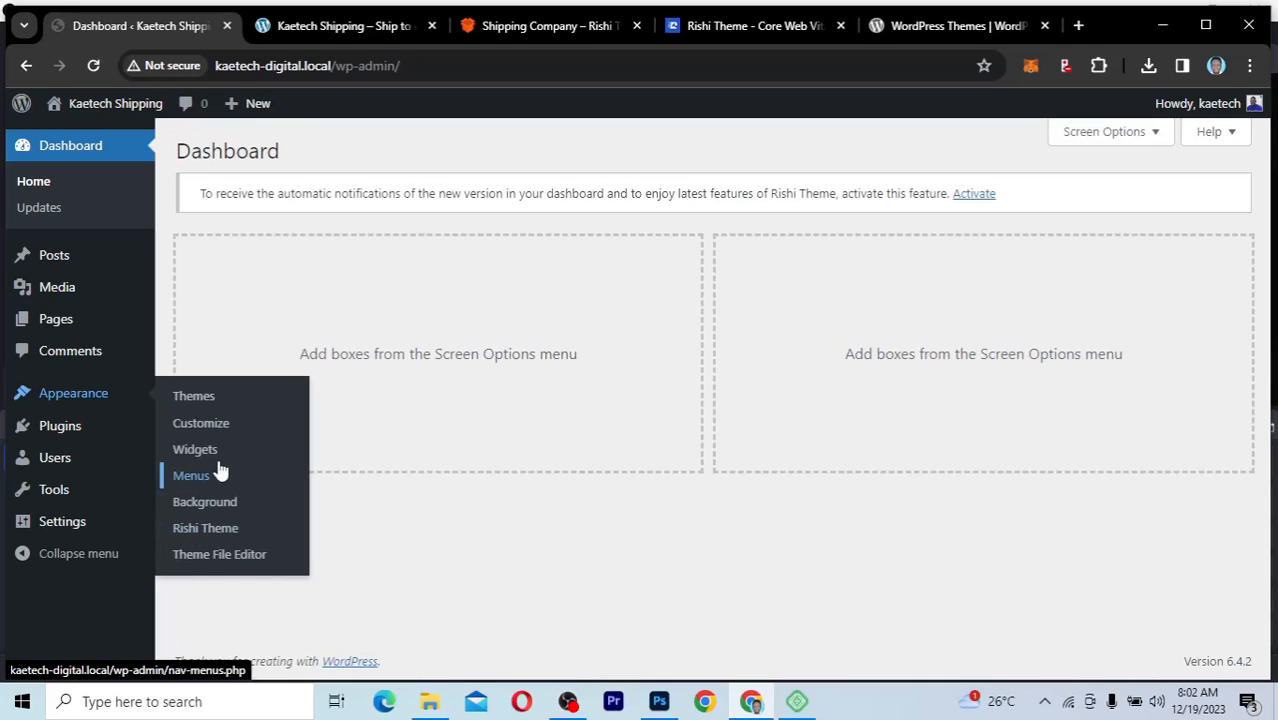
pyautogui.click(213, 536)
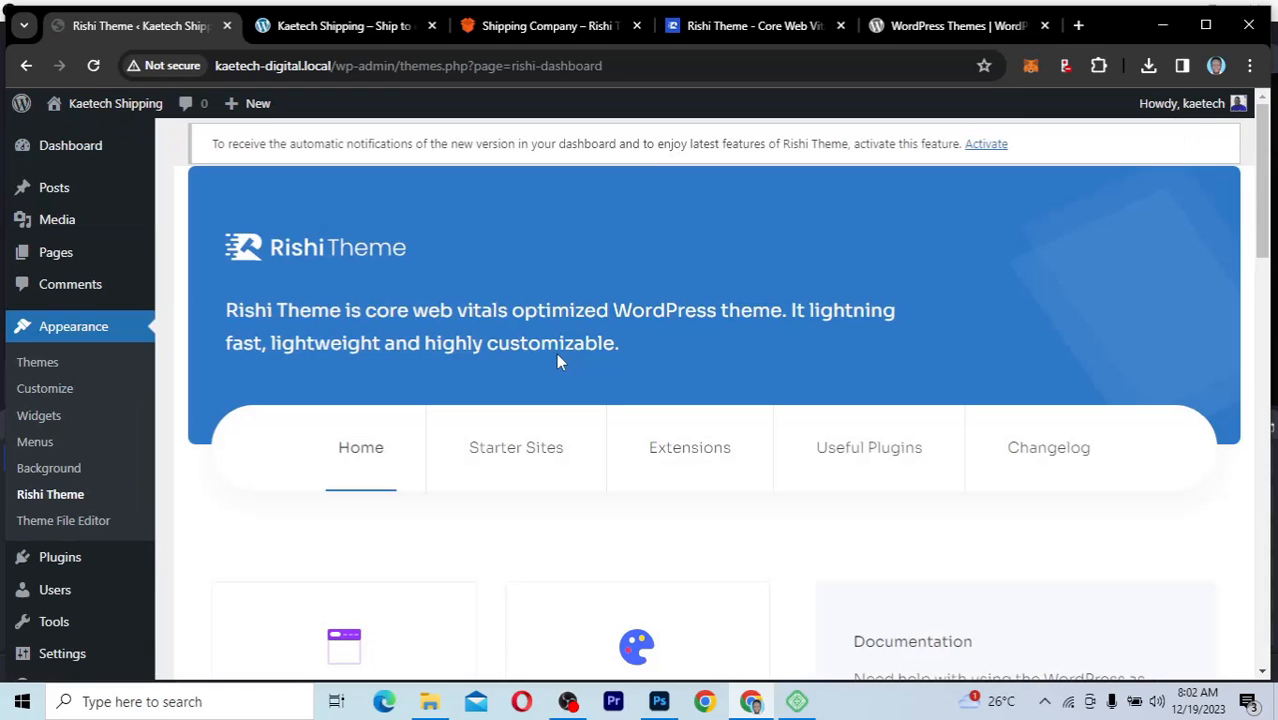
pyautogui.scroll(-1, 1042, 400)
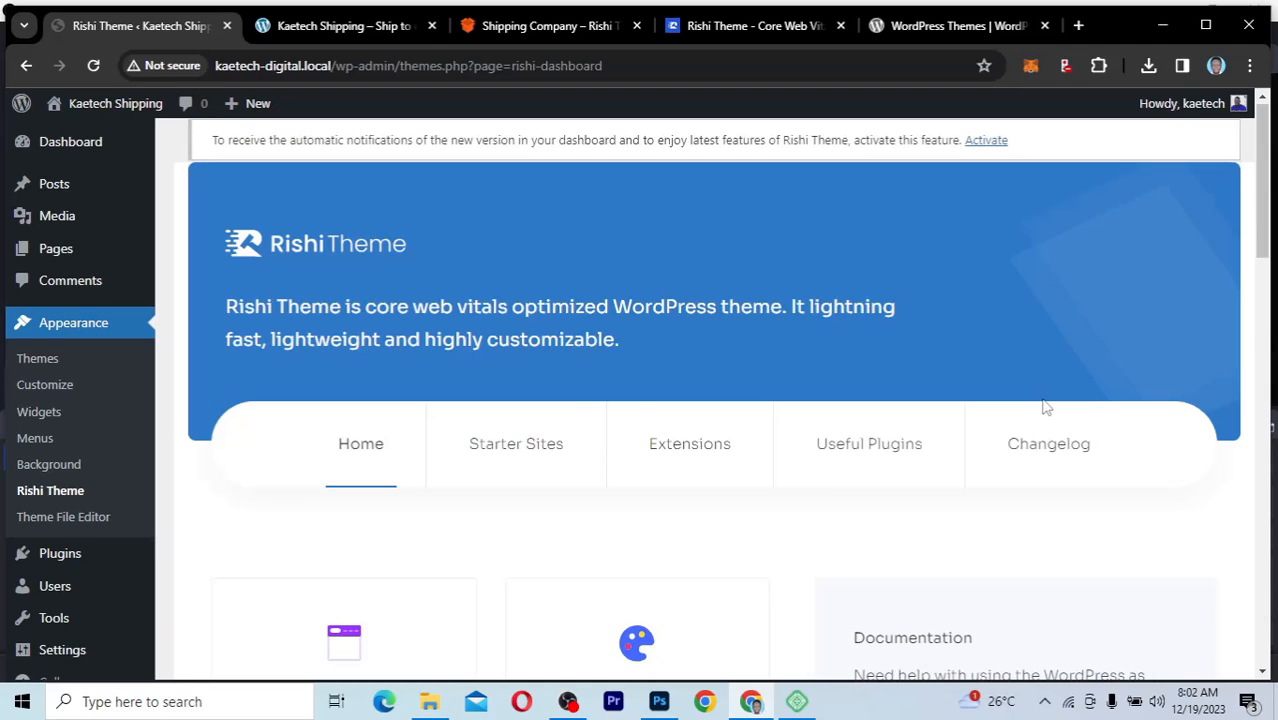
pyautogui.scroll(-3, 1046, 405)
pyautogui.scroll(-1, 1044, 398)
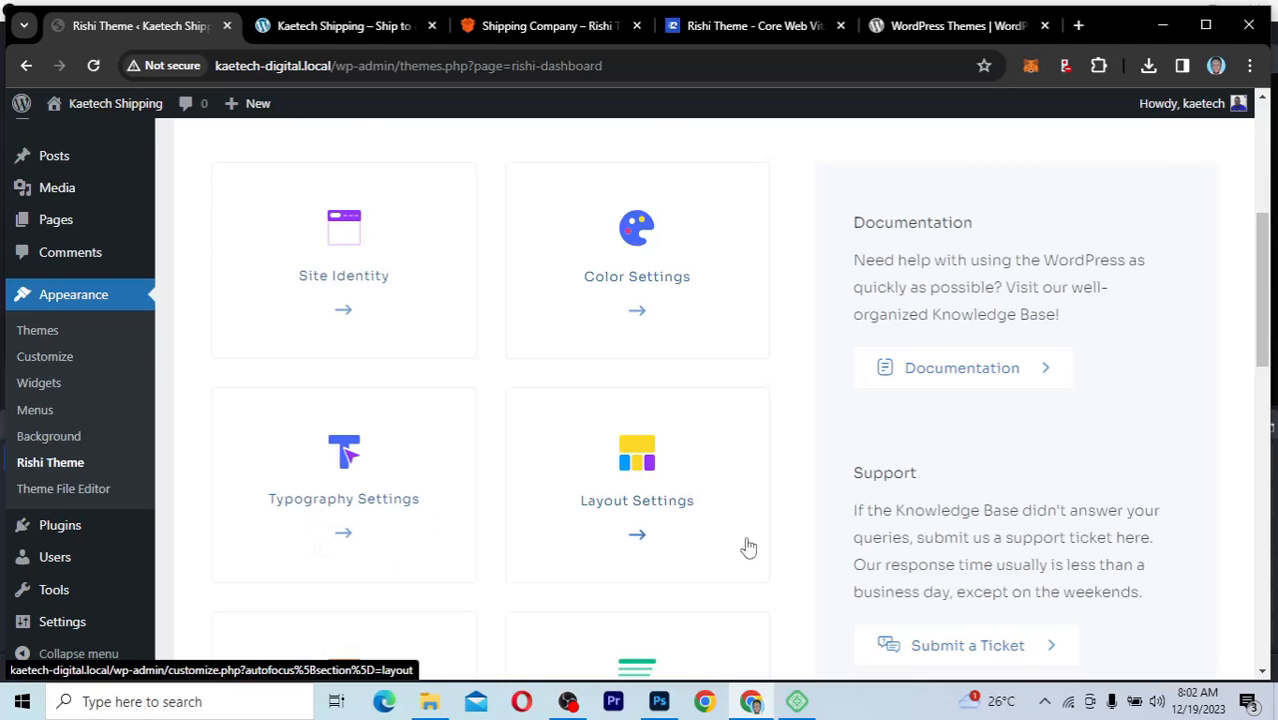
pyautogui.scroll(-3, 748, 547)
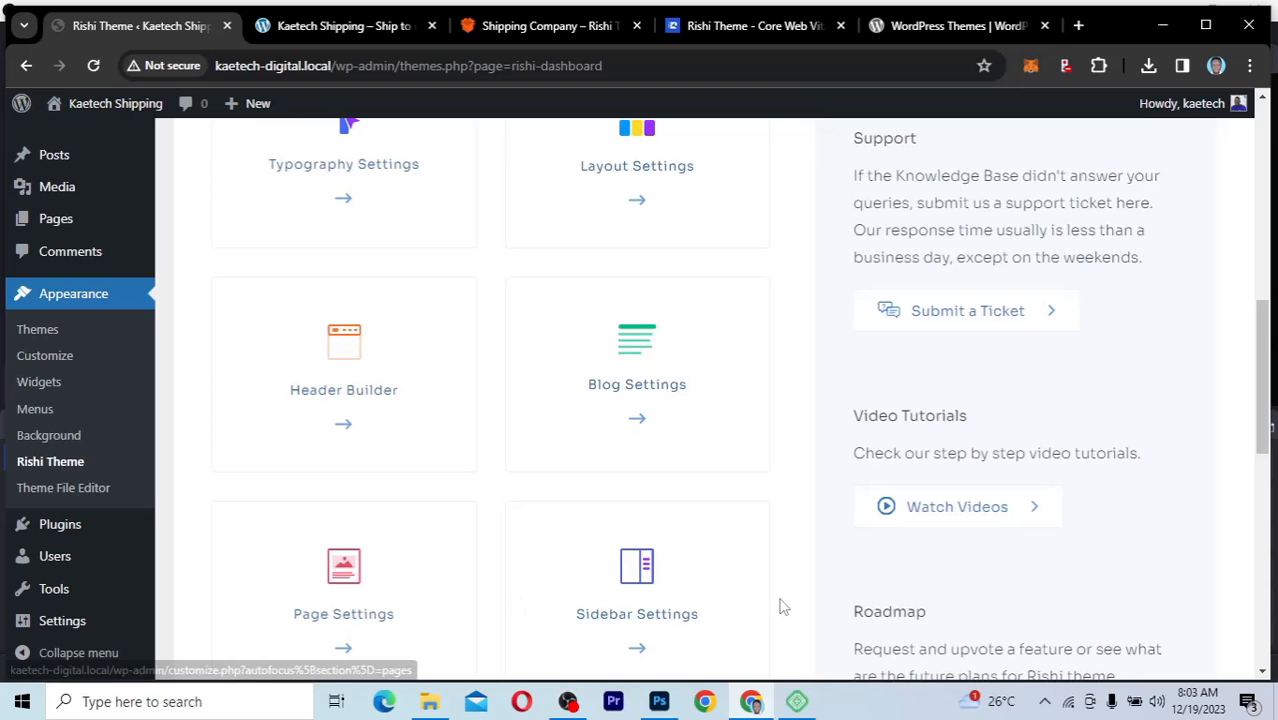
pyautogui.scroll(-3, 783, 607)
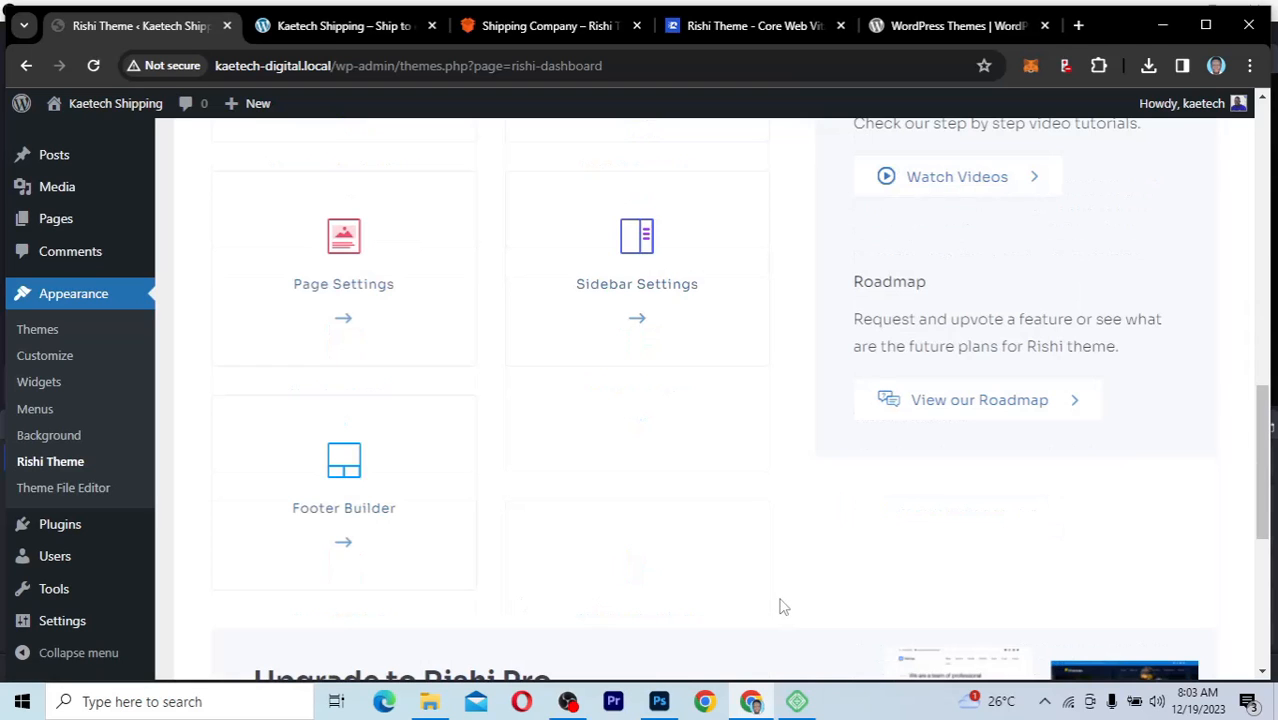
pyautogui.scroll(-3, 783, 607)
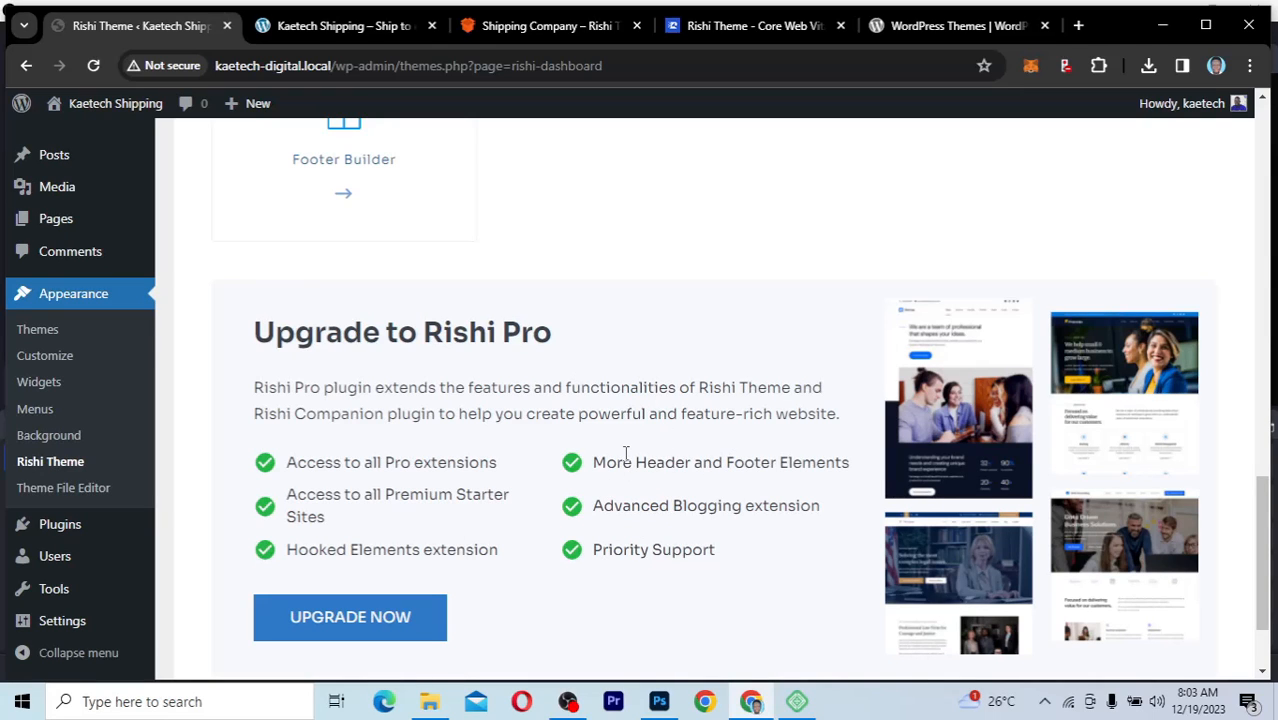
pyautogui.scroll(1, 626, 455)
pyautogui.scroll(5, 626, 458)
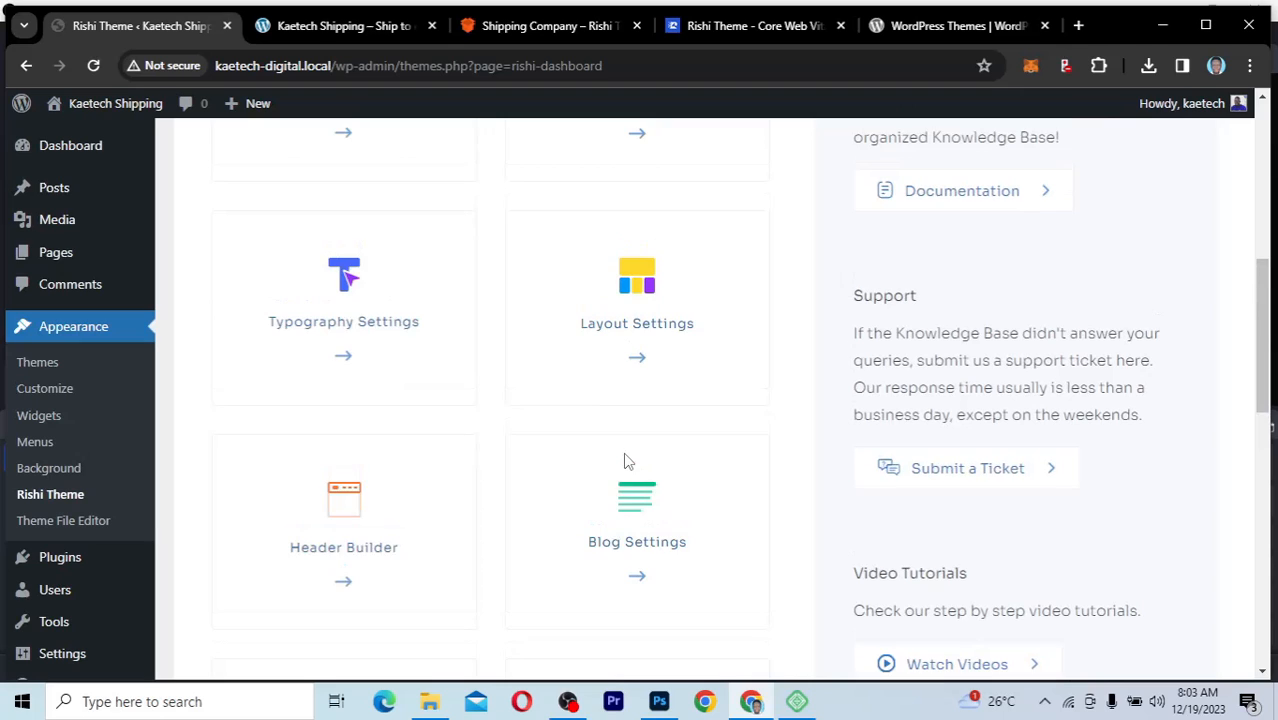
pyautogui.scroll(5, 624, 458)
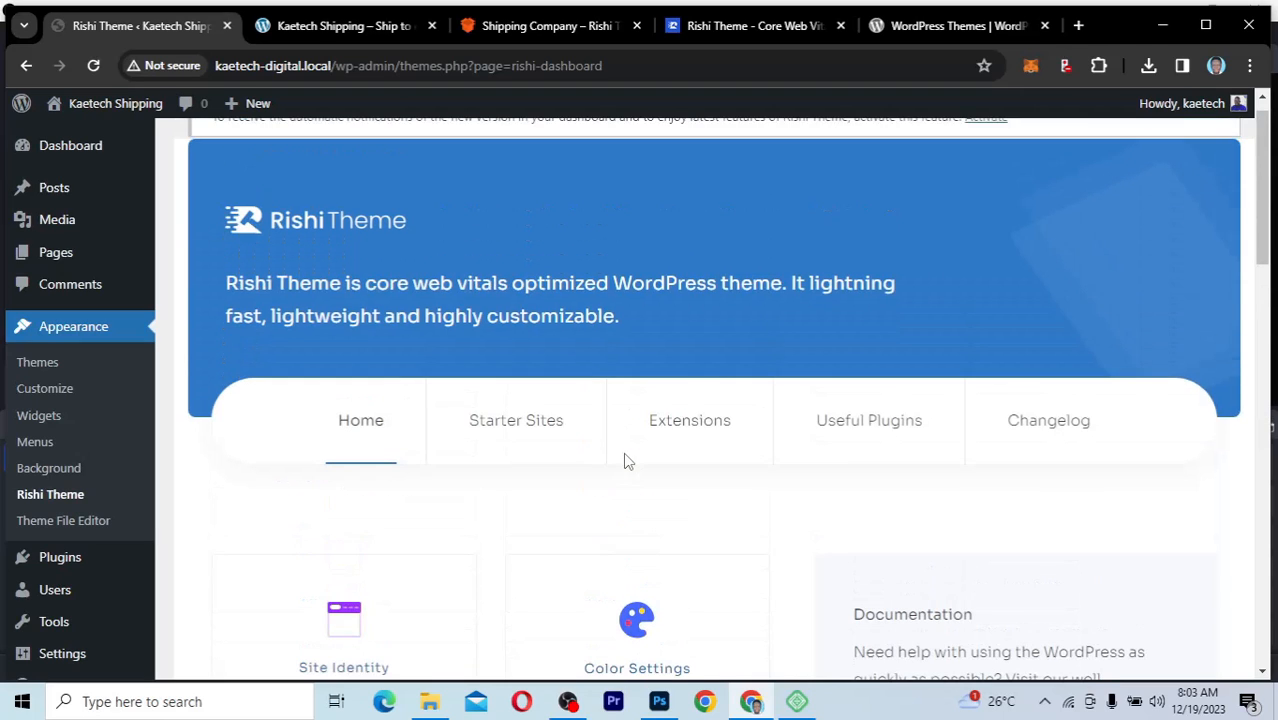
# Step: Install the Rishi Starter Templates from the theme's Starter Sites section
pyautogui.click(518, 432)
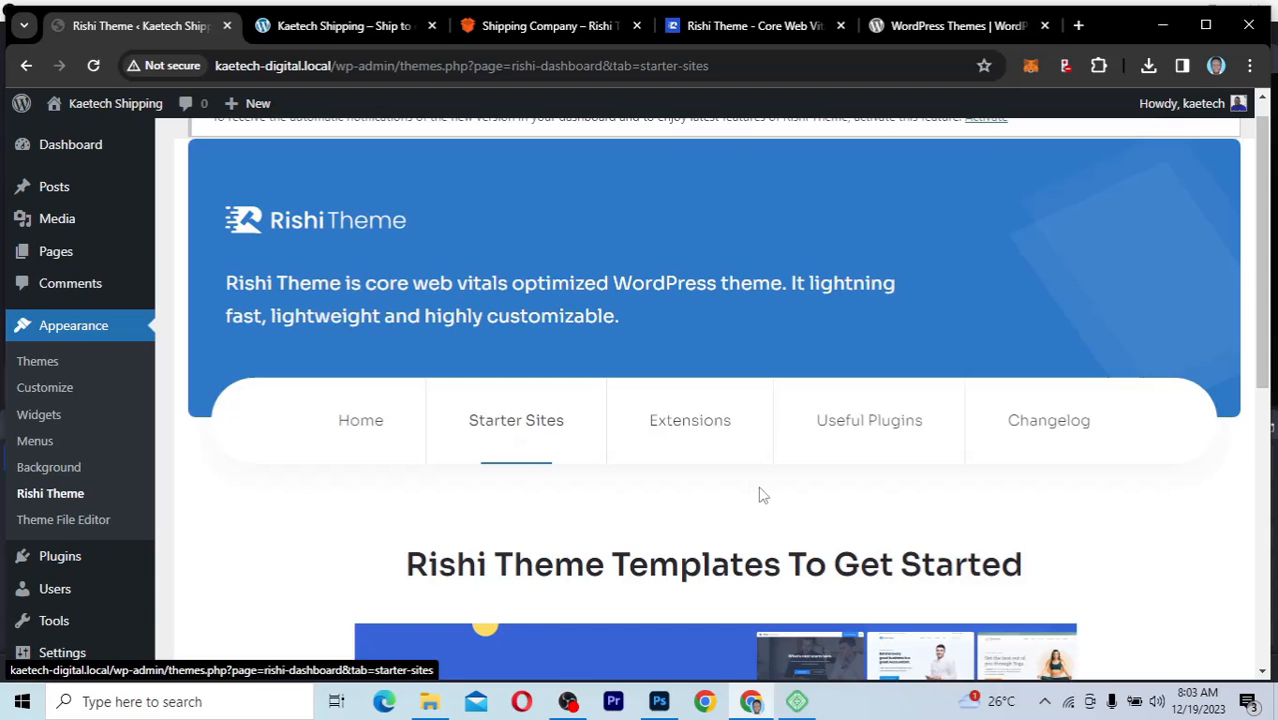
pyautogui.scroll(-4, 760, 494)
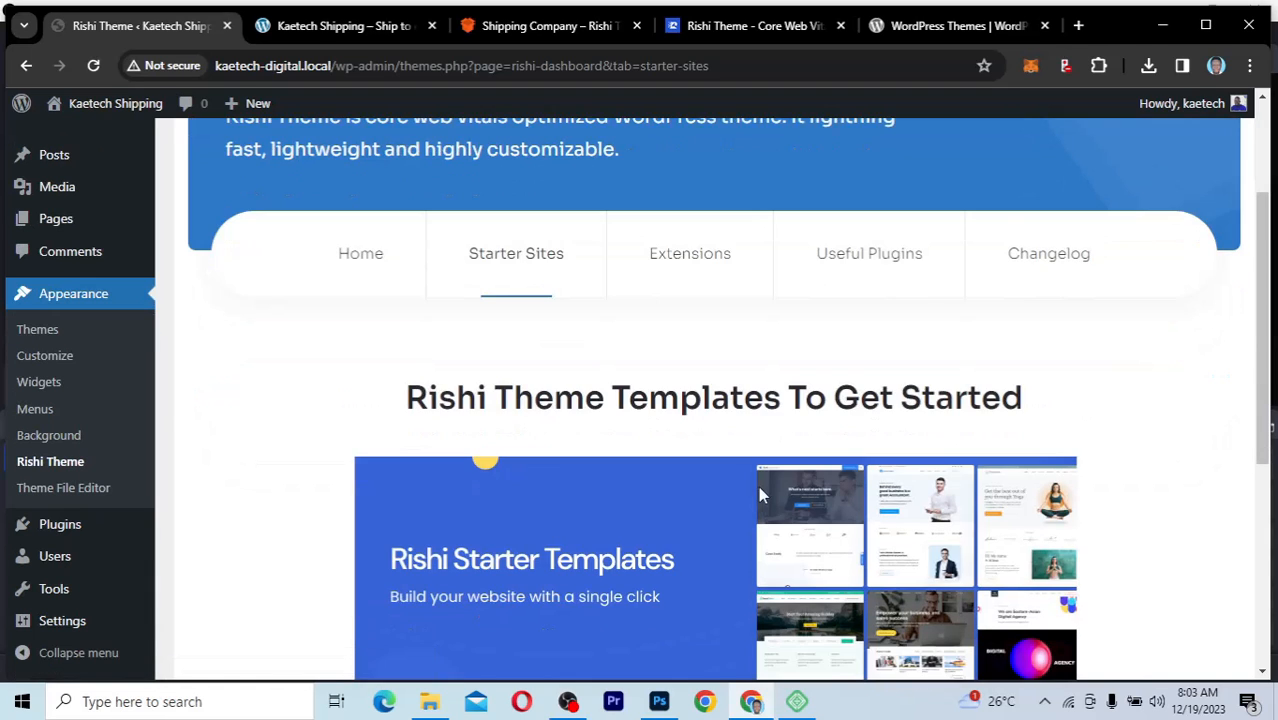
pyautogui.scroll(-2, 760, 494)
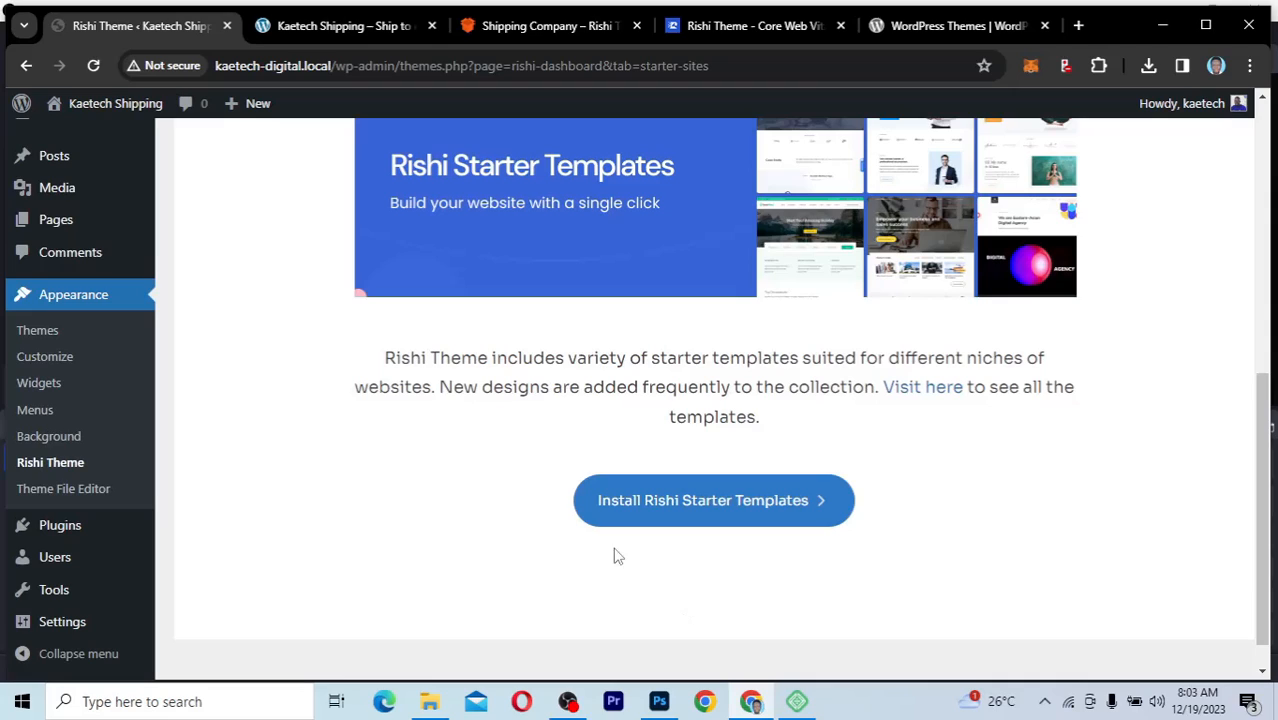
pyautogui.click(707, 509)
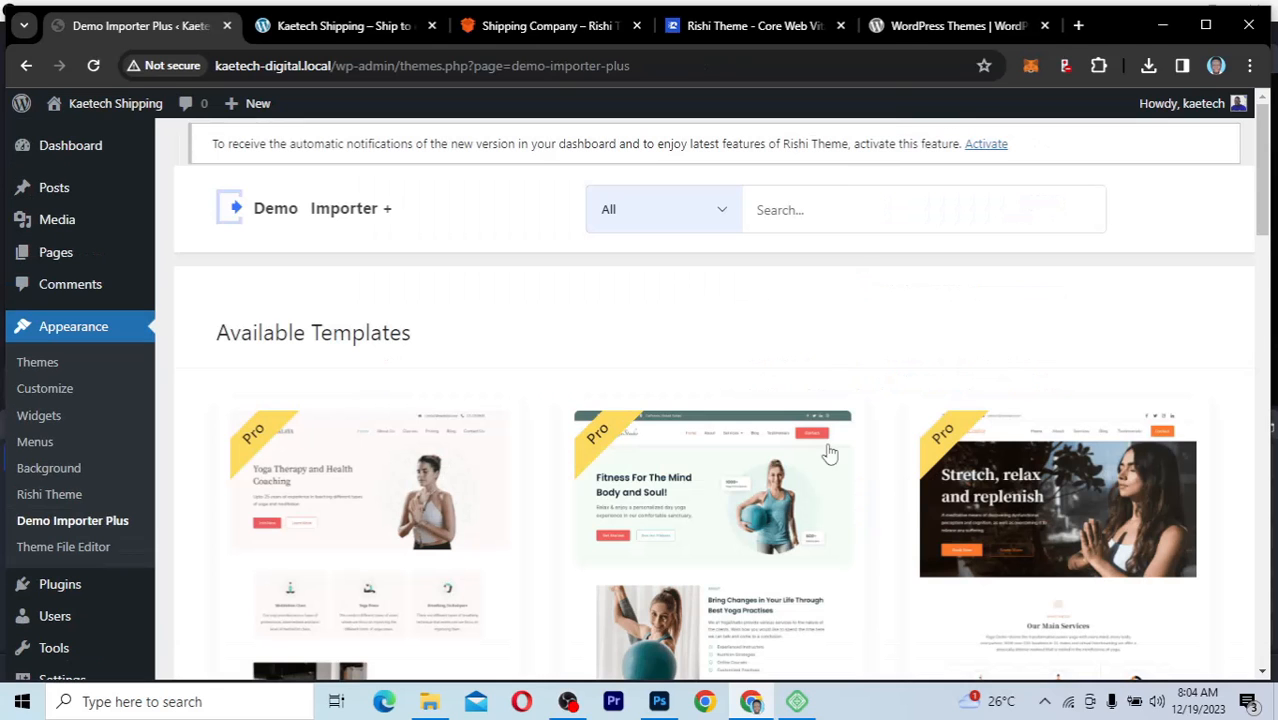
# Step: Compare the available templates in Demo Importer Plus with the starter sites on rishitheme.com, ending on Demo Importer Plus
pyautogui.scroll(-6, 896, 414)
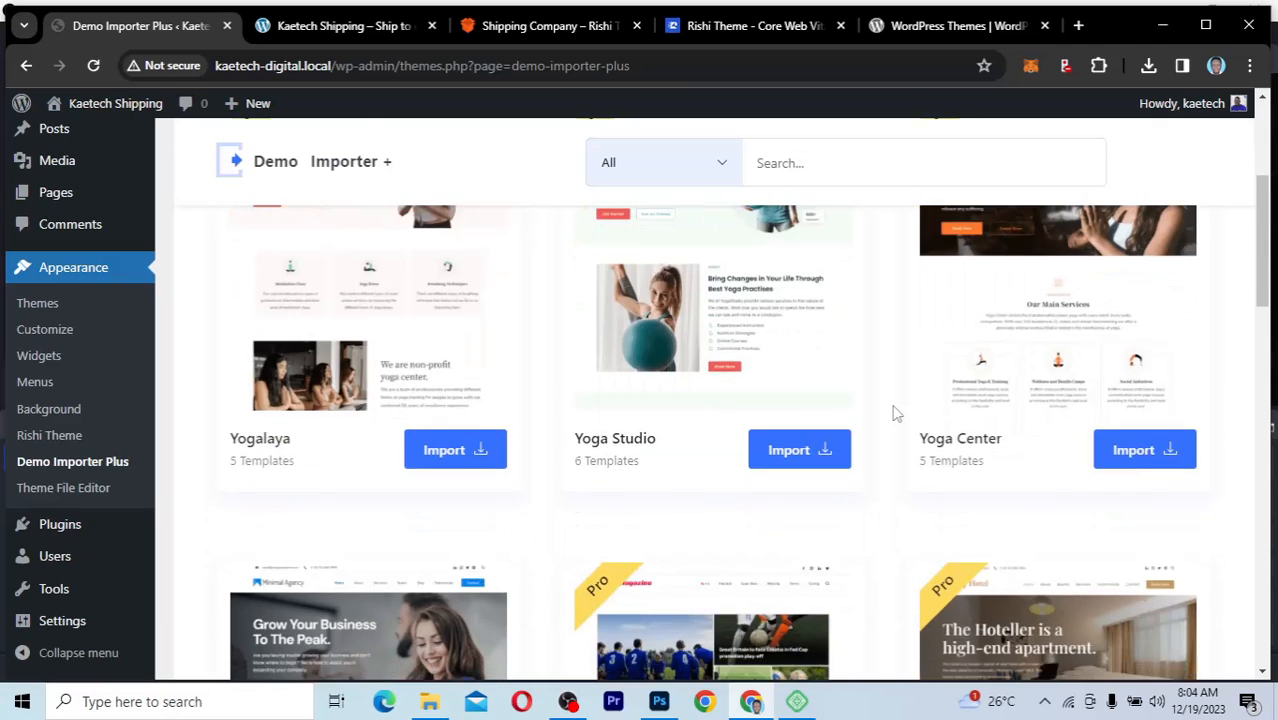
pyautogui.scroll(3, 896, 414)
pyautogui.click(779, 35)
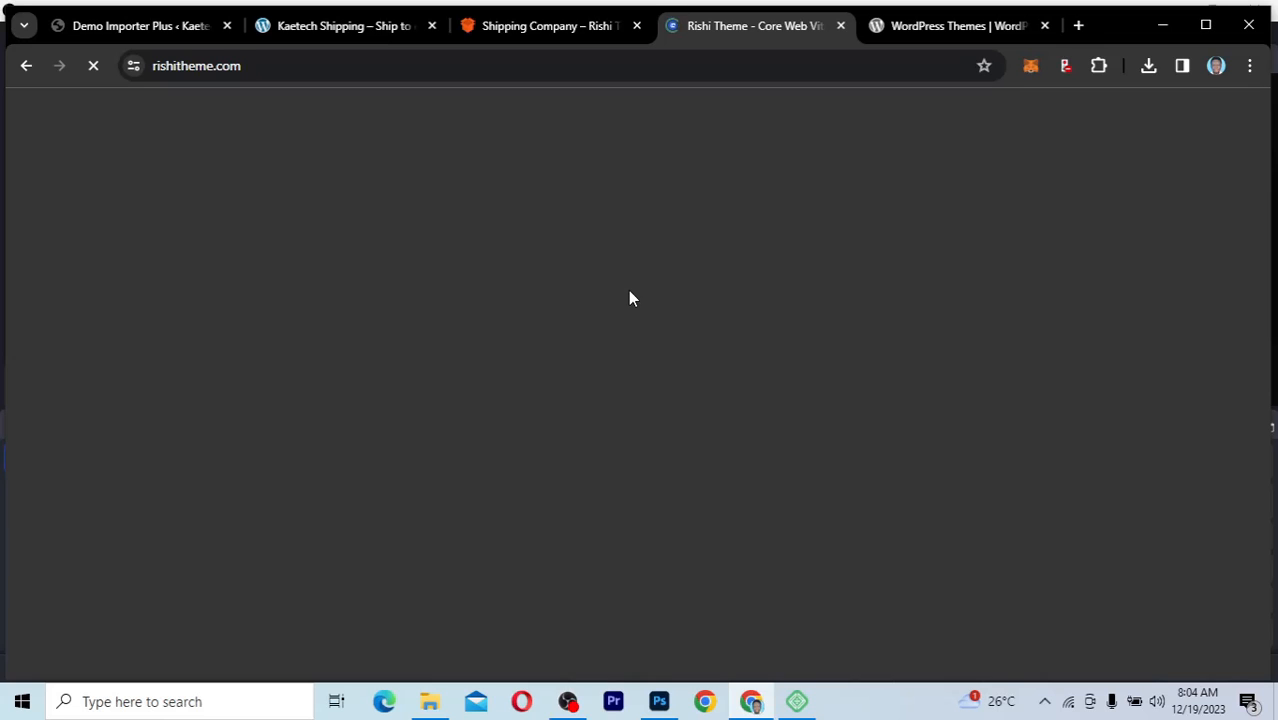
pyautogui.scroll(3, 628, 290)
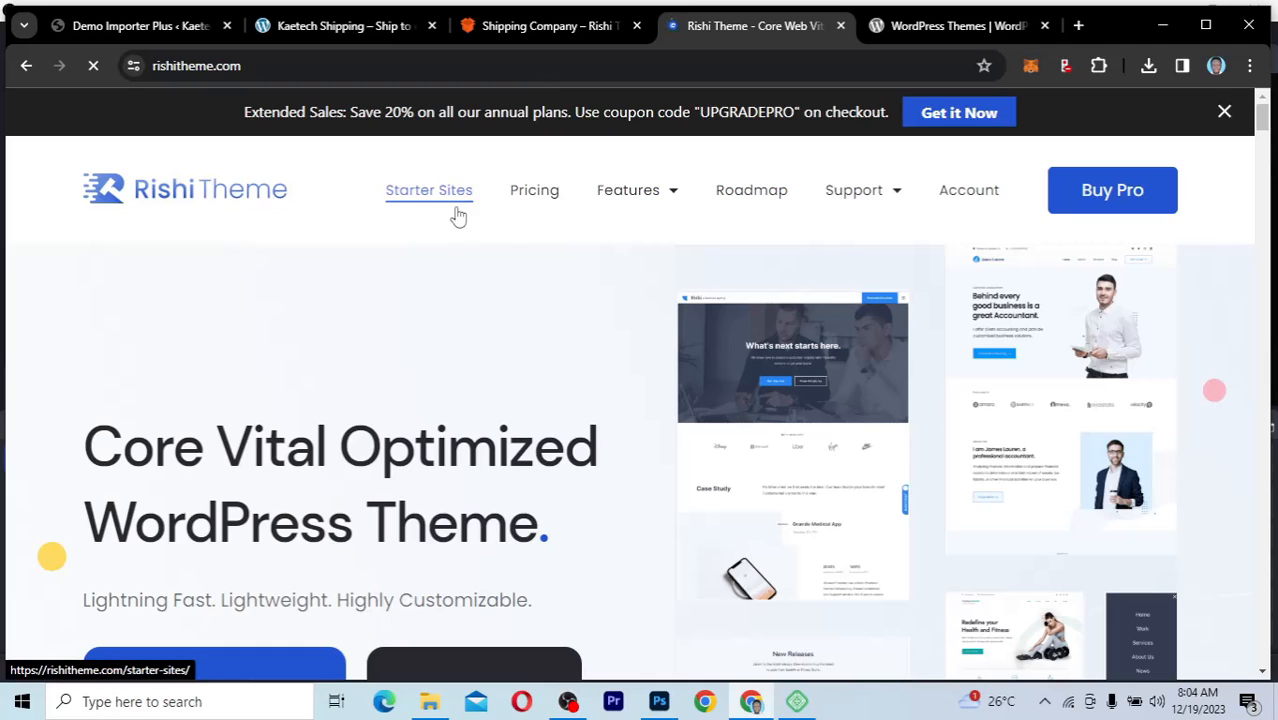
pyautogui.click(457, 216)
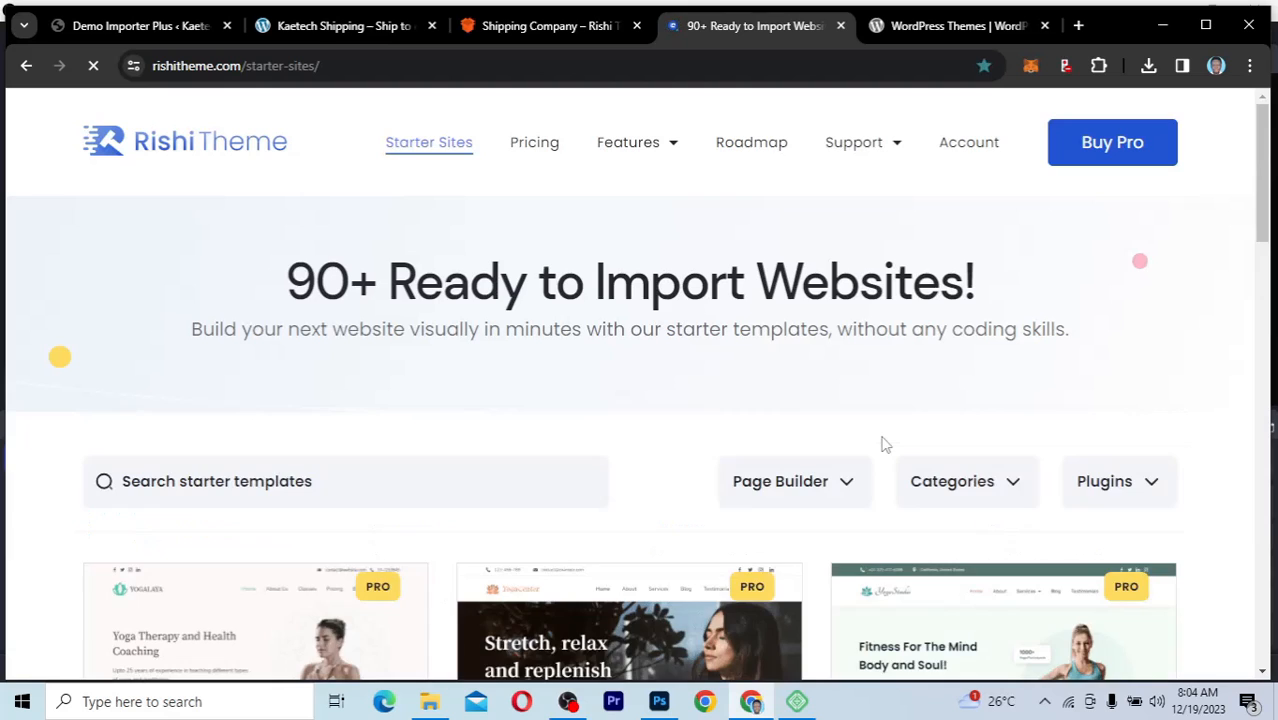
pyautogui.scroll(-3, 884, 444)
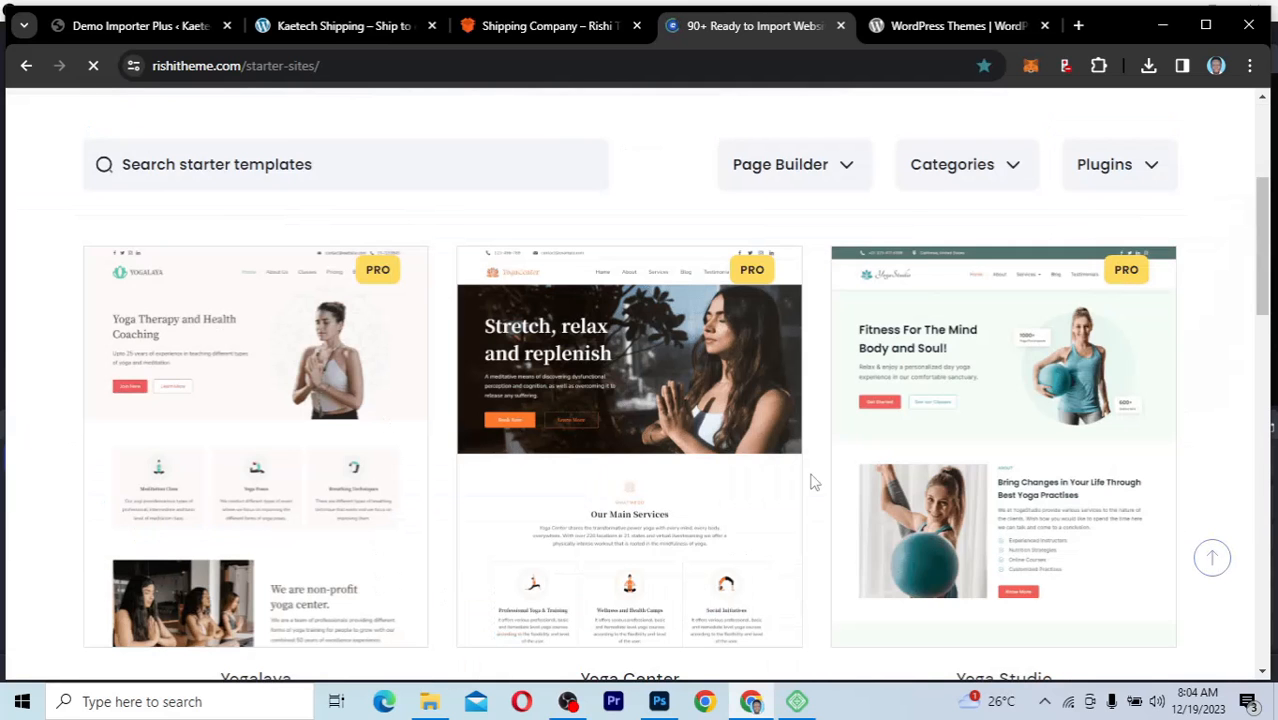
pyautogui.click(180, 38)
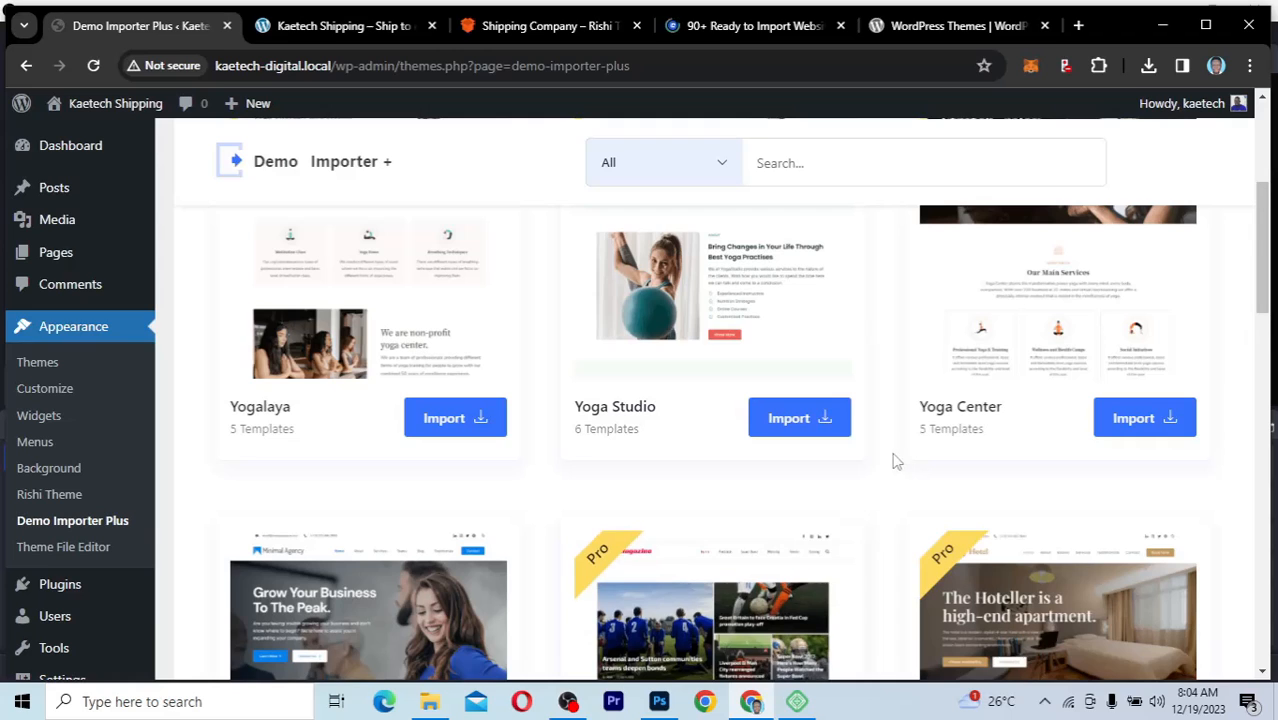
# Step: Filter the available templates in Demo Importer Plus to the Free demo type
pyautogui.scroll(4, 893, 456)
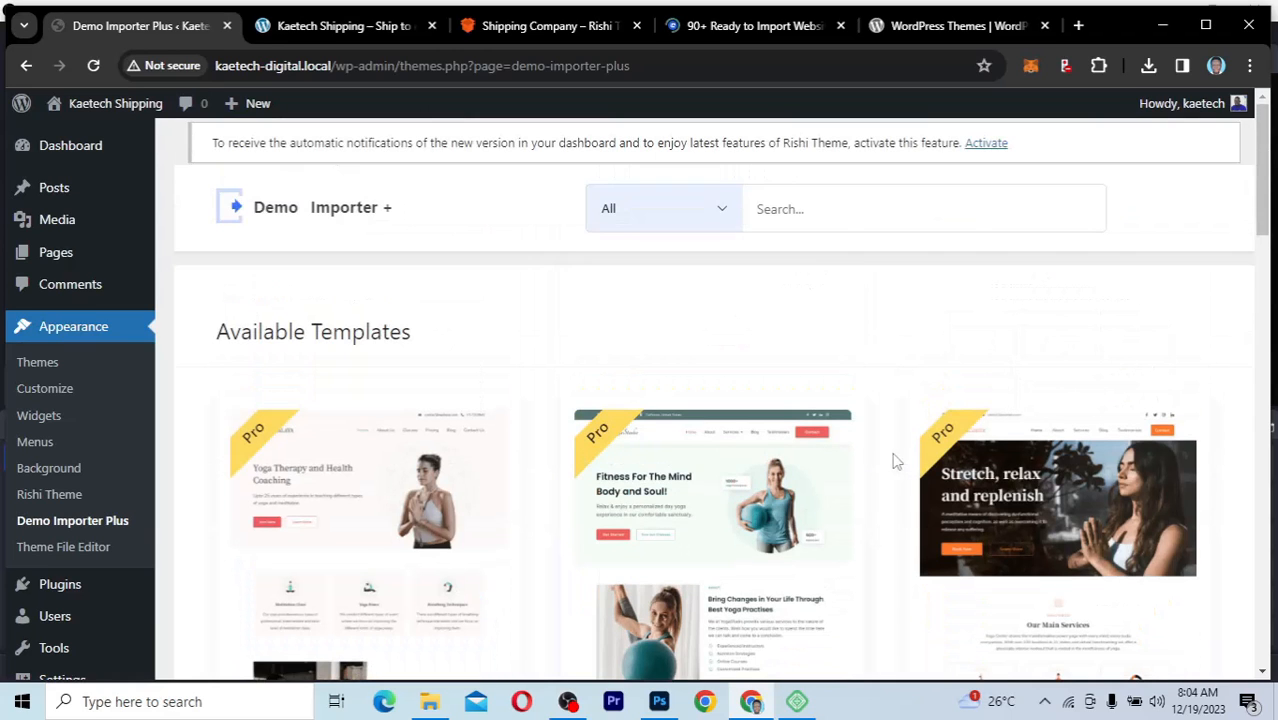
pyautogui.scroll(-2, 895, 460)
pyautogui.scroll(2, 895, 460)
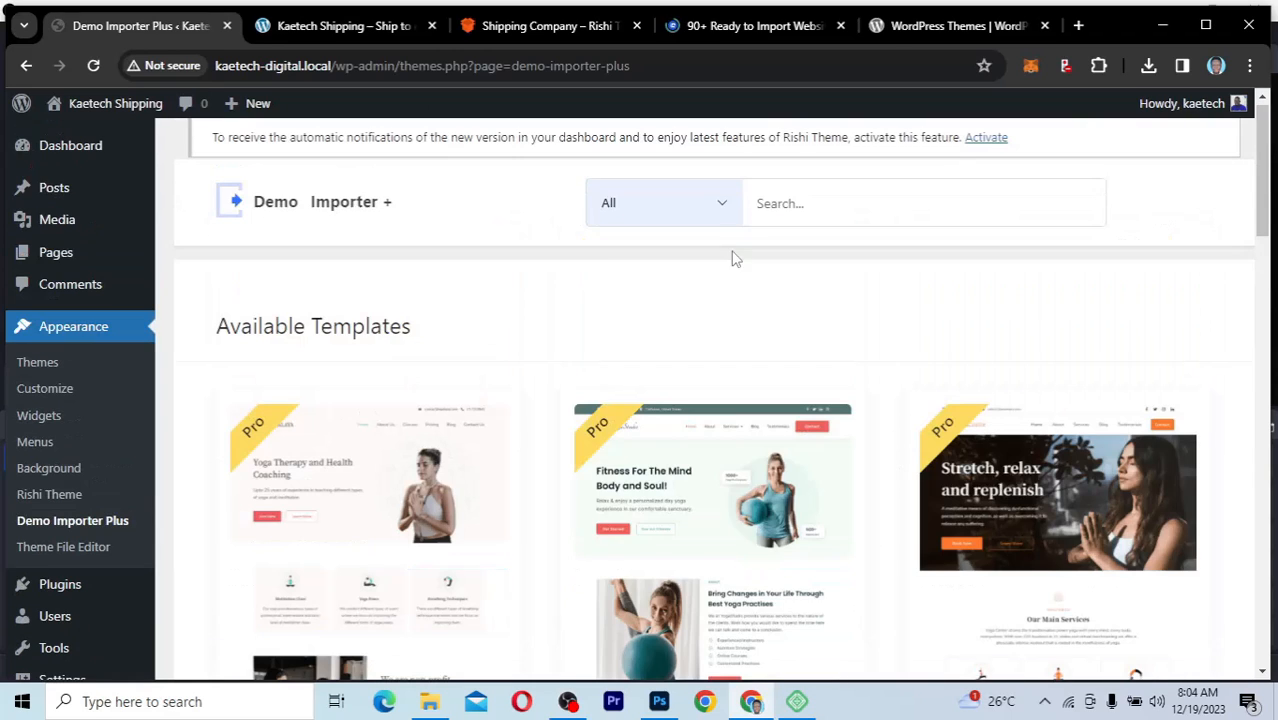
pyautogui.click(724, 205)
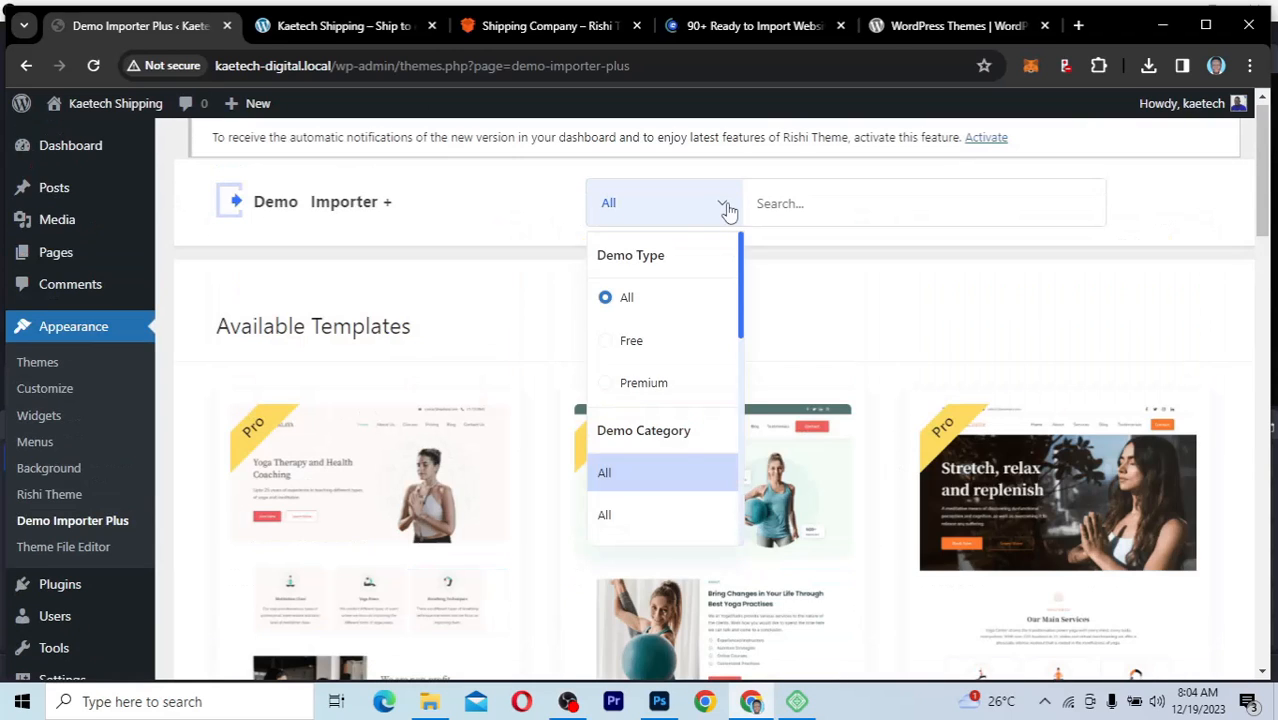
pyautogui.click(610, 342)
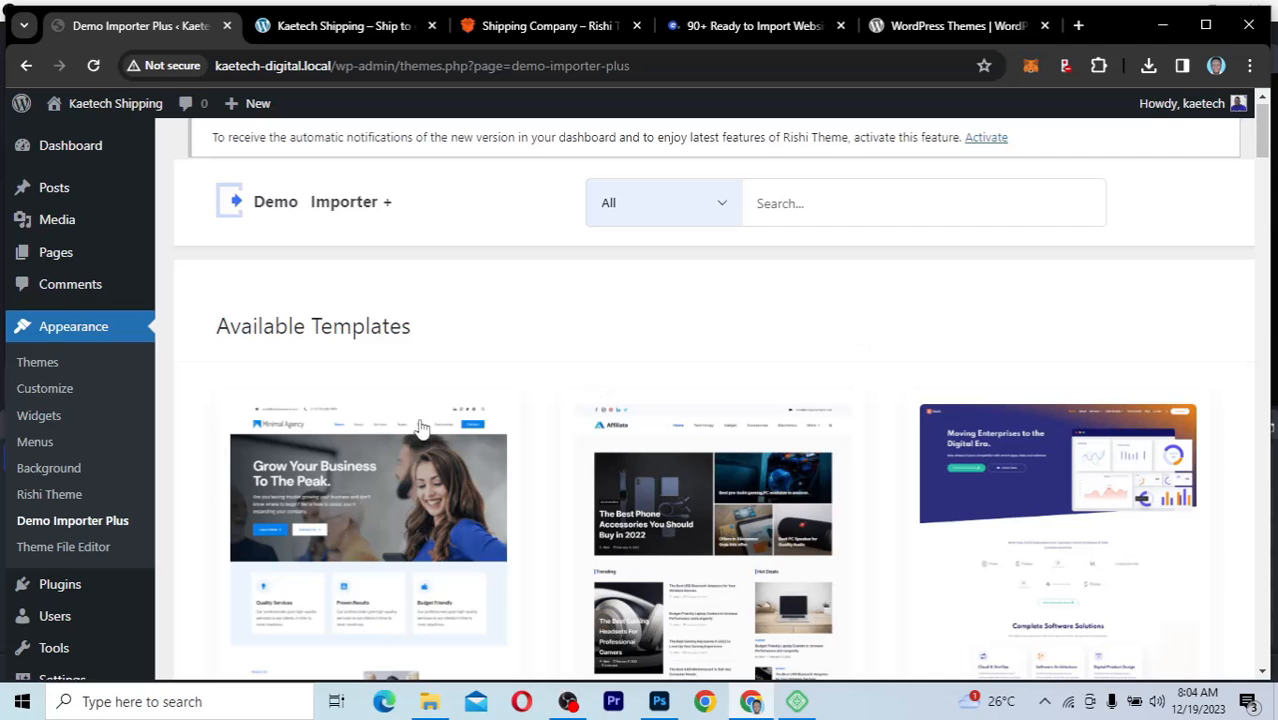
# Step: Browse the free templates and open the Shipping Company template's import page
pyautogui.scroll(-4, 870, 553)
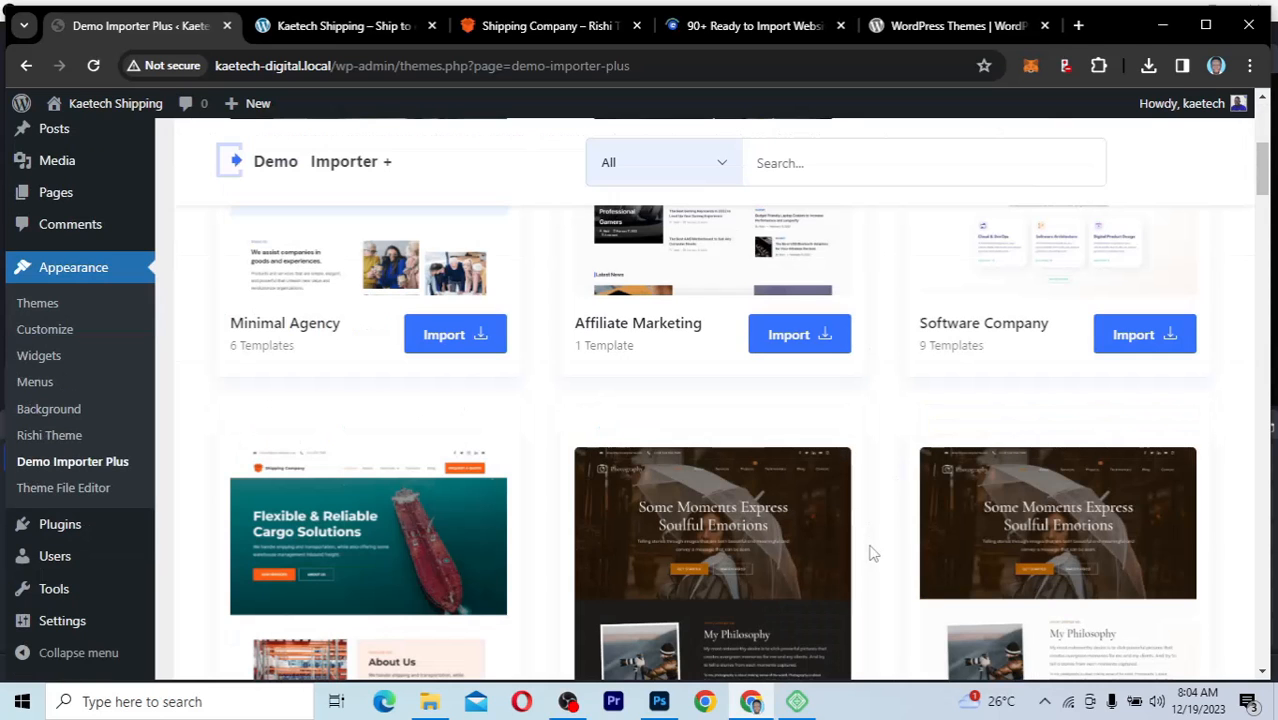
pyautogui.scroll(-6, 870, 553)
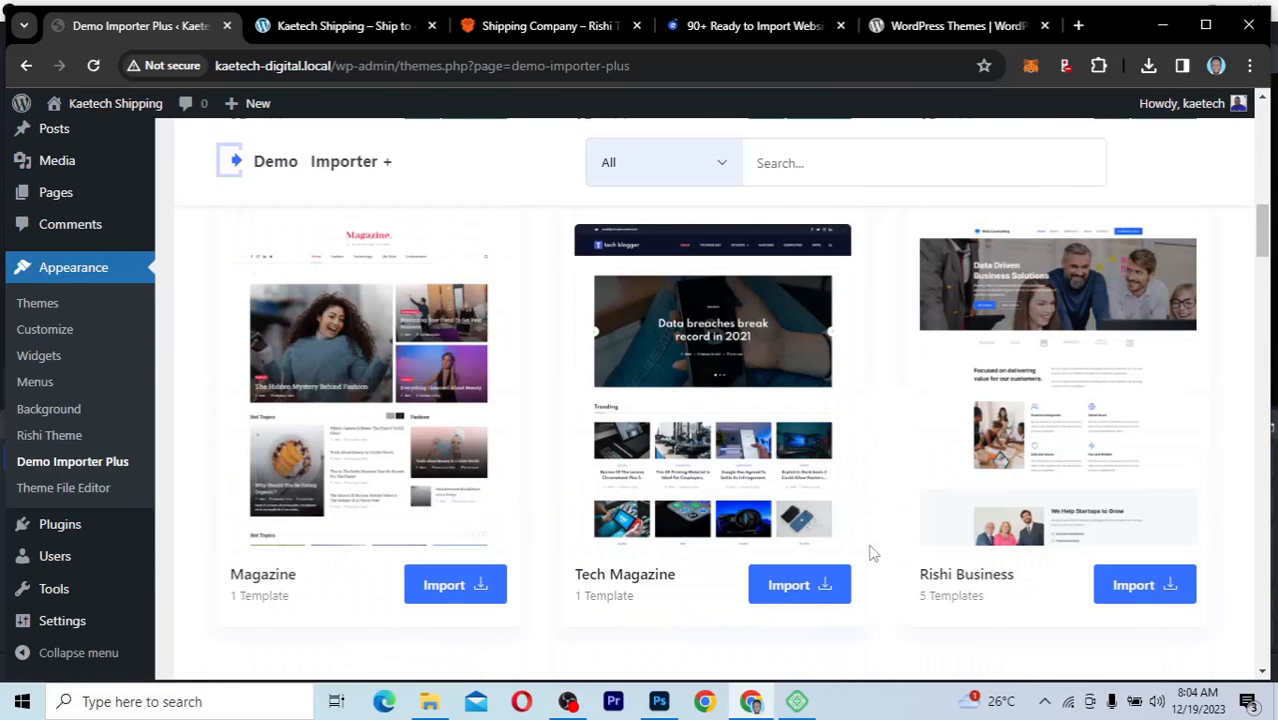
pyautogui.scroll(-3, 870, 553)
pyautogui.scroll(-1, 870, 553)
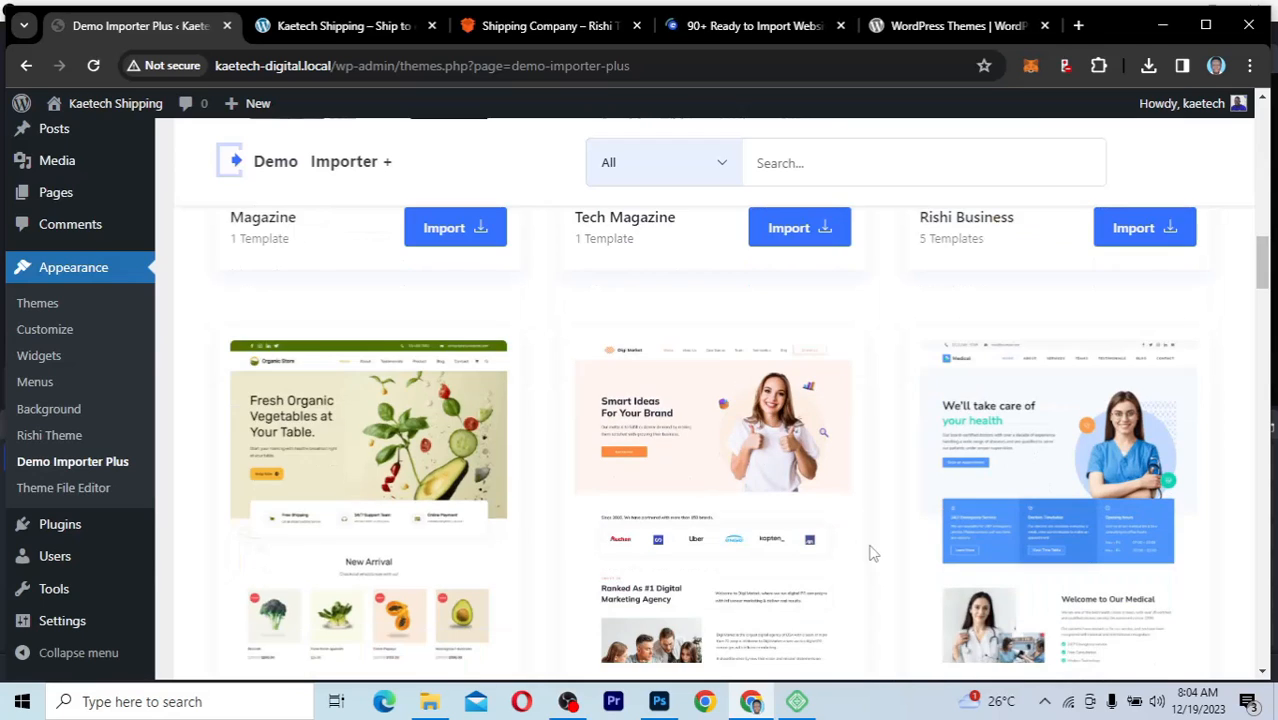
pyautogui.scroll(2, 870, 553)
pyautogui.scroll(6, 870, 553)
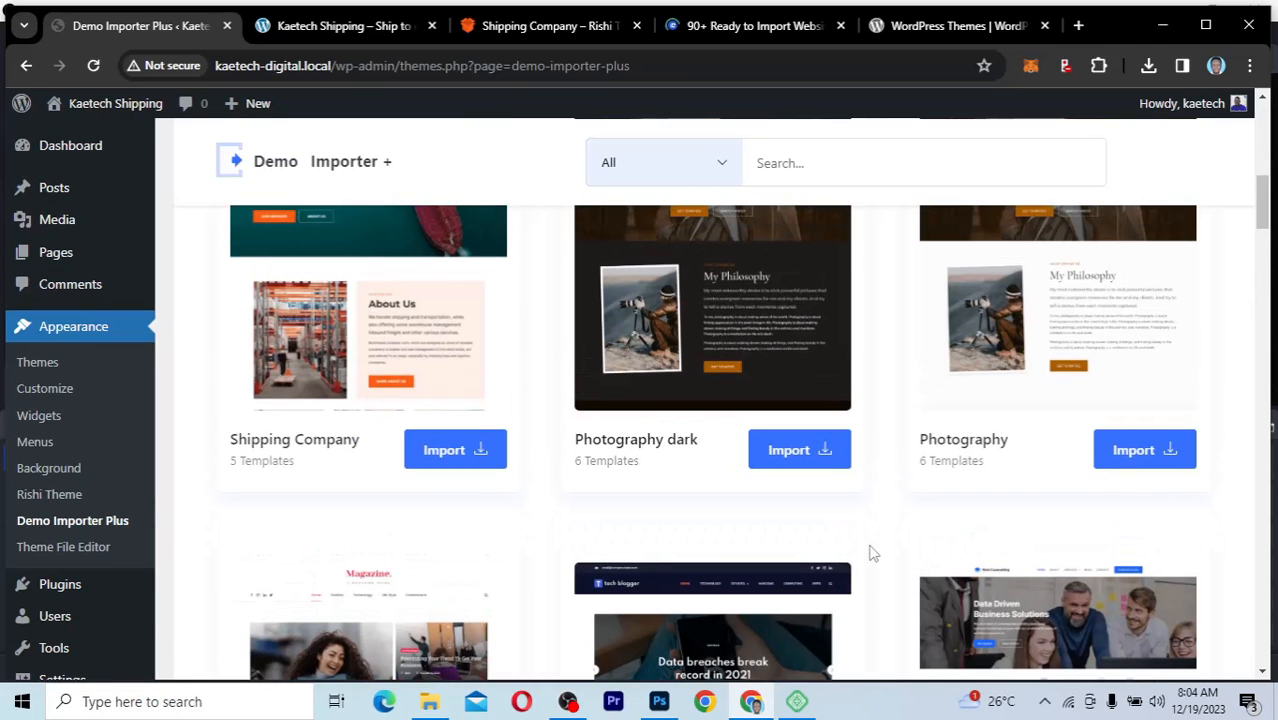
pyautogui.scroll(2, 870, 553)
pyautogui.scroll(-1, 870, 551)
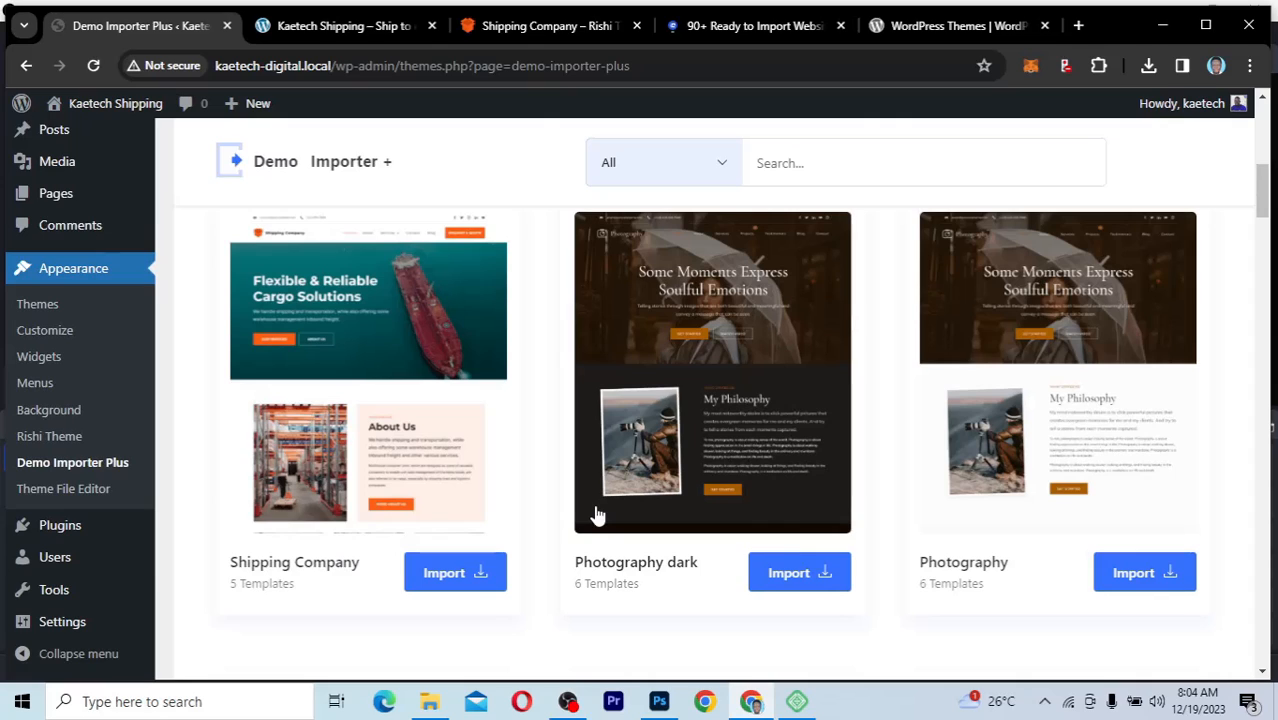
pyautogui.moveTo(294, 405)
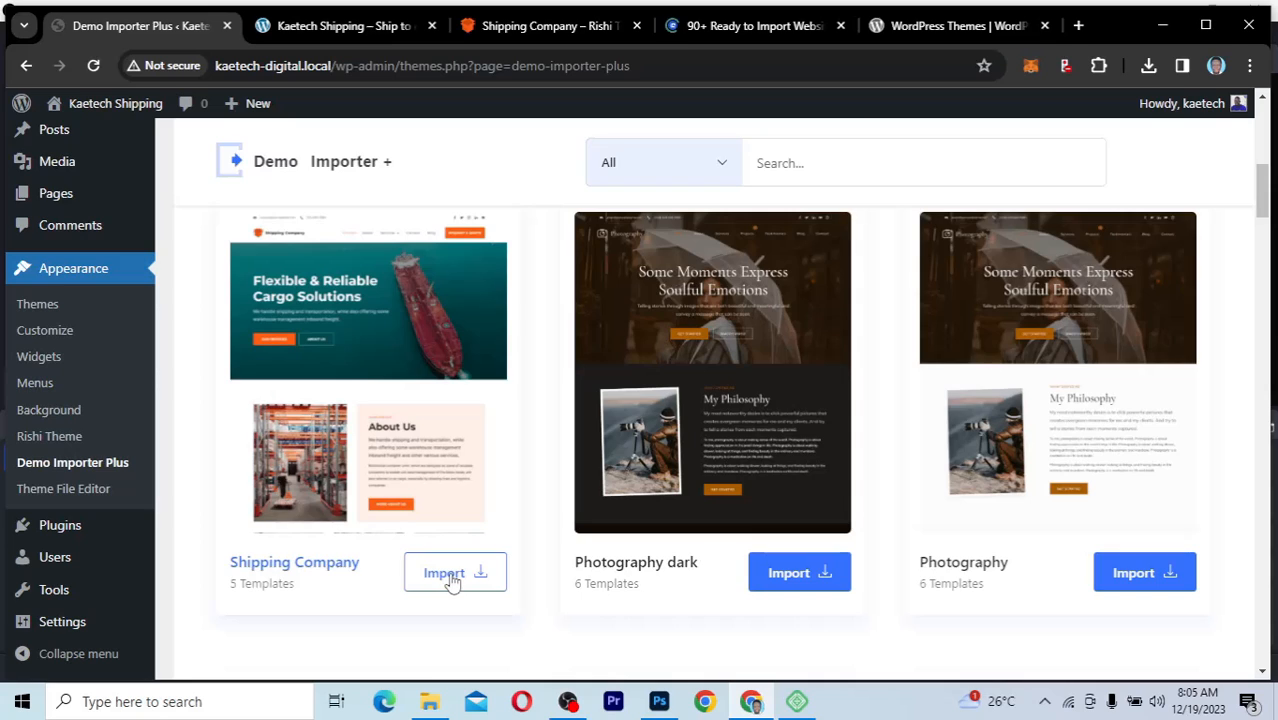
pyautogui.click(451, 578)
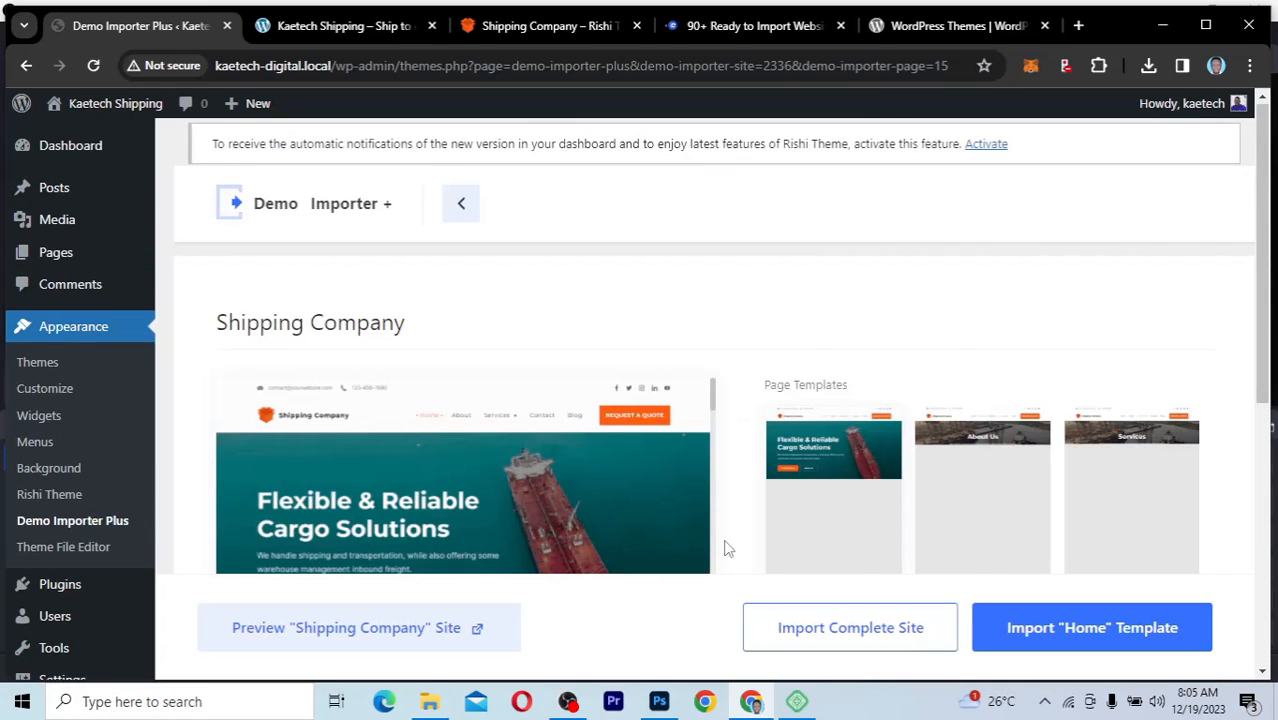
# Step: Review the Shipping Company page templates and its full home page preview down to the footer
pyautogui.scroll(-5, 727, 548)
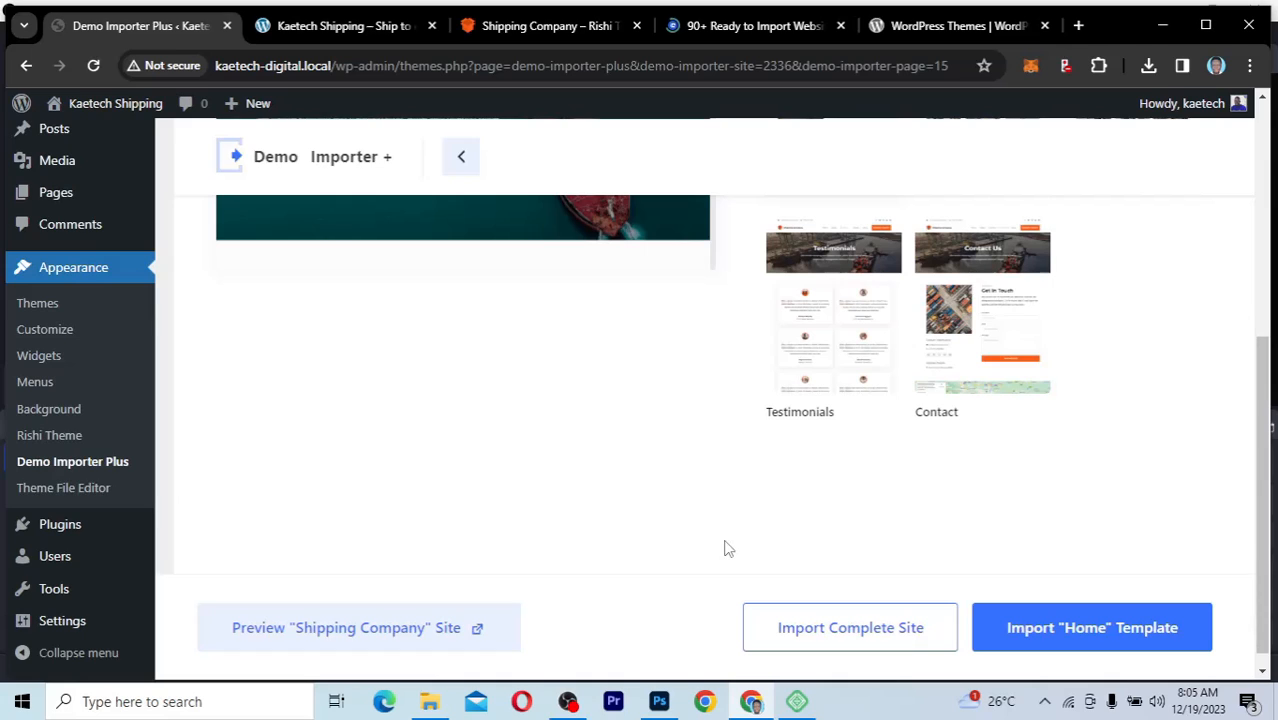
pyautogui.scroll(5, 727, 548)
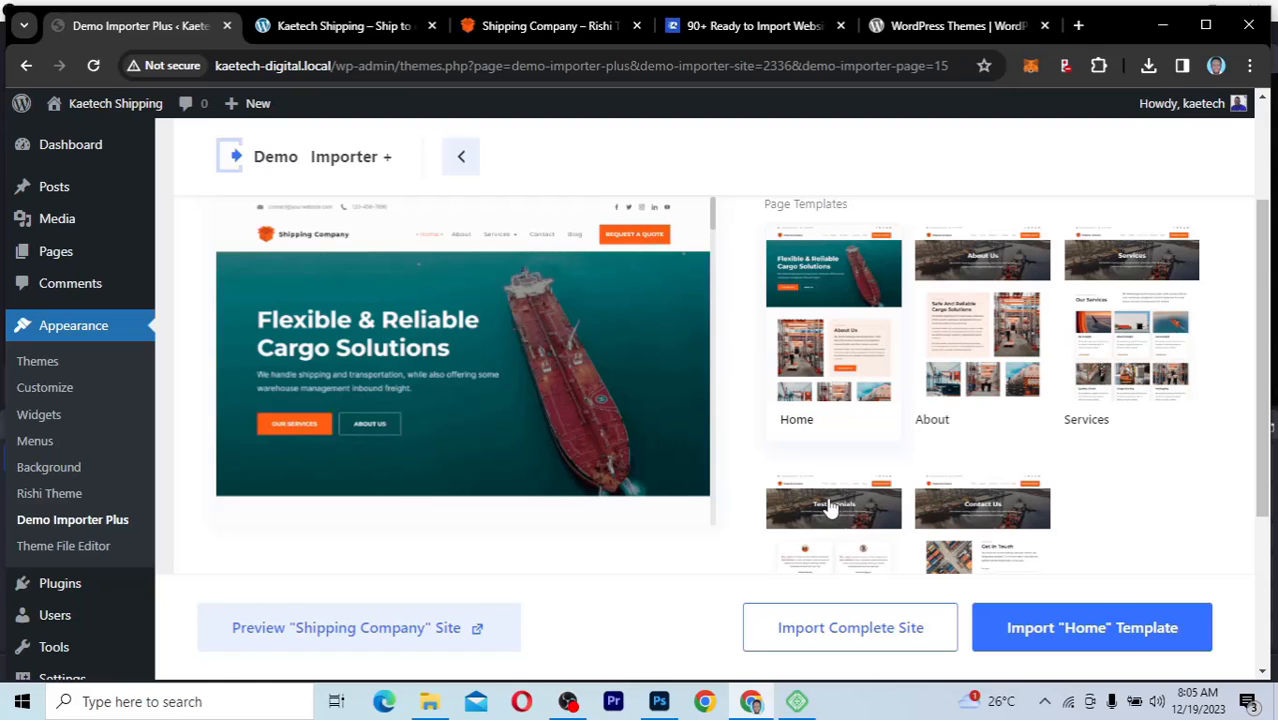
pyautogui.scroll(-1, 828, 508)
pyautogui.scroll(-1, 903, 457)
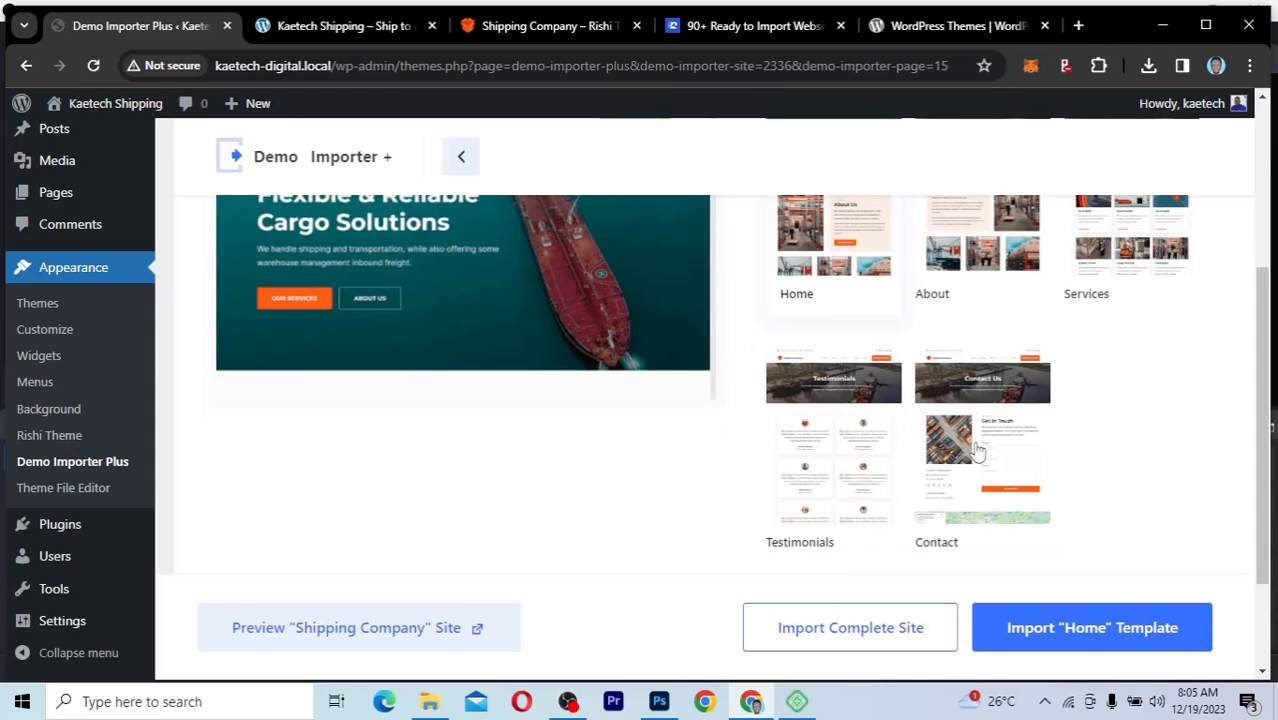
pyautogui.scroll(-2, 670, 460)
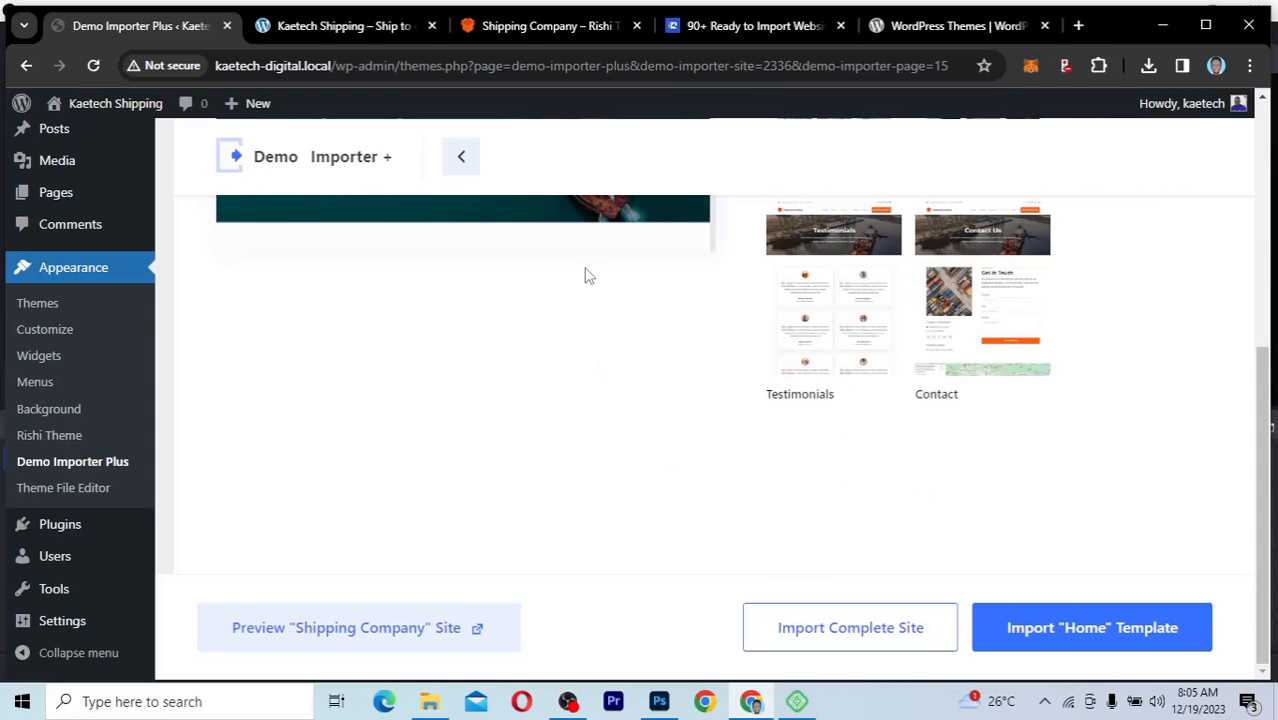
pyautogui.scroll(4, 676, 363)
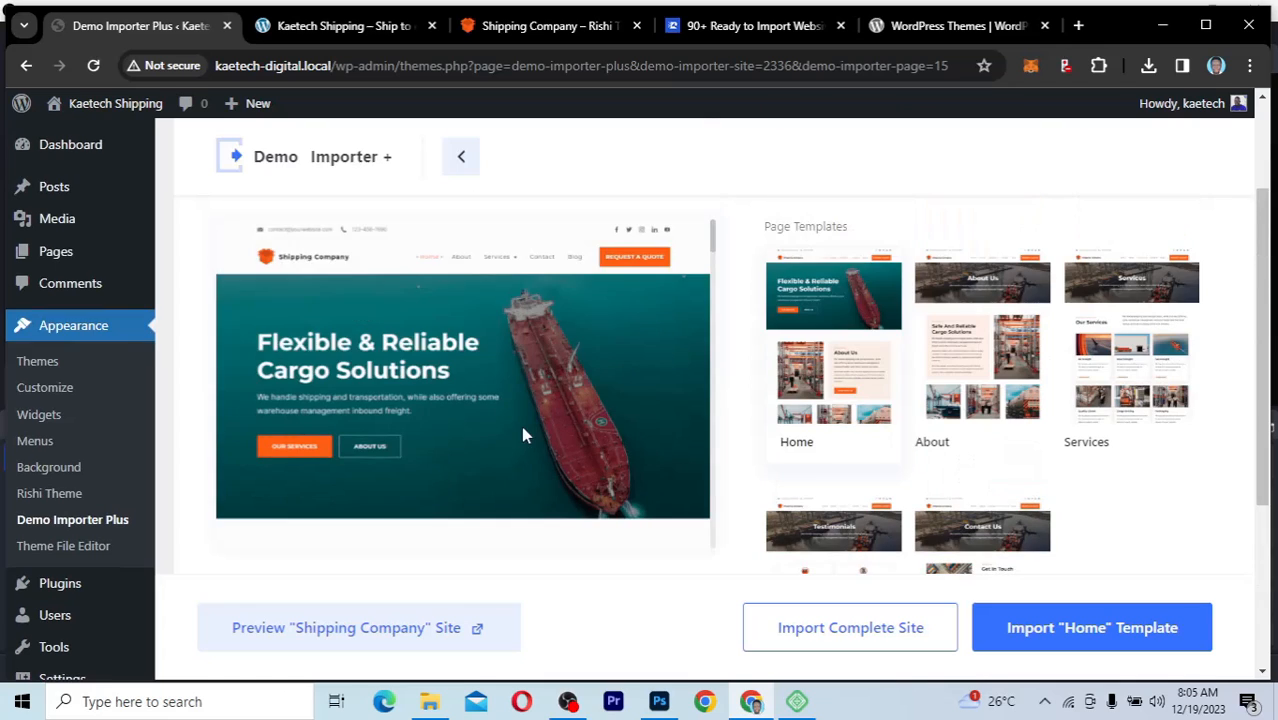
pyautogui.scroll(-3, 521, 426)
pyautogui.scroll(-5, 521, 433)
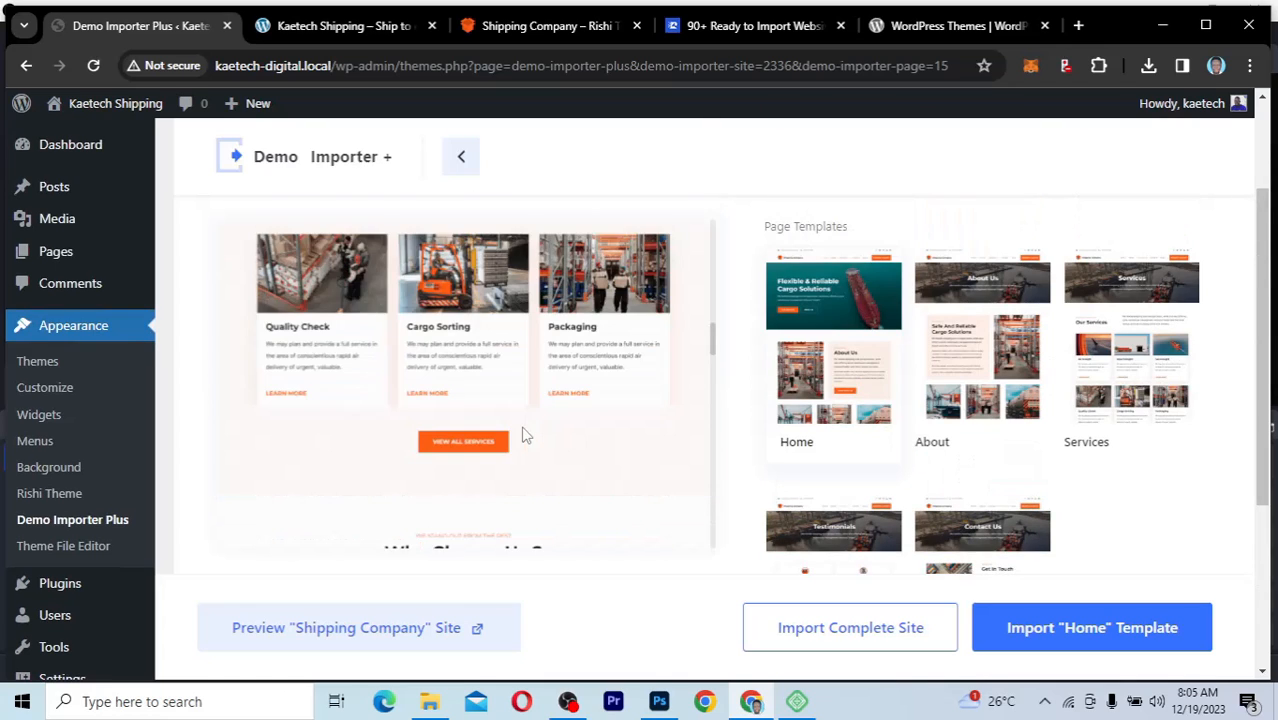
pyautogui.scroll(-5, 522, 434)
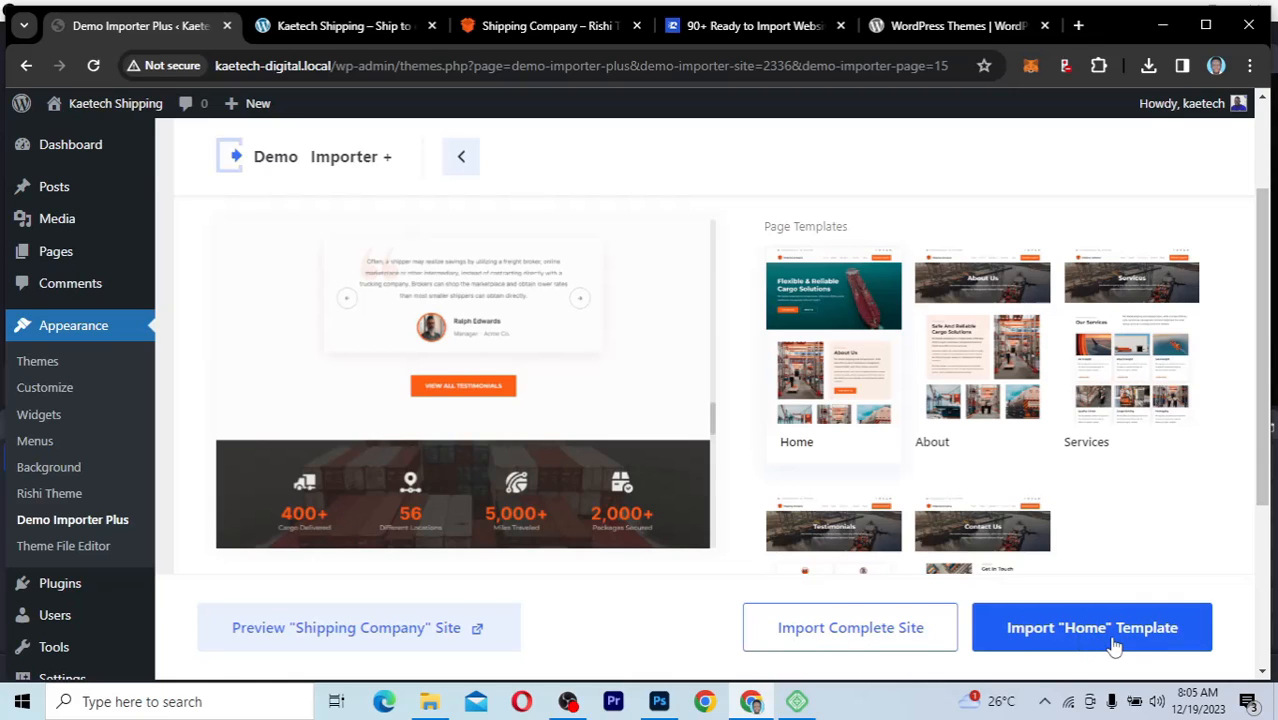
pyautogui.scroll(-3, 530, 513)
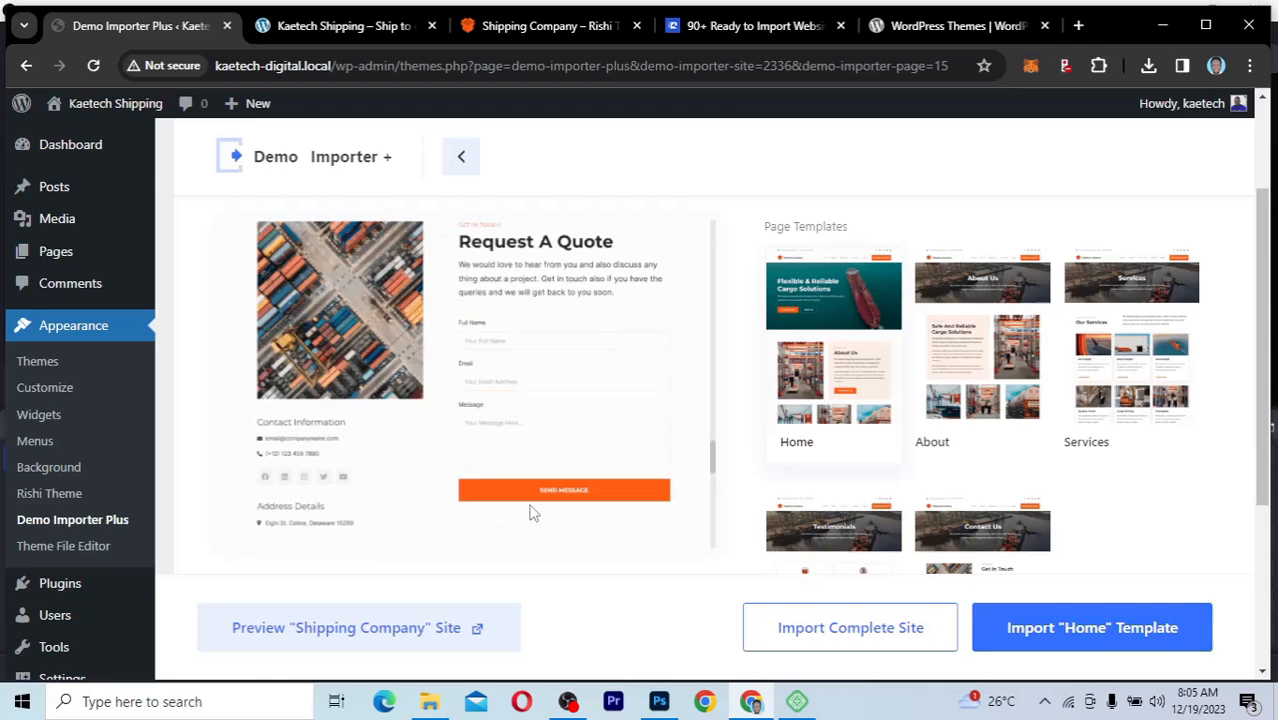
pyautogui.scroll(-3, 530, 513)
pyautogui.scroll(-2, 530, 513)
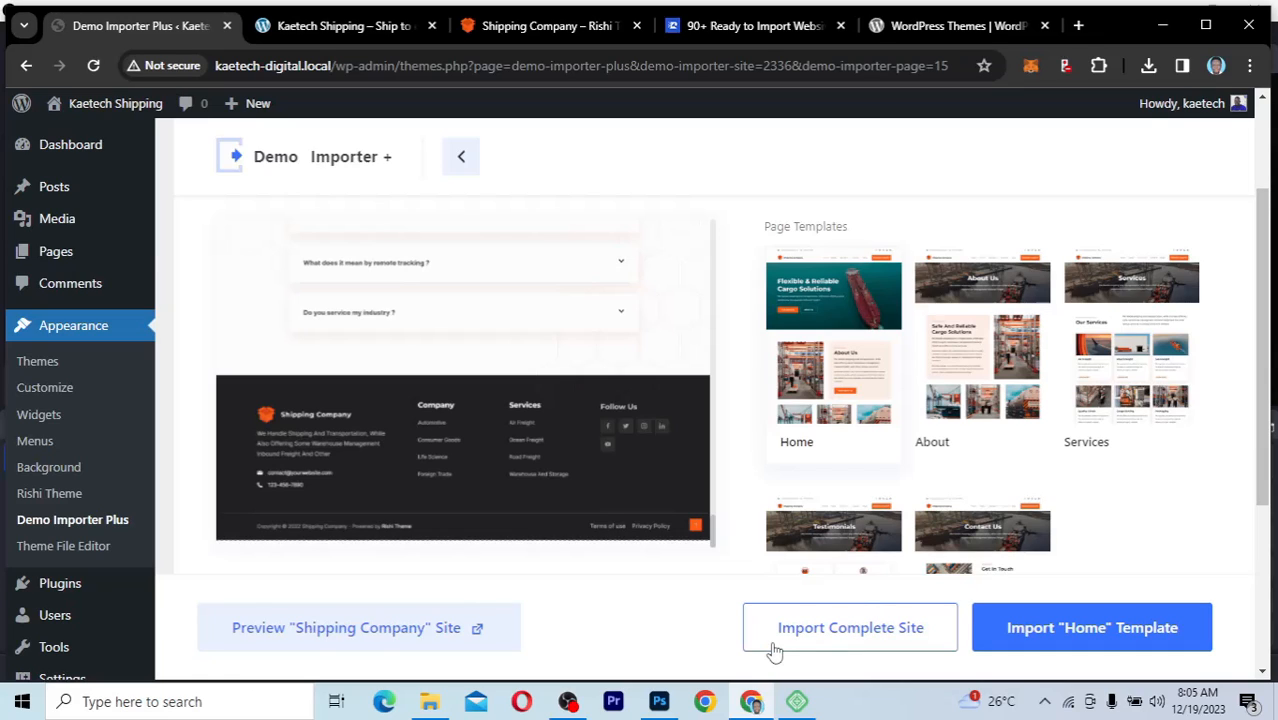
# Step: Import the complete Shipping Company site with customizer settings, widgets, required plugins and content, without deleting the previously imported site
pyautogui.click(864, 638)
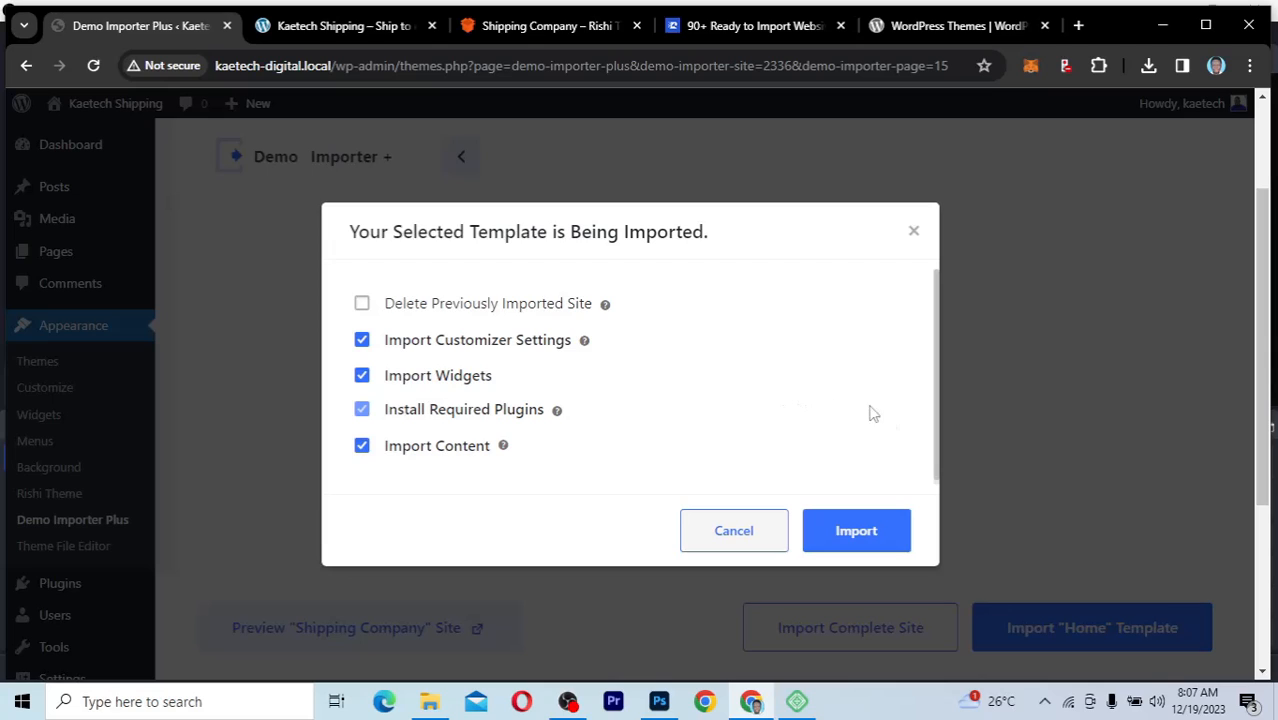
pyautogui.click(856, 534)
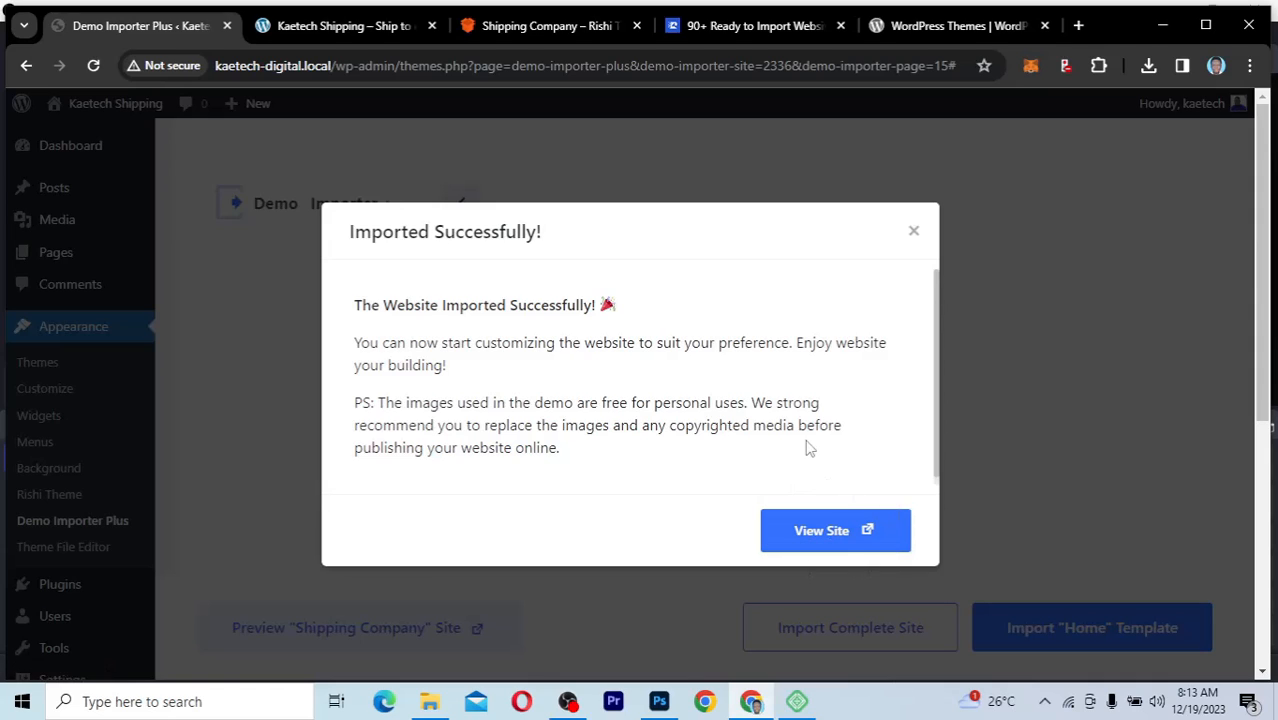
pyautogui.scroll(-1, 768, 413)
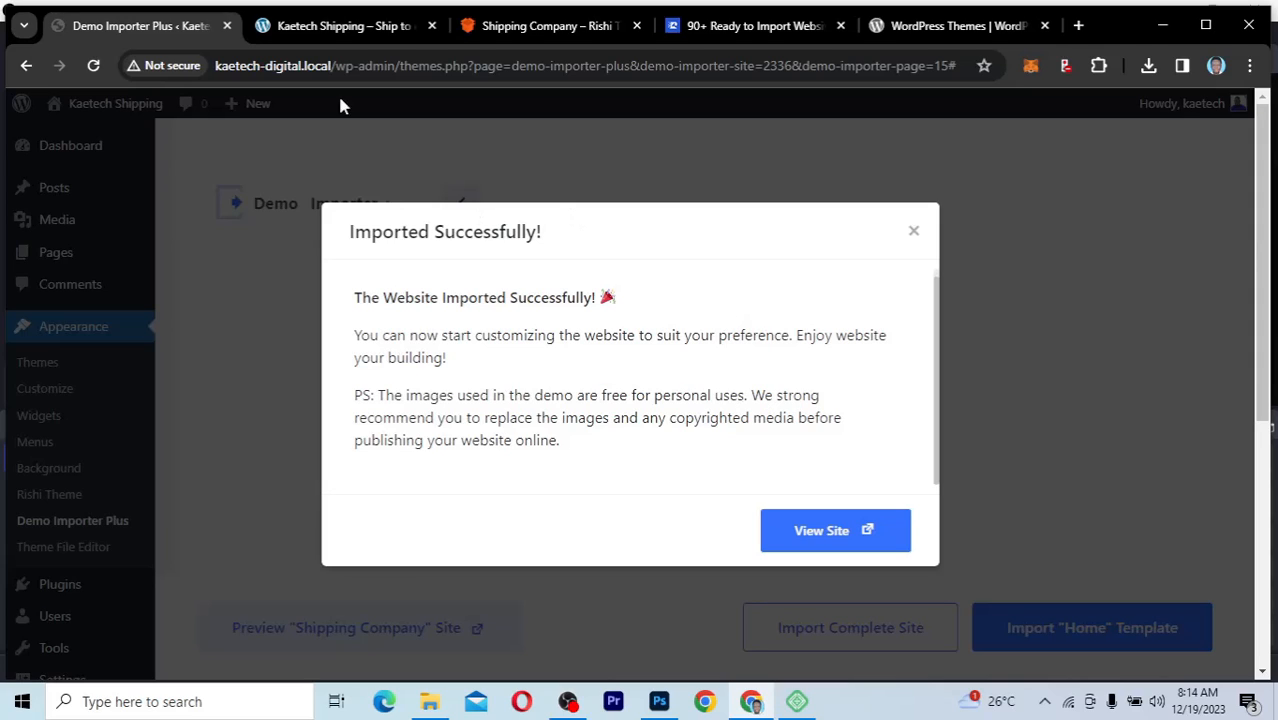
# Step: Look over the old Kaetech Shipping homepage and reload it to load the imported site
pyautogui.click(337, 25)
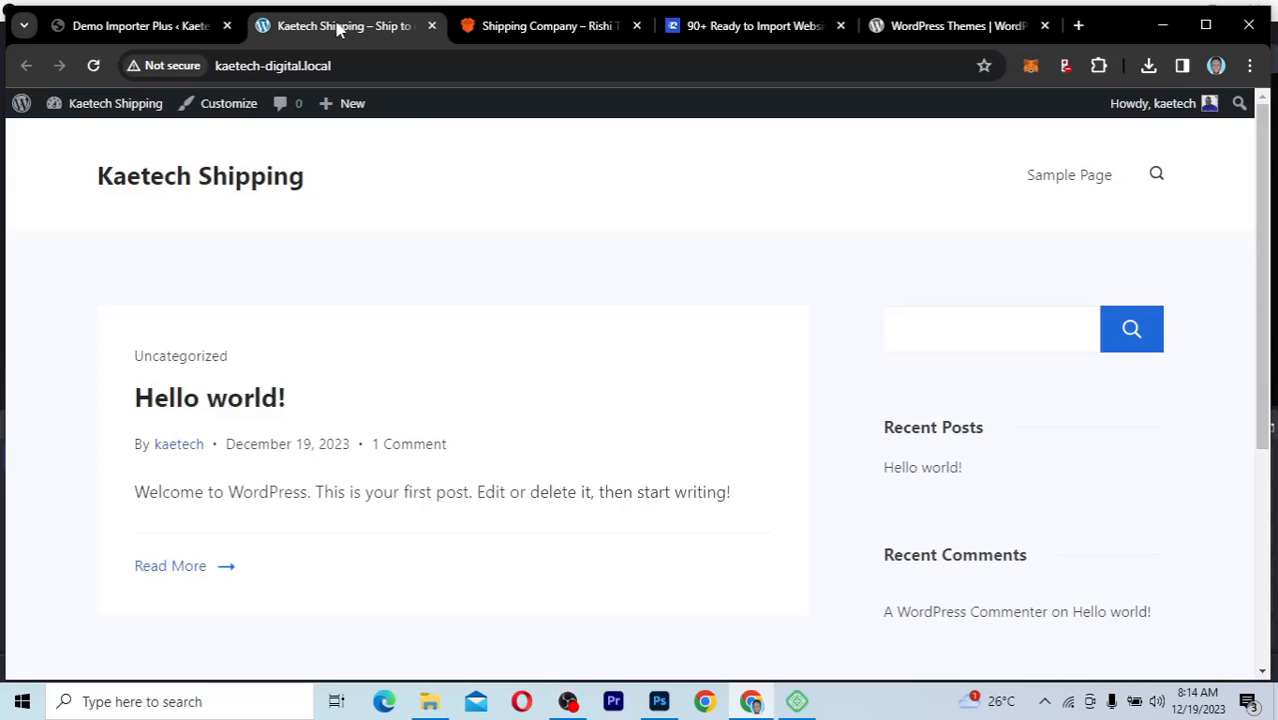
pyautogui.scroll(-1, 553, 417)
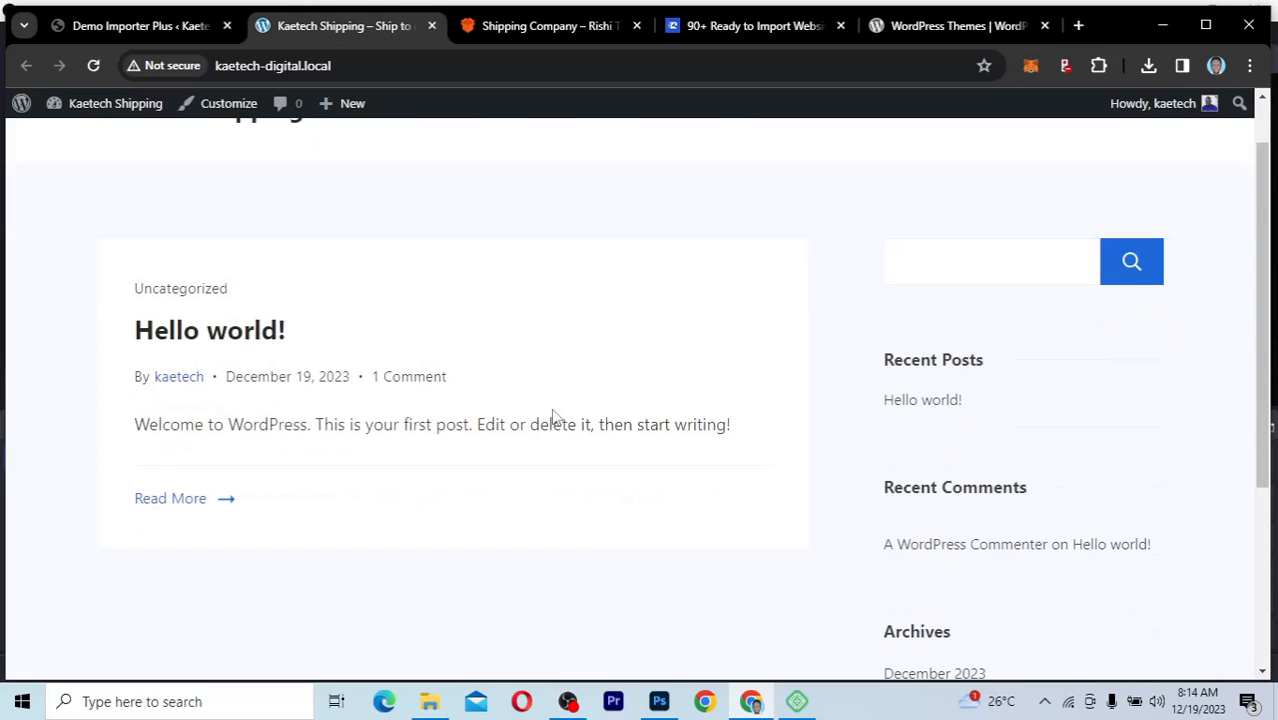
pyautogui.scroll(-3, 553, 417)
pyautogui.scroll(4, 553, 417)
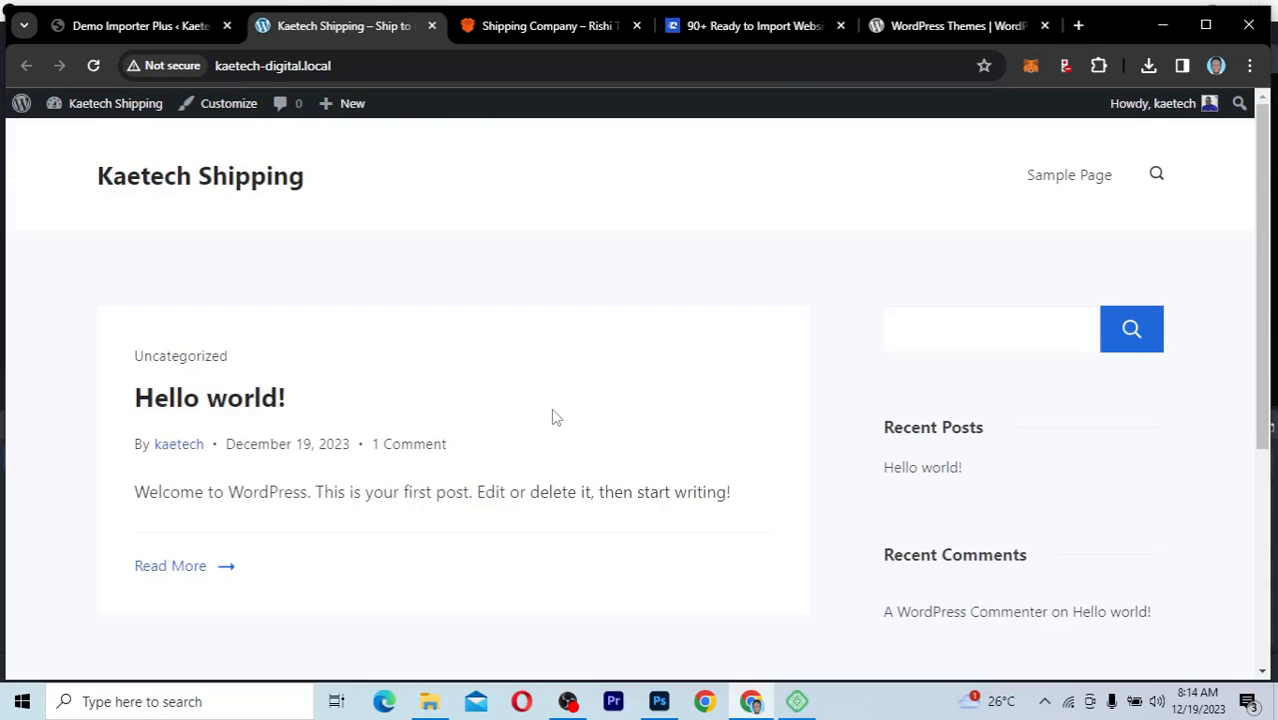
pyautogui.click(94, 68)
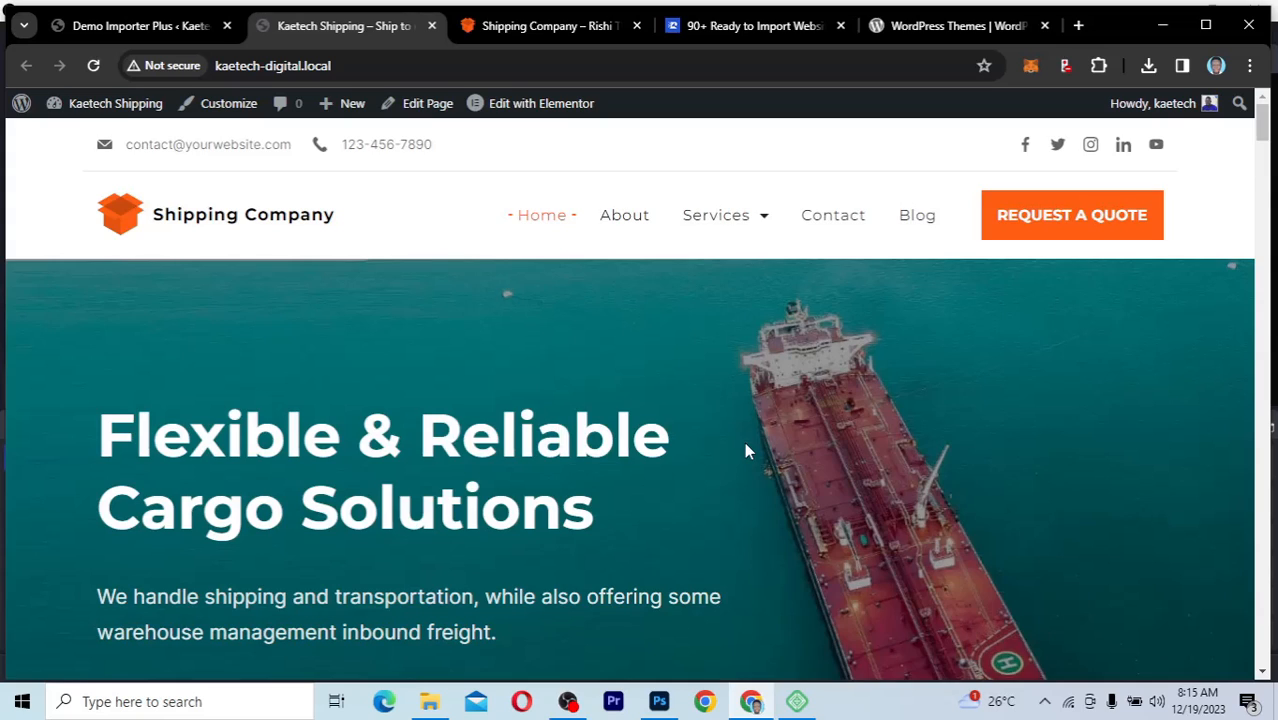
# Step: Examine the imported homepage sections, from About Us through testimonials and the contact form to the FAQ
pyautogui.scroll(-5, 746, 450)
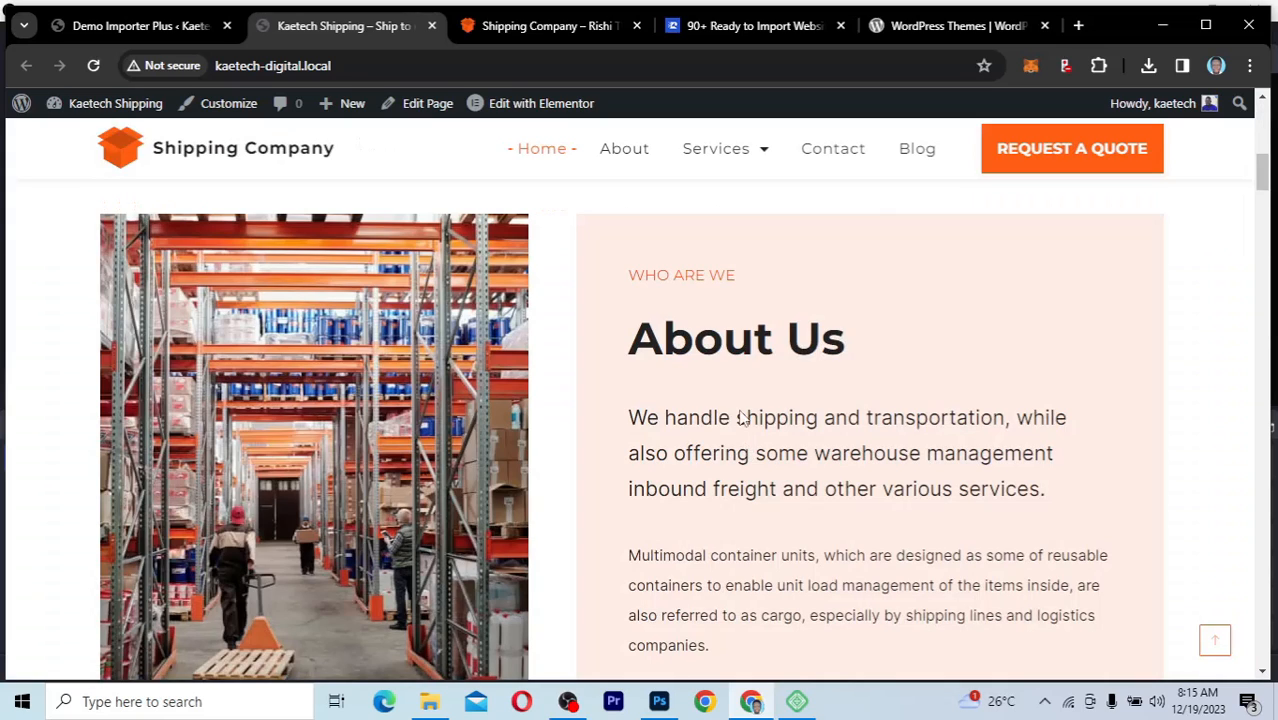
pyautogui.scroll(-8, 741, 418)
pyautogui.scroll(-5, 741, 418)
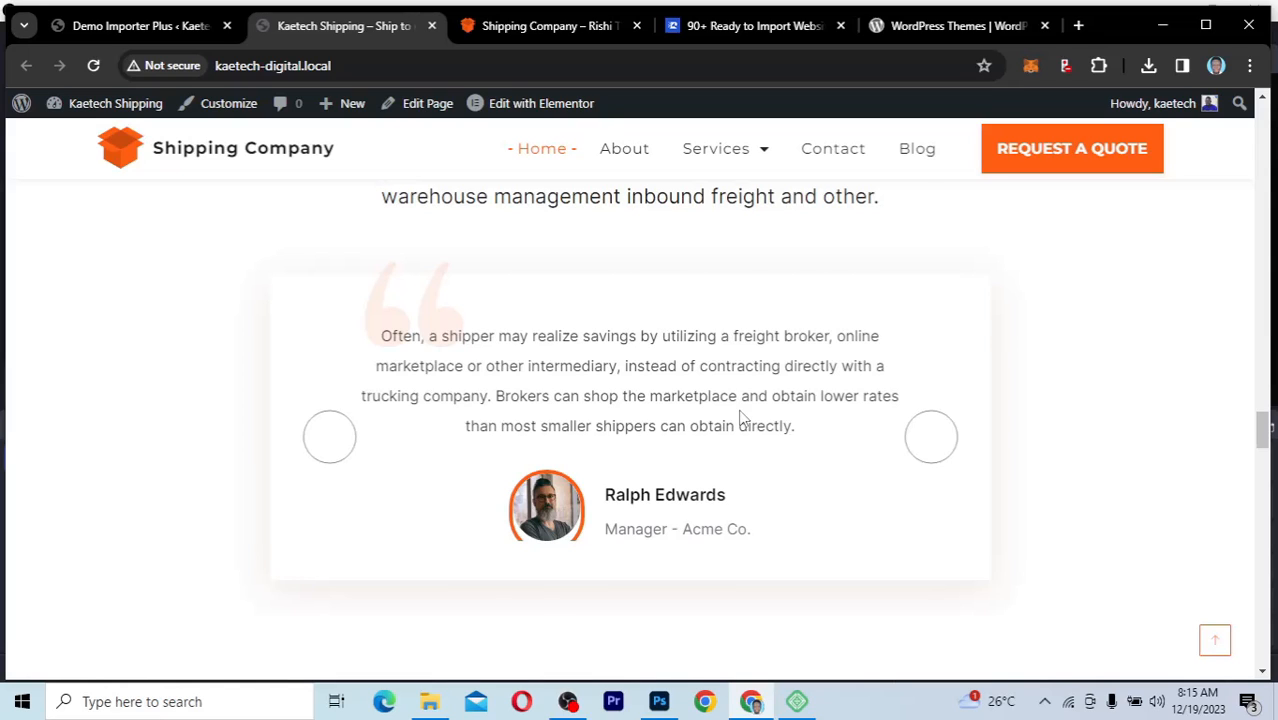
pyautogui.scroll(1, 741, 418)
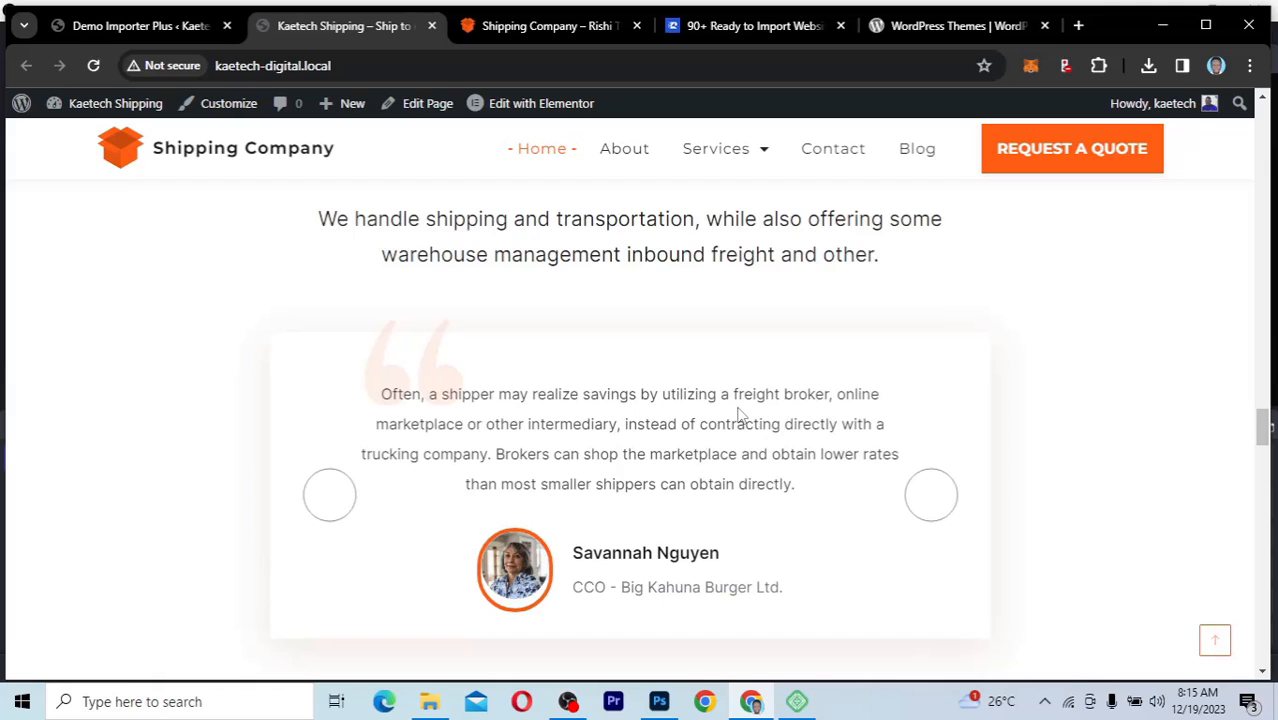
pyautogui.scroll(-5, 740, 415)
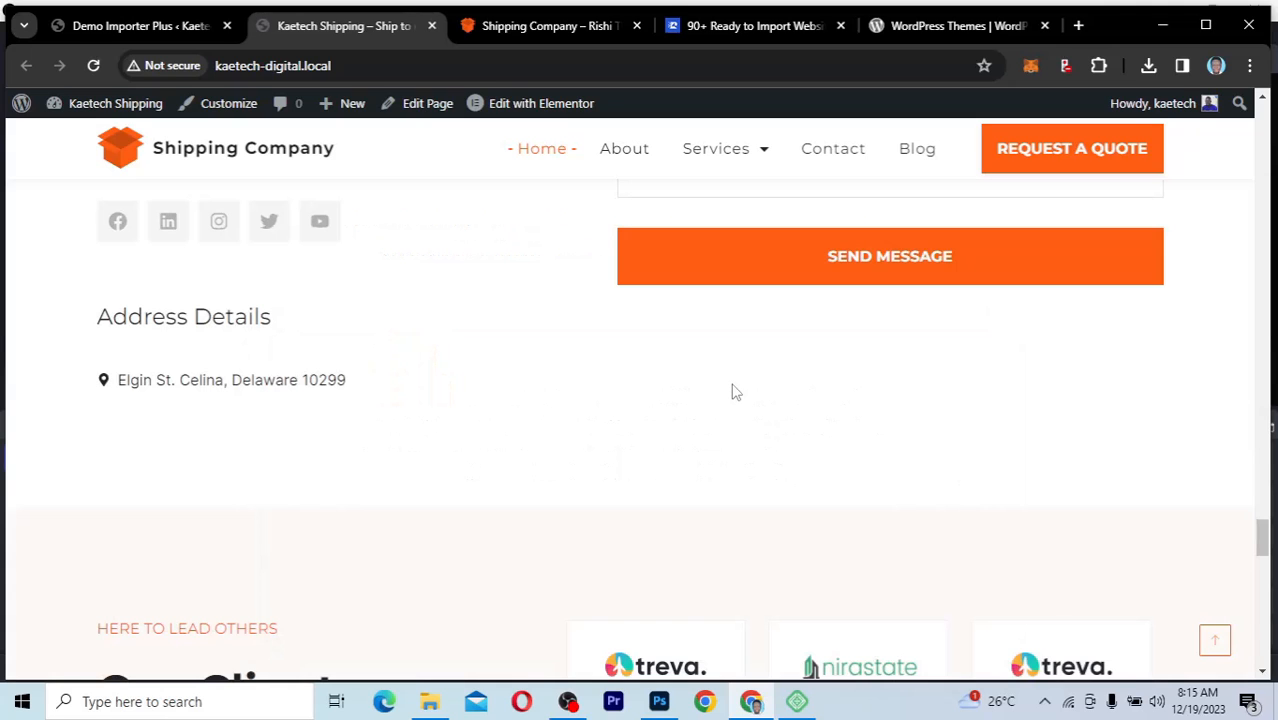
pyautogui.scroll(-5, 737, 405)
pyautogui.scroll(-3, 735, 392)
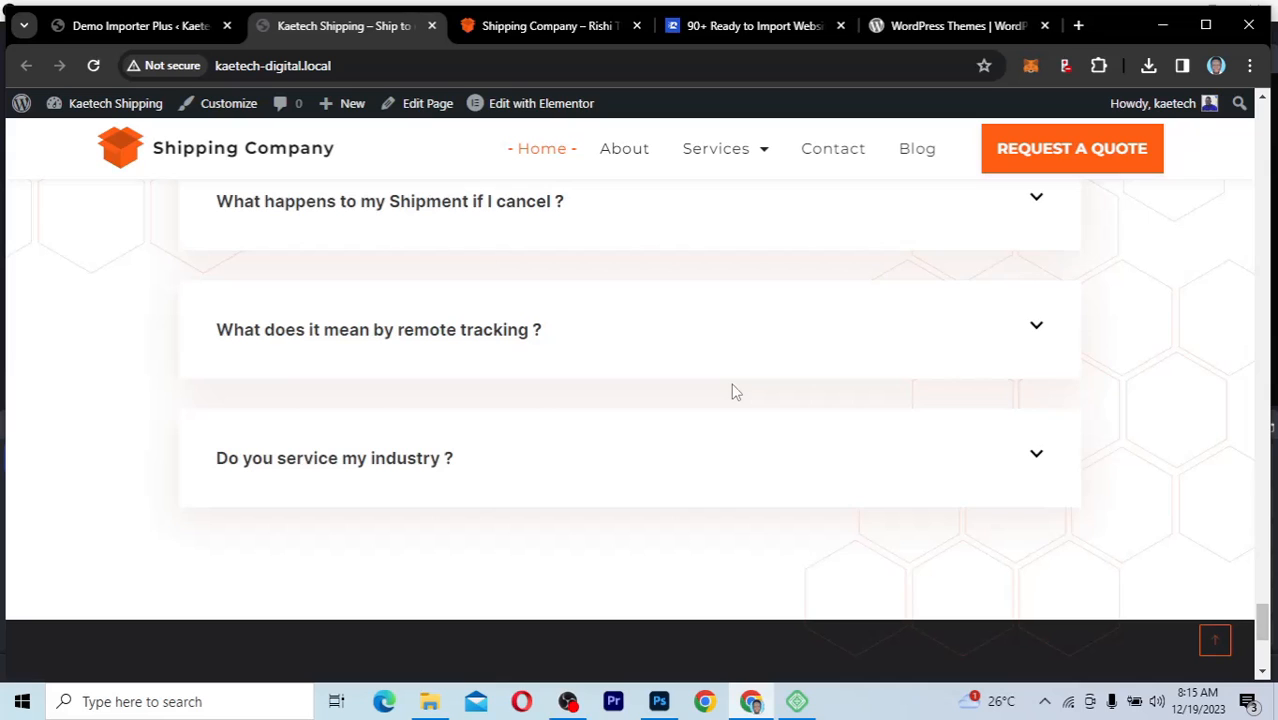
pyautogui.scroll(2, 732, 392)
# Step: Compare the web address of the Shipping Company demo with that of the local Kaetech Shipping site
pyautogui.click(540, 30)
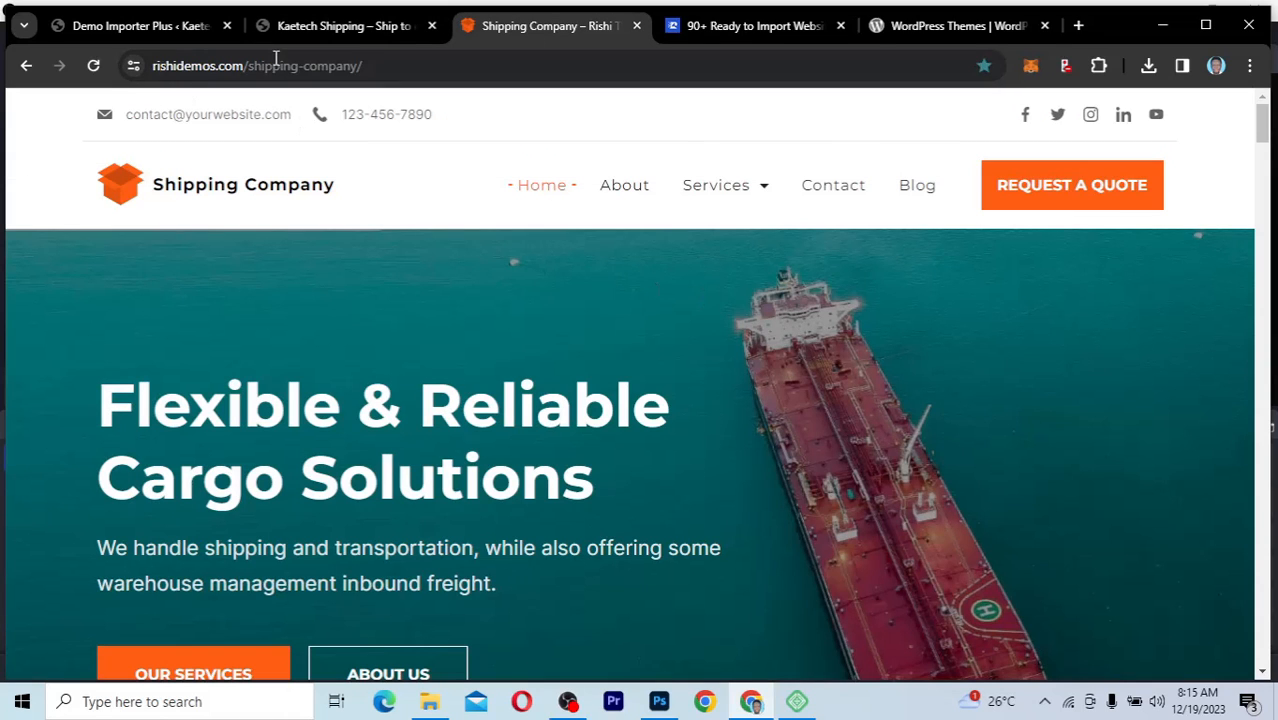
pyautogui.click(385, 66)
pyautogui.click(402, 66)
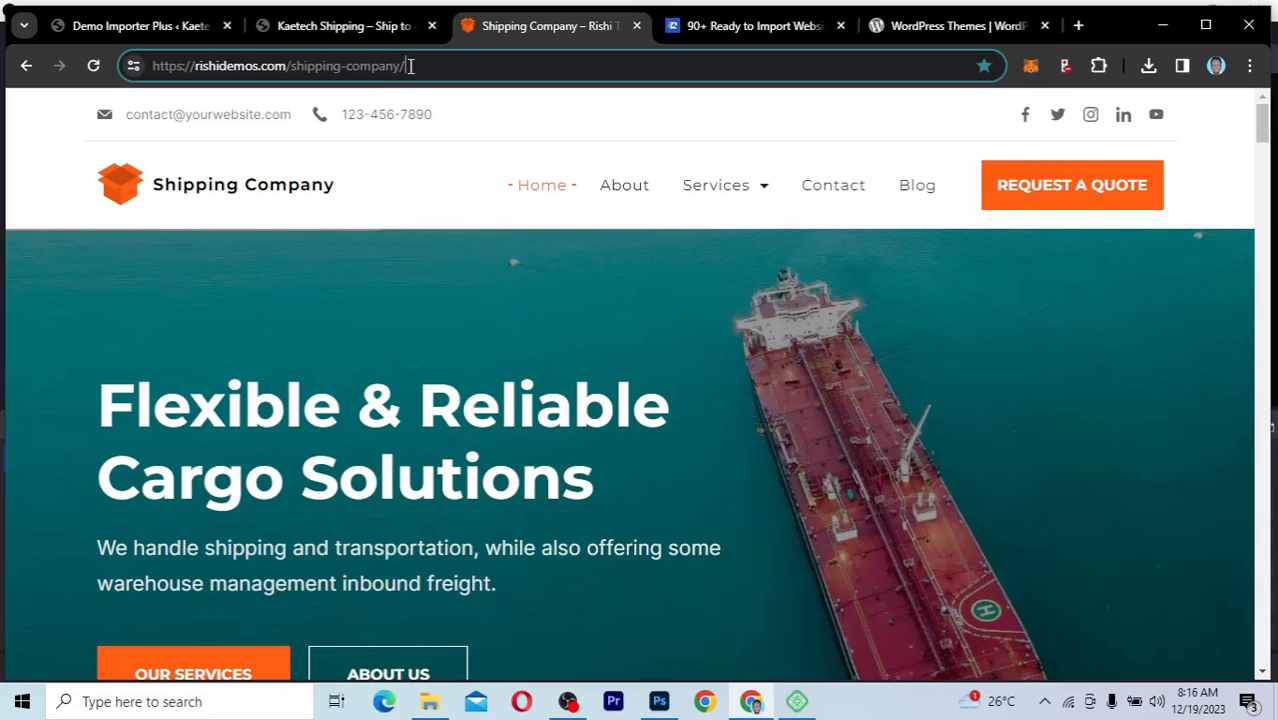
pyautogui.moveTo(410, 66); pyautogui.dragTo(163, 68)
pyautogui.click(330, 28)
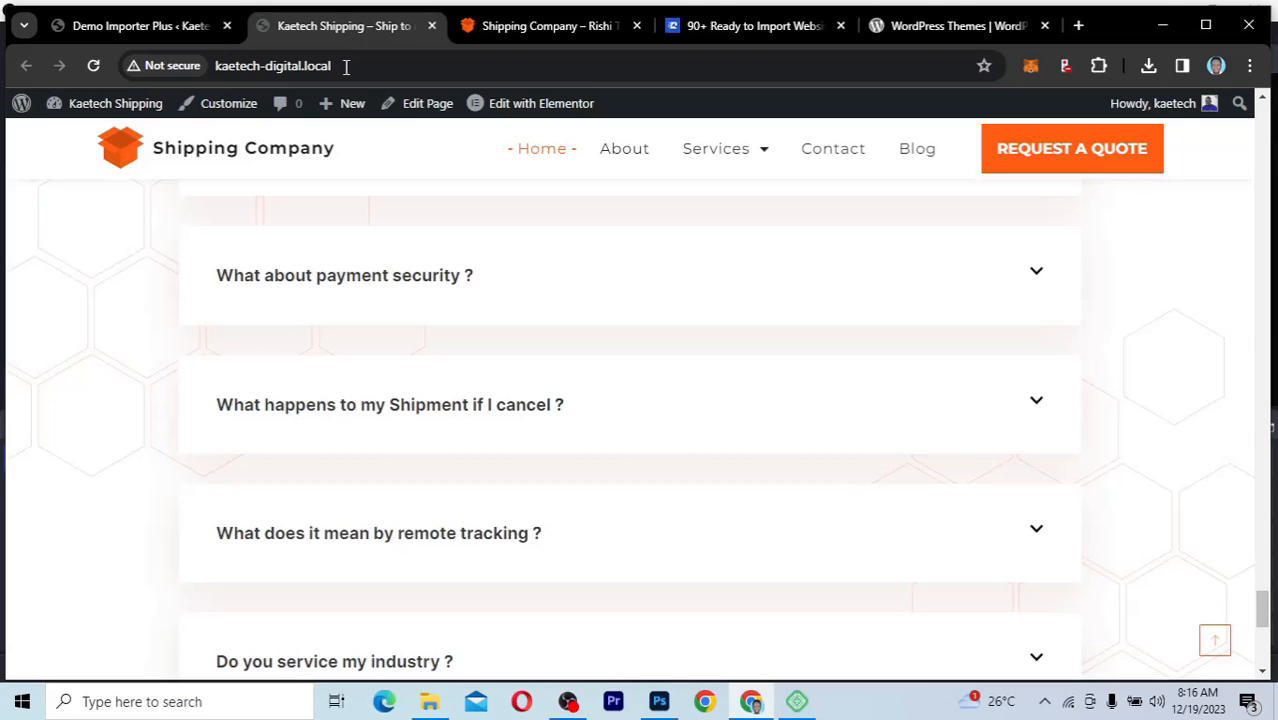
# Step: Check the local site's web address and go back over the imported homepage to its hero section
pyautogui.moveTo(345, 66); pyautogui.dragTo(211, 78)
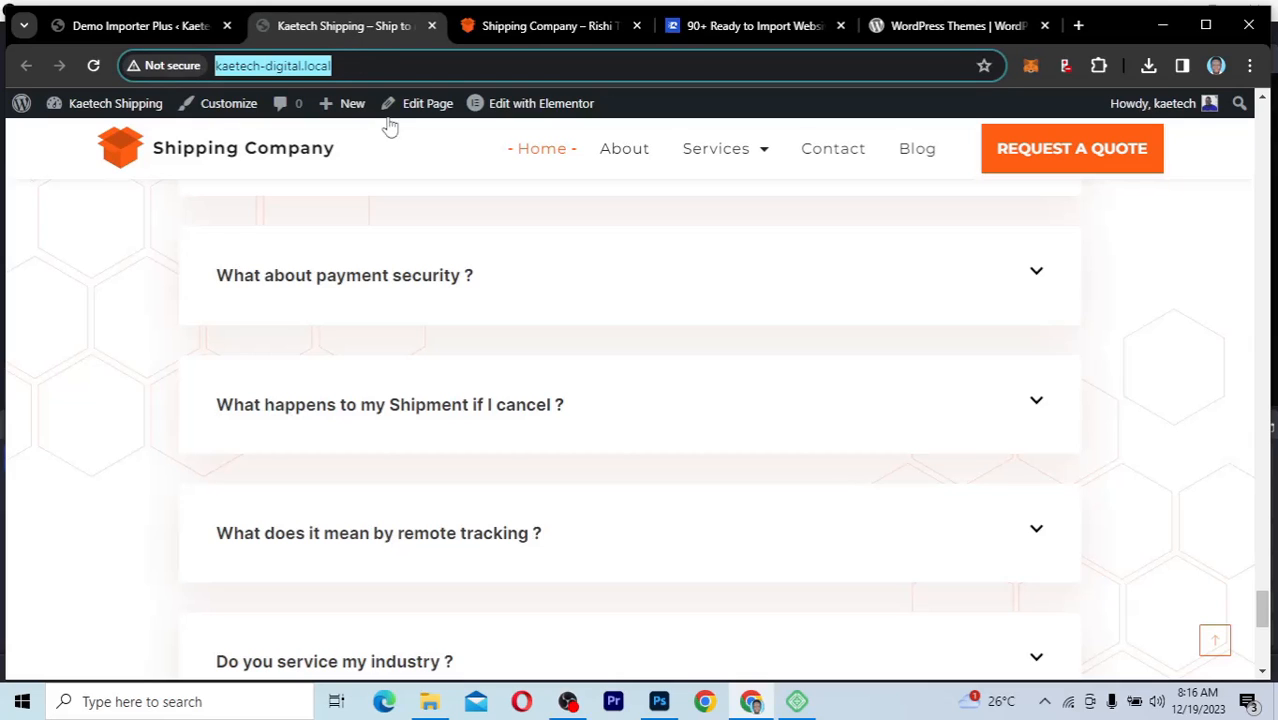
pyautogui.click(365, 62)
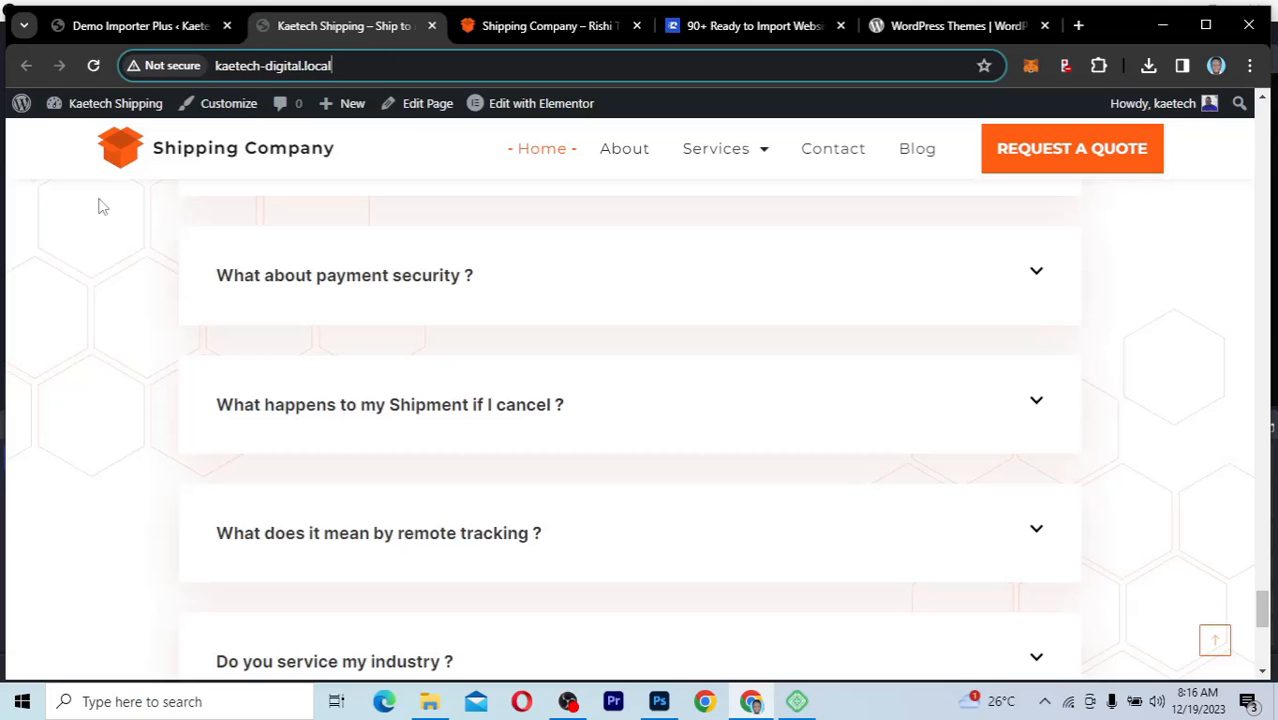
pyautogui.click(118, 330)
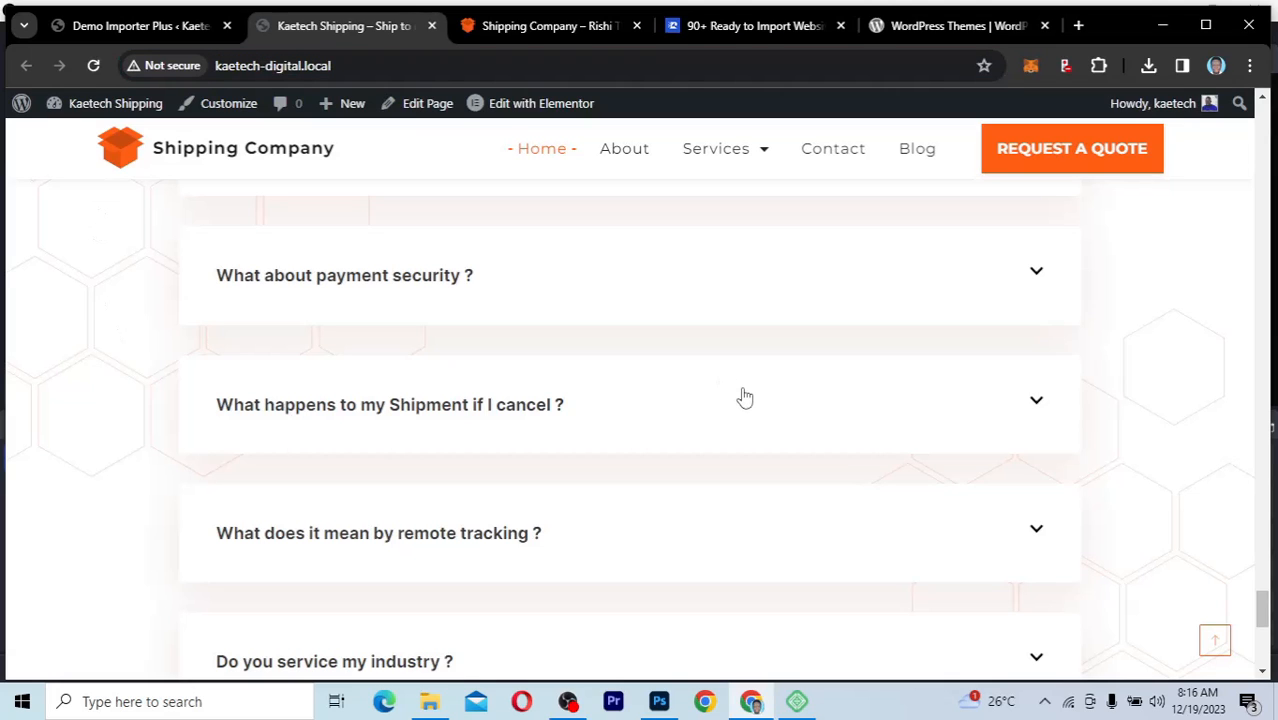
pyautogui.scroll(20, 745, 397)
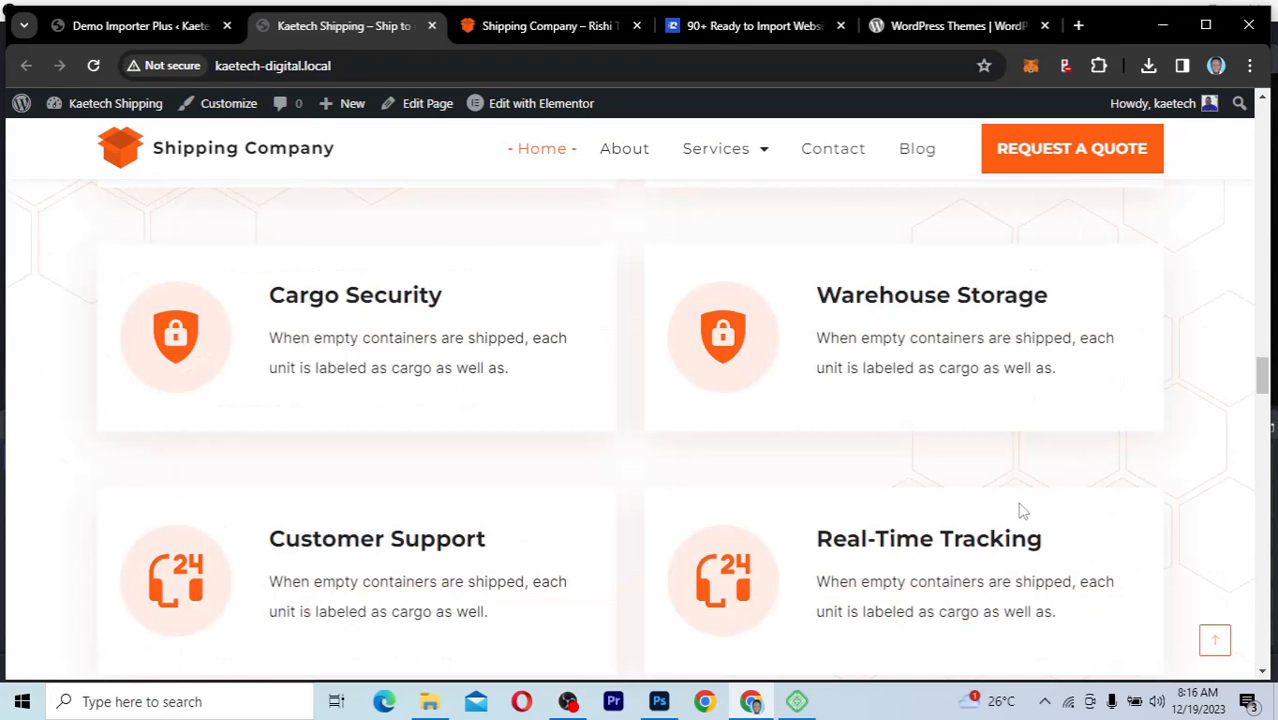
pyautogui.scroll(10, 857, 420)
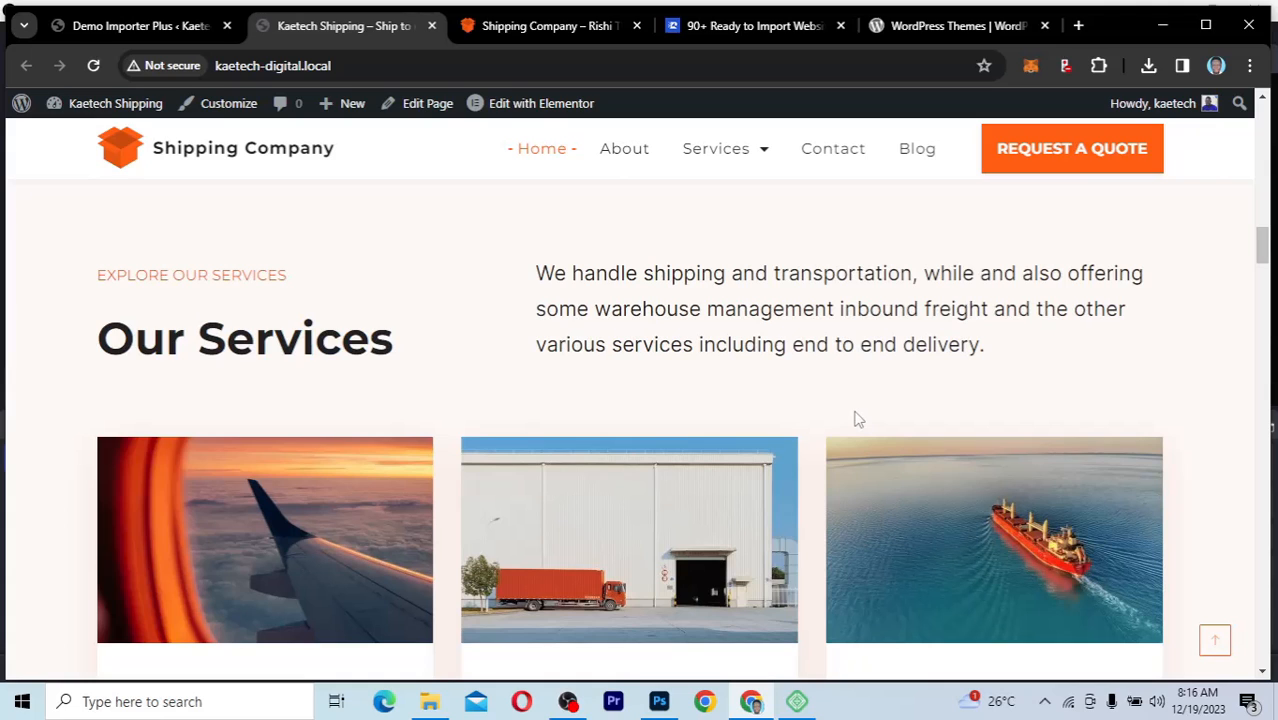
pyautogui.scroll(10, 913, 650)
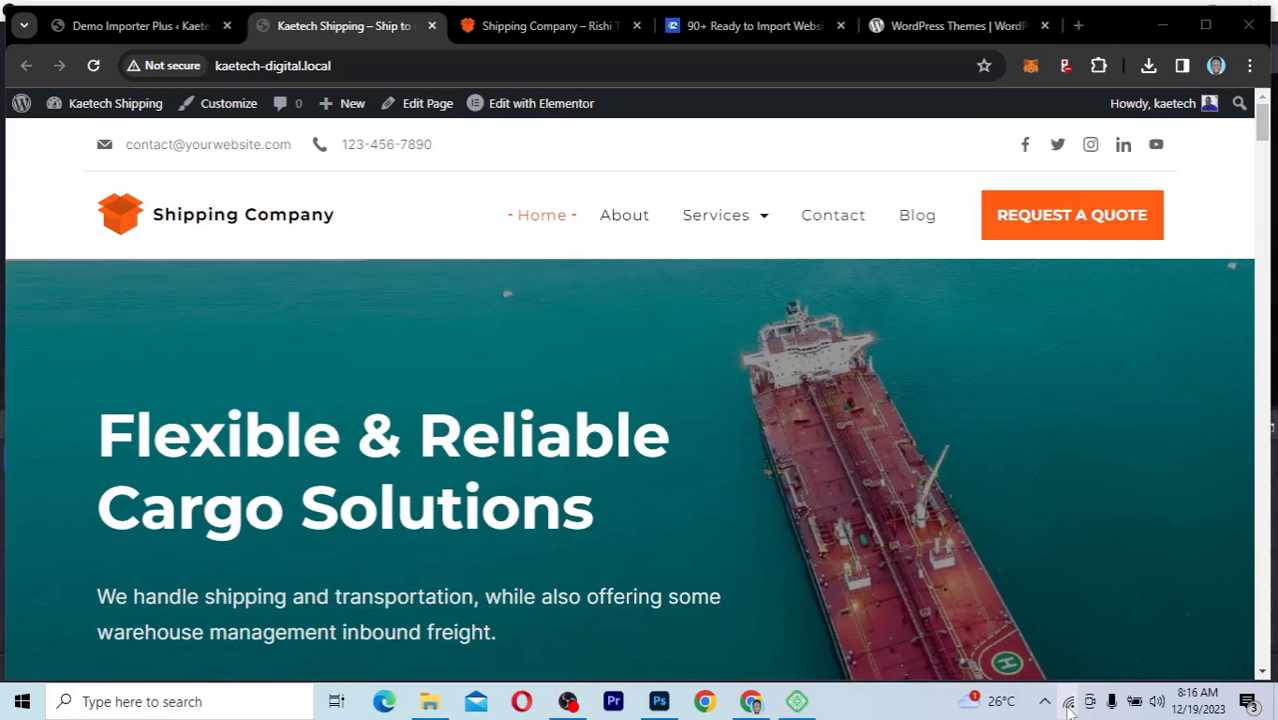
# Step: Disconnect the computer from Wi-Fi, check the available networks and reload the local homepage offline
pyautogui.click(1068, 704)
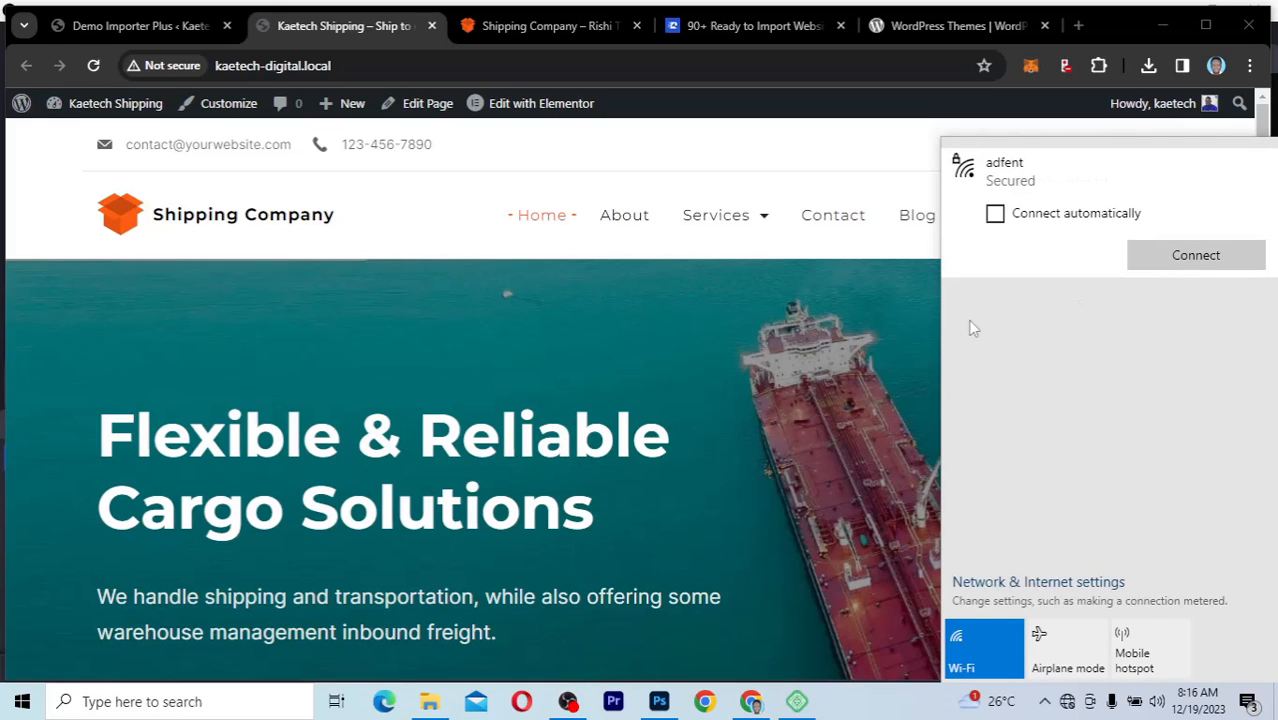
pyautogui.click(856, 398)
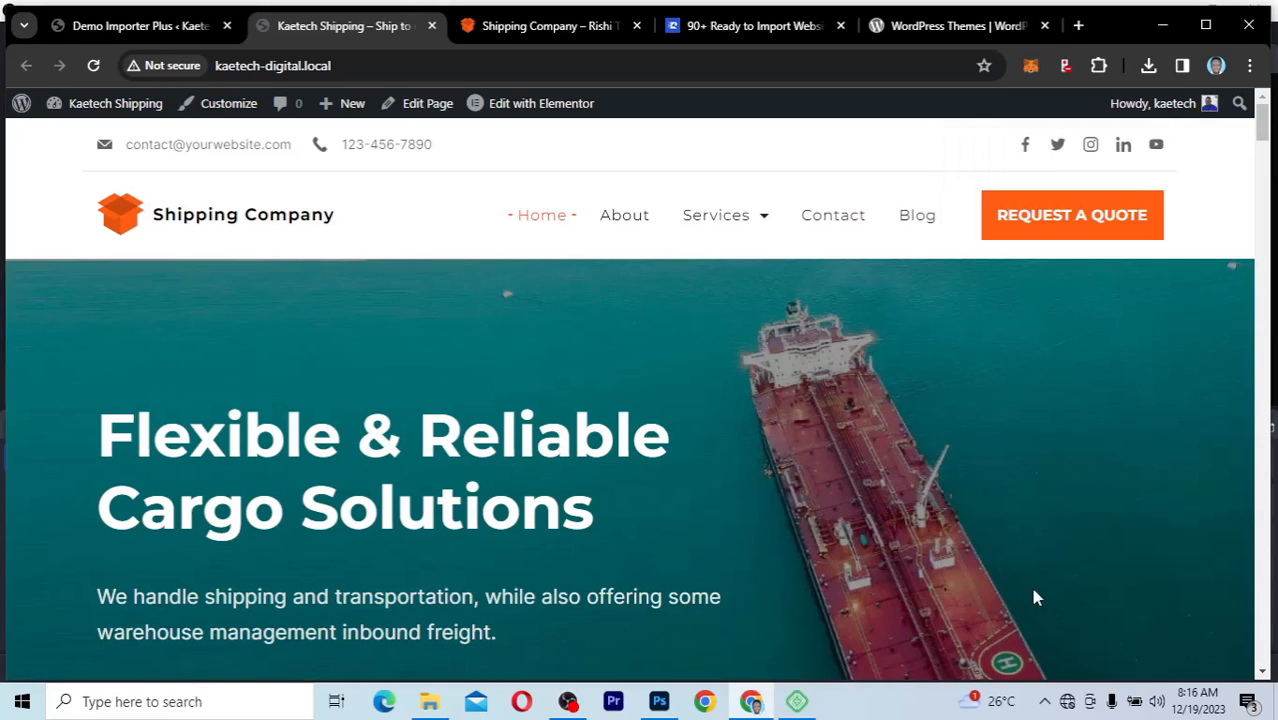
pyautogui.click(1067, 703)
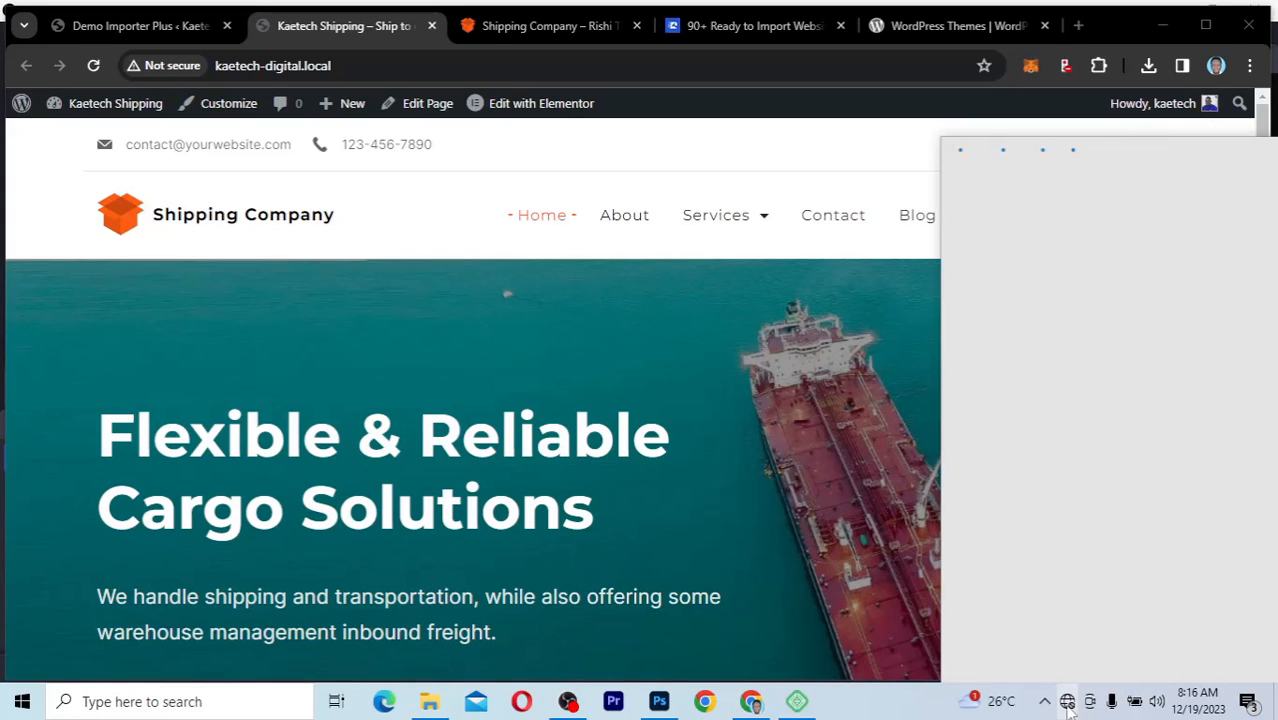
pyautogui.click(821, 466)
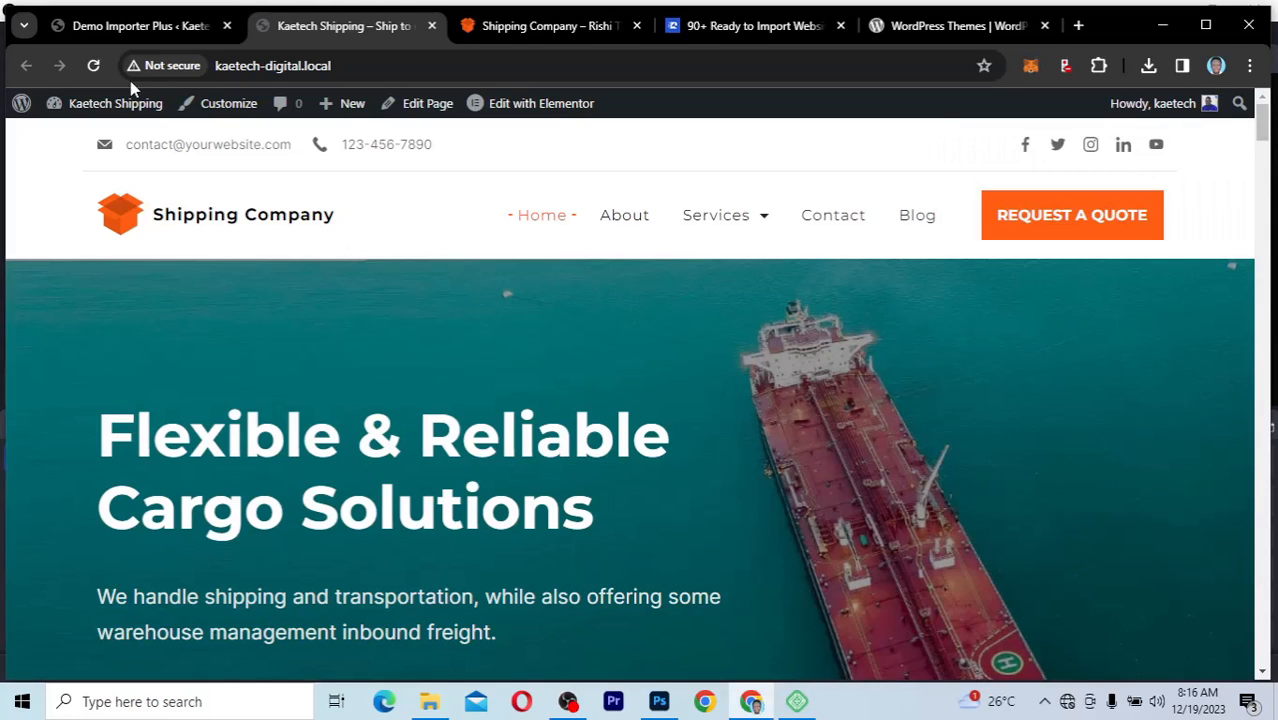
pyautogui.click(94, 66)
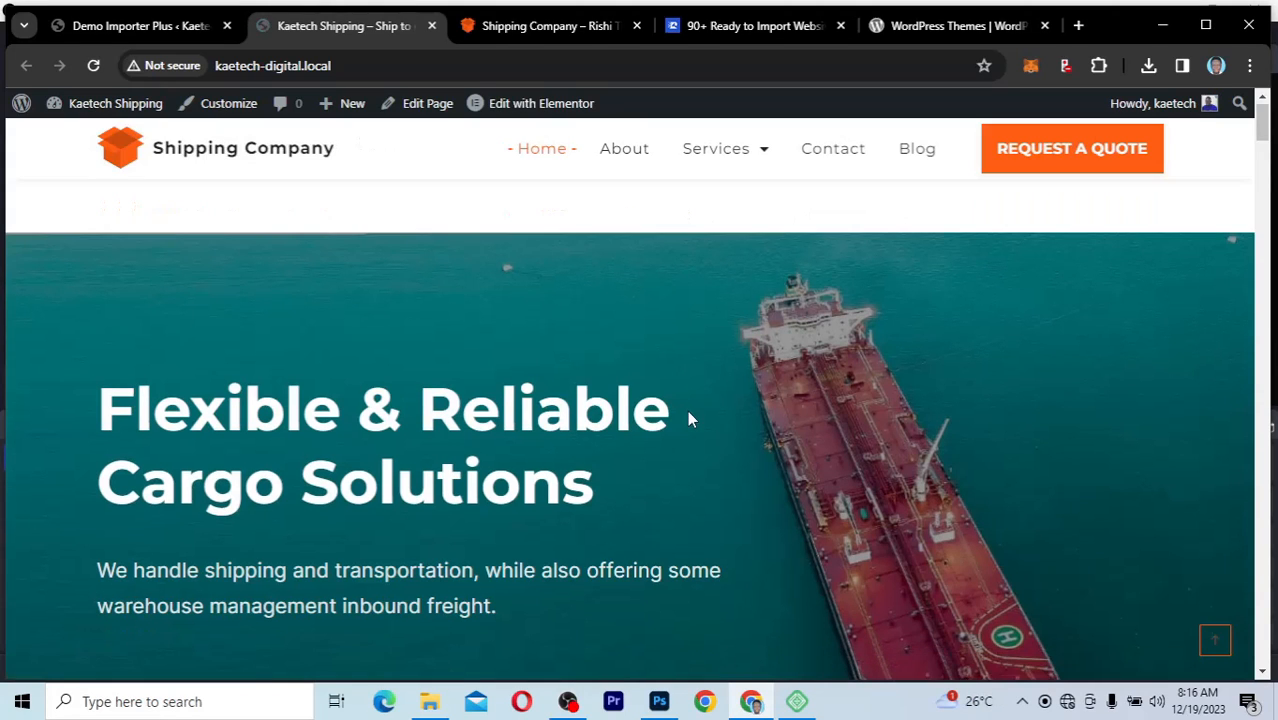
# Step: Open the local site's About page and look over its banner and Who Are We section
pyautogui.press('F5')
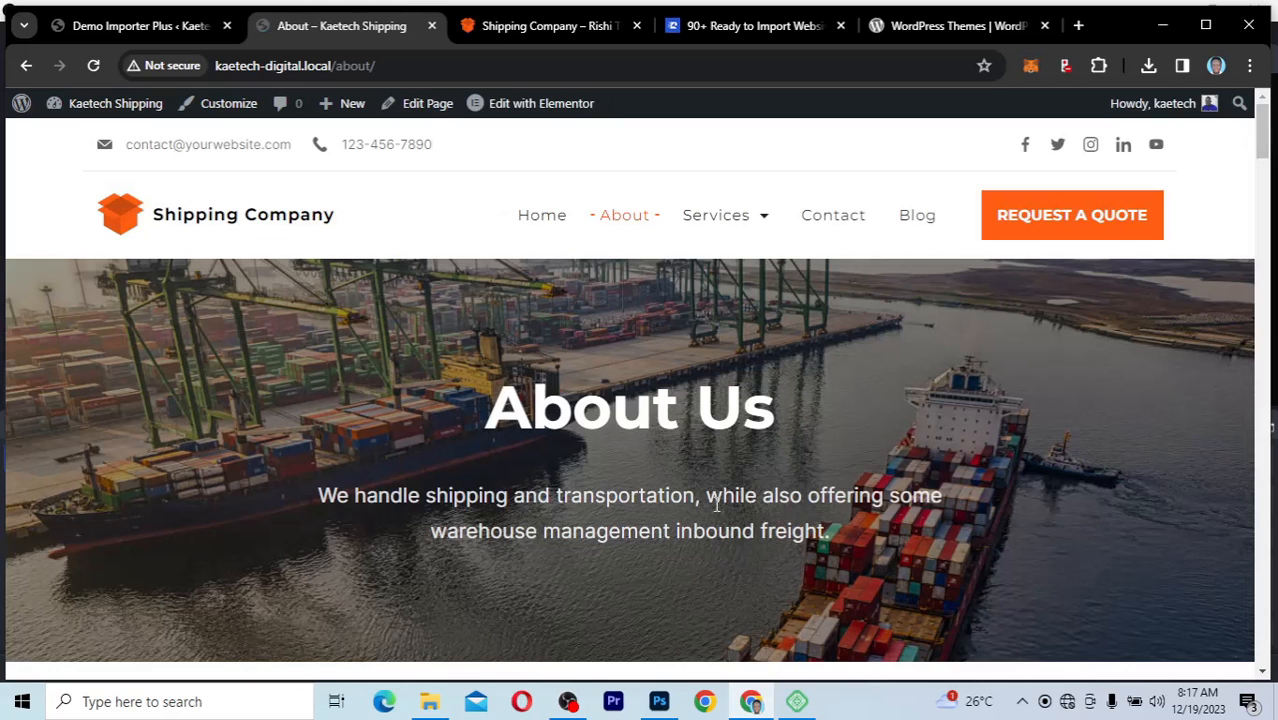
pyautogui.scroll(-5, 716, 505)
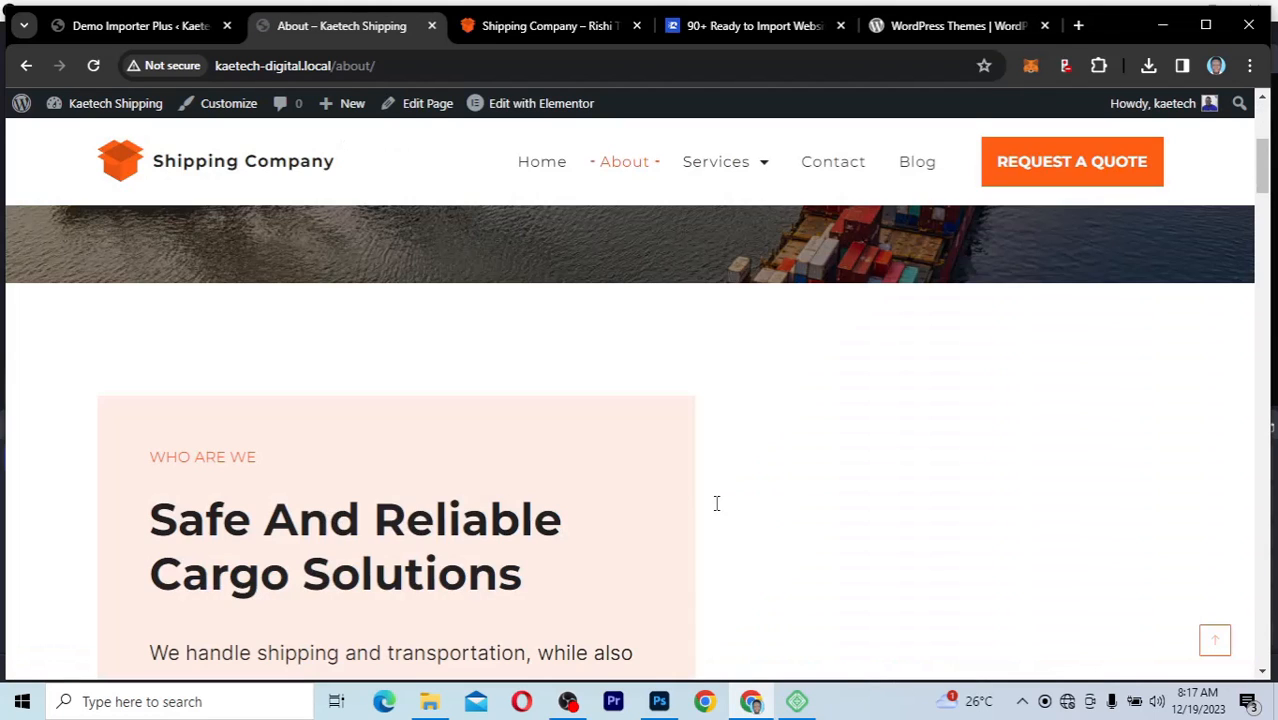
pyautogui.scroll(5, 714, 506)
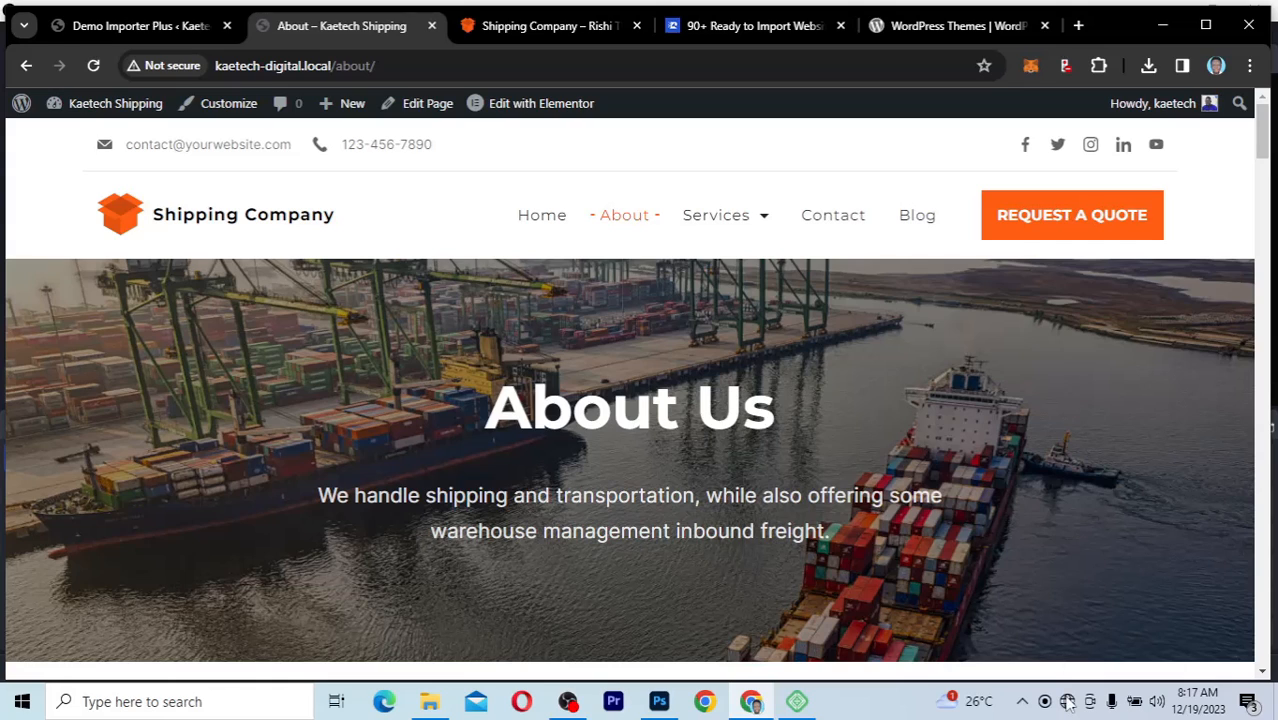
# Step: Open the Services page and look through its service cards and statistics counters
pyautogui.click(731, 224)
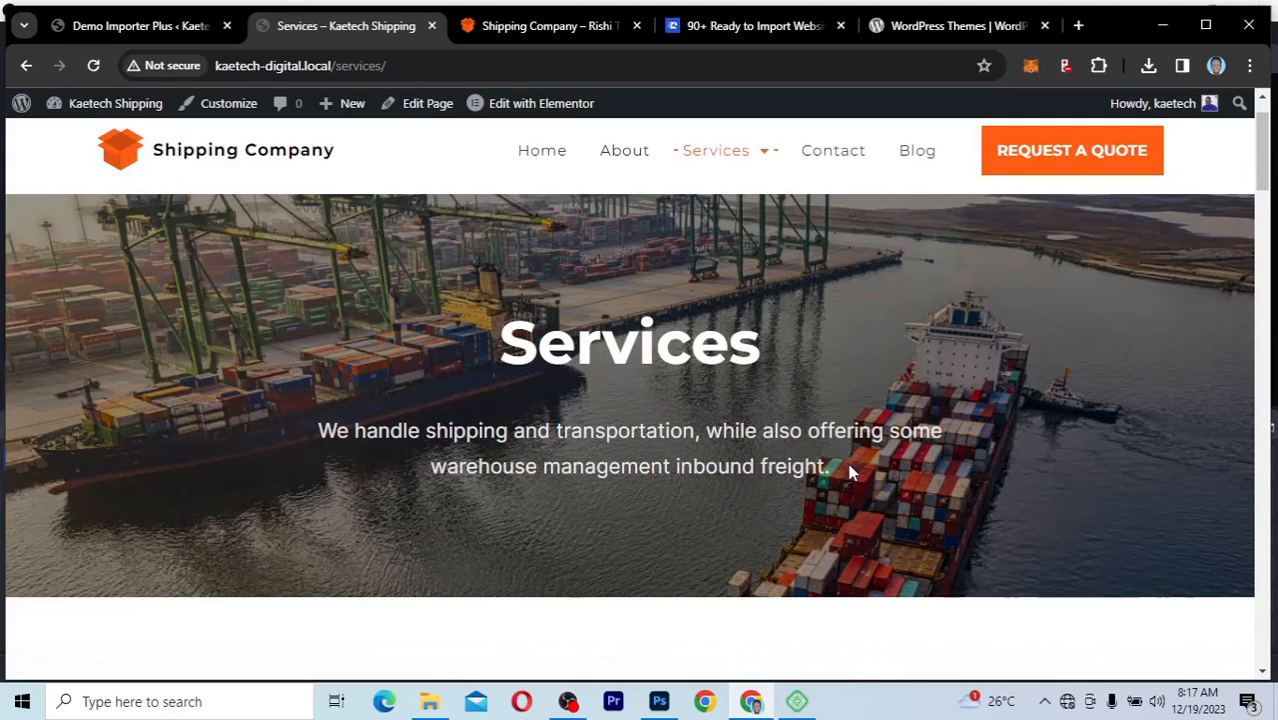
pyautogui.scroll(-5, 849, 472)
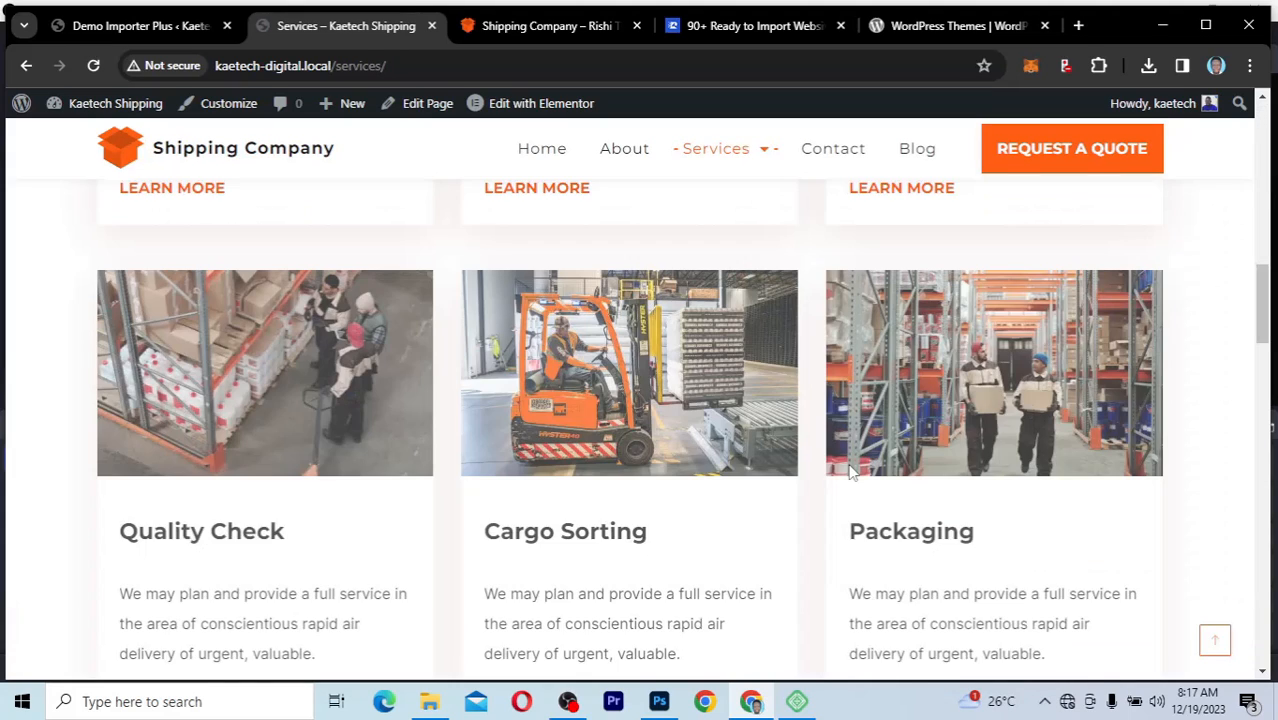
pyautogui.scroll(-5, 849, 472)
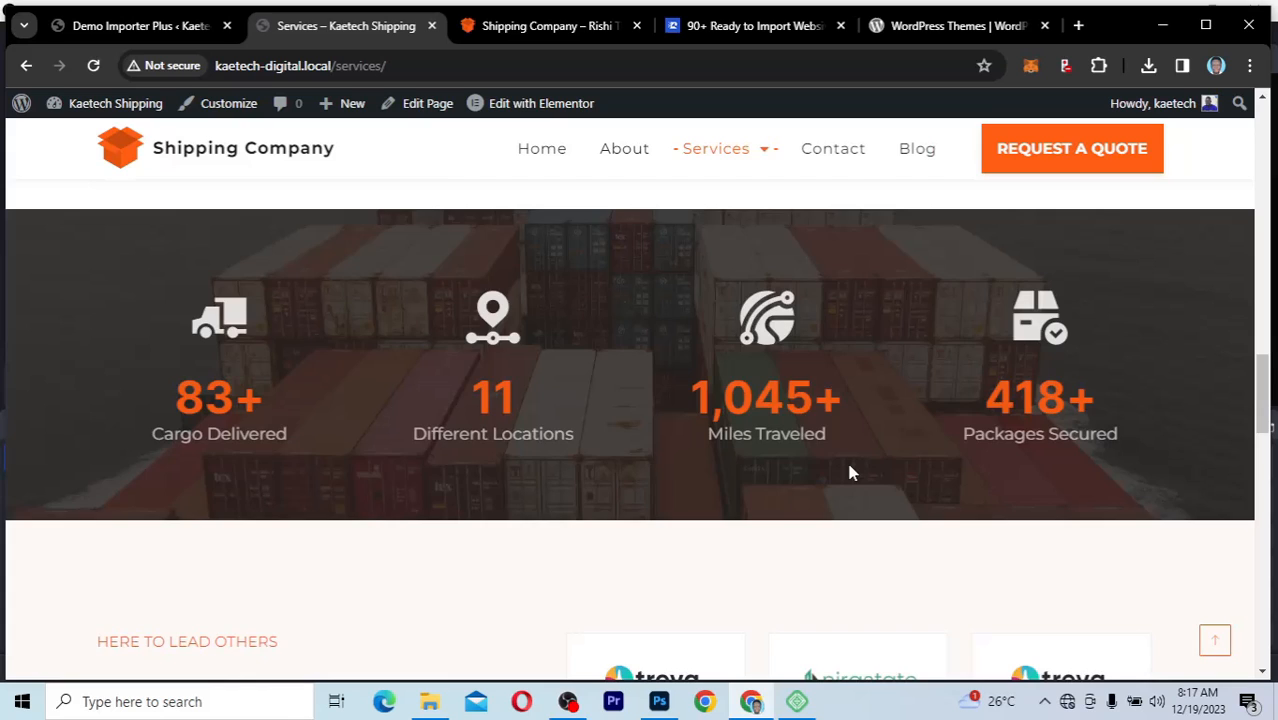
pyautogui.scroll(1, 849, 472)
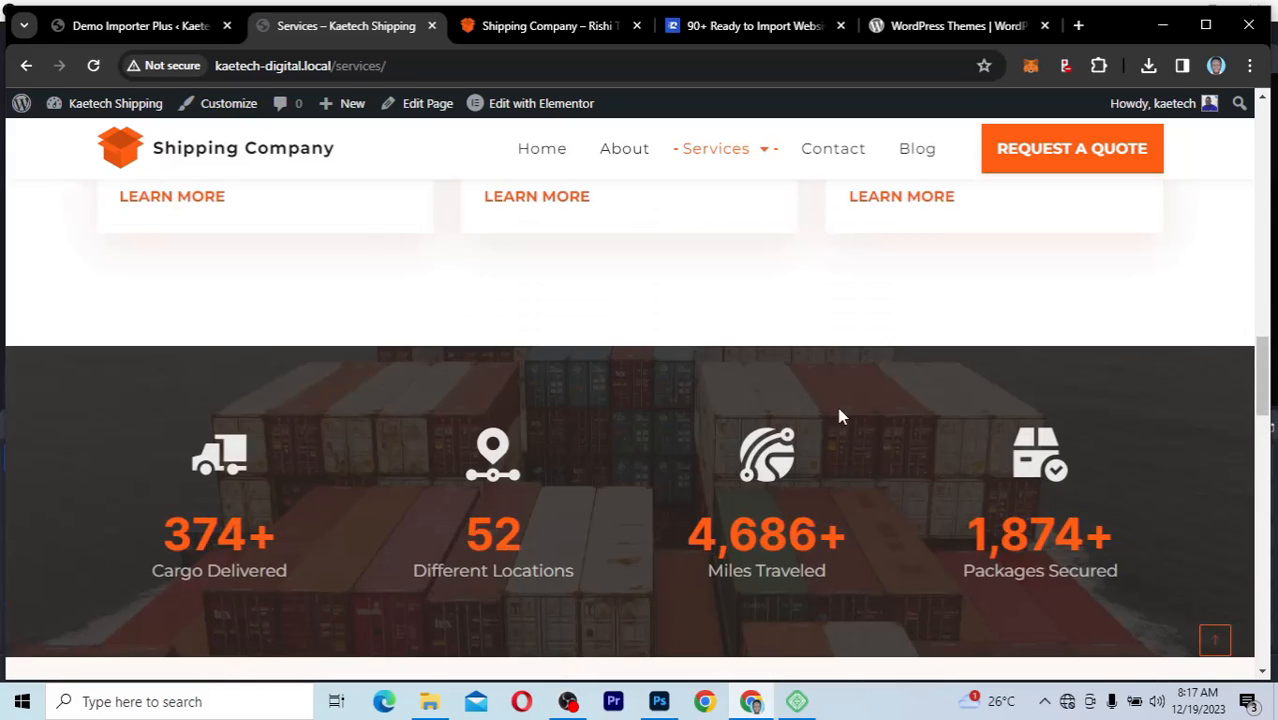
pyautogui.scroll(10, 838, 413)
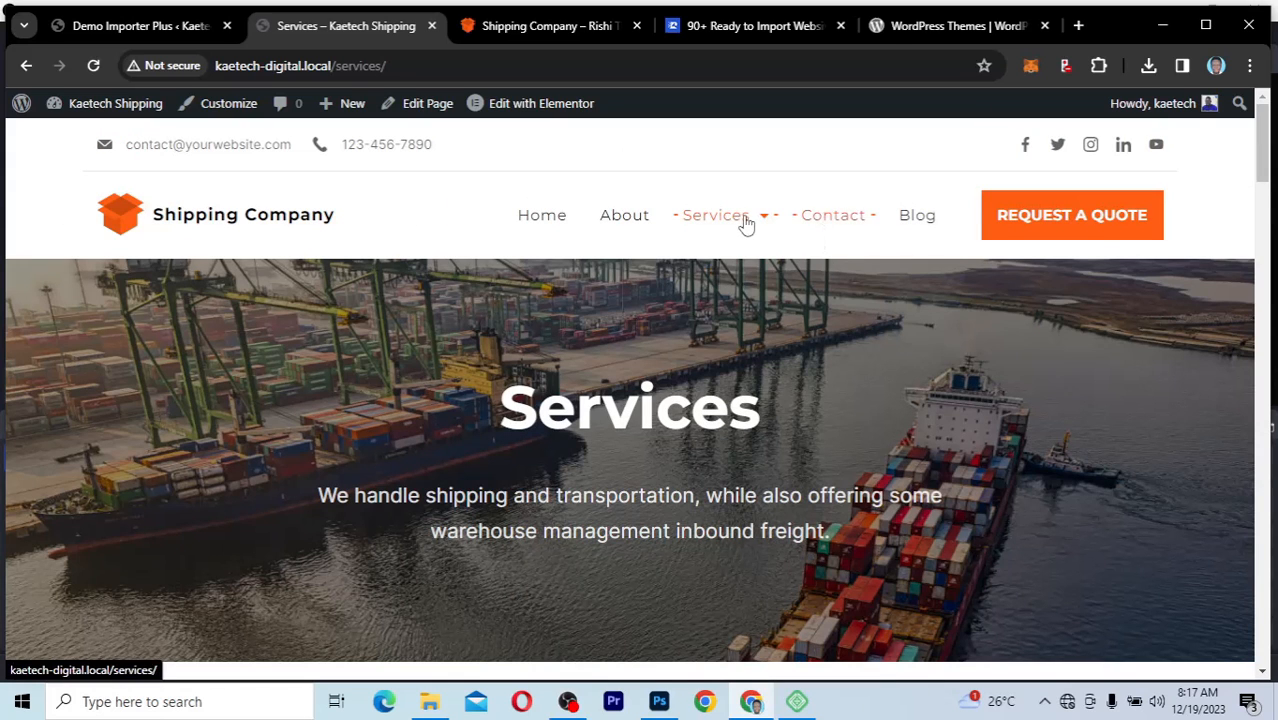
# Step: Open the Testimonials page under Services and examine the customer reviews, client logos and footer
pyautogui.moveTo(747, 222)
pyautogui.click(733, 271)
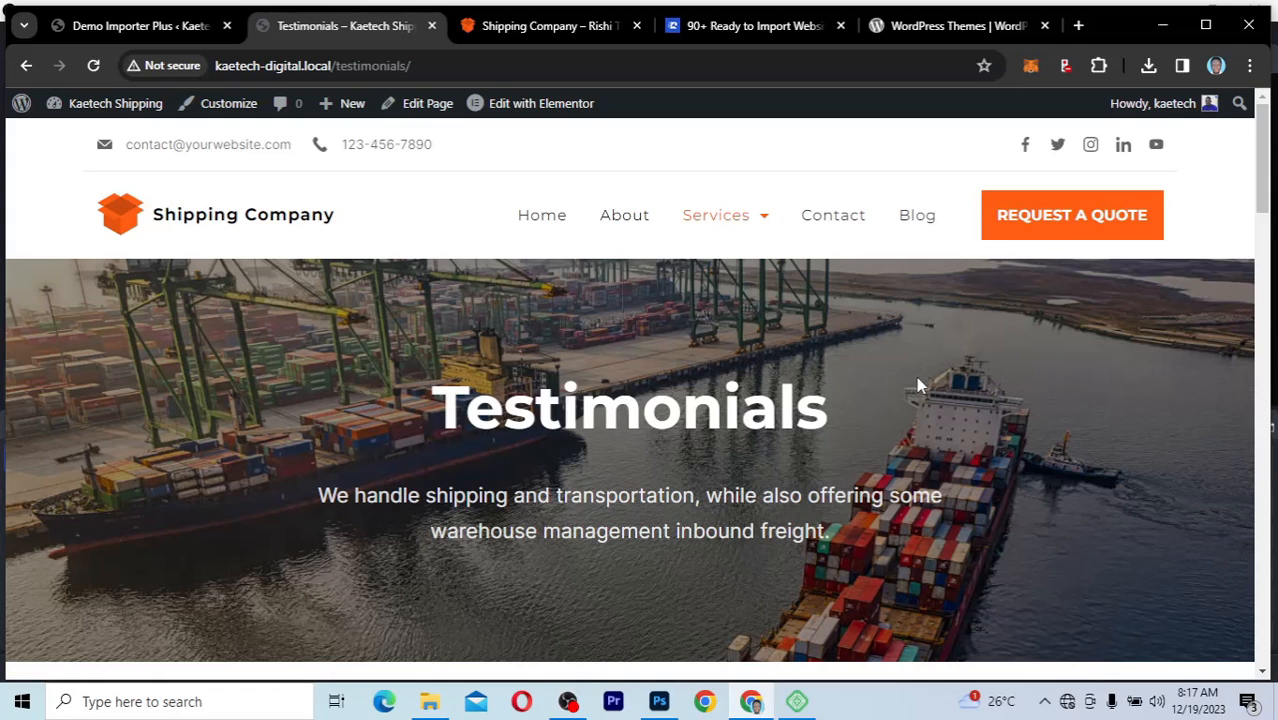
pyautogui.scroll(-5, 916, 376)
pyautogui.scroll(-5, 918, 383)
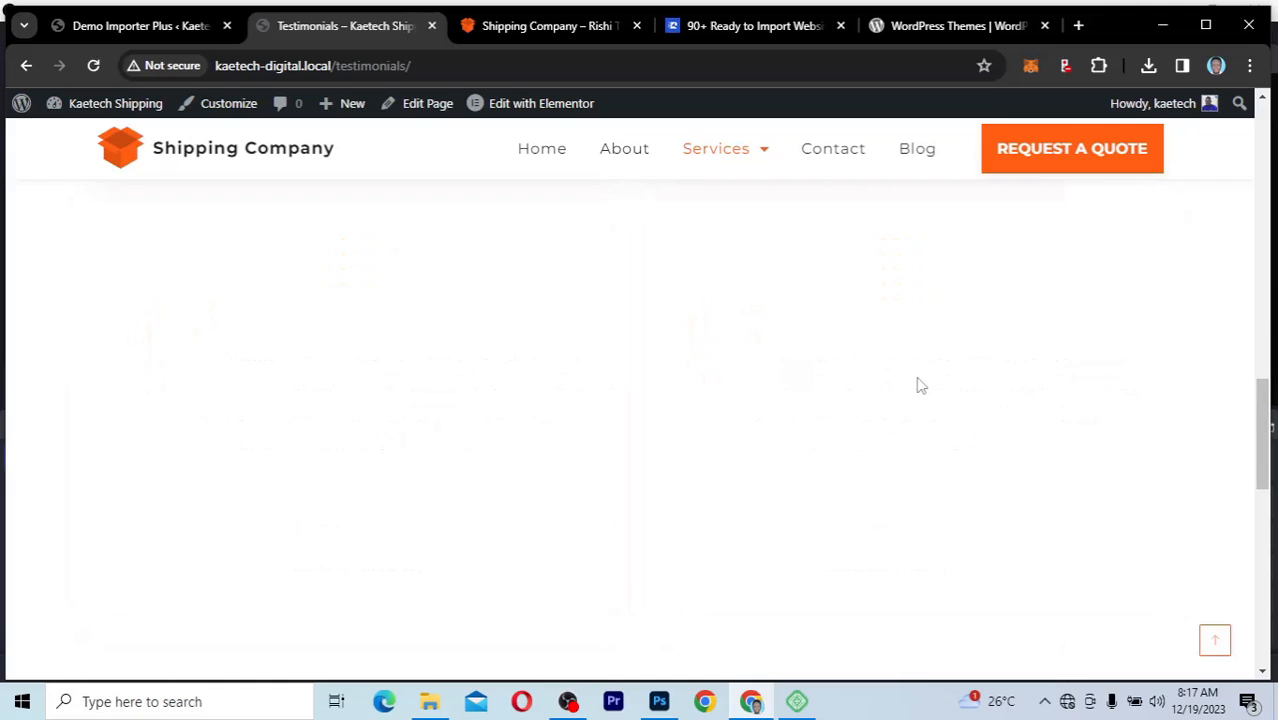
pyautogui.scroll(2, 920, 385)
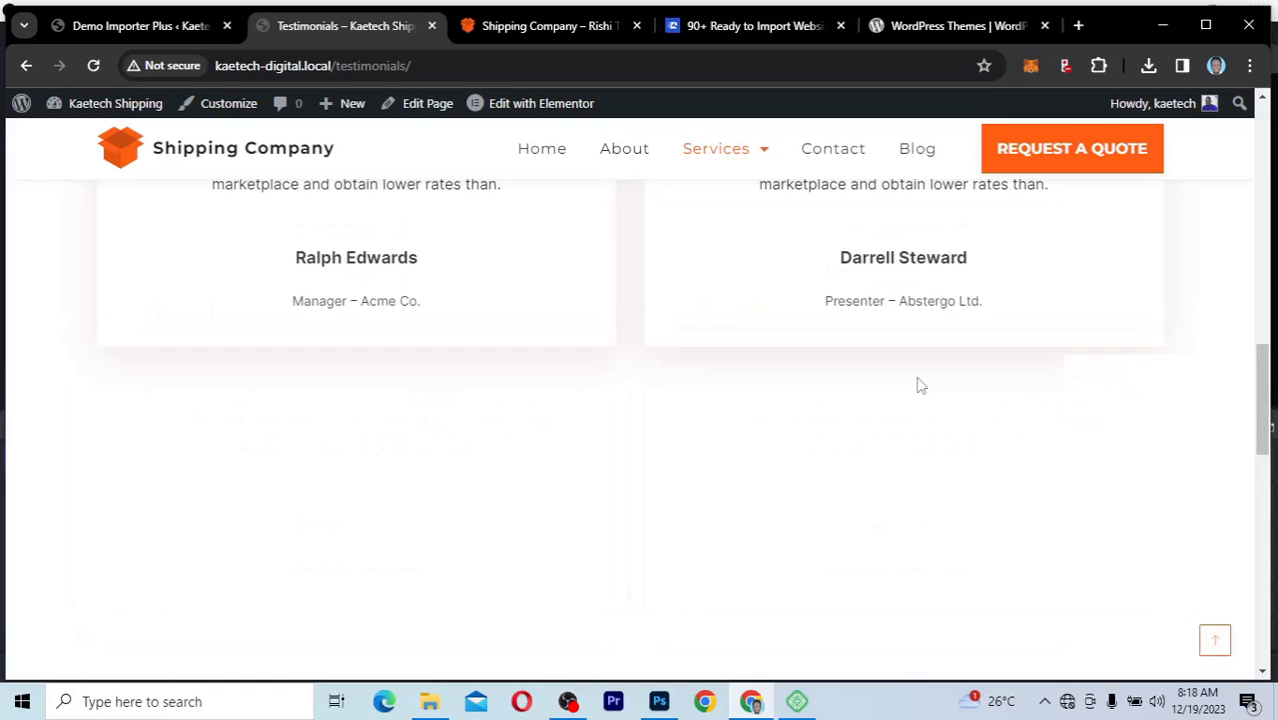
pyautogui.scroll(-8, 920, 385)
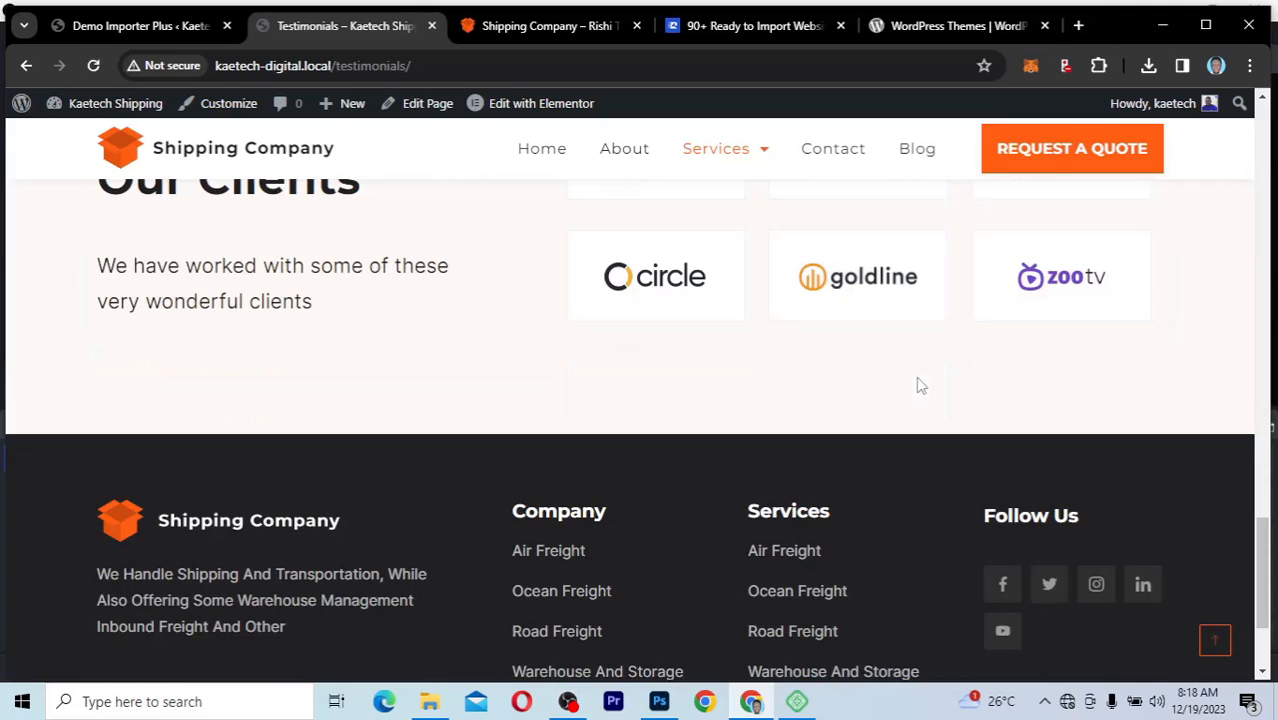
pyautogui.scroll(8, 920, 385)
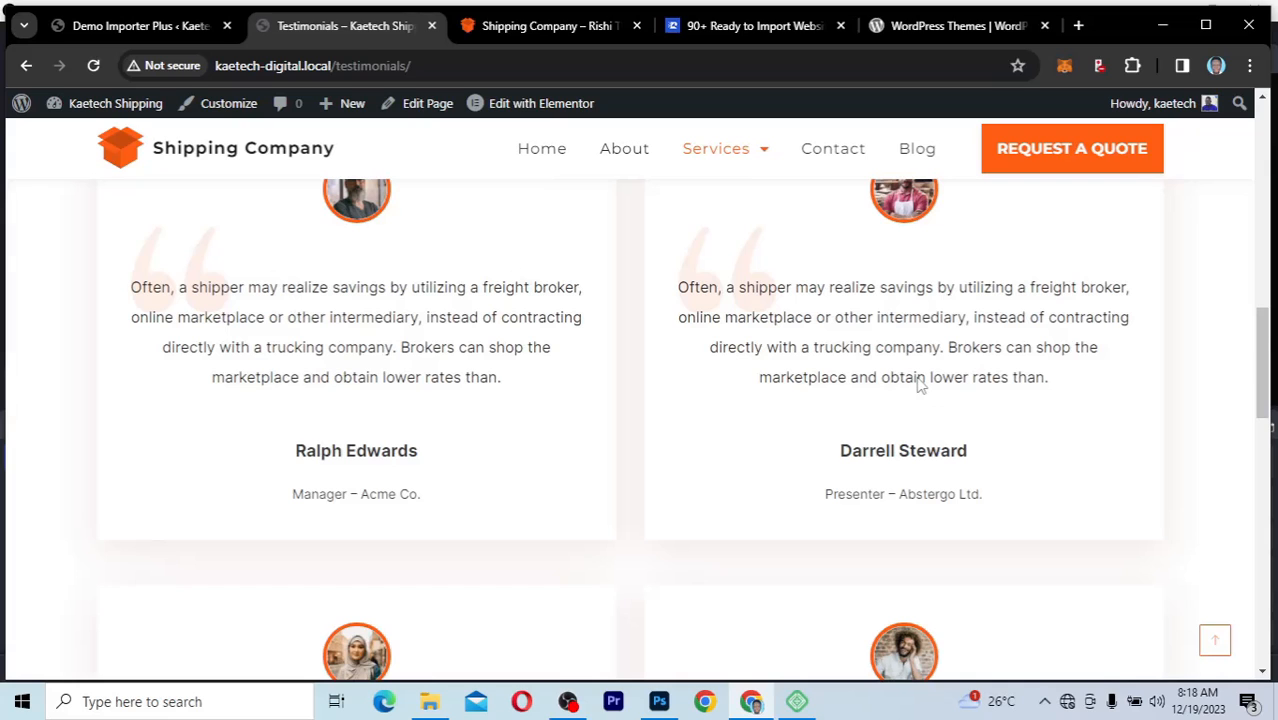
pyautogui.scroll(5, 920, 385)
pyautogui.scroll(3, 918, 385)
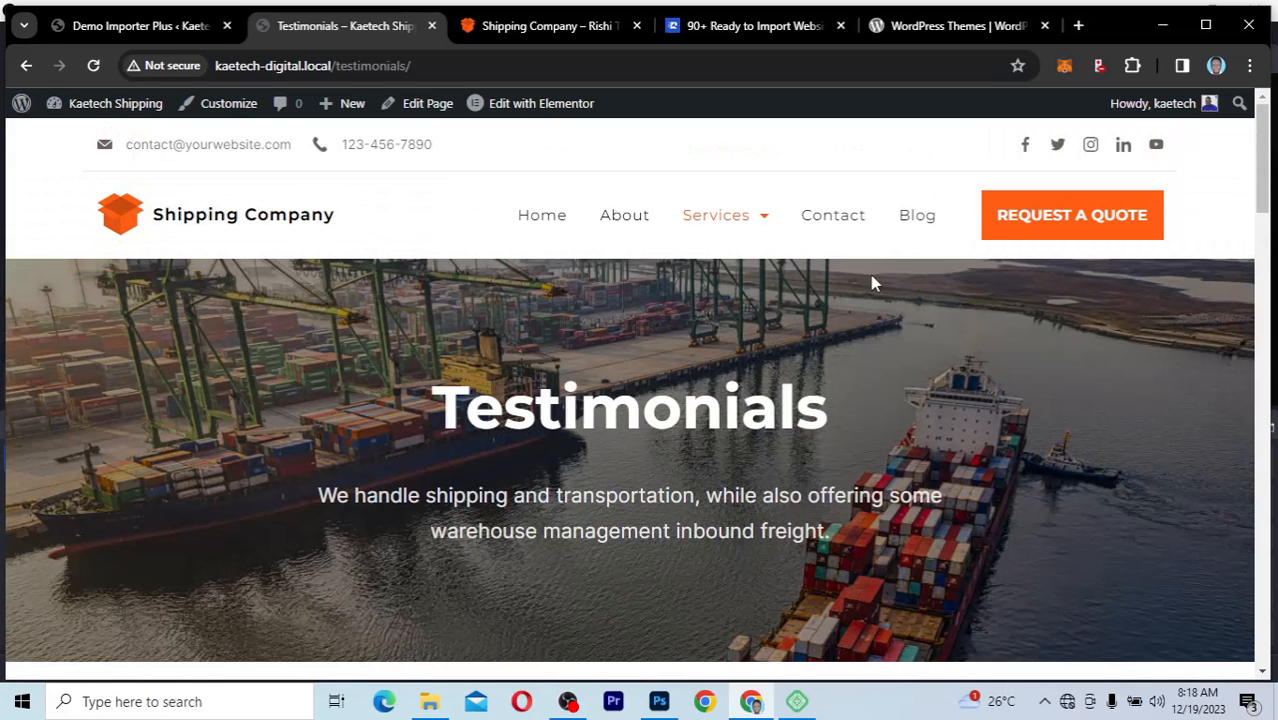
# Step: Open the Contact page and examine the Get In Touch form, address details and embedded map area
pyautogui.click(845, 220)
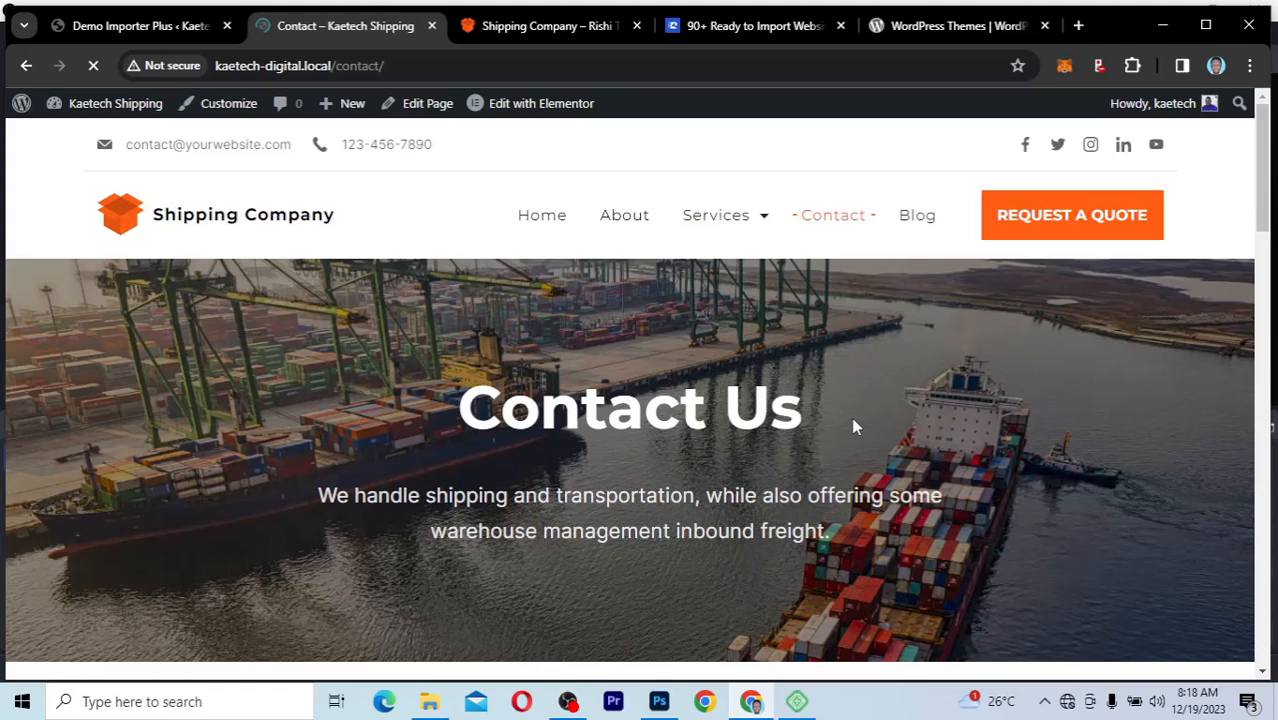
pyautogui.scroll(-5, 855, 427)
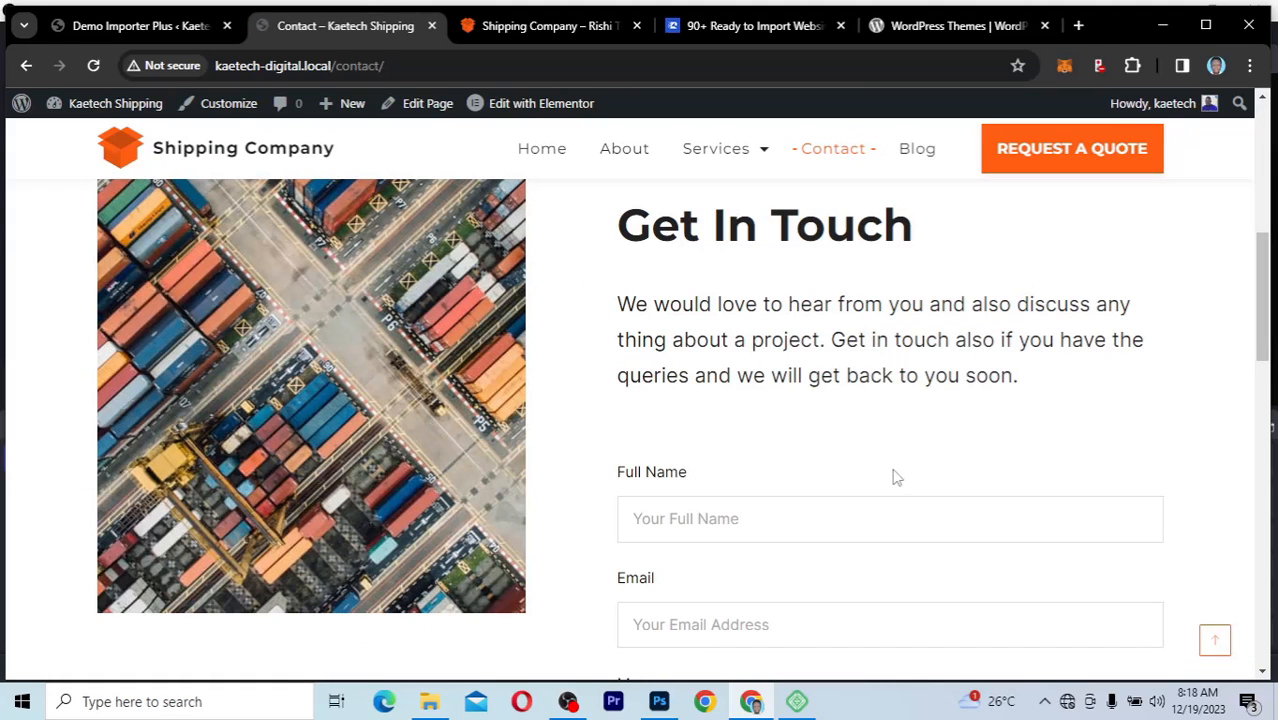
pyautogui.scroll(-5, 896, 477)
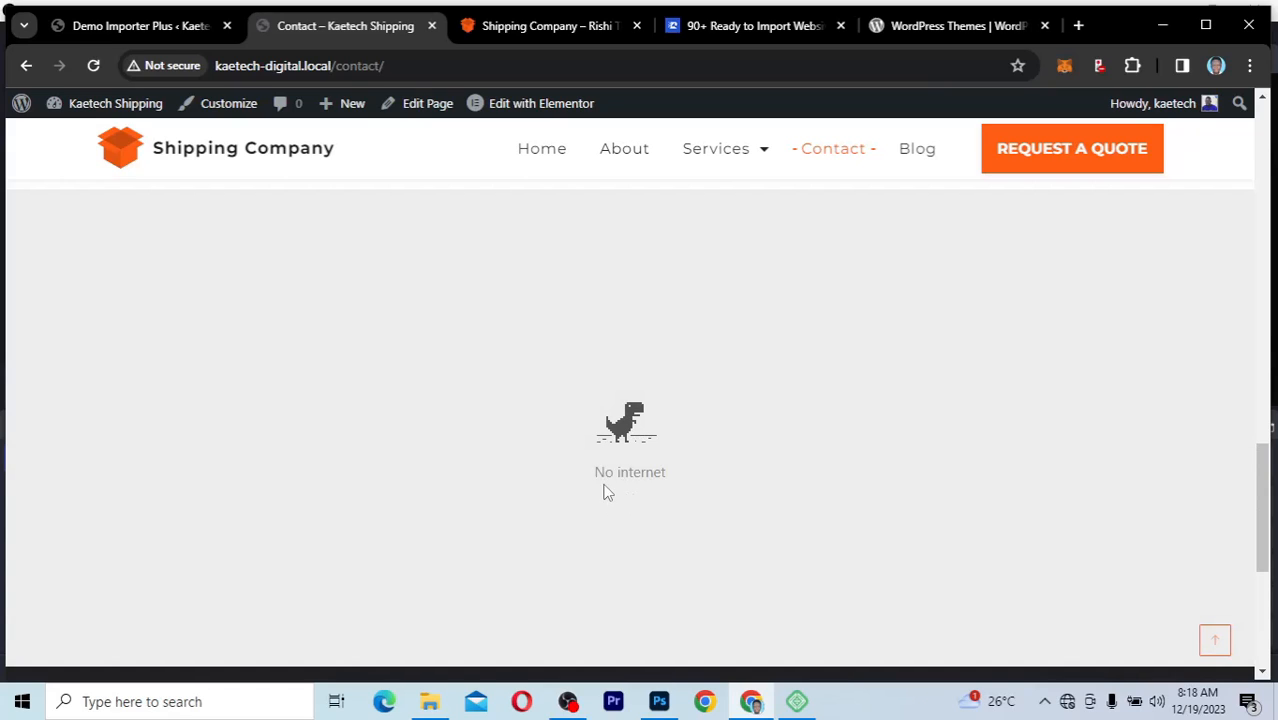
pyautogui.scroll(1, 775, 383)
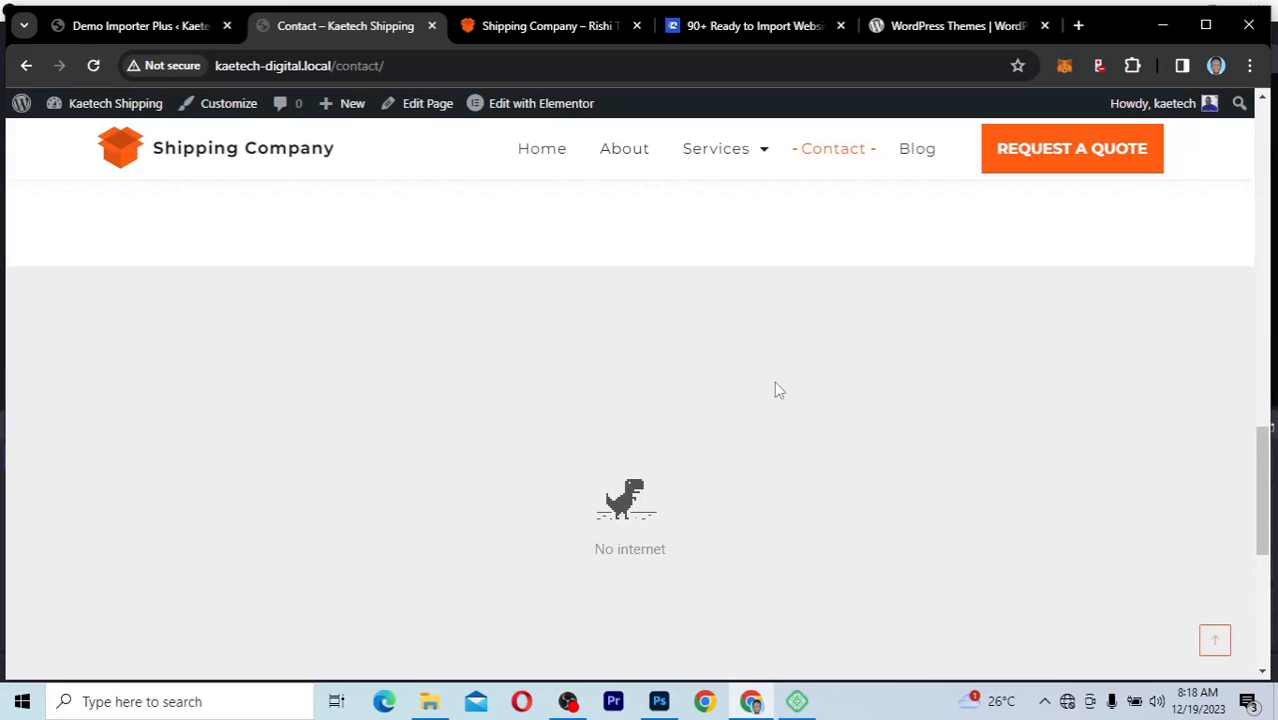
pyautogui.scroll(1, 774, 381)
pyautogui.scroll(2, 775, 383)
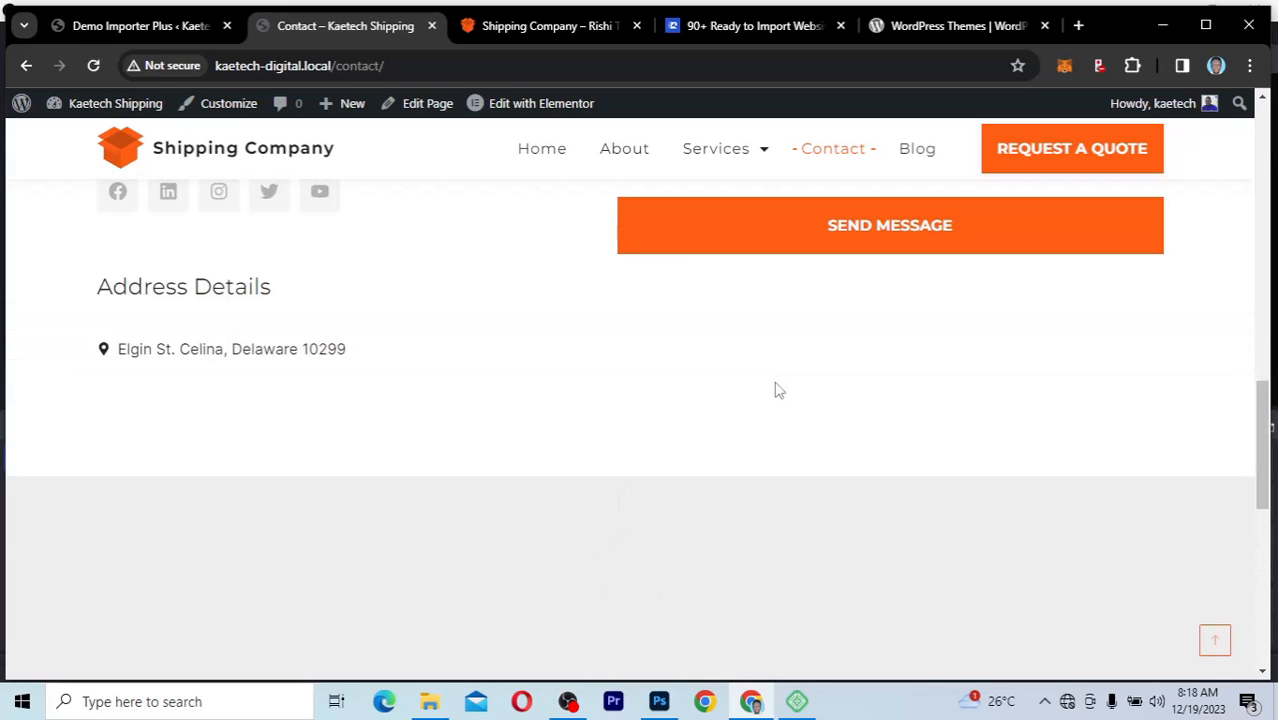
pyautogui.scroll(13, 775, 383)
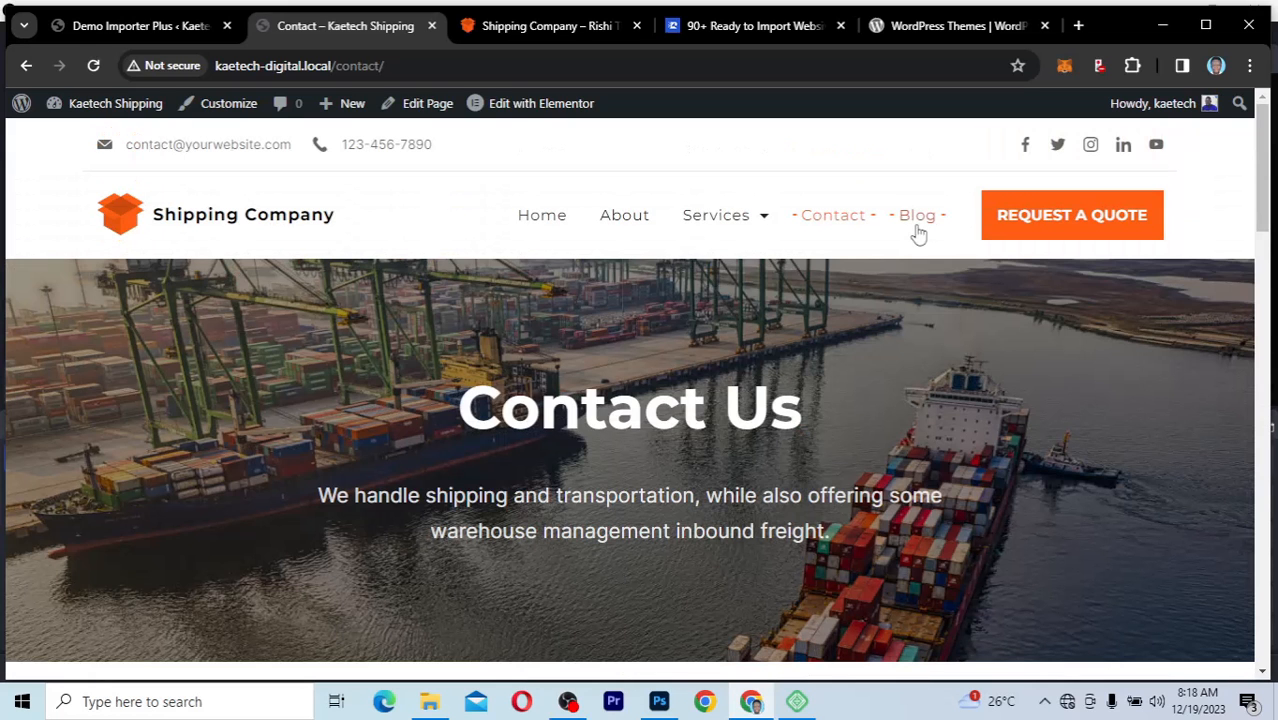
# Step: Open the Blog page and look through its posts and sidebar widgets
pyautogui.click(921, 229)
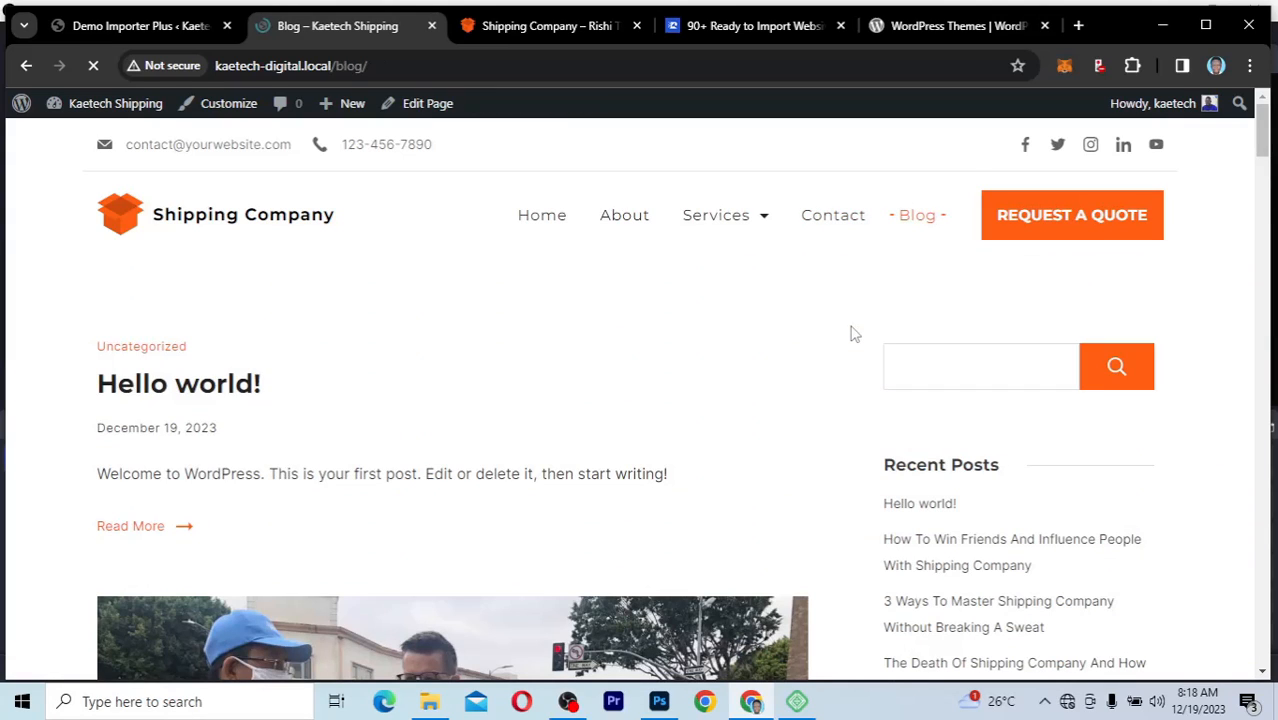
pyautogui.scroll(-5, 853, 333)
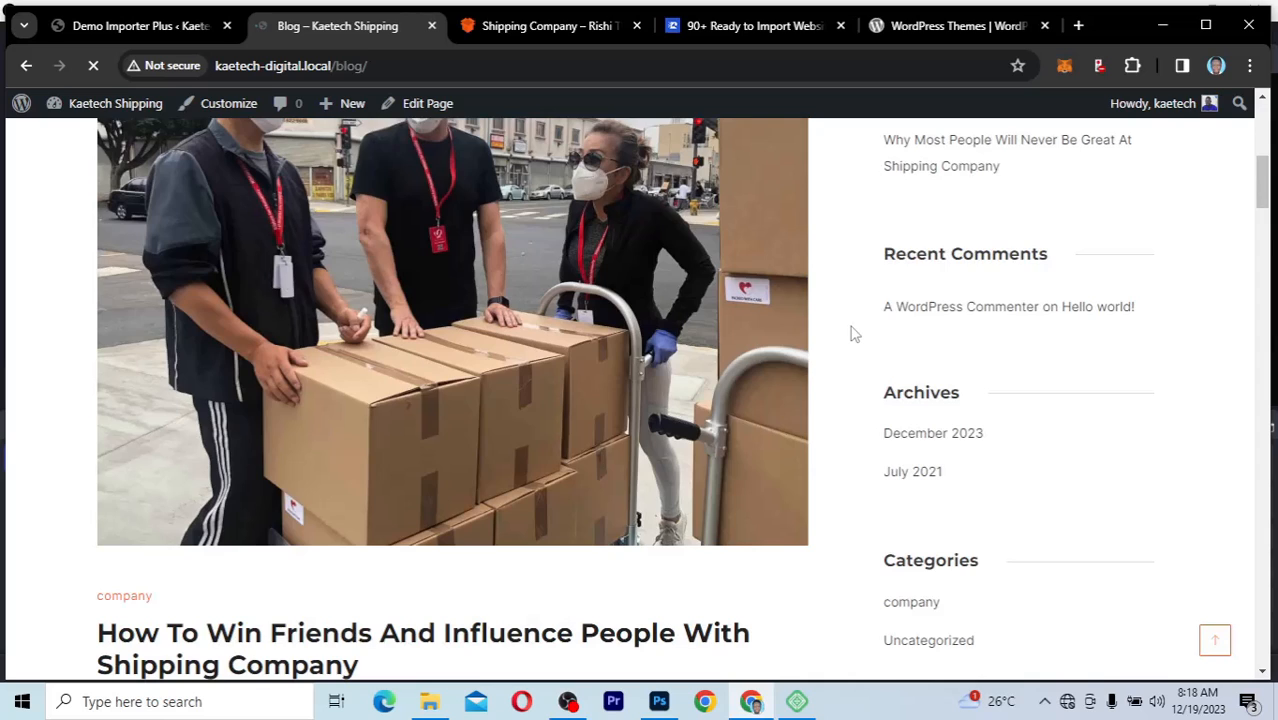
pyautogui.scroll(-3, 612, 502)
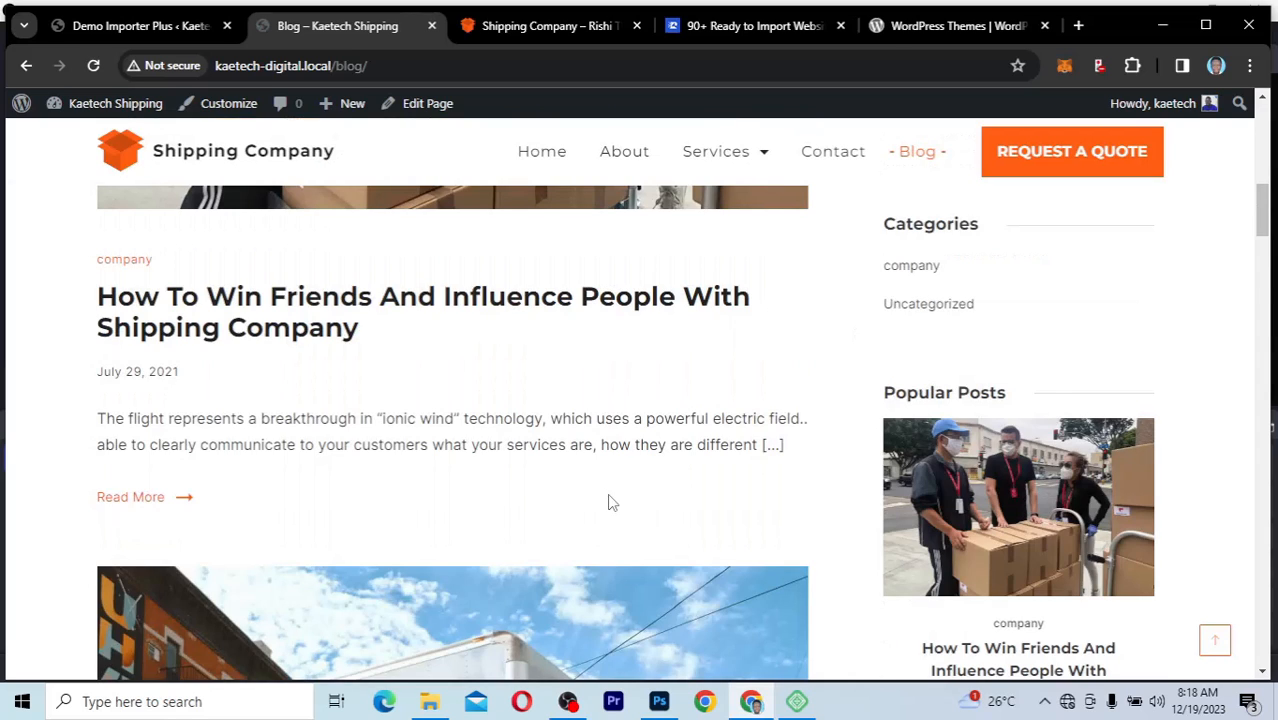
pyautogui.scroll(-4, 612, 502)
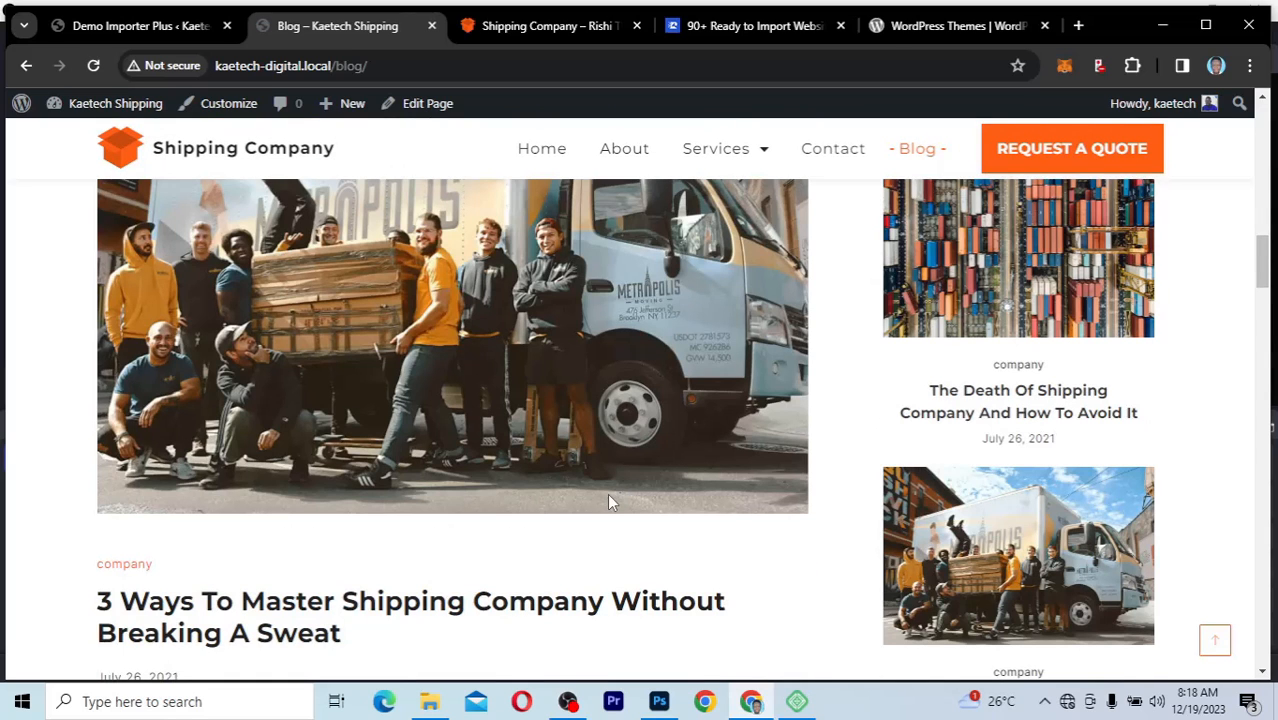
# Step: Finish reviewing the Blog page's post list and popular posts, ending back at the first post
pyautogui.scroll(-4, 609, 497)
pyautogui.scroll(1, 611, 502)
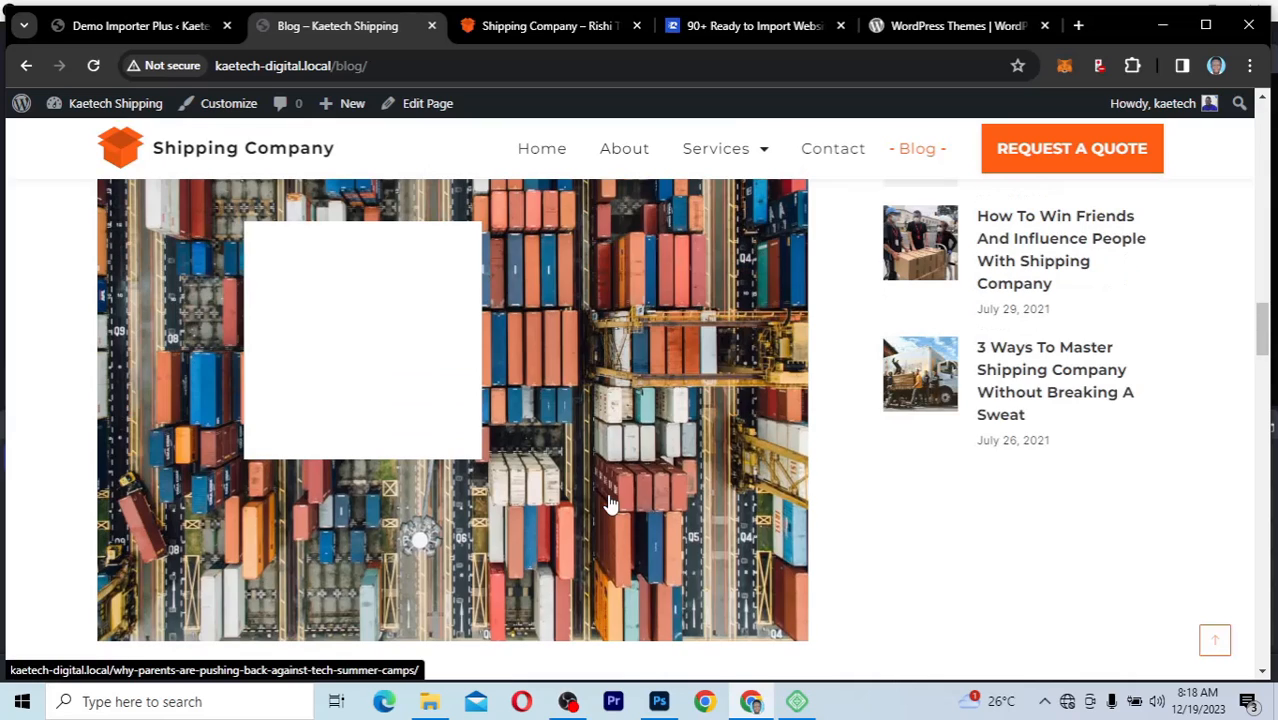
pyautogui.scroll(8, 611, 503)
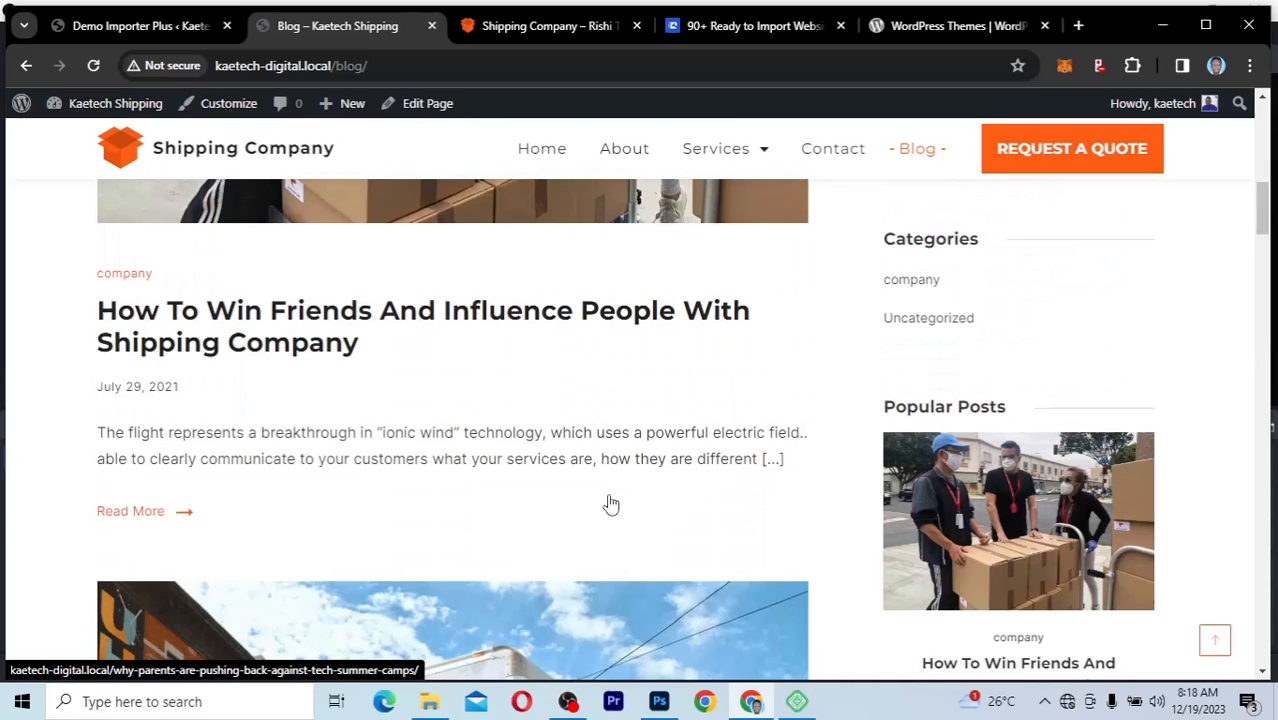
pyautogui.scroll(4, 611, 503)
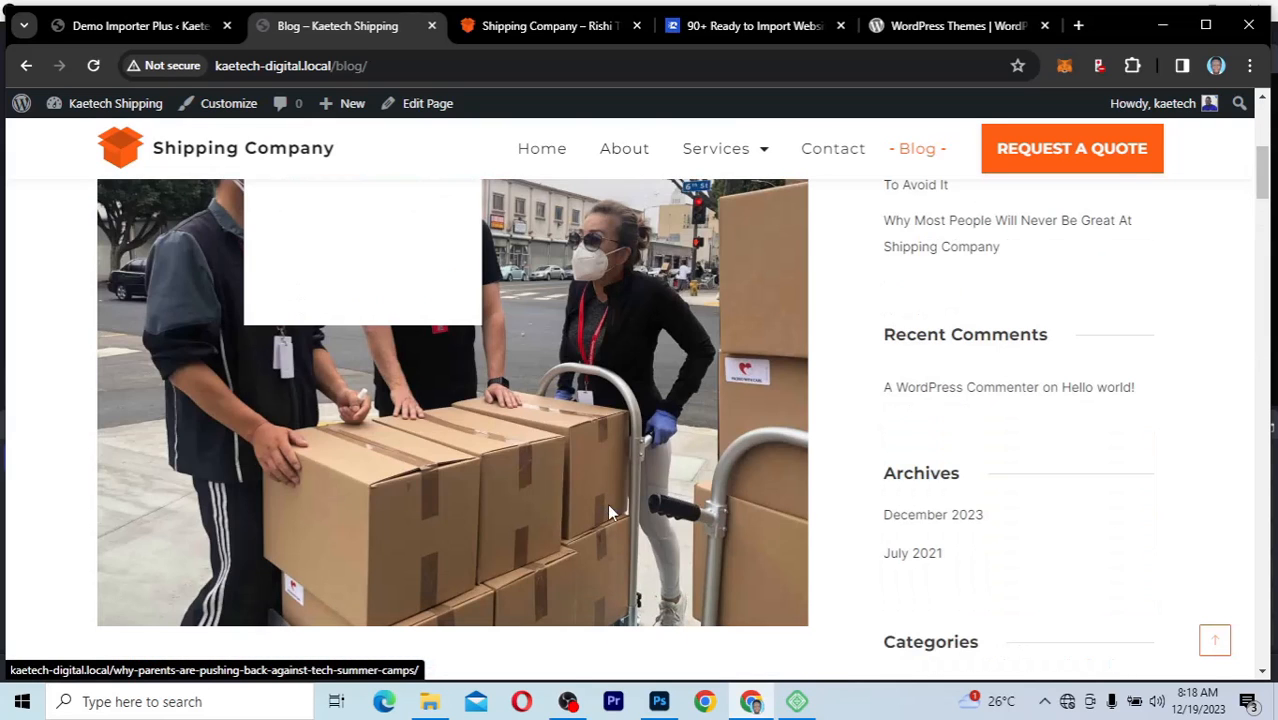
pyautogui.scroll(10, 609, 505)
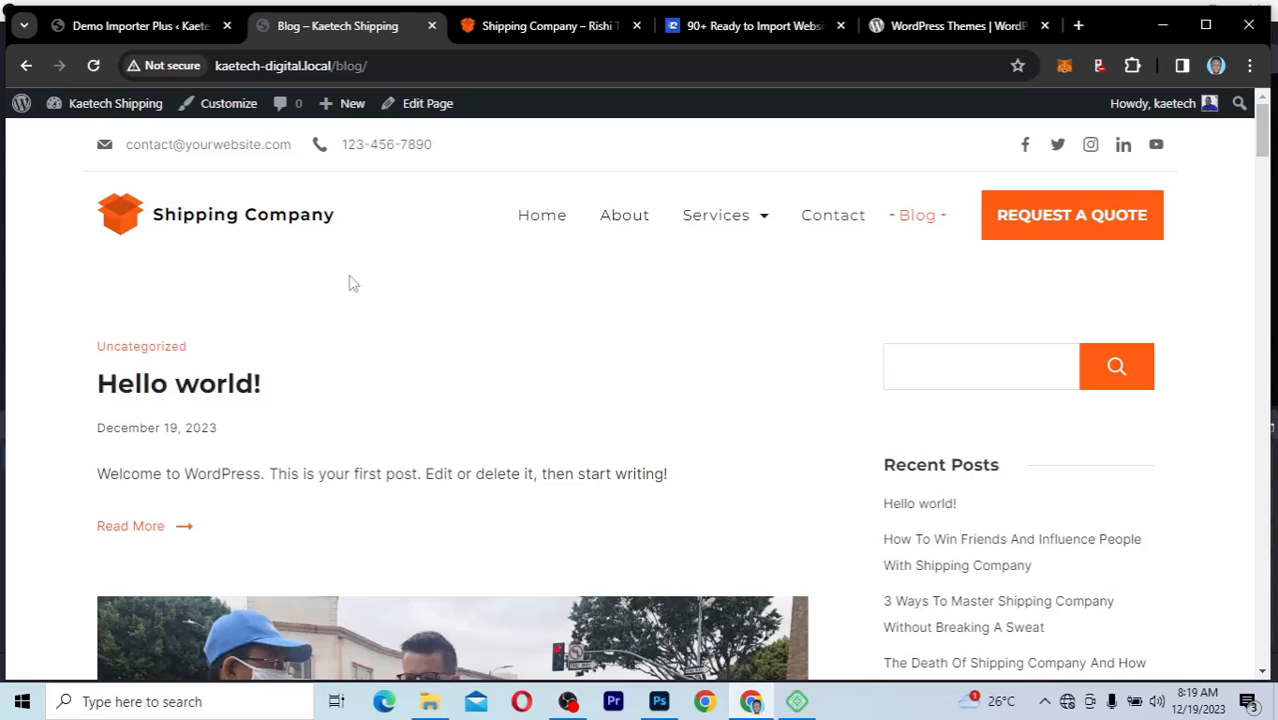
# Step: Open the Home page and look over its hero banner and About Us section
pyautogui.click(557, 224)
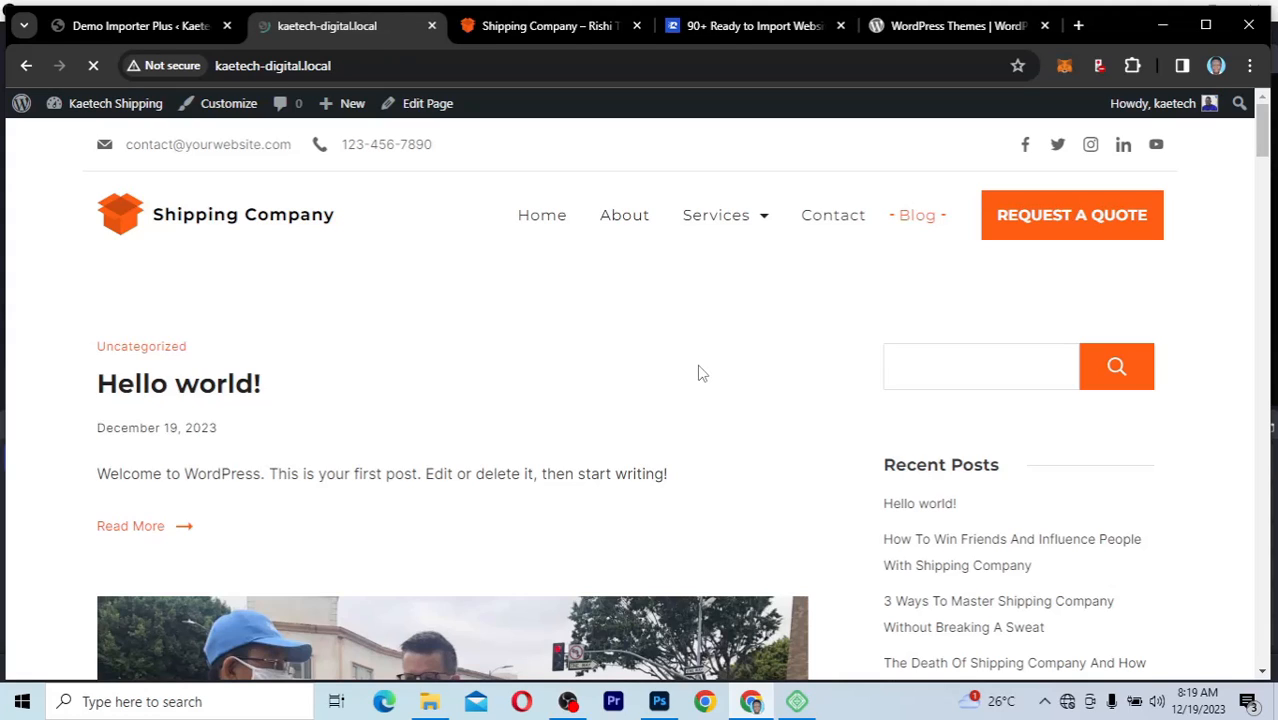
pyautogui.click(556, 33)
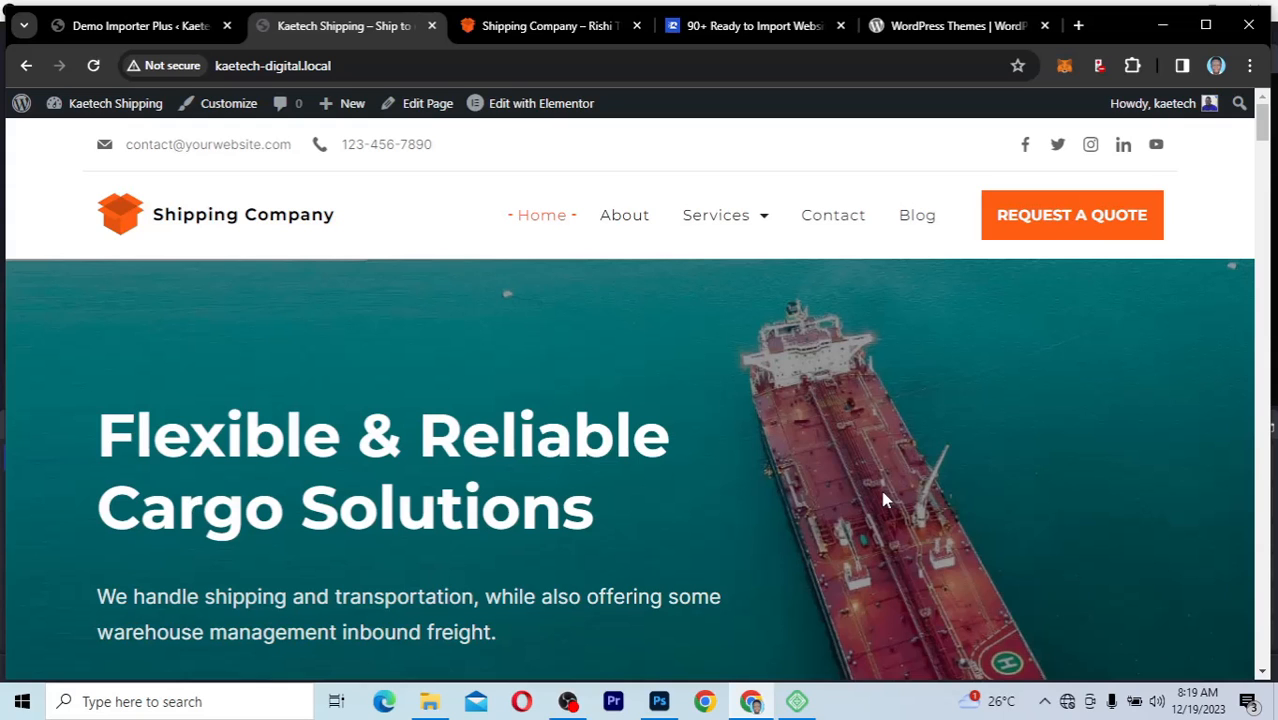
pyautogui.scroll(-3, 884, 500)
pyautogui.scroll(-5, 884, 500)
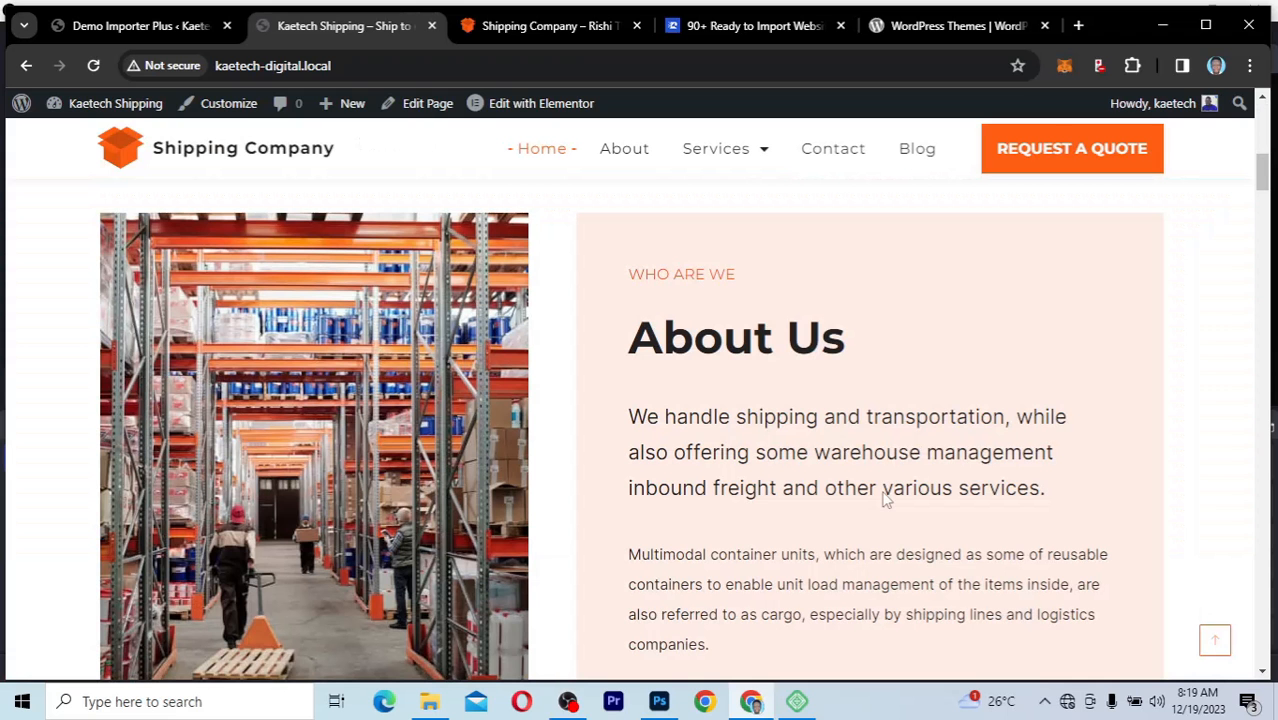
pyautogui.scroll(8, 884, 495)
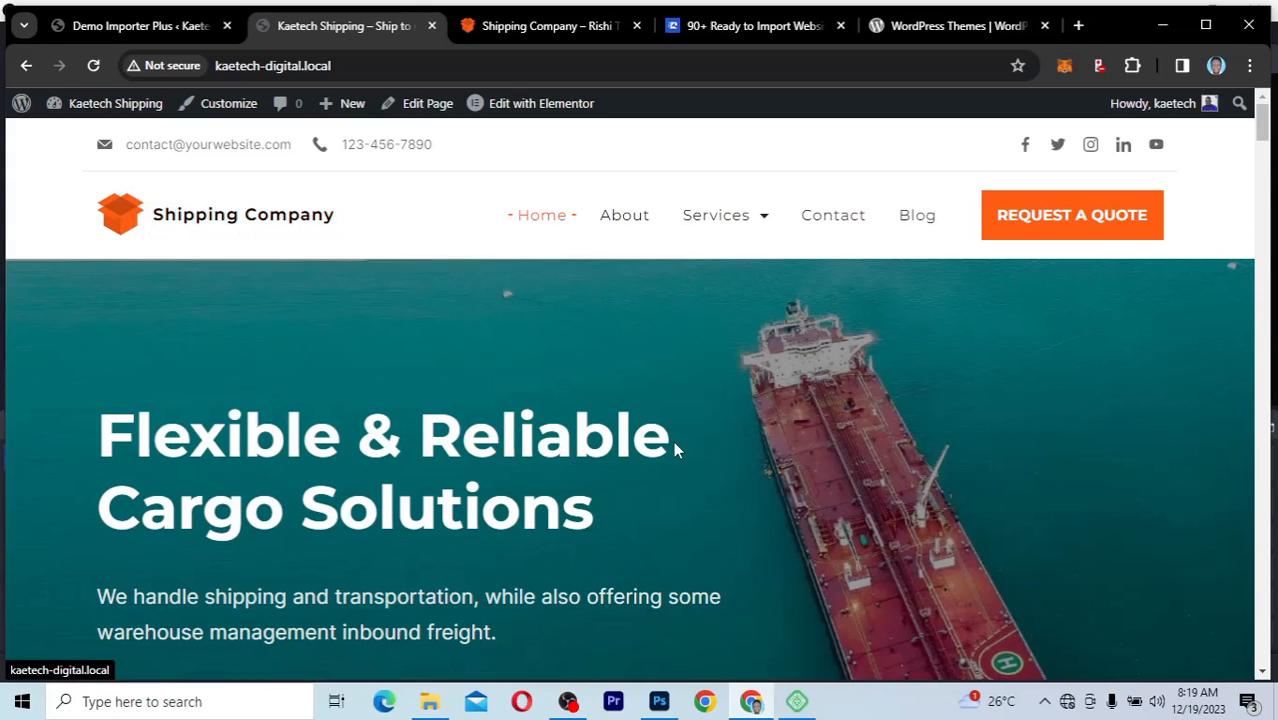
# Step: Look through the whole Home page, including the service cards, statistics counters, FAQs and footer
pyautogui.scroll(-4, 674, 449)
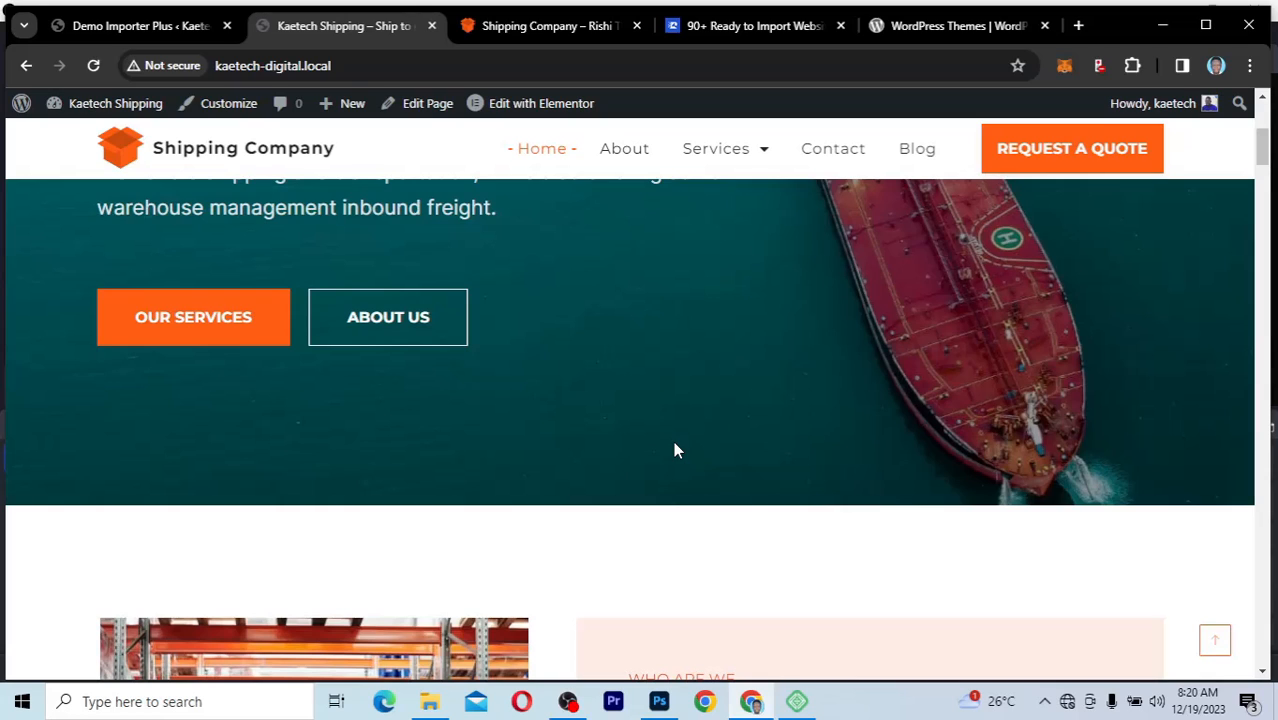
pyautogui.scroll(-6, 673, 449)
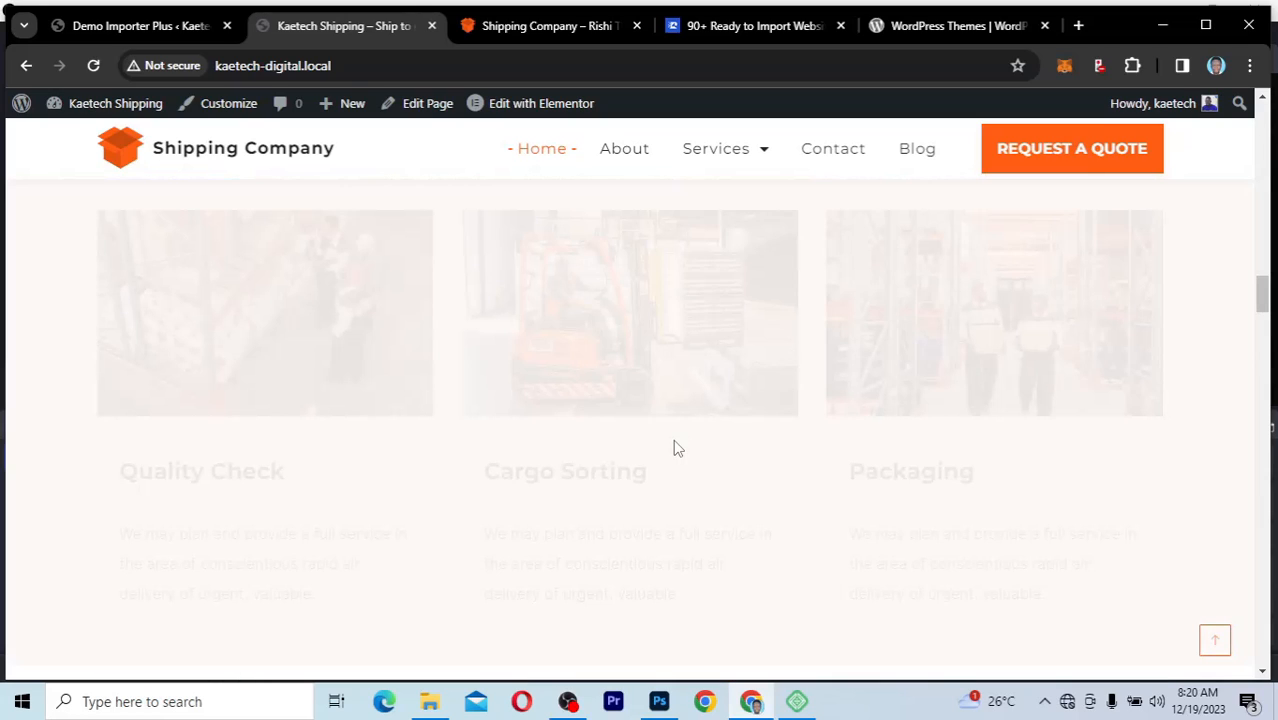
pyautogui.scroll(-10, 675, 449)
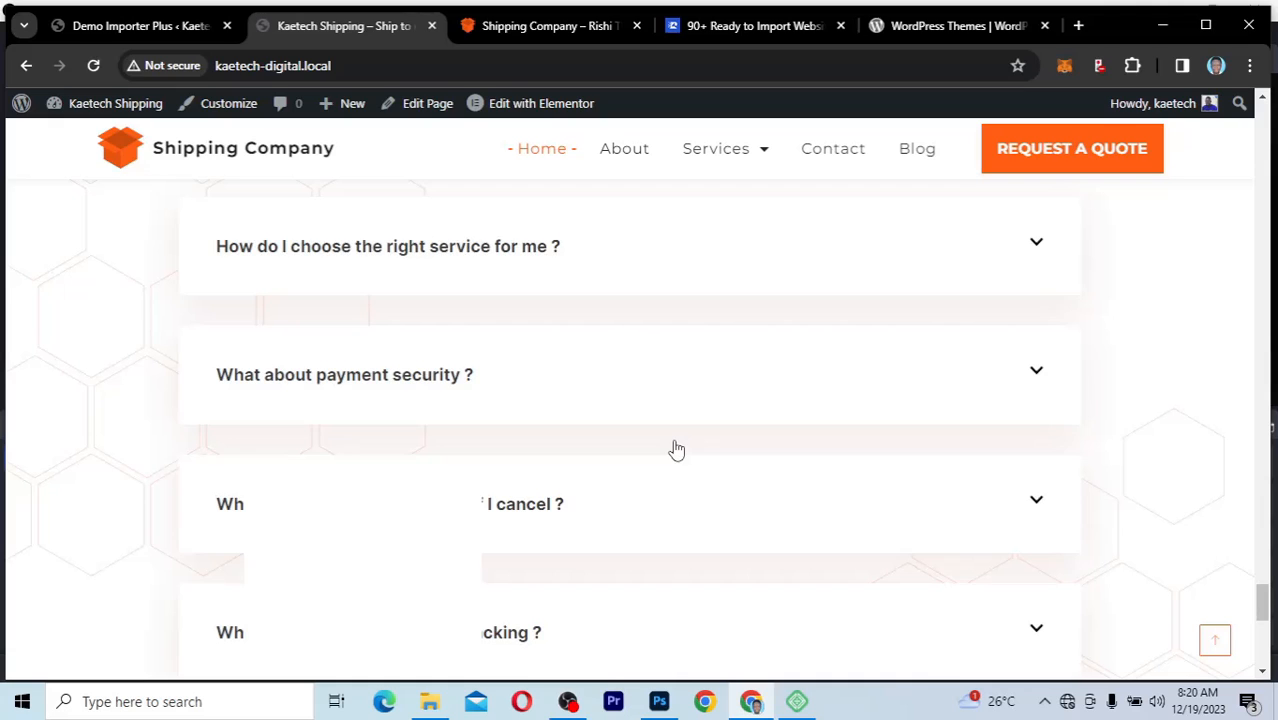
pyautogui.scroll(-5, 675, 448)
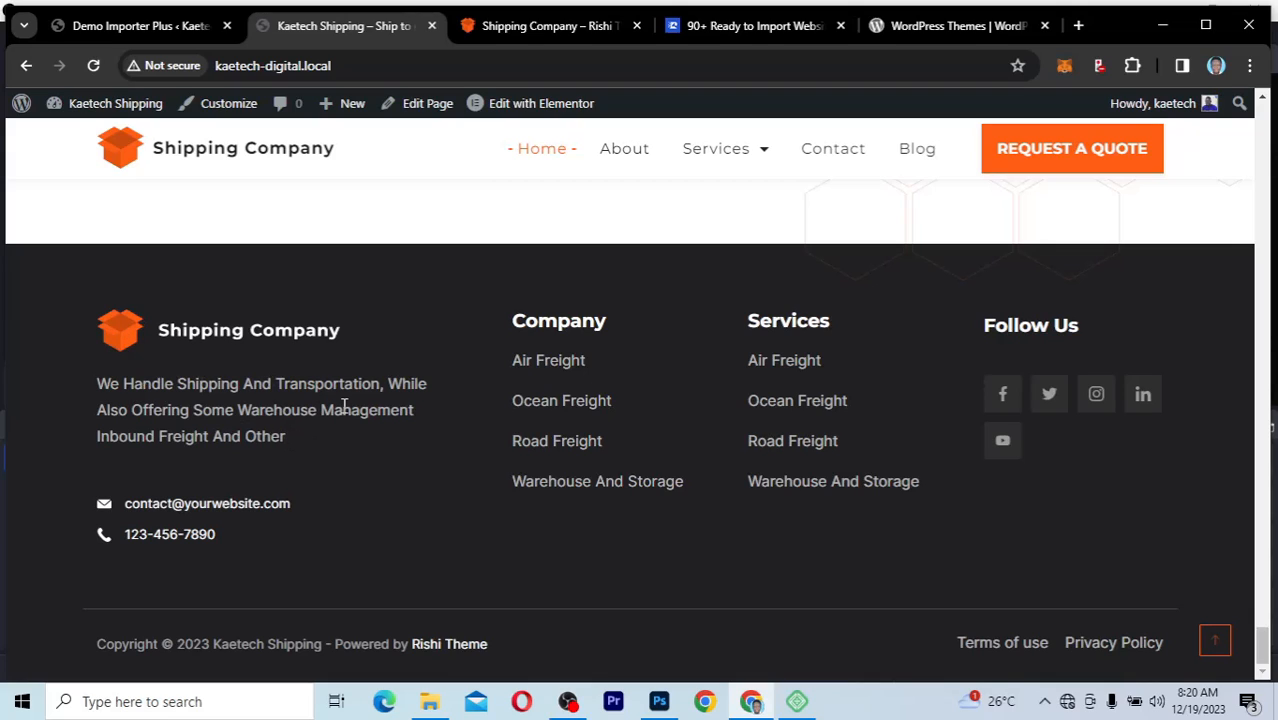
pyautogui.scroll(5, 441, 318)
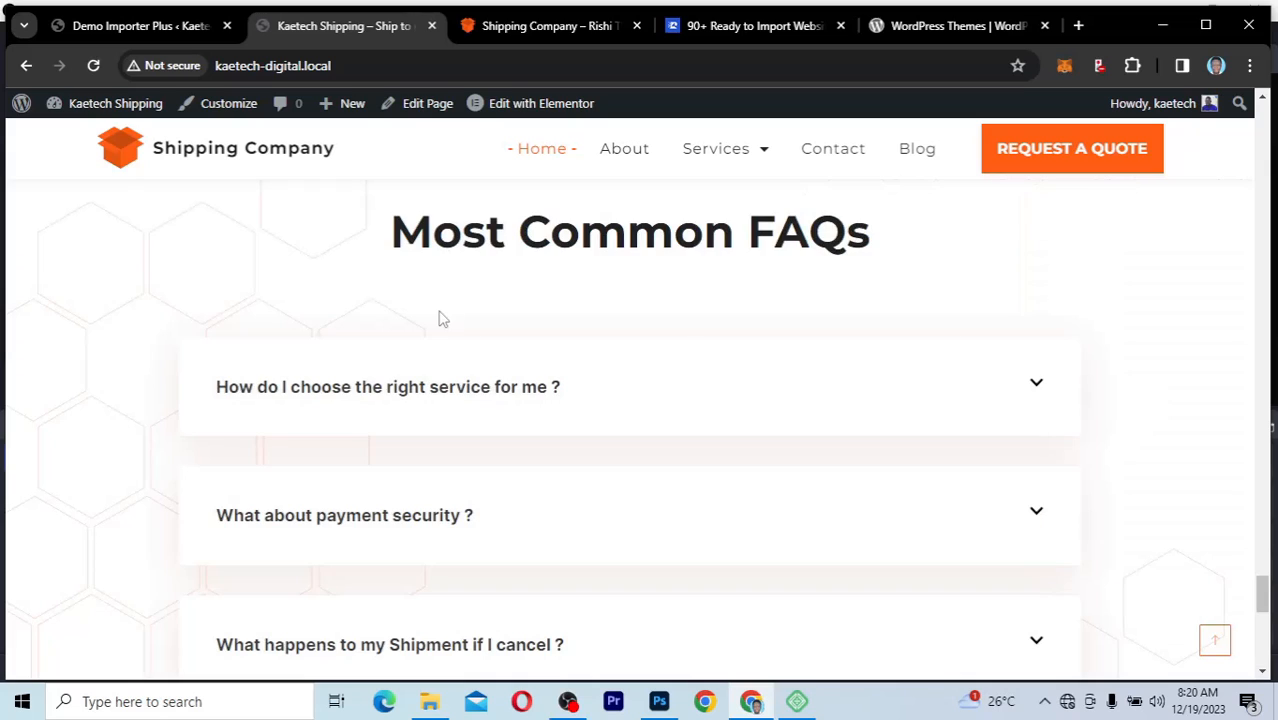
pyautogui.scroll(5, 443, 318)
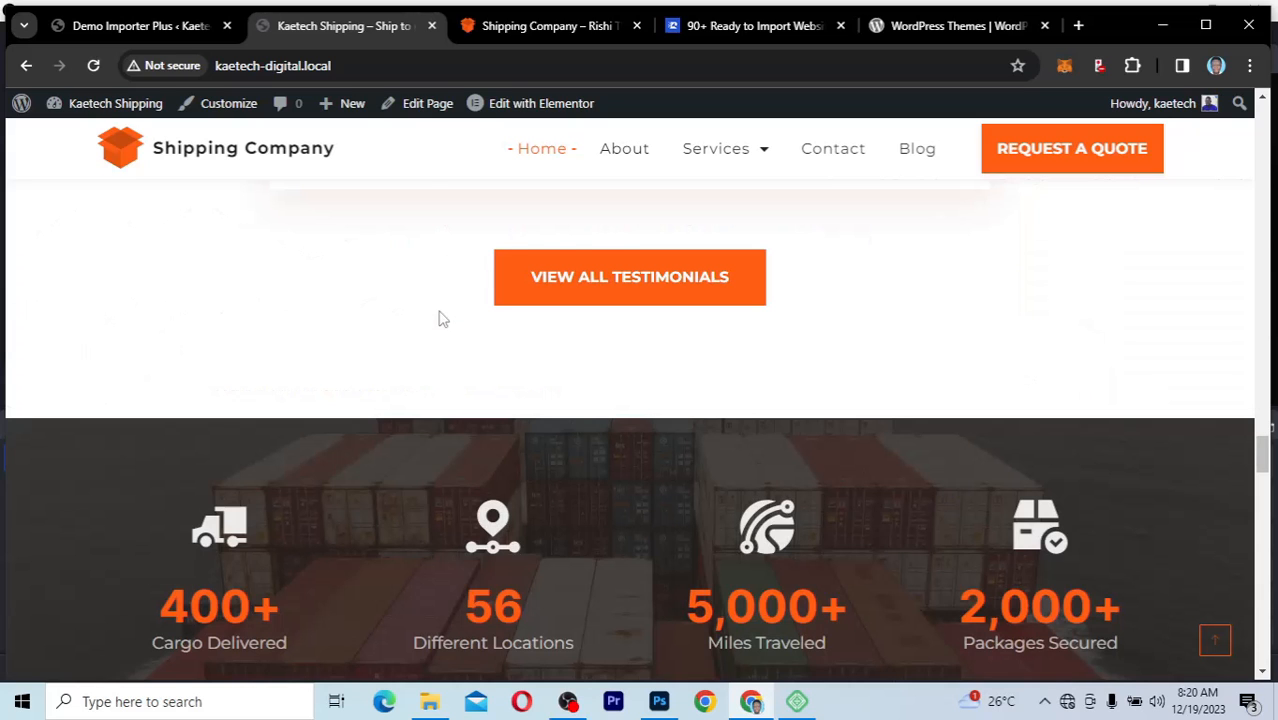
pyautogui.scroll(5, 443, 318)
pyautogui.scroll(5, 443, 318)
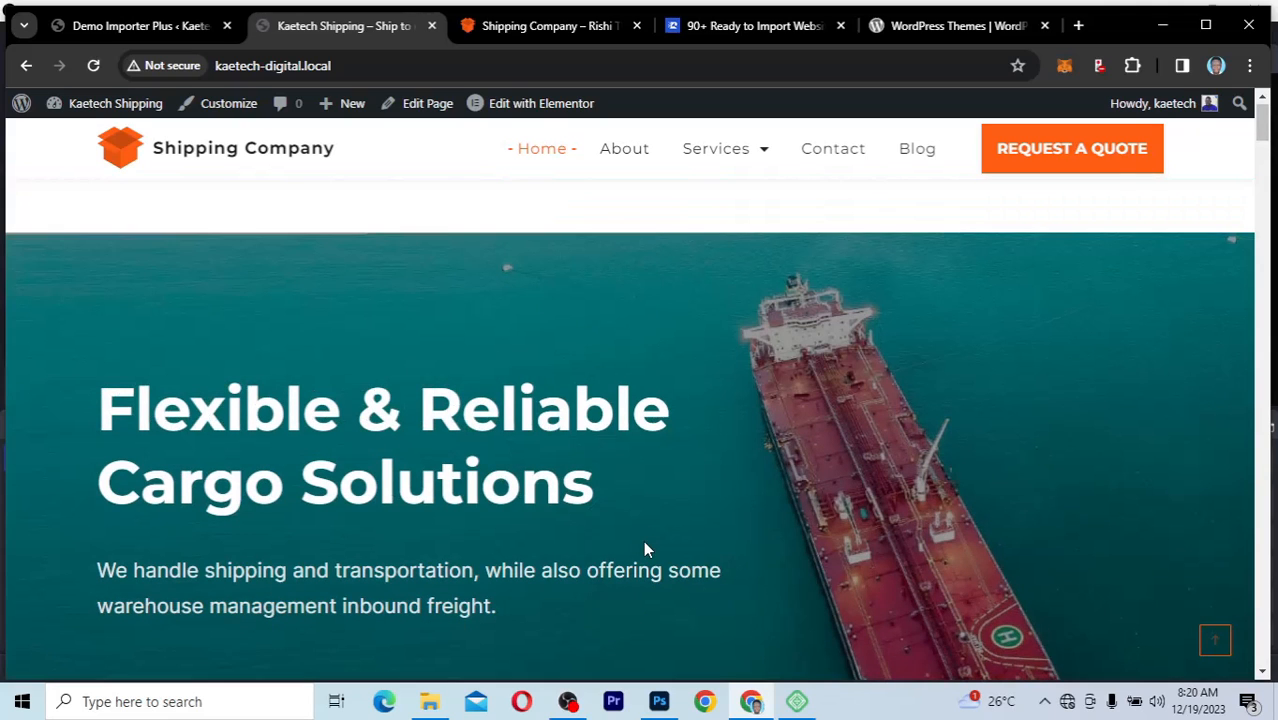
pyautogui.scroll(1, 643, 540)
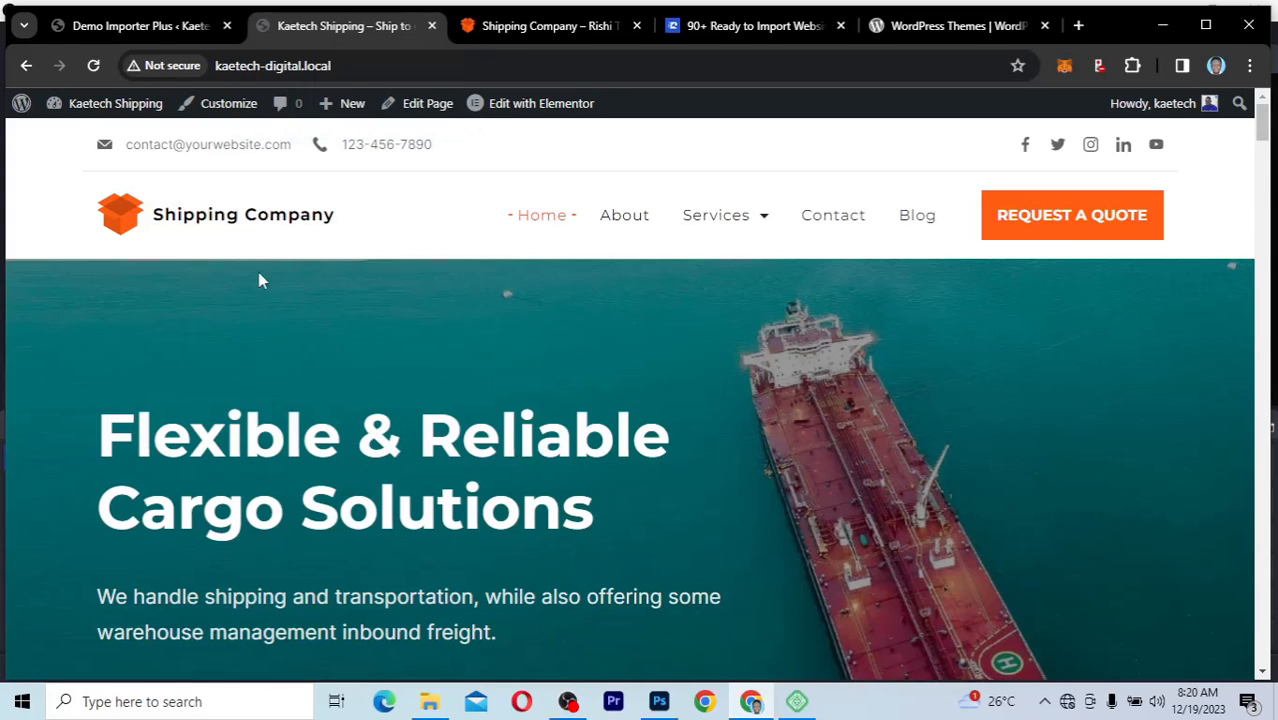
# Step: Dismiss the import success message in Demo Importer Plus and return to the site's Home page
pyautogui.click(160, 28)
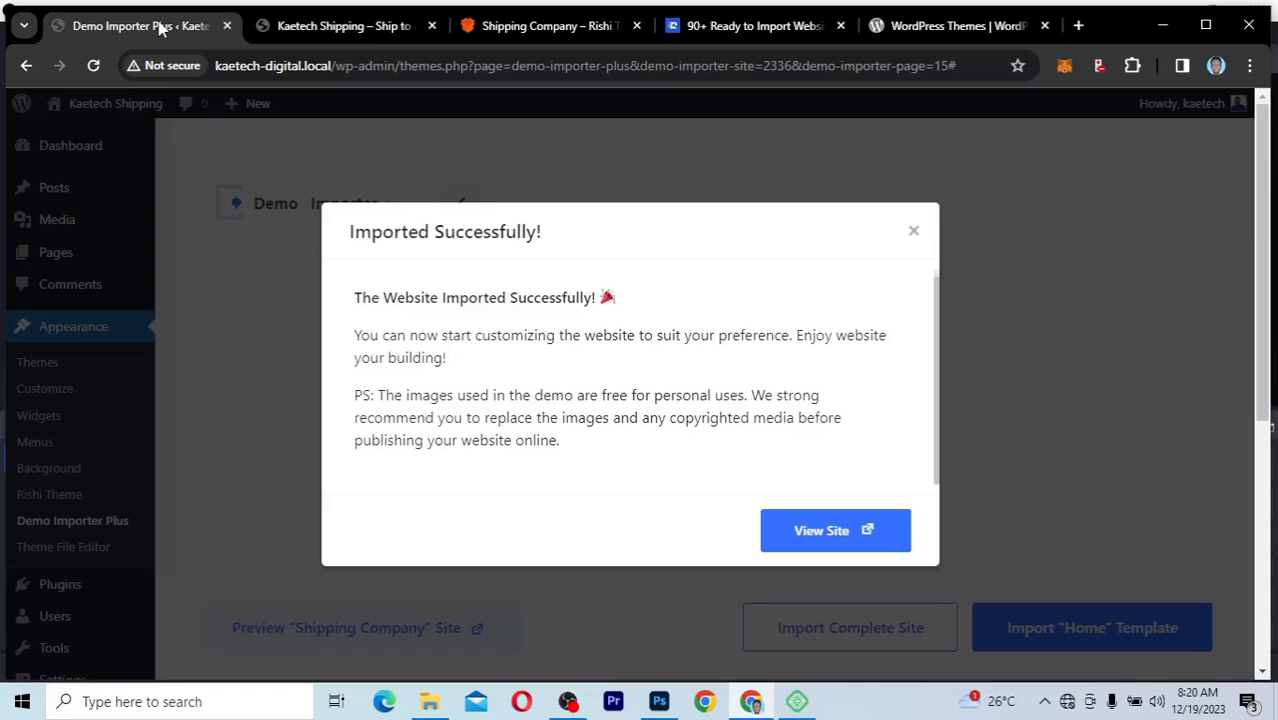
pyautogui.click(913, 232)
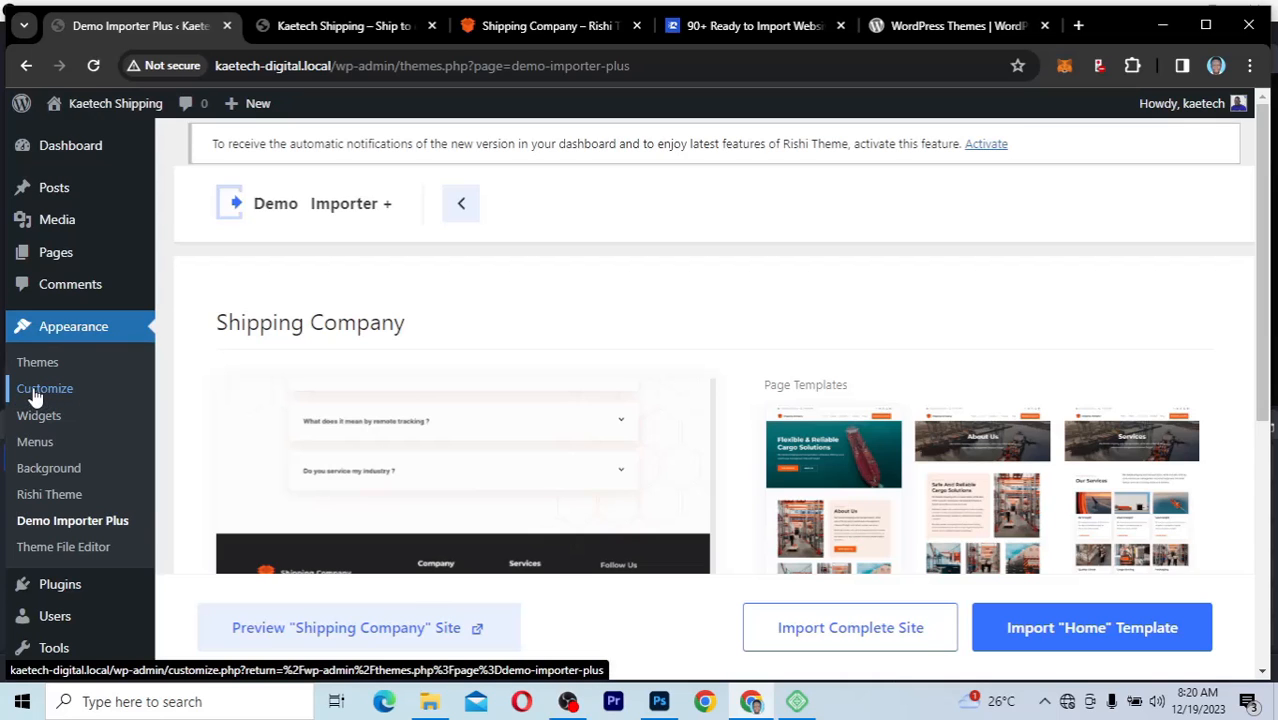
pyautogui.click(324, 32)
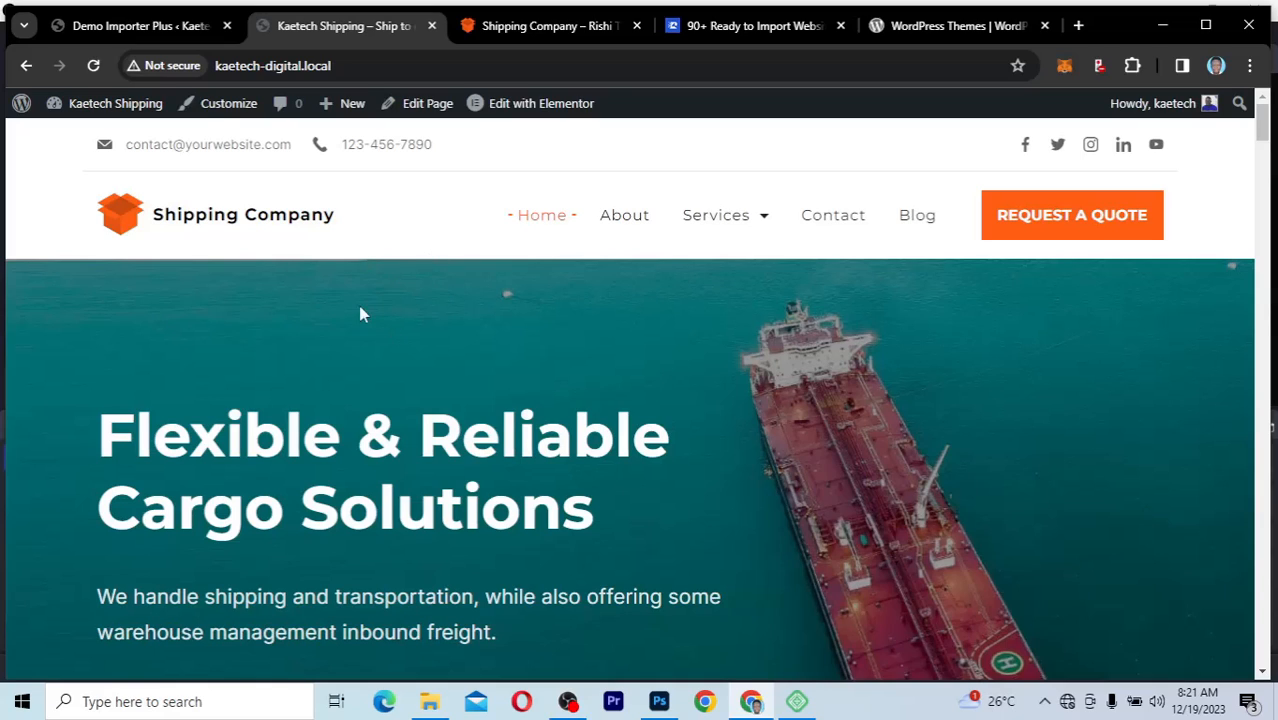
# Step: Open the theme Customizer for the Home page and look through its General Options, Posts / Pages and WordPress Defaults sections
pyautogui.click(213, 110)
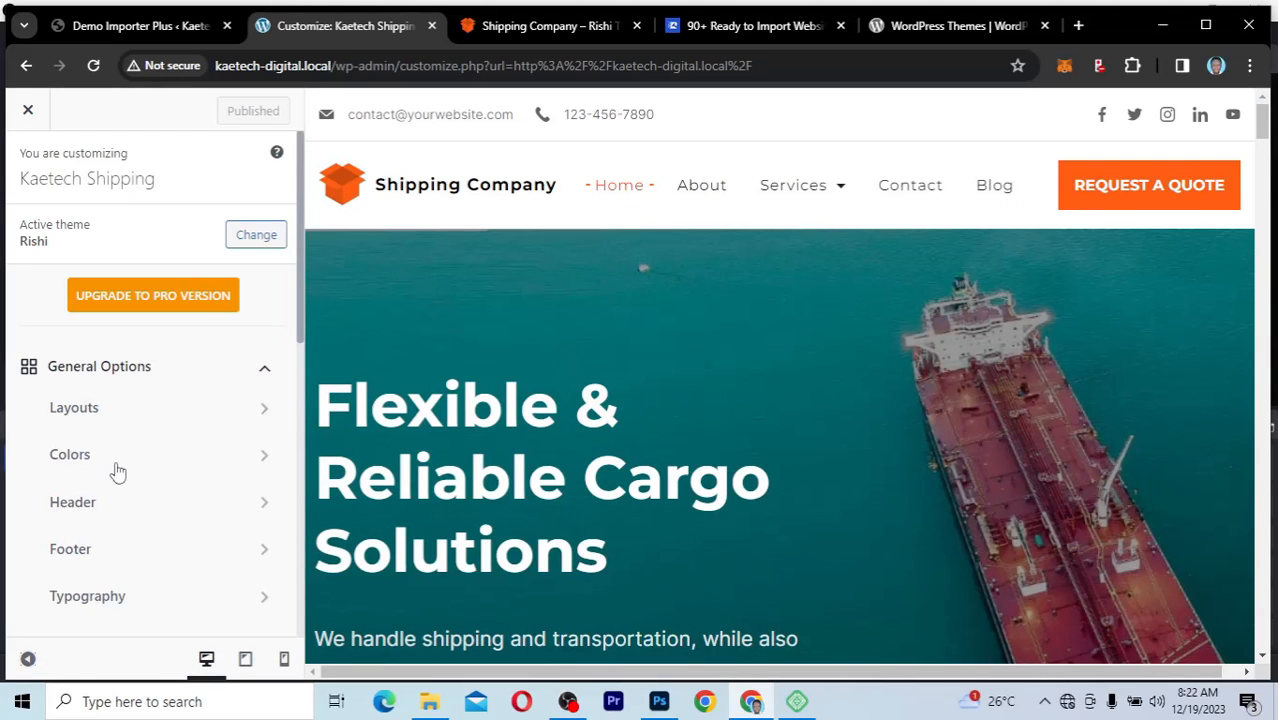
pyautogui.scroll(-7, 117, 471)
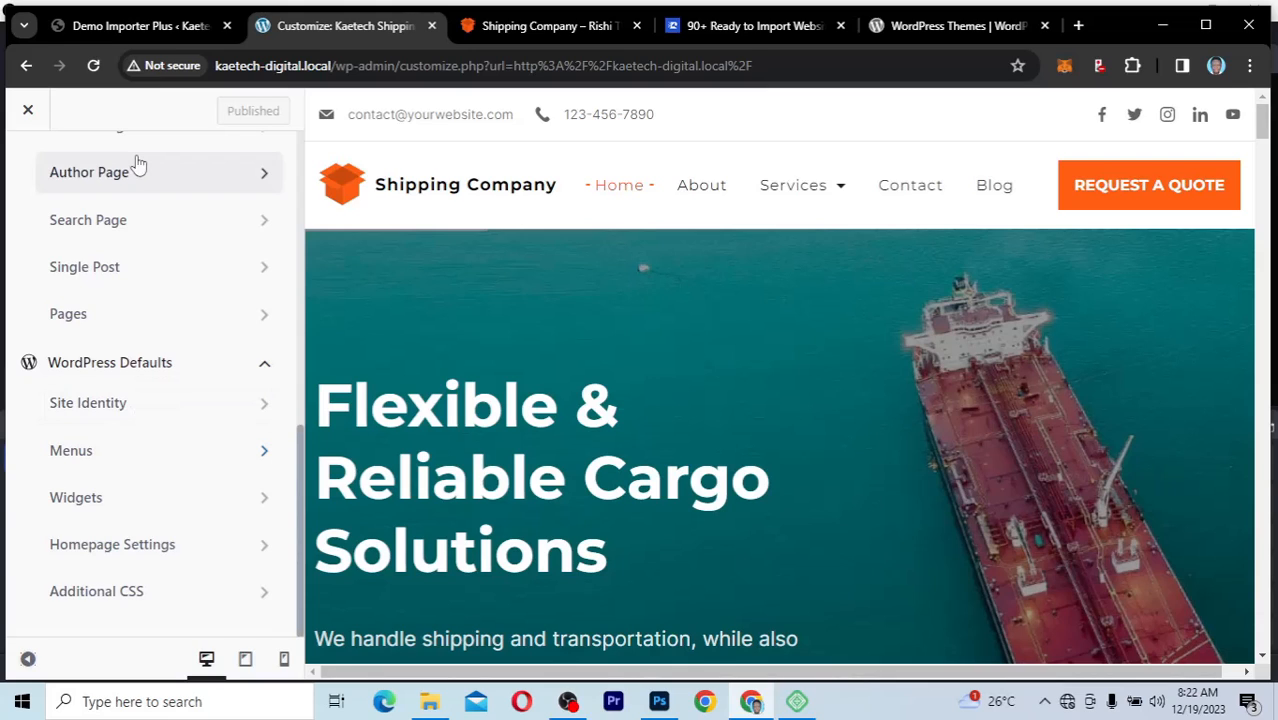
pyautogui.scroll(8, 138, 163)
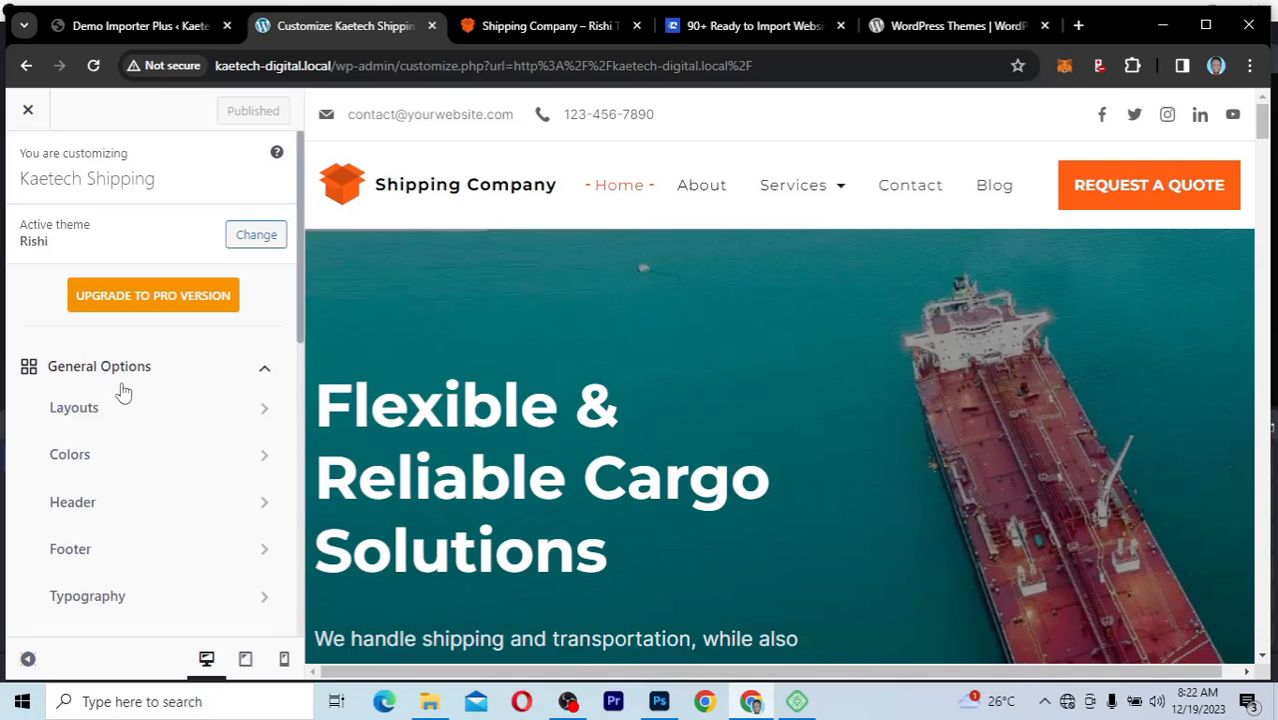
pyautogui.scroll(-2, 123, 393)
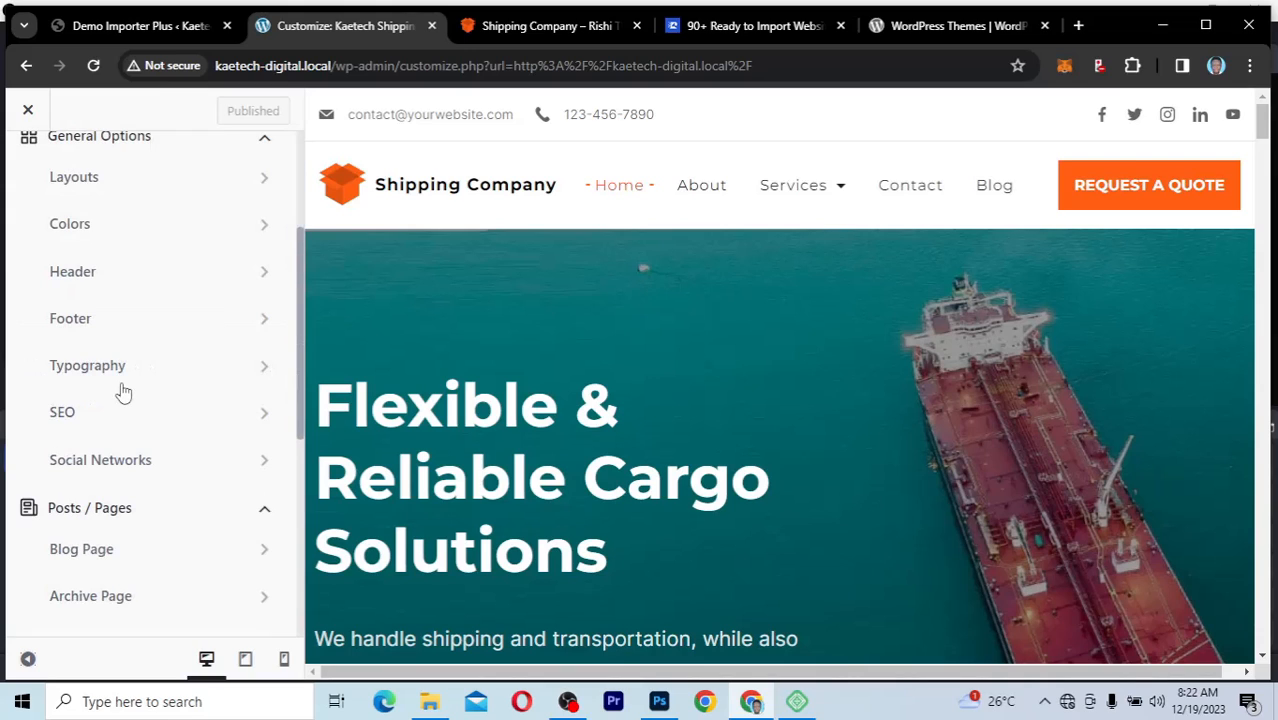
pyautogui.scroll(-3, 123, 393)
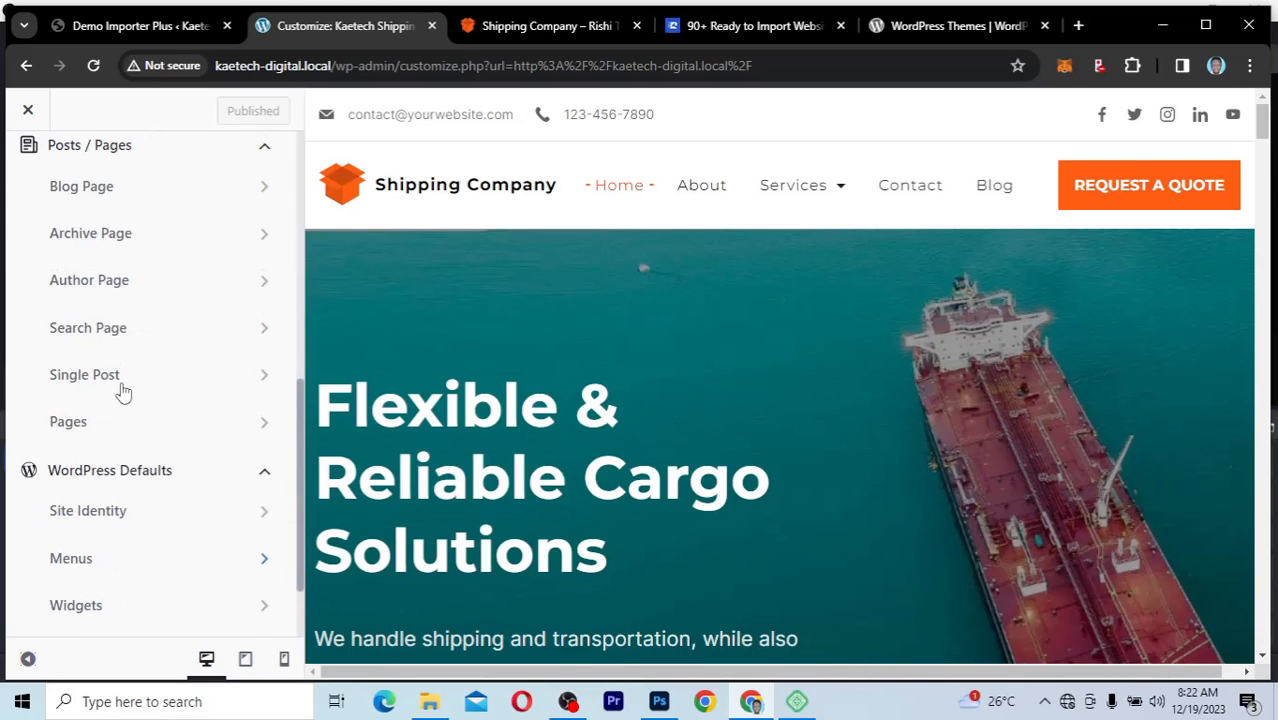
pyautogui.scroll(5, 123, 393)
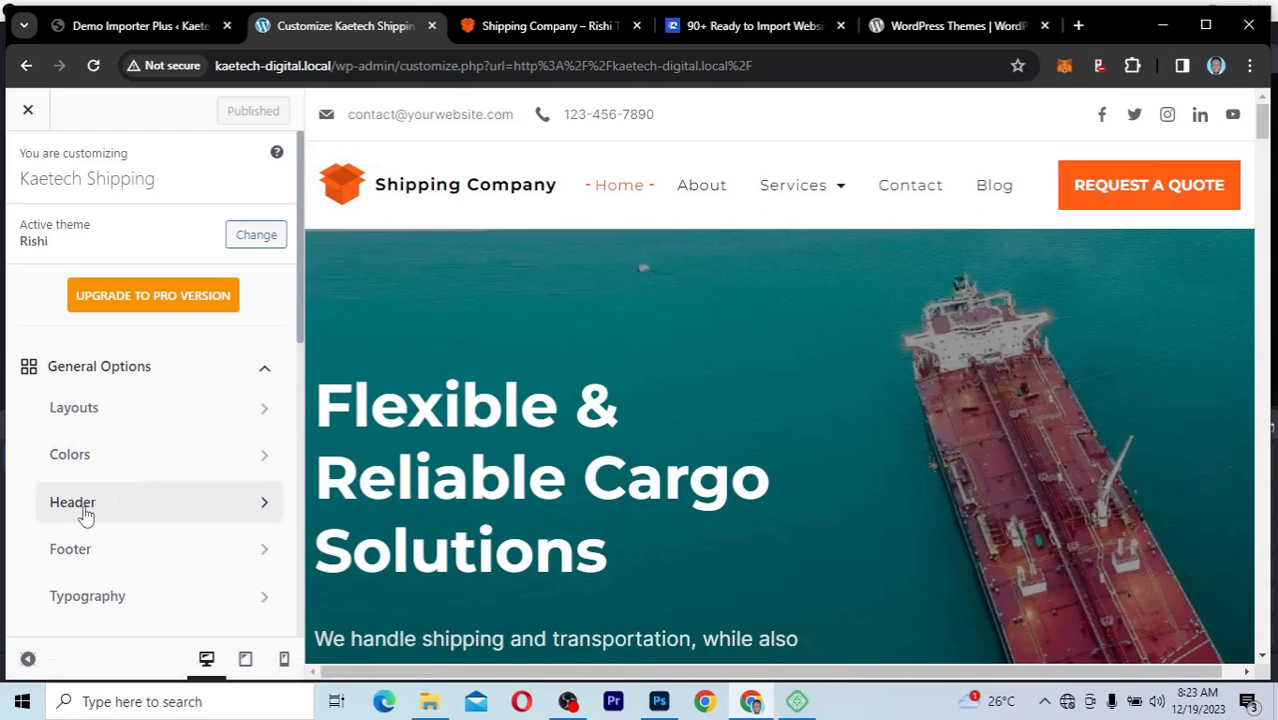
pyautogui.scroll(-1, 123, 541)
pyautogui.scroll(-2, 123, 541)
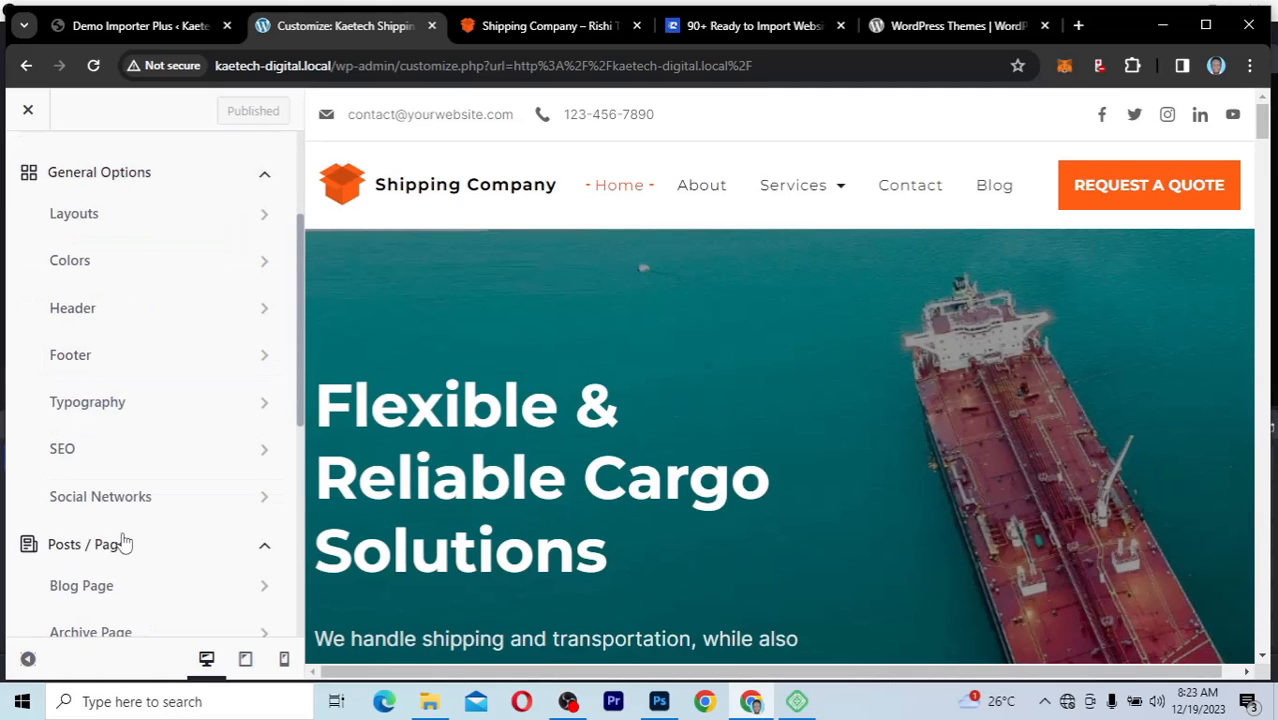
pyautogui.scroll(1, 123, 541)
pyautogui.scroll(-3, 150, 538)
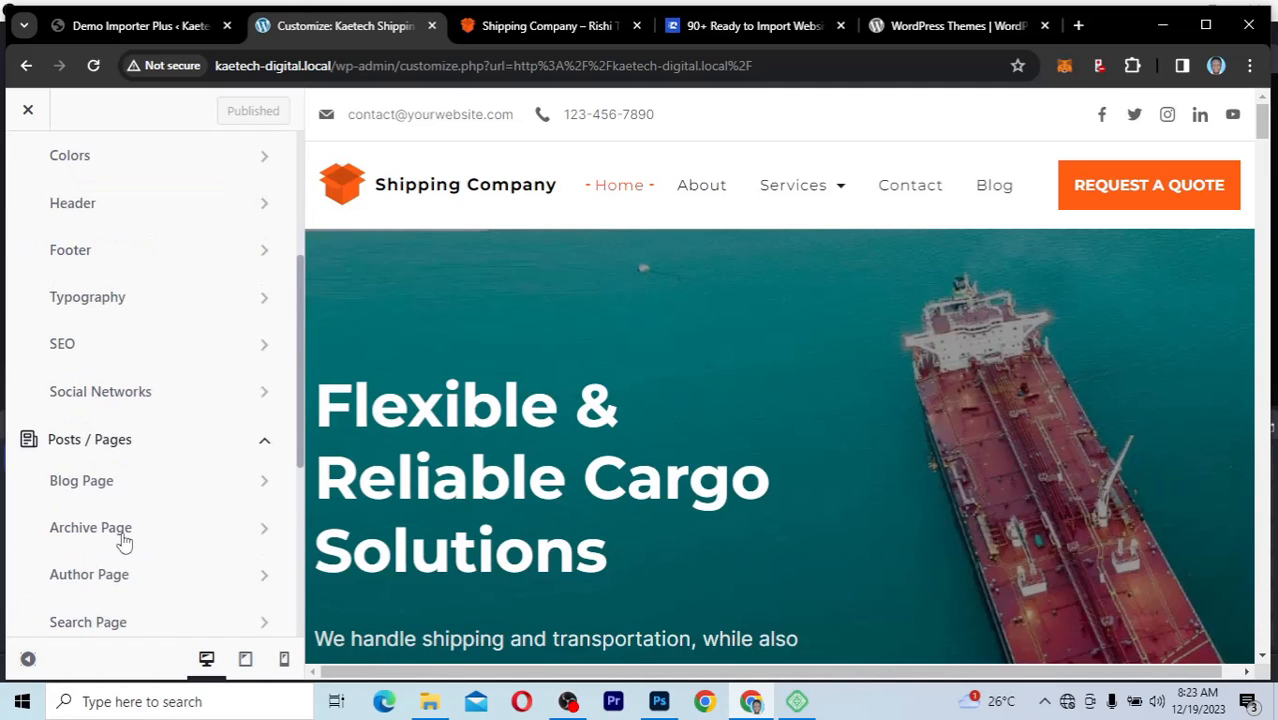
# Step: Open the header builder and bring up the settings of the Logo element in the Main Row
pyautogui.click(115, 212)
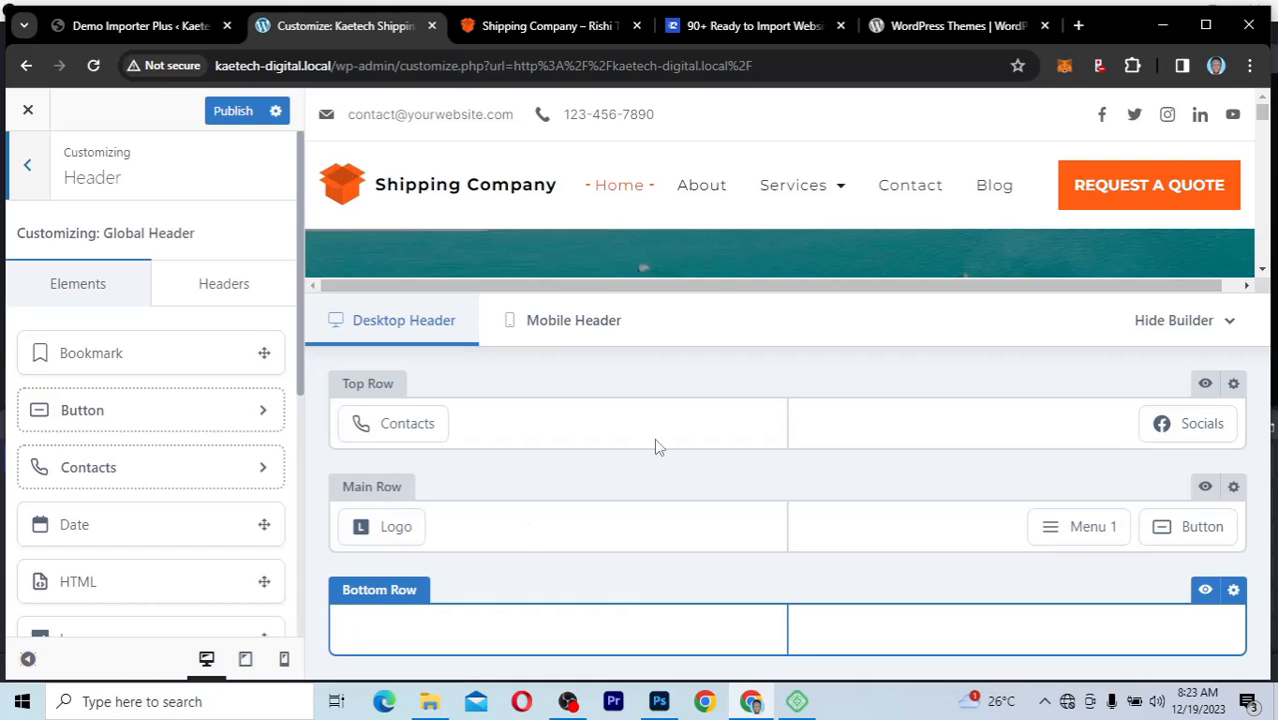
pyautogui.moveTo(394, 528)
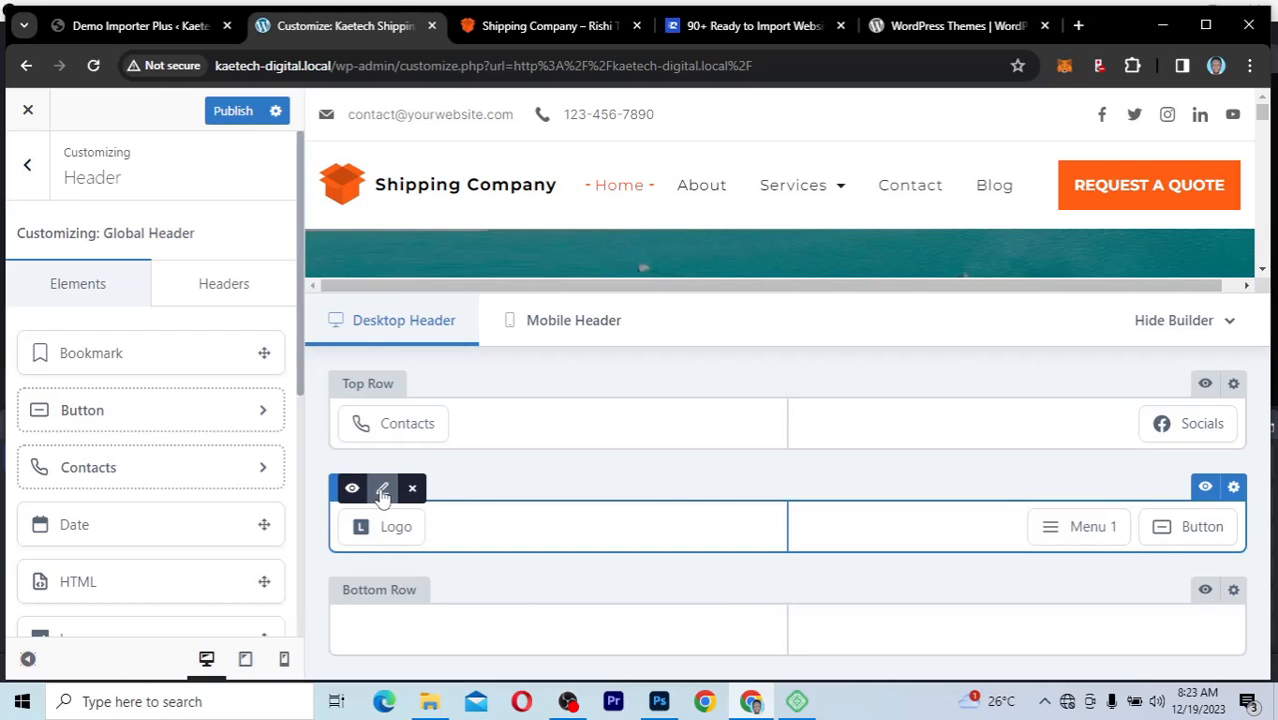
pyautogui.click(382, 492)
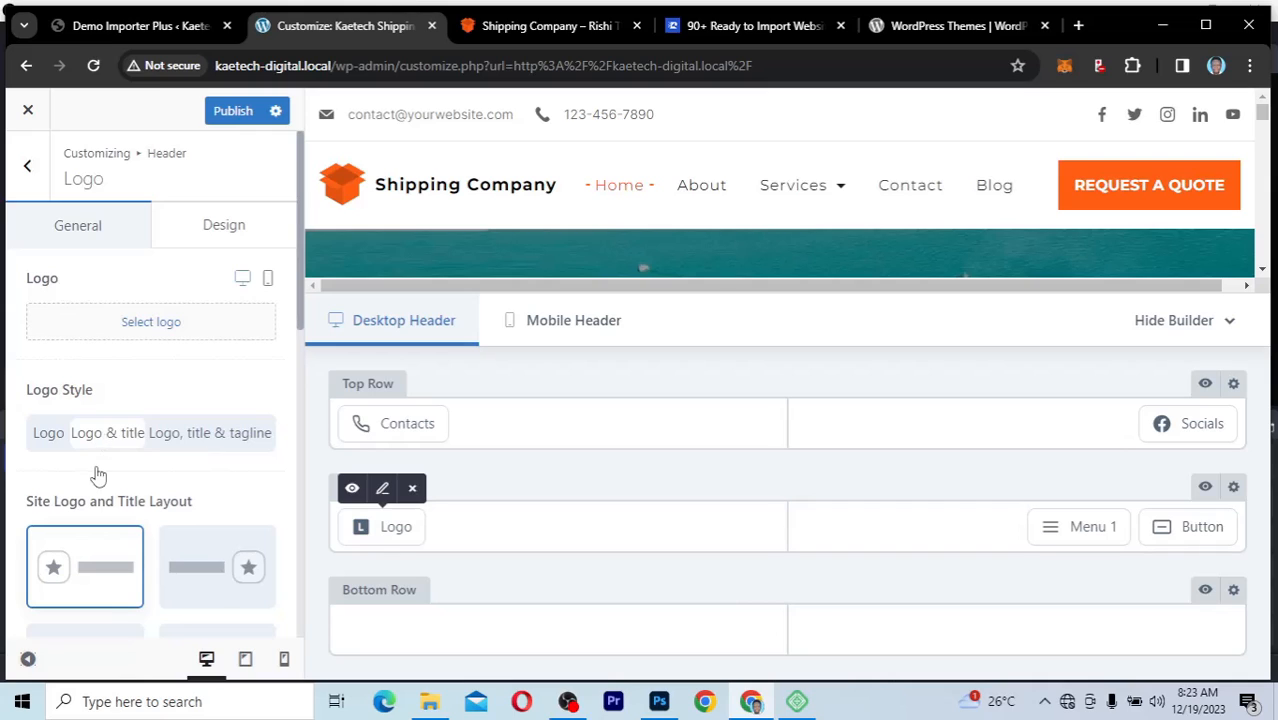
pyautogui.scroll(-1, 148, 485)
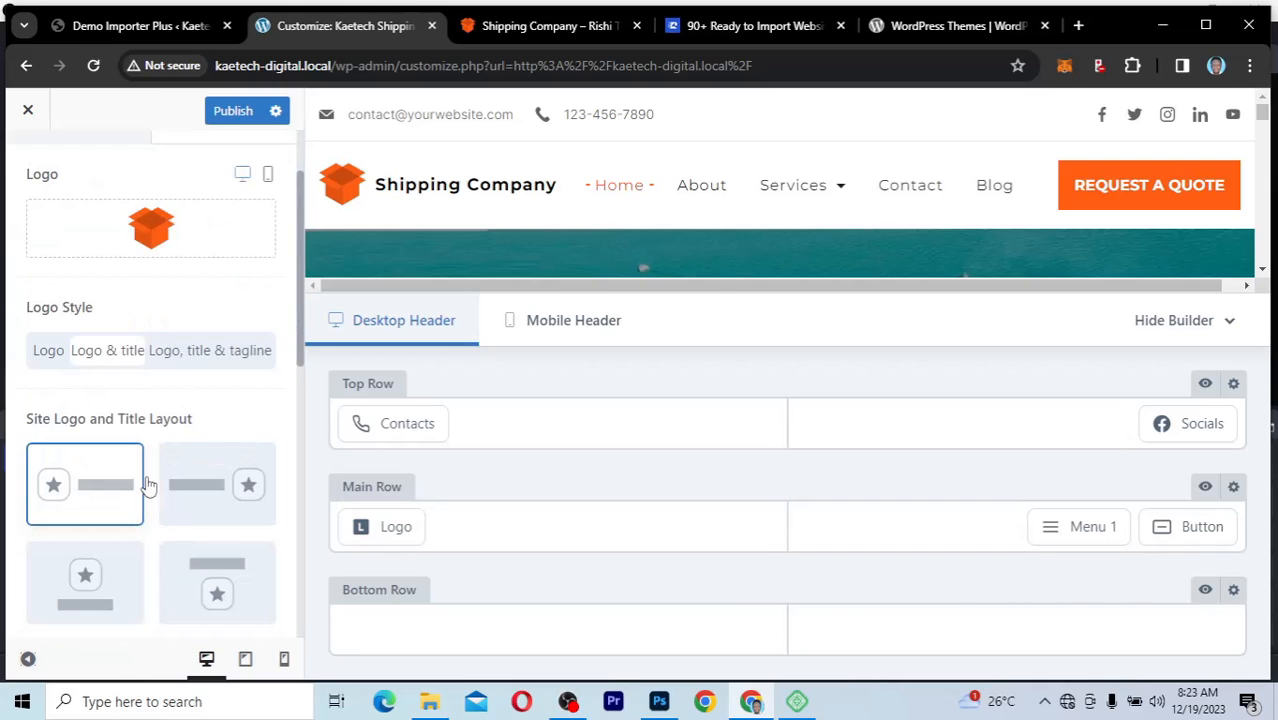
pyautogui.scroll(1, 148, 485)
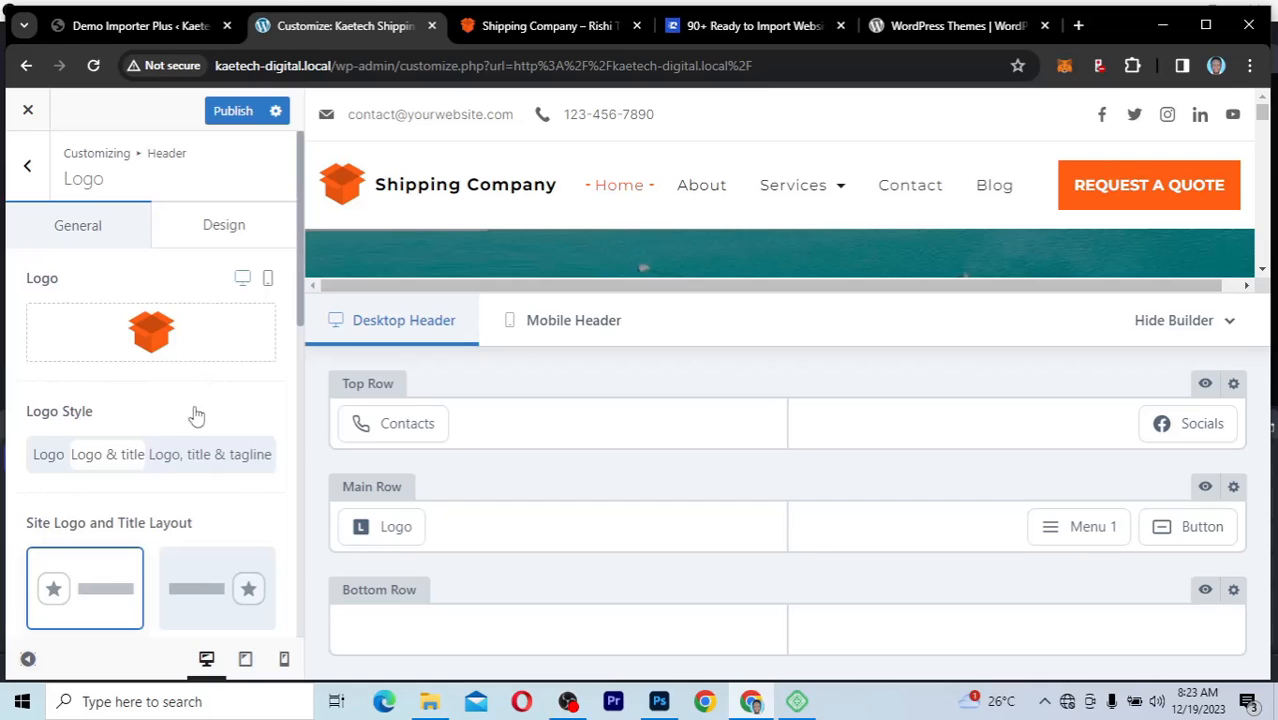
# Step: Try the "Logo, title & tagline" logo style and go back to "Logo & title"
pyautogui.click(185, 456)
pyautogui.click(186, 468)
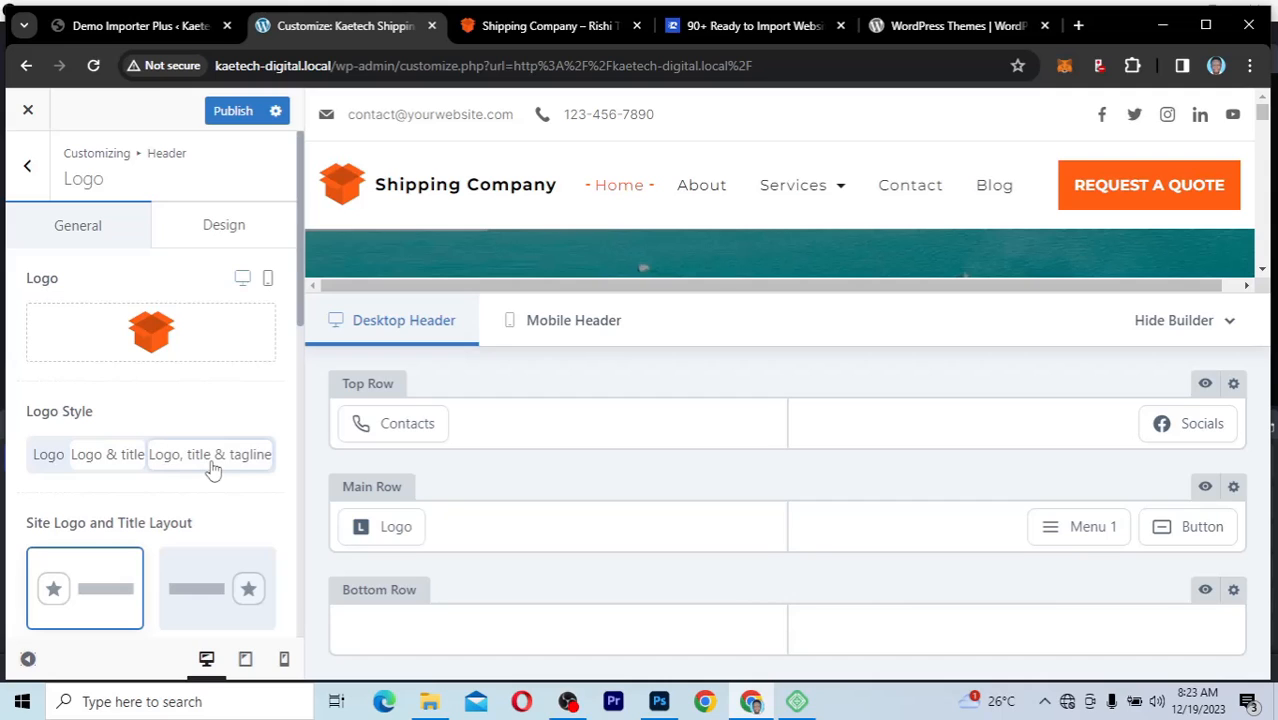
pyautogui.click(130, 466)
# Step: Change the site title in the Logo settings to "Kaetech Shipping"
pyautogui.scroll(-1, 170, 508)
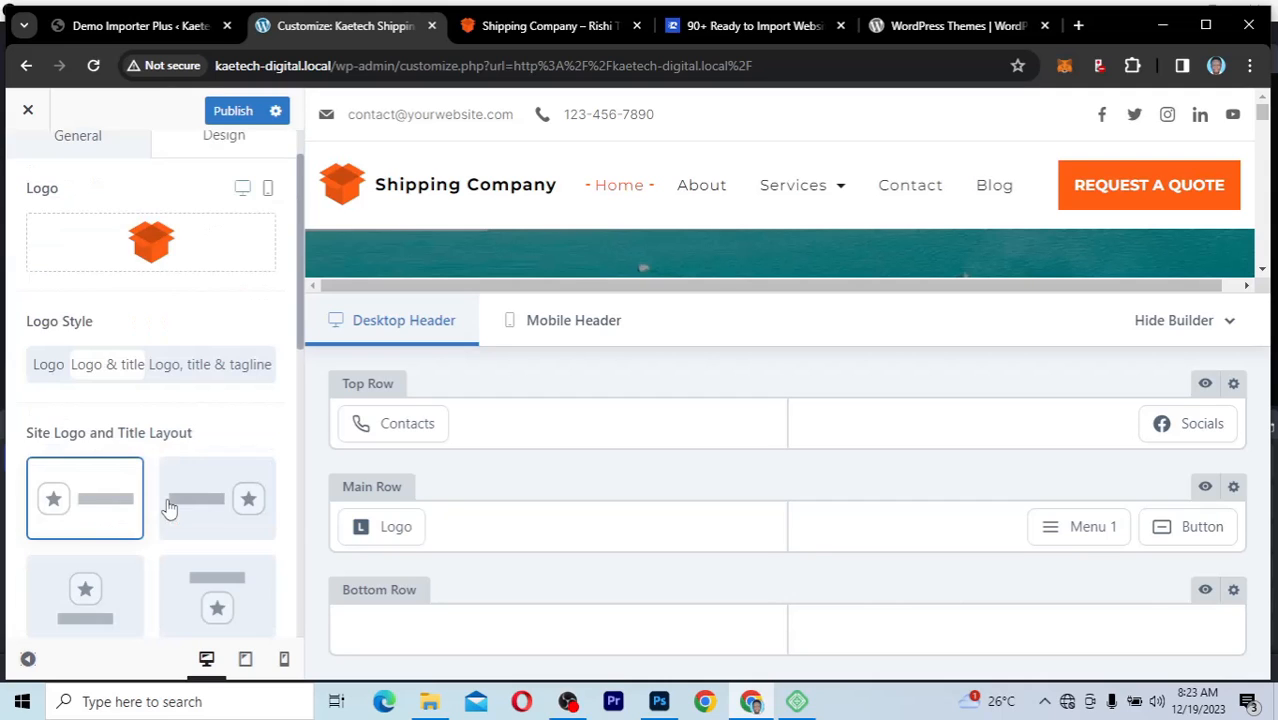
pyautogui.scroll(-4, 170, 508)
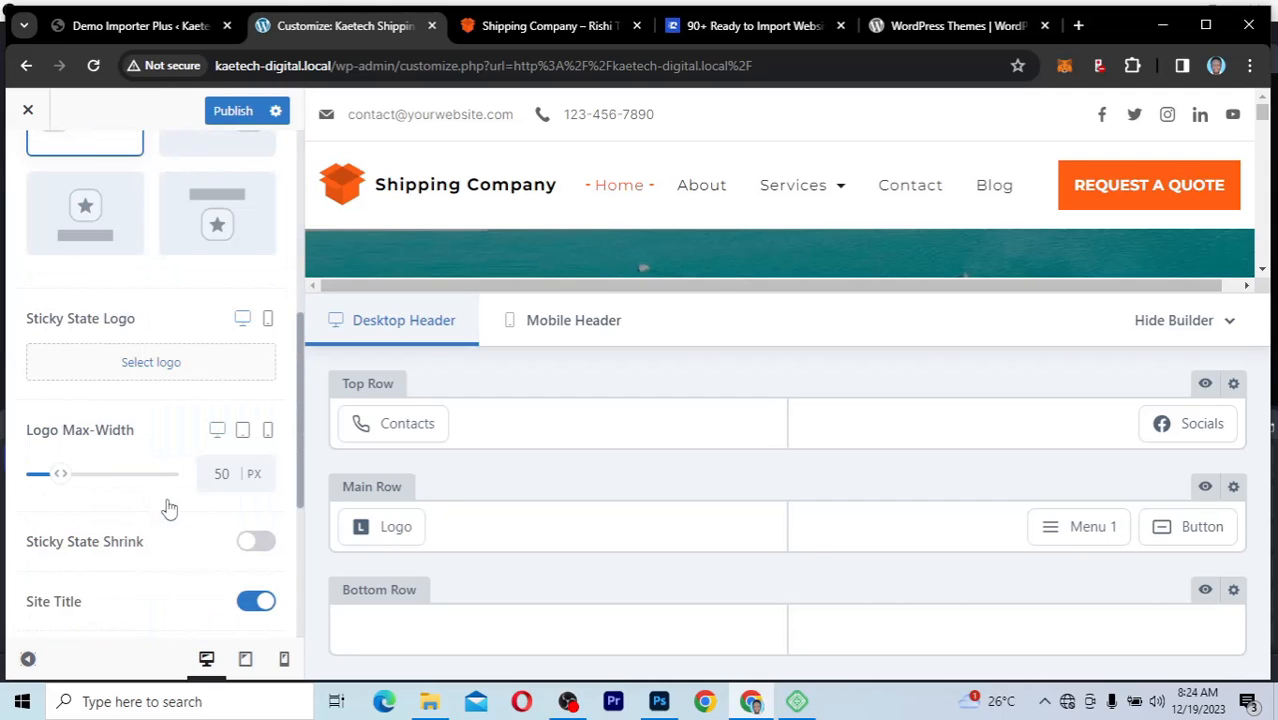
pyautogui.scroll(-3, 170, 508)
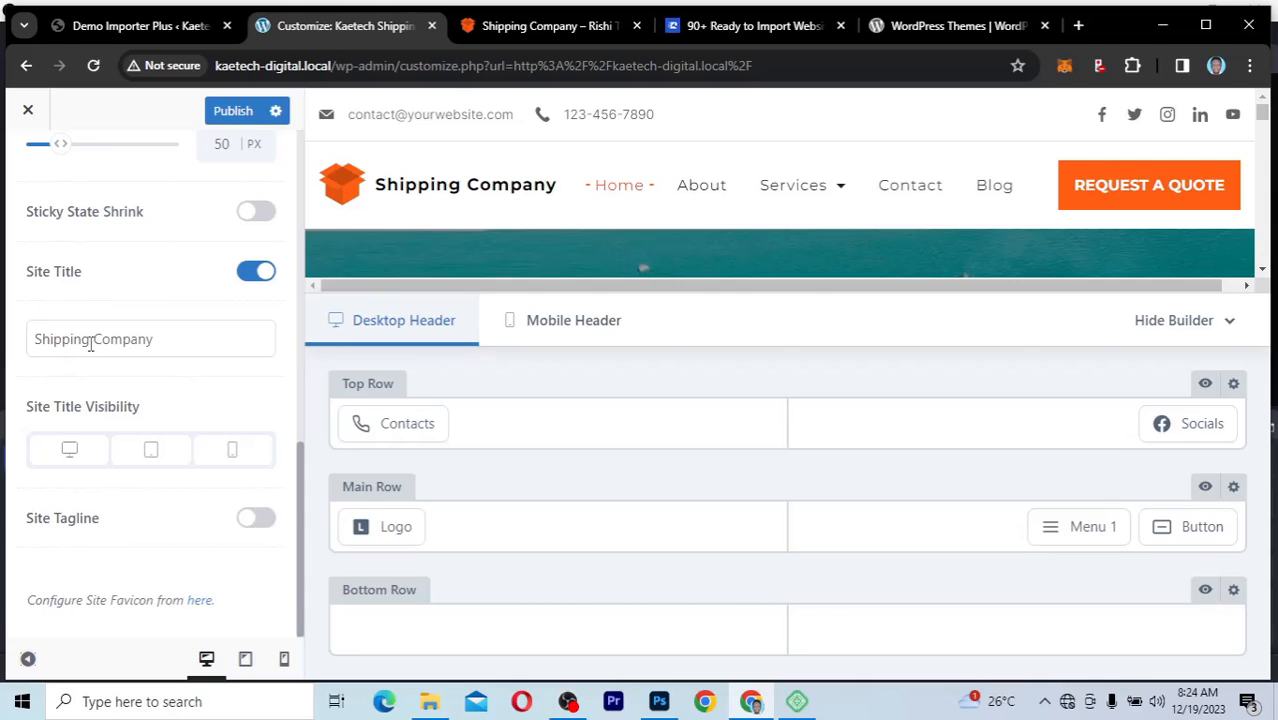
pyautogui.click(164, 343)
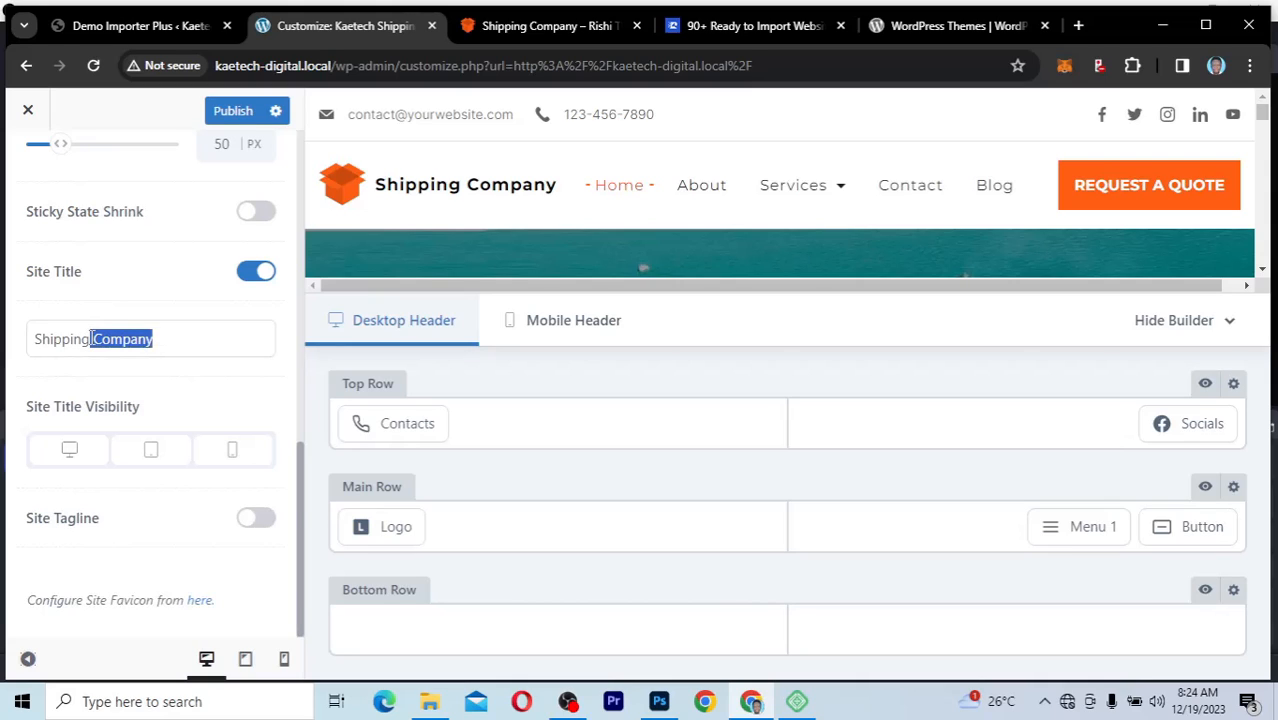
pyautogui.press('BackSpace')
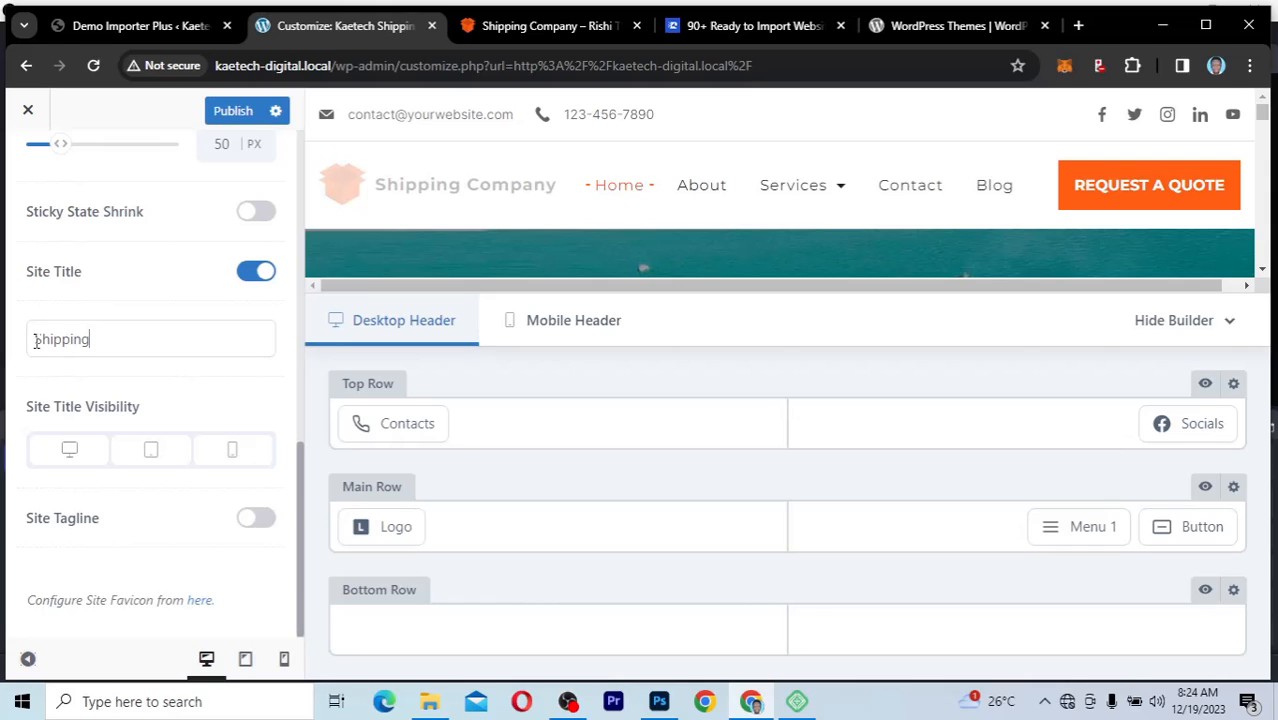
pyautogui.write('Kaetech')
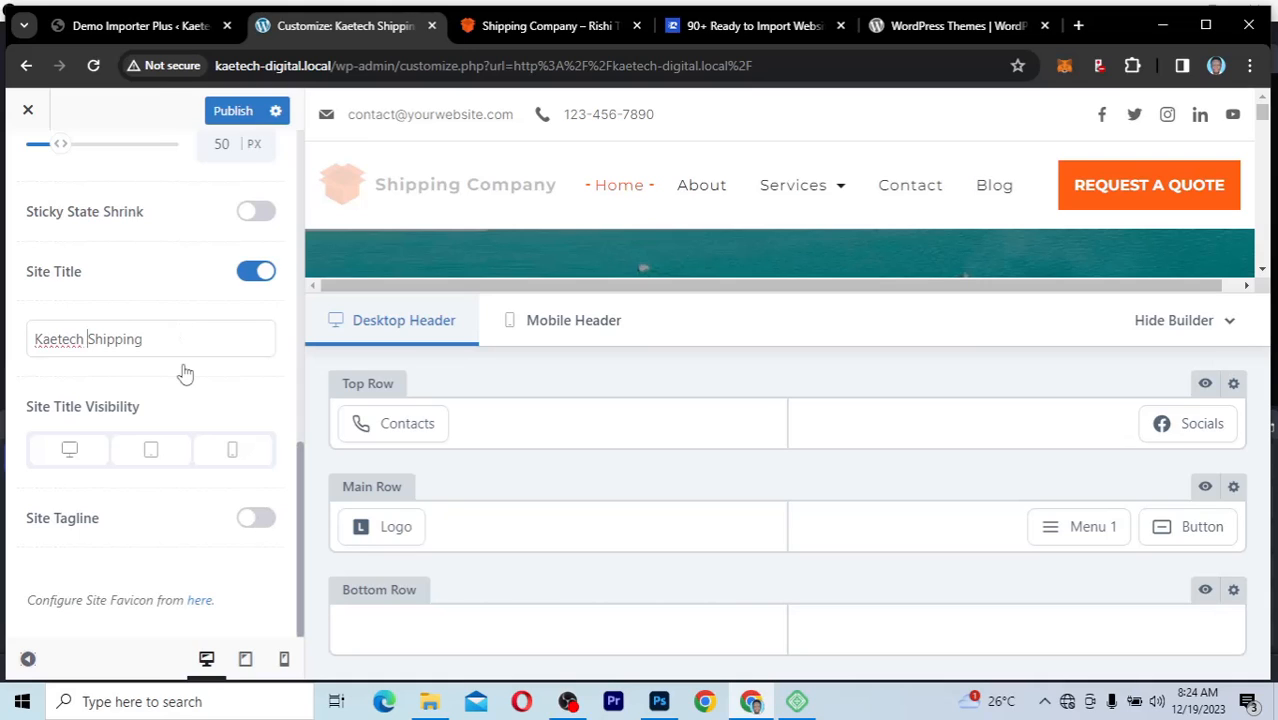
# Step: Remove the orange box image from the header's Logo setting
pyautogui.scroll(3, 185, 373)
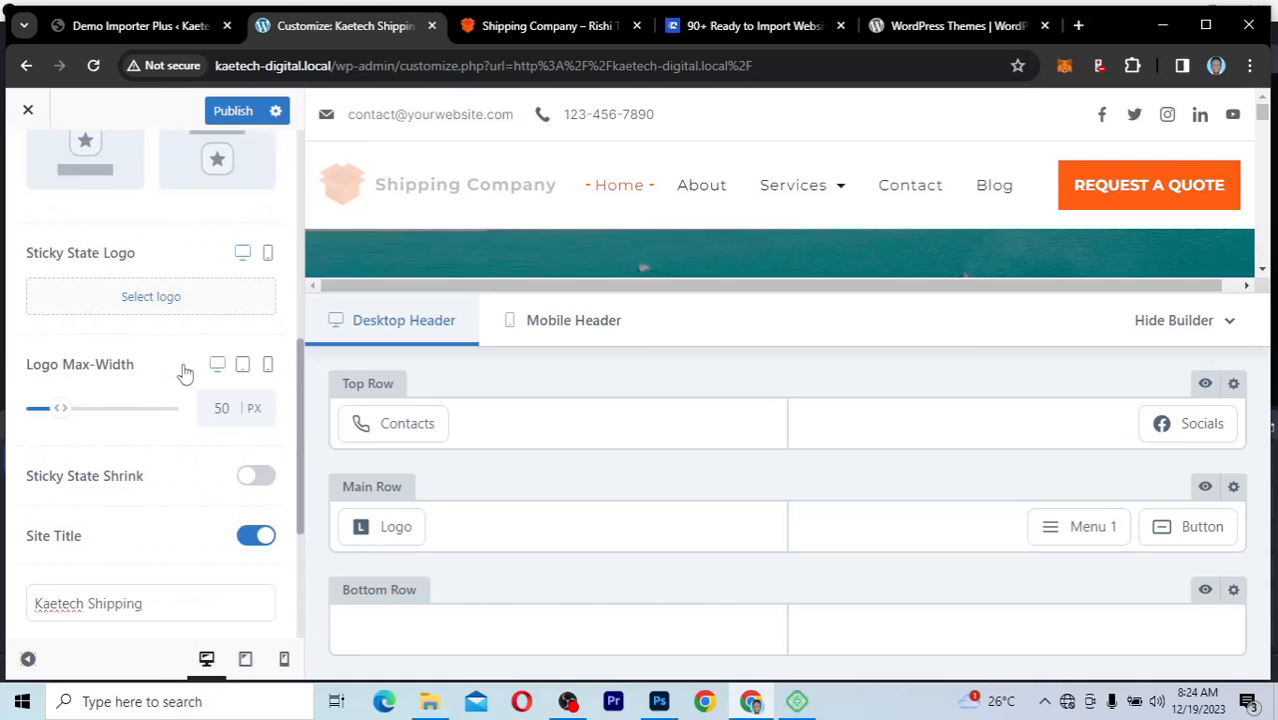
pyautogui.scroll(4, 185, 373)
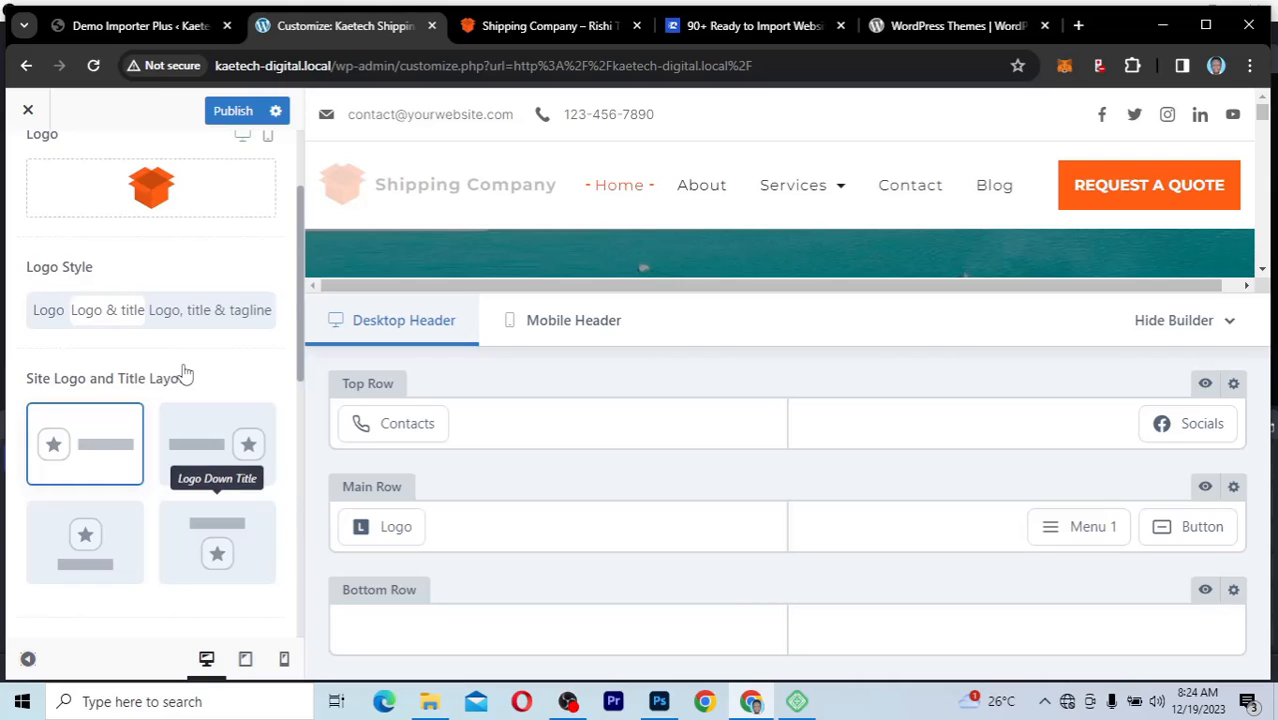
pyautogui.scroll(2, 185, 373)
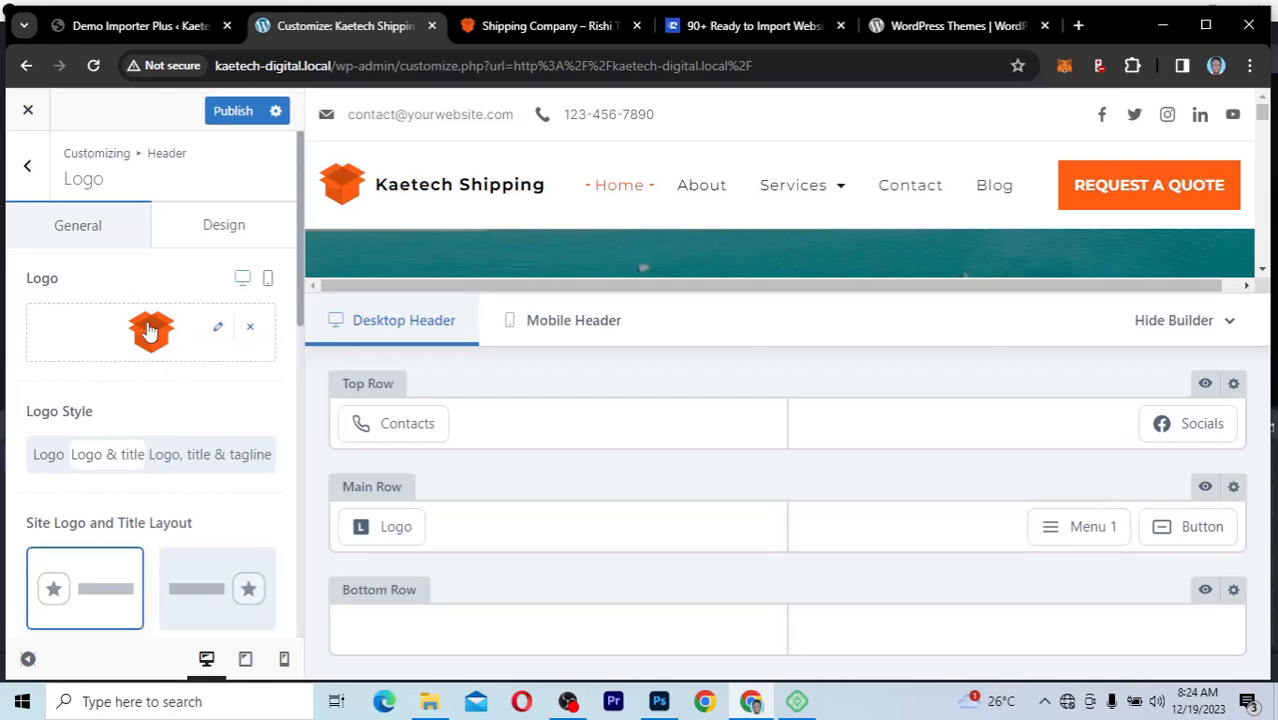
pyautogui.moveTo(125, 366)
pyautogui.click(250, 329)
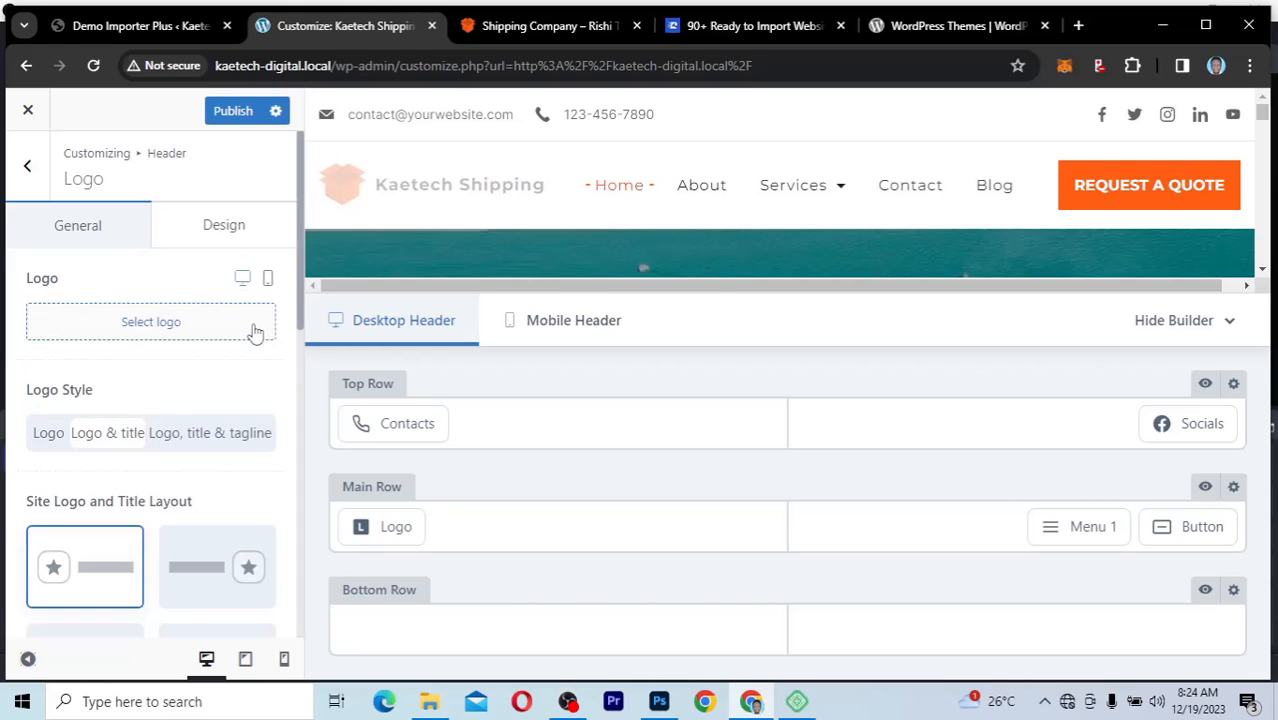
# Step: Choose the goldline-1.png image from the Media Library as the new header logo
pyautogui.click(153, 330)
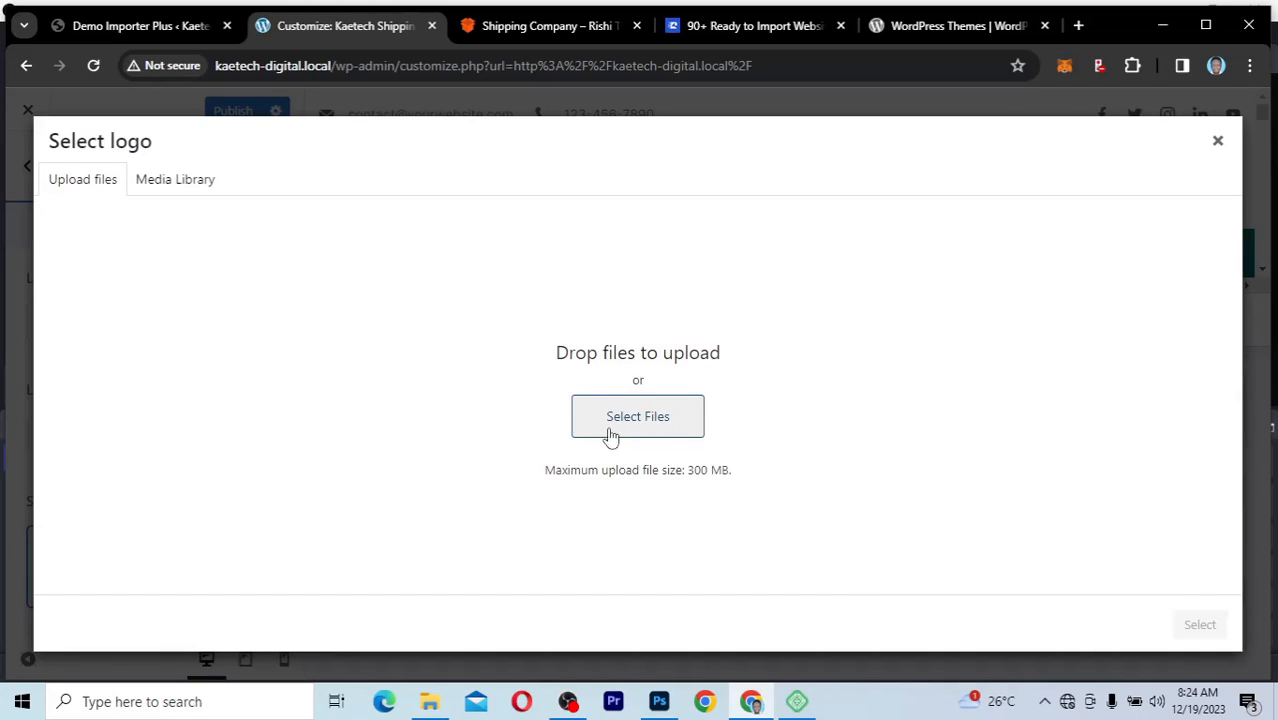
pyautogui.click(182, 186)
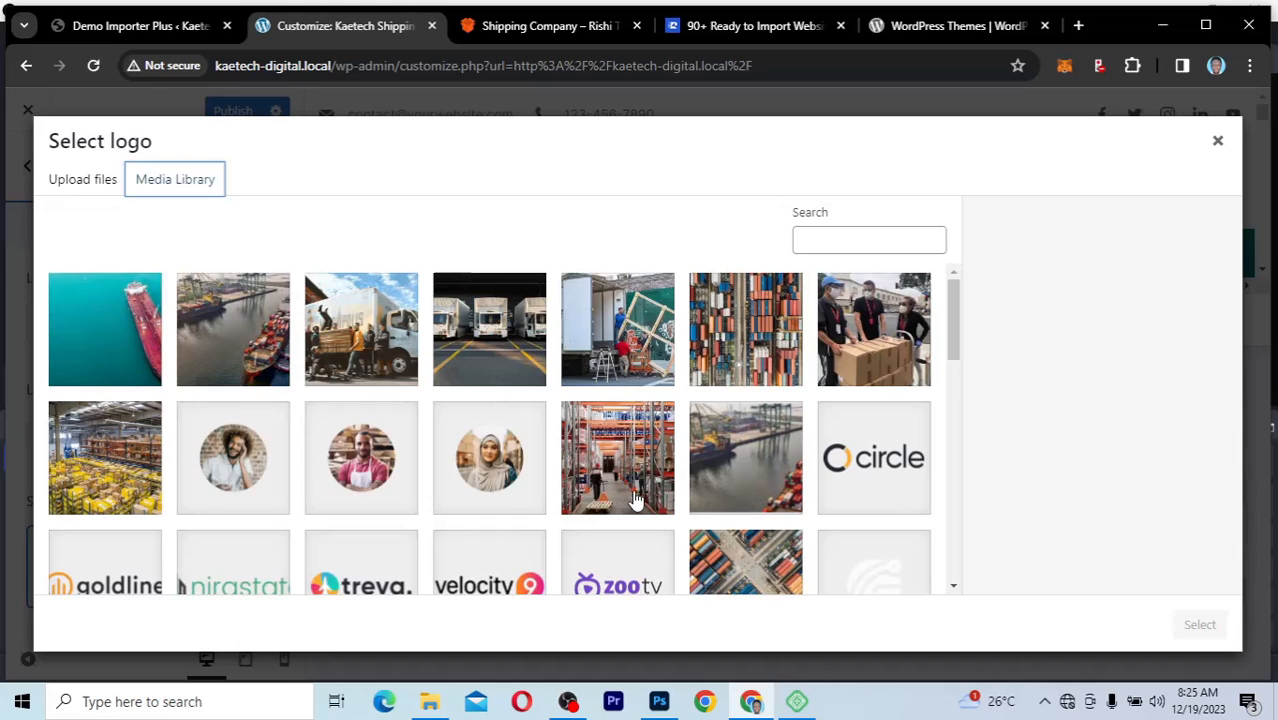
pyautogui.scroll(-3, 675, 512)
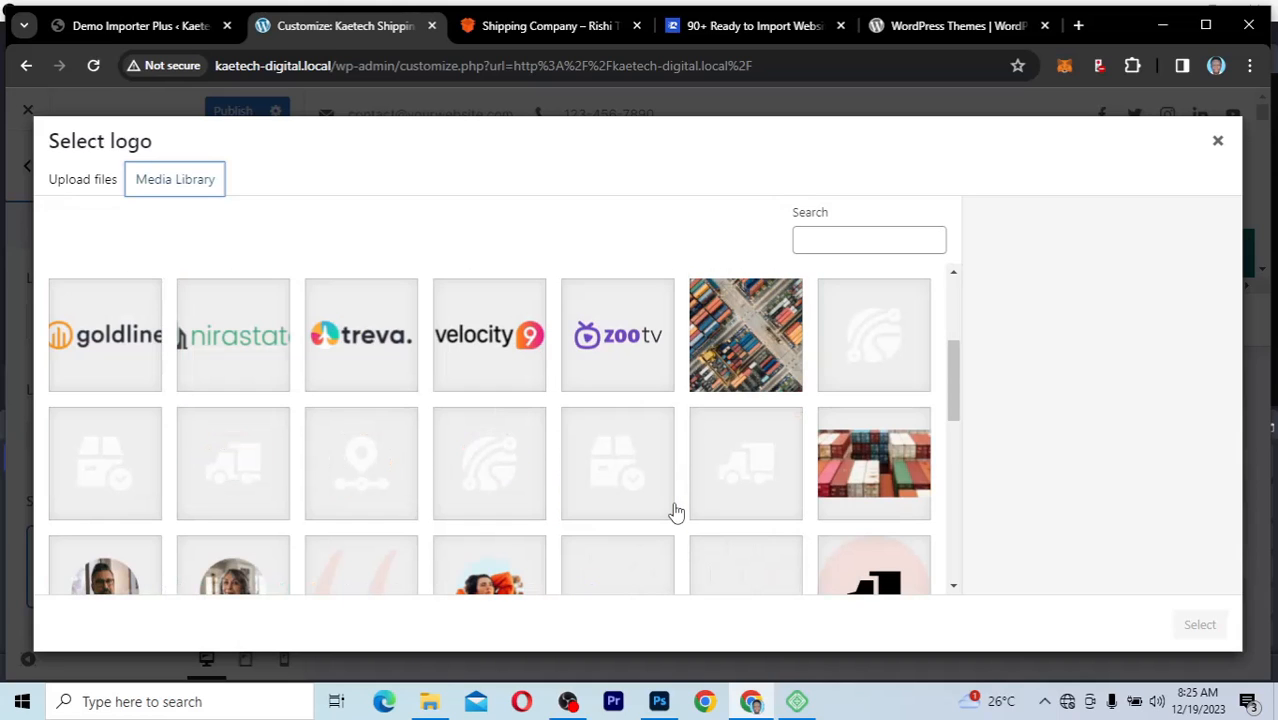
pyautogui.scroll(1, 675, 512)
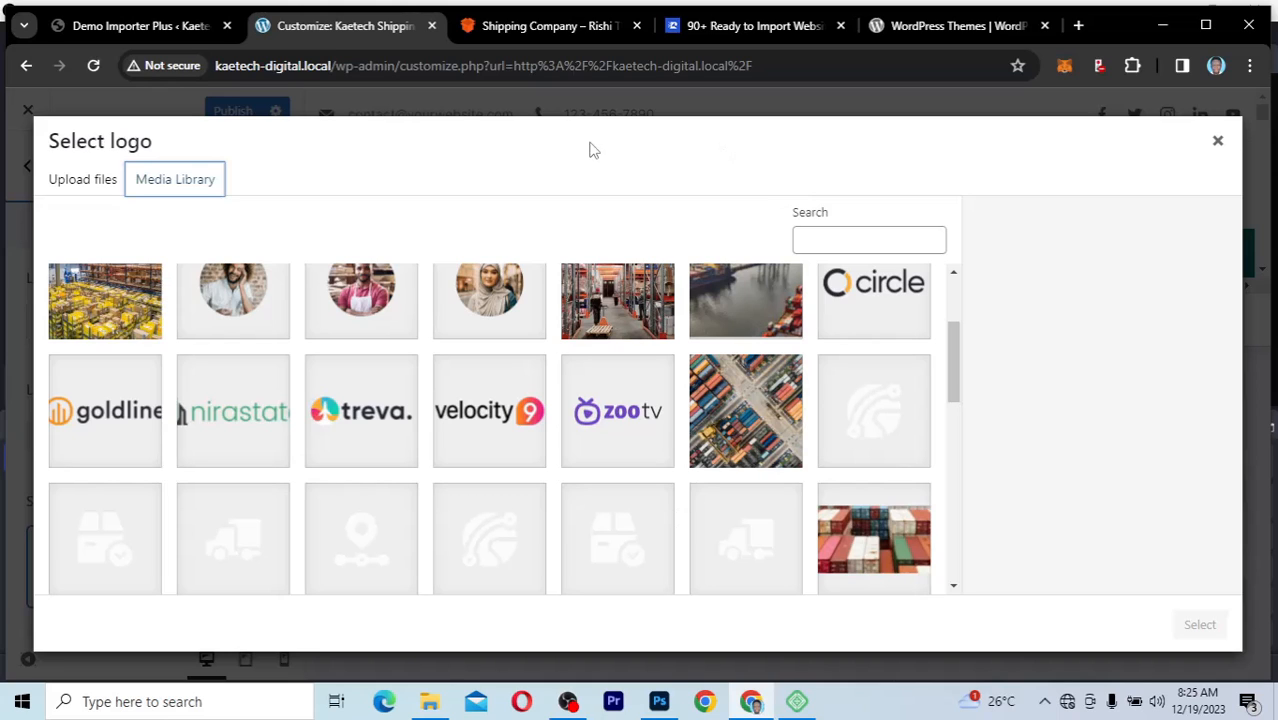
pyautogui.scroll(-2, 604, 451)
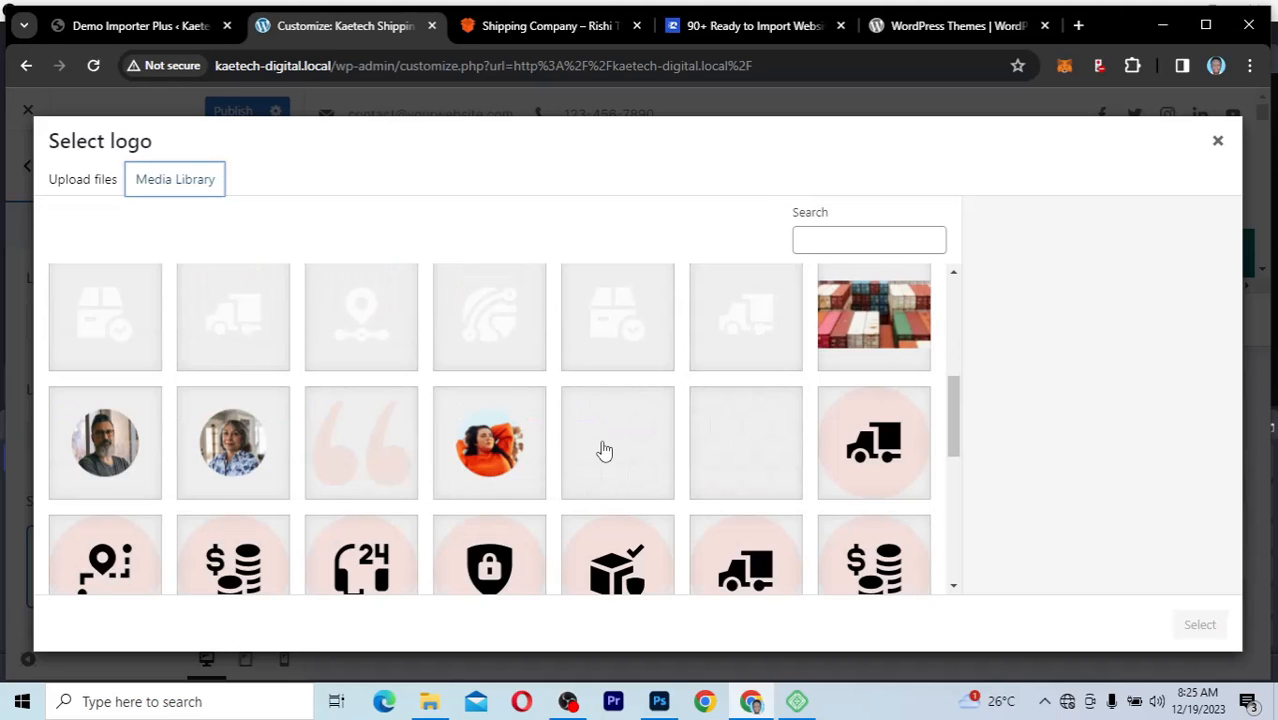
pyautogui.scroll(-5, 604, 451)
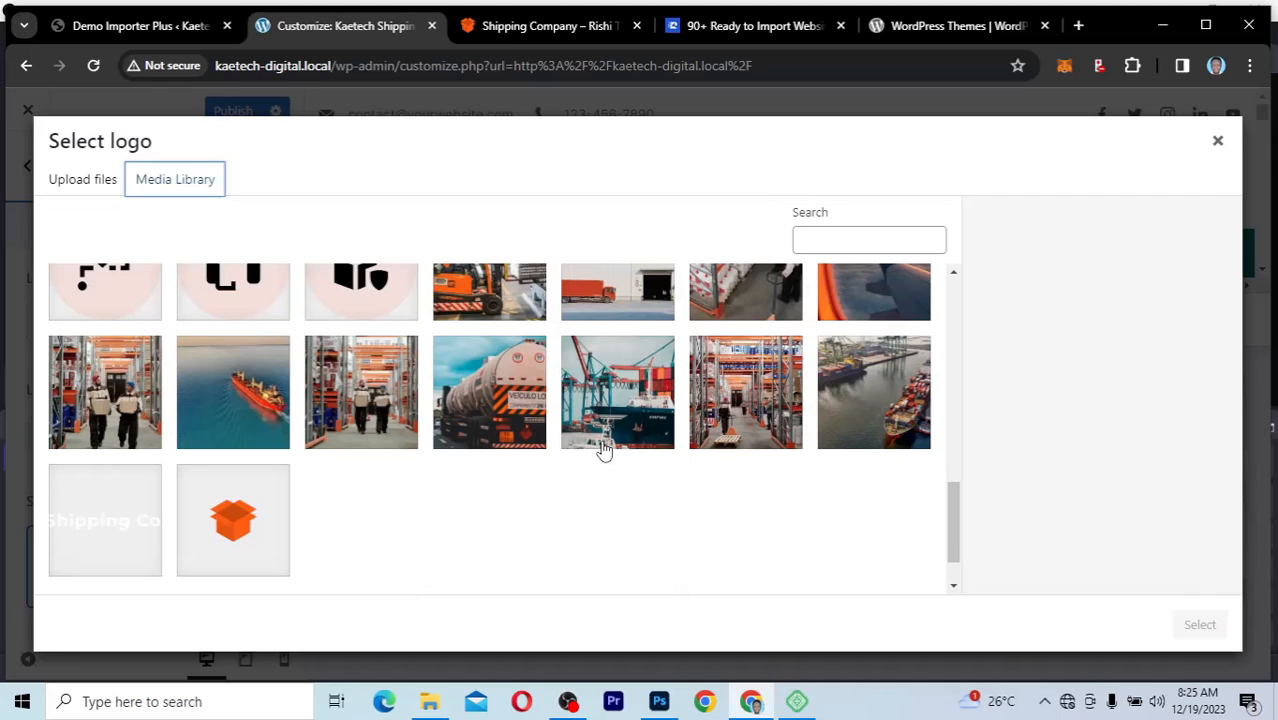
pyautogui.scroll(-1, 300, 482)
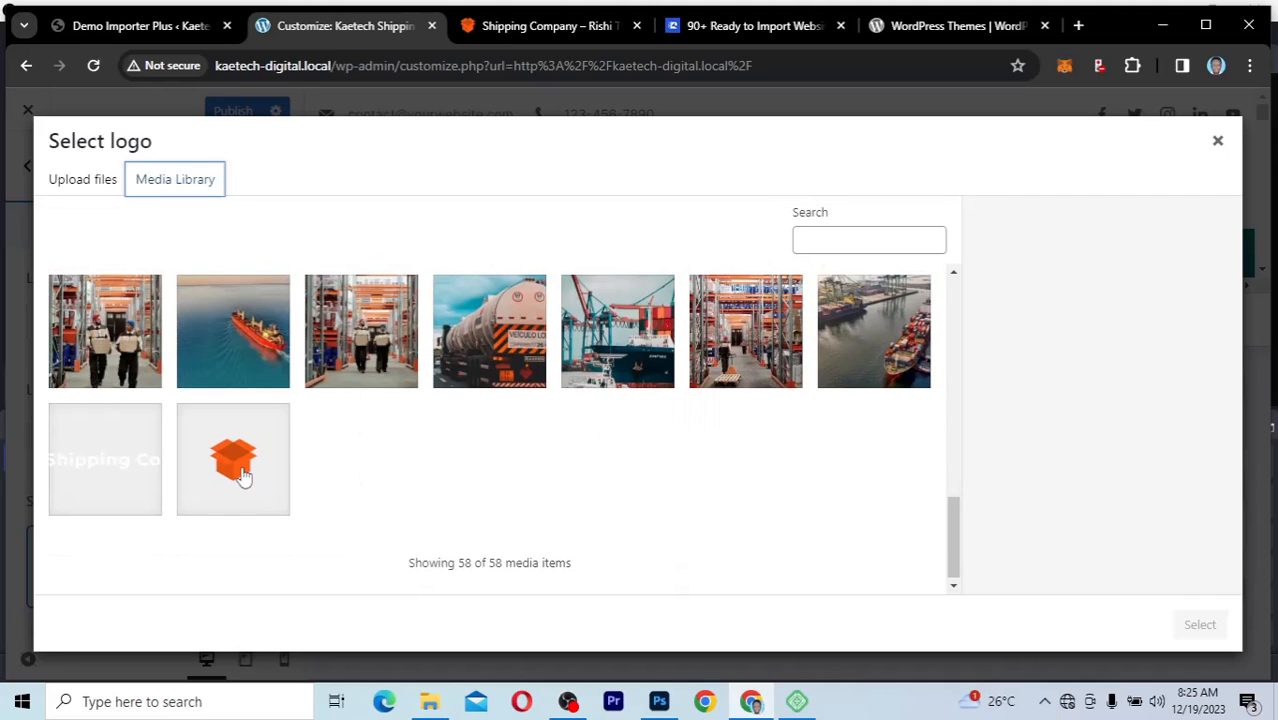
pyautogui.scroll(5, 575, 444)
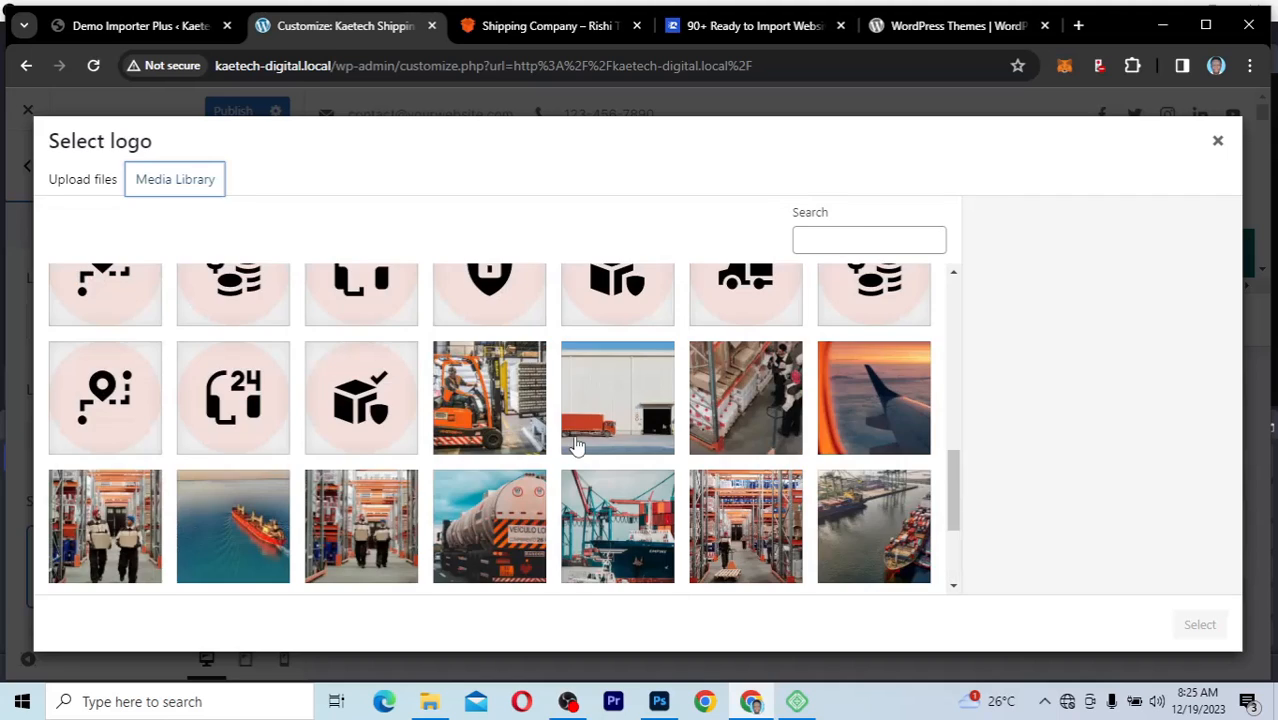
pyautogui.scroll(8, 575, 444)
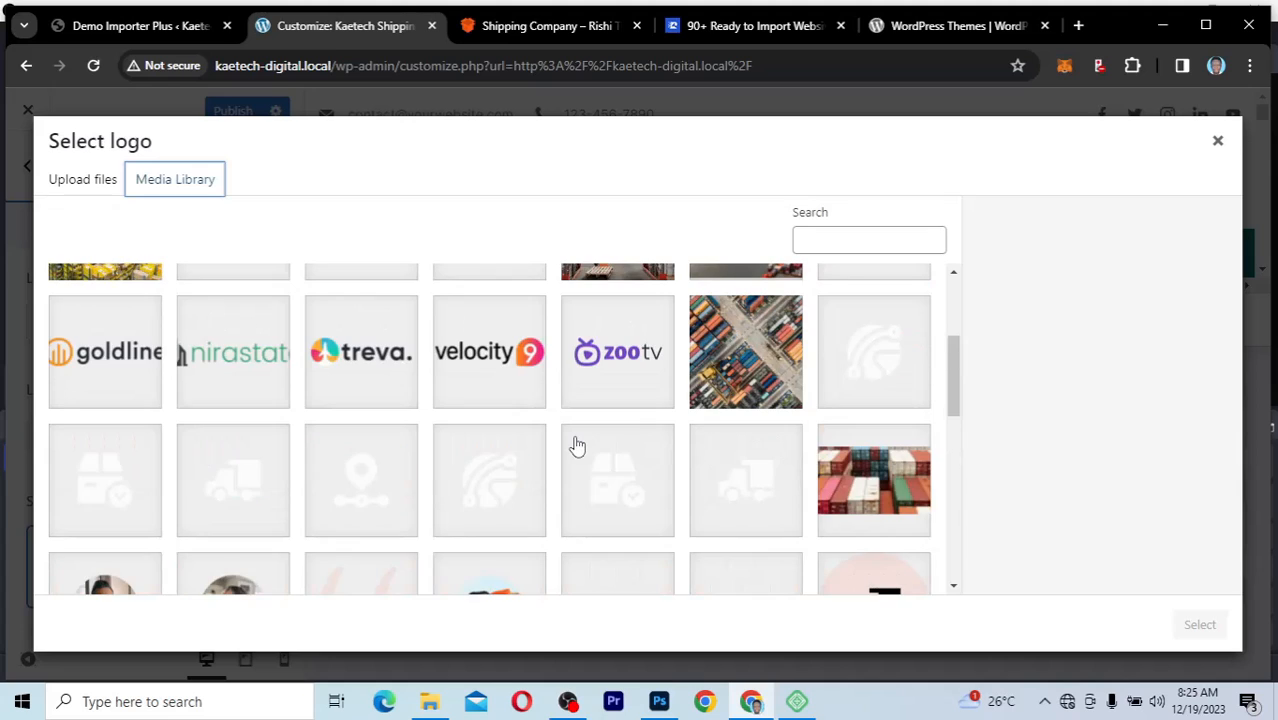
pyautogui.scroll(1, 575, 444)
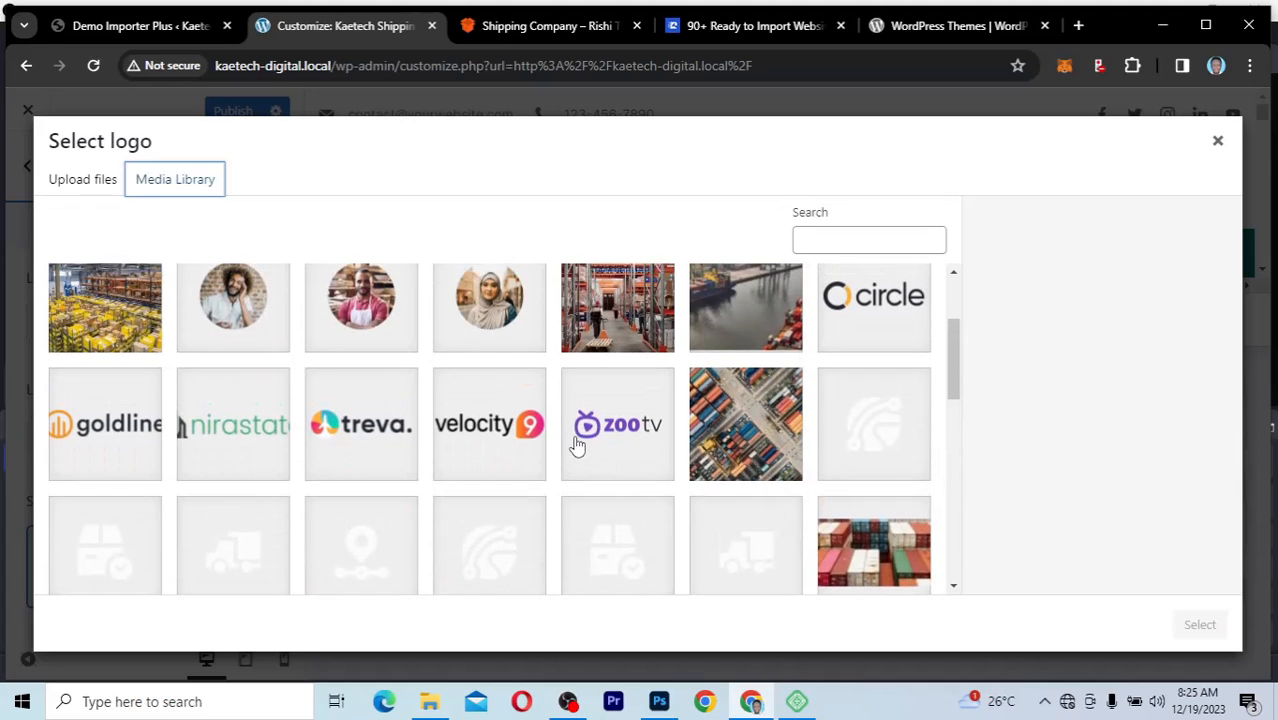
pyautogui.click(242, 450)
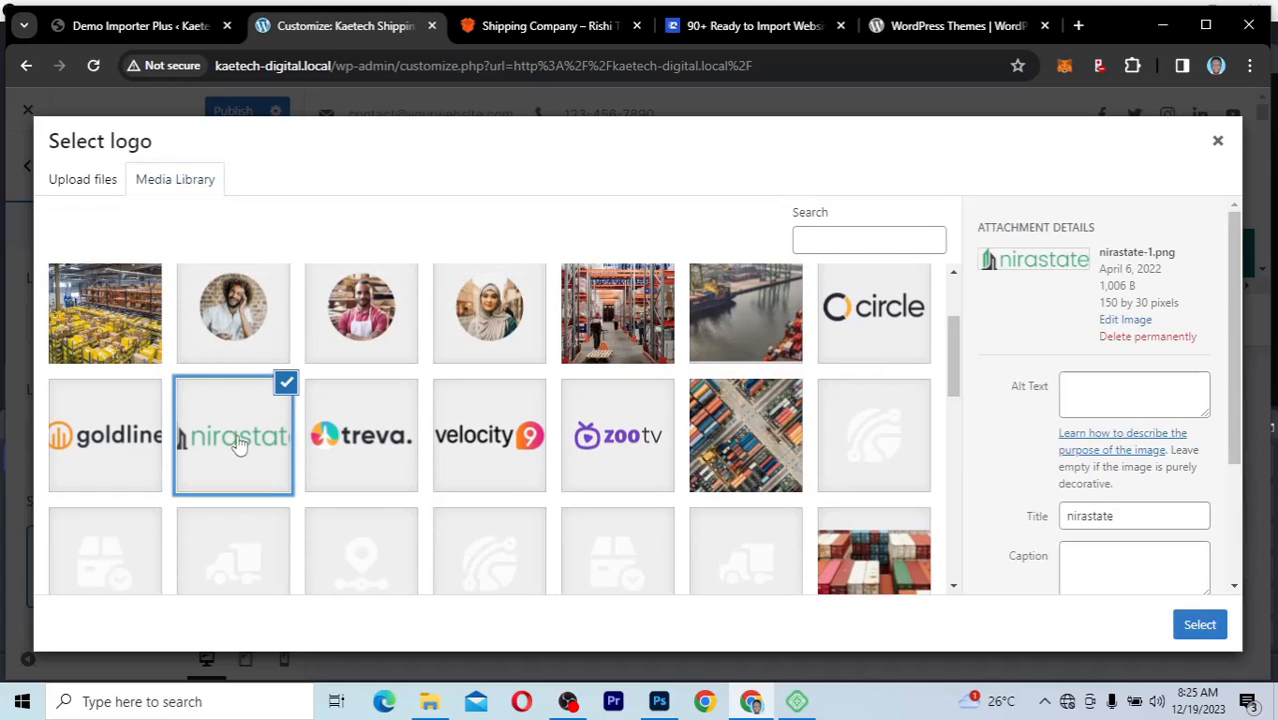
pyautogui.click(64, 445)
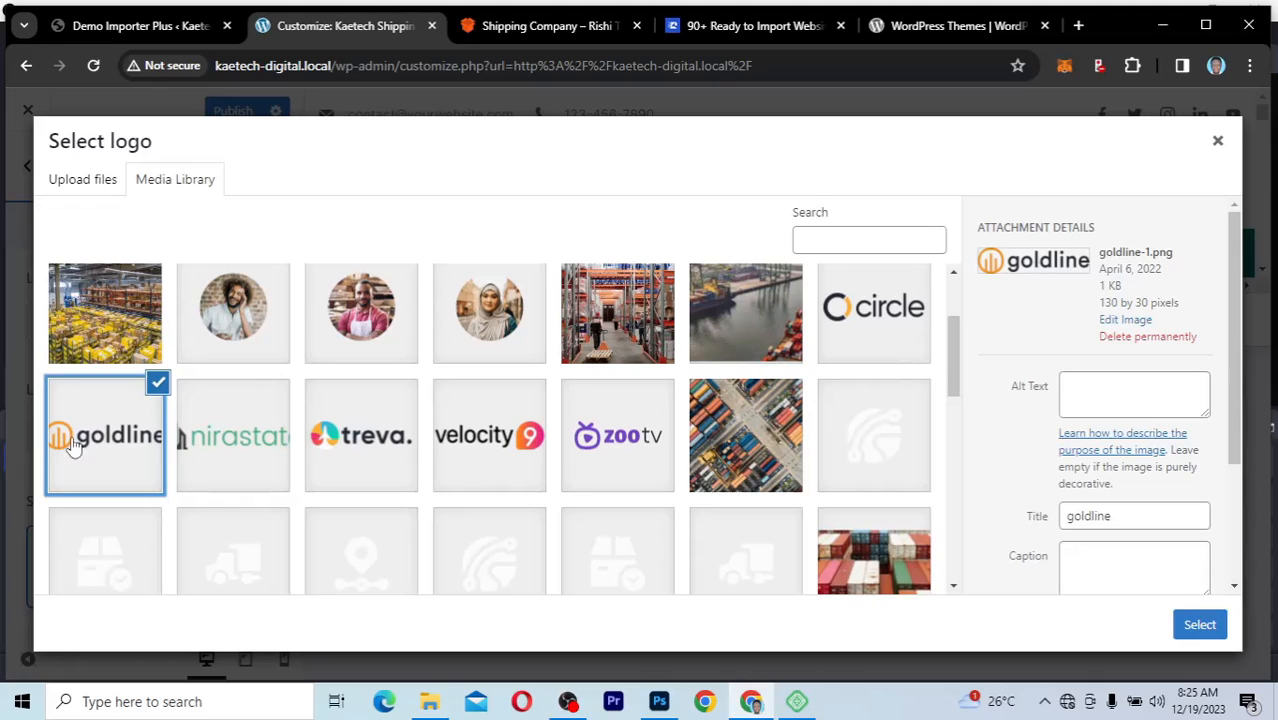
pyautogui.click(1205, 626)
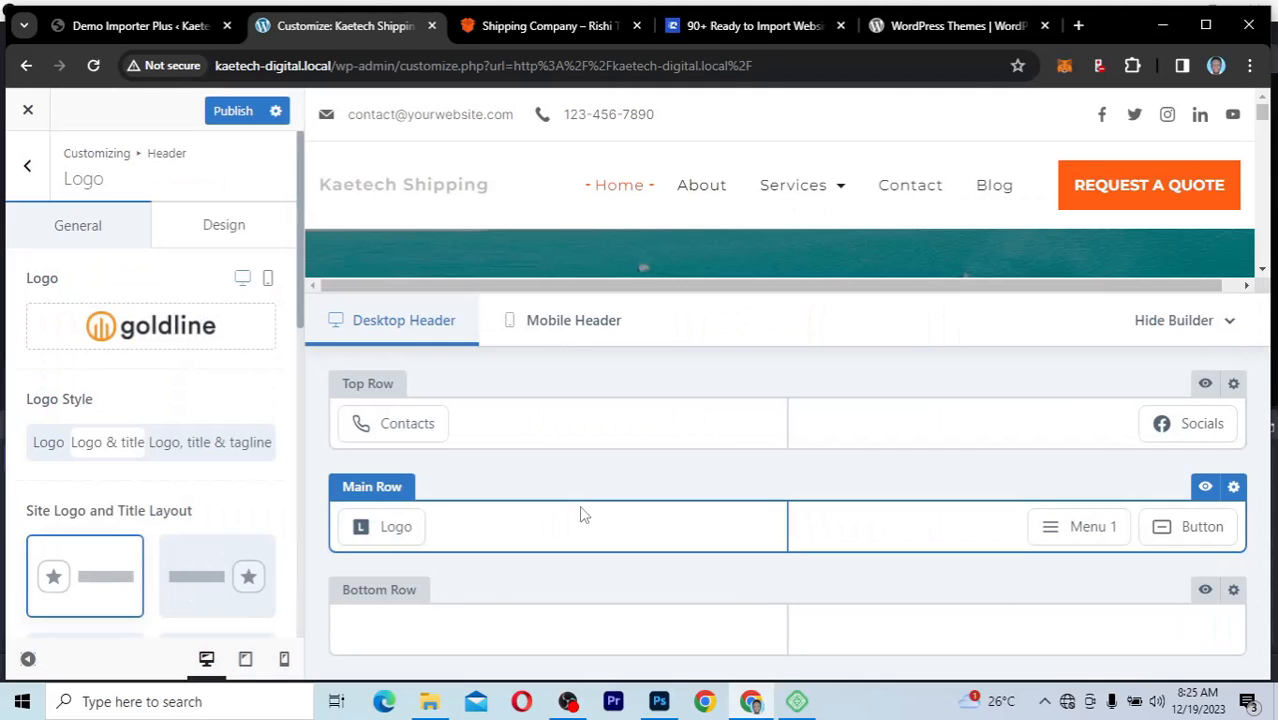
# Step: Set the logo style to "Logo" only and publish the changes
pyautogui.click(47, 446)
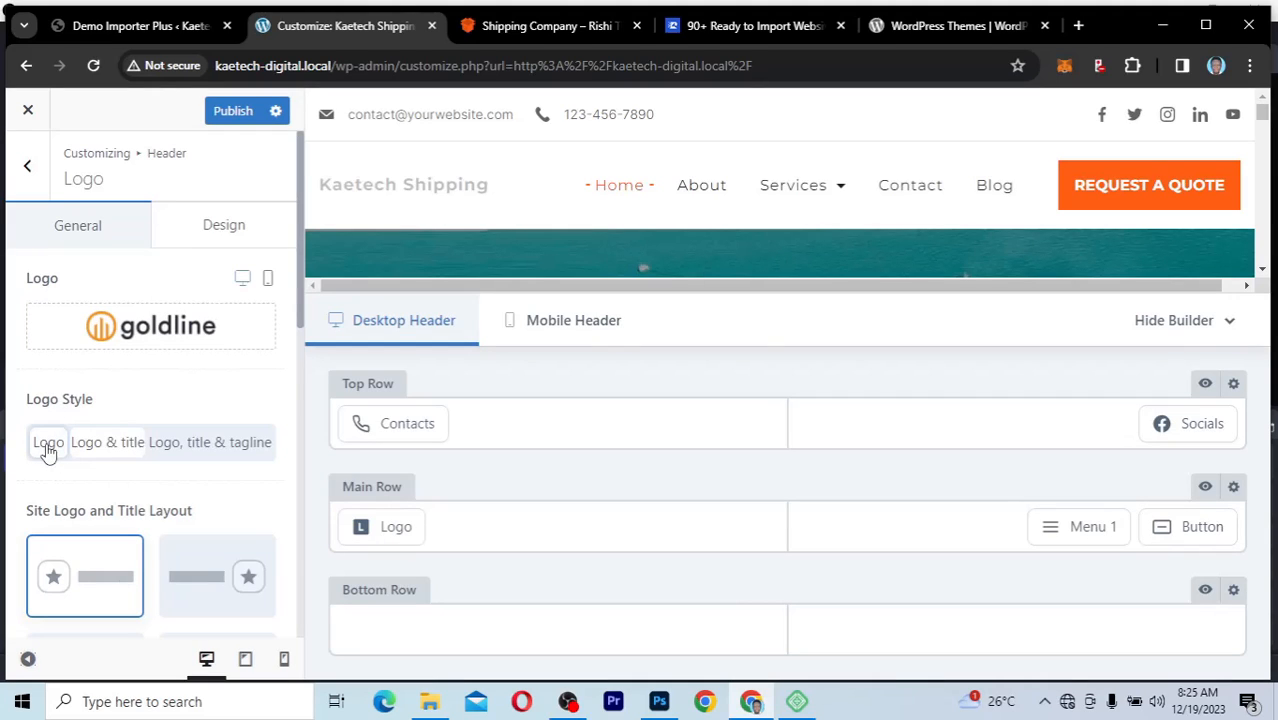
pyautogui.click(47, 446)
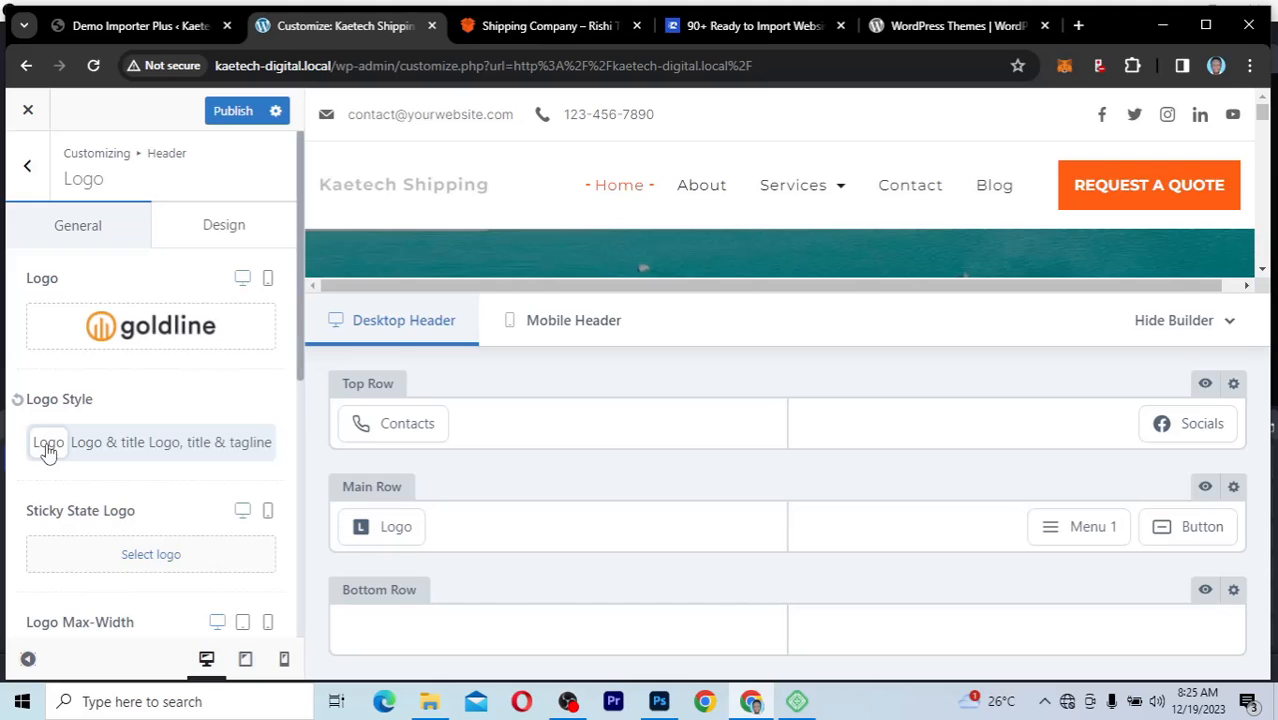
pyautogui.click(237, 114)
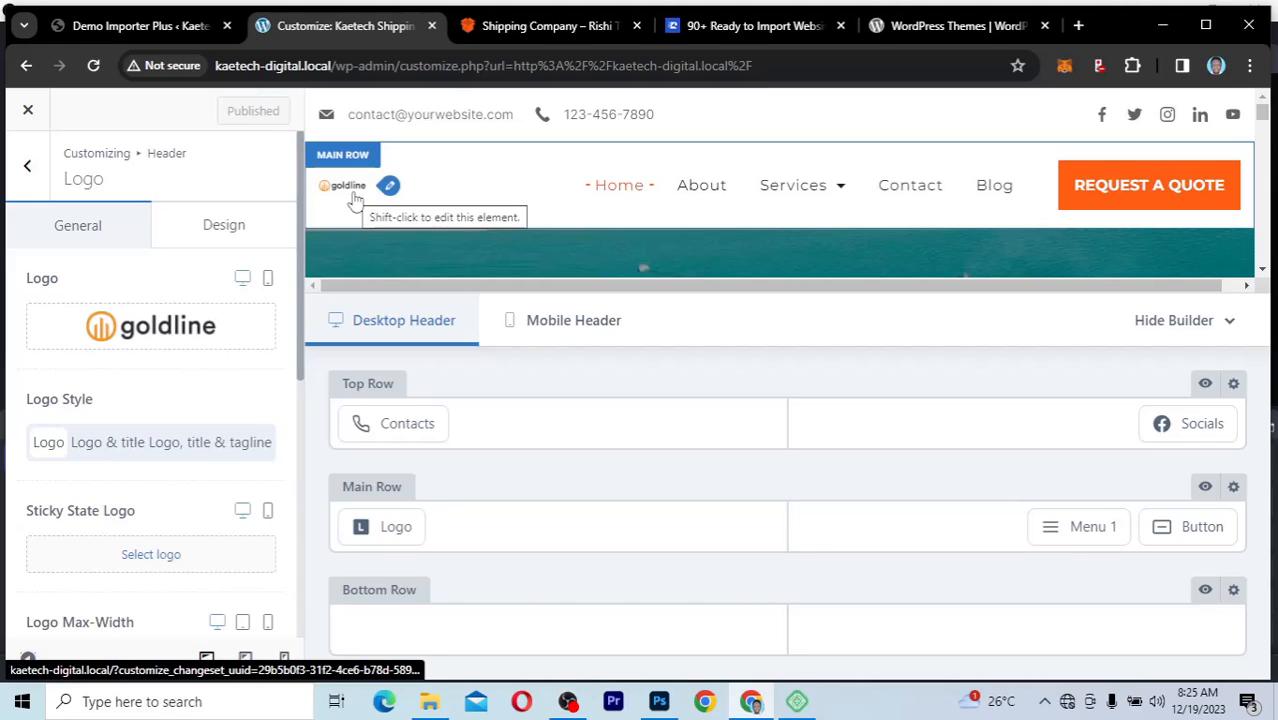
# Step: Set the Logo Max-Width to 250 px and publish the change
pyautogui.scroll(-3, 153, 471)
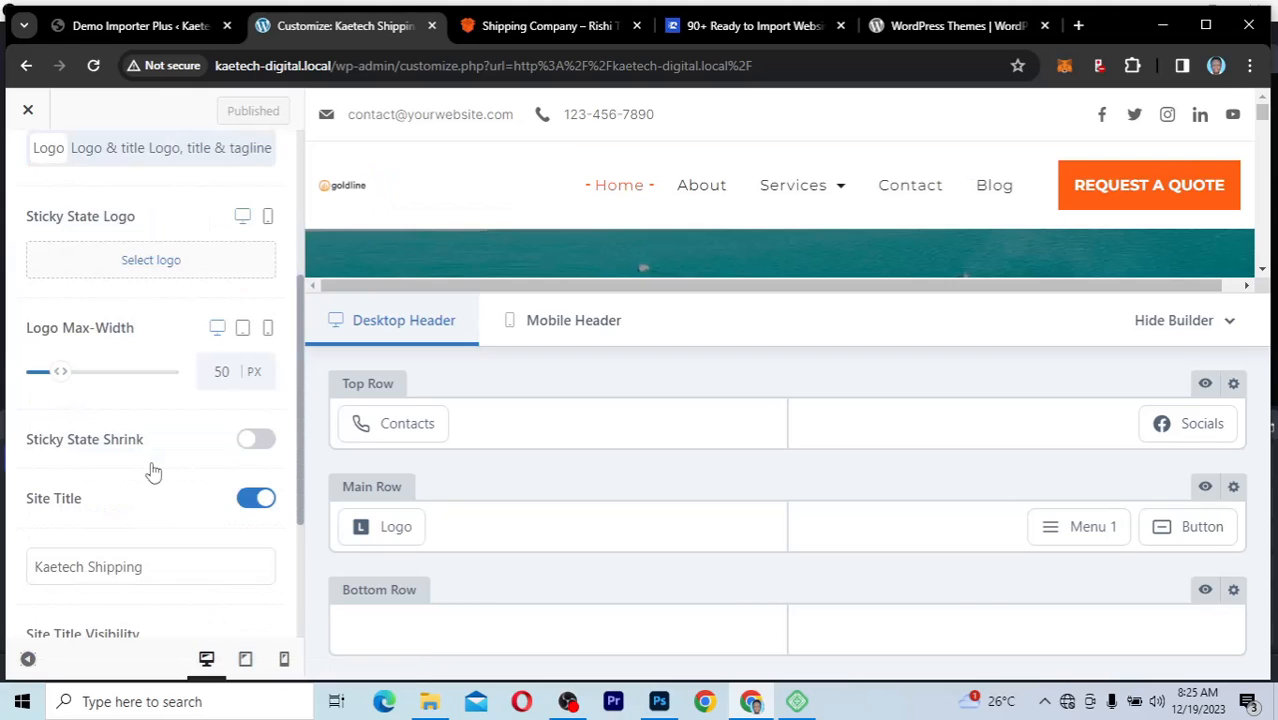
pyautogui.scroll(-1, 63, 344)
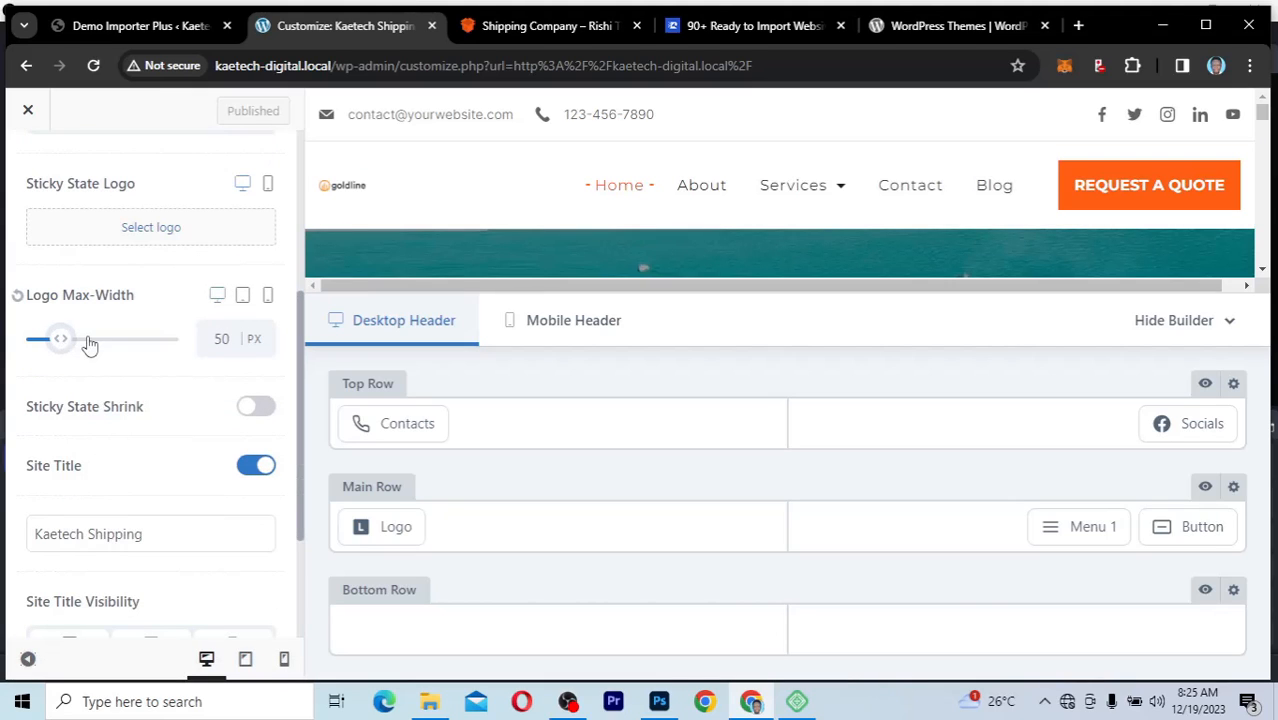
pyautogui.moveTo(90, 345); pyautogui.dragTo(117, 346)
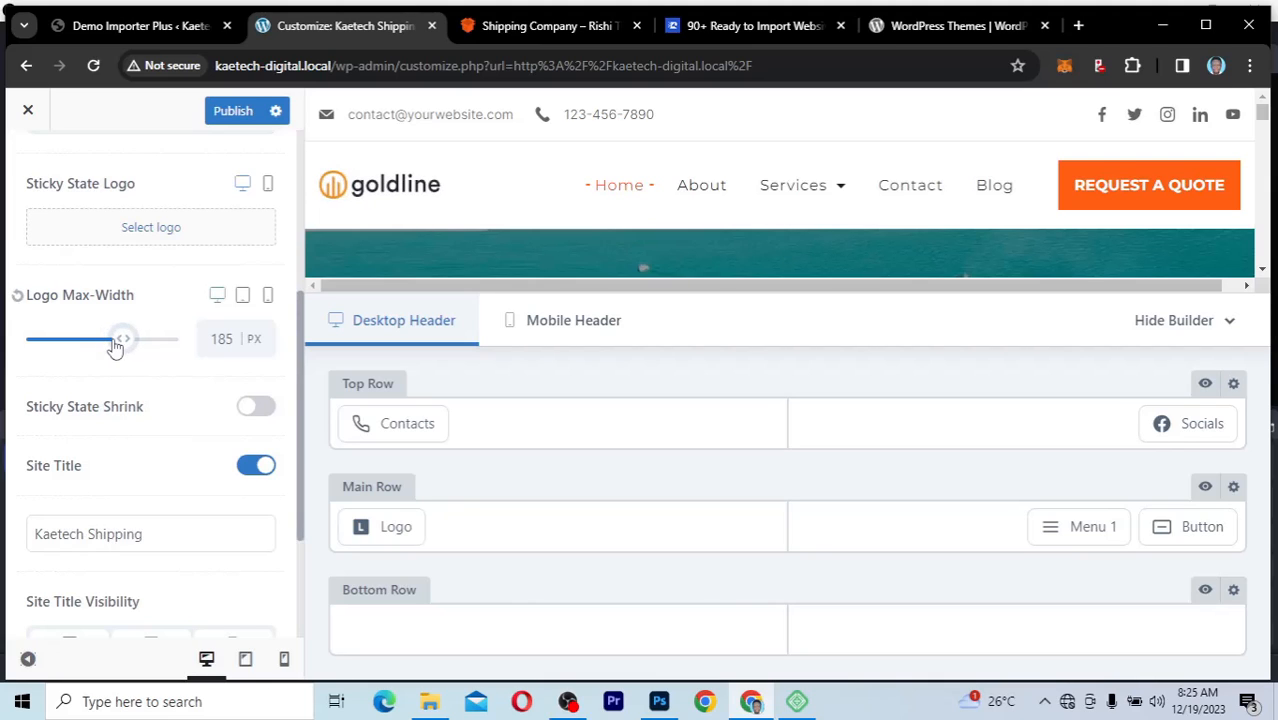
pyautogui.doubleClick(206, 336)
pyautogui.write('200')
pyautogui.press('BackSpace')
pyautogui.write('5')
pyautogui.click(233, 111)
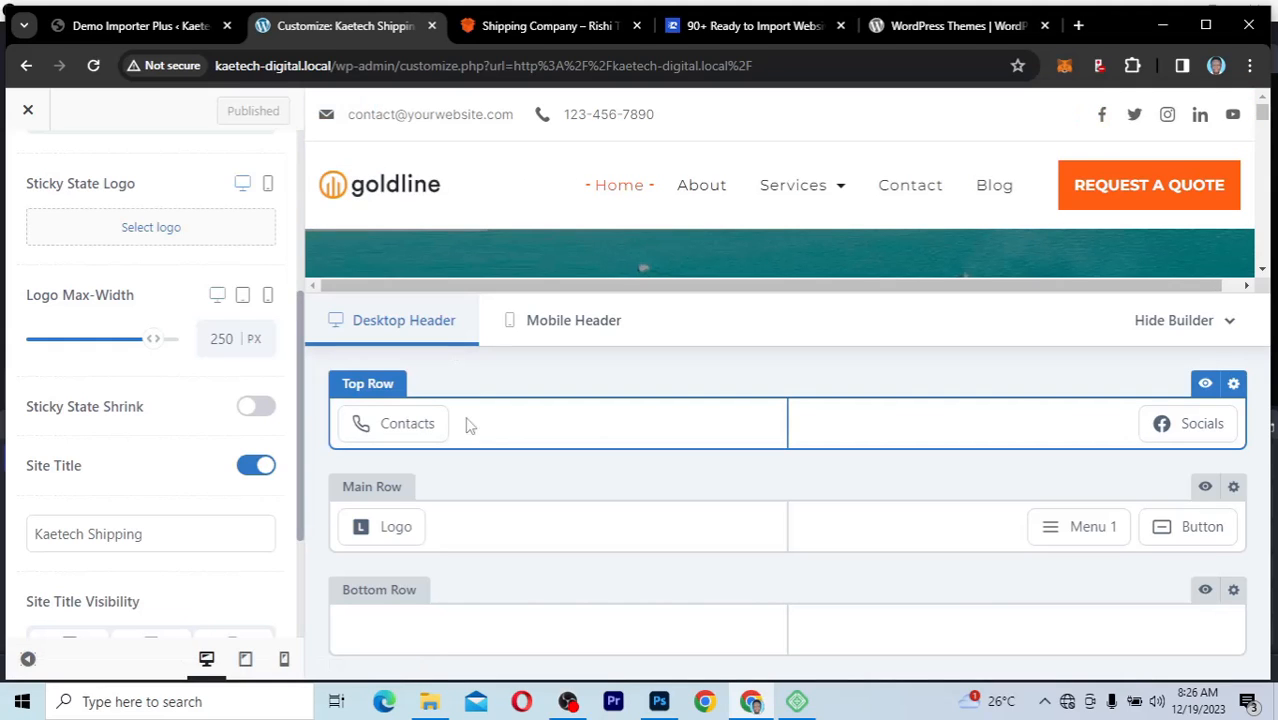
# Step: Open the header's Contacts element and replace the Email item's content with the company's email address
pyautogui.moveTo(383, 395)
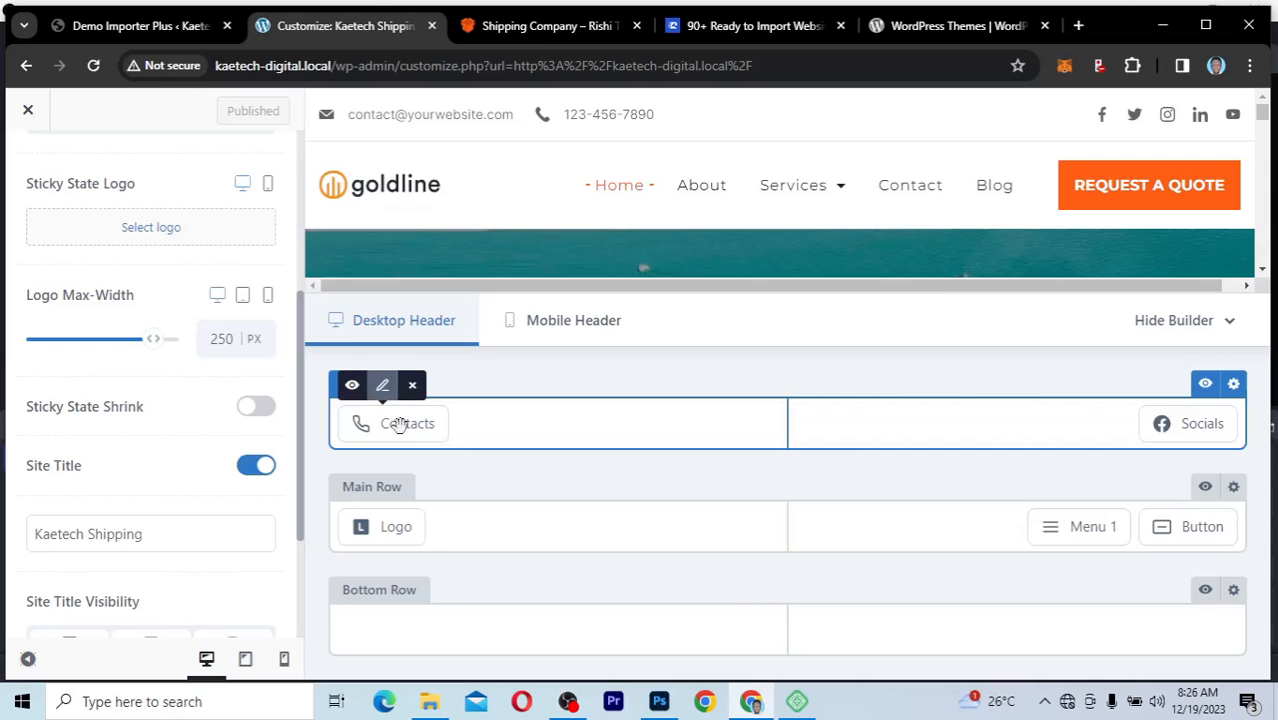
pyautogui.click(384, 392)
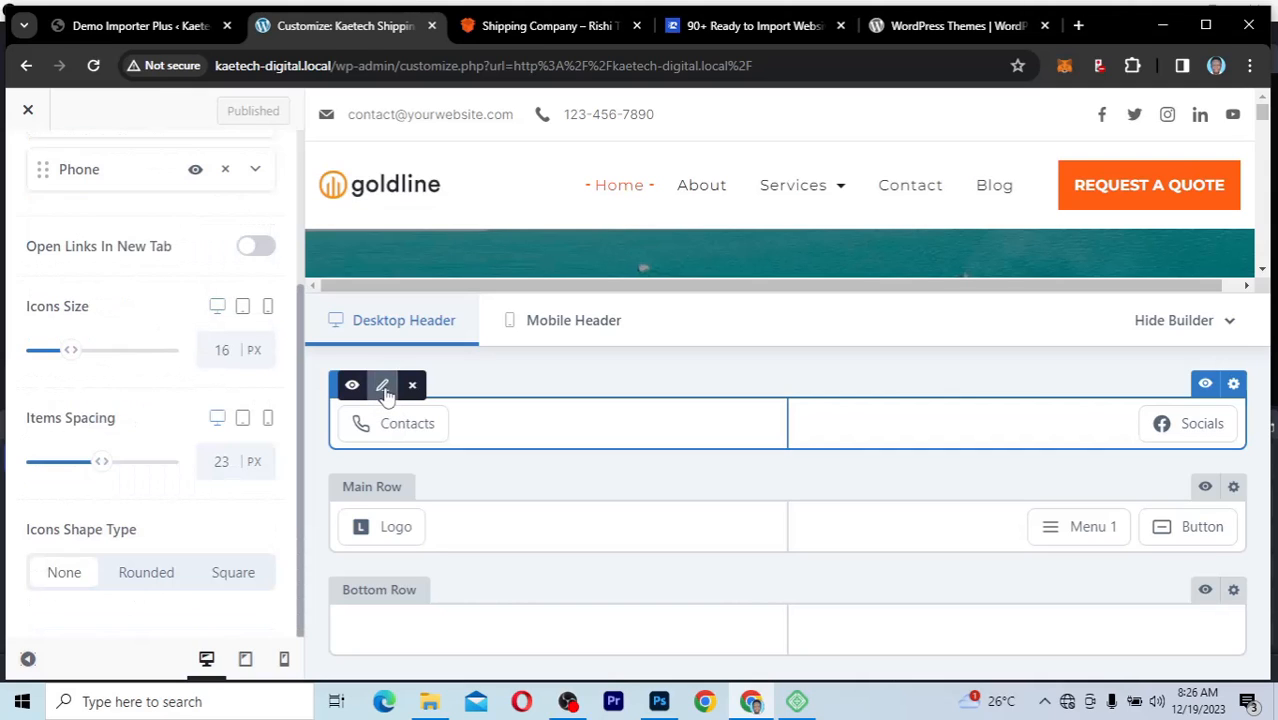
pyautogui.scroll(3, 74, 305)
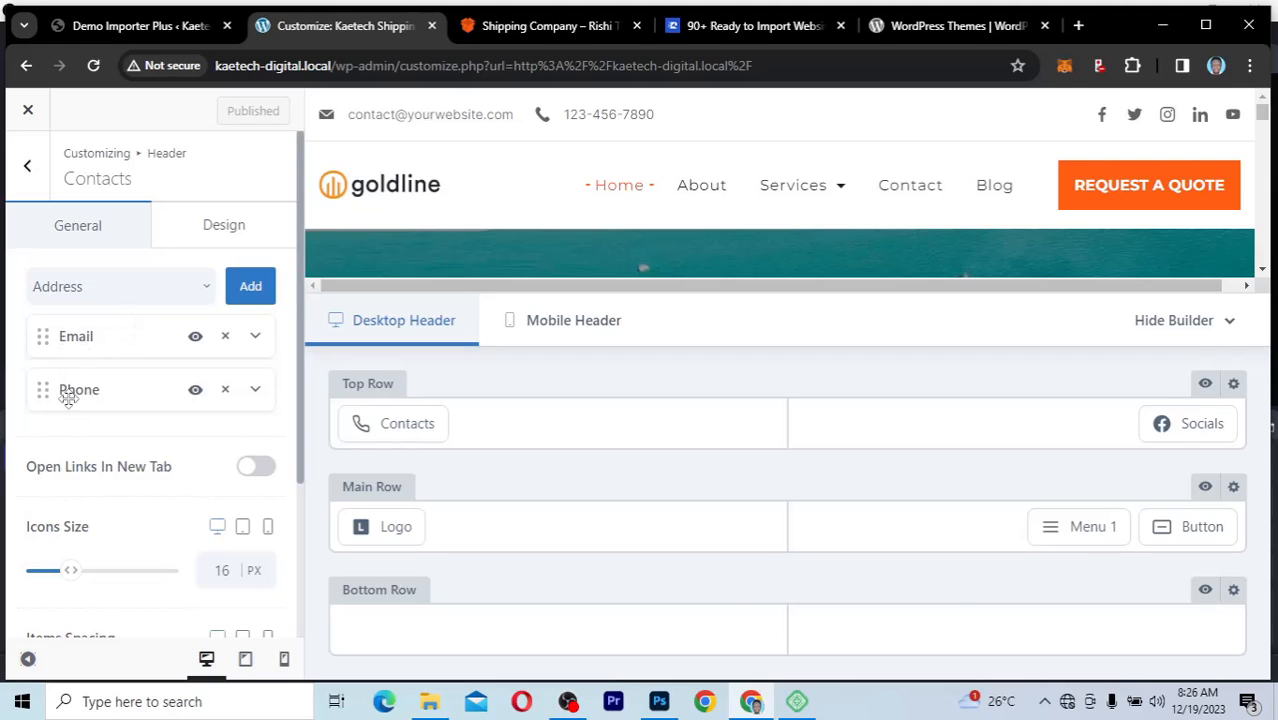
pyautogui.click(255, 340)
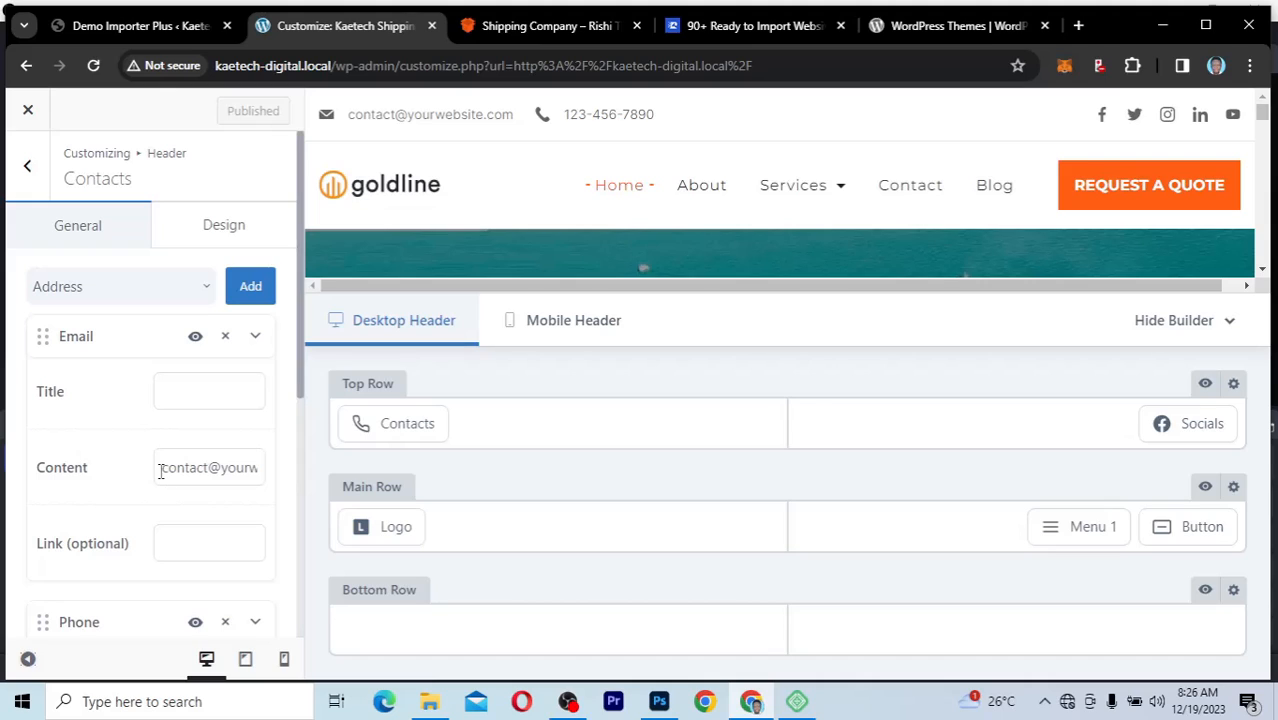
pyautogui.moveTo(160, 470); pyautogui.dragTo(268, 490)
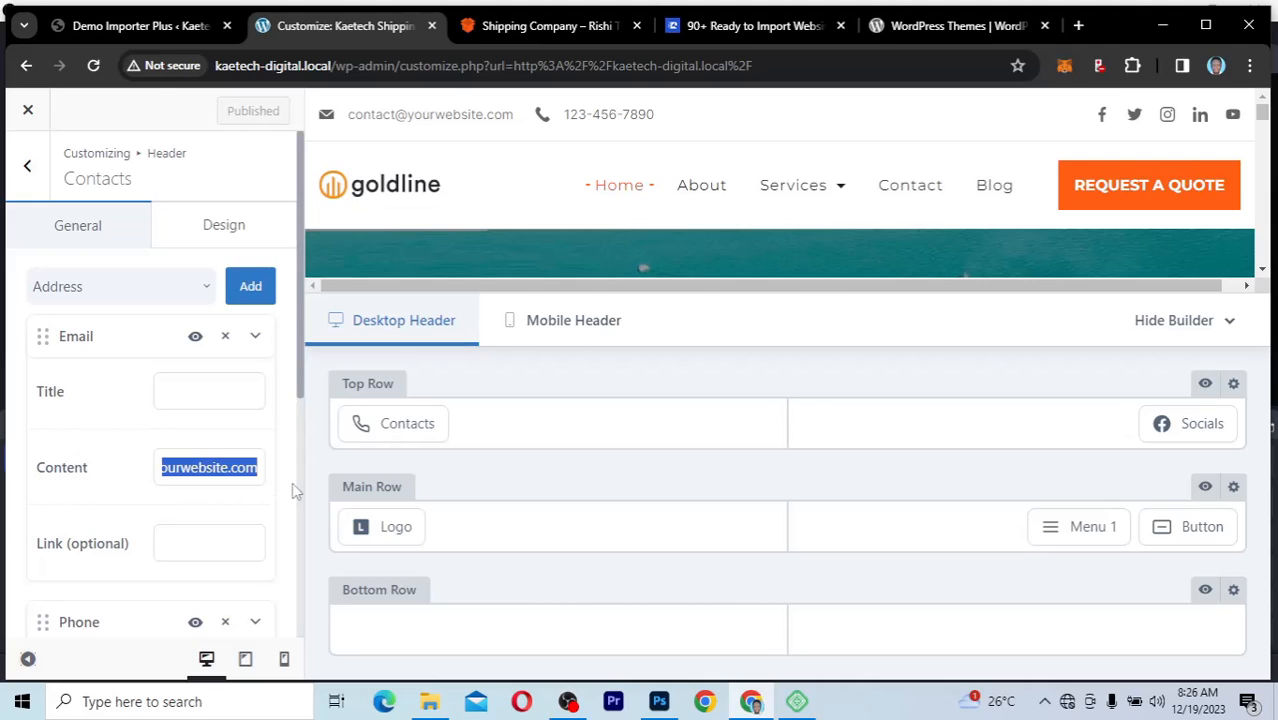
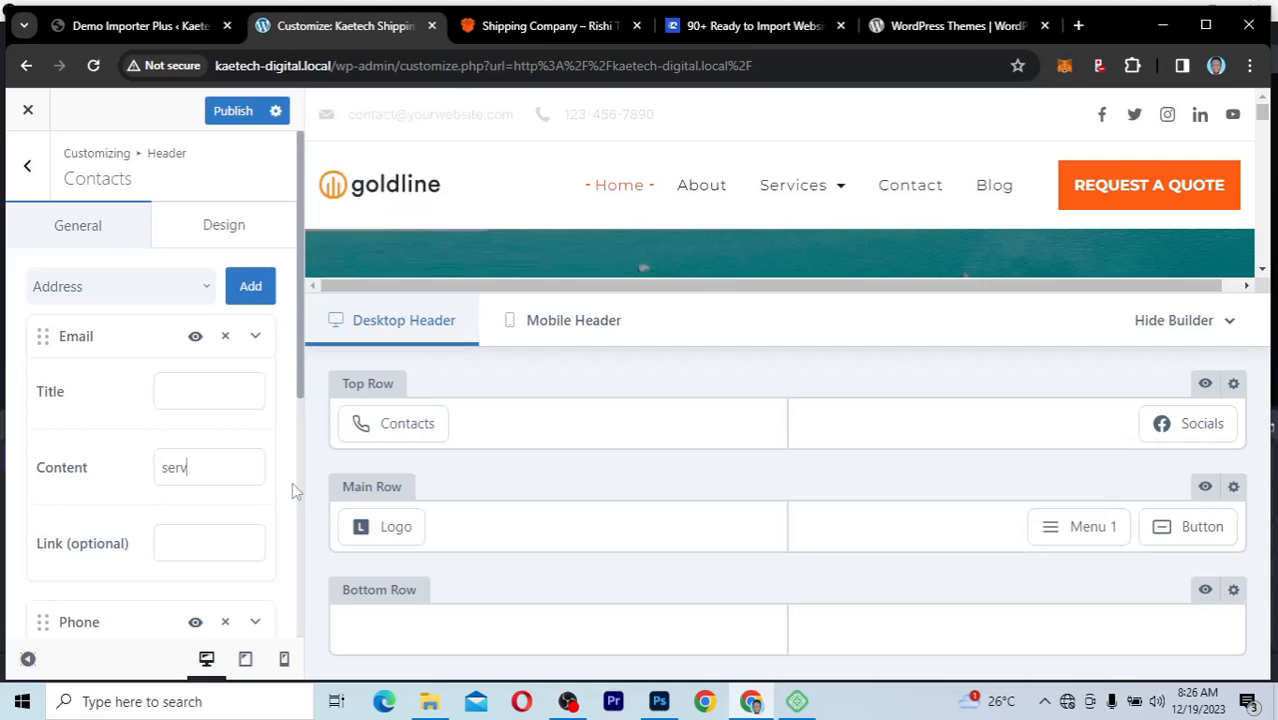
pyautogui.click(255, 341)
pyautogui.click(255, 341)
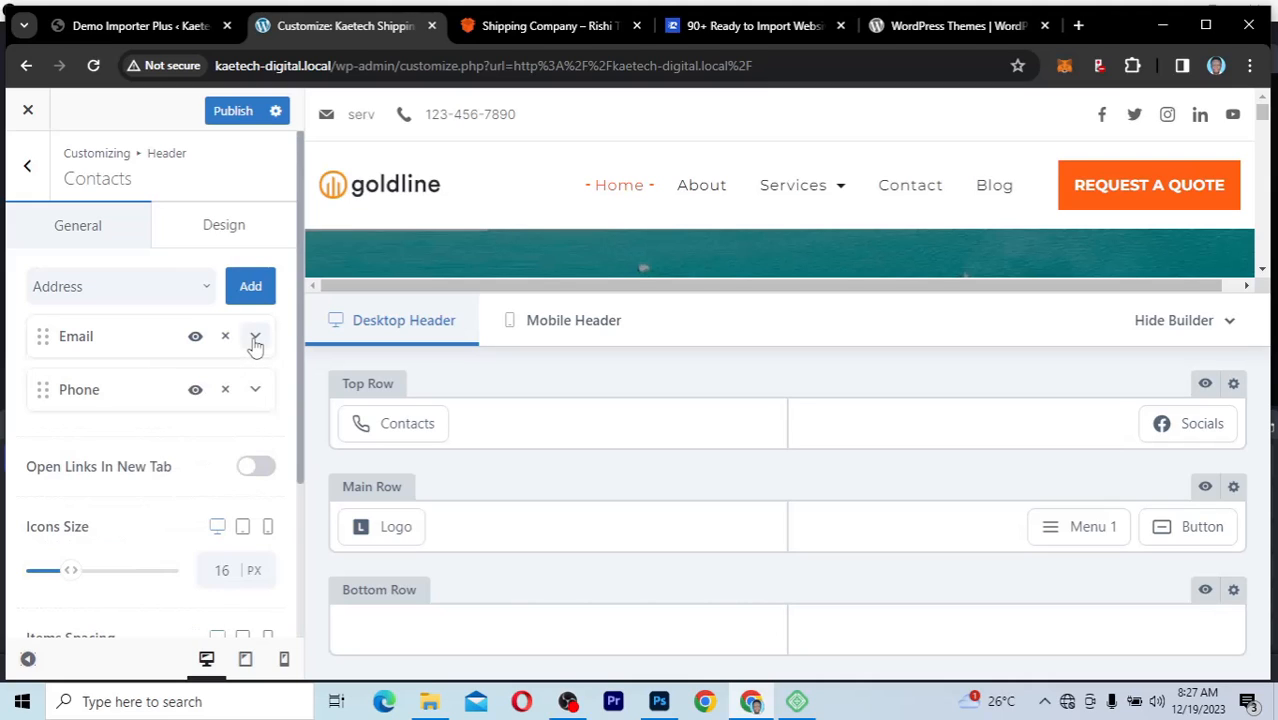
# Step: Replace the Phone item's content in the header's Contacts element with the company's phone number
pyautogui.click(255, 389)
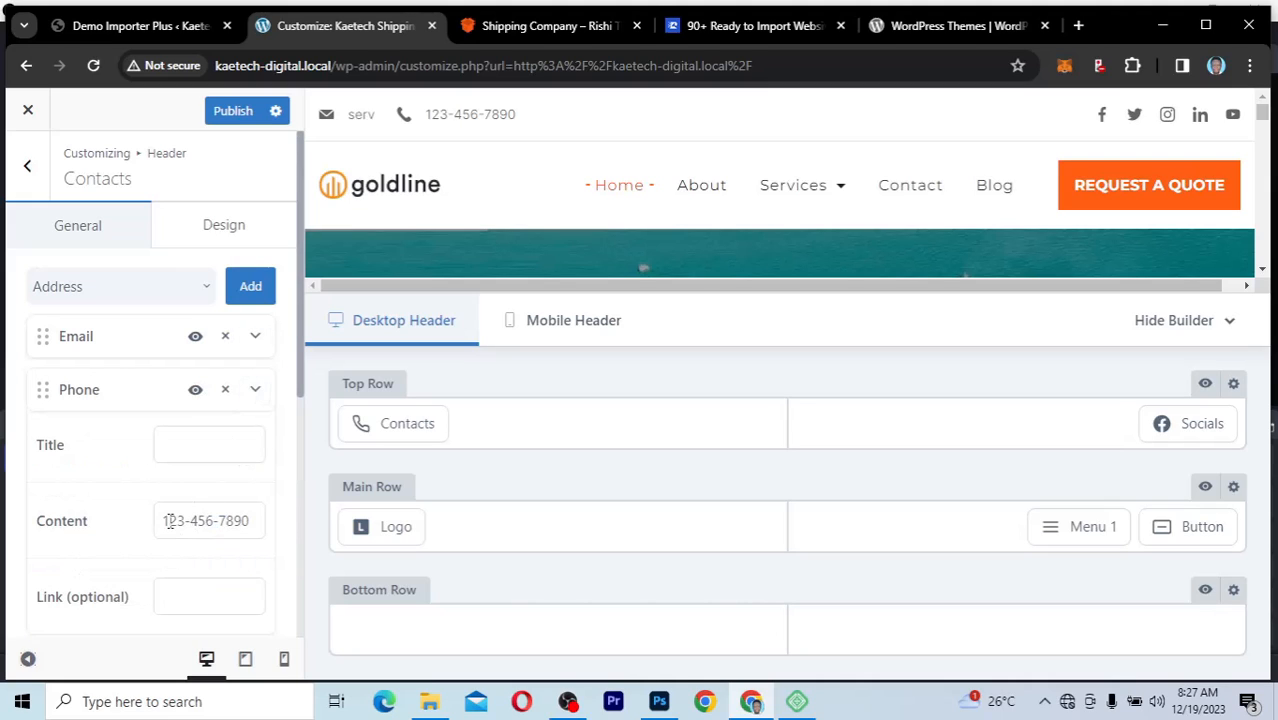
pyautogui.moveTo(163, 520); pyautogui.dragTo(270, 533)
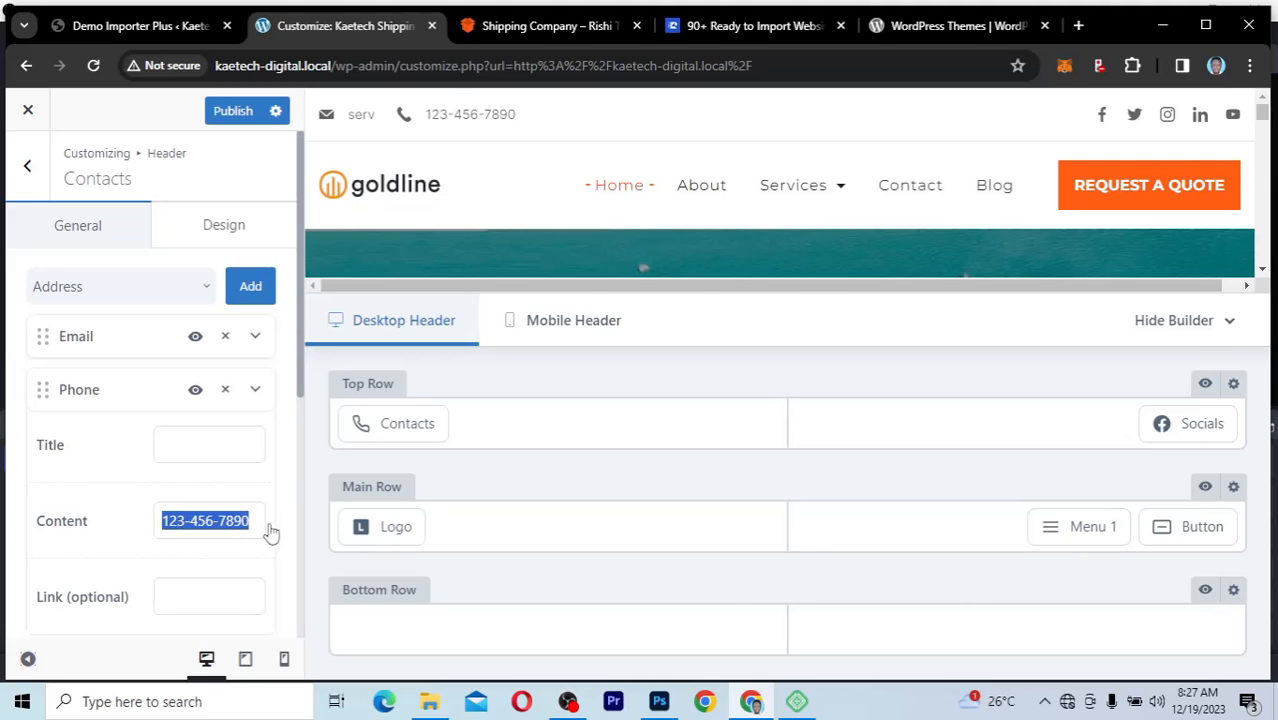
pyautogui.click(257, 392)
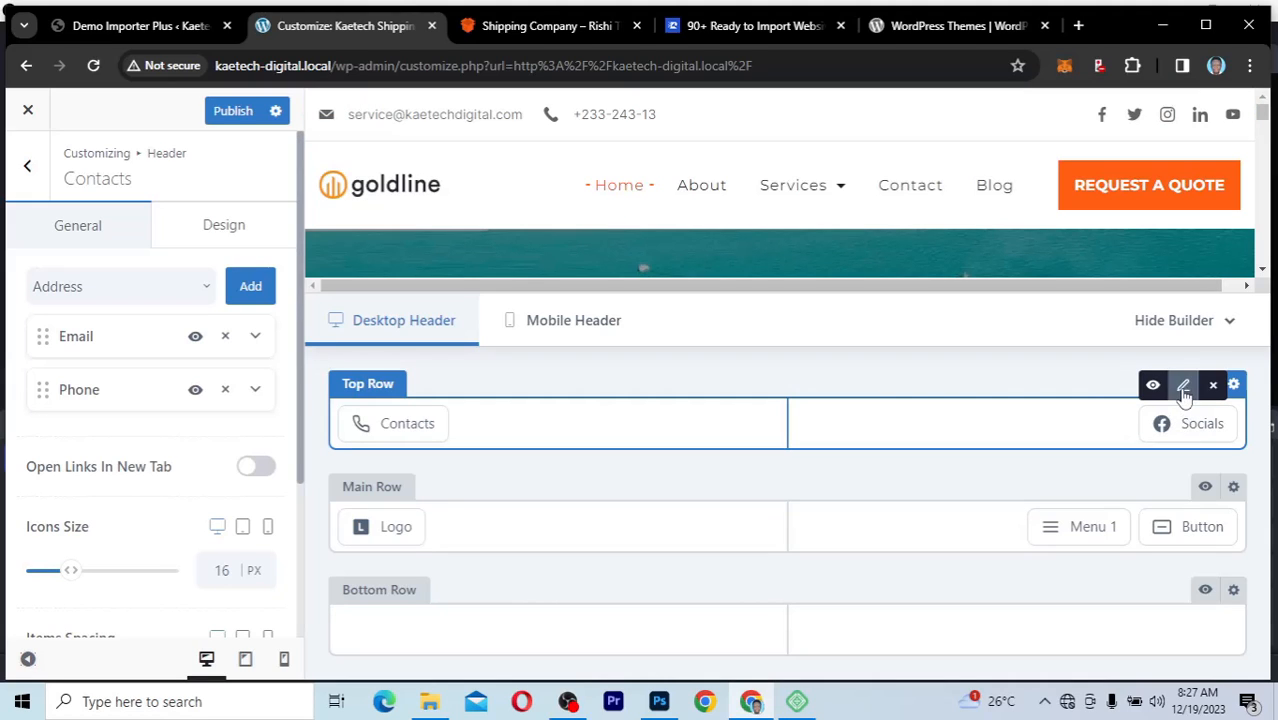
# Step: Open the header's Socials element and review its social networks, profile link note and icon settings
pyautogui.click(1183, 389)
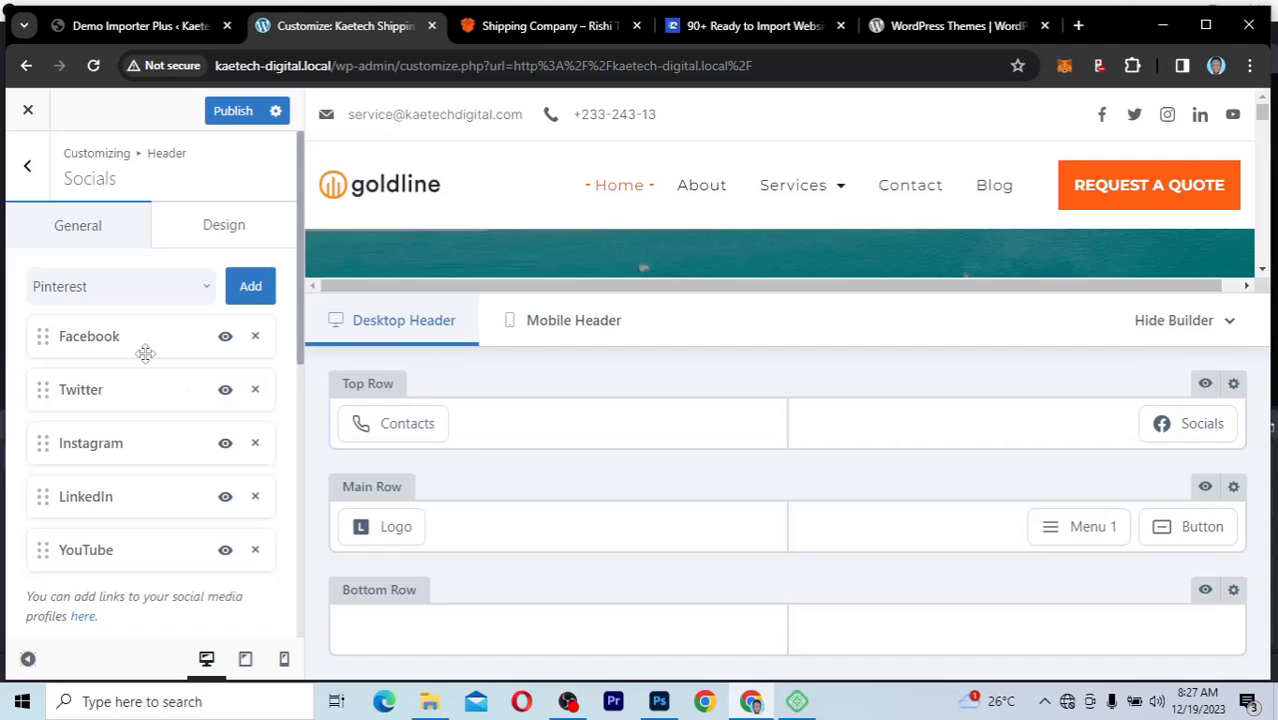
pyautogui.scroll(-2, 117, 430)
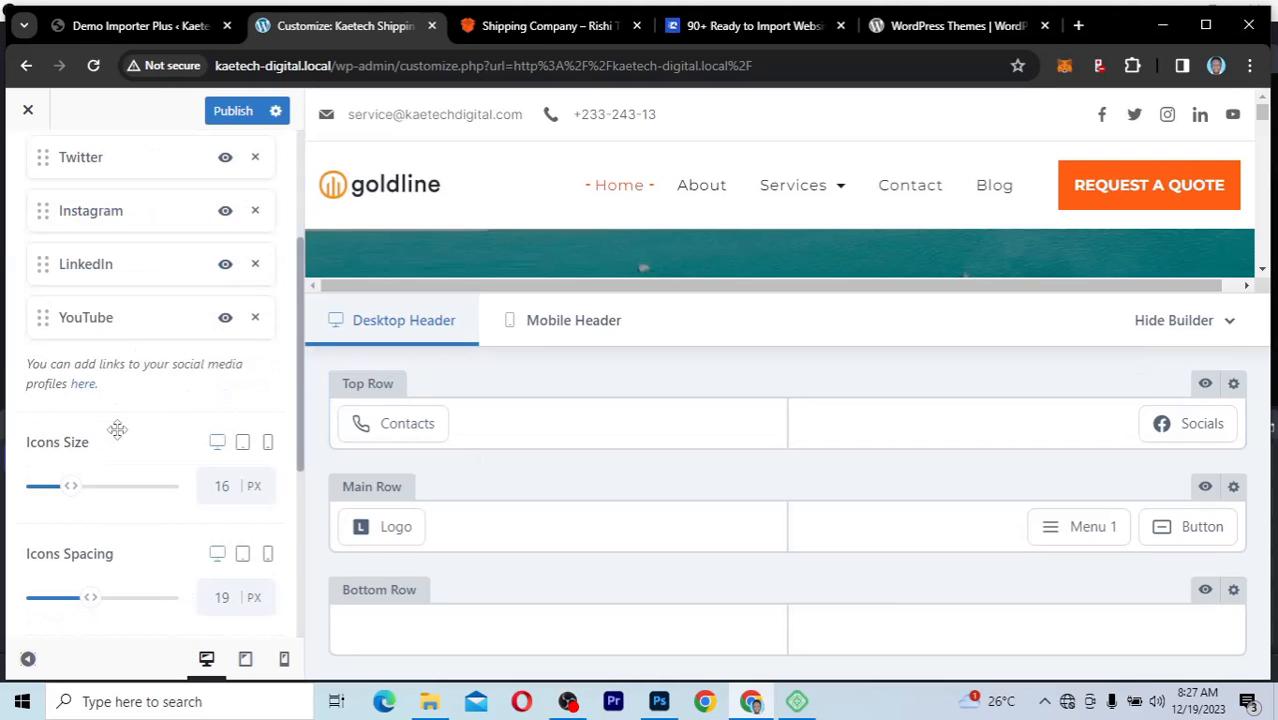
pyautogui.scroll(1, 119, 440)
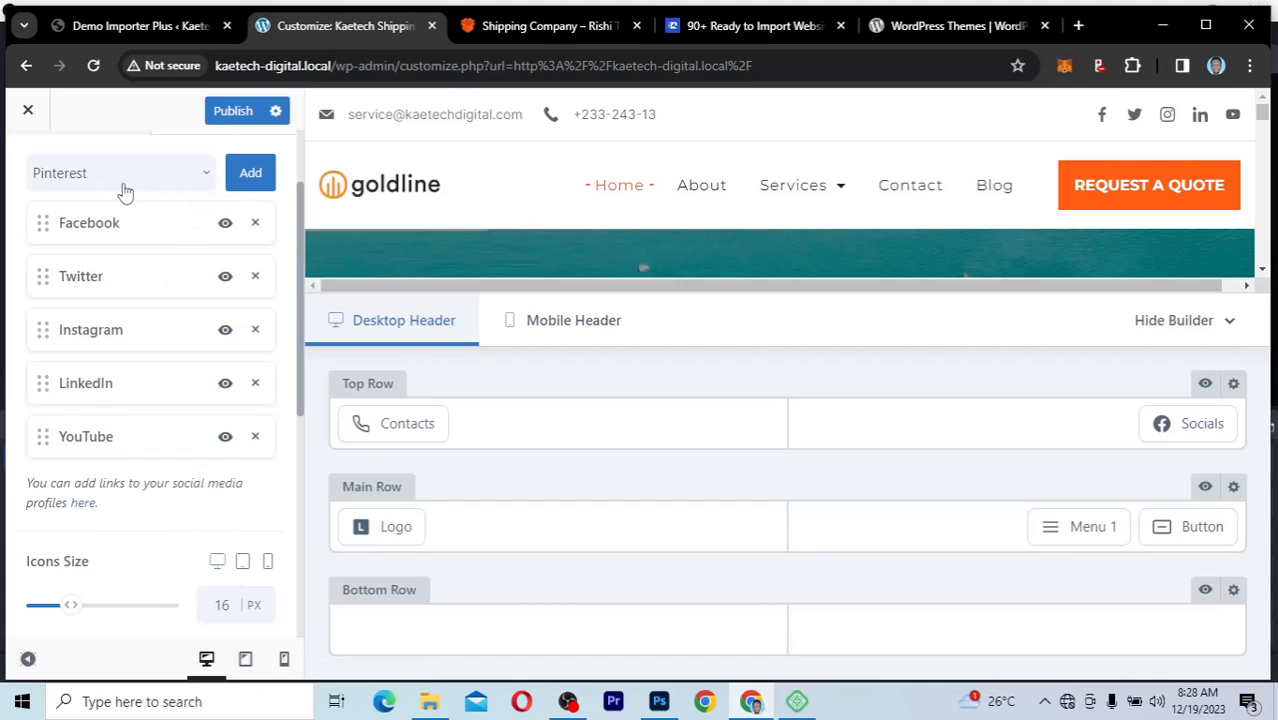
# Step: Add Pinterest to the header's social networks and look through the other networks available to add
pyautogui.click(250, 173)
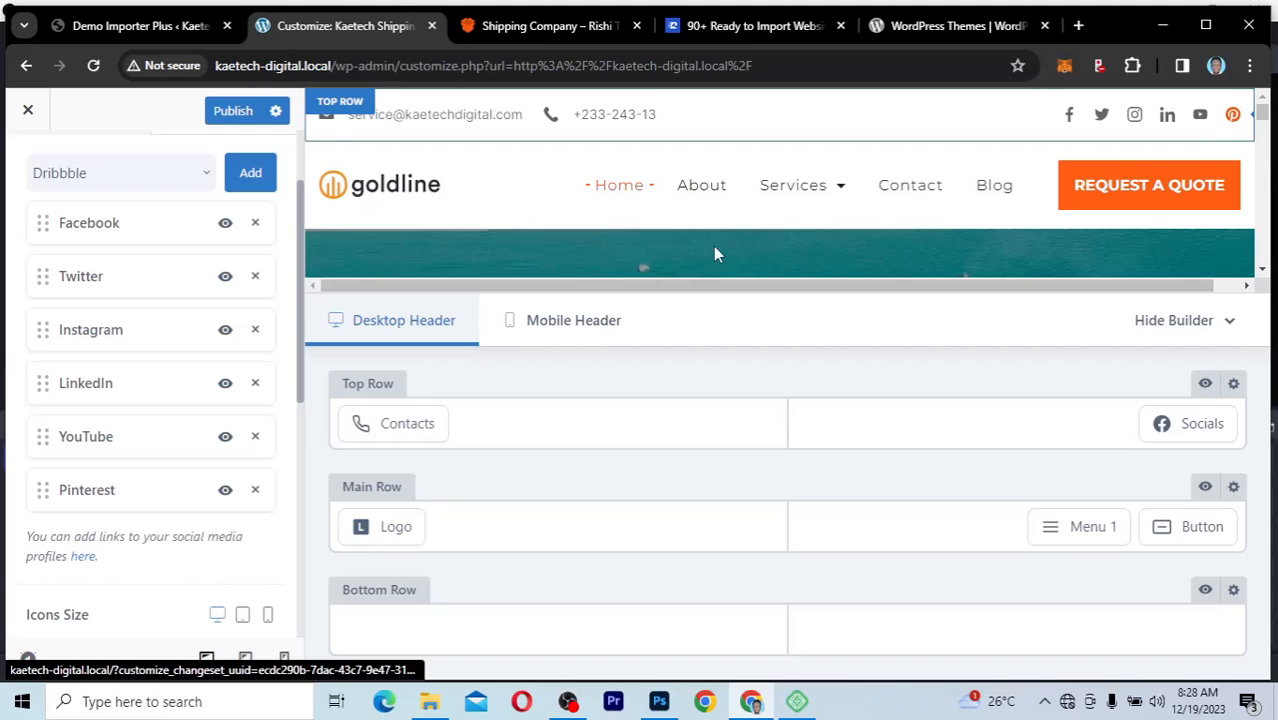
pyautogui.click(208, 175)
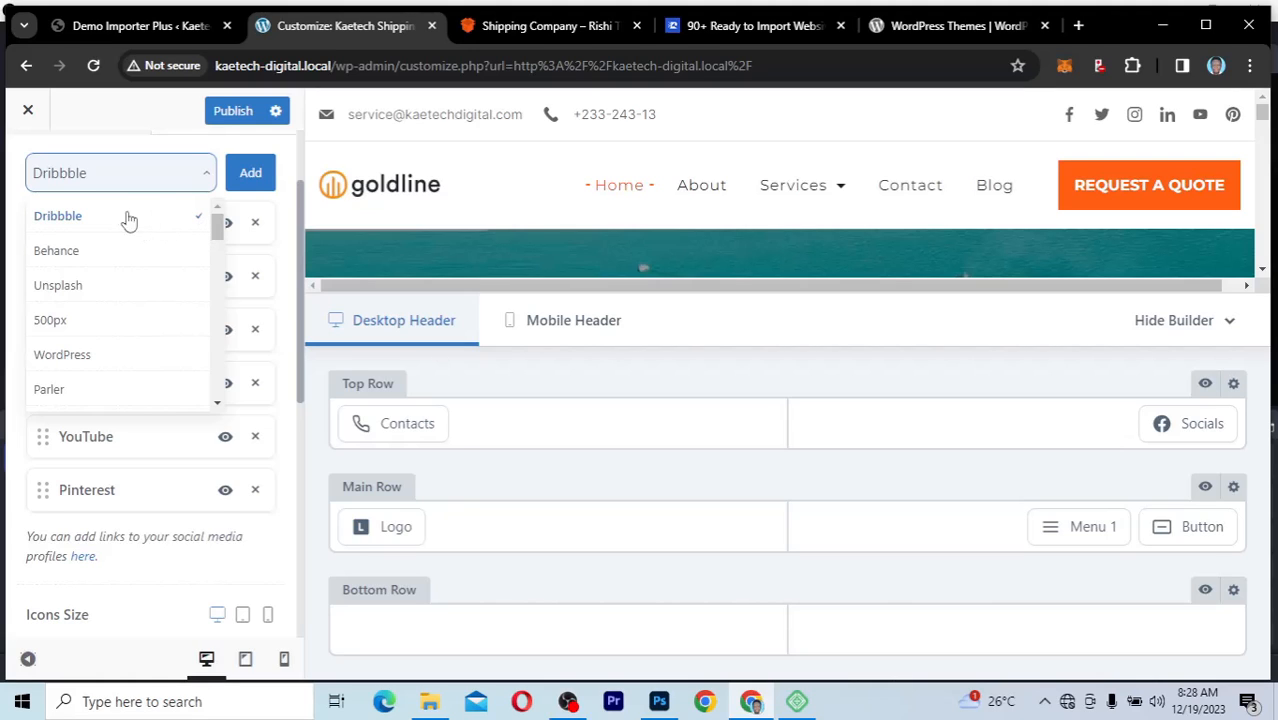
pyautogui.moveTo(219, 232); pyautogui.dragTo(196, 428)
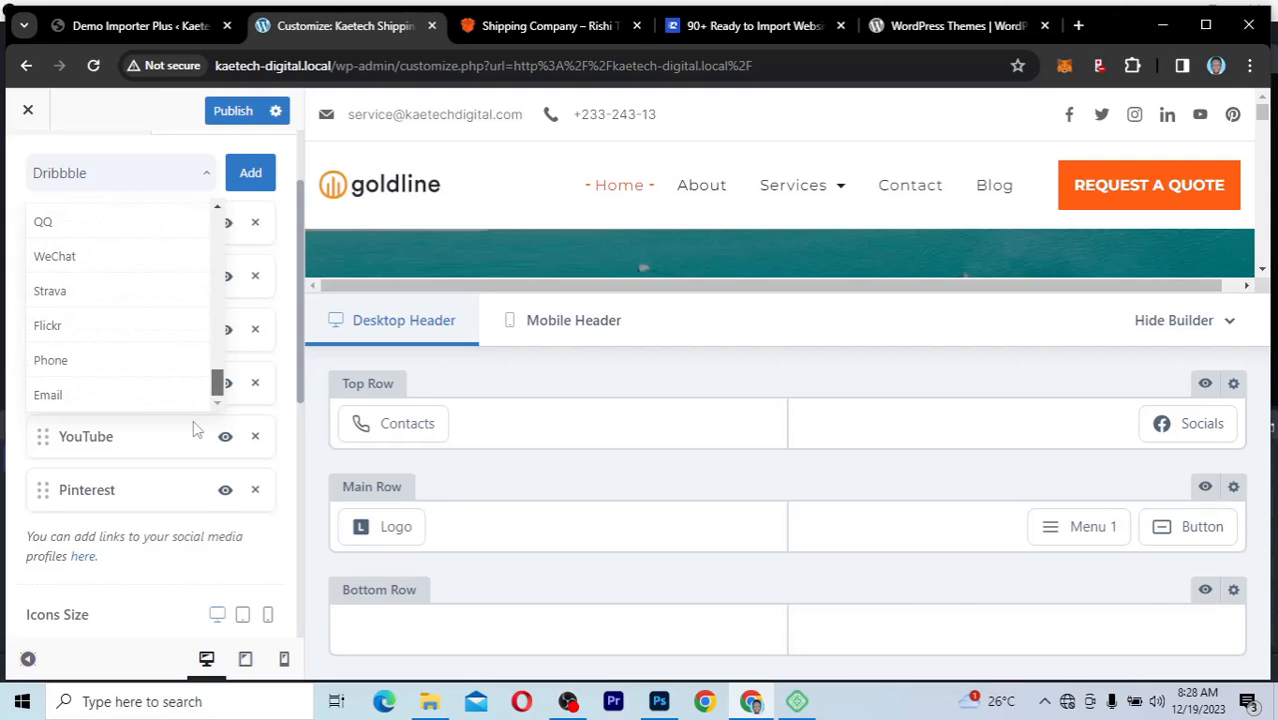
pyautogui.click(206, 176)
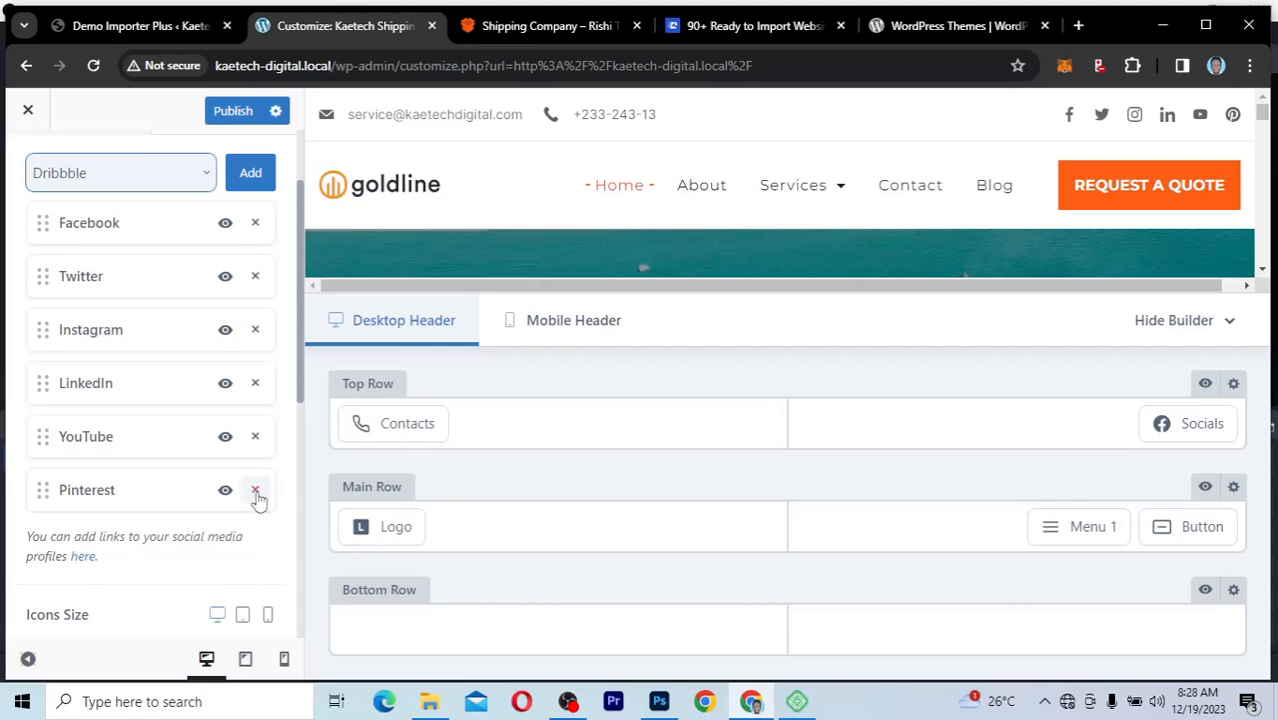
# Step: Open the Social Networks account settings and examine the profile link fields for each network
pyautogui.click(81, 558)
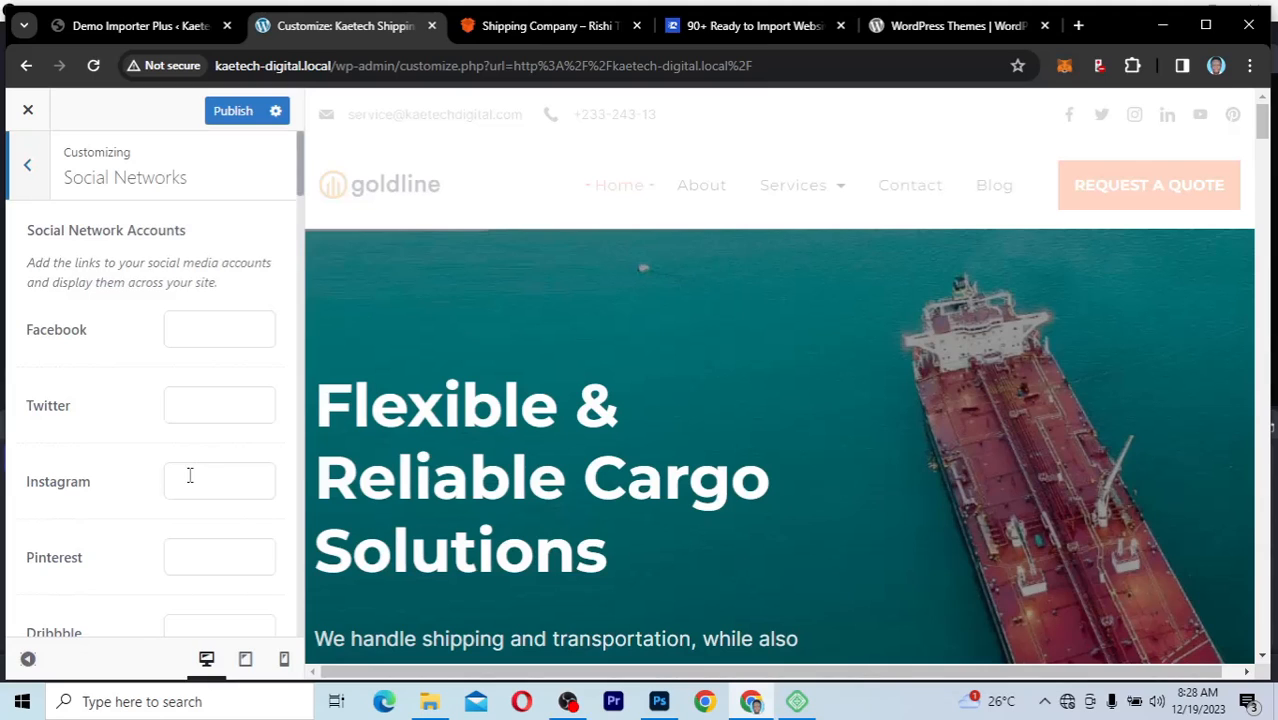
pyautogui.scroll(-5, 190, 476)
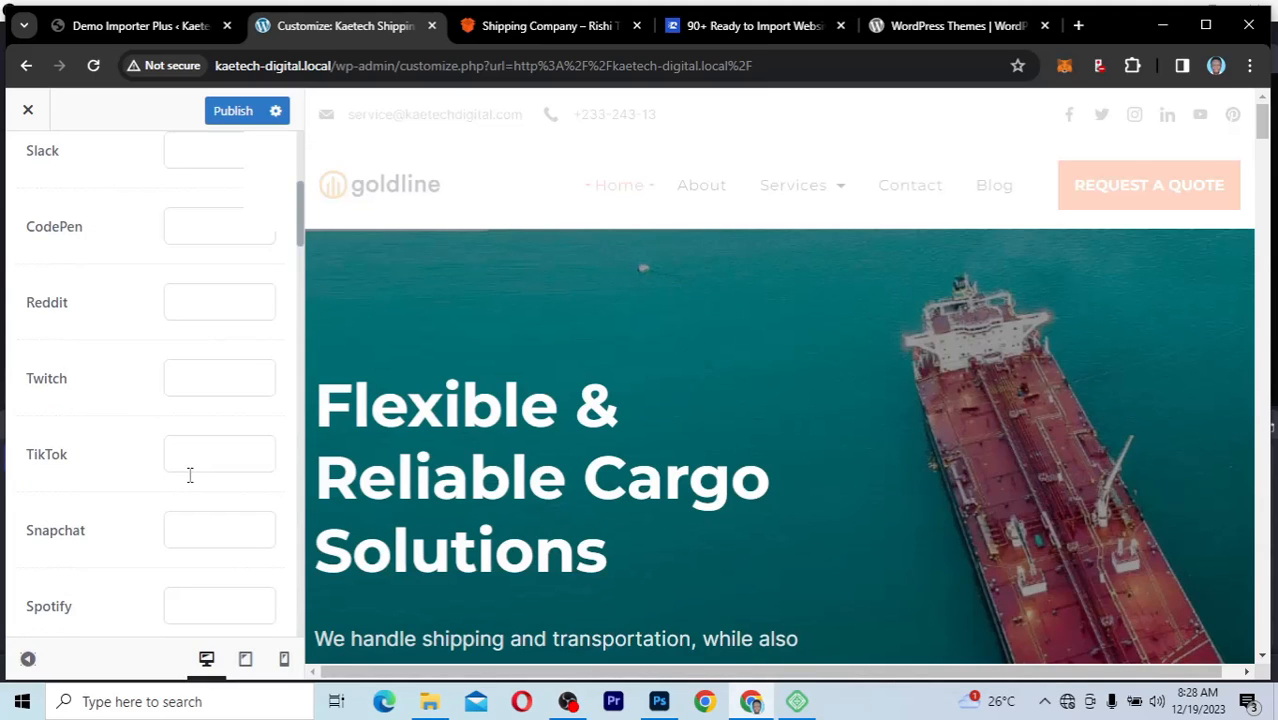
pyautogui.scroll(3, 190, 476)
pyautogui.scroll(3, 190, 476)
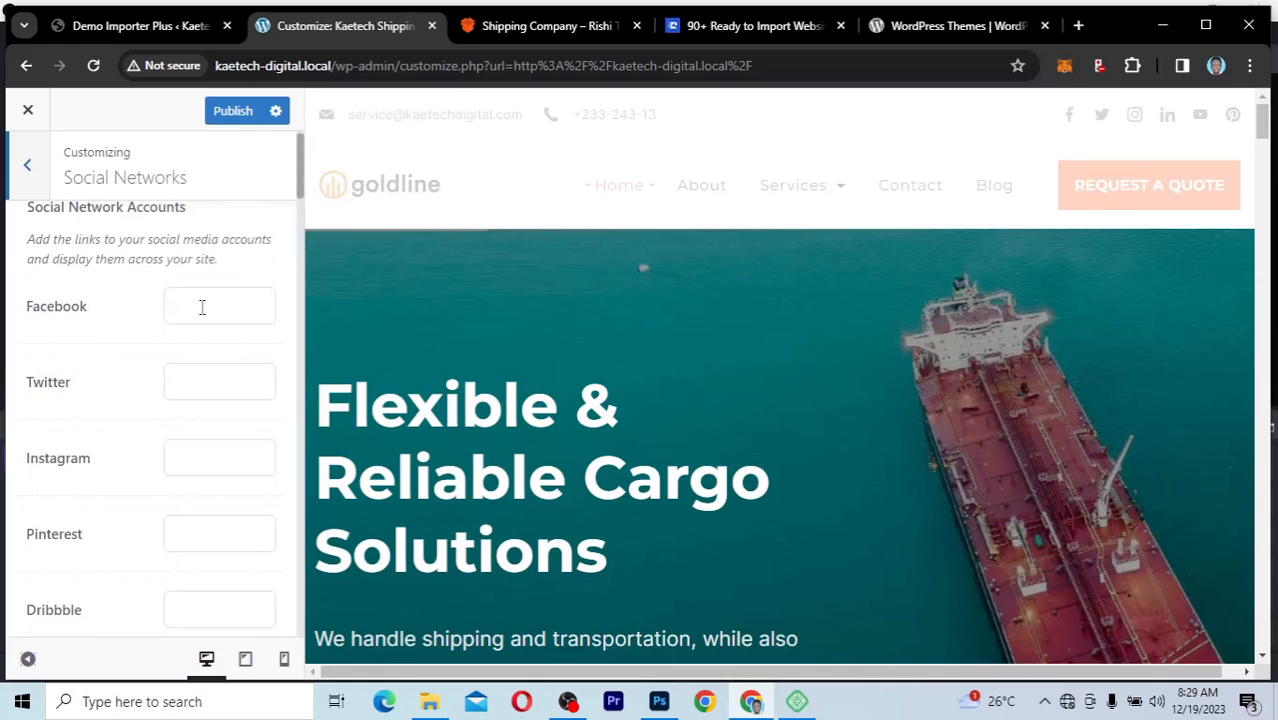
pyautogui.click(185, 458)
pyautogui.click(180, 548)
pyautogui.scroll(-3, 180, 548)
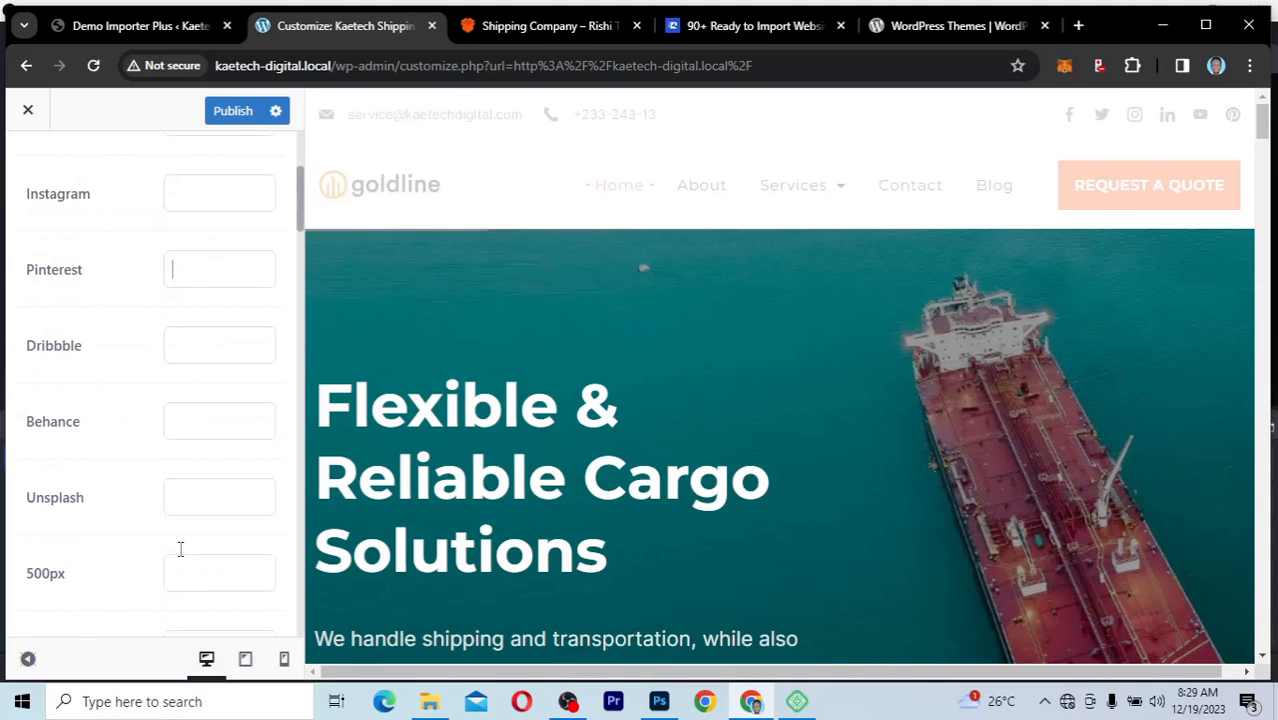
pyautogui.scroll(3, 180, 548)
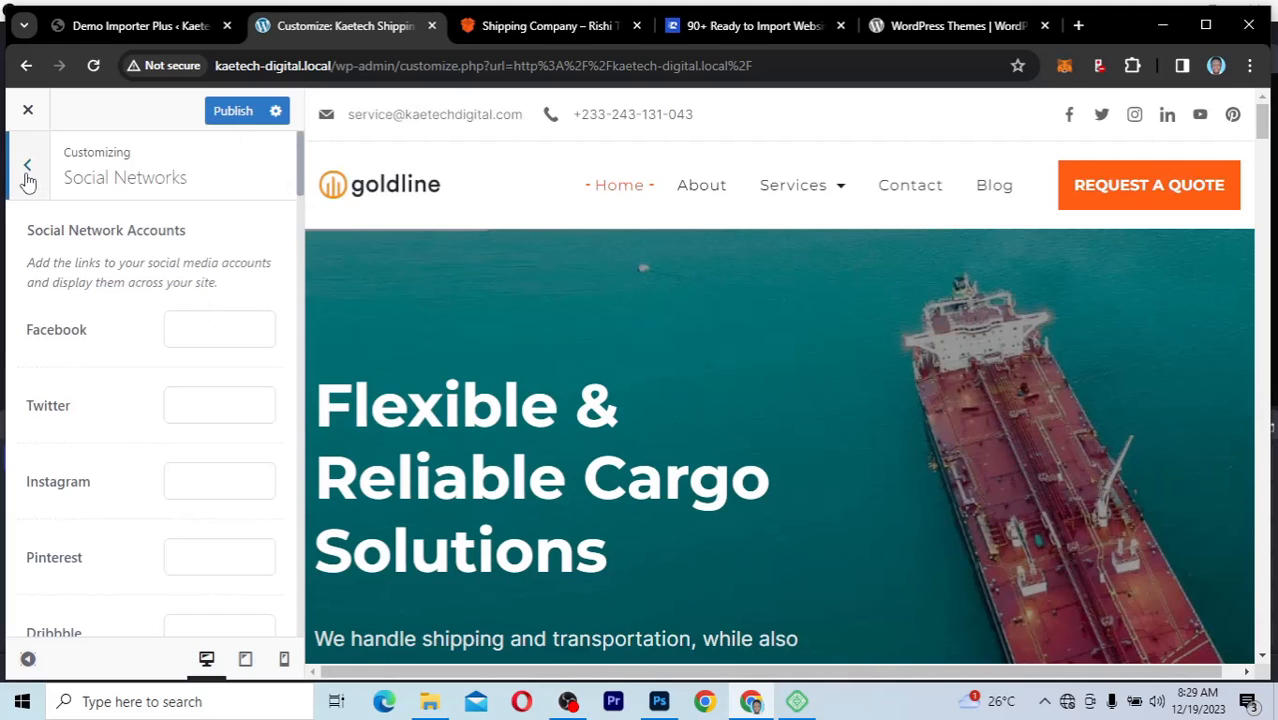
# Step: Publish the social network changes and open the header's Button element for editing
pyautogui.click(236, 112)
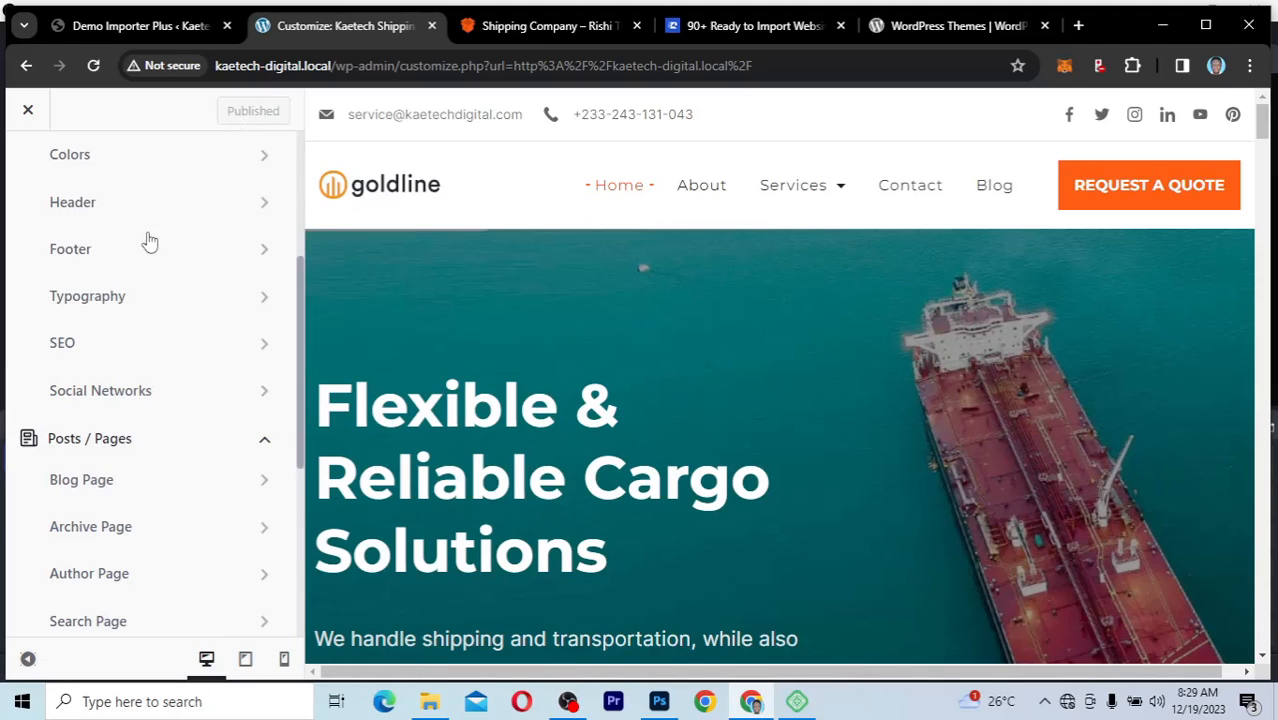
pyautogui.click(200, 222)
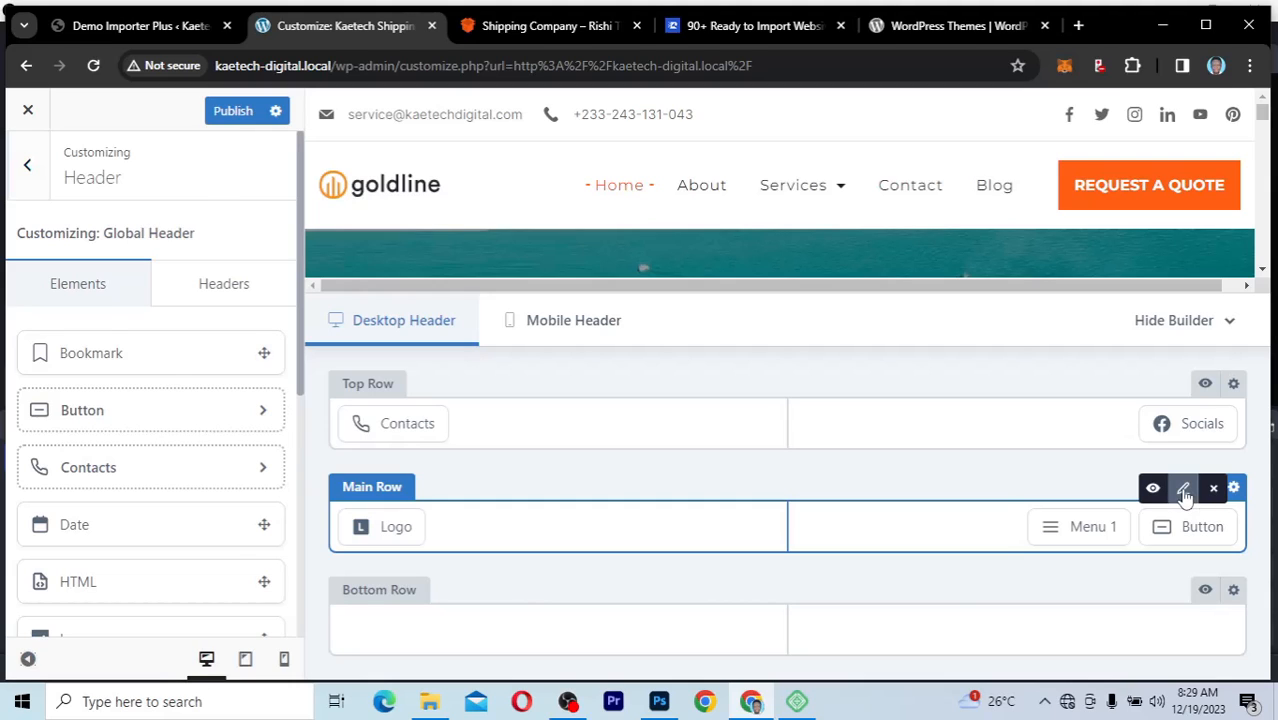
pyautogui.click(1183, 490)
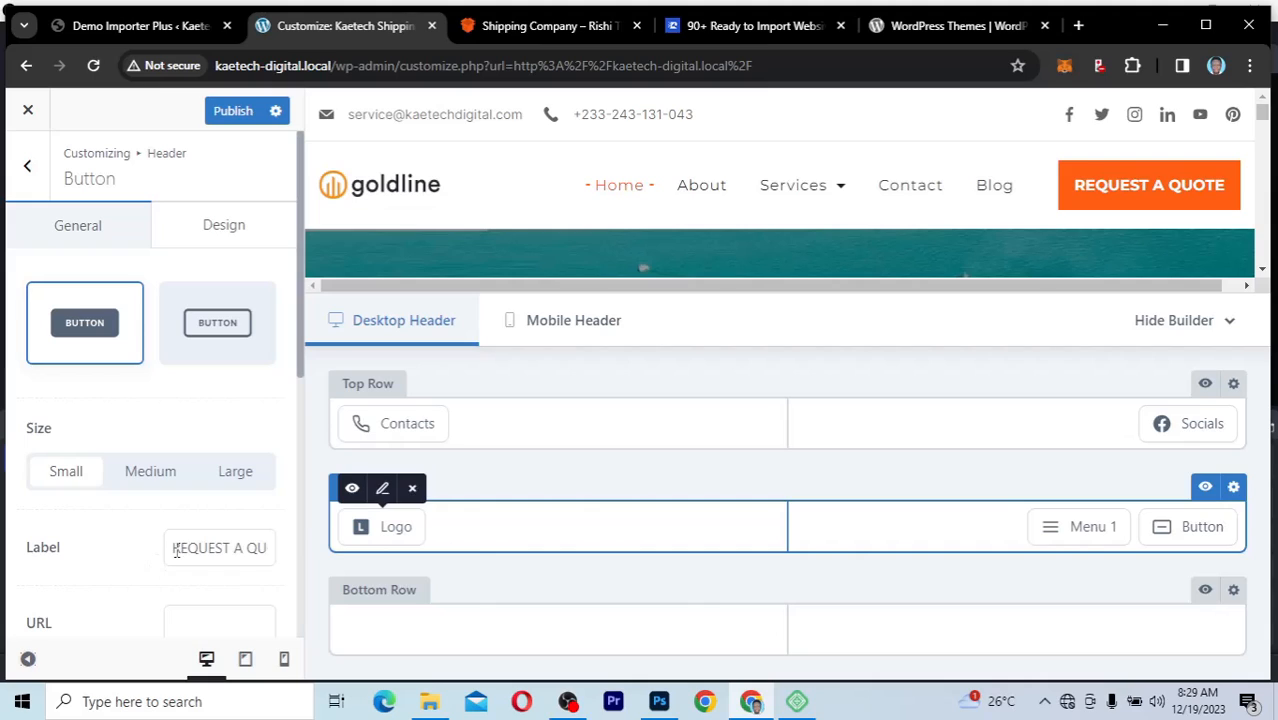
# Step: Try replacing REQUEST with ADD in the header button's label, and undo the edit
pyautogui.moveTo(174, 549); pyautogui.dragTo(291, 541)
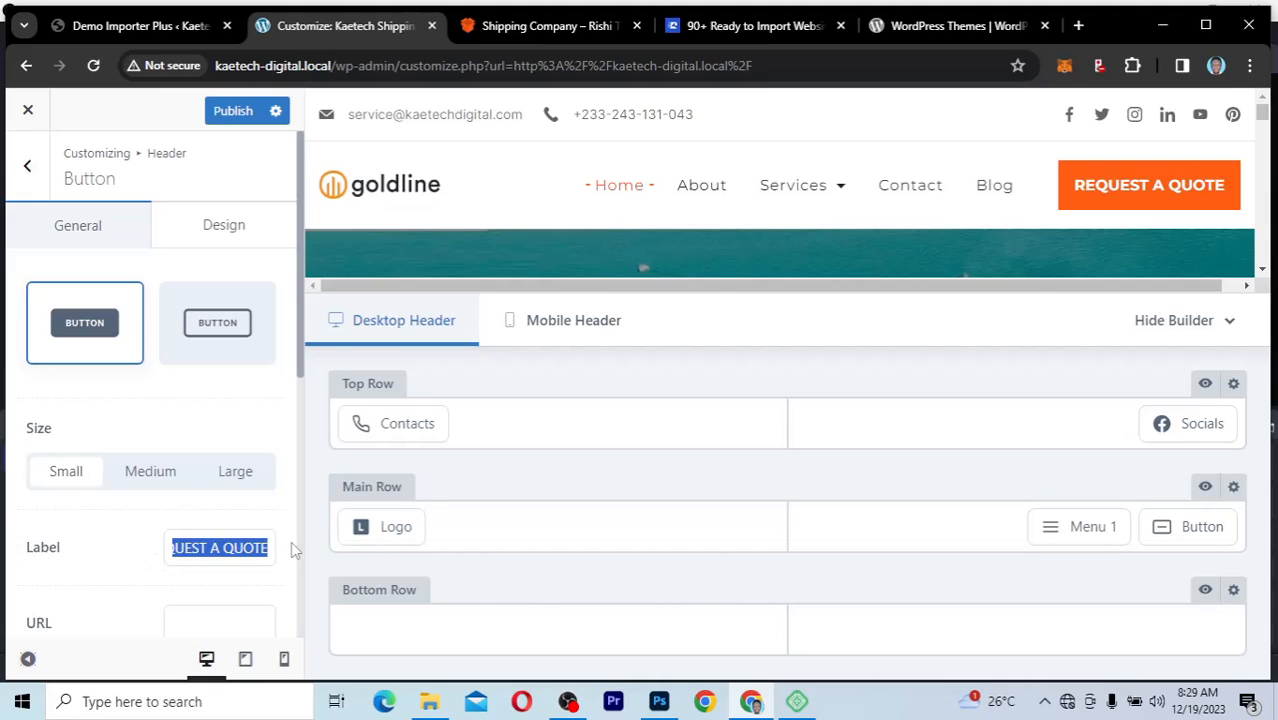
pyautogui.click(206, 546)
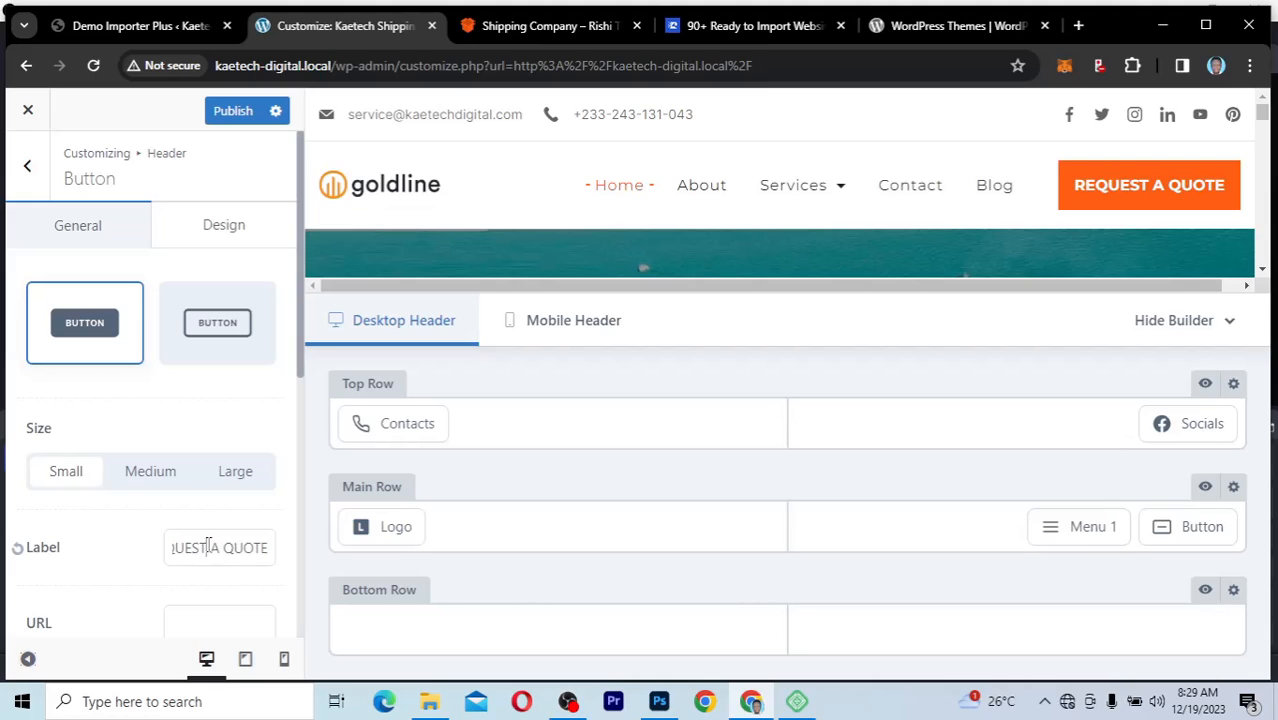
pyautogui.hotkey('shift', 'Home')
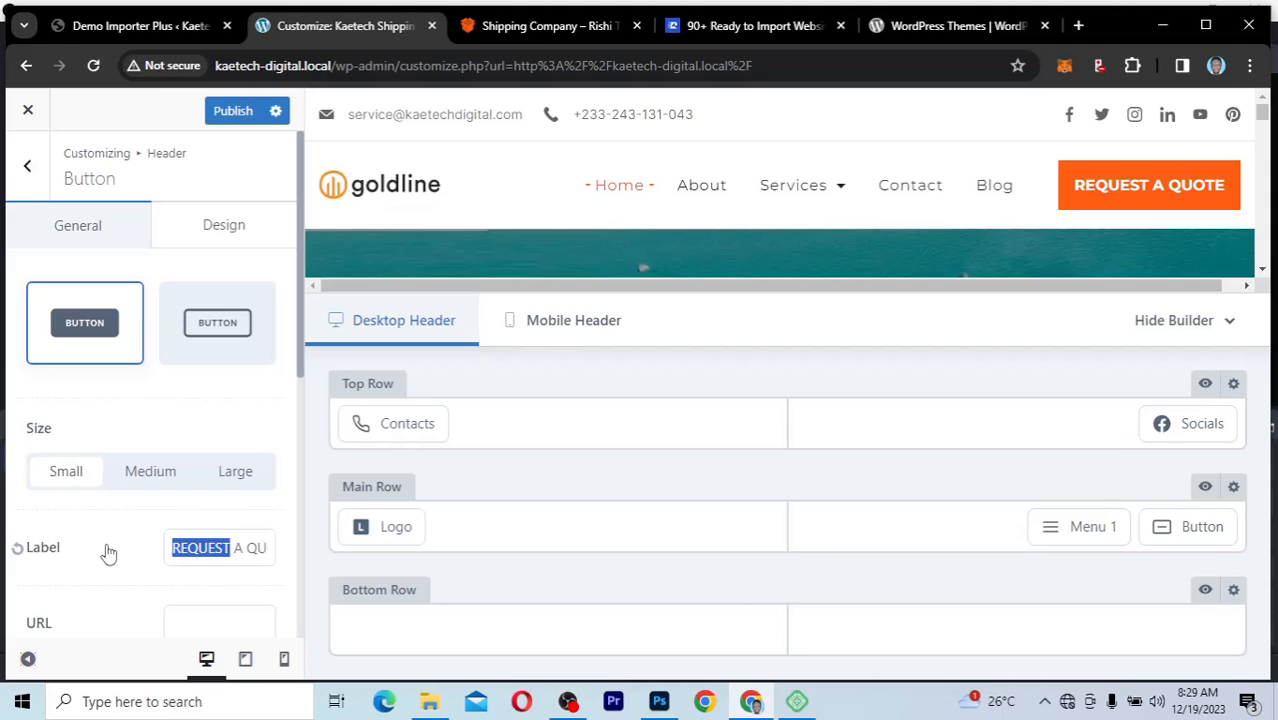
pyautogui.write('ADD A QUOTE')
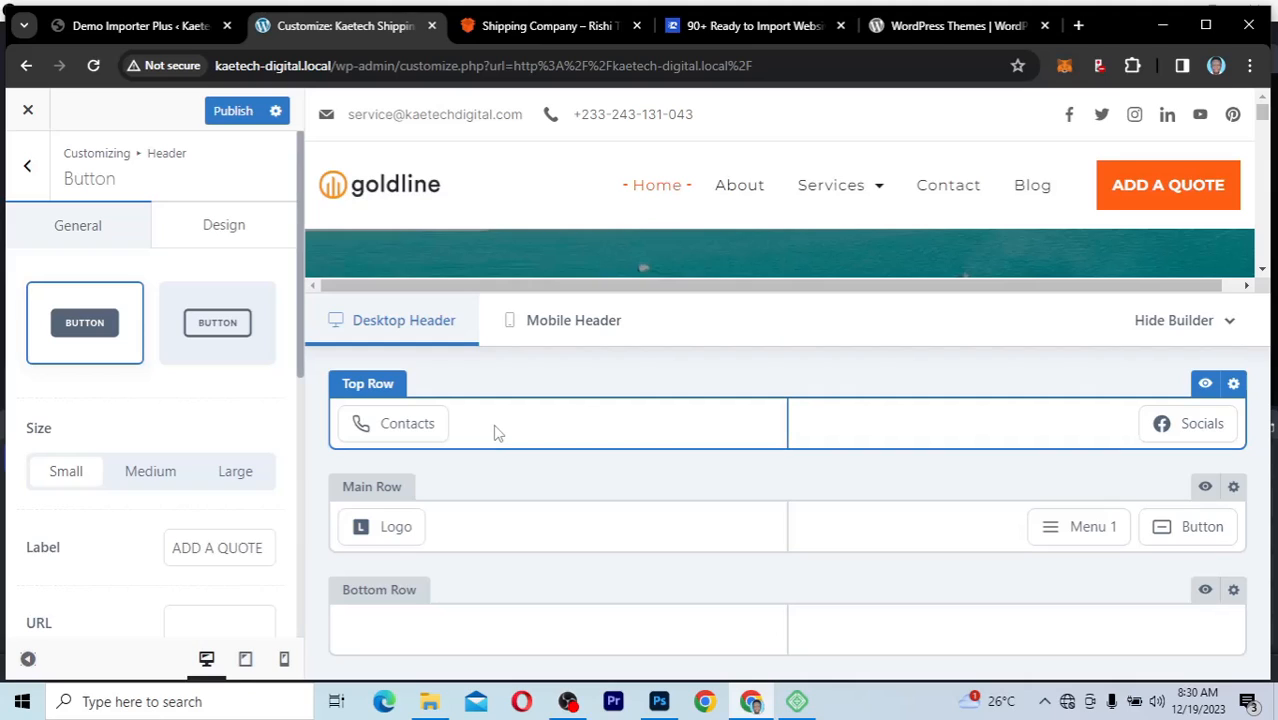
pyautogui.hotkey('ctrl', 'z')
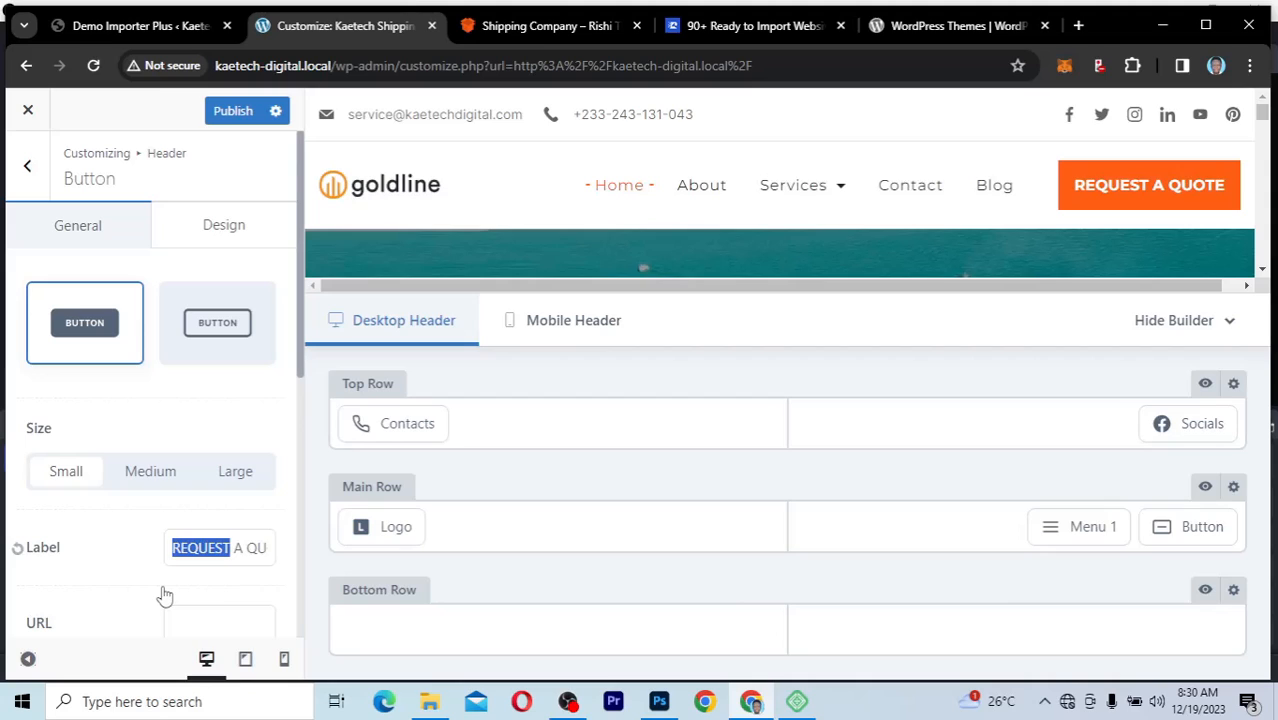
# Step: Review the header button's settings, including its URL, and open the live Kaetech Shipping site in a new browser tab
pyautogui.scroll(-5, 165, 595)
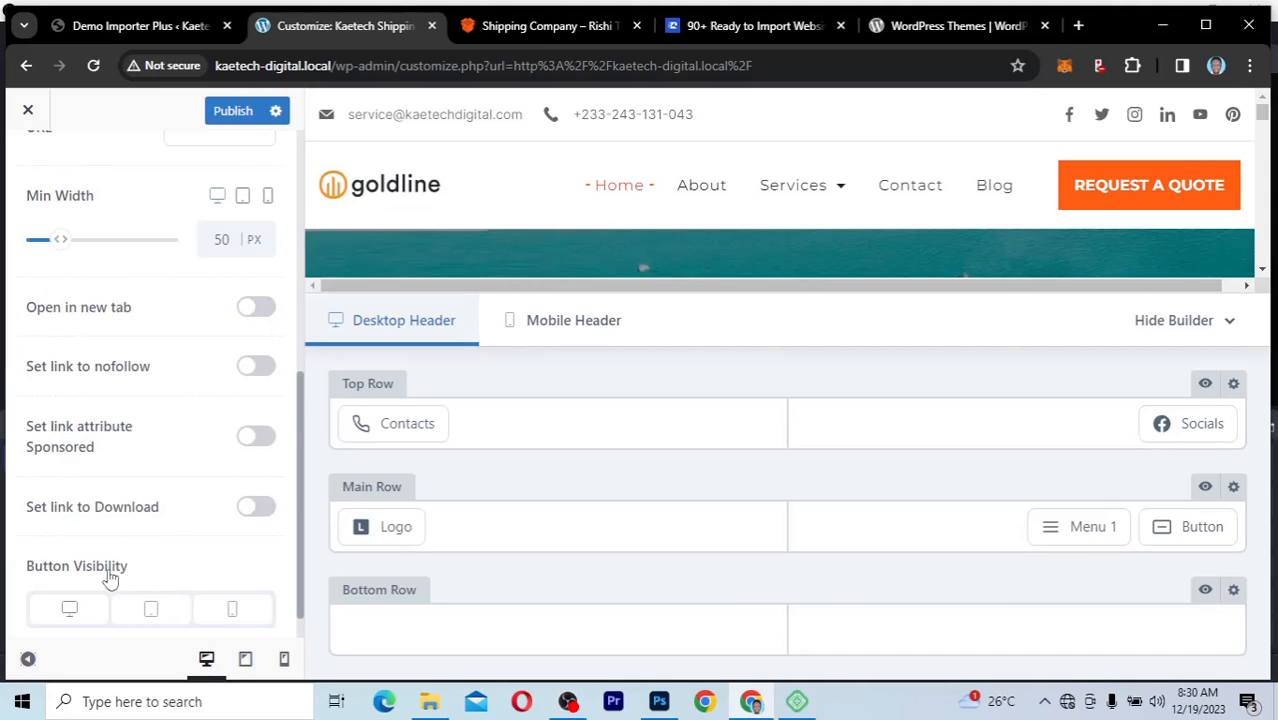
pyautogui.scroll(6, 110, 578)
pyautogui.scroll(-3, 110, 578)
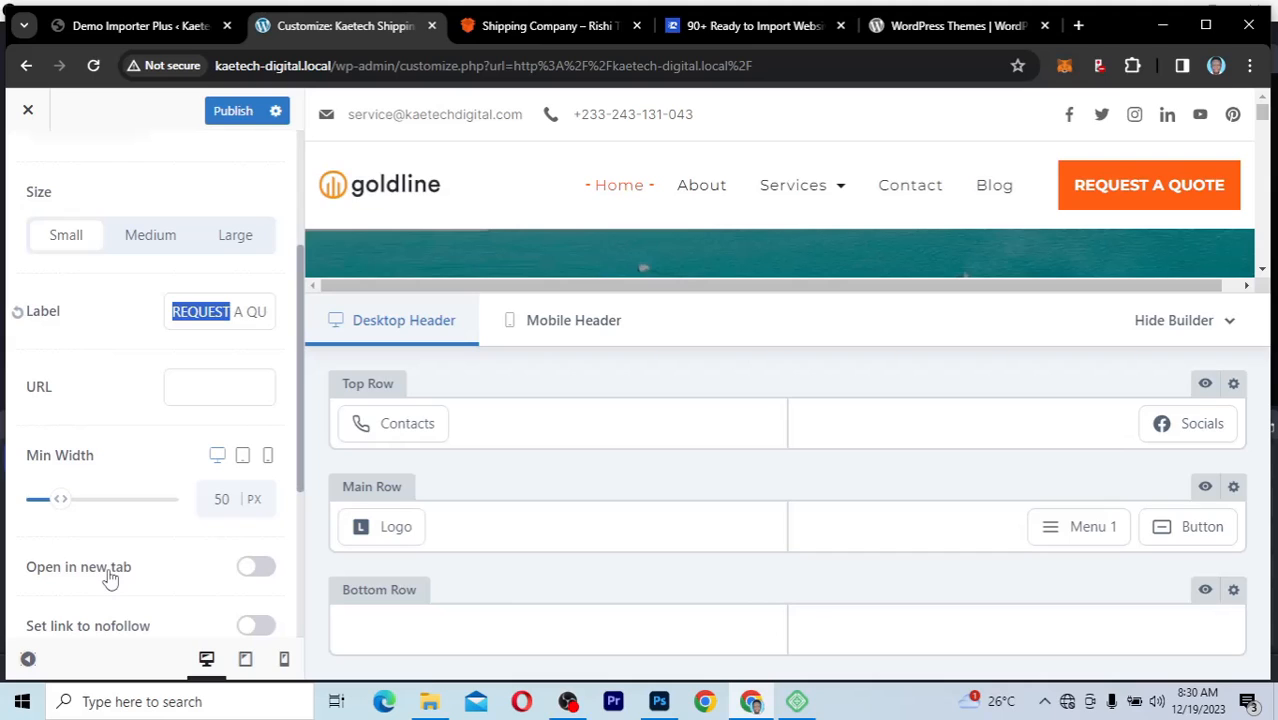
pyautogui.click(220, 390)
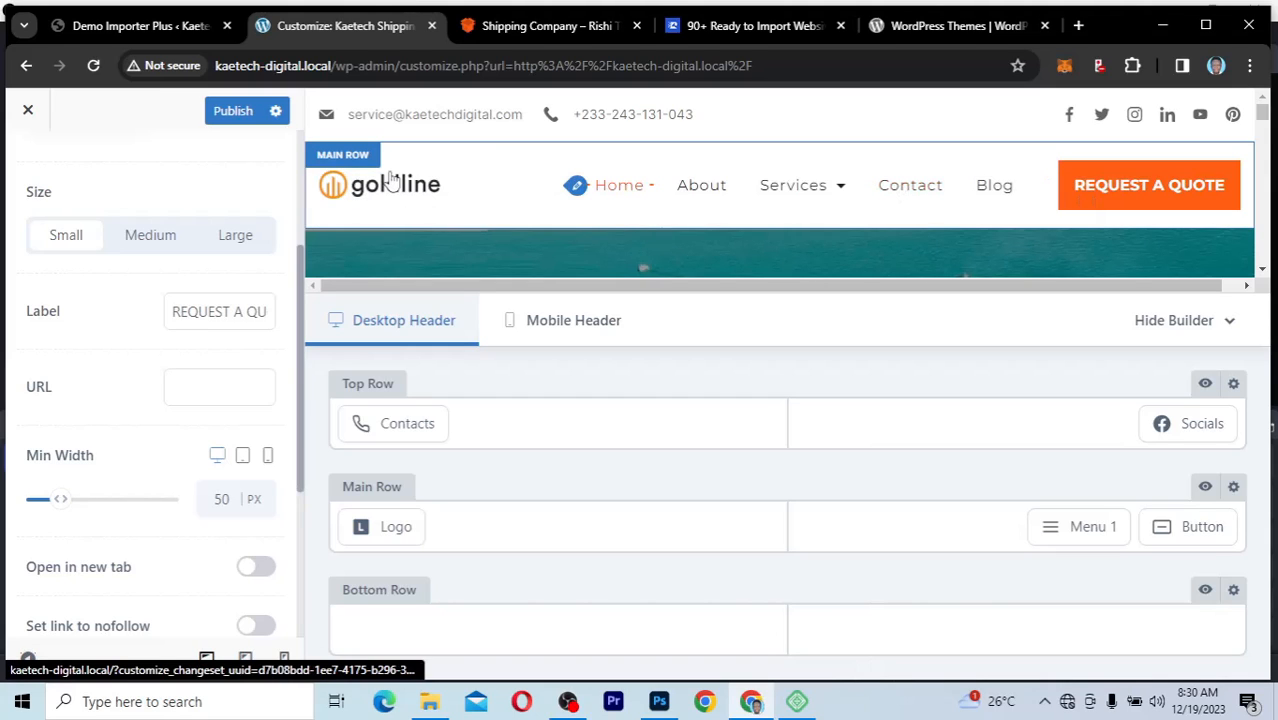
pyautogui.click(226, 396)
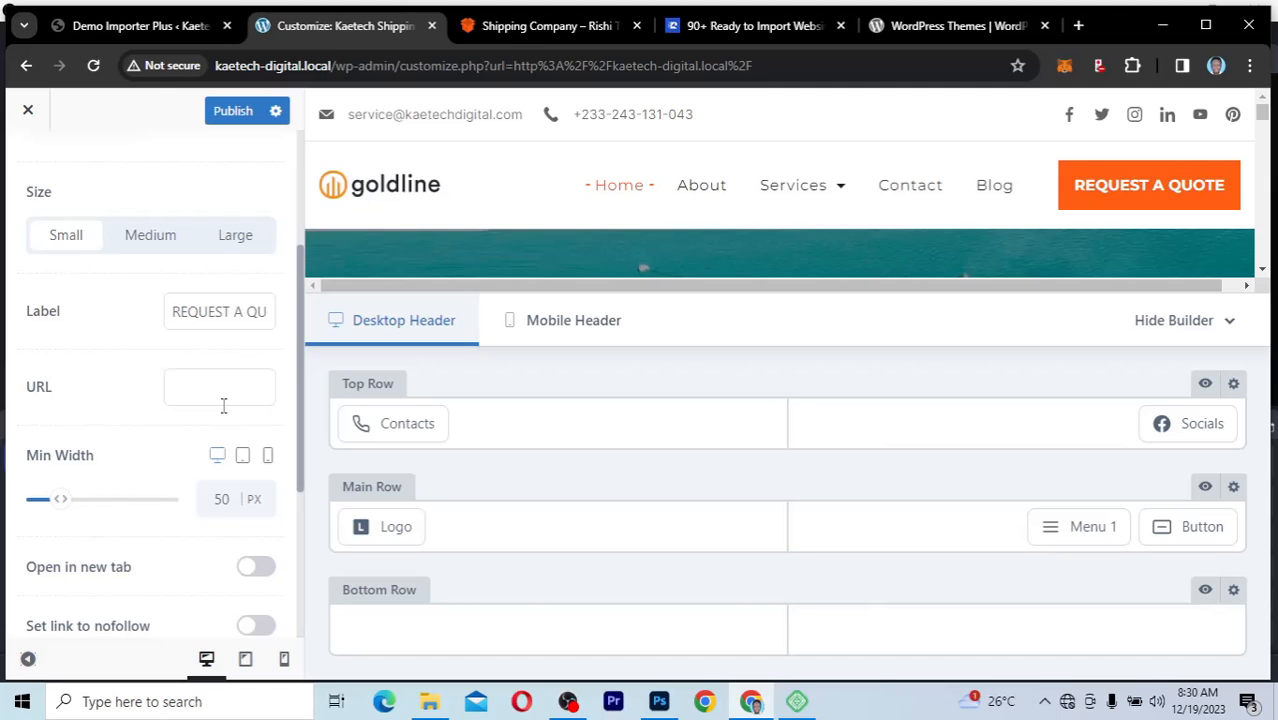
pyautogui.click(160, 30)
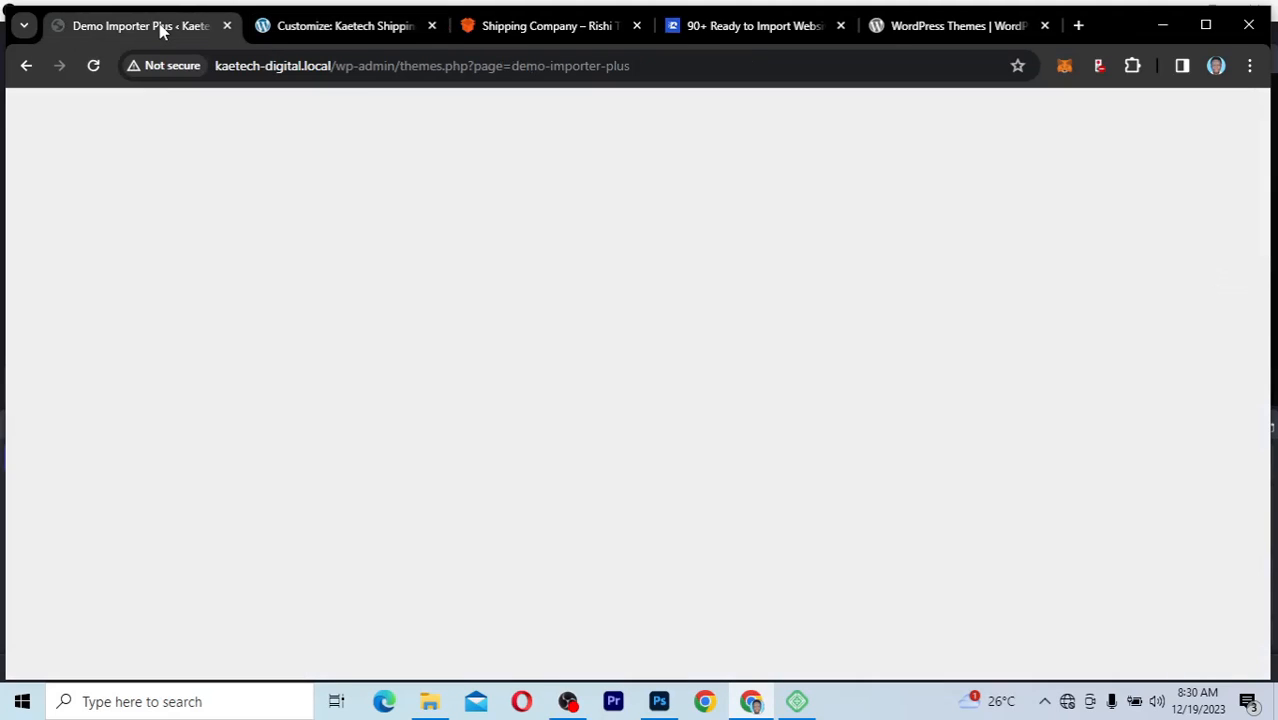
pyautogui.moveTo(125, 113)
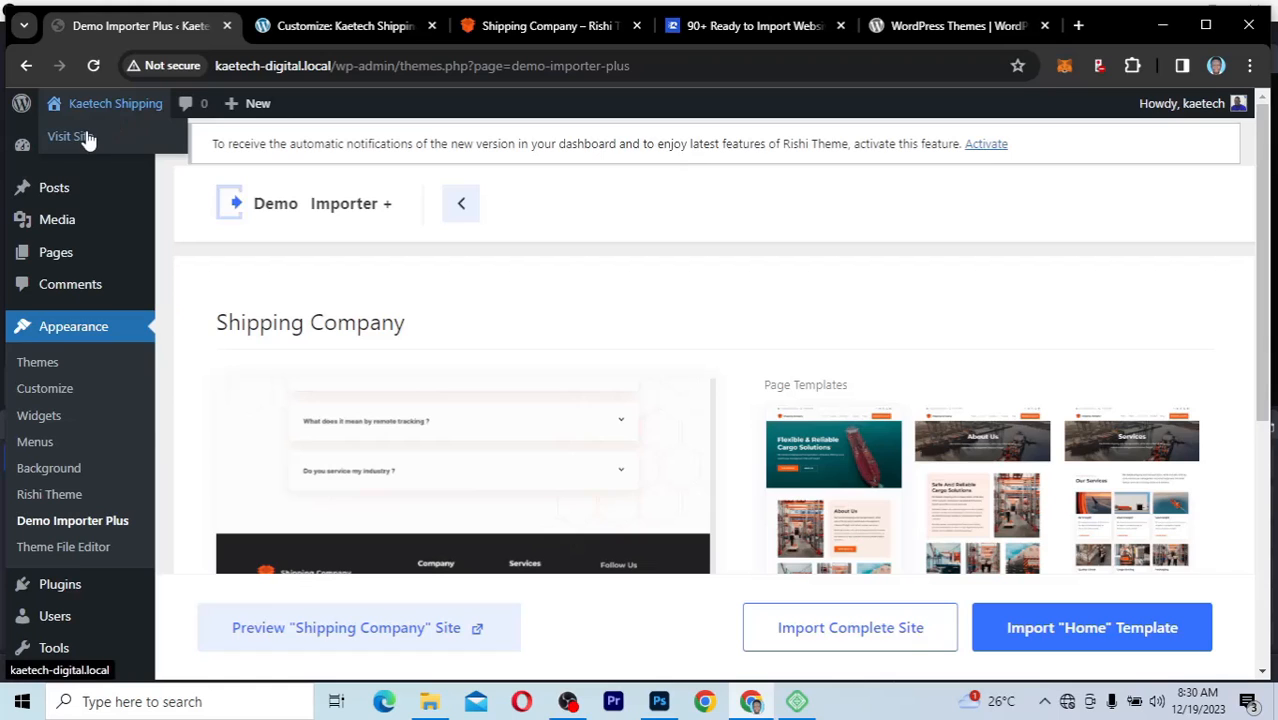
pyautogui.rightClick(88, 140)
pyautogui.click(145, 155)
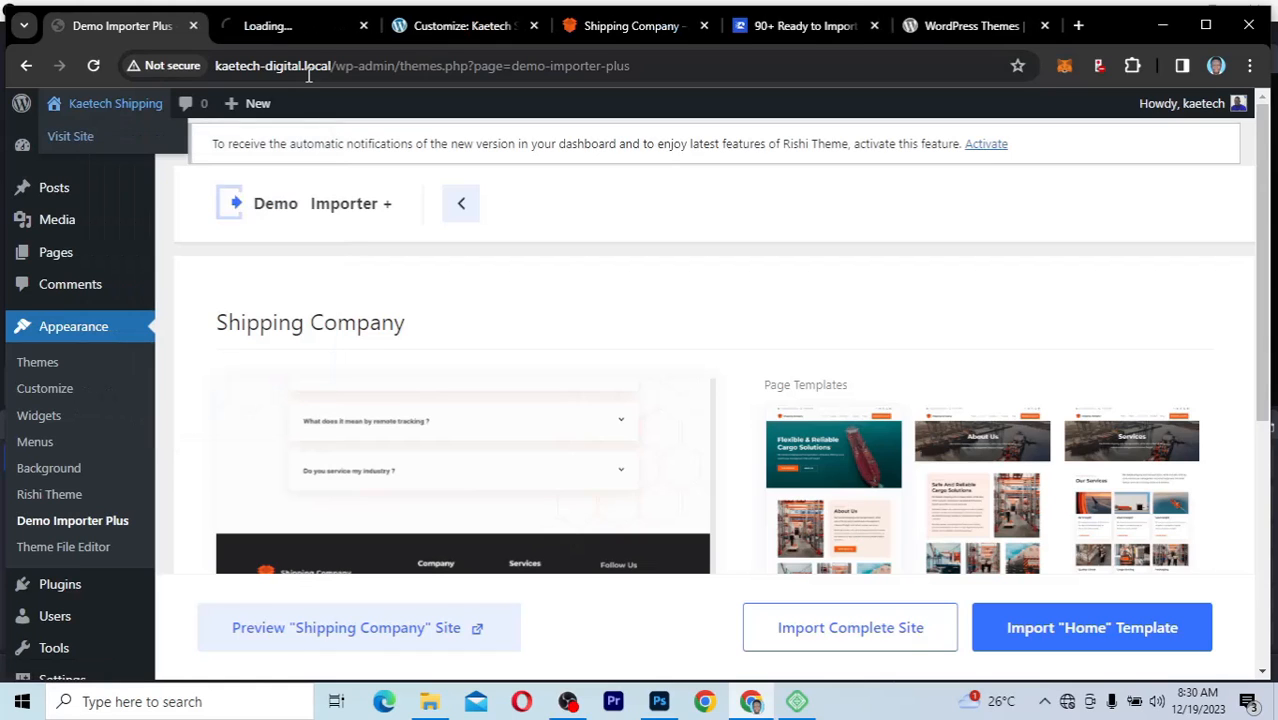
pyautogui.click(291, 27)
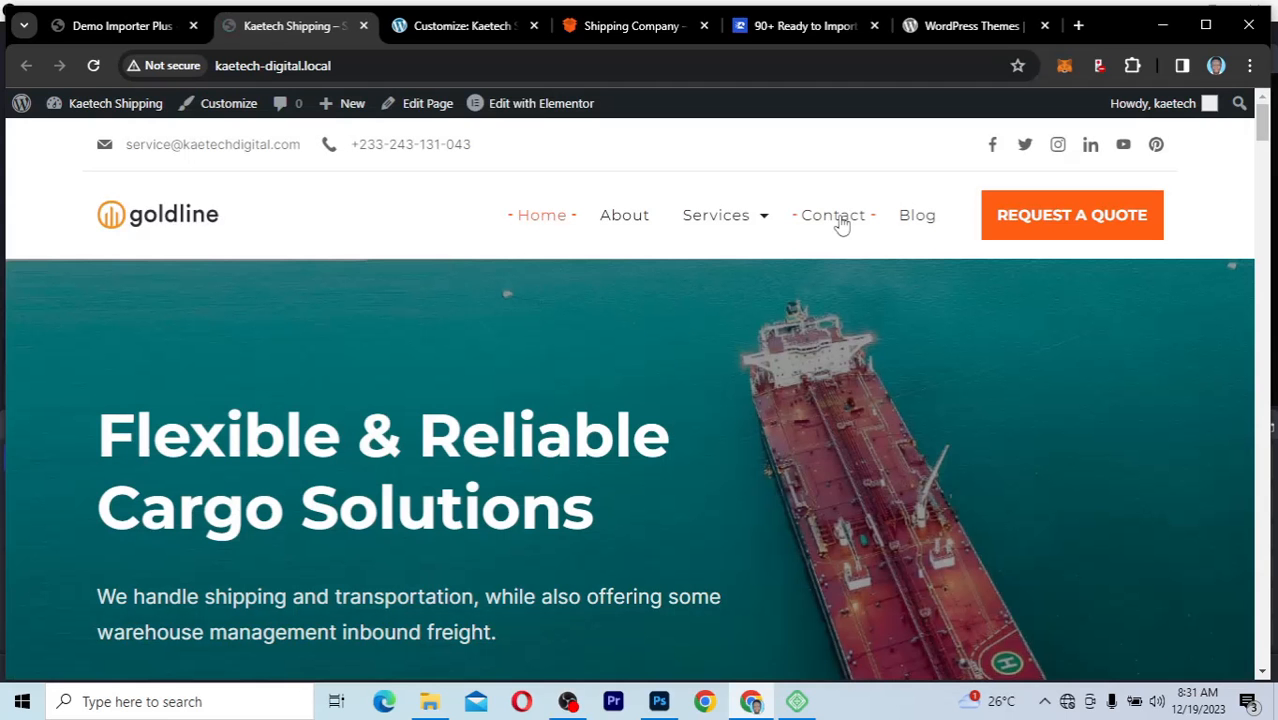
# Step: Copy the link address of the site's Contact menu item into the header button's URL and publish the change
pyautogui.rightClick(840, 222)
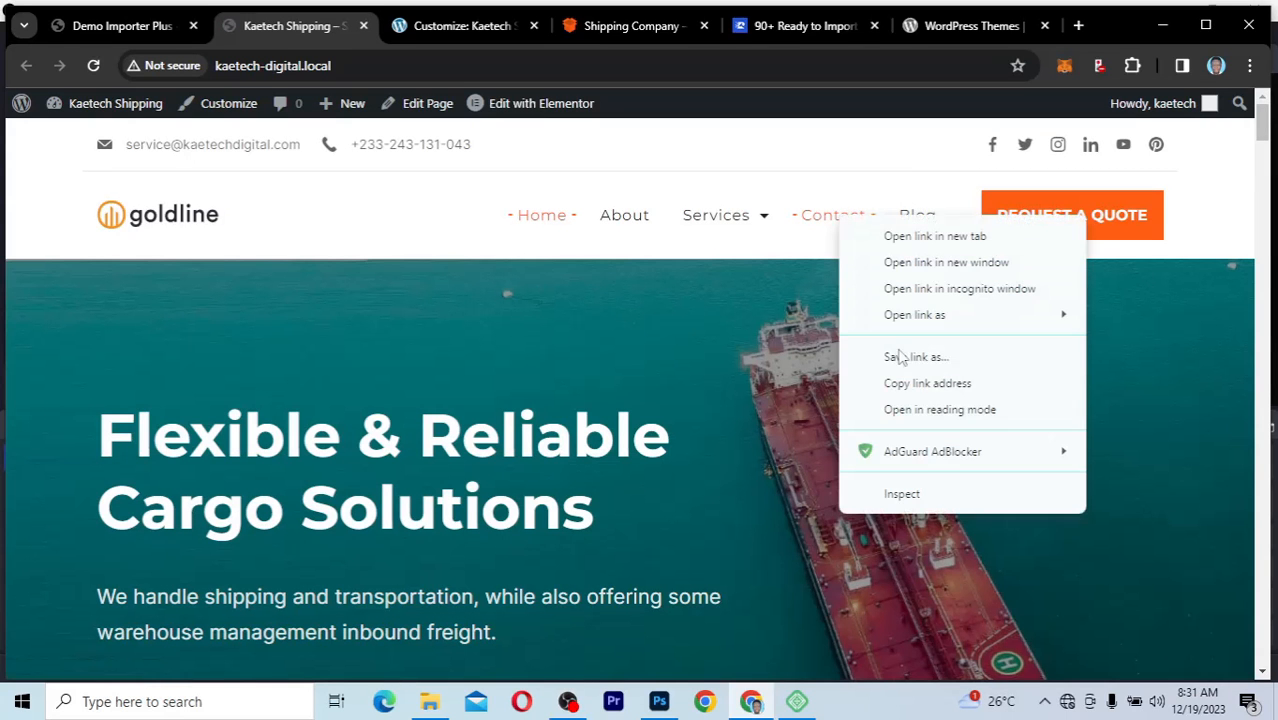
pyautogui.click(920, 385)
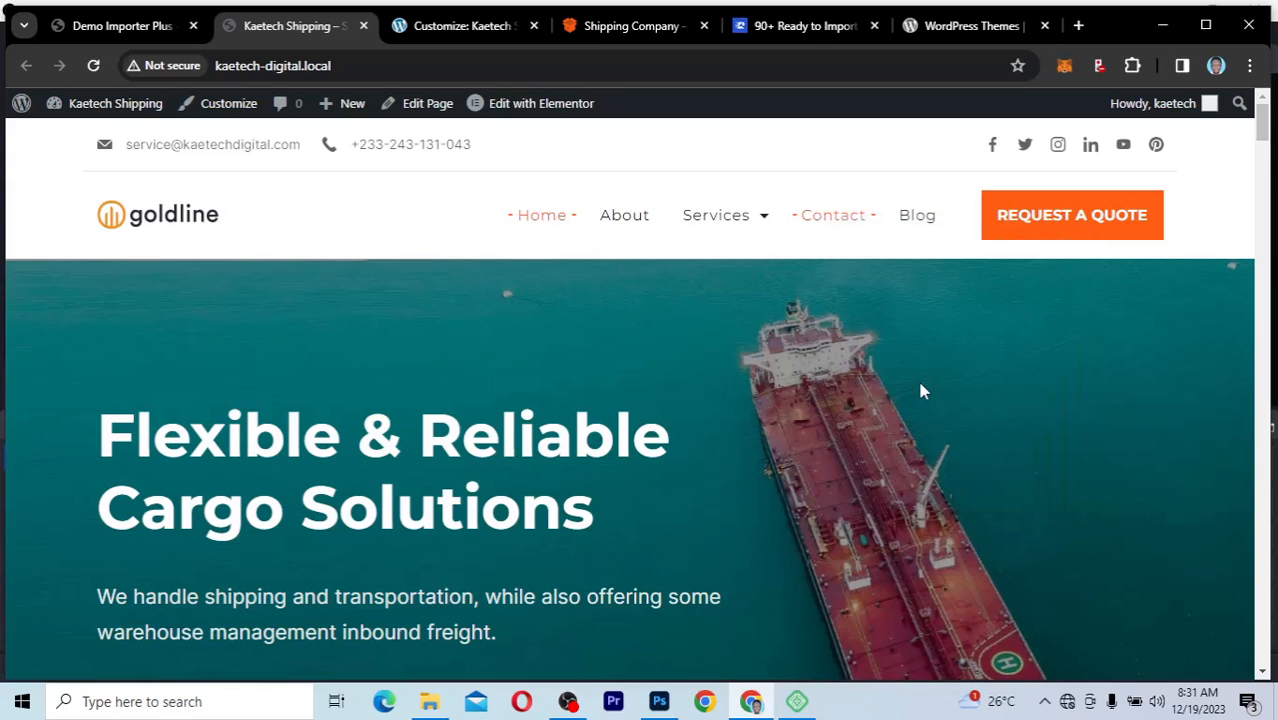
pyautogui.click(460, 40)
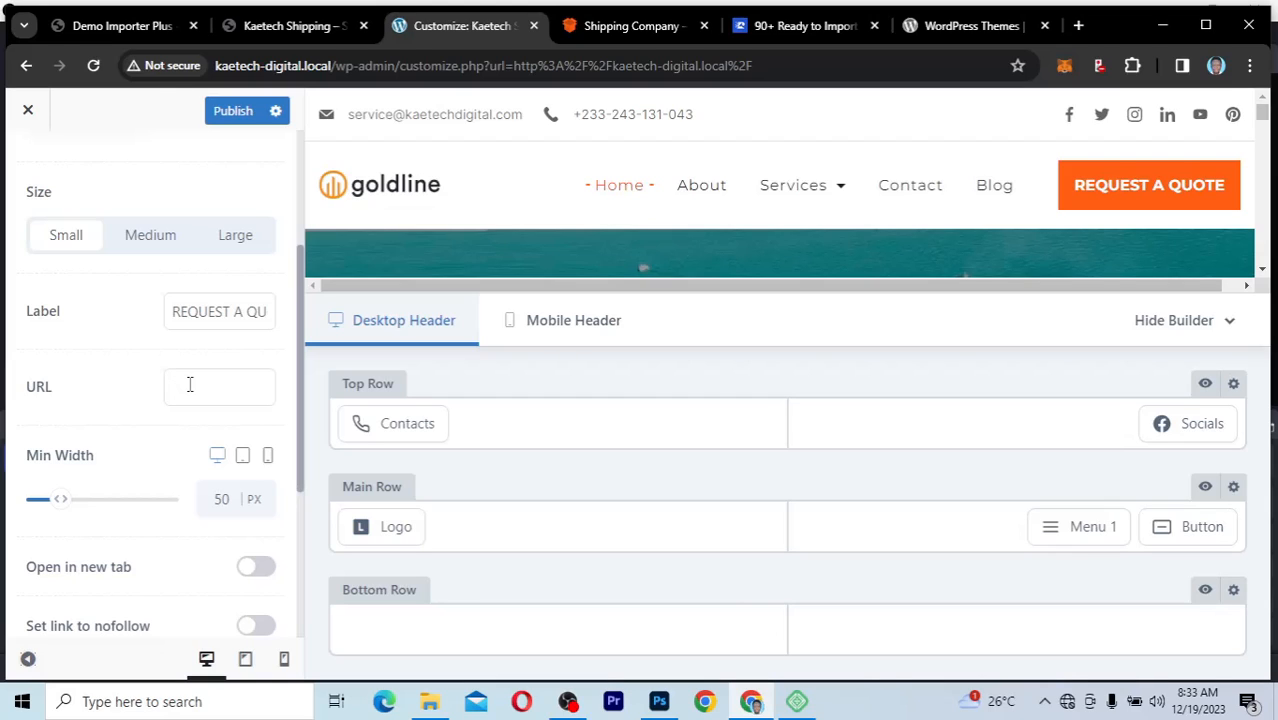
pyautogui.click(190, 386)
pyautogui.hotkey('ctrl', 'v')
pyautogui.click(234, 113)
pyautogui.click(234, 113)
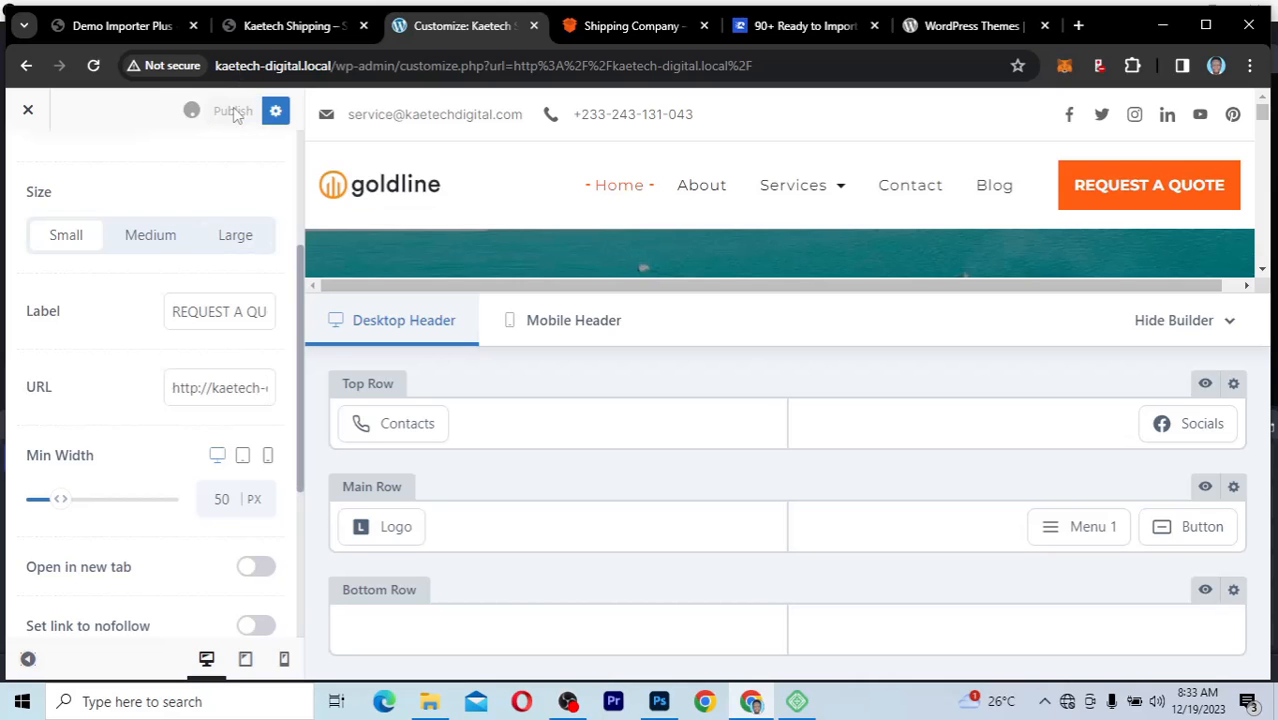
# Step: Reload the live site, test the REQUEST A QUOTE button, look over the Contact page and return to the Customizer
pyautogui.click(274, 32)
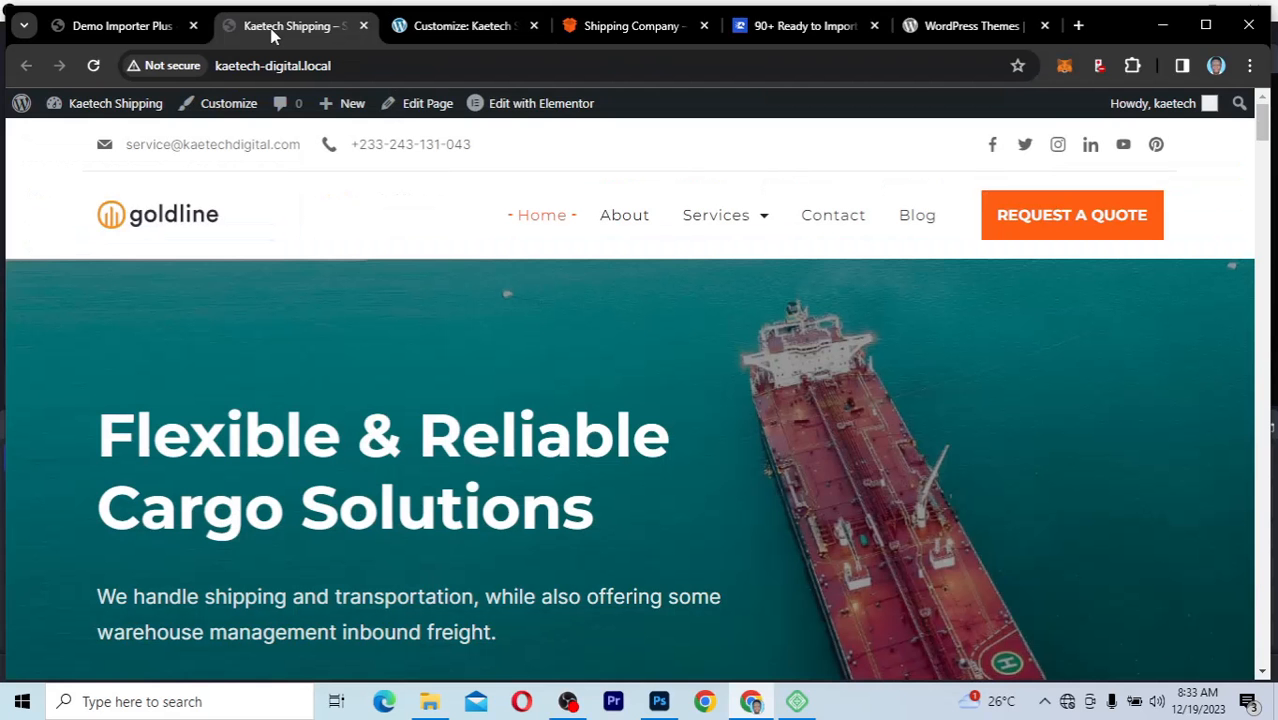
pyautogui.click(94, 67)
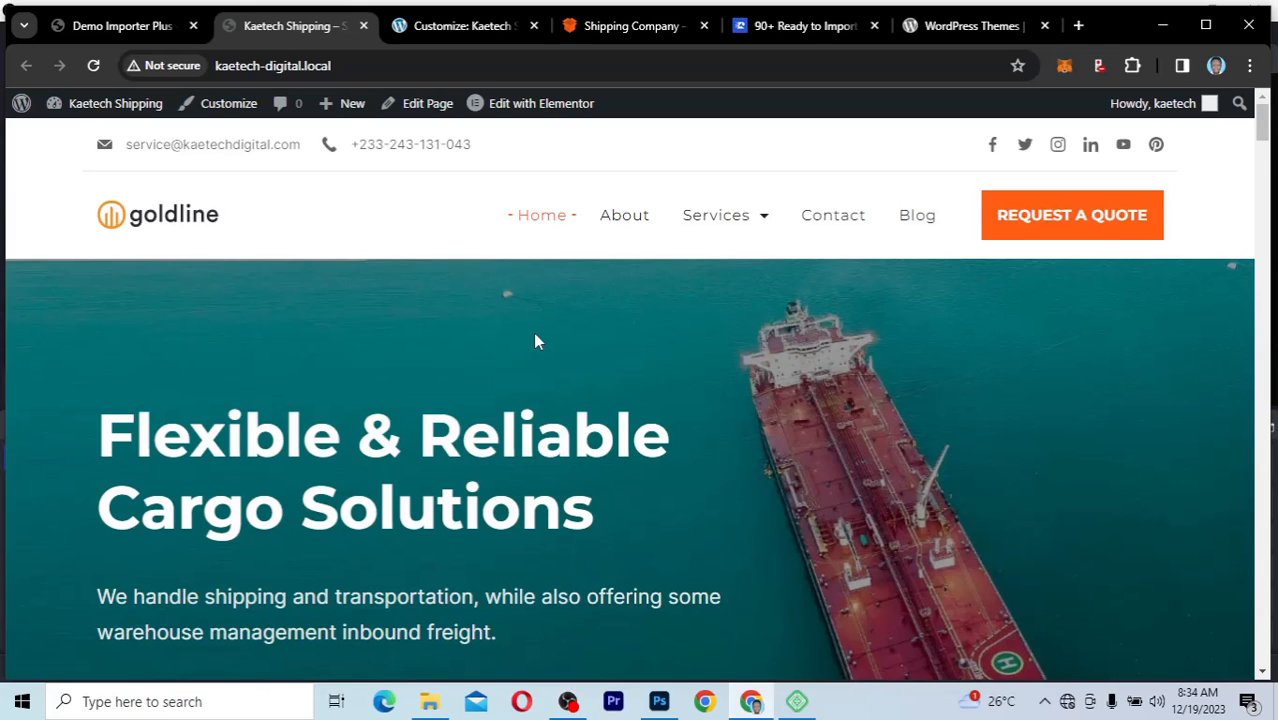
pyautogui.click(1066, 223)
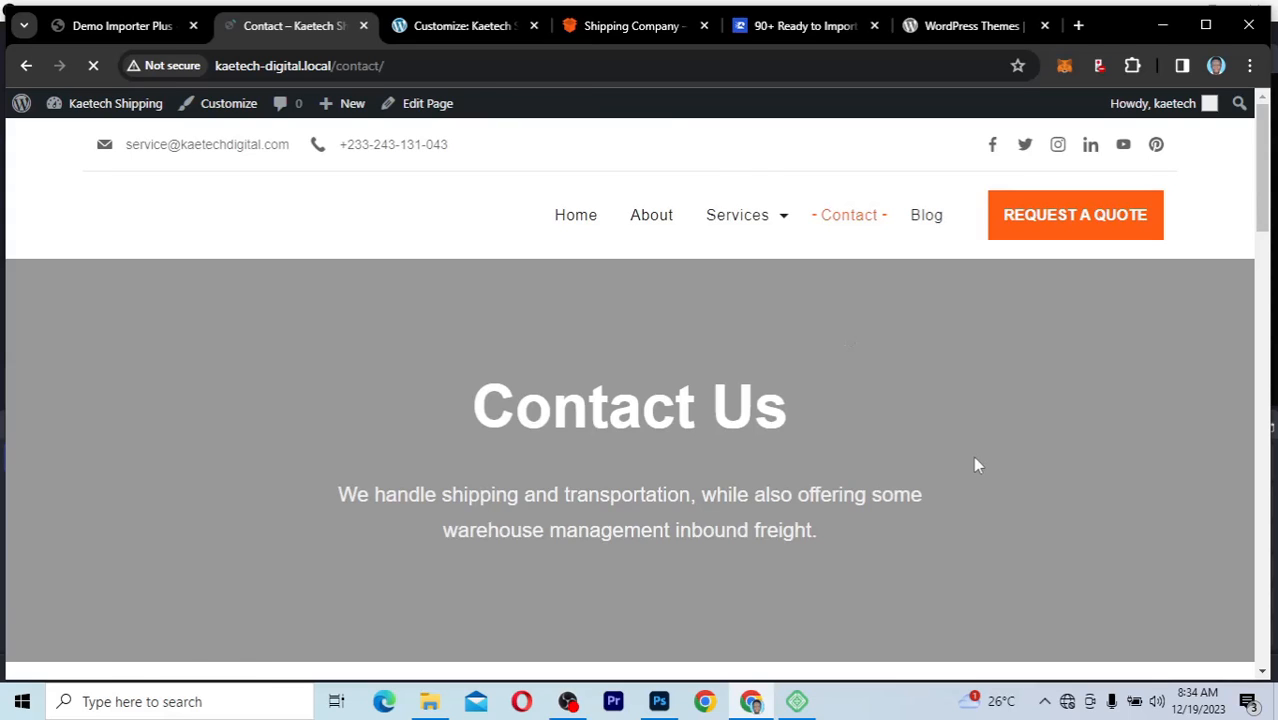
pyautogui.scroll(-10, 976, 464)
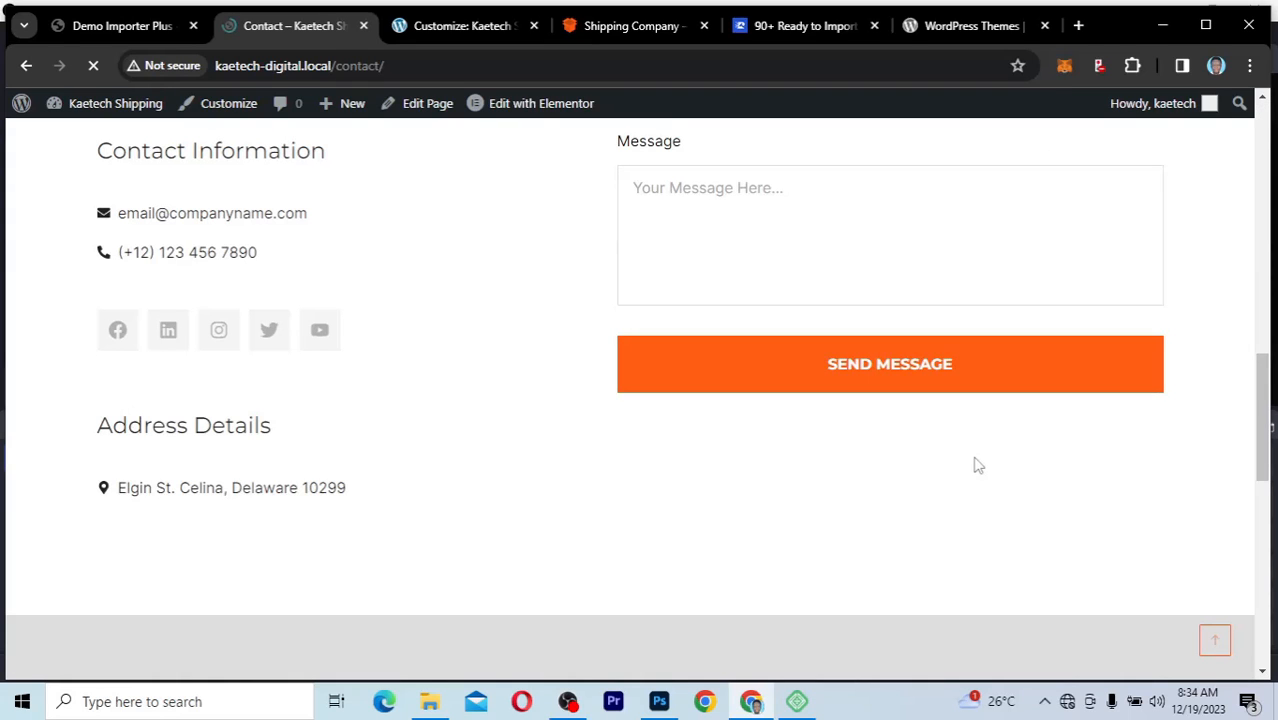
pyautogui.scroll(11, 975, 460)
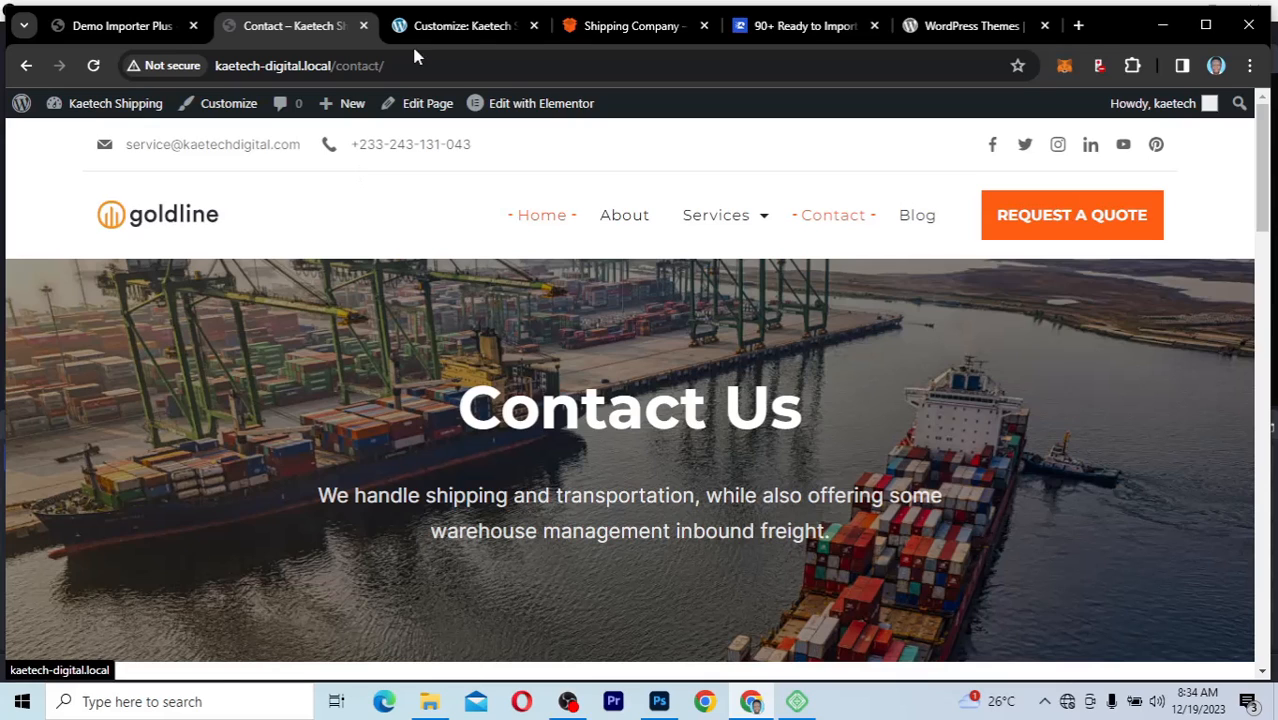
pyautogui.click(468, 30)
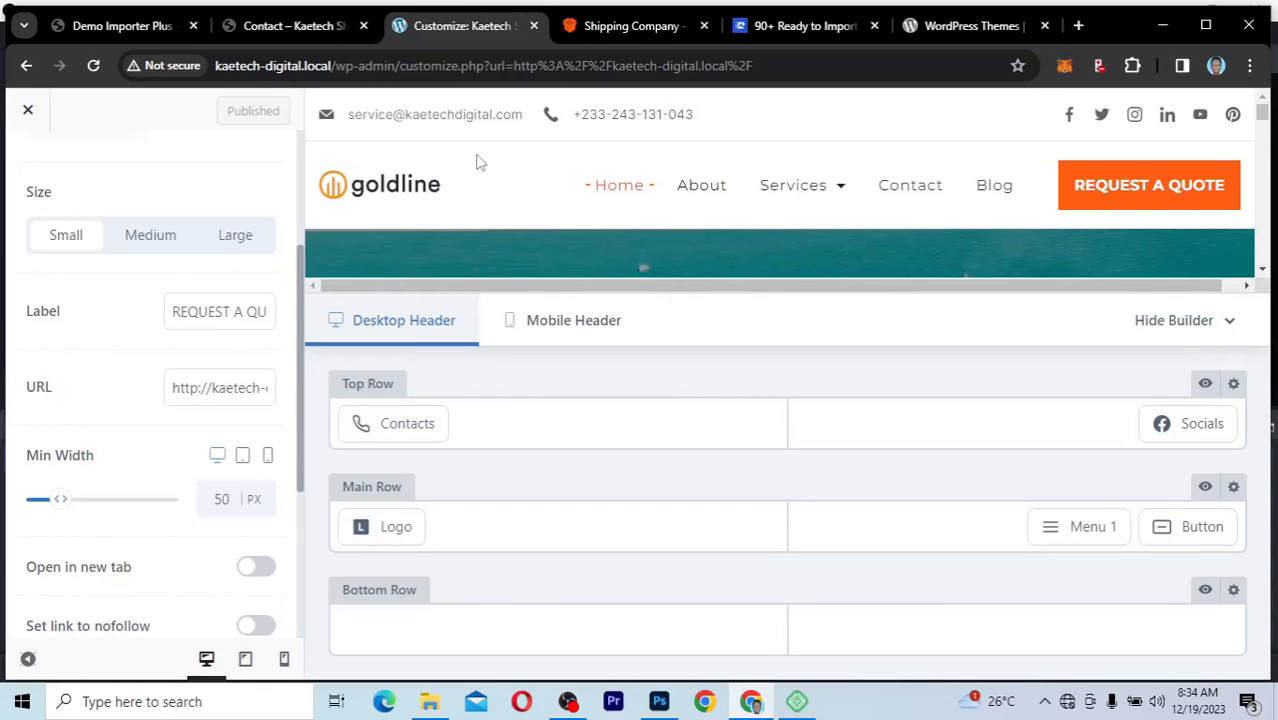
# Step: Try red and black as the header main row's default background color, and set it back to white (FFFFFF)
pyautogui.click(343, 157)
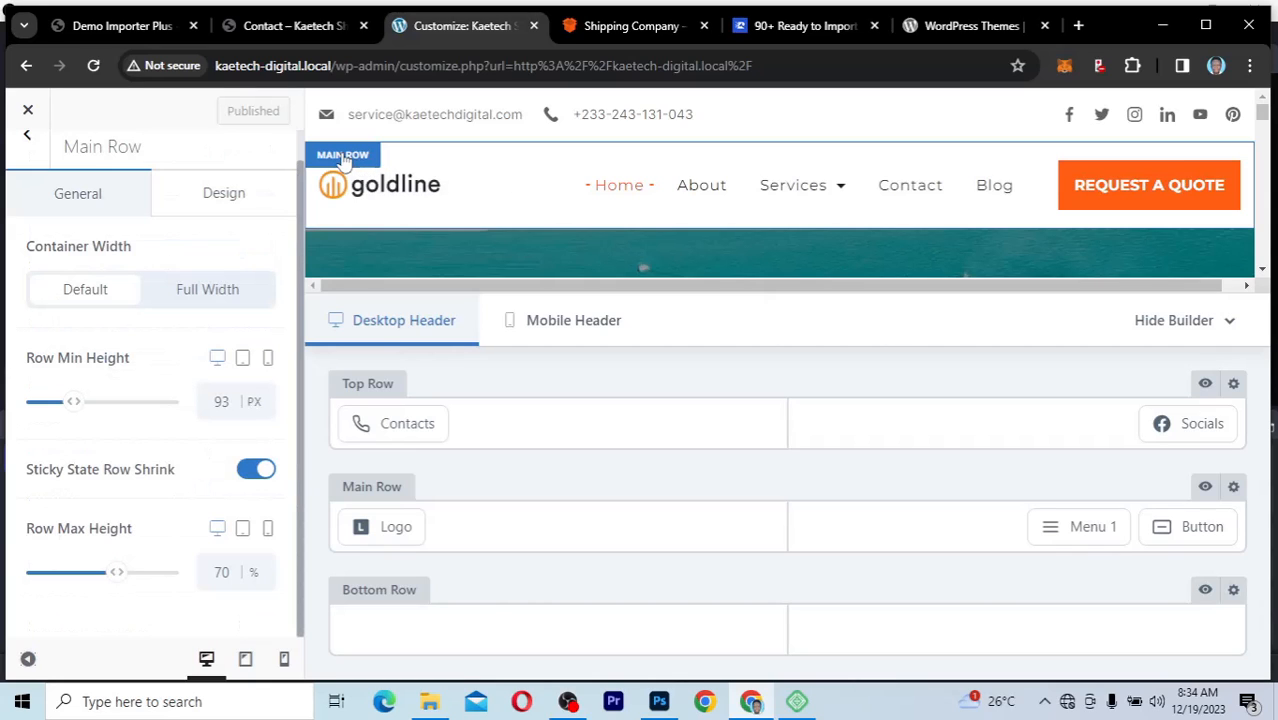
pyautogui.click(213, 196)
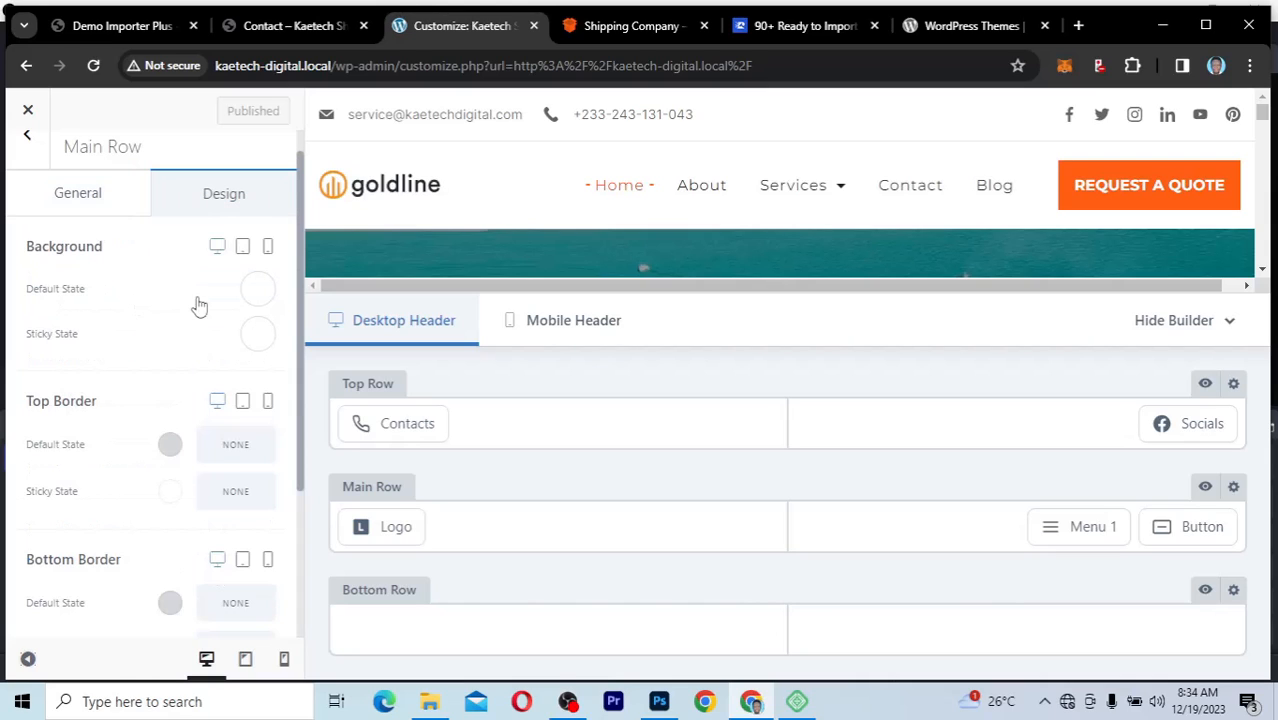
pyautogui.click(258, 292)
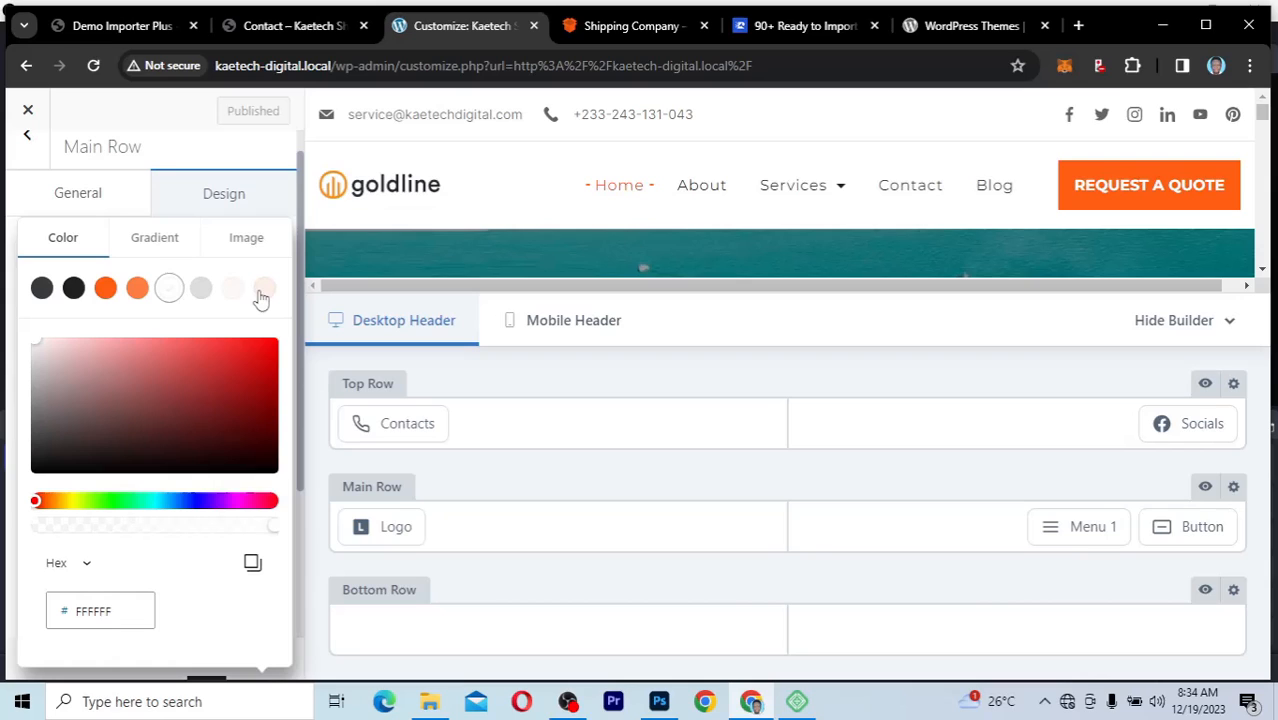
pyautogui.click(242, 383)
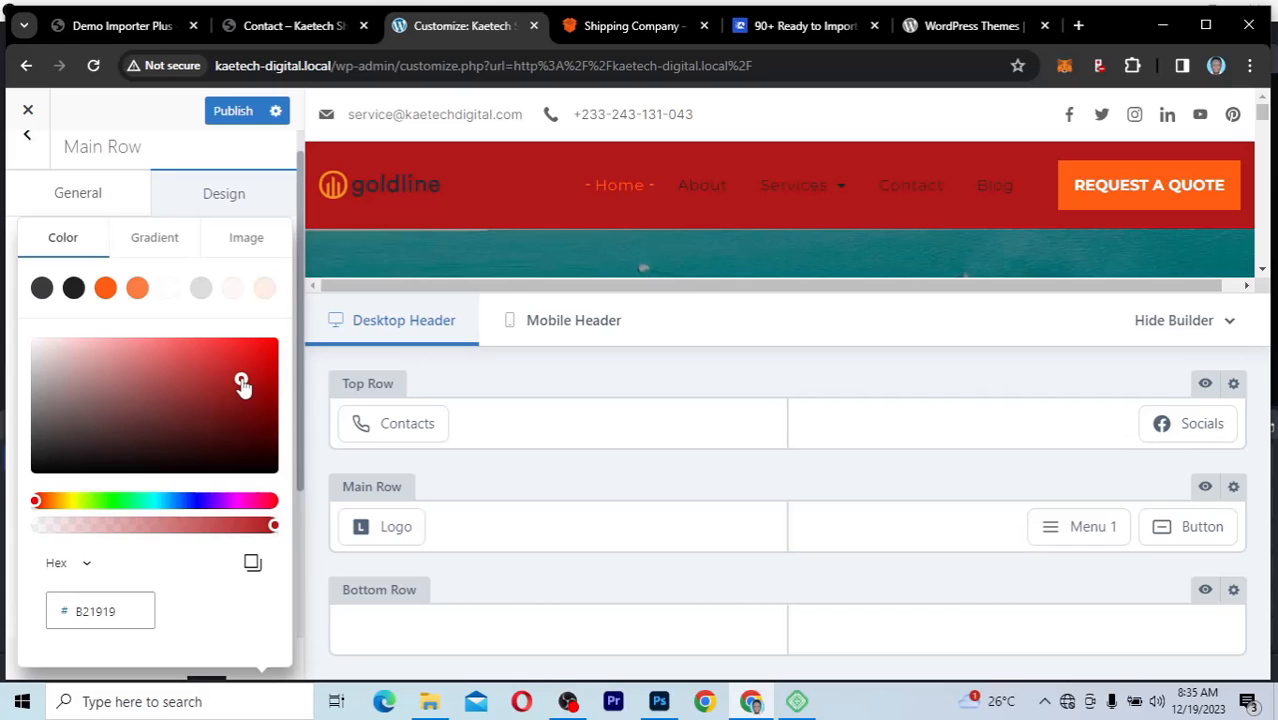
pyautogui.click(120, 425)
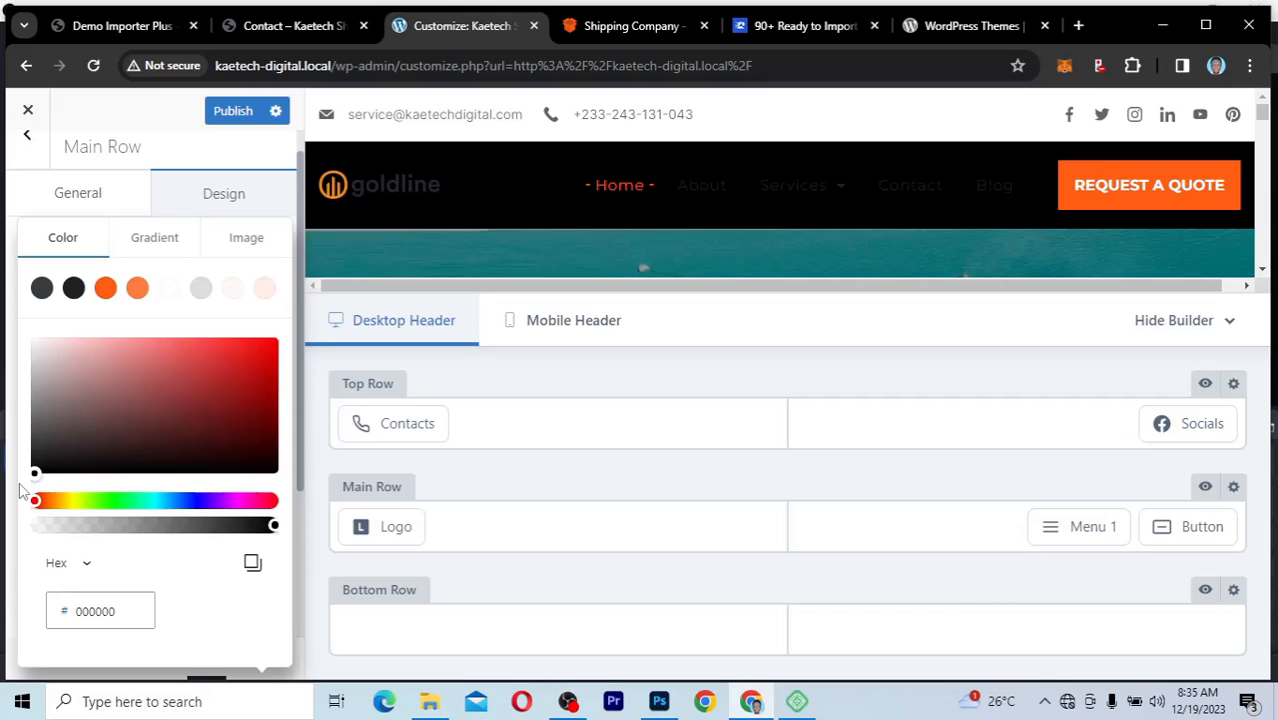
pyautogui.click(34, 347)
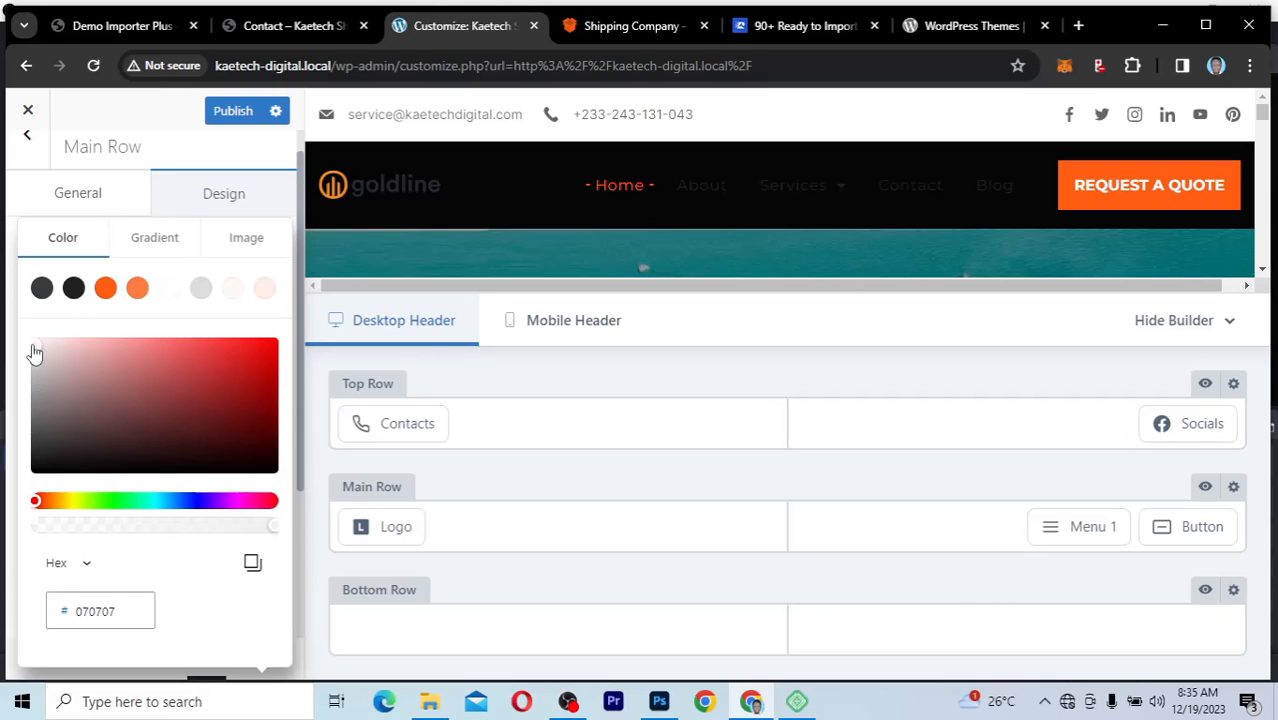
pyautogui.moveTo(27, 340); pyautogui.dragTo(5, 333)
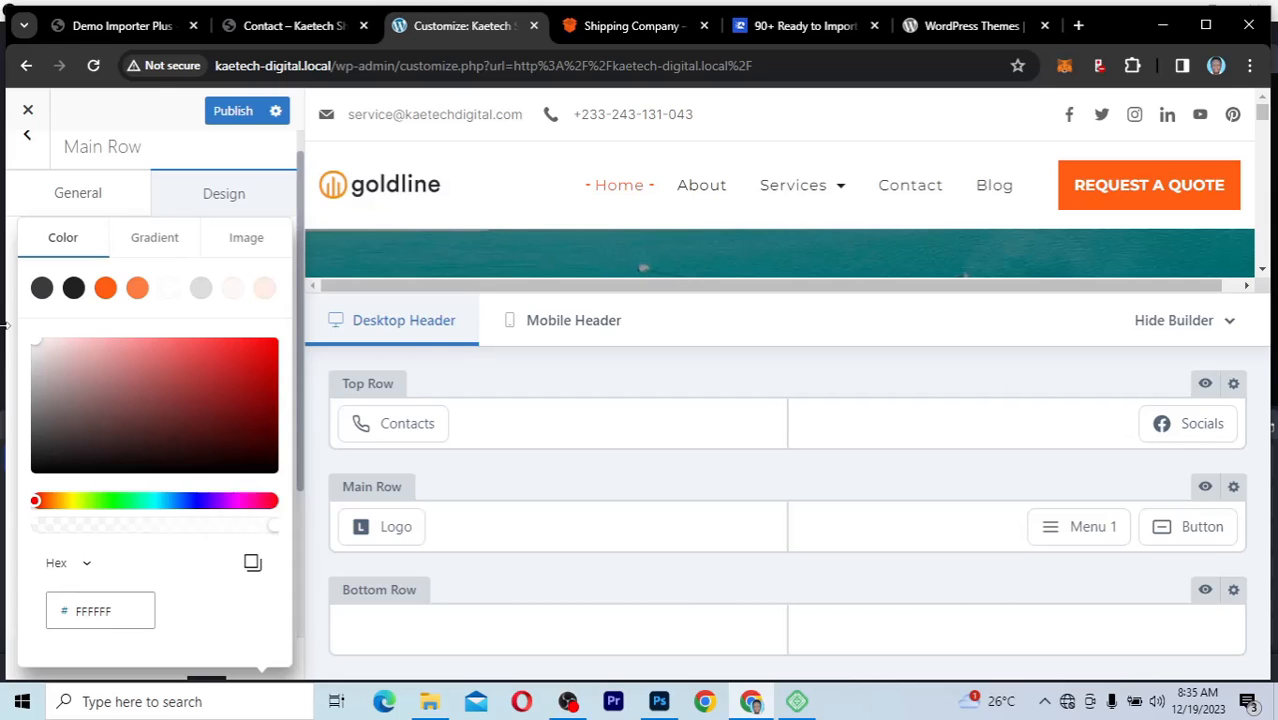
pyautogui.click(209, 198)
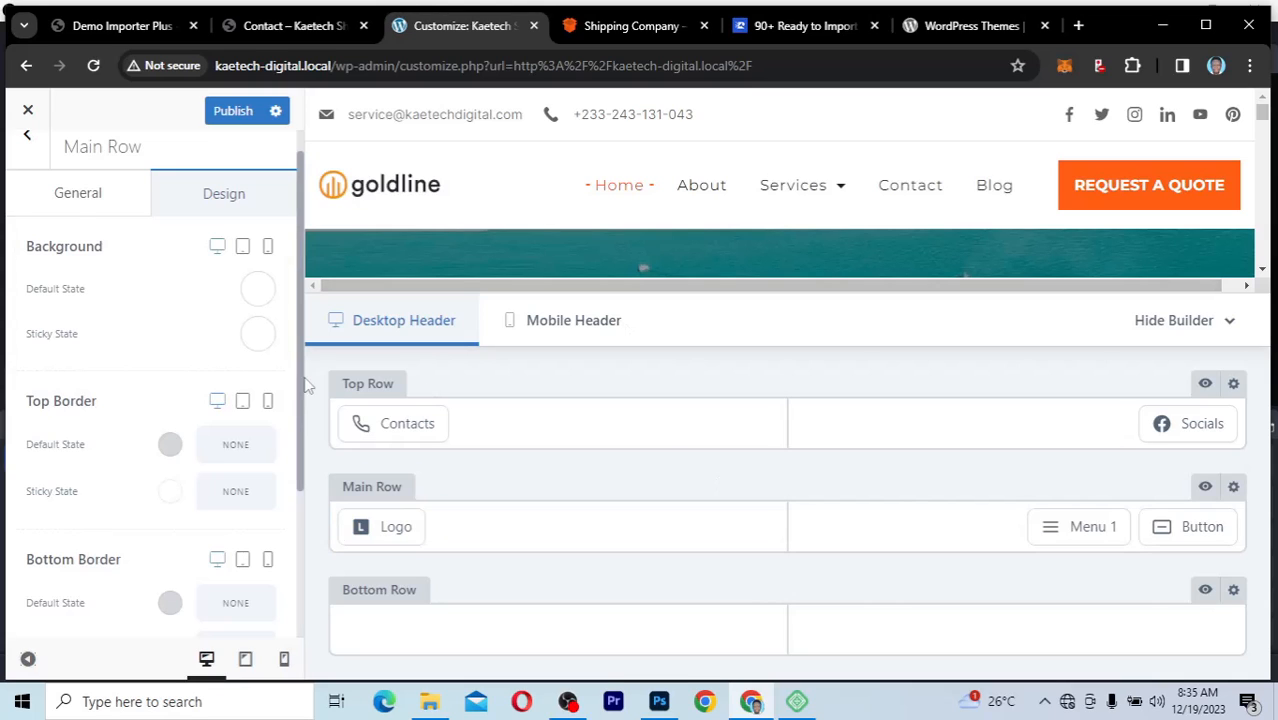
# Step: Look through the available header elements, the Main Row's general settings and the controls of its placed elements
pyautogui.click(121, 190)
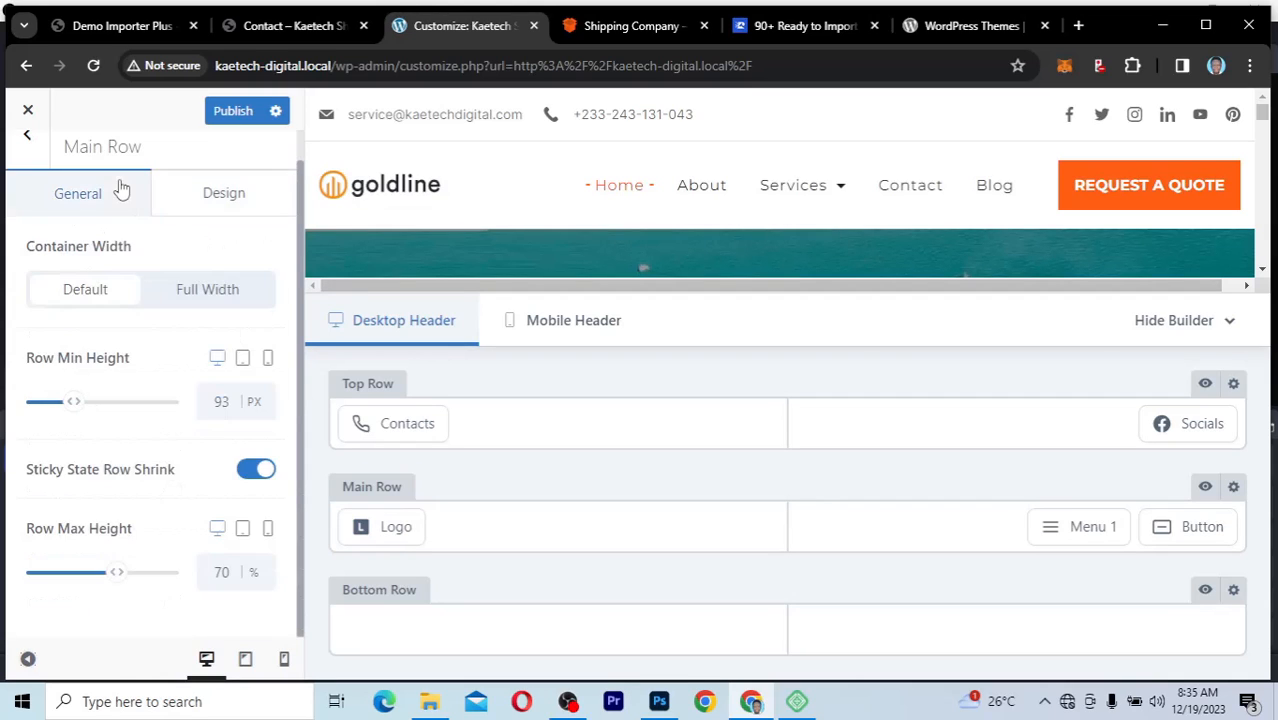
pyautogui.click(30, 142)
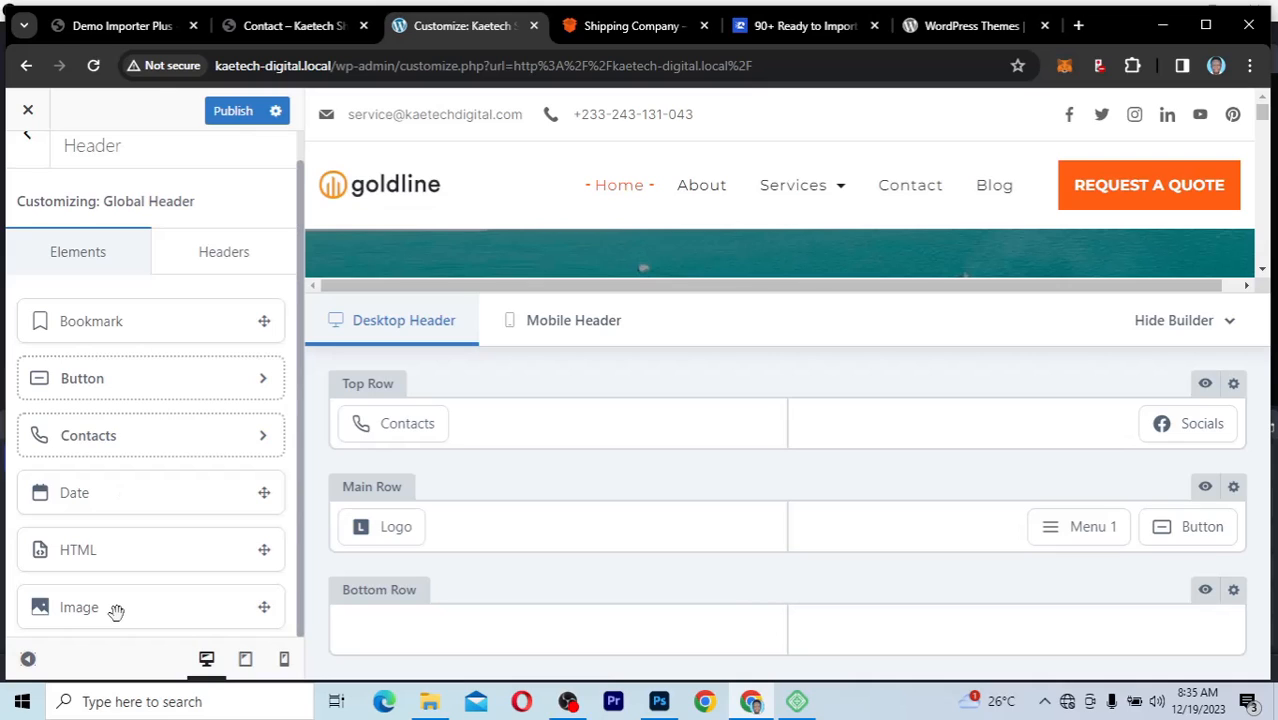
pyautogui.scroll(-3, 116, 611)
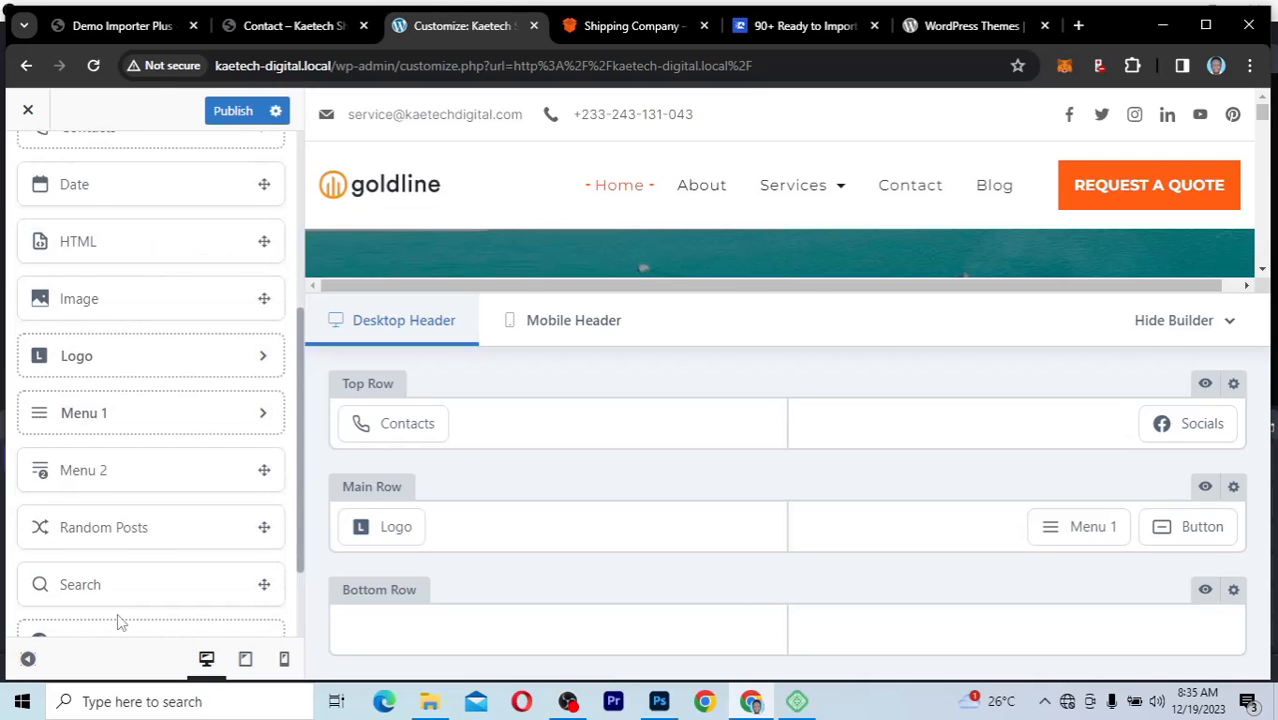
pyautogui.scroll(-1, 116, 622)
pyautogui.scroll(5, 116, 622)
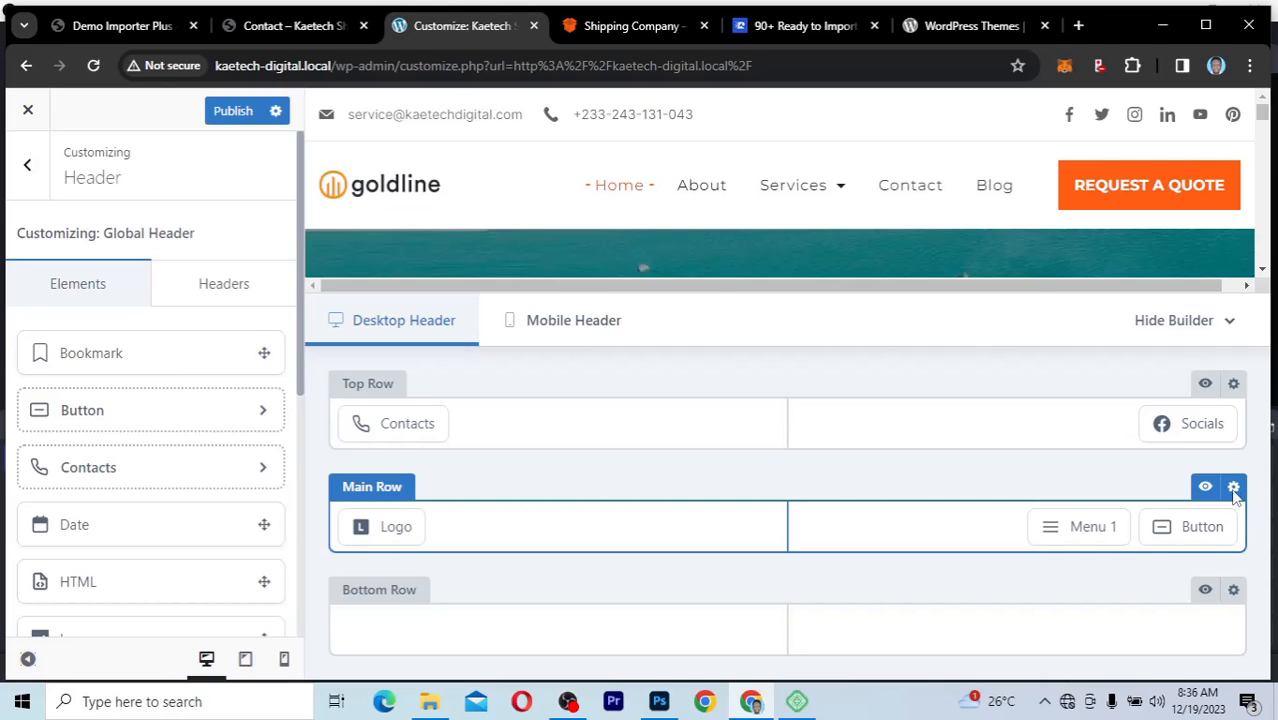
pyautogui.moveTo(1201, 535)
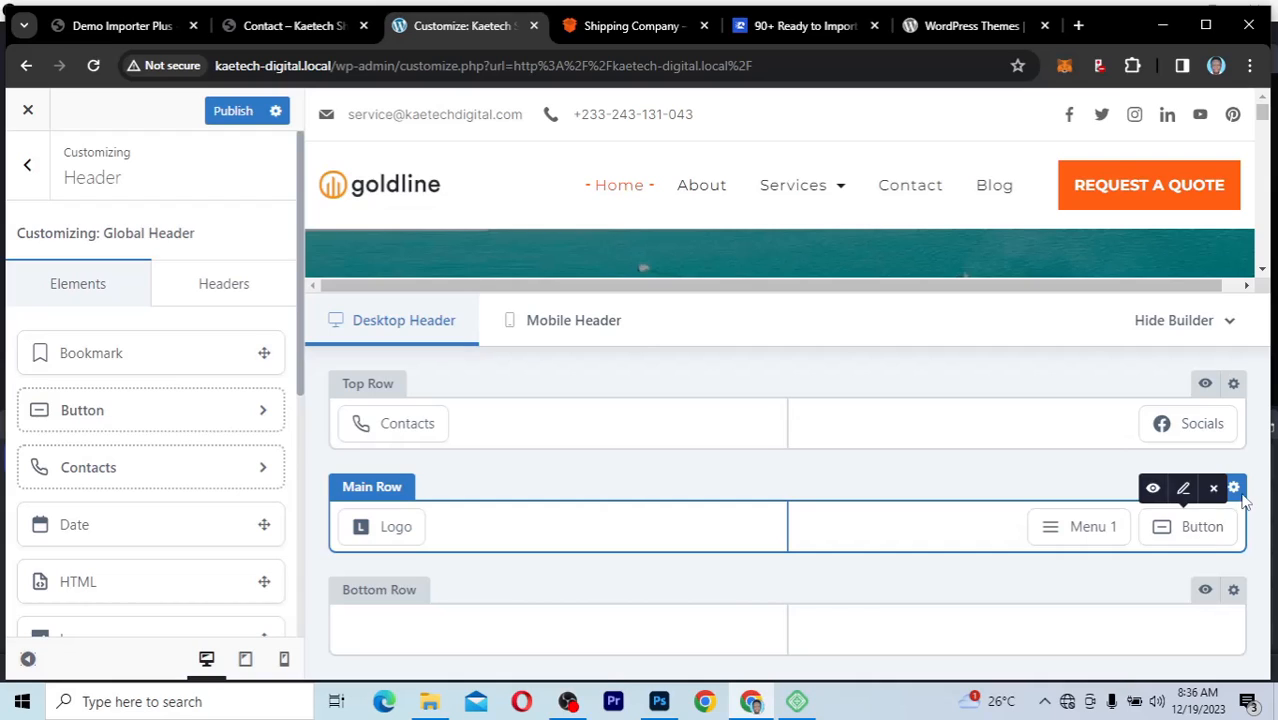
pyautogui.click(1233, 488)
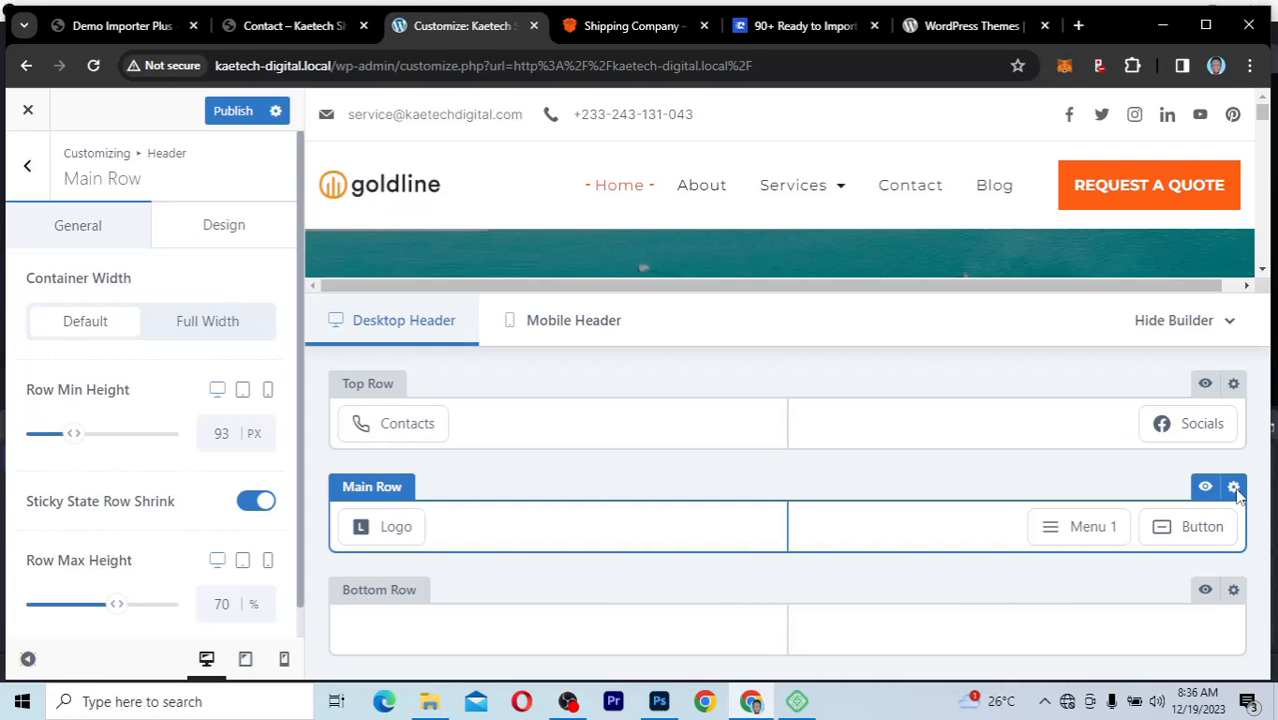
pyautogui.moveTo(1184, 528)
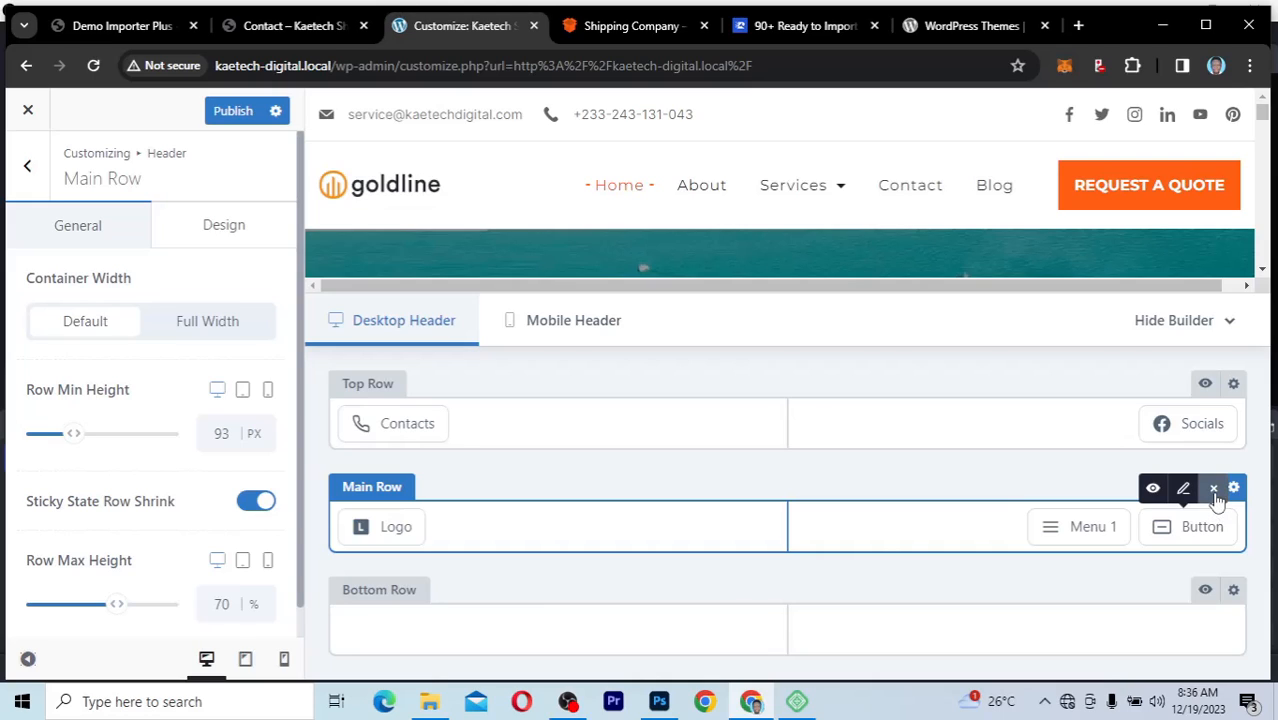
pyautogui.moveTo(1090, 526)
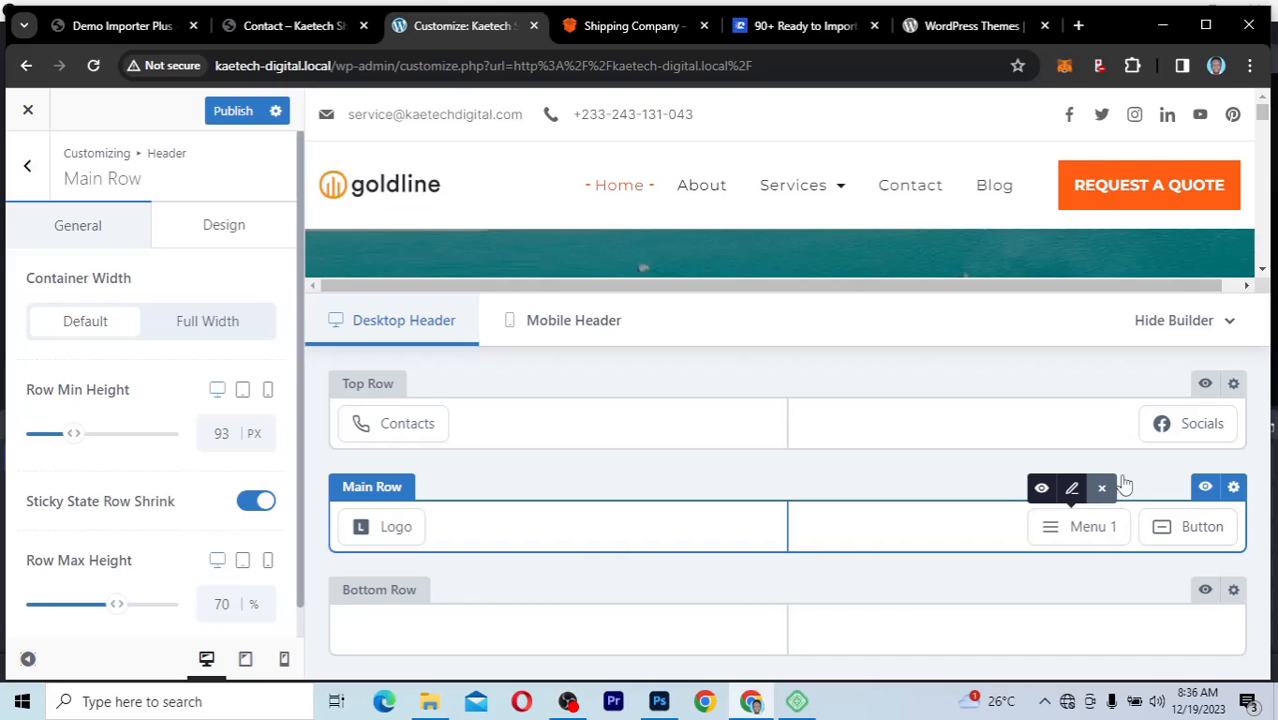
# Step: Try hiding the header's Top Row, preview the mobile header's off-canvas menu, and make the row visible again
pyautogui.moveTo(1152, 388)
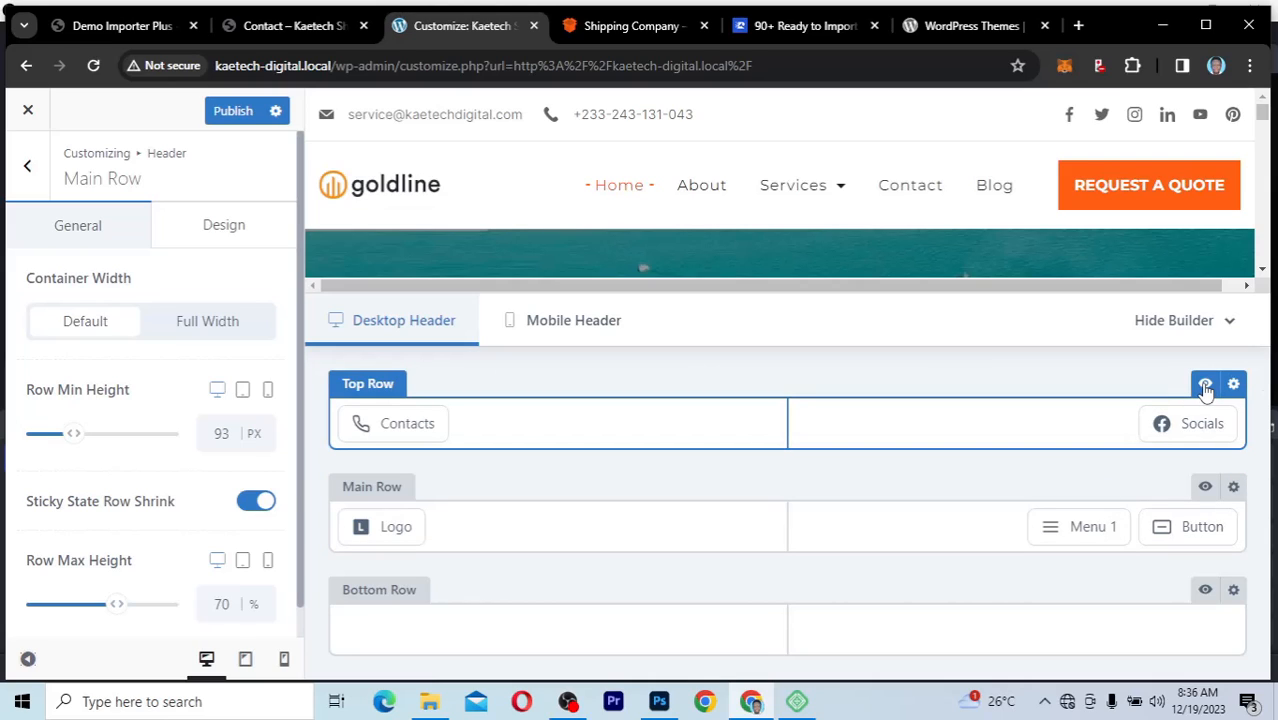
pyautogui.click(1205, 387)
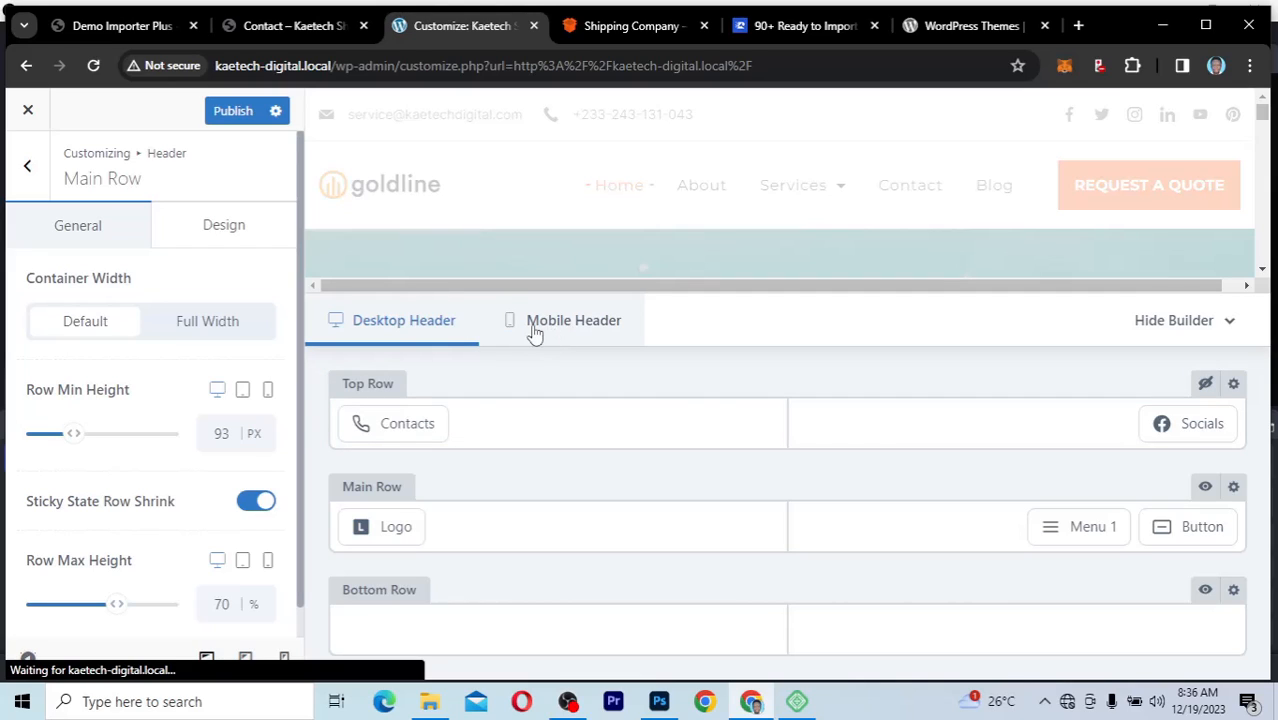
pyautogui.click(576, 333)
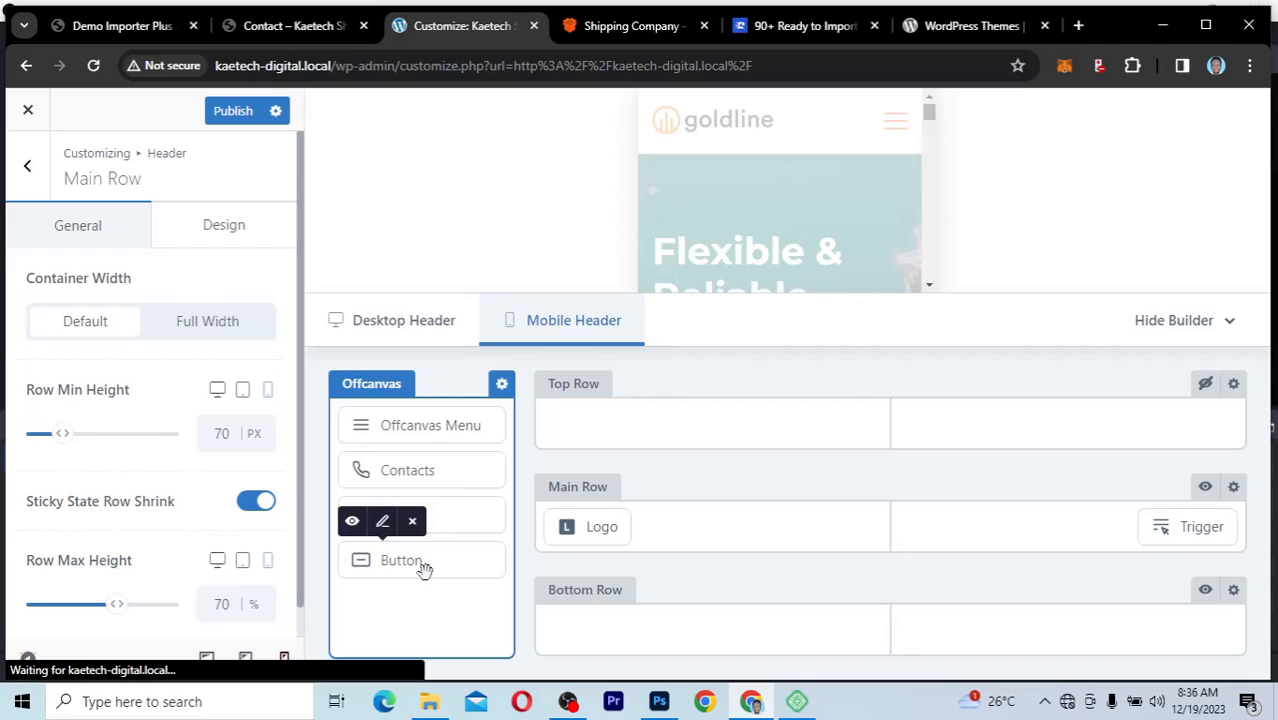
pyautogui.click(896, 122)
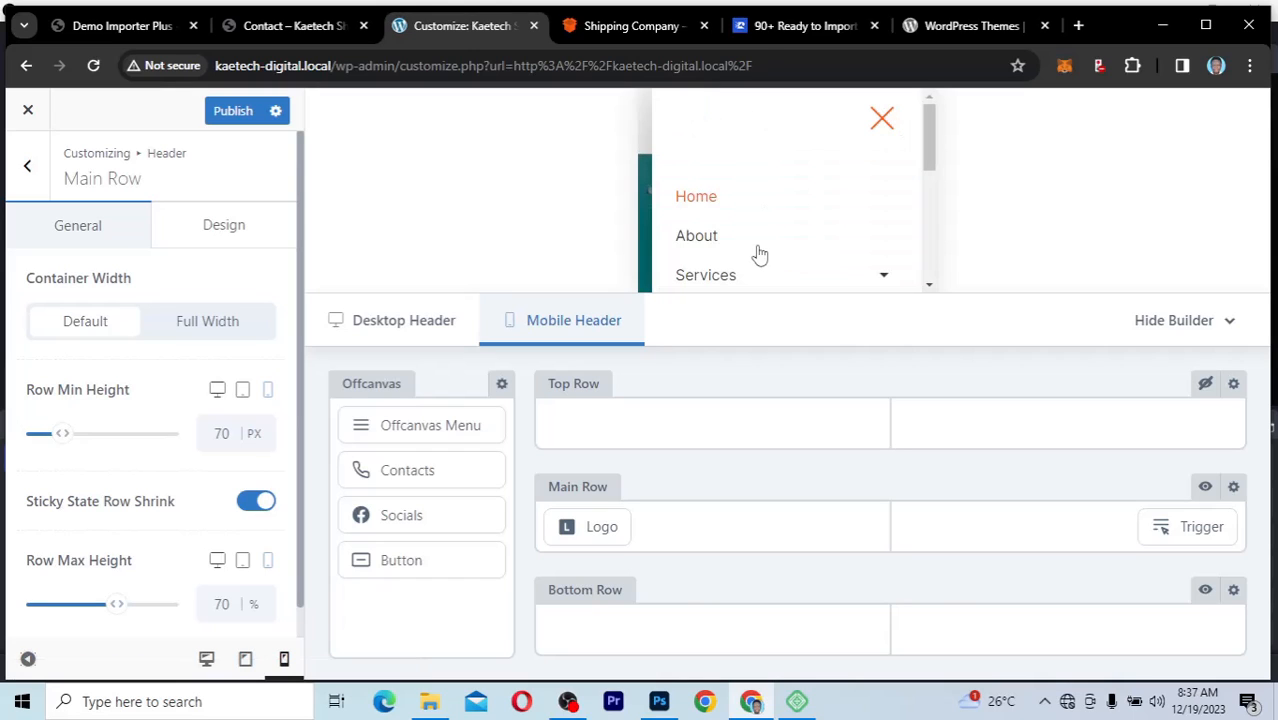
pyautogui.scroll(-5, 760, 255)
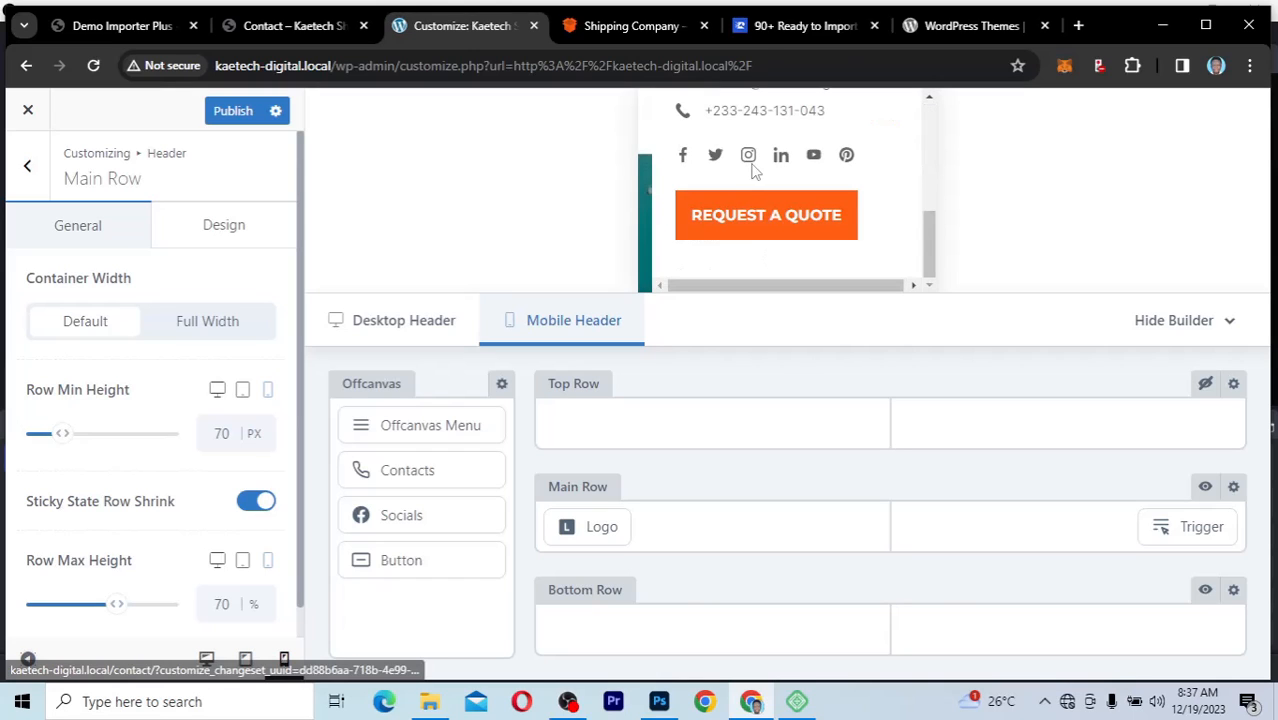
pyautogui.scroll(5, 755, 172)
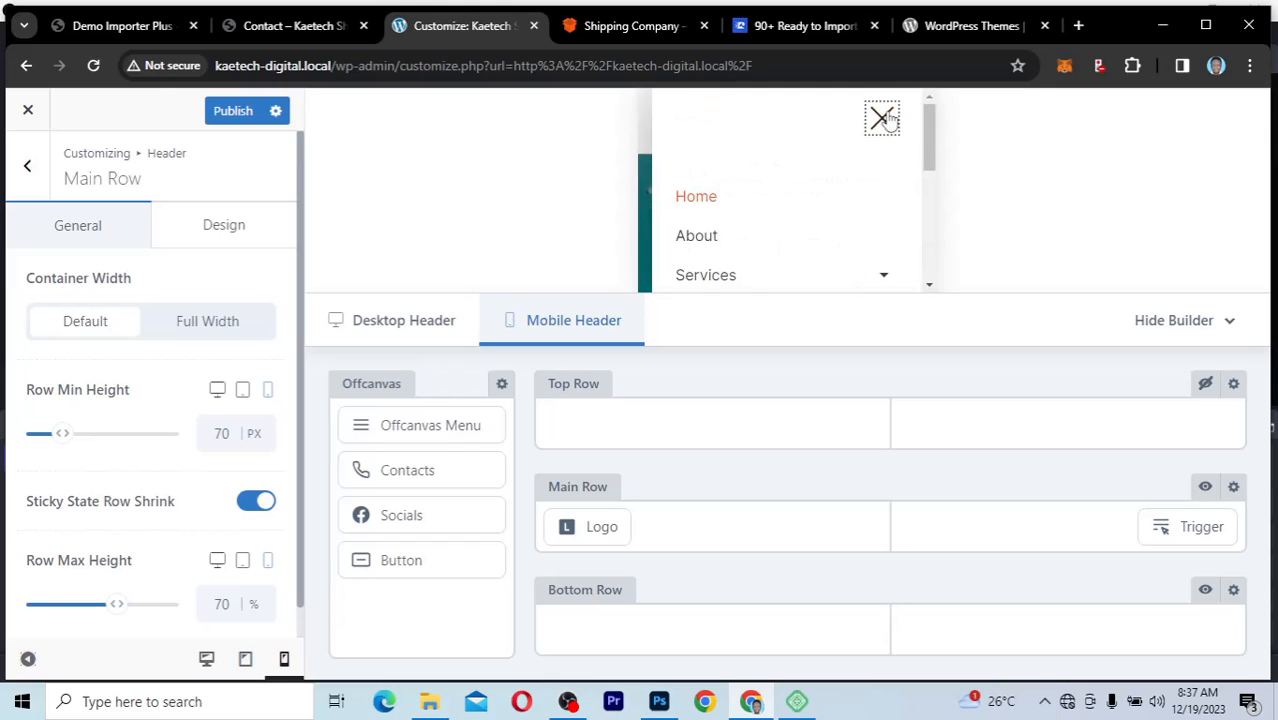
pyautogui.click(881, 119)
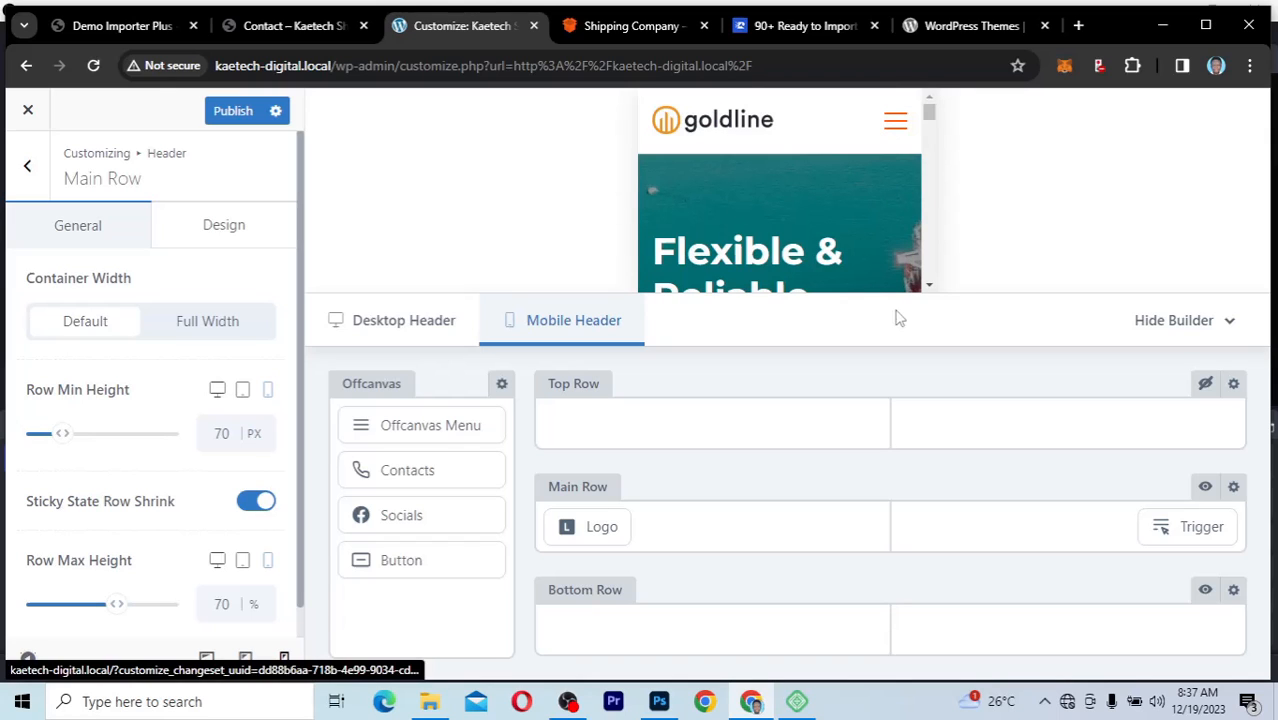
pyautogui.click(427, 320)
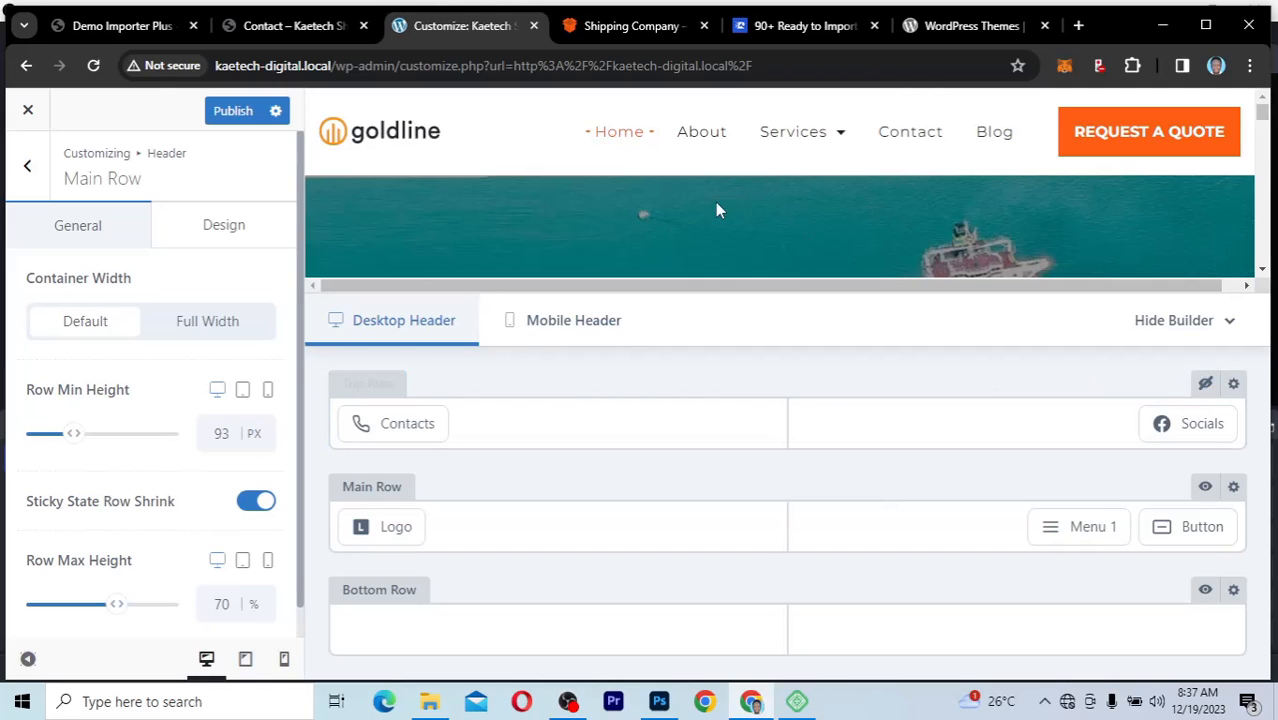
pyautogui.click(1205, 386)
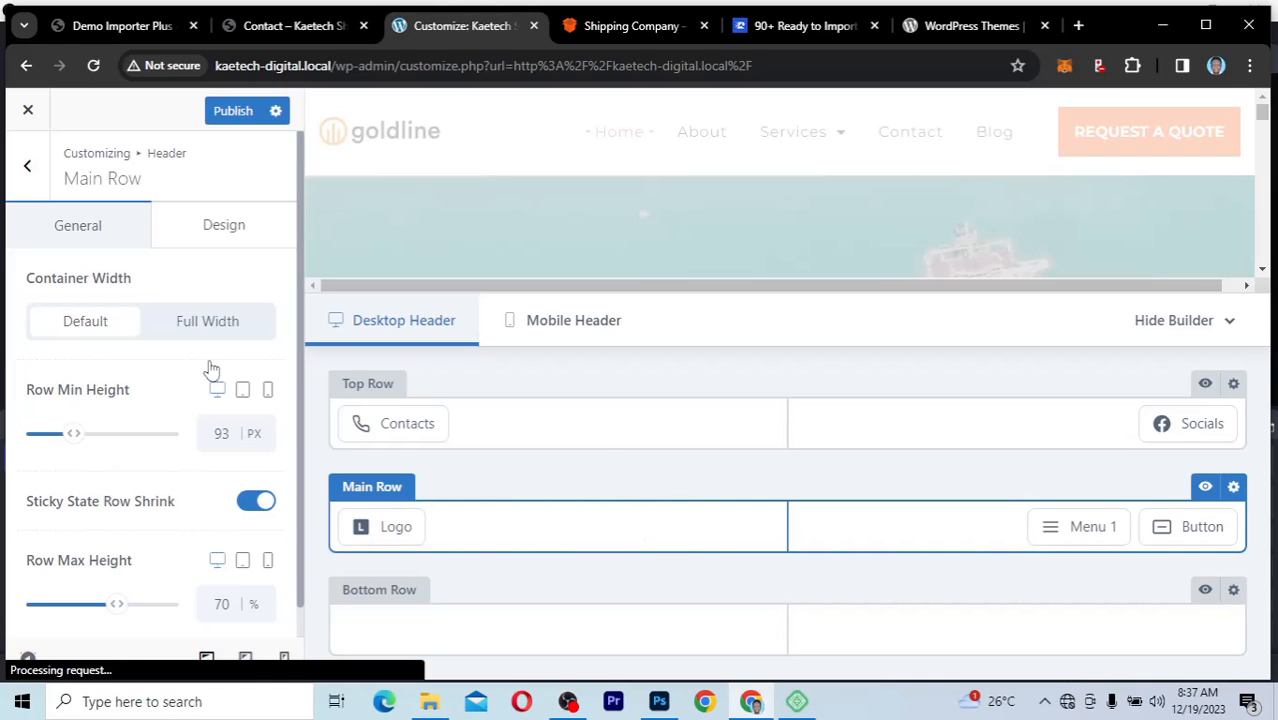
# Step: Leave the header settings after checking the element list, and open the Customizer's Footer settings
pyautogui.click(27, 168)
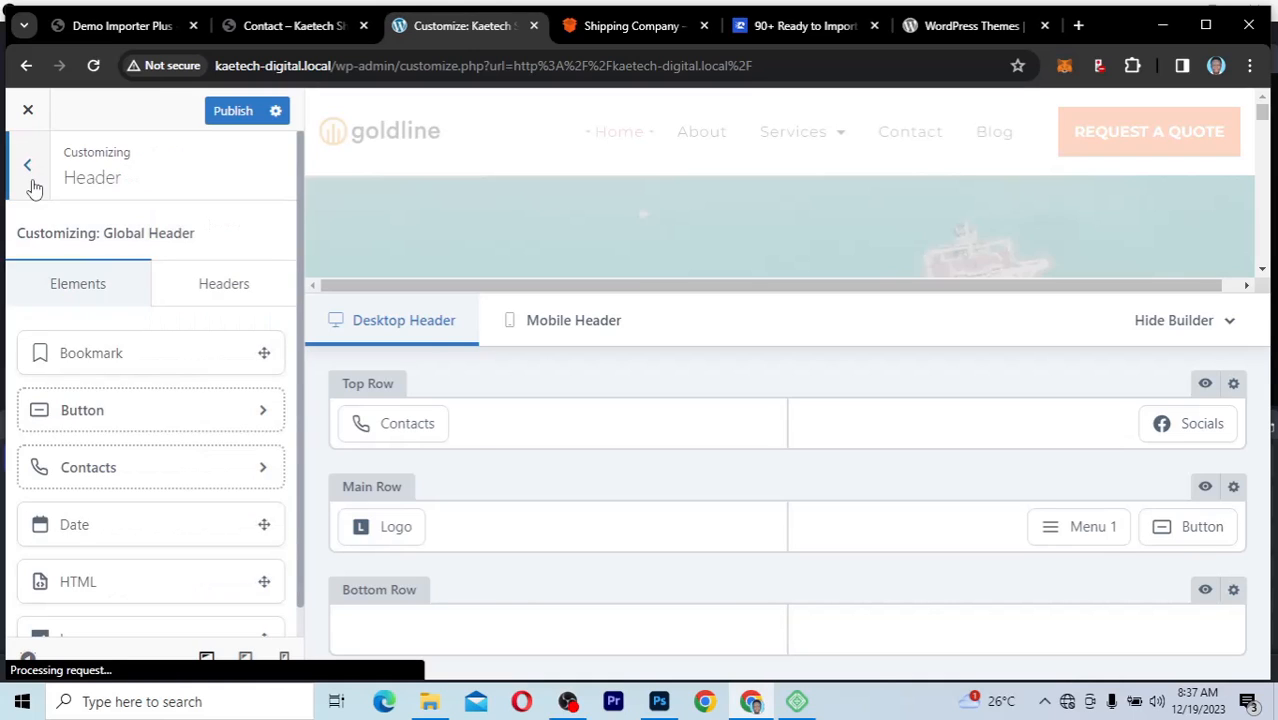
pyautogui.scroll(-5, 120, 452)
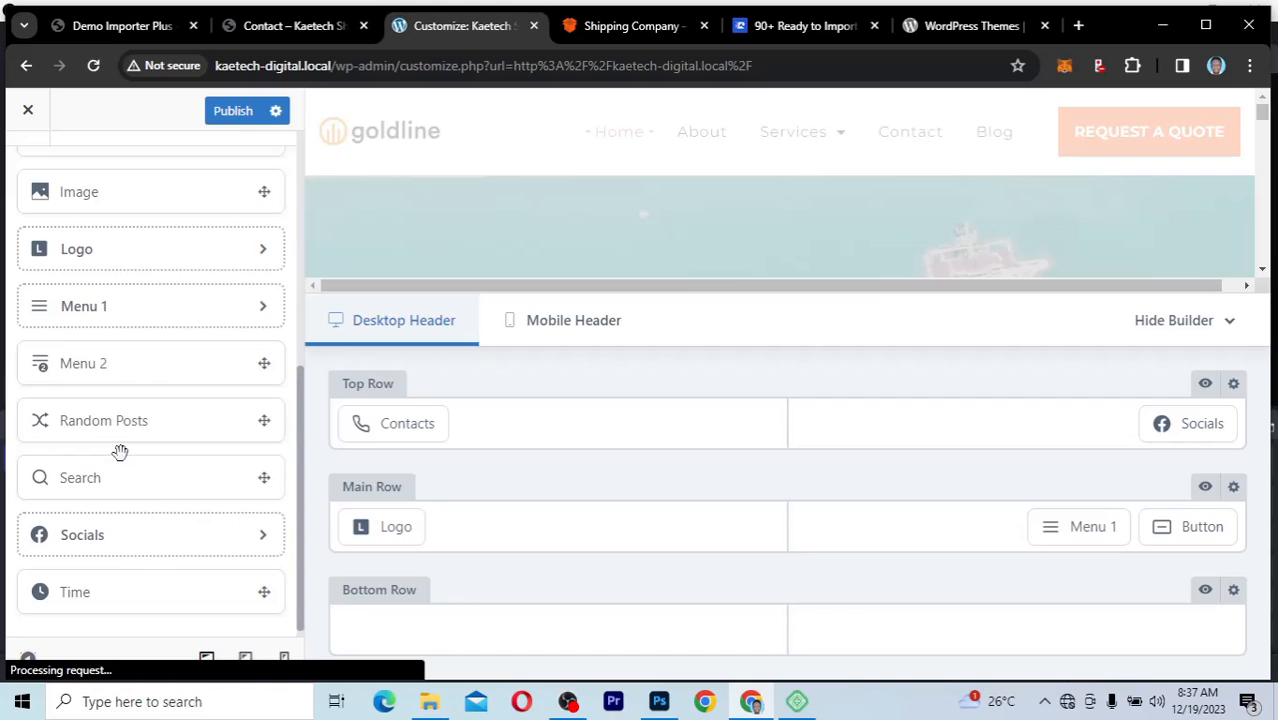
pyautogui.scroll(5, 120, 452)
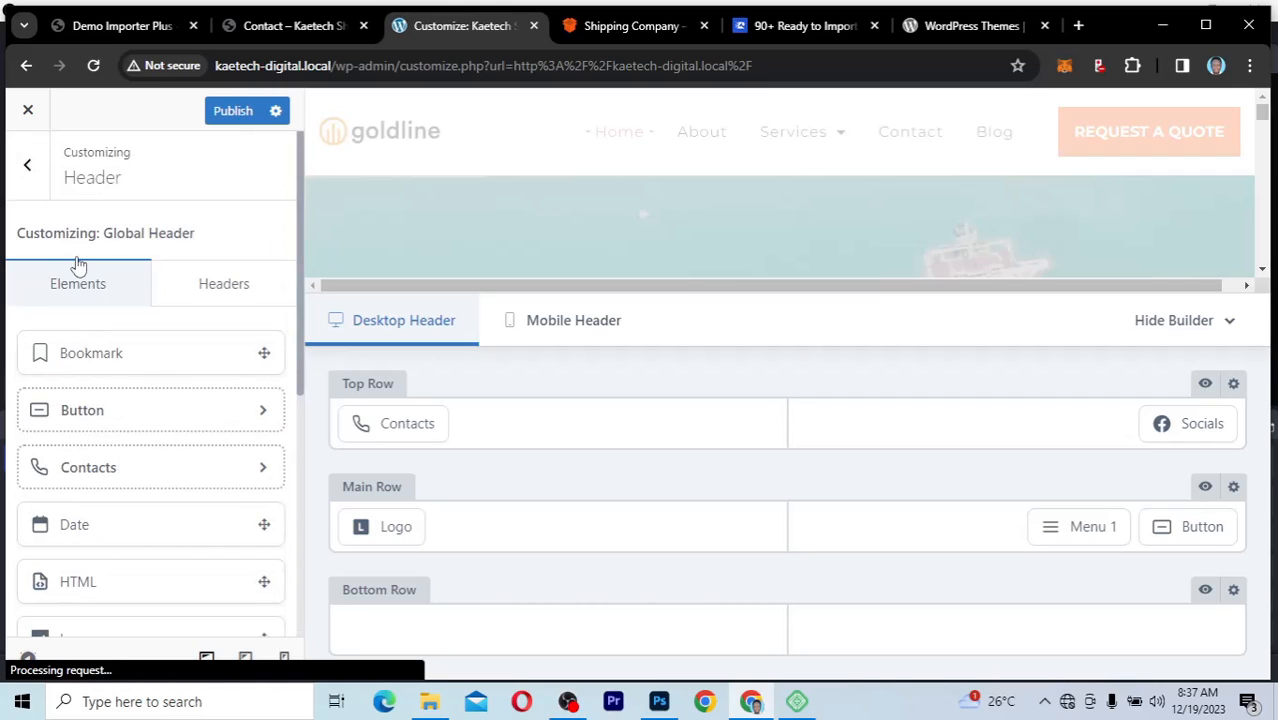
pyautogui.click(29, 172)
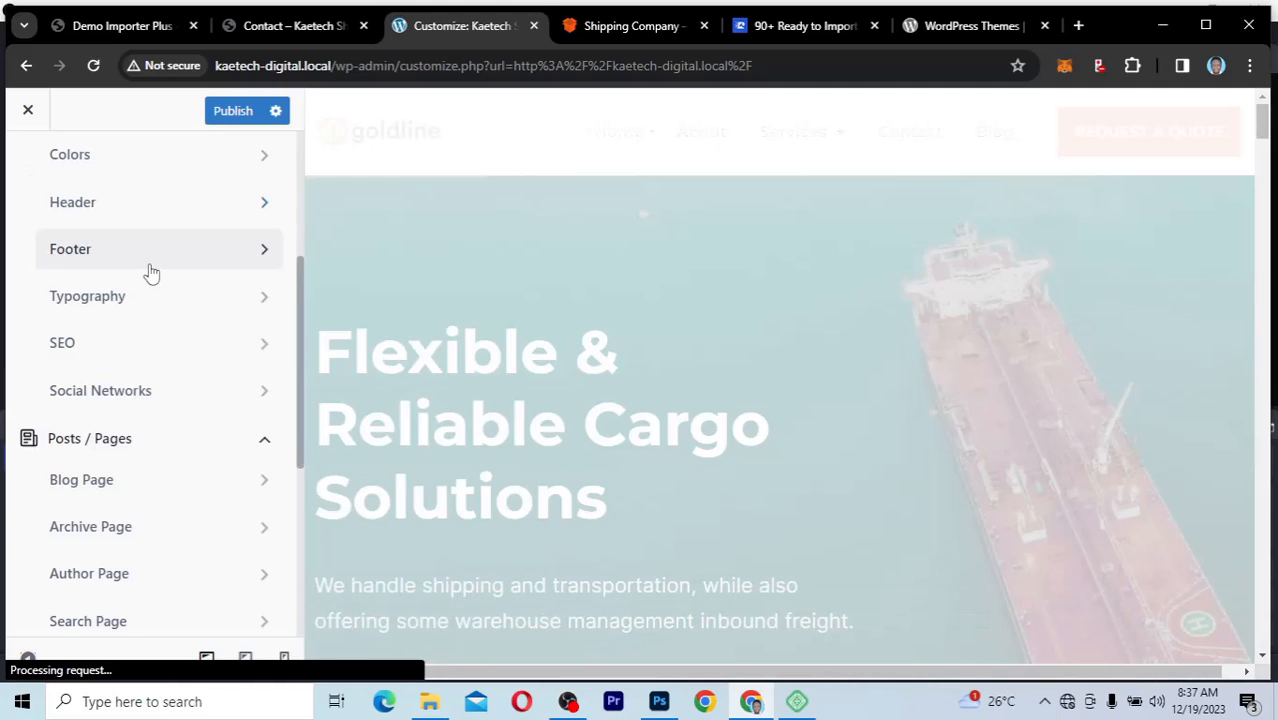
pyautogui.click(163, 263)
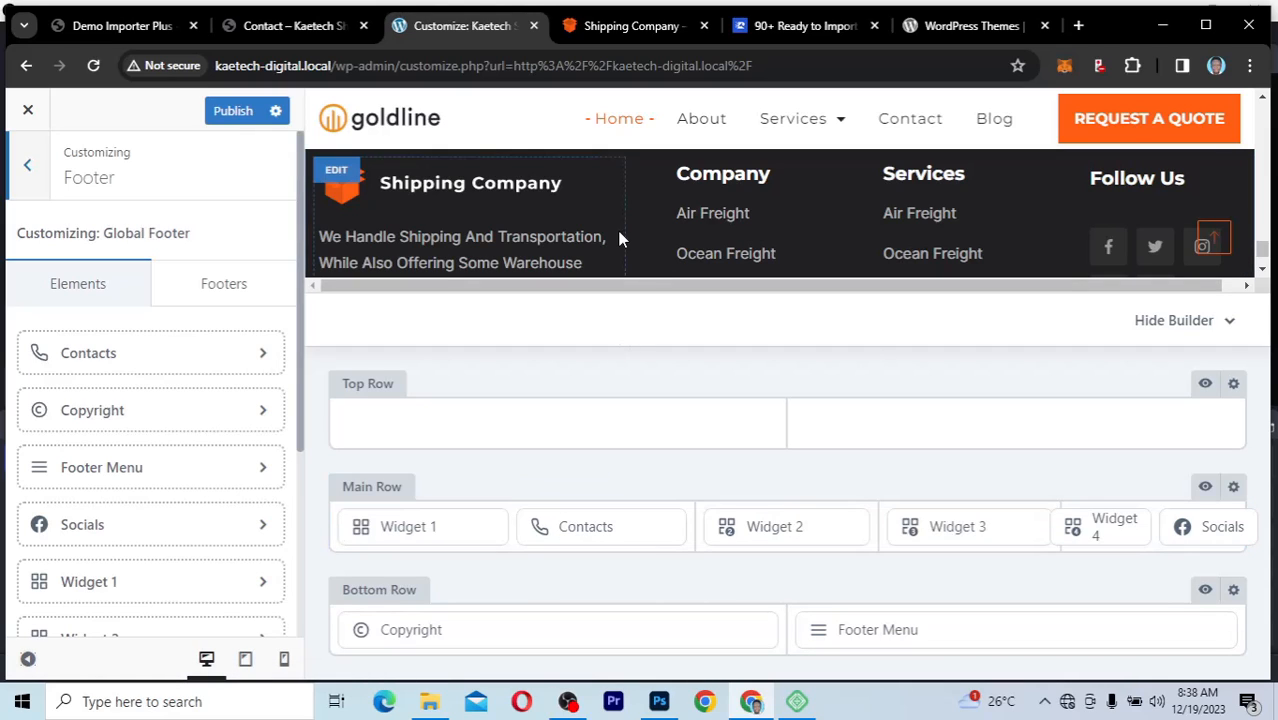
# Step: Open the footer Main Row's Widget 1, dismiss the block widgets introduction, and inspect its logo image and description paragraph
pyautogui.scroll(-2, 617, 230)
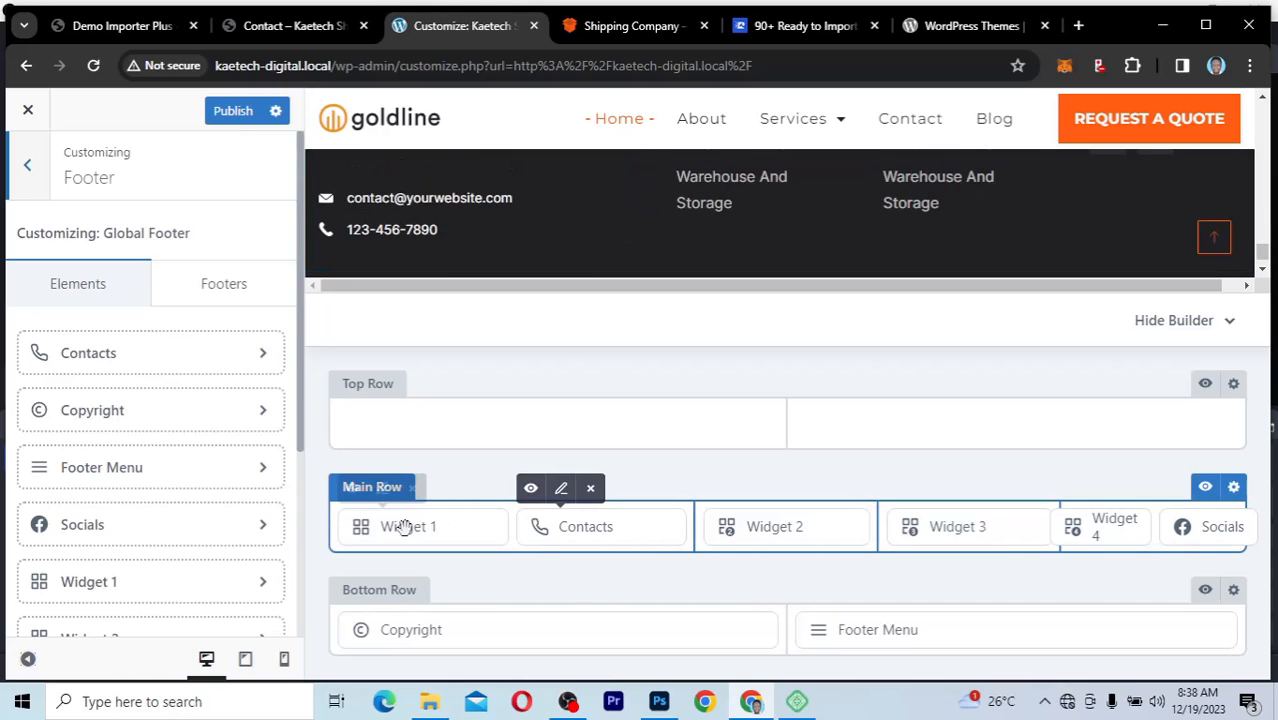
pyautogui.click(383, 492)
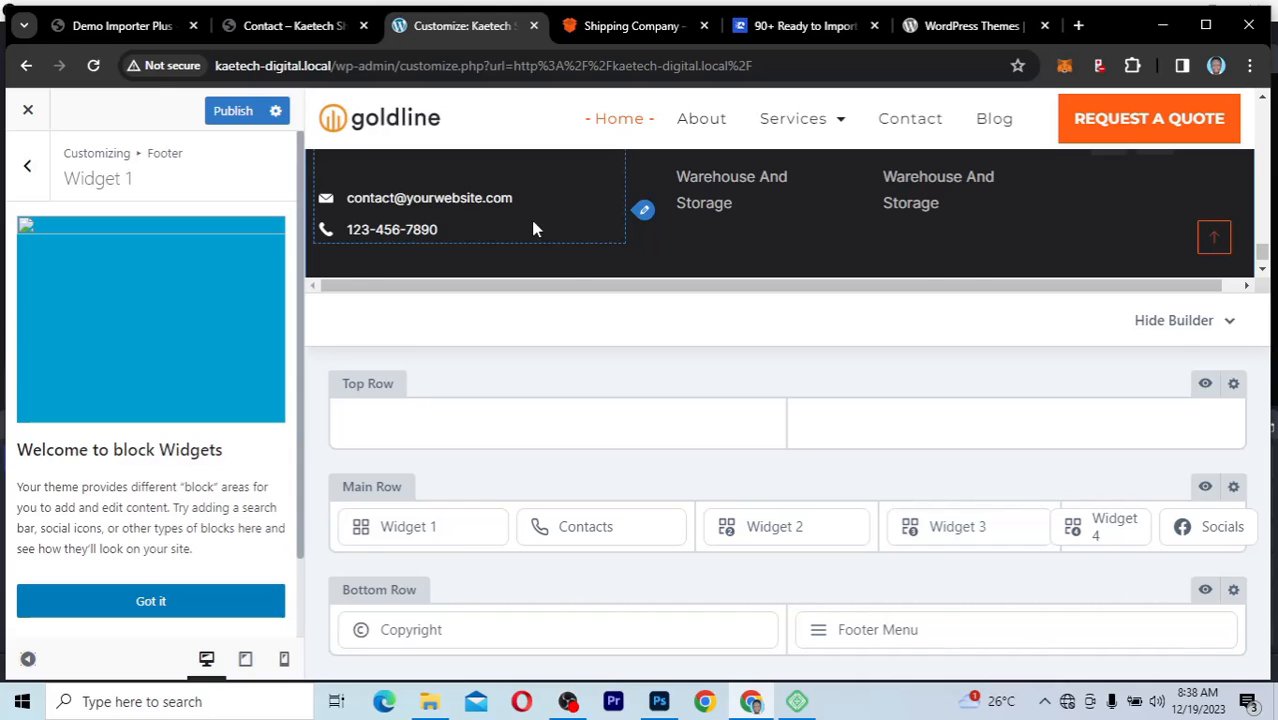
pyautogui.scroll(2, 445, 200)
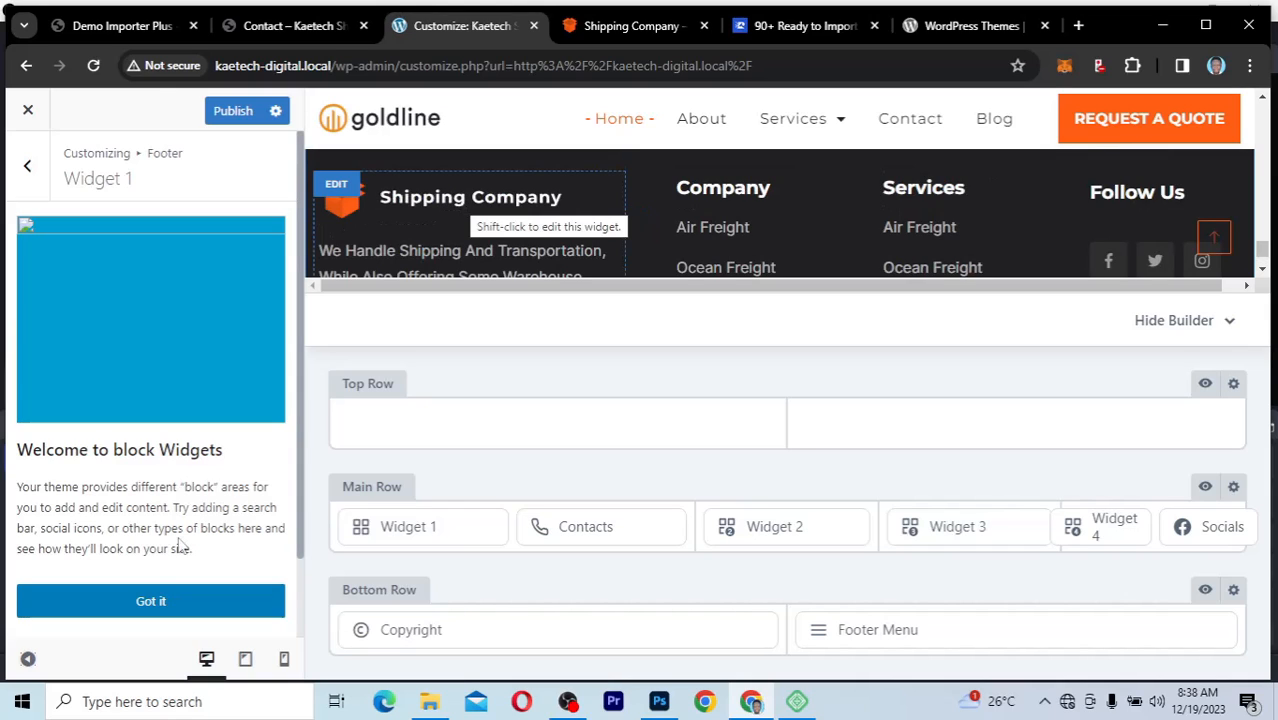
pyautogui.click(160, 606)
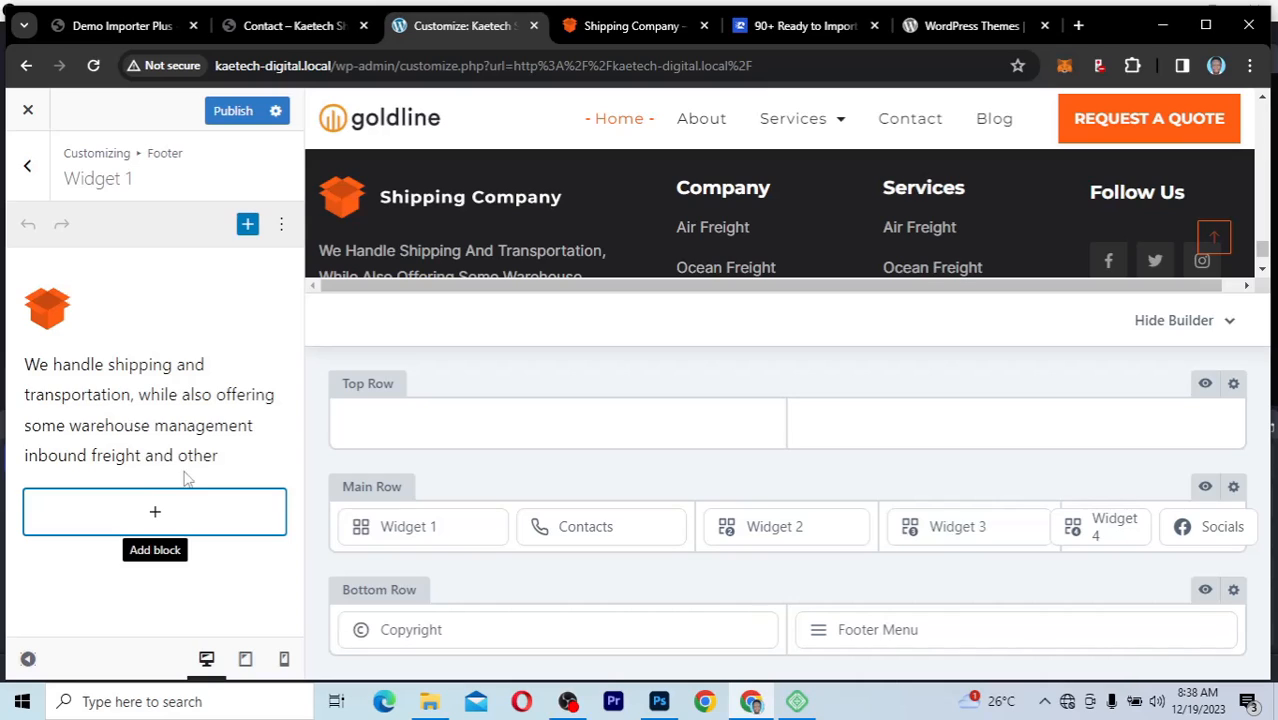
pyautogui.click(140, 314)
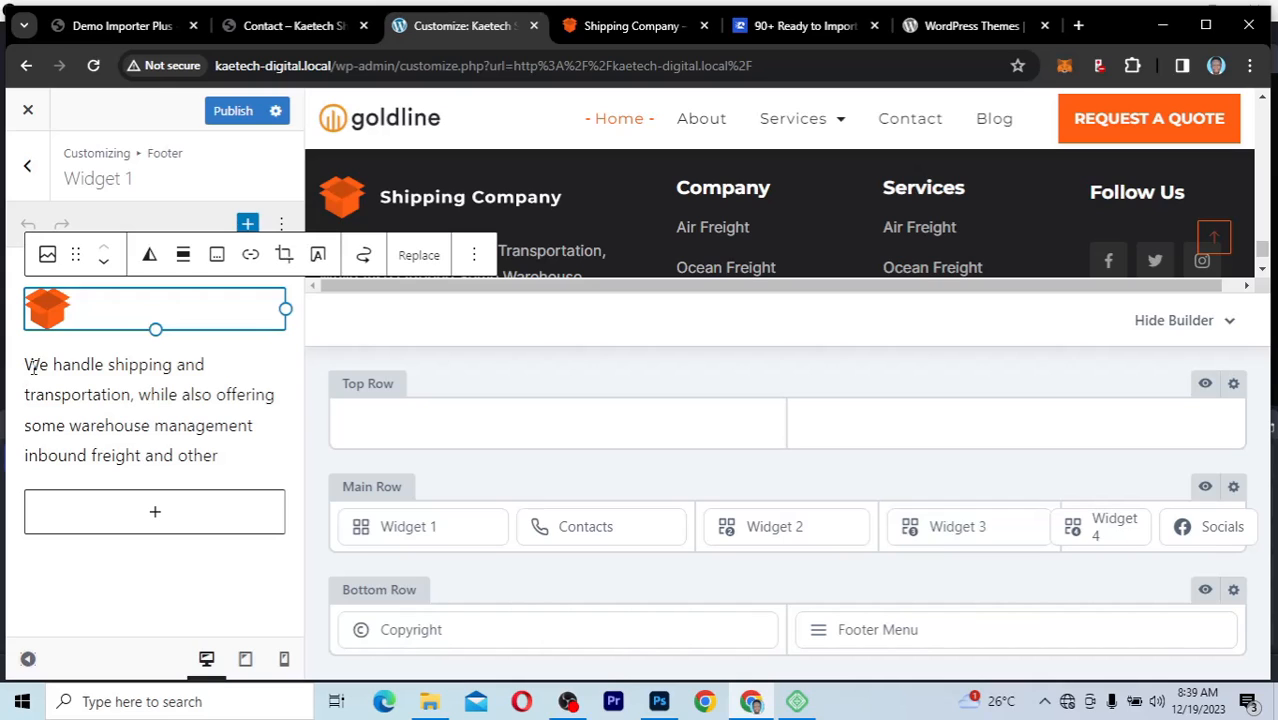
pyautogui.moveTo(33, 366); pyautogui.dragTo(222, 450)
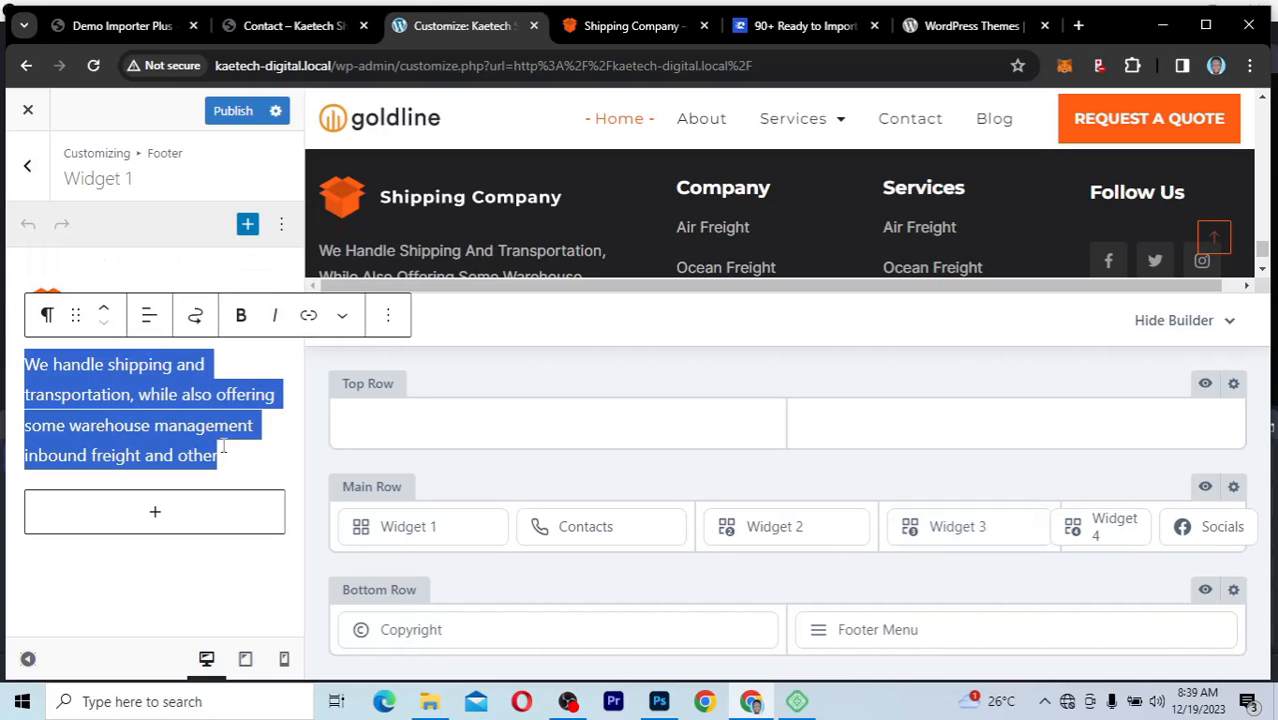
pyautogui.click(128, 390)
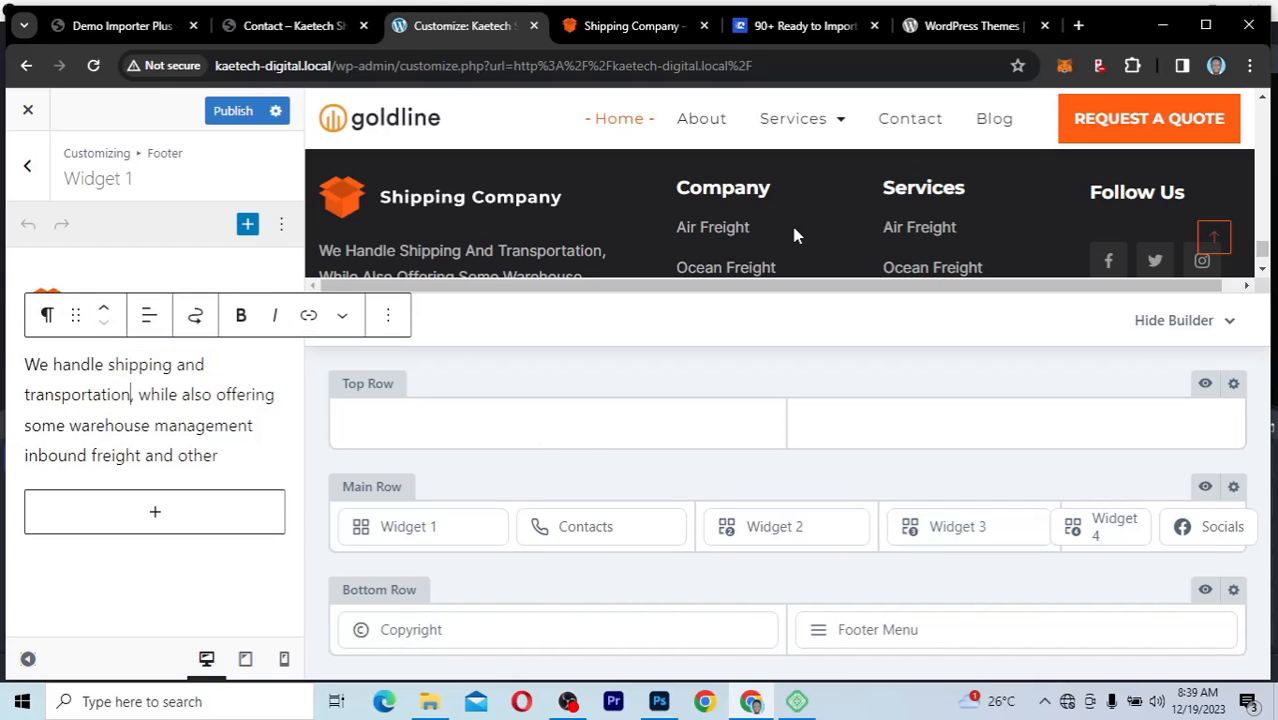
# Step: Look through the settings of the footer Main Row's Contacts, Widget 2 and Socials elements, including the Email contact entry
pyautogui.moveTo(571, 524)
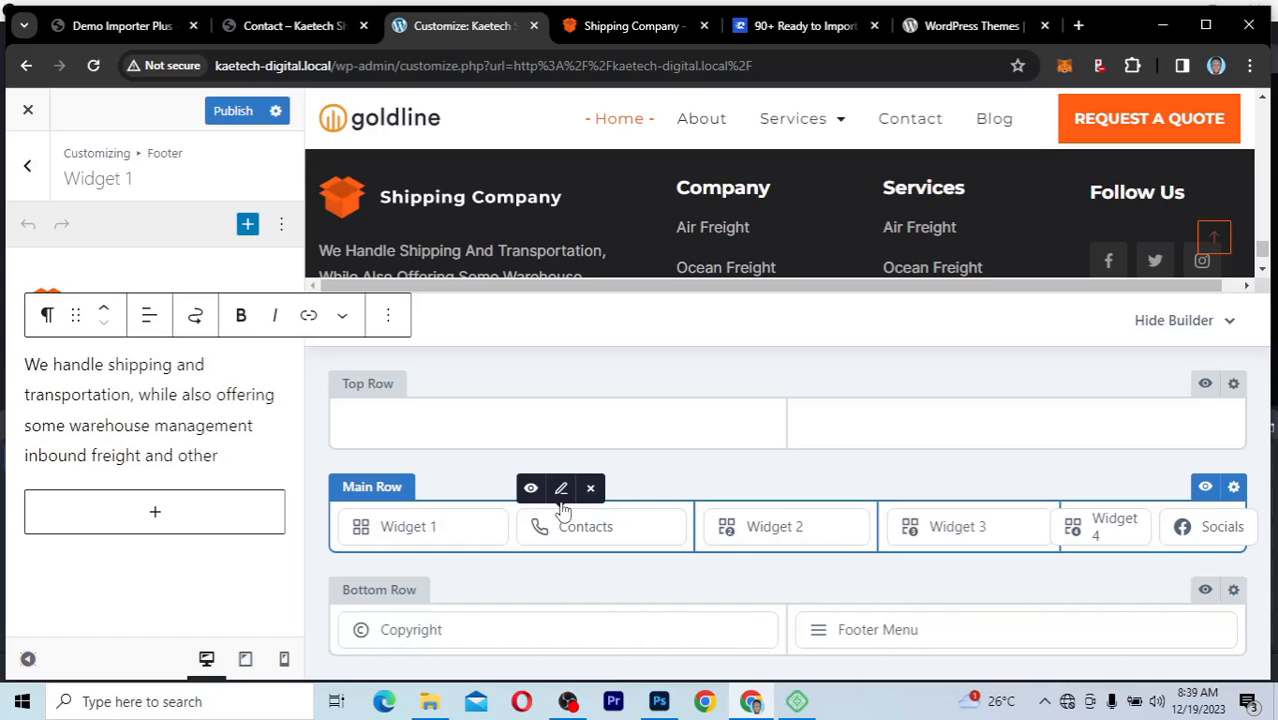
pyautogui.click(562, 490)
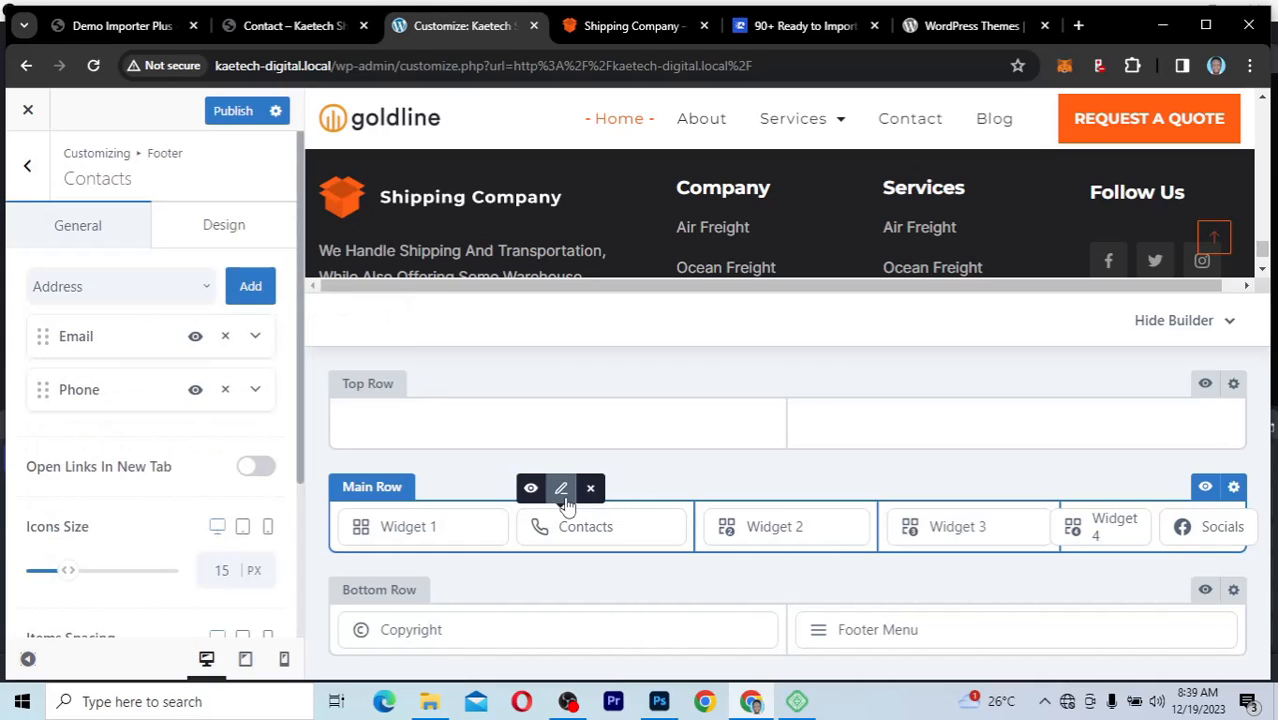
pyautogui.click(254, 338)
pyautogui.click(254, 338)
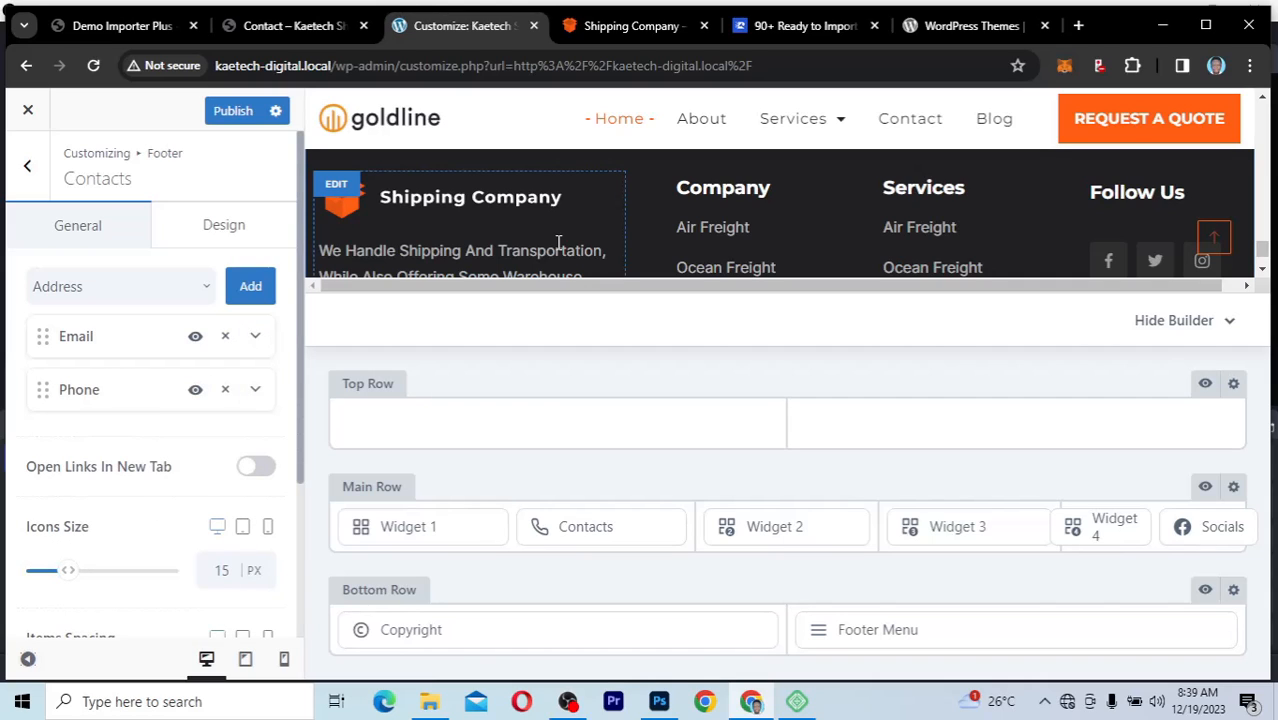
pyautogui.click(790, 519)
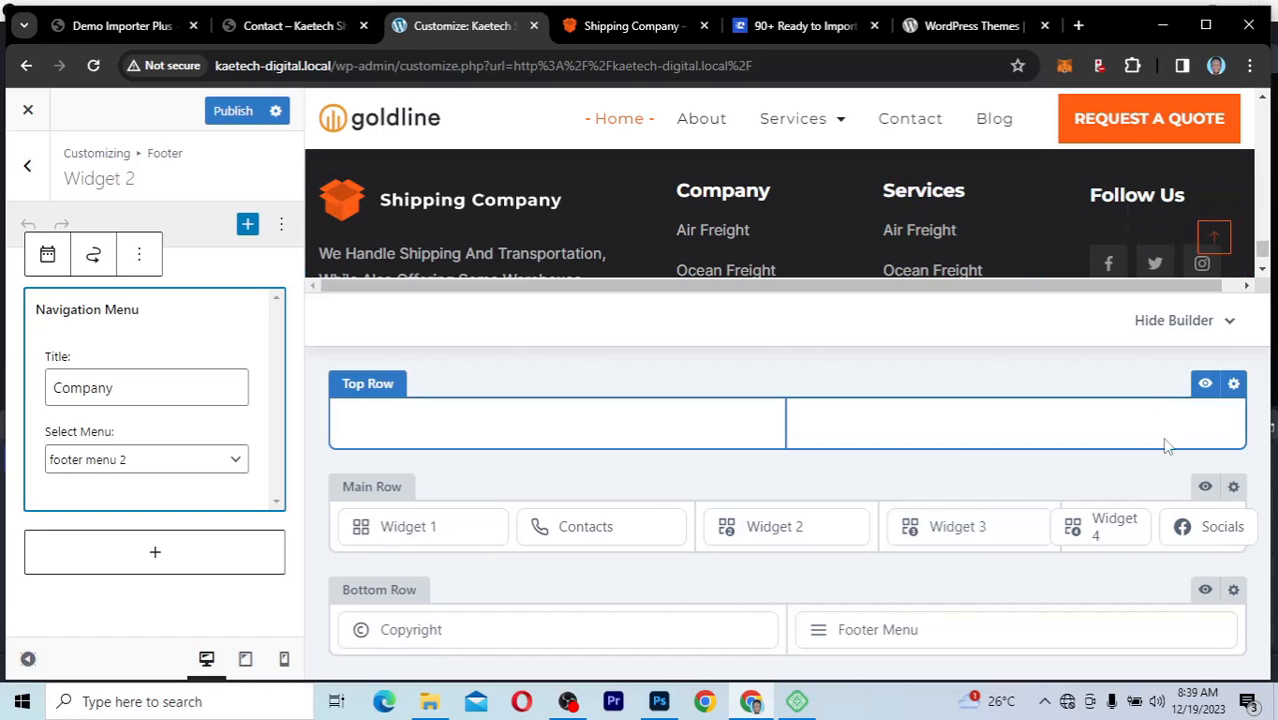
pyautogui.click(1203, 491)
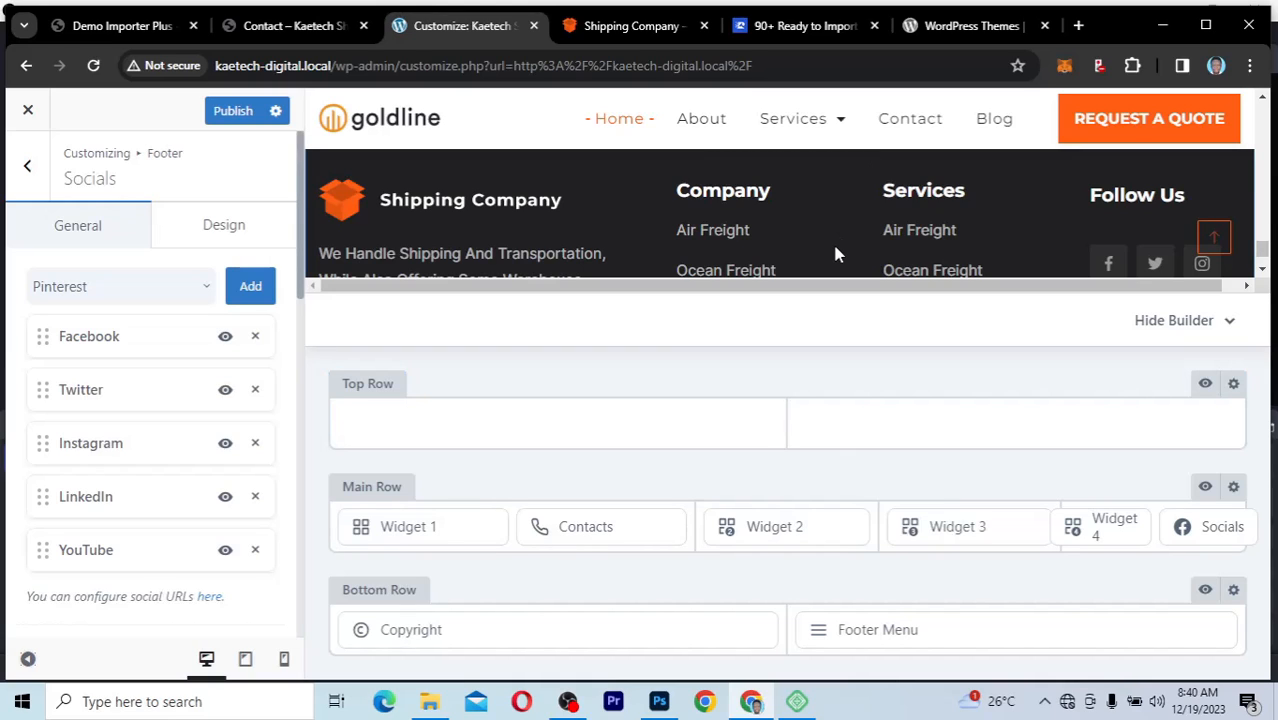
# Step: Replace the {theme_author} tag in the footer Bottom Row's copyright text with "Kaetech Digital"
pyautogui.scroll(-2, 832, 241)
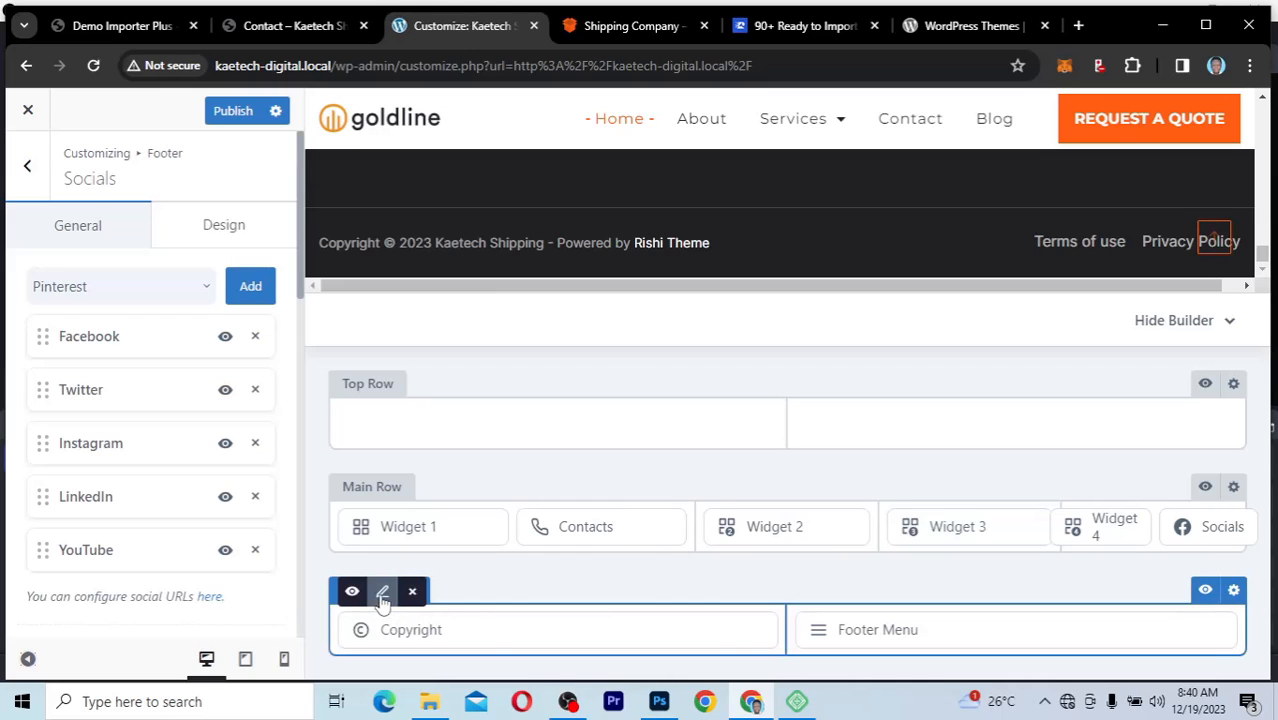
pyautogui.click(382, 594)
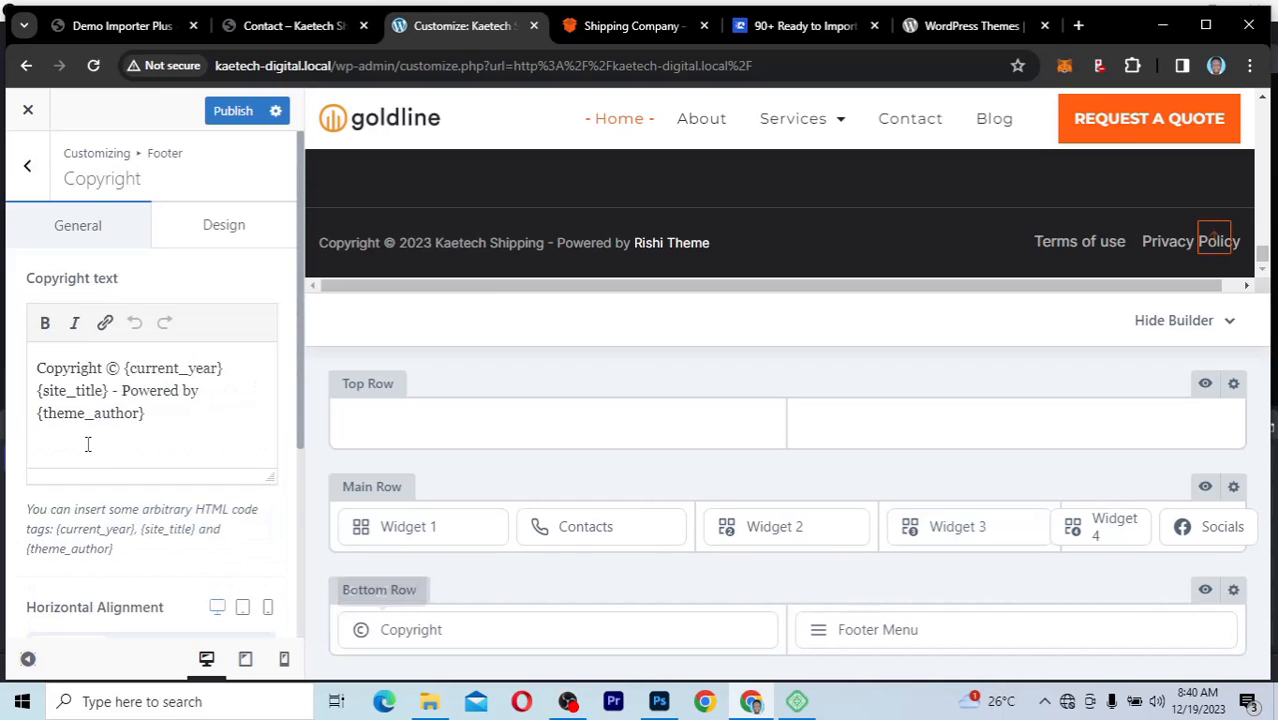
pyautogui.click(160, 412)
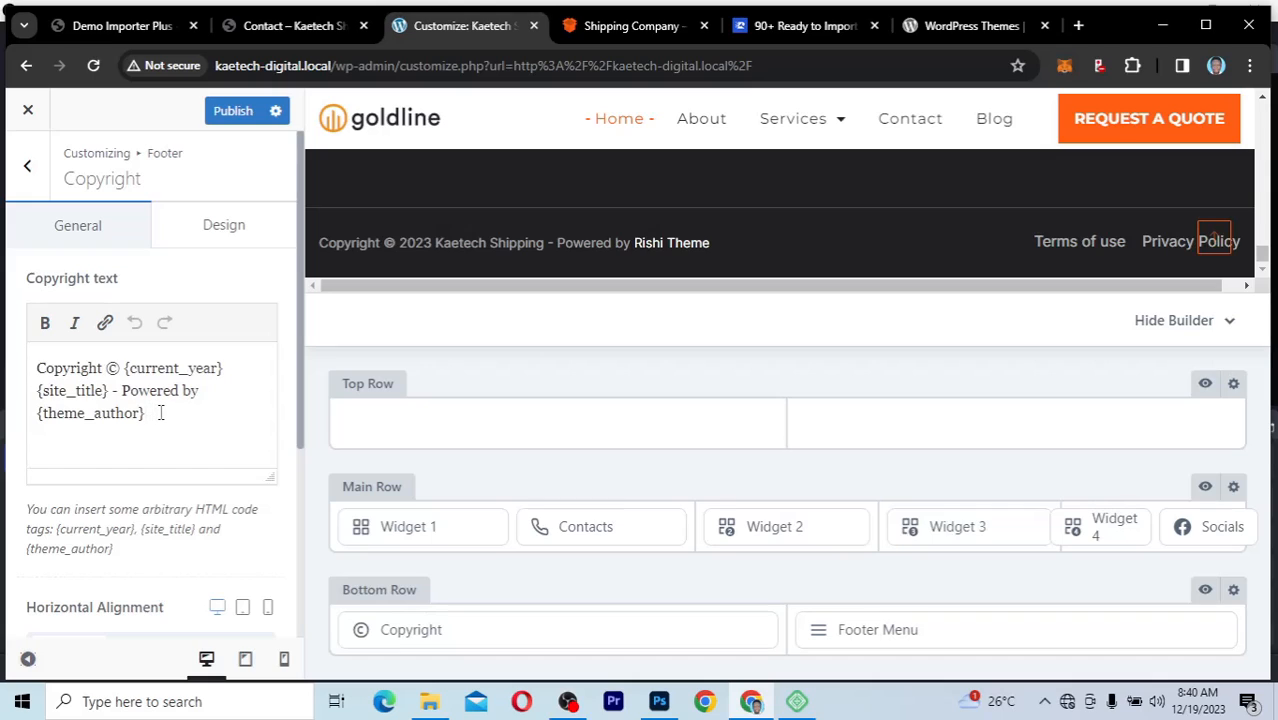
pyautogui.keyDown('shift'); pyautogui.click(37, 414); pyautogui.keyUp('shift')
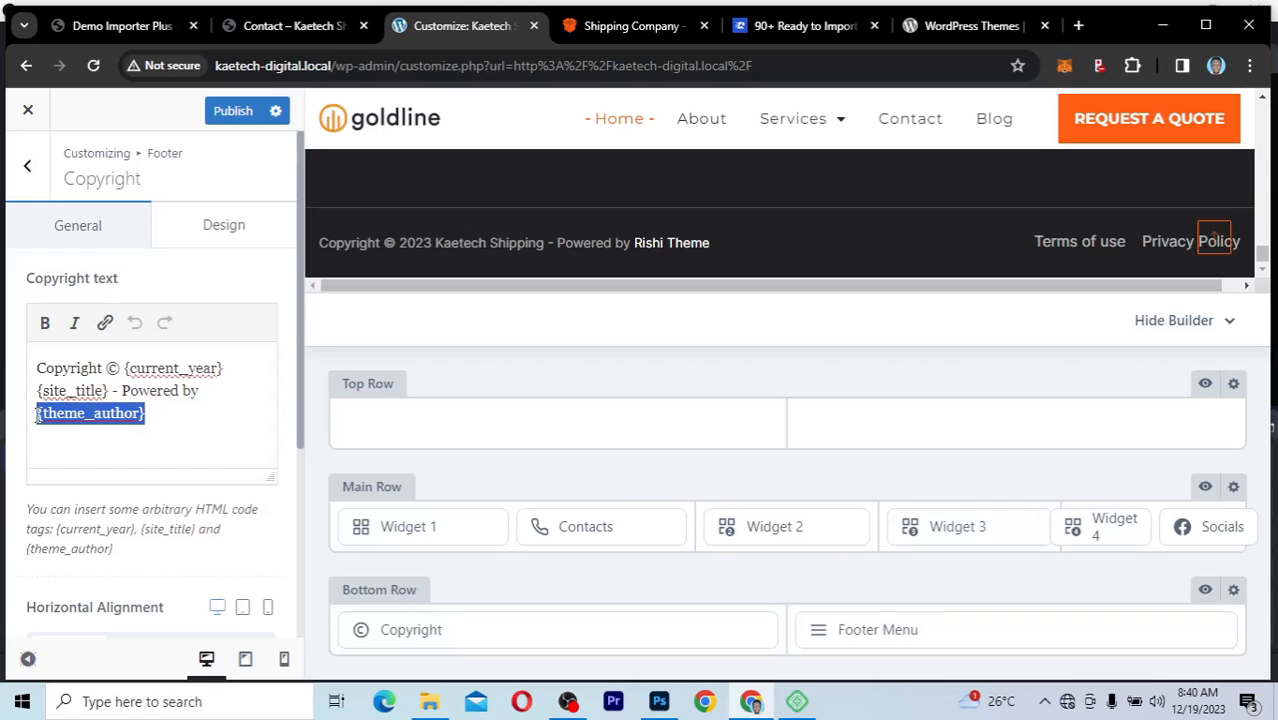
pyautogui.write('Kae')
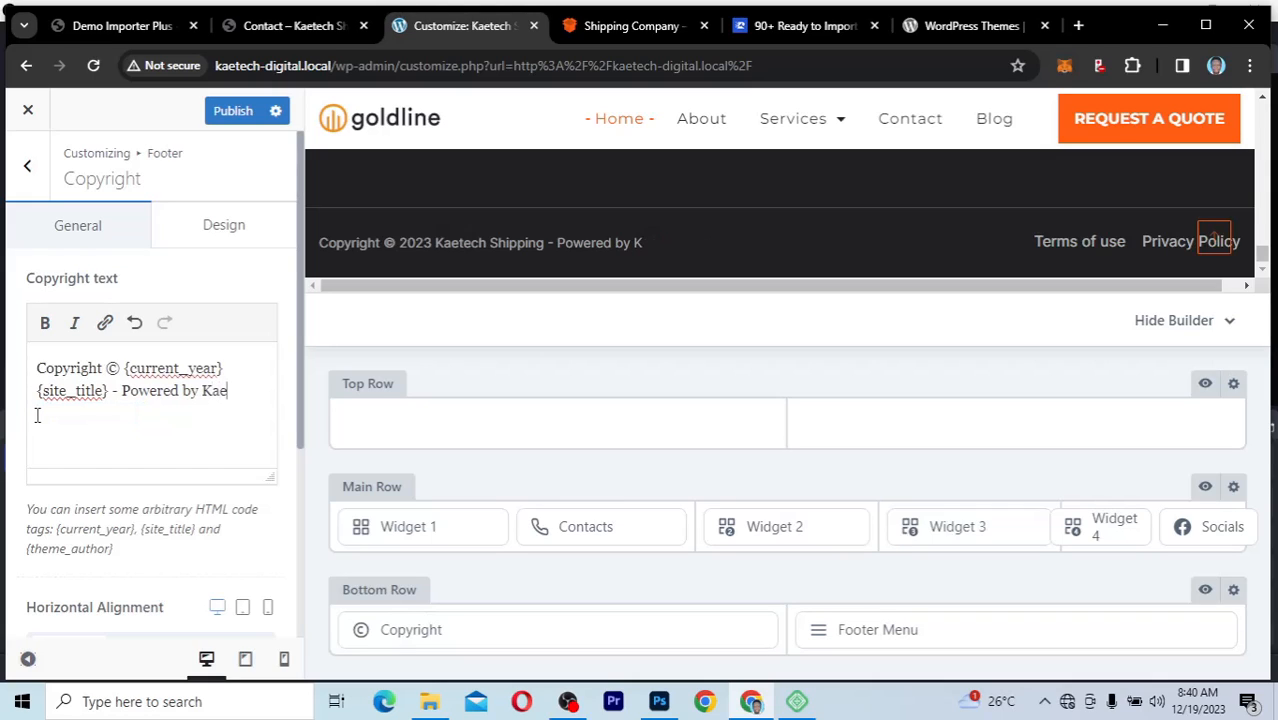
pyautogui.write('tech Digital')
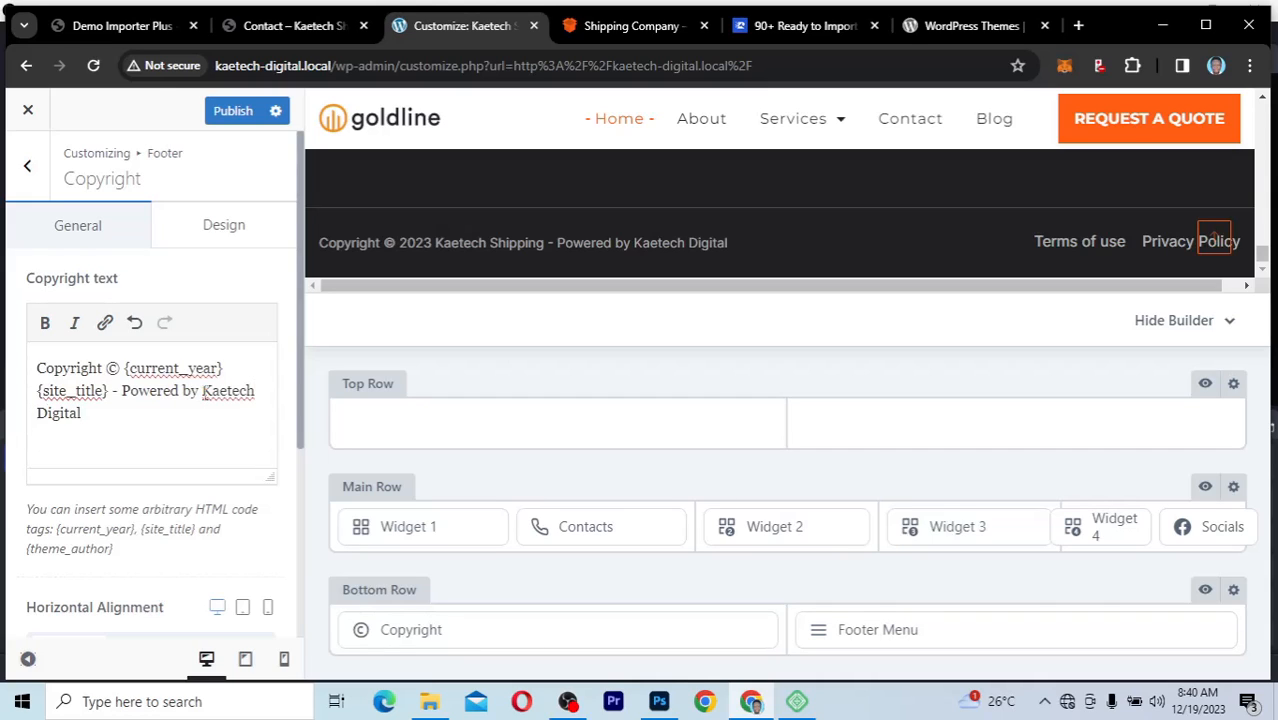
# Step: Make the words "Kaetech Digital" bold in the footer's copyright text
pyautogui.moveTo(203, 390); pyautogui.dragTo(222, 409)
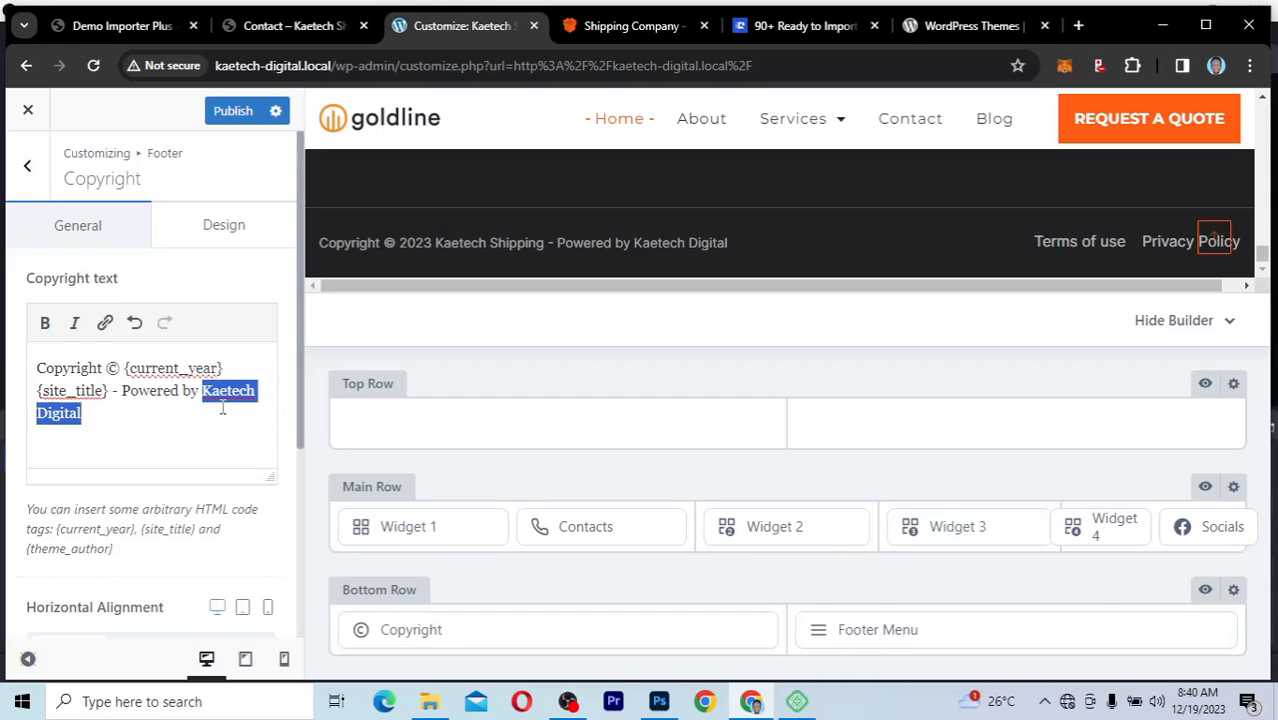
pyautogui.click(46, 323)
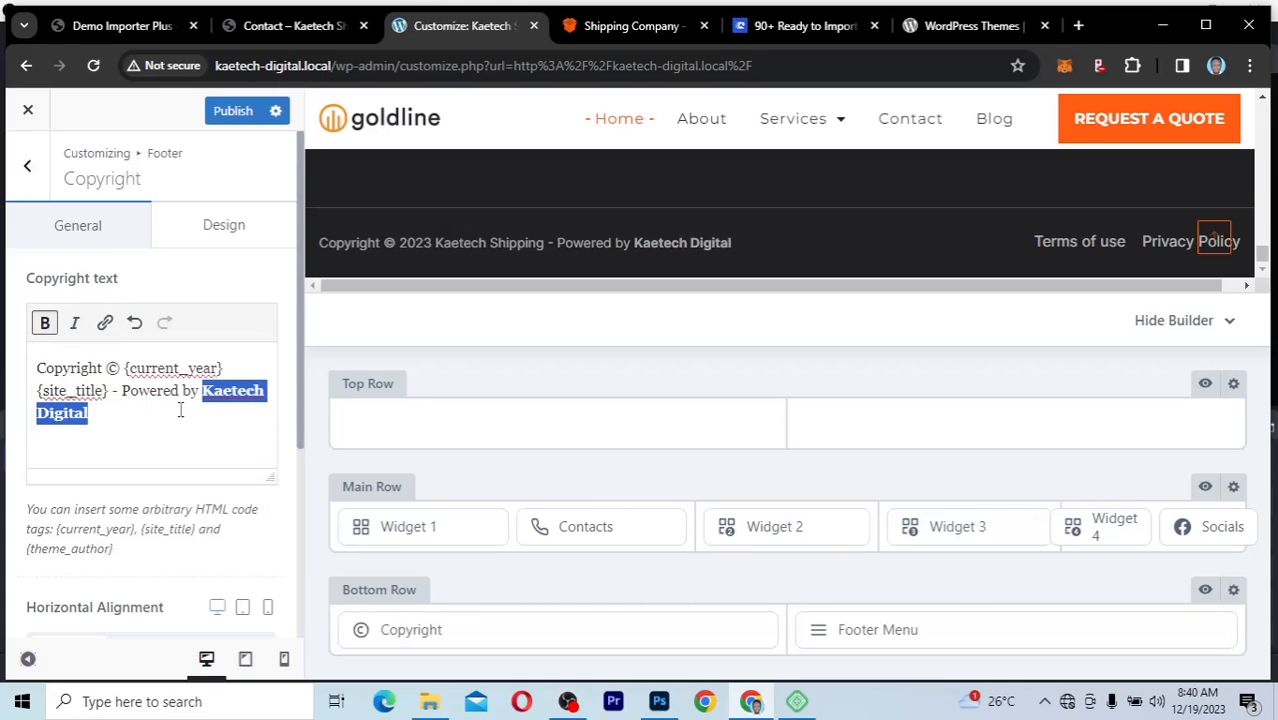
pyautogui.click(107, 414)
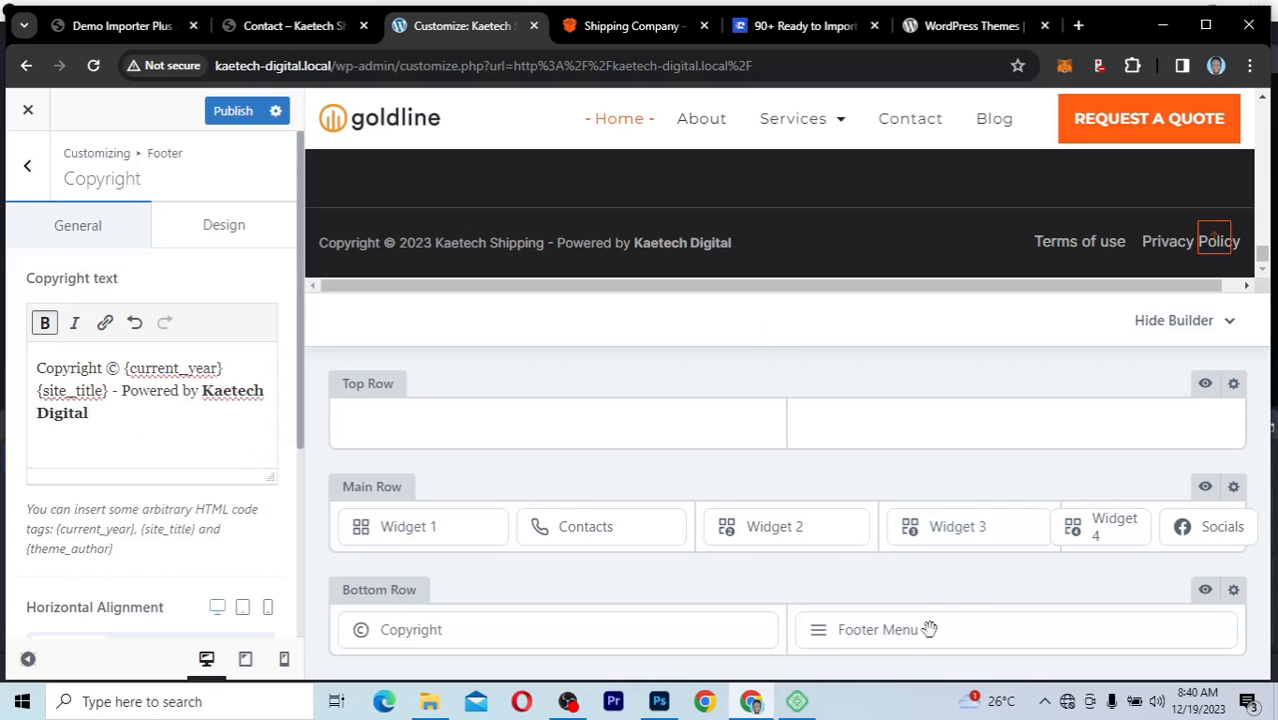
pyautogui.moveTo(940, 640)
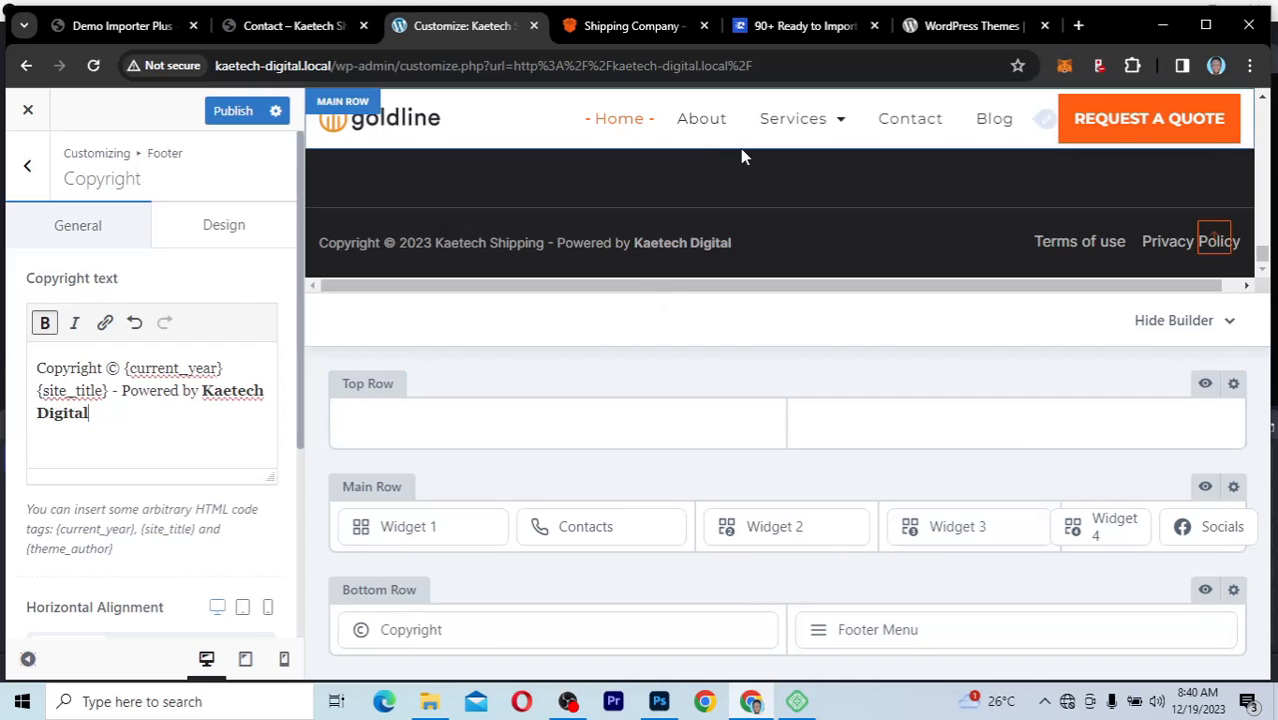
# Step: Leave the footer settings, check the global color palette in the Colors settings, and return to the main Customizer list
pyautogui.click(31, 169)
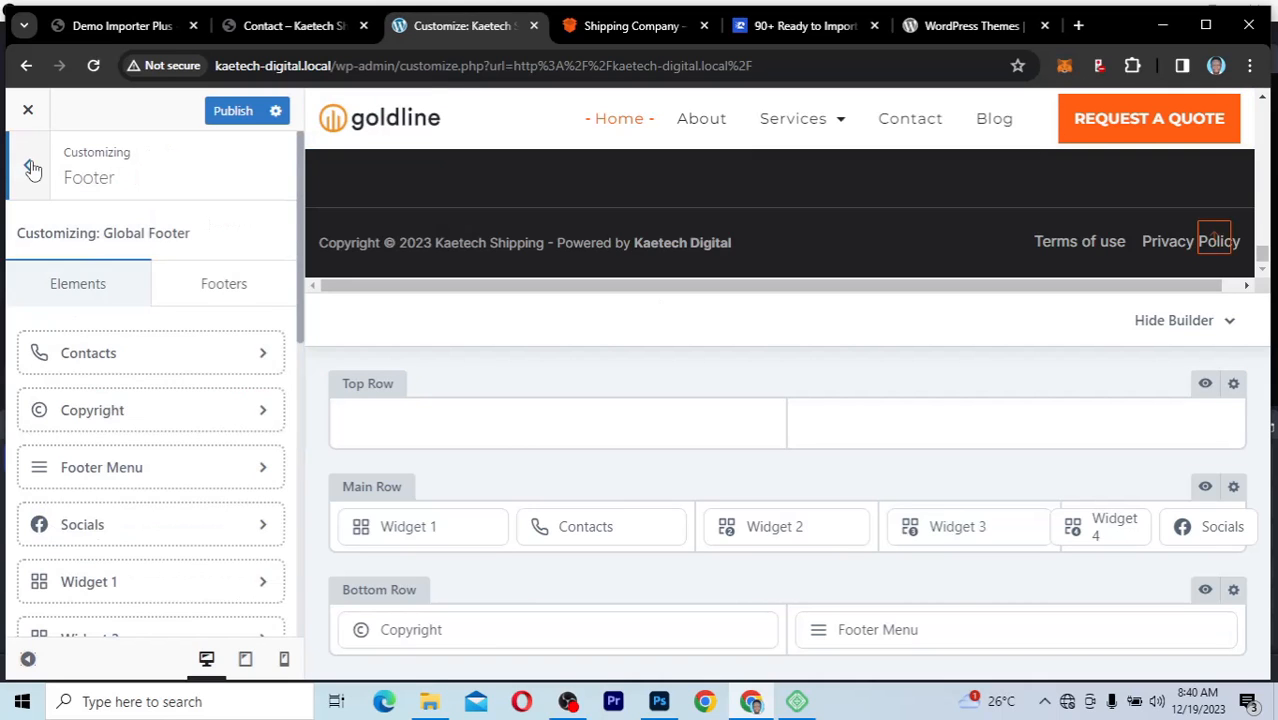
pyautogui.click(31, 169)
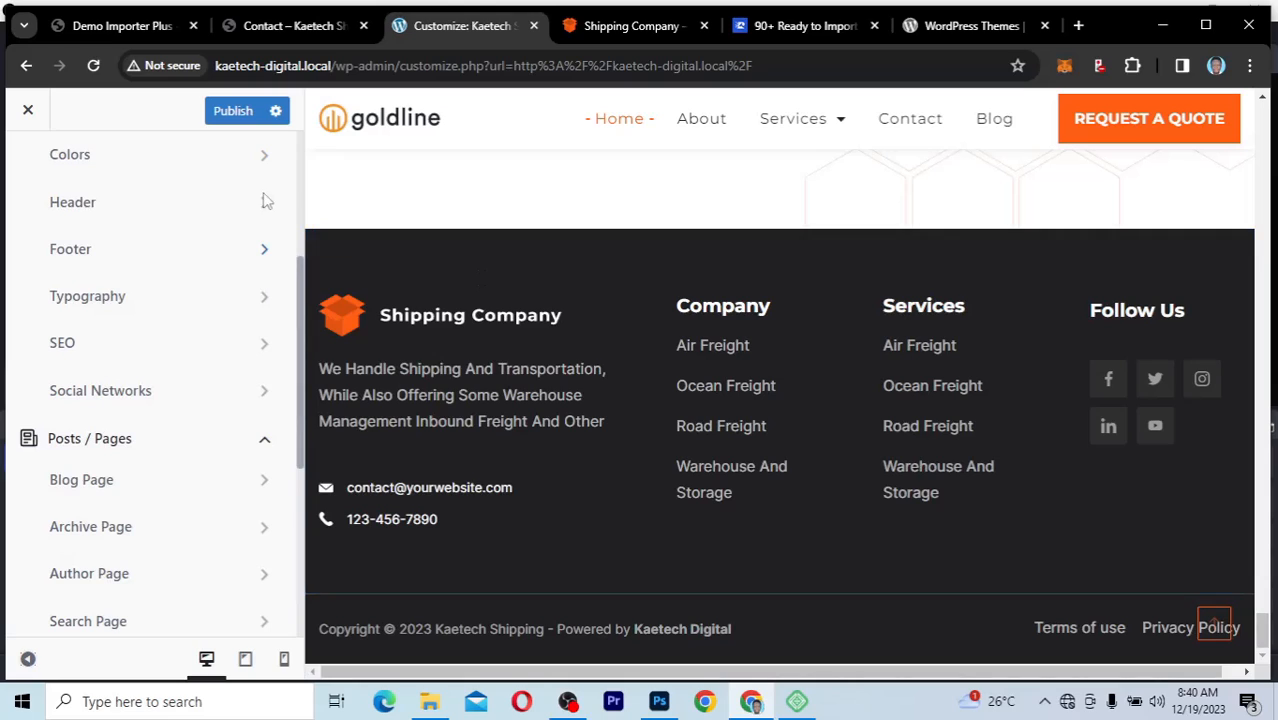
pyautogui.click(229, 158)
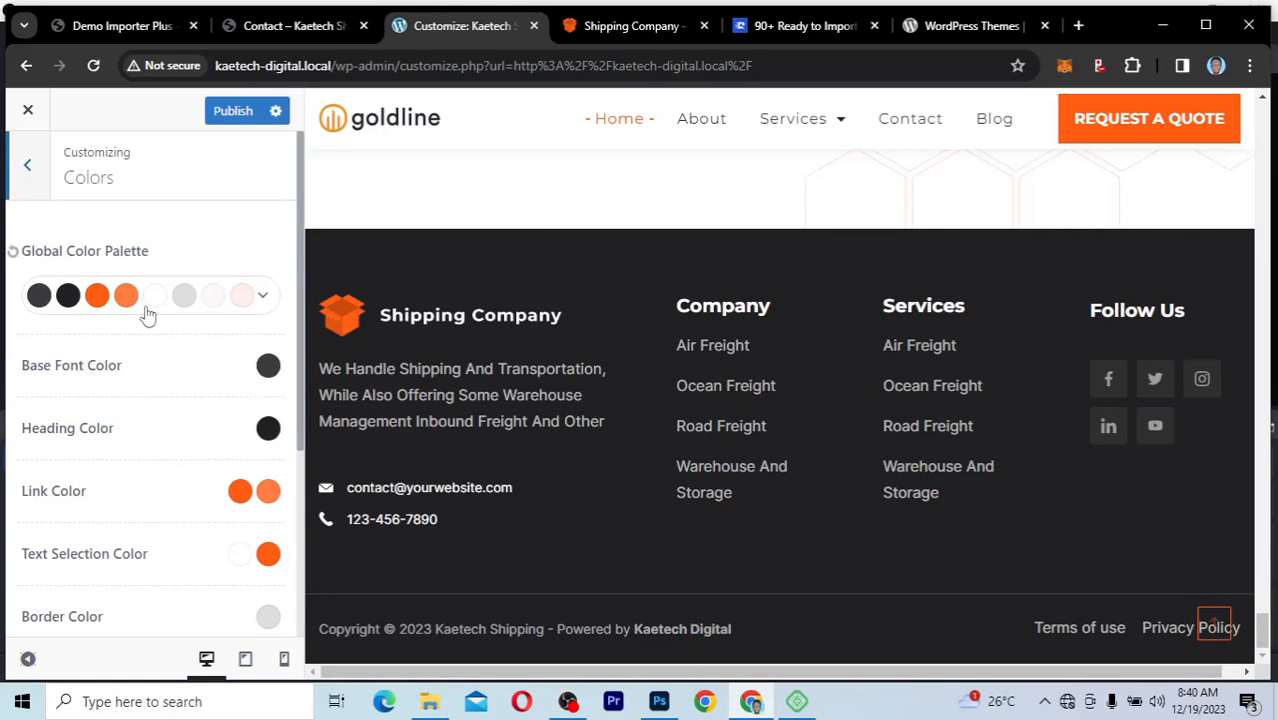
pyautogui.click(28, 166)
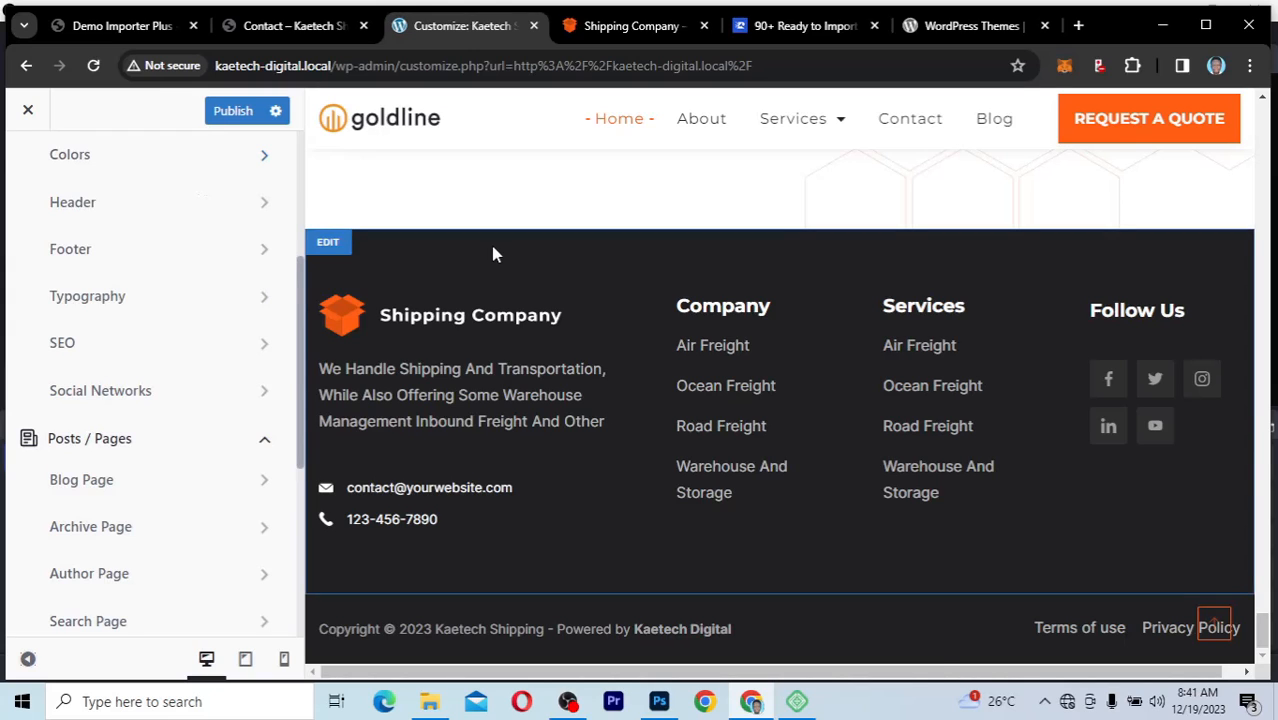
# Step: Check the homepage preview from the footer up to the hero section, publish the customizations and close the Customizer
pyautogui.scroll(5, 492, 254)
pyautogui.scroll(5, 492, 259)
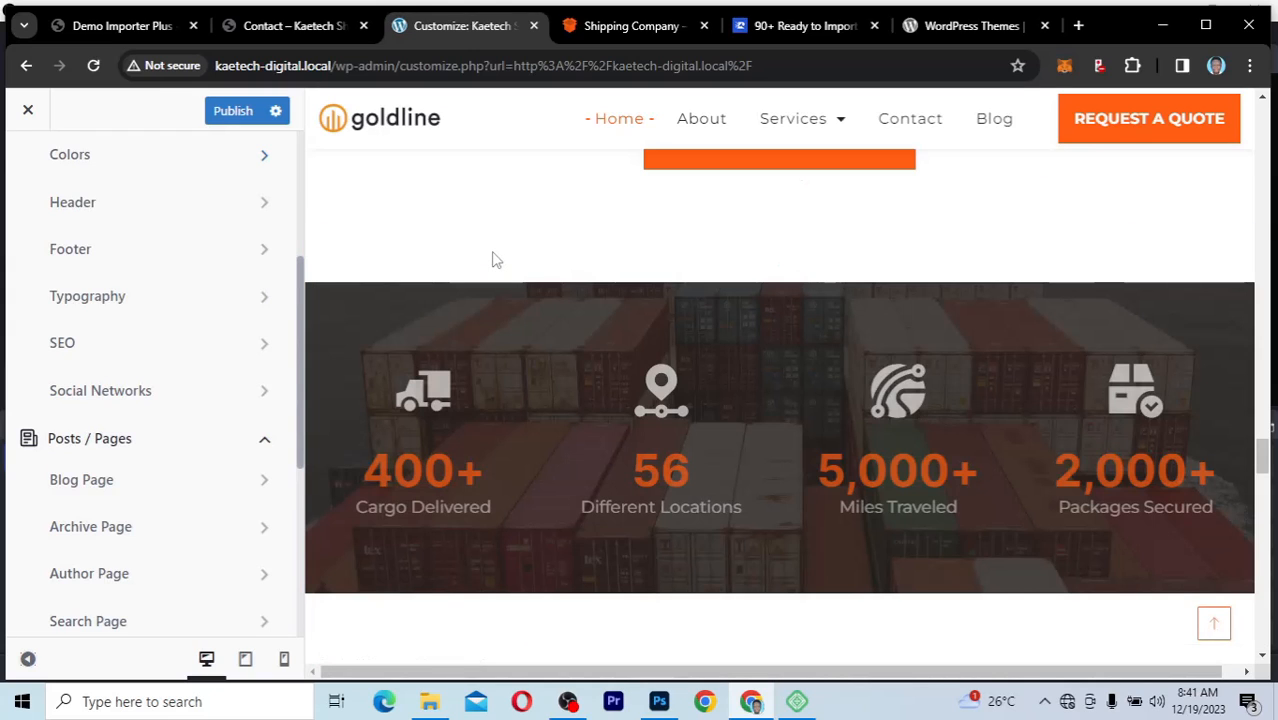
pyautogui.scroll(4, 492, 259)
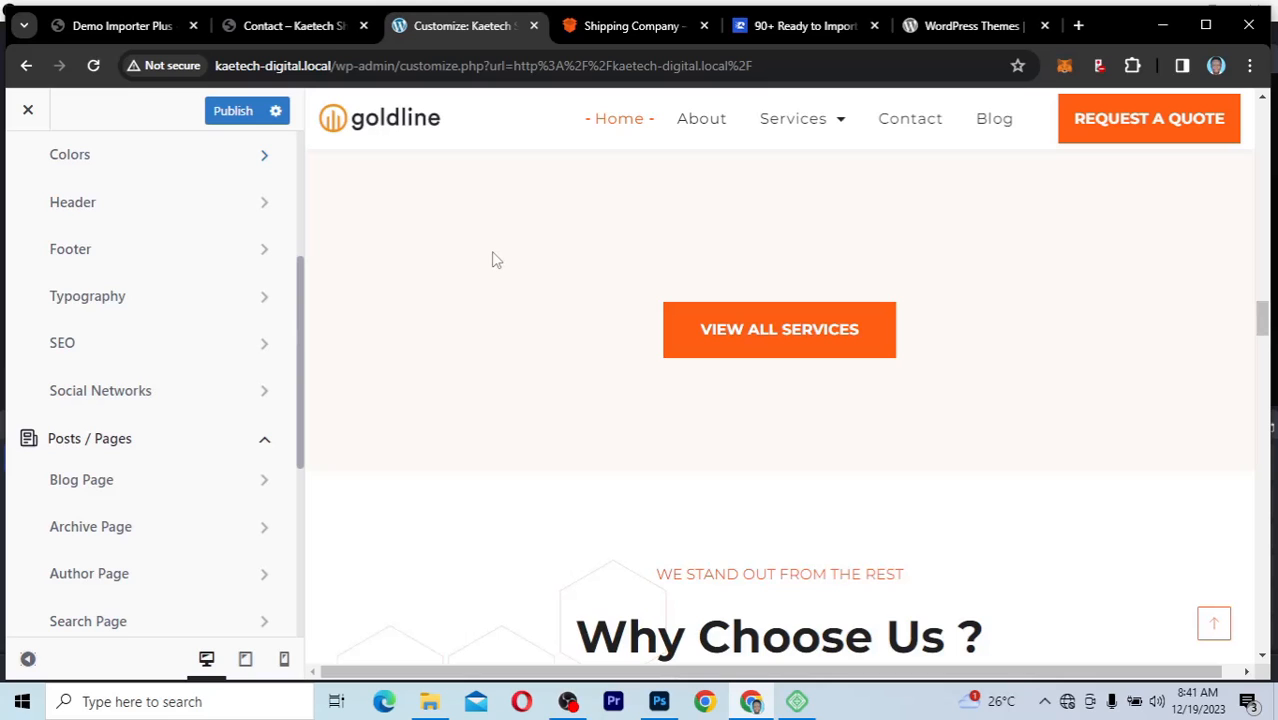
pyautogui.scroll(8, 495, 260)
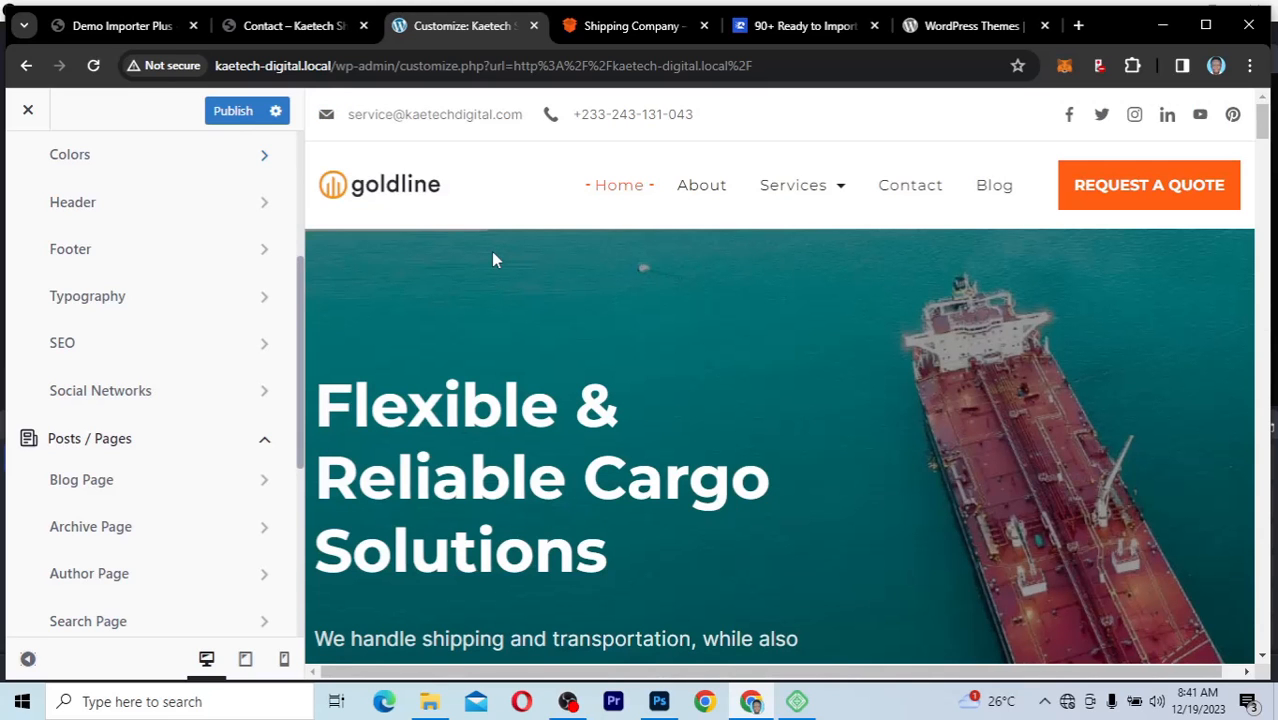
pyautogui.scroll(-4, 389, 396)
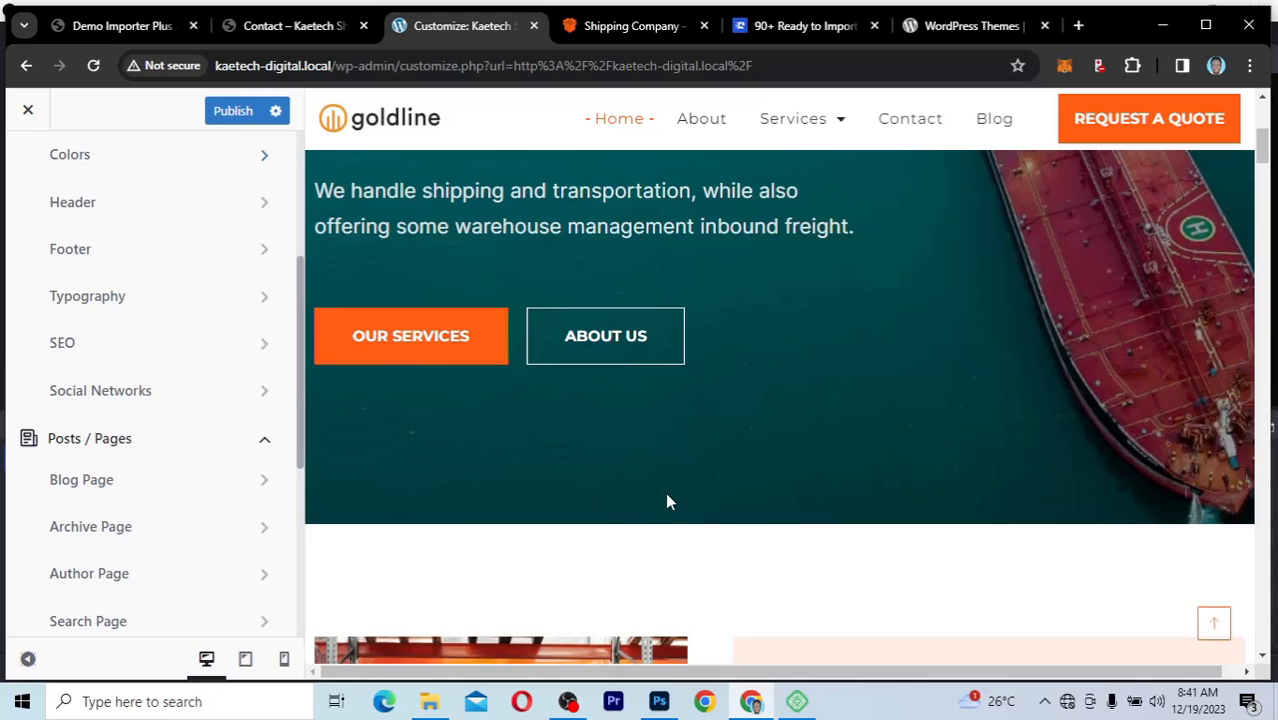
pyautogui.scroll(4, 541, 468)
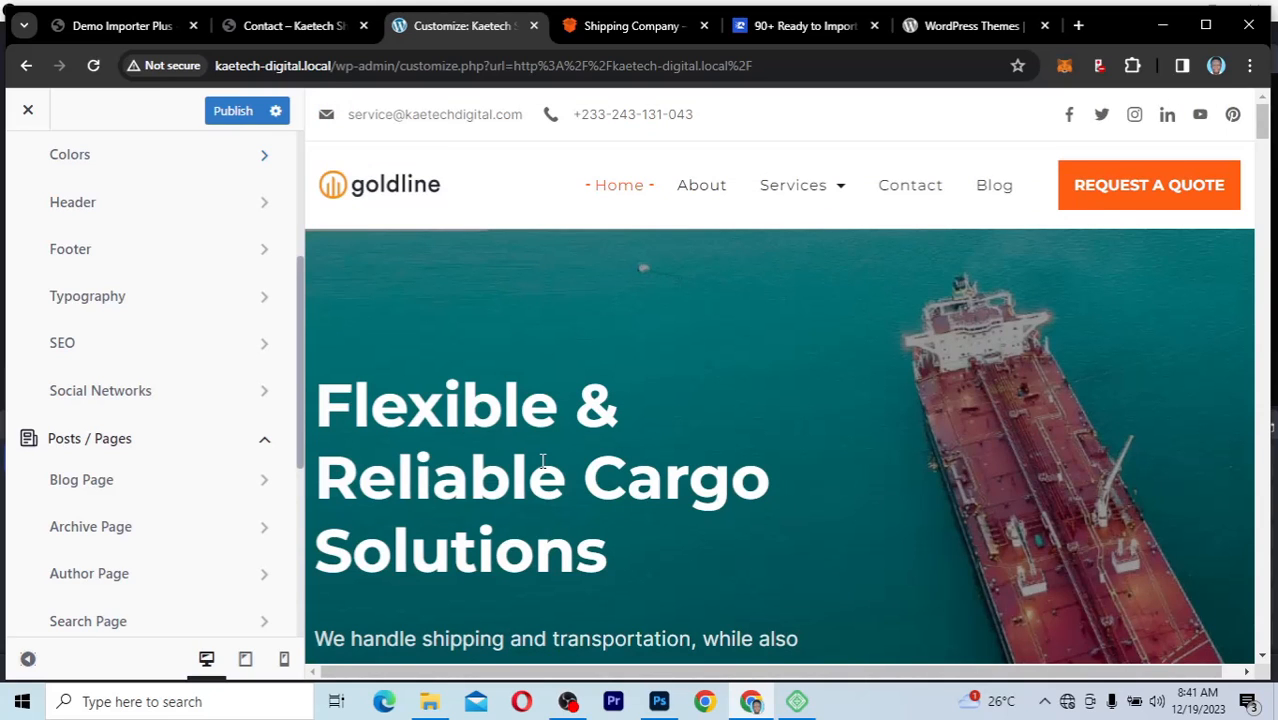
pyautogui.click(236, 119)
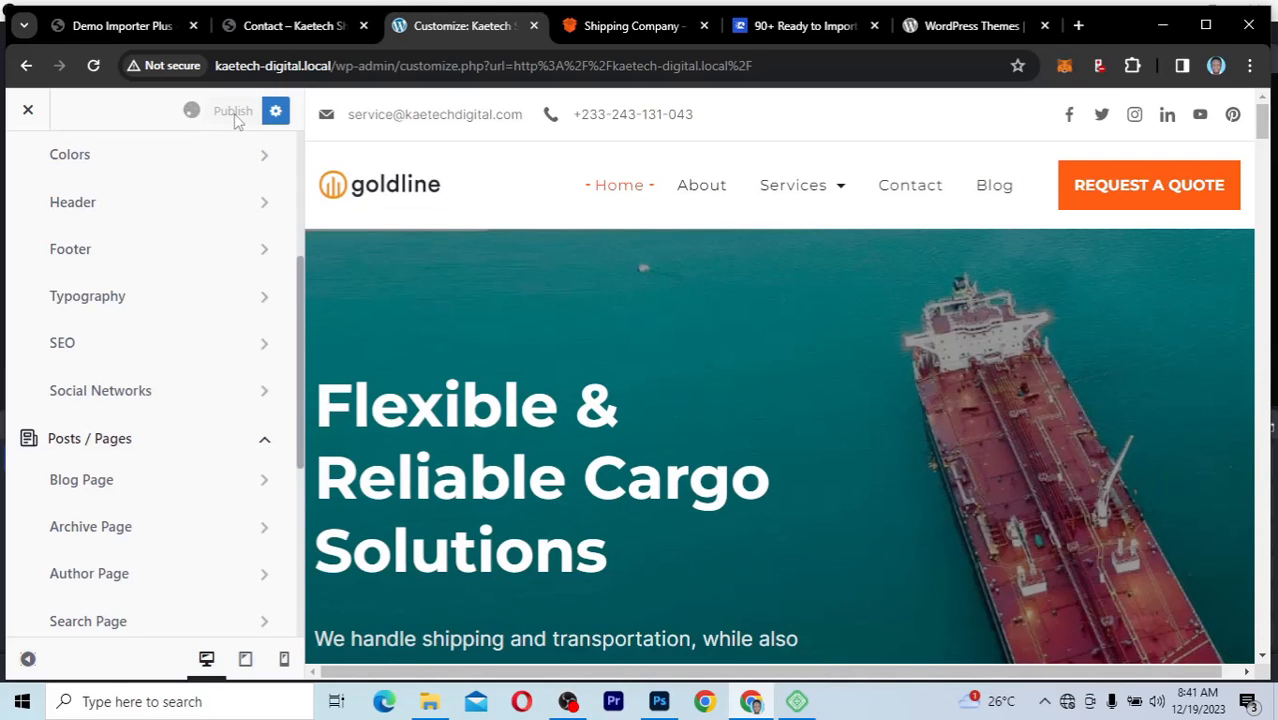
pyautogui.click(29, 113)
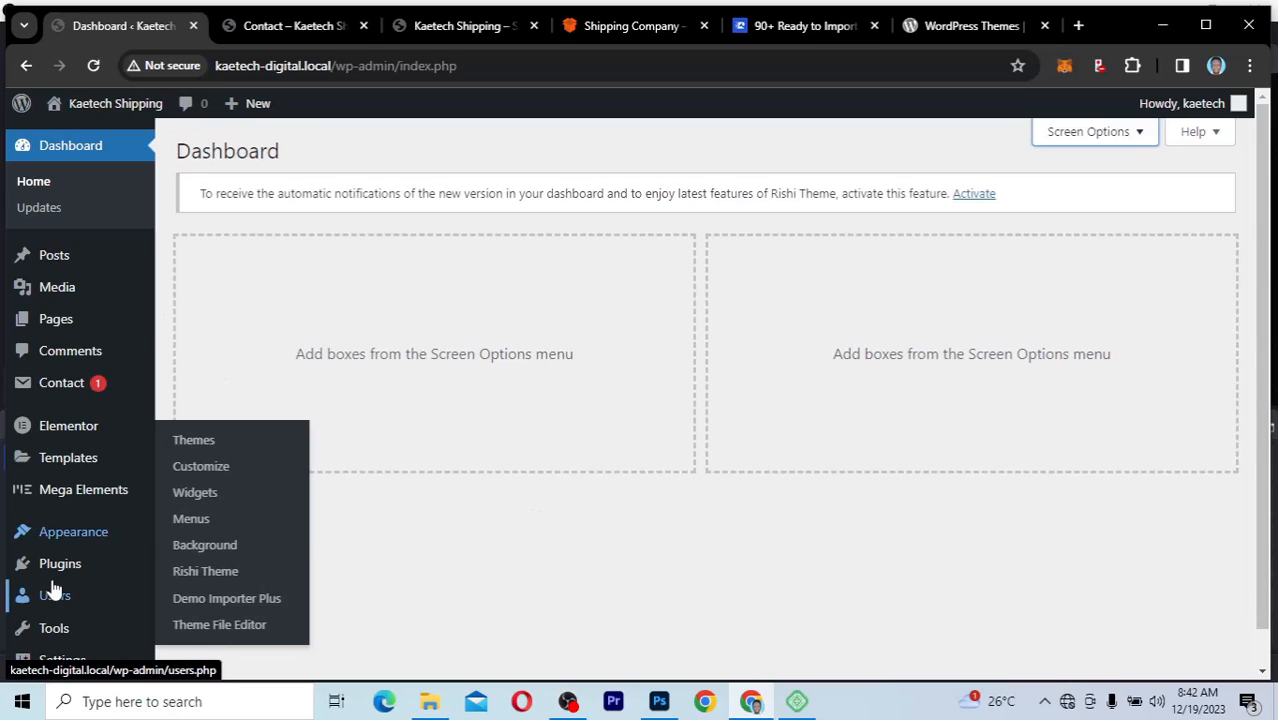
# Step: Open the list of installed plugins from the WordPress dashboard
pyautogui.moveTo(57, 568)
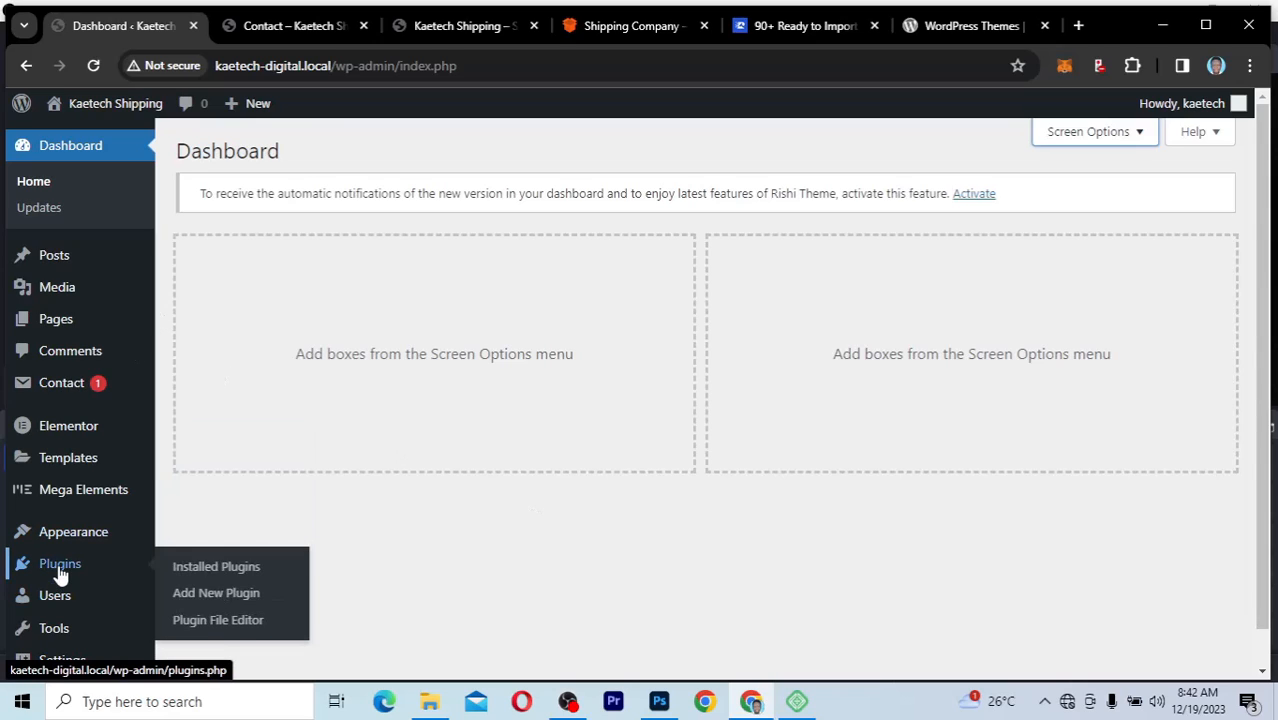
pyautogui.click(218, 568)
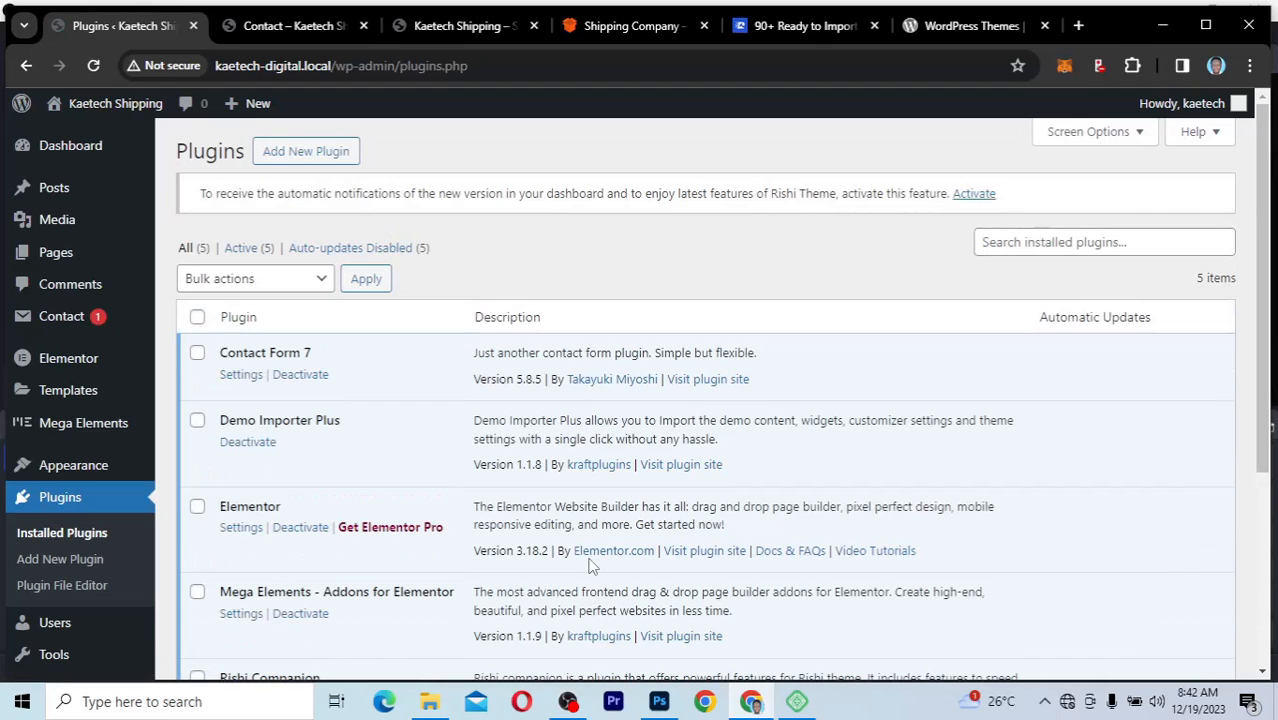
# Step: Review the installed plugins from Contact Form 7 down to Rishi Companion, including the license key notice
pyautogui.scroll(-1, 590, 566)
pyautogui.scroll(1, 590, 566)
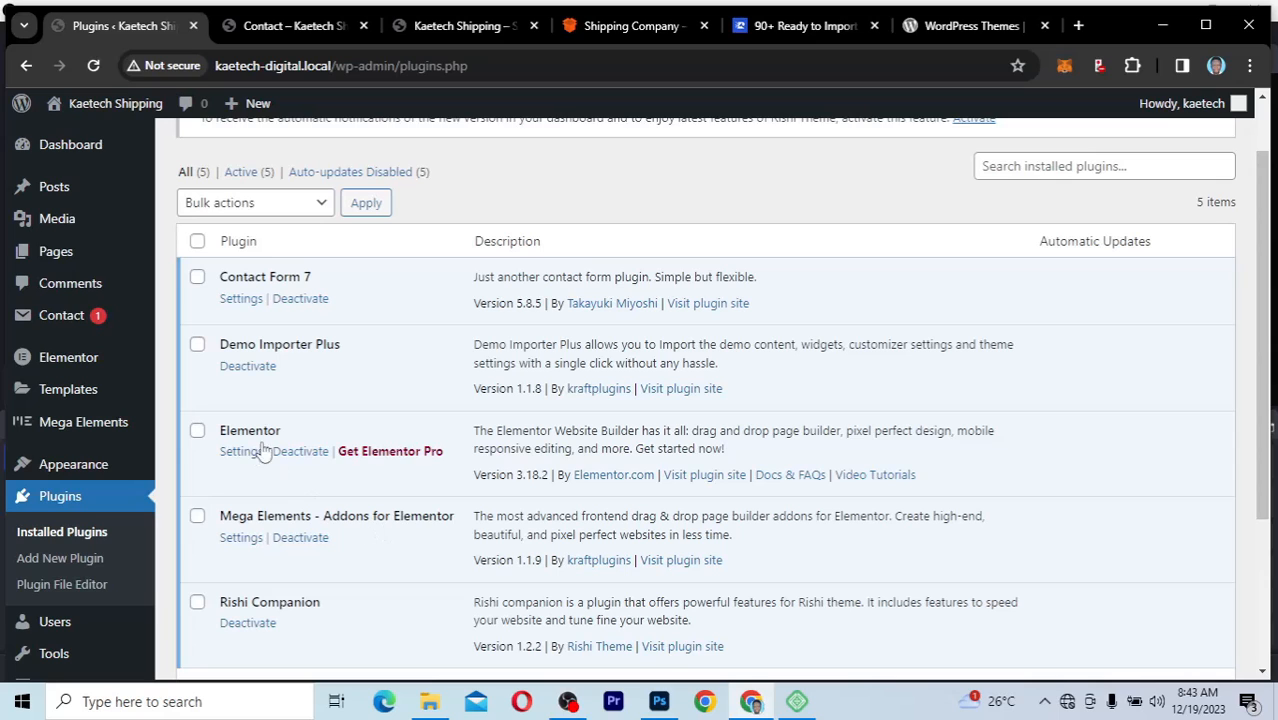
pyautogui.scroll(-1, 375, 525)
pyautogui.scroll(-1, 375, 525)
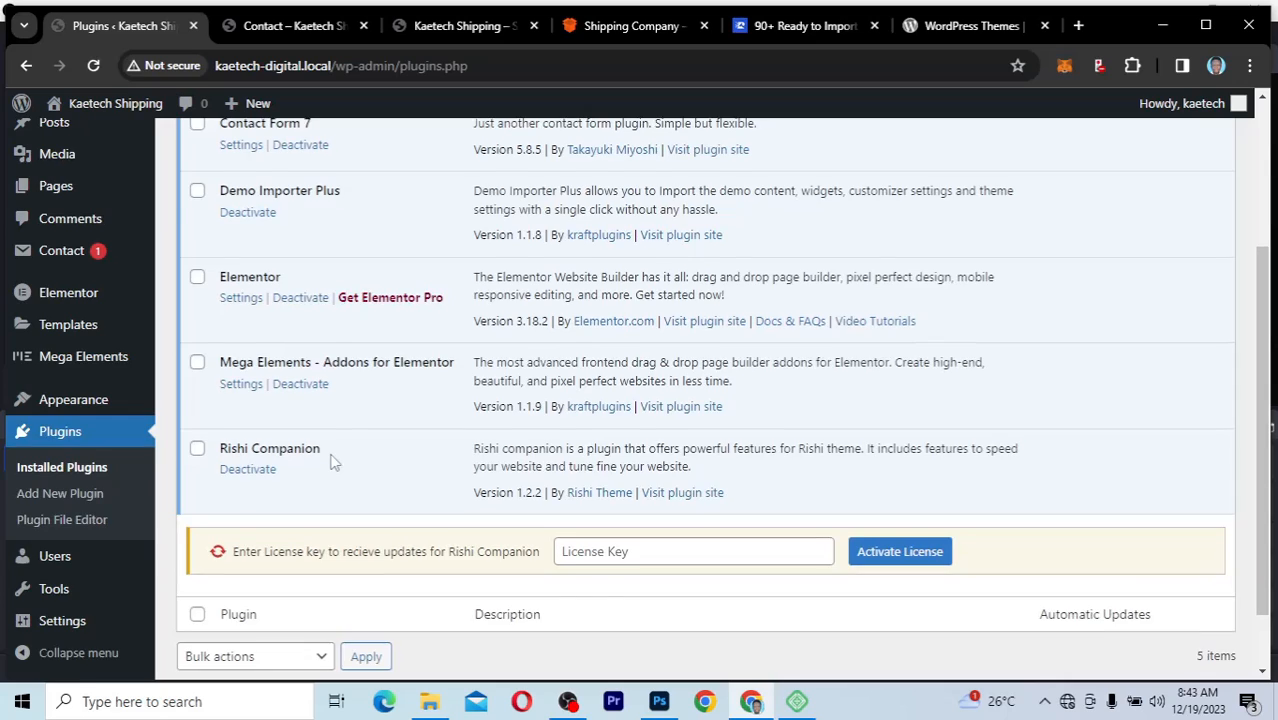
pyautogui.scroll(1, 333, 458)
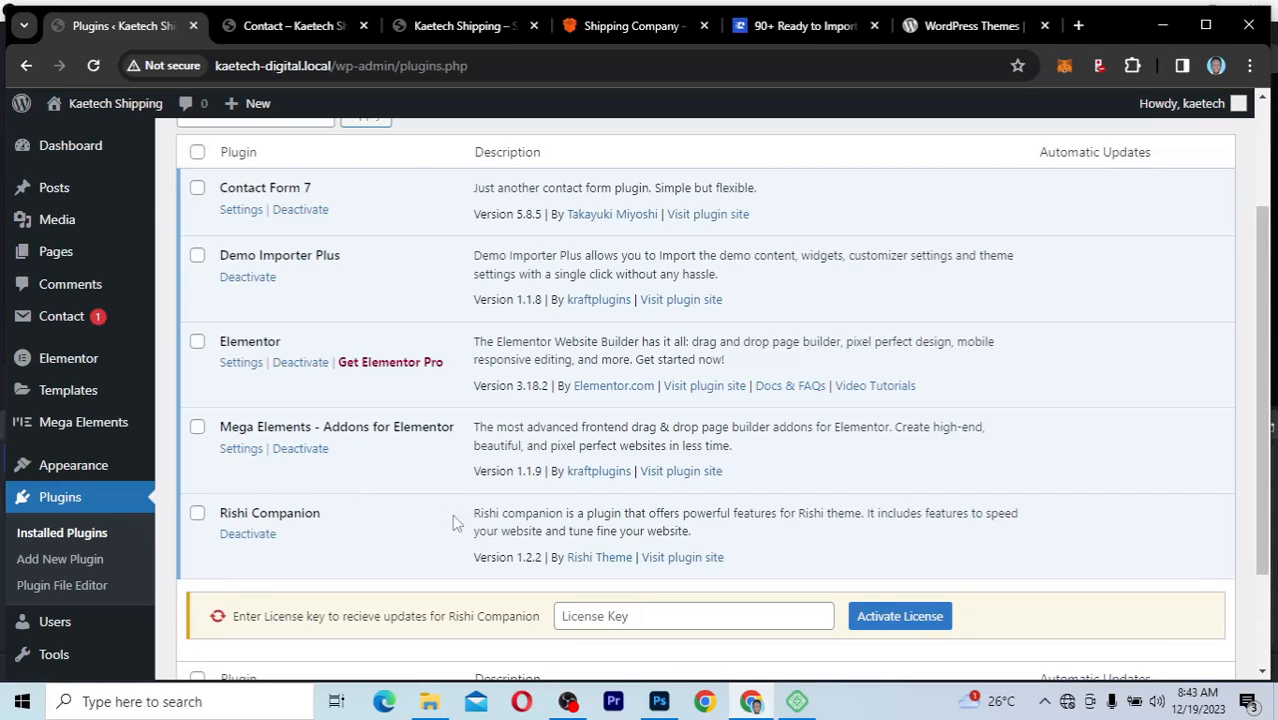
pyautogui.scroll(-1, 453, 516)
pyautogui.moveTo(455, 528); pyautogui.dragTo(448, 533)
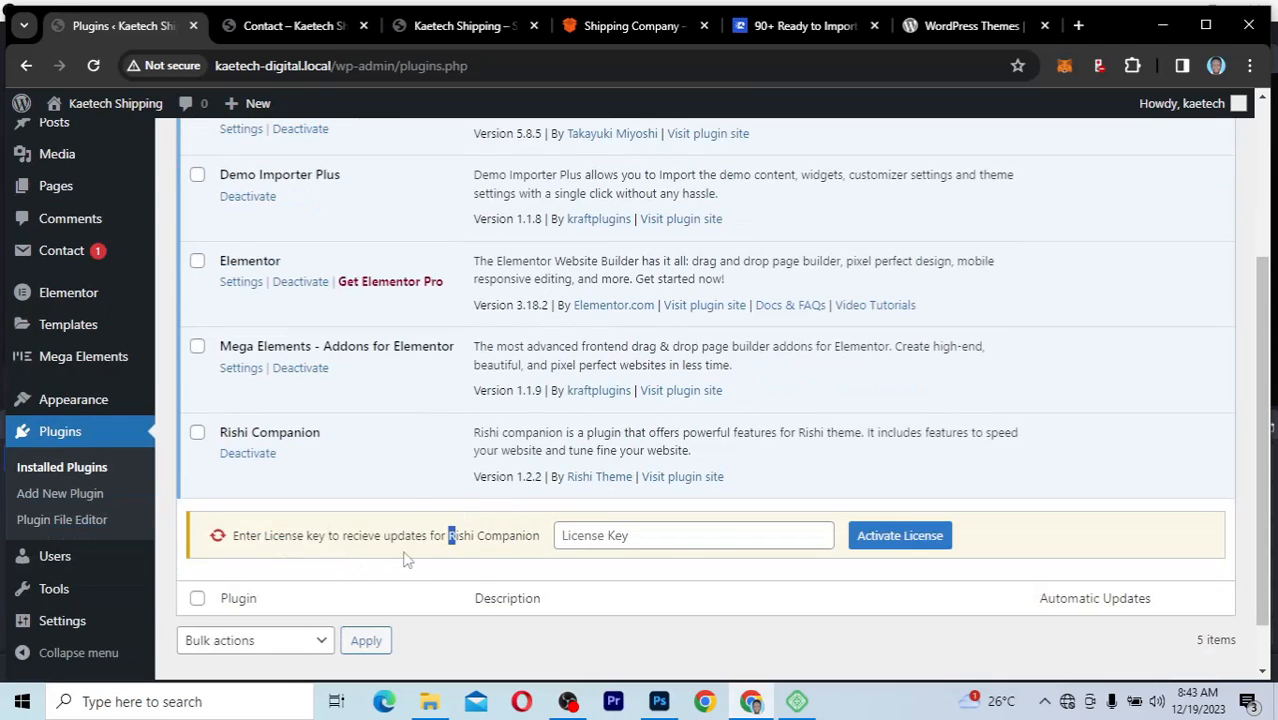
pyautogui.click(407, 509)
pyautogui.scroll(3, 430, 443)
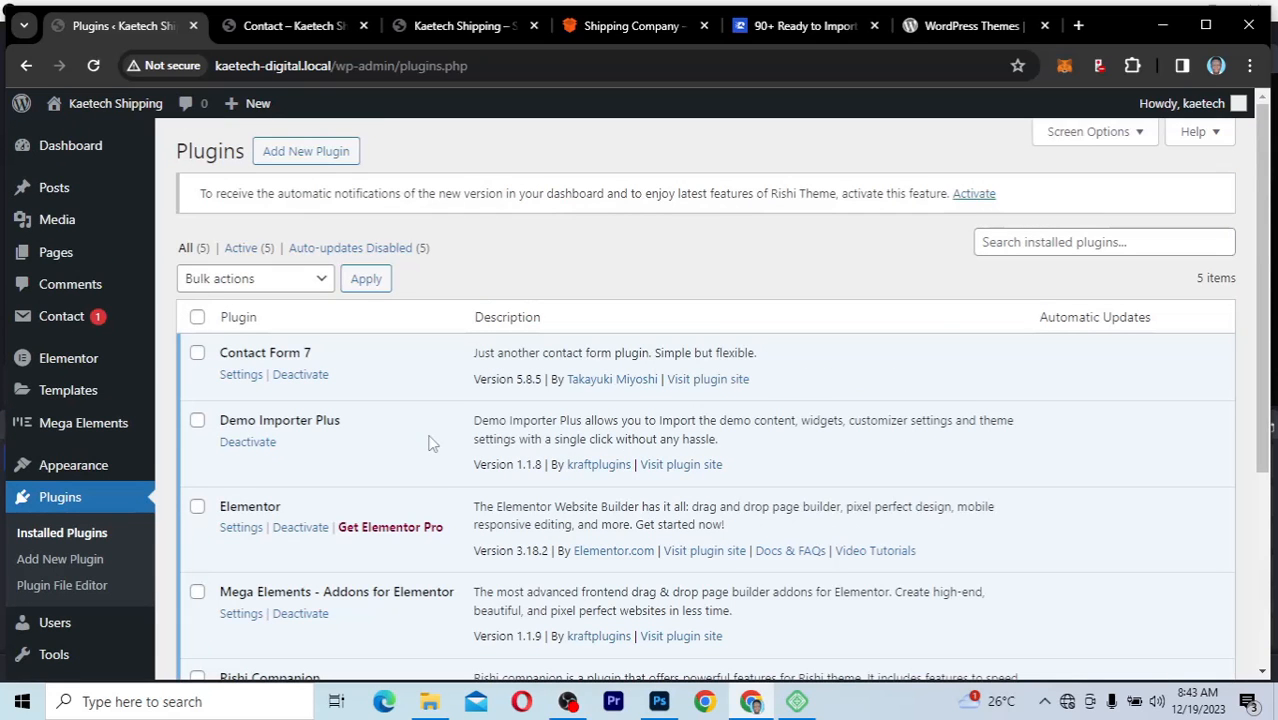
pyautogui.scroll(-3, 430, 443)
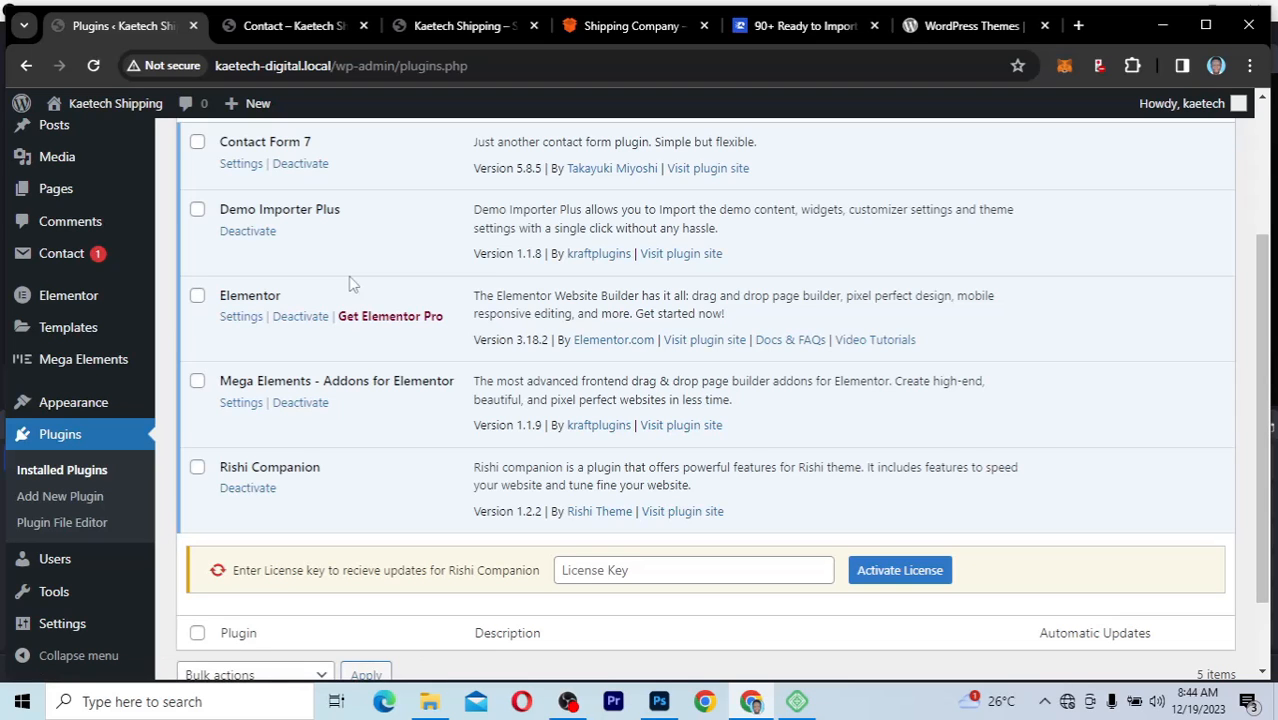
# Step: Open the site's Menus settings, load Menu 1 for editing and look over its structure
pyautogui.click(306, 26)
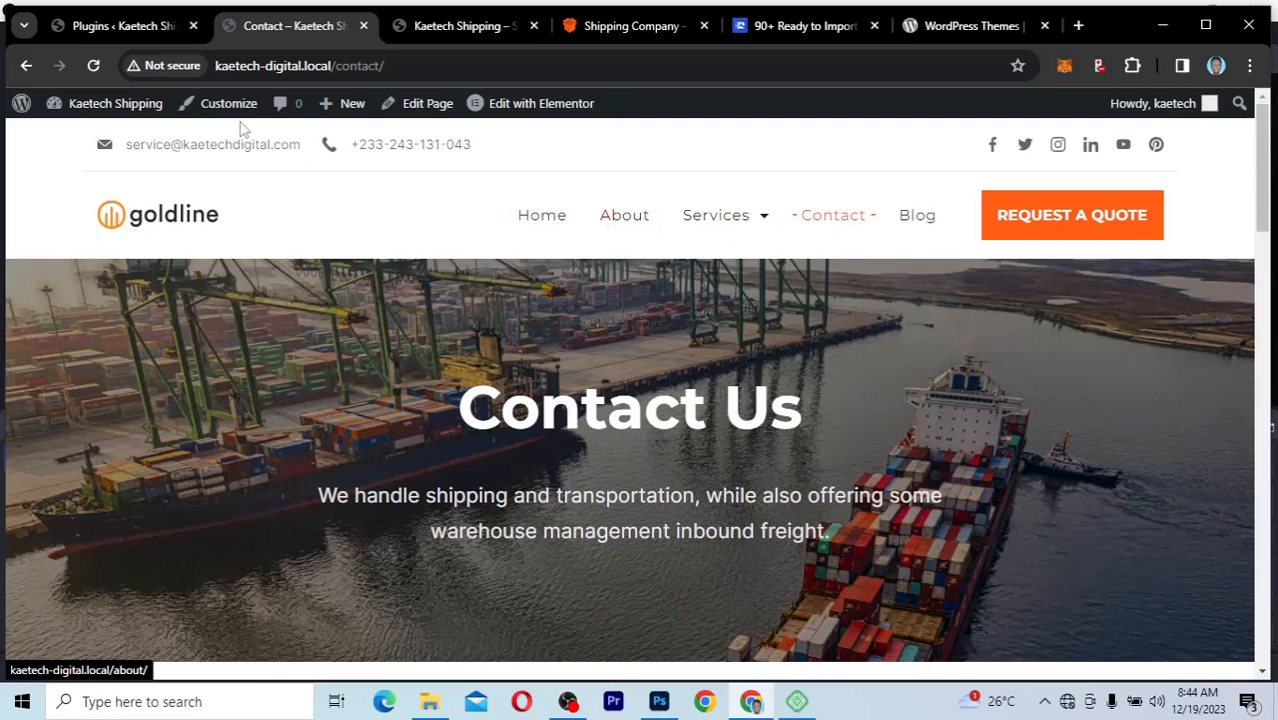
pyautogui.click(104, 26)
pyautogui.moveTo(36, 410)
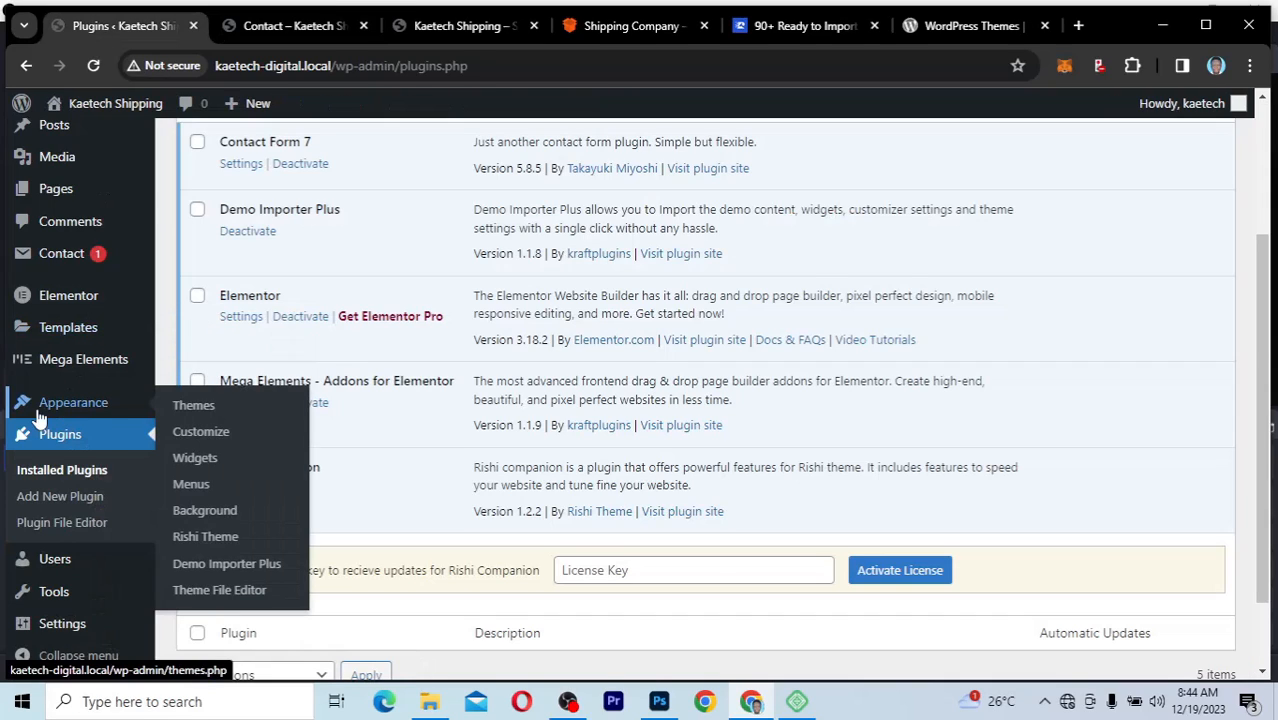
pyautogui.click(191, 485)
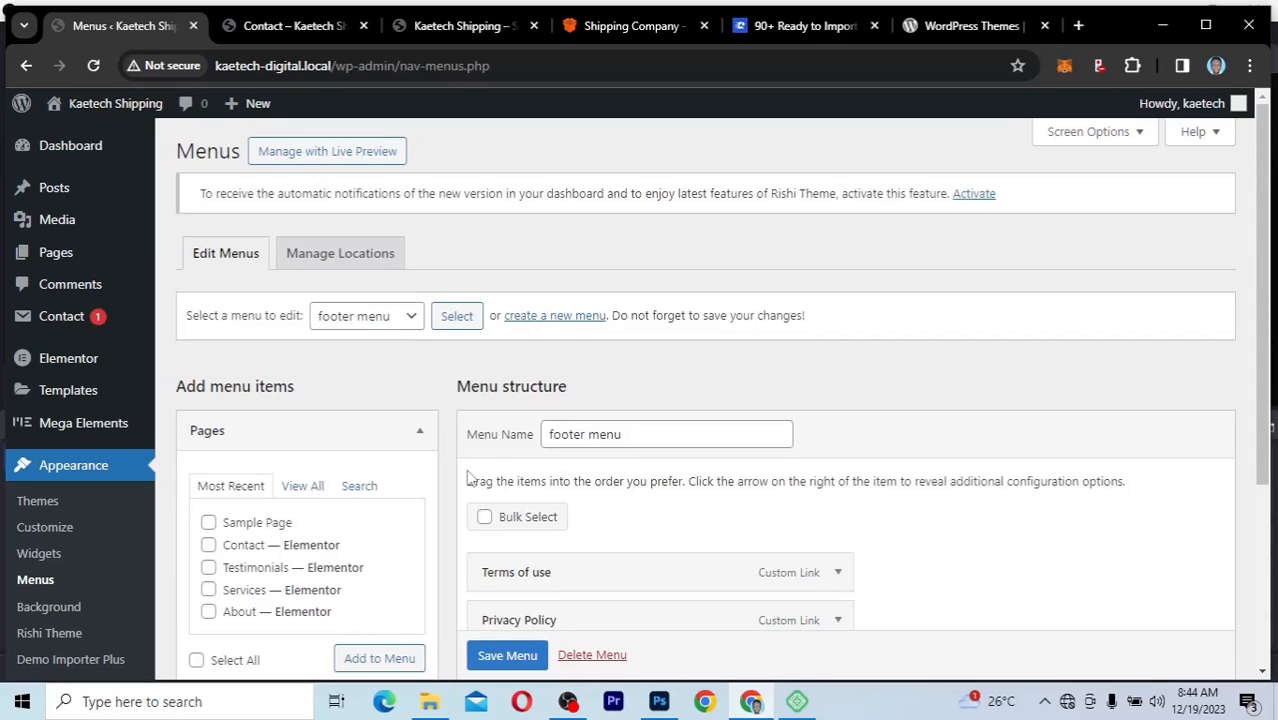
pyautogui.click(402, 318)
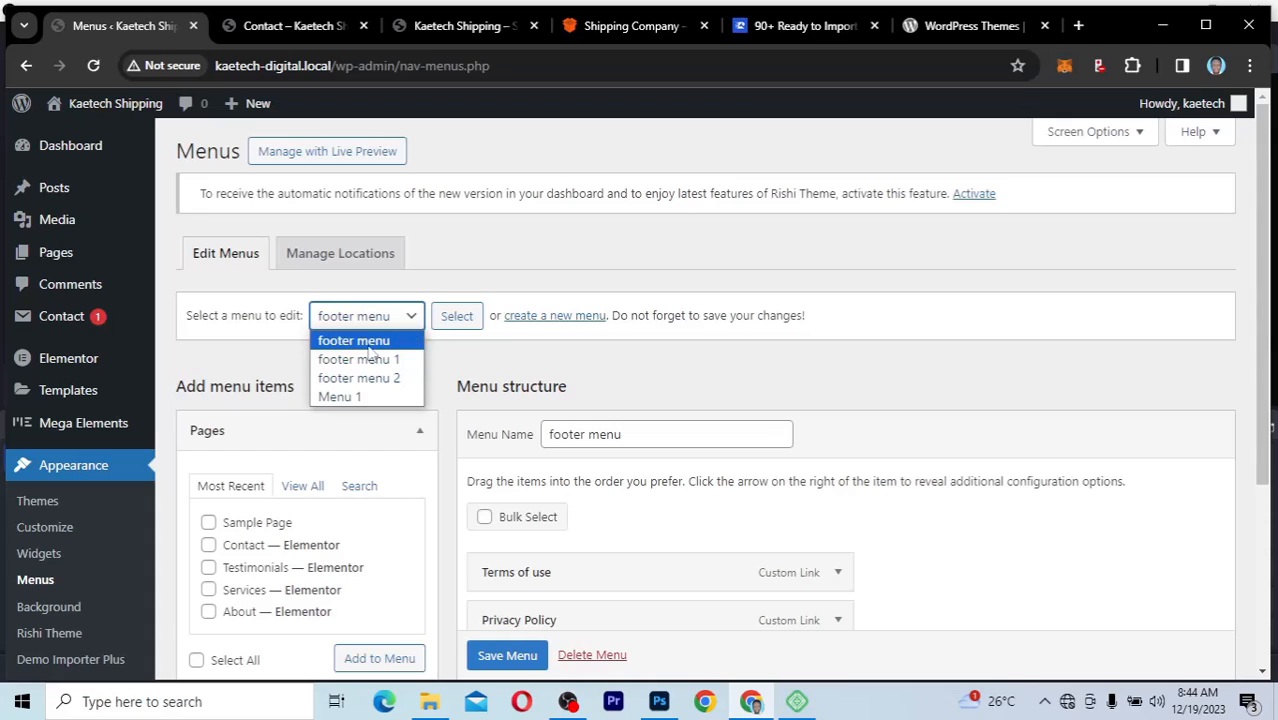
pyautogui.click(386, 399)
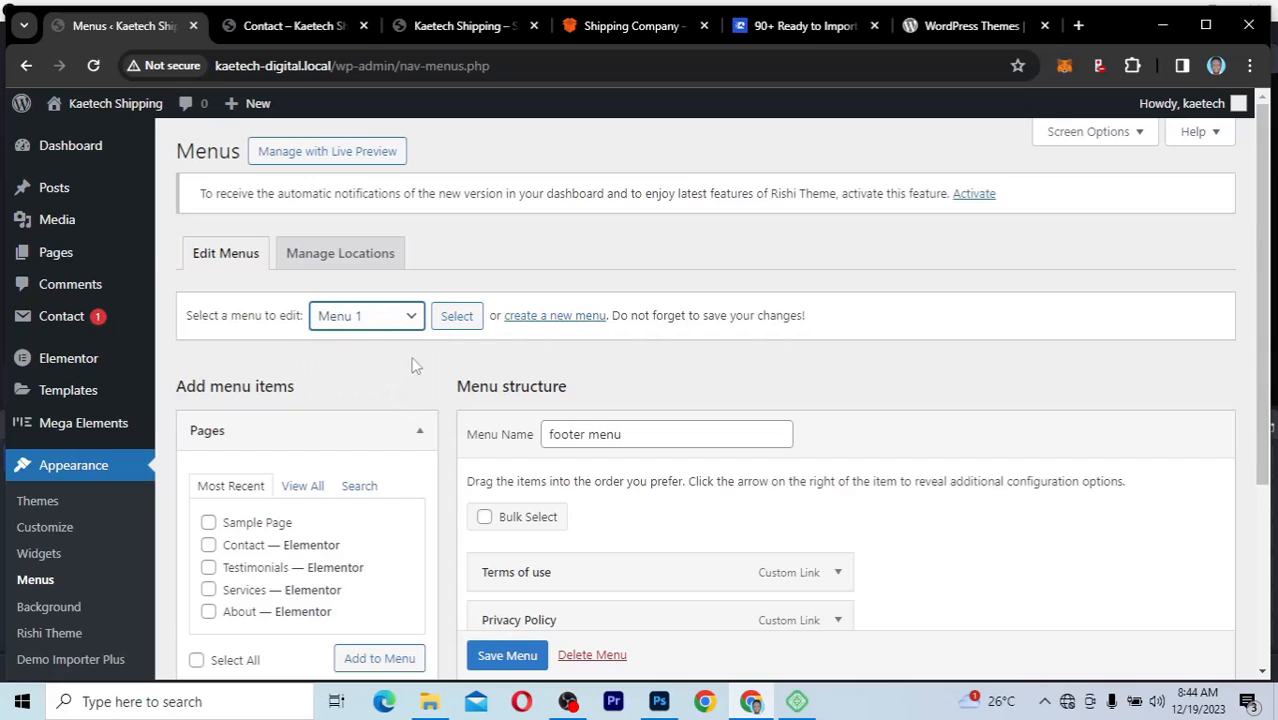
pyautogui.click(456, 318)
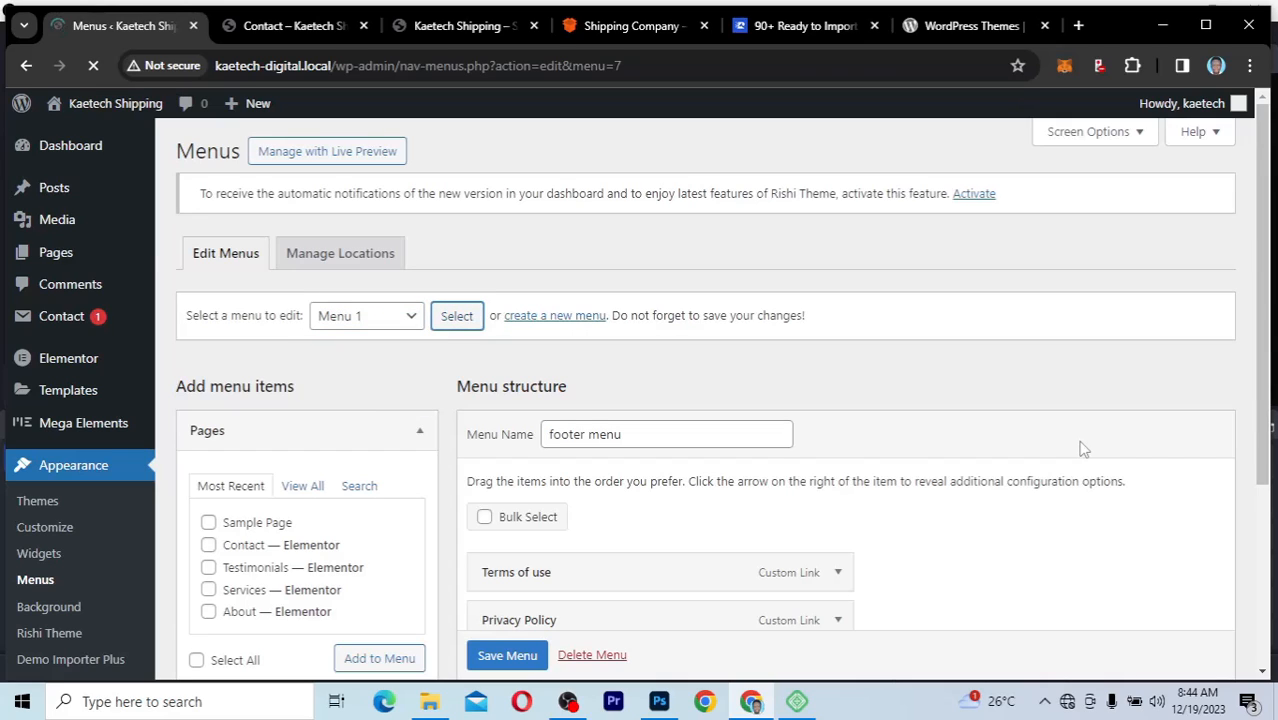
pyautogui.scroll(-3, 1080, 449)
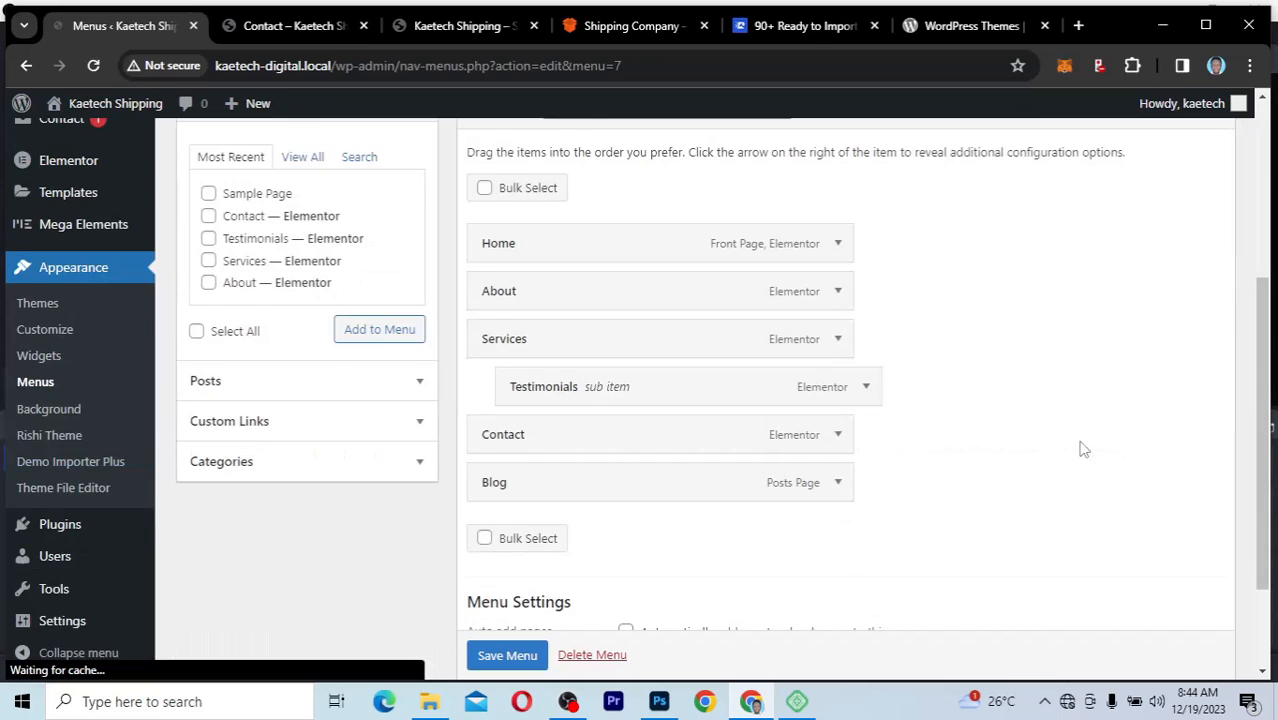
pyautogui.scroll(1, 1080, 449)
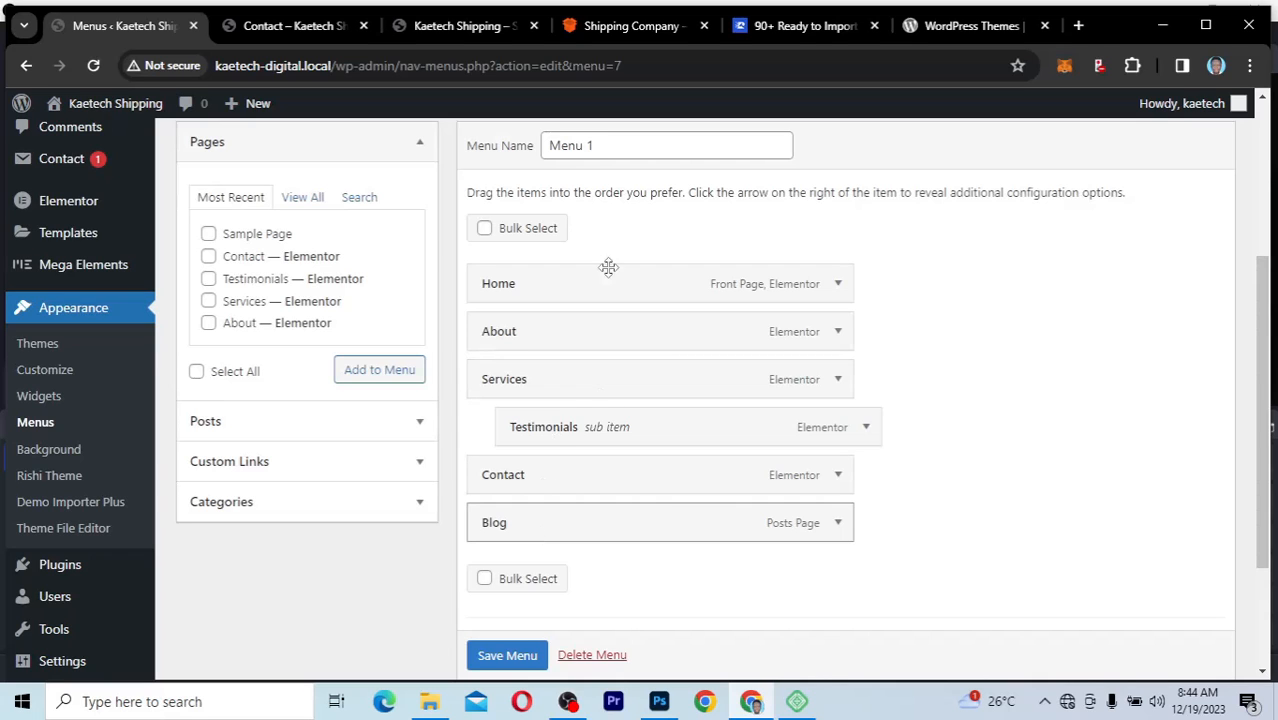
# Step: Compare Menu 1 with the live header navigation, make Testimonials a top-level item and move Blog above Contact
pyautogui.click(278, 27)
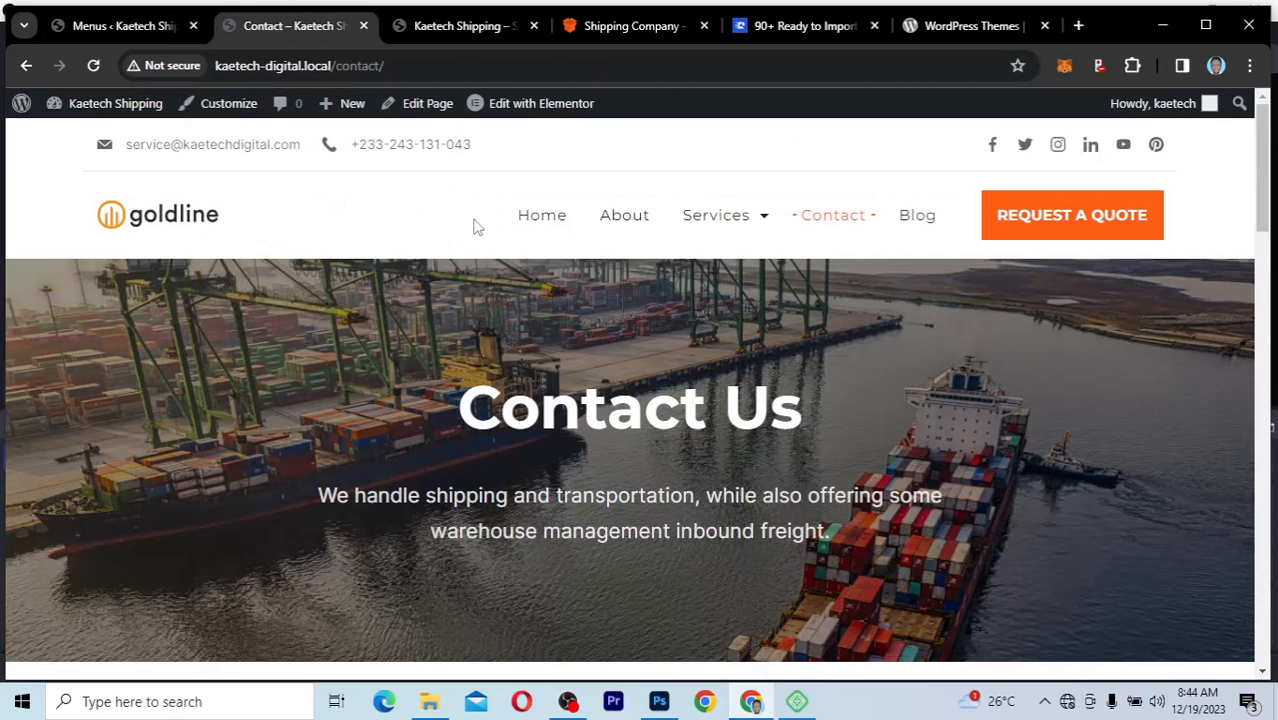
pyautogui.moveTo(736, 220)
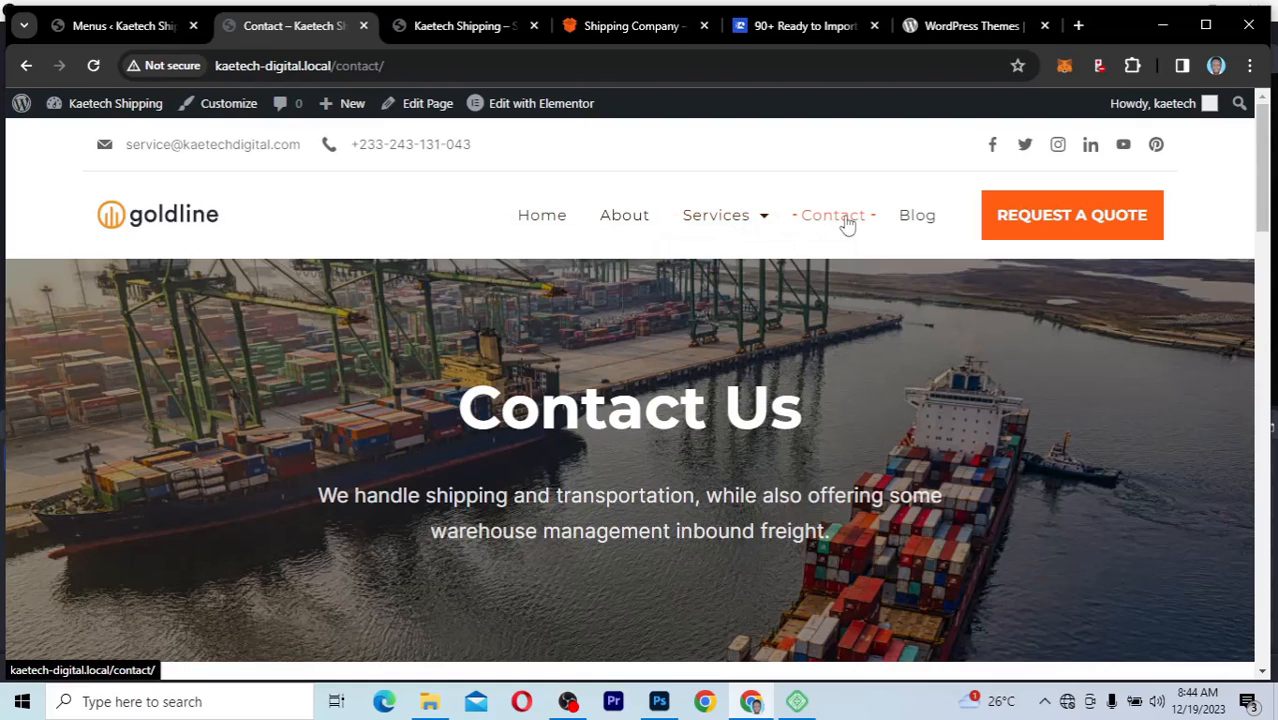
pyautogui.click(138, 30)
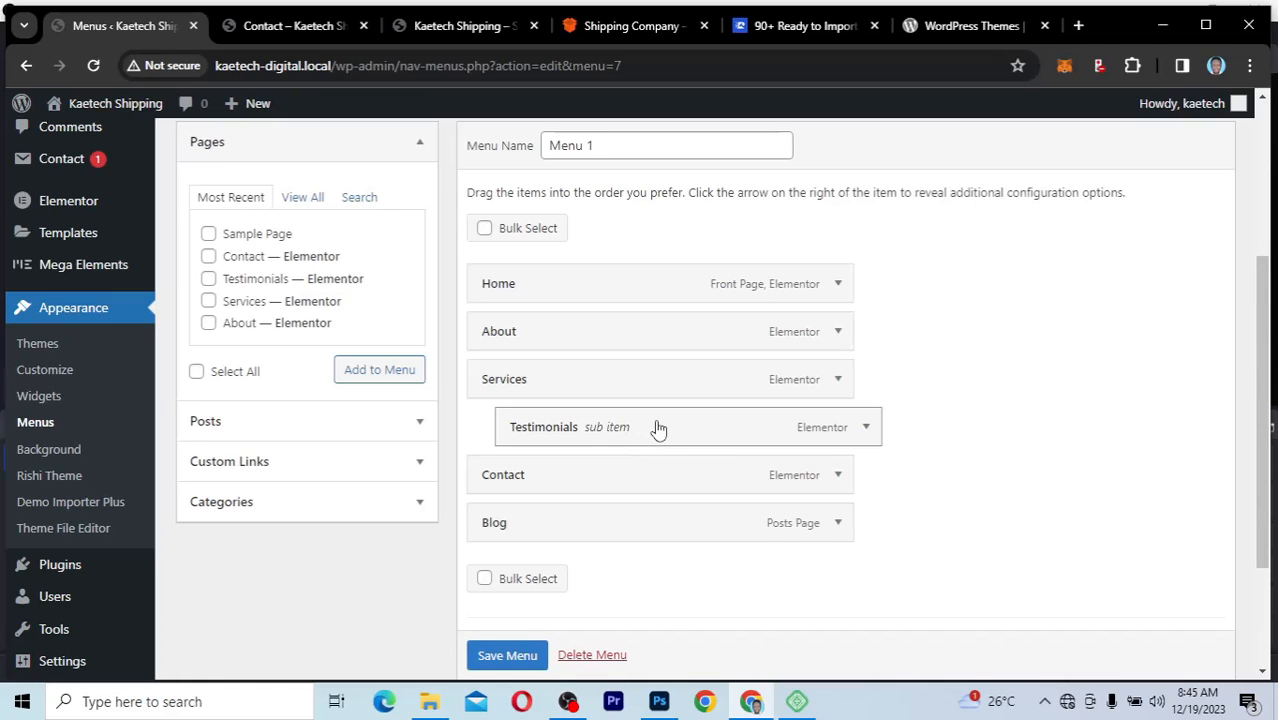
pyautogui.moveTo(658, 428); pyautogui.dragTo(630, 430)
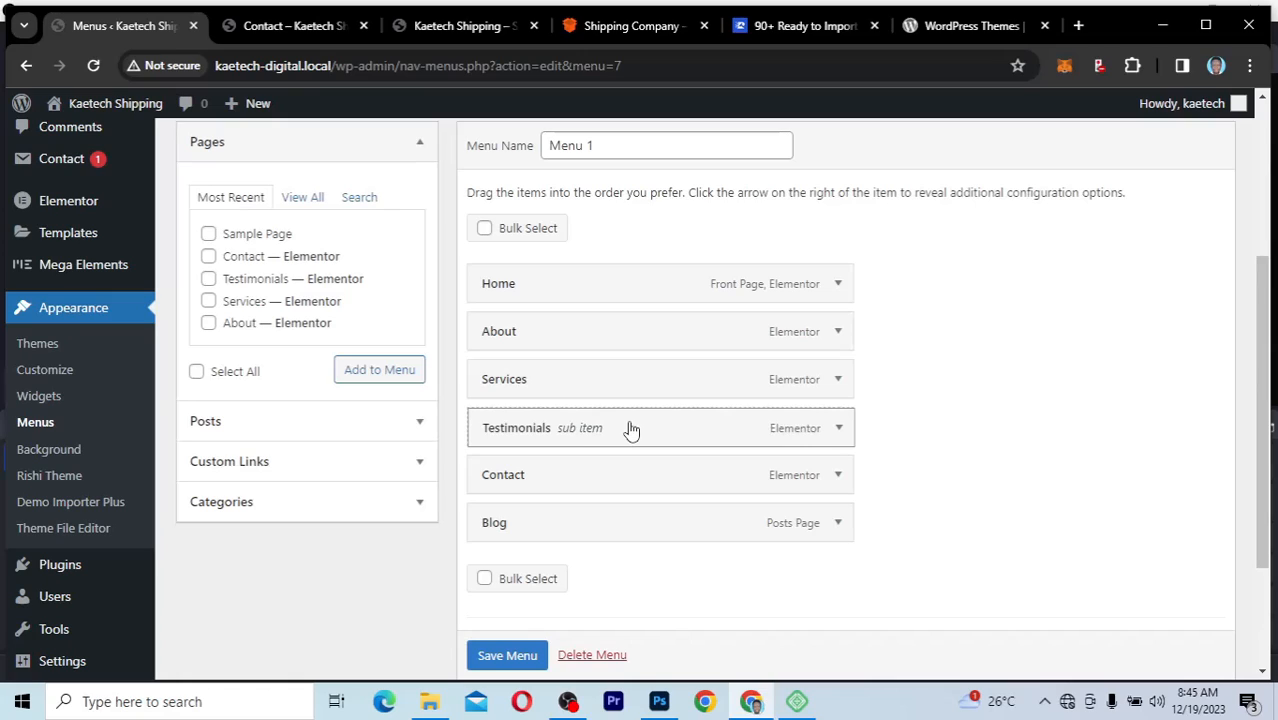
pyautogui.moveTo(630, 430); pyautogui.dragTo(630, 430)
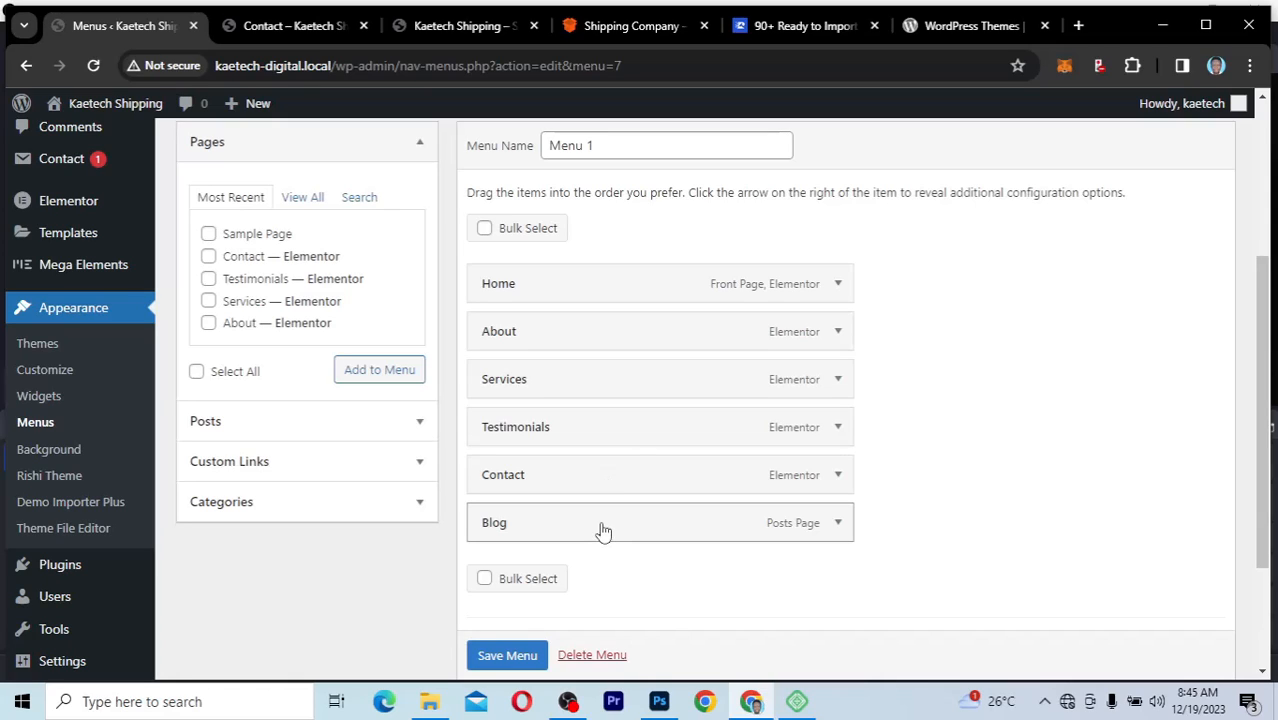
pyautogui.moveTo(603, 531); pyautogui.dragTo(602, 479)
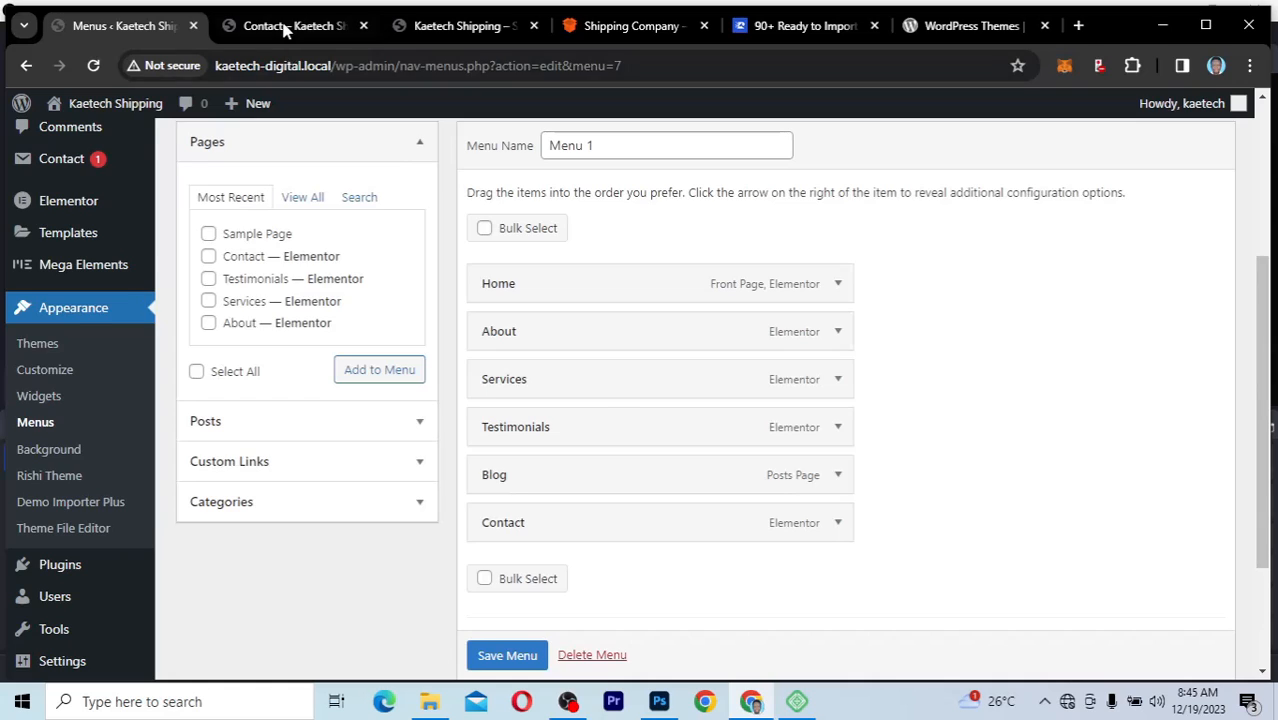
# Step: Check the current header navigation on the Contact page, save Menu 1 and reload the page to check the new order
pyautogui.click(287, 28)
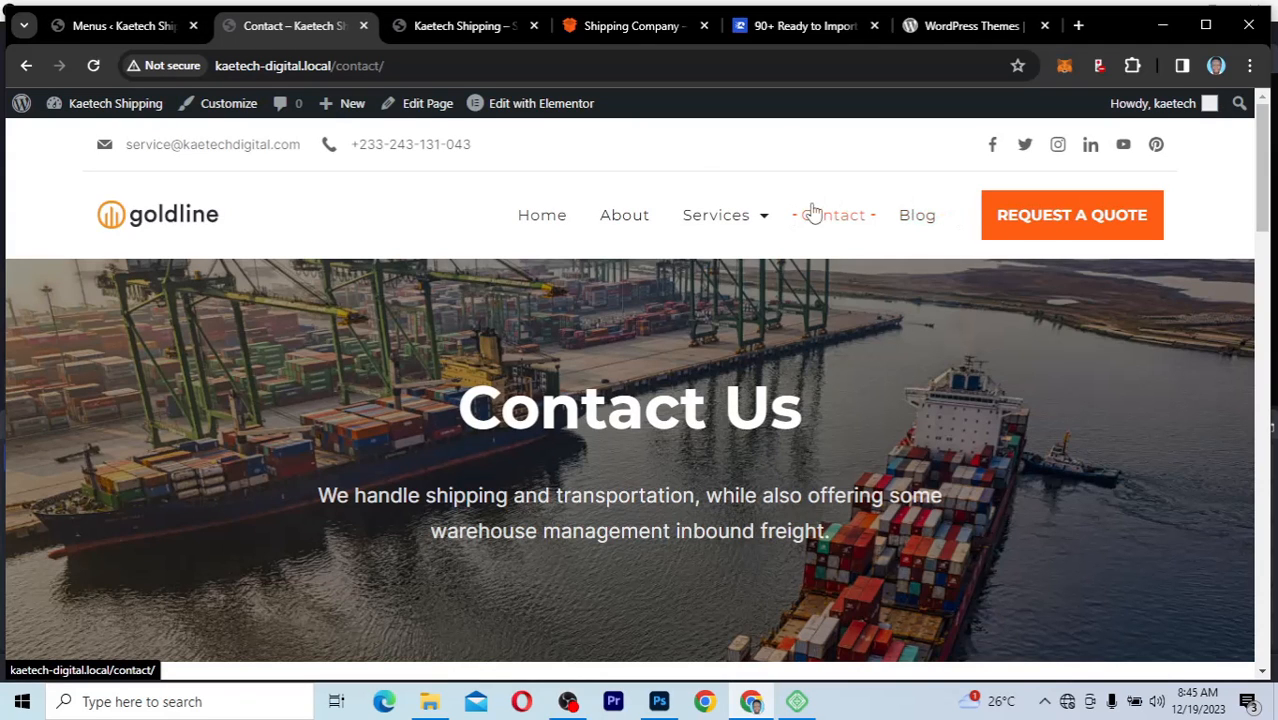
pyautogui.moveTo(694, 233)
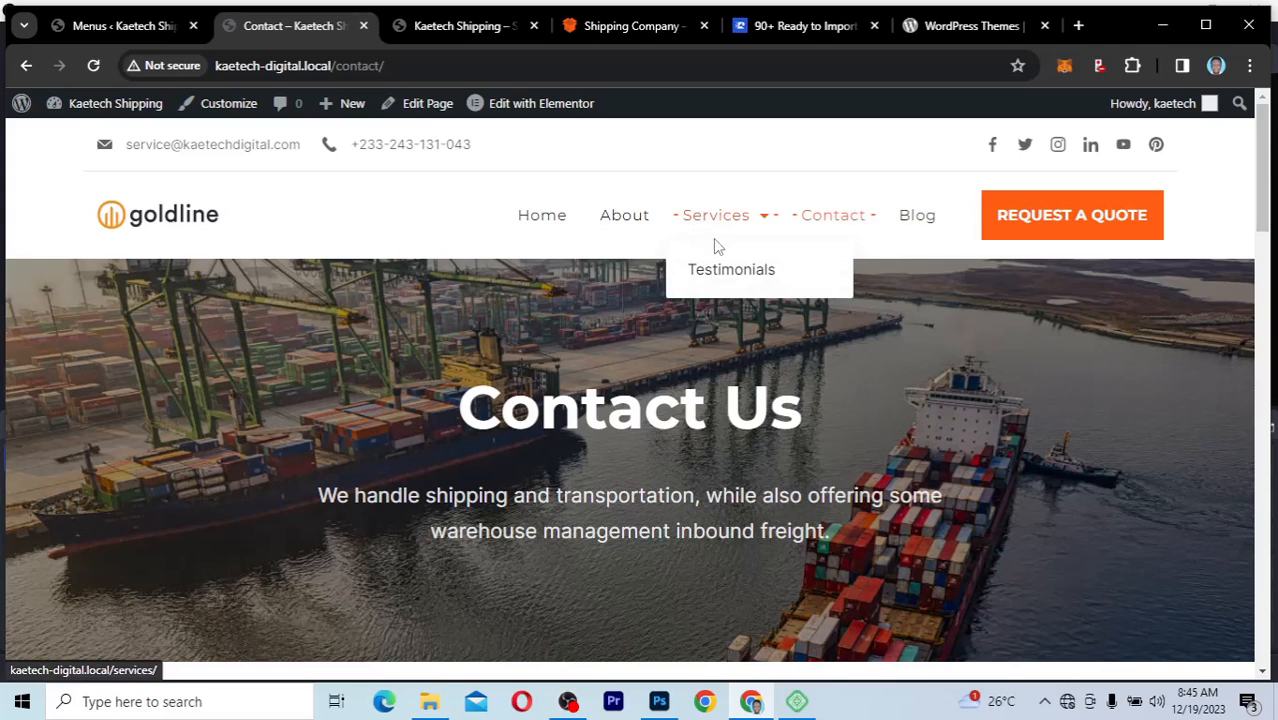
pyautogui.click(125, 27)
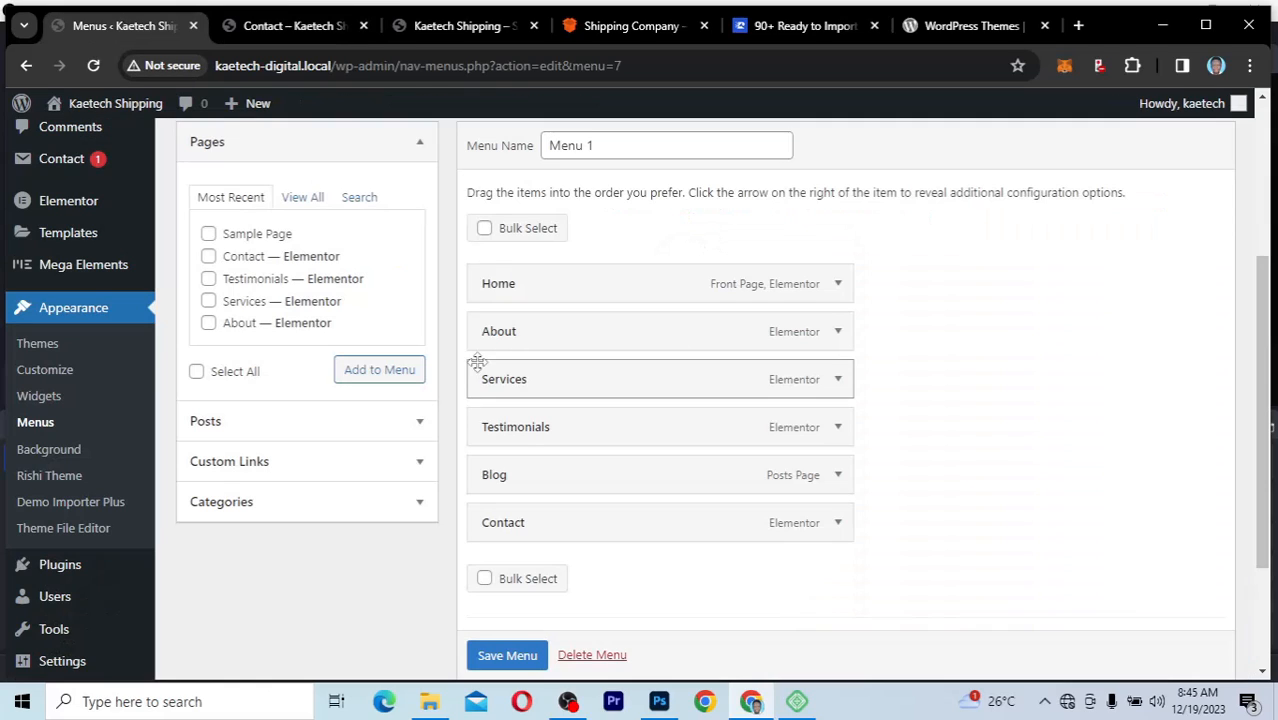
pyautogui.scroll(-1, 505, 658)
pyautogui.click(505, 658)
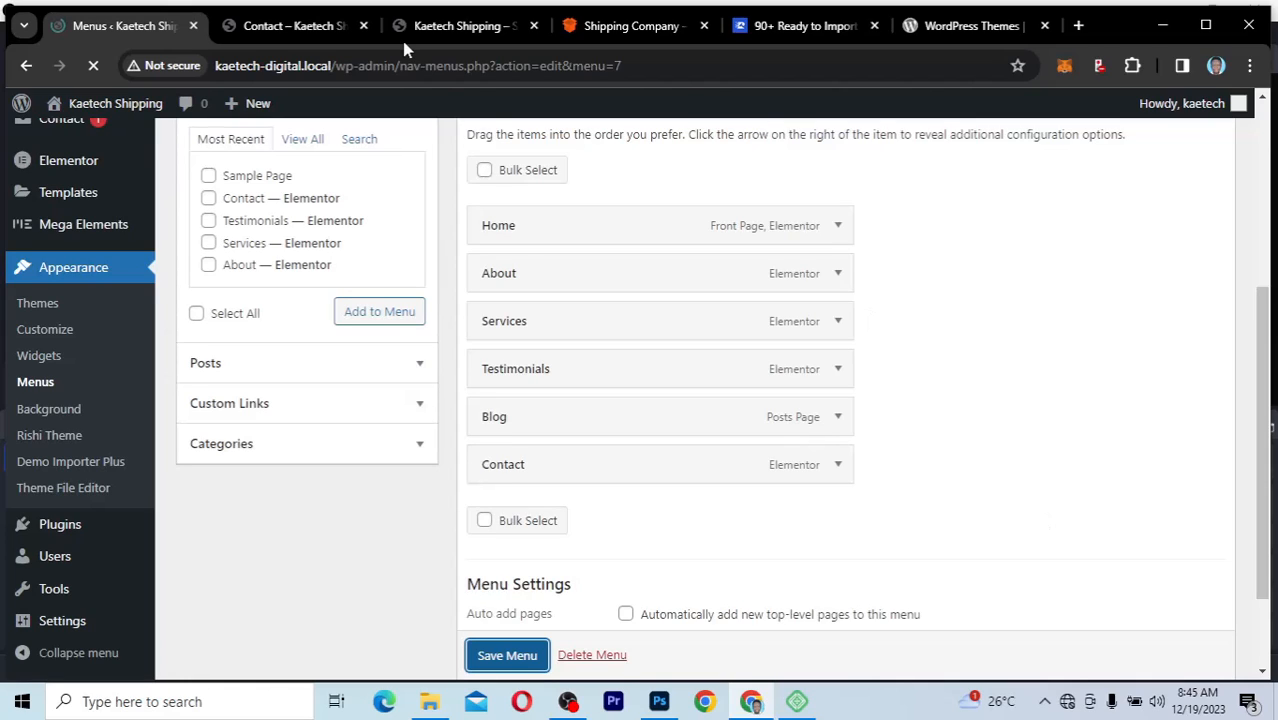
pyautogui.hotkey('ctrl', 'Tab')
pyautogui.click(93, 65)
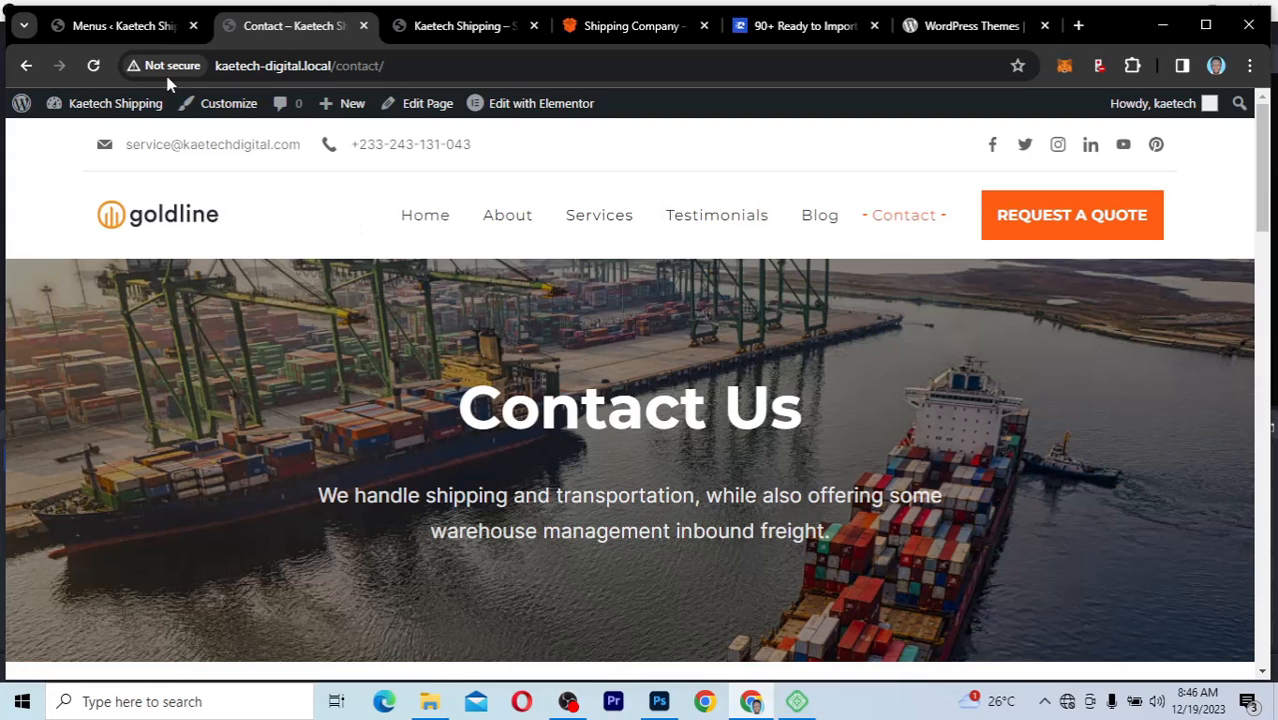
# Step: Return to the Menus settings and review the saved Menu 1 structure and the pages available to add
pyautogui.click(128, 26)
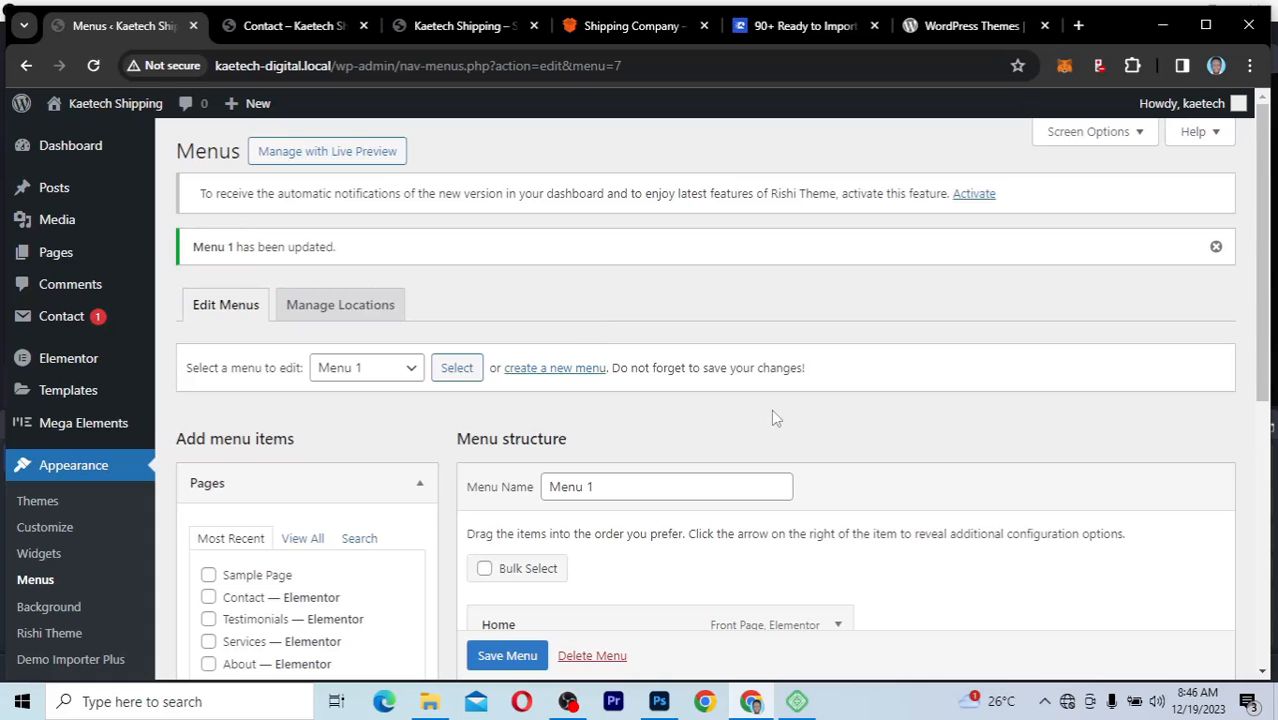
pyautogui.scroll(-3, 928, 485)
pyautogui.scroll(1, 928, 485)
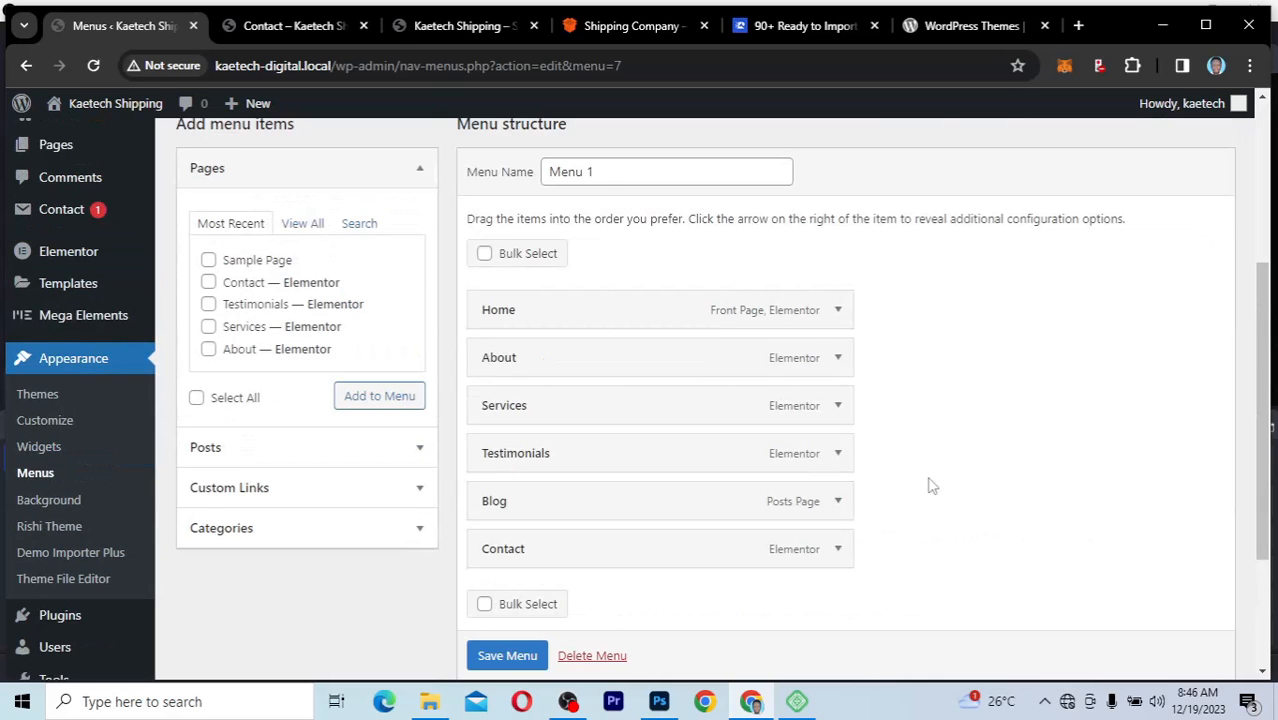
pyautogui.scroll(3, 928, 485)
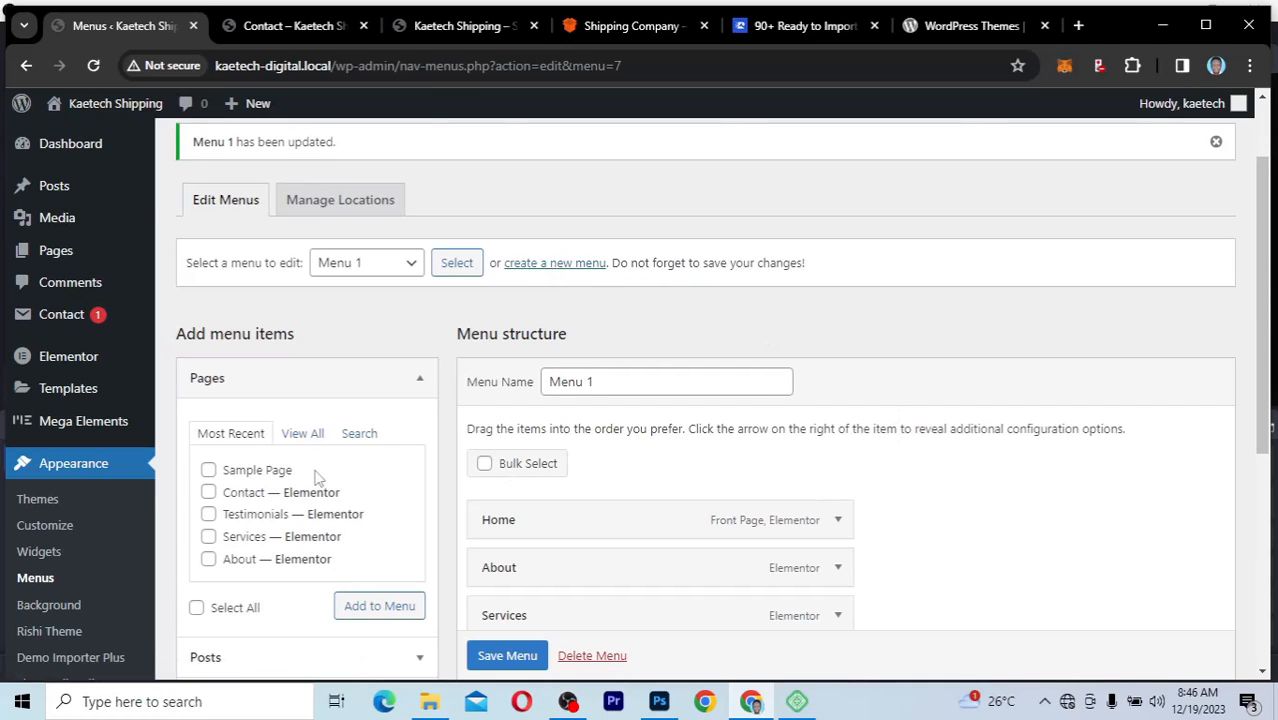
pyautogui.scroll(-3, 916, 486)
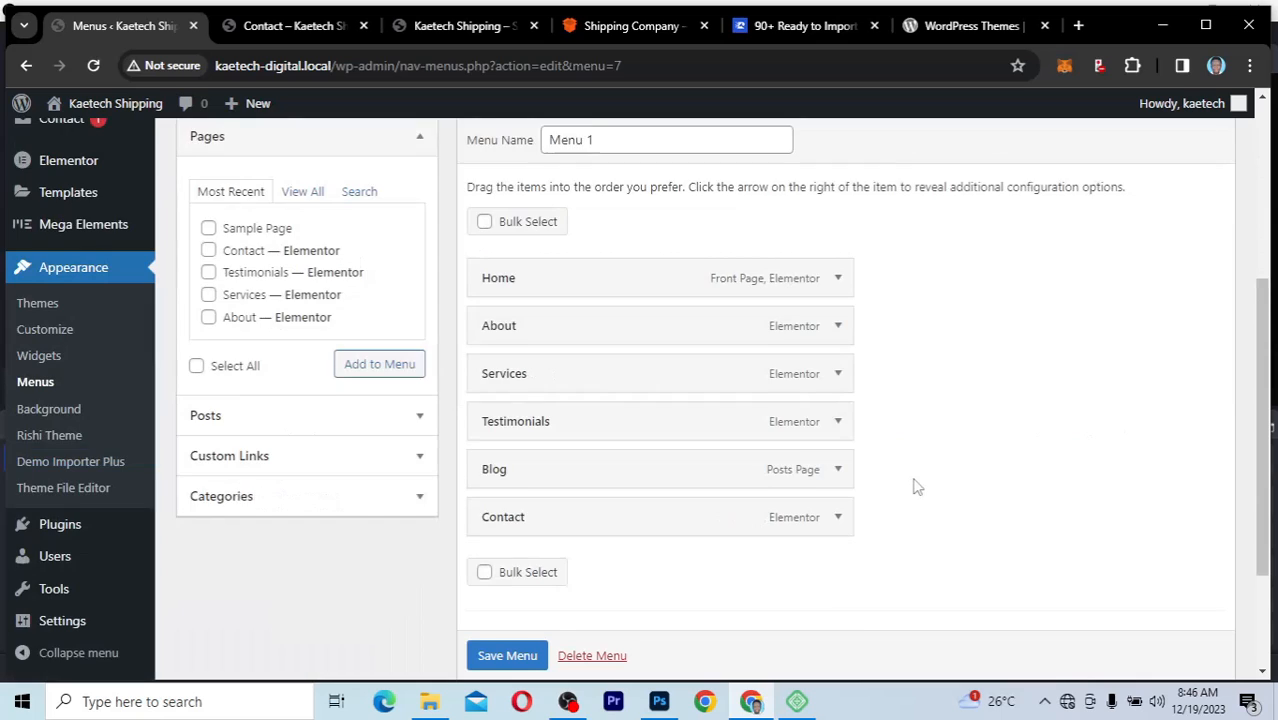
pyautogui.scroll(1, 916, 486)
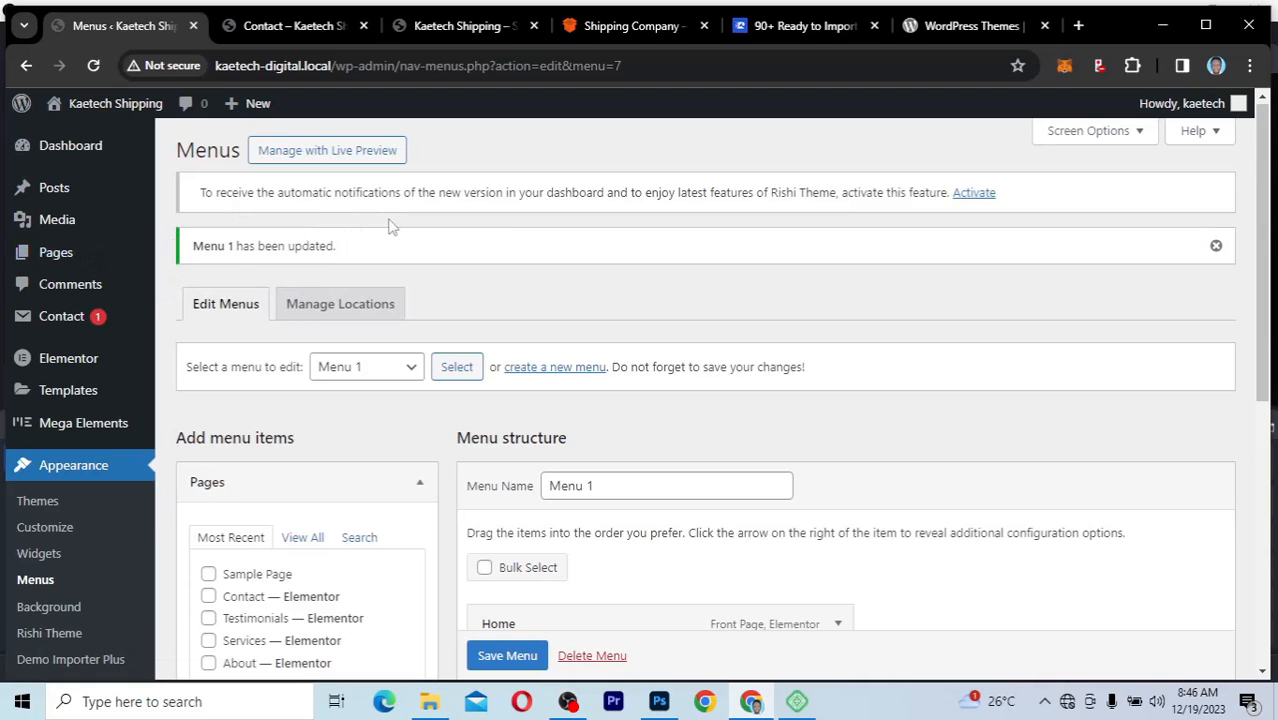
# Step: Check the homepage's Elementor editing option, then open the dashboard's list of all pages and look through it
pyautogui.click(447, 28)
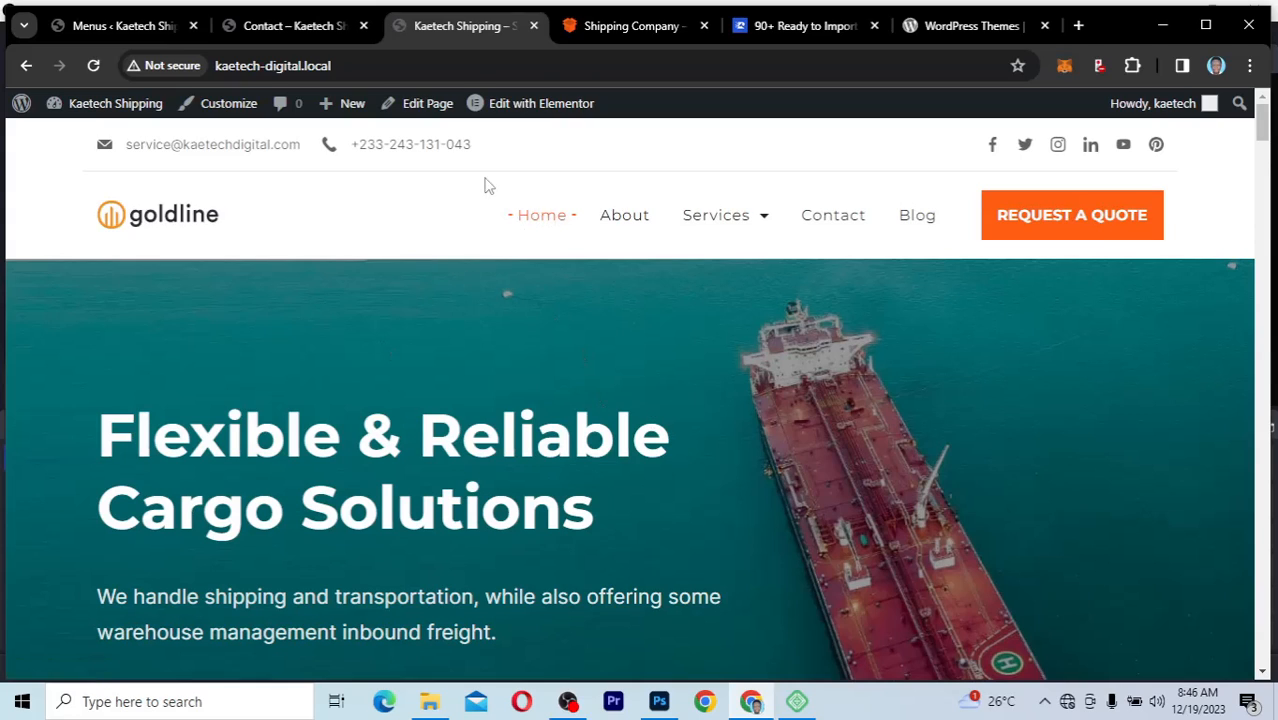
pyautogui.moveTo(521, 104)
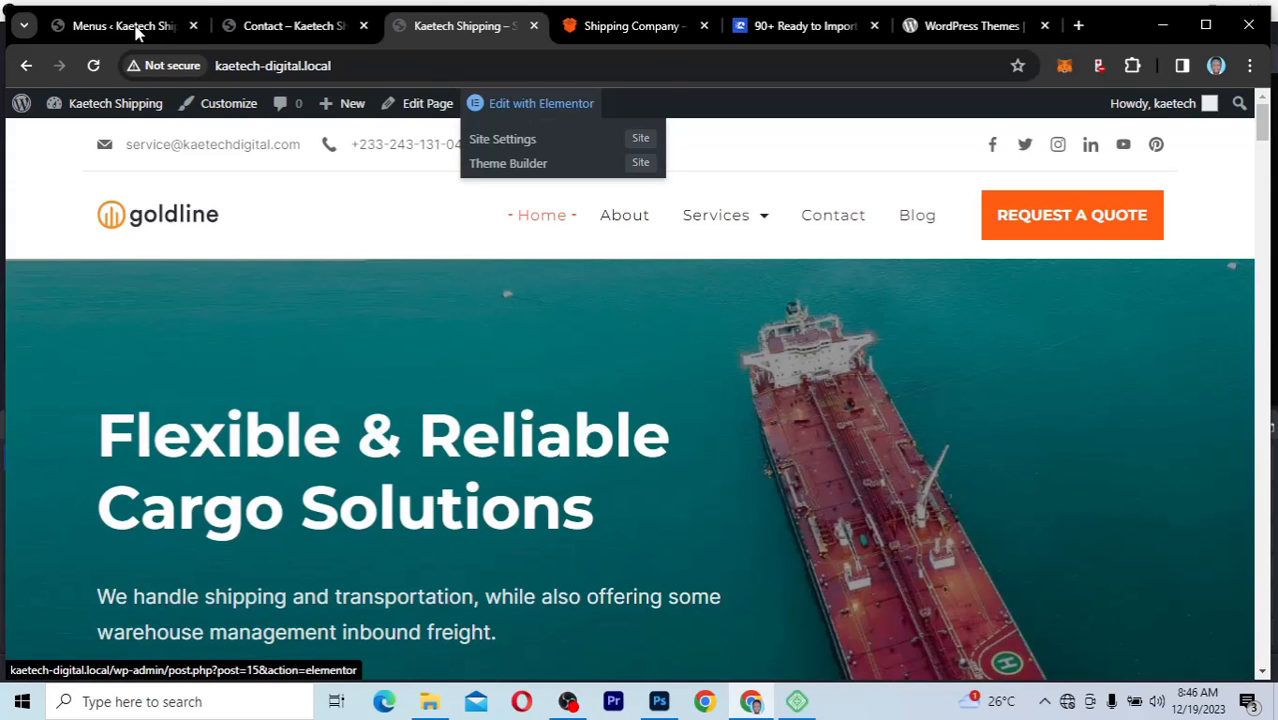
pyautogui.click(138, 30)
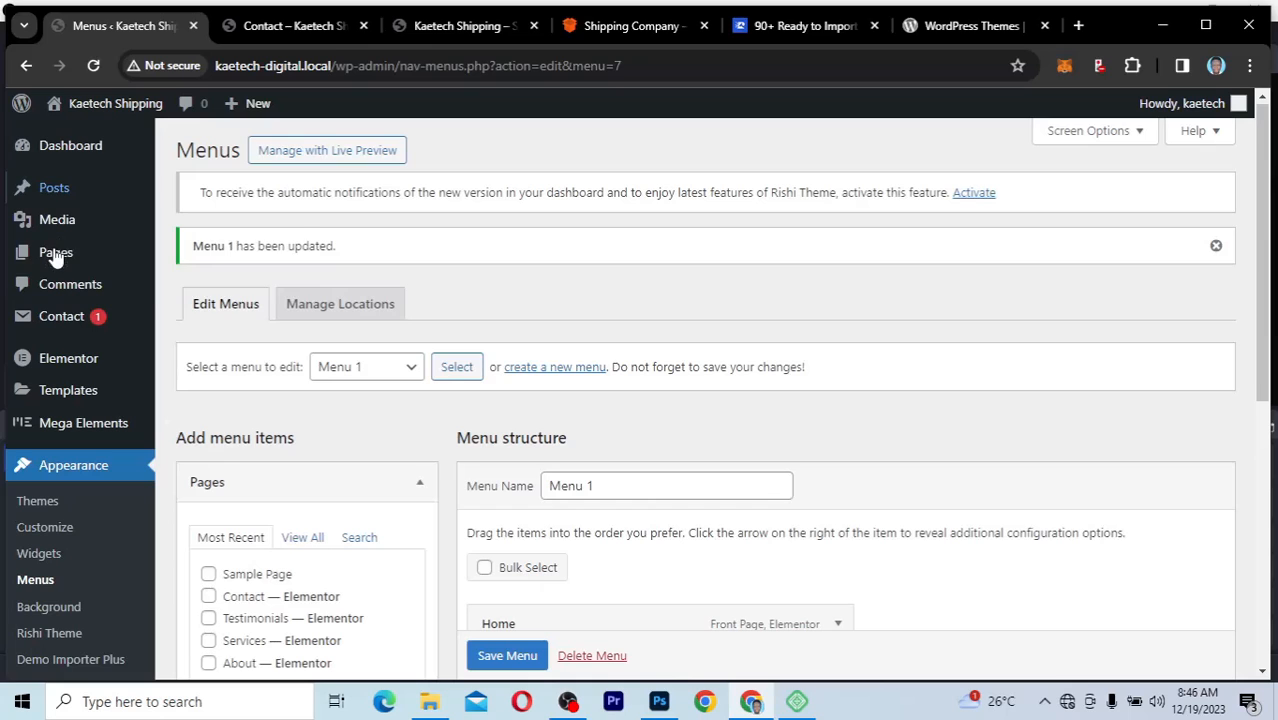
pyautogui.moveTo(58, 256)
pyautogui.click(197, 256)
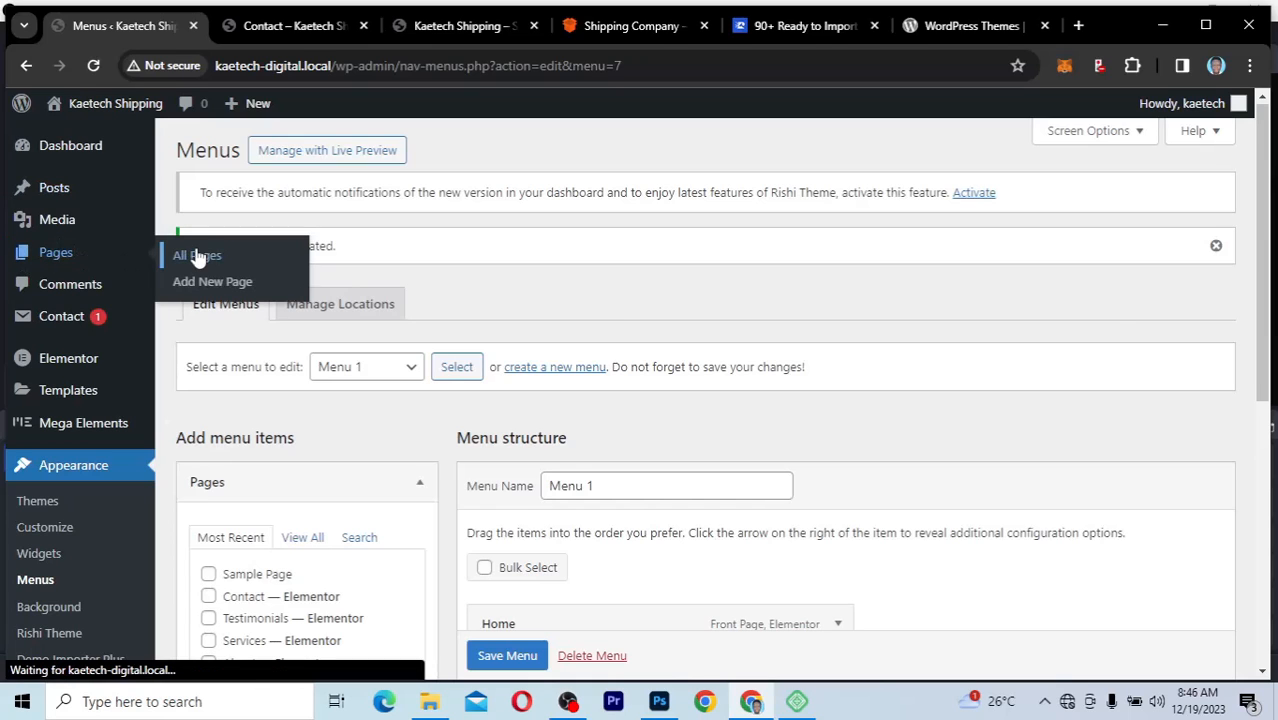
pyautogui.scroll(-3, 620, 300)
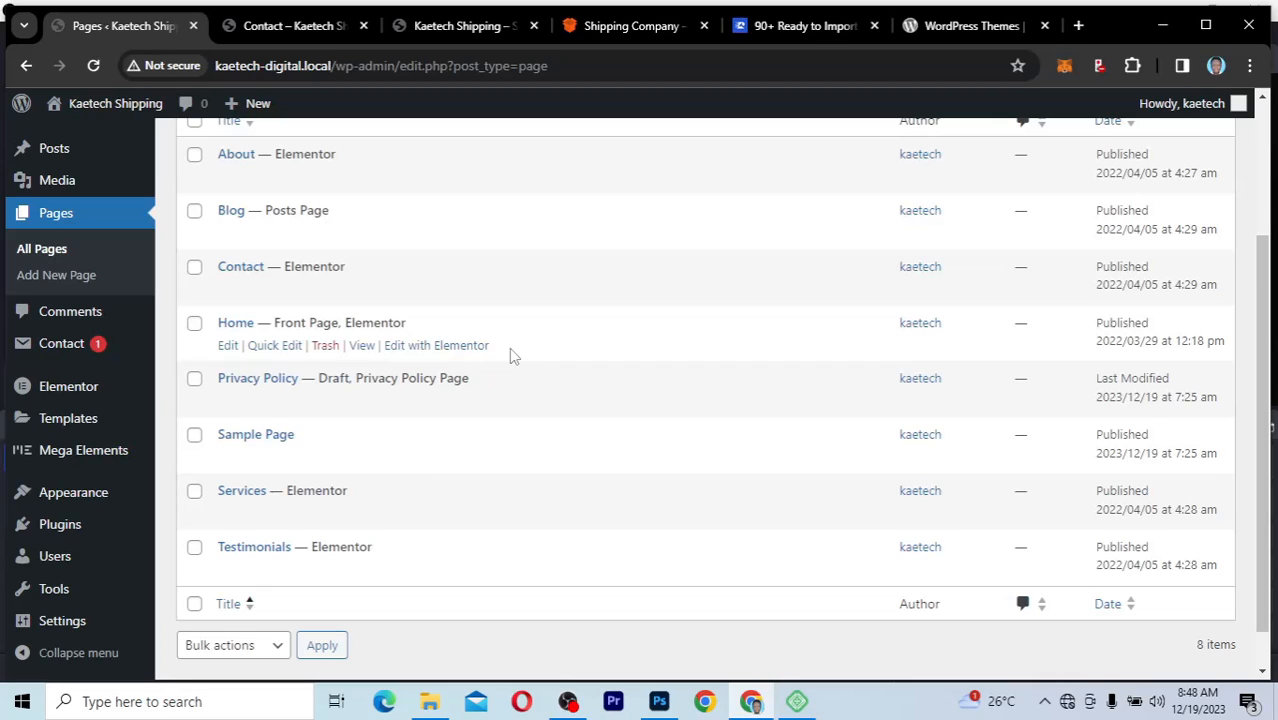
pyautogui.click(1068, 703)
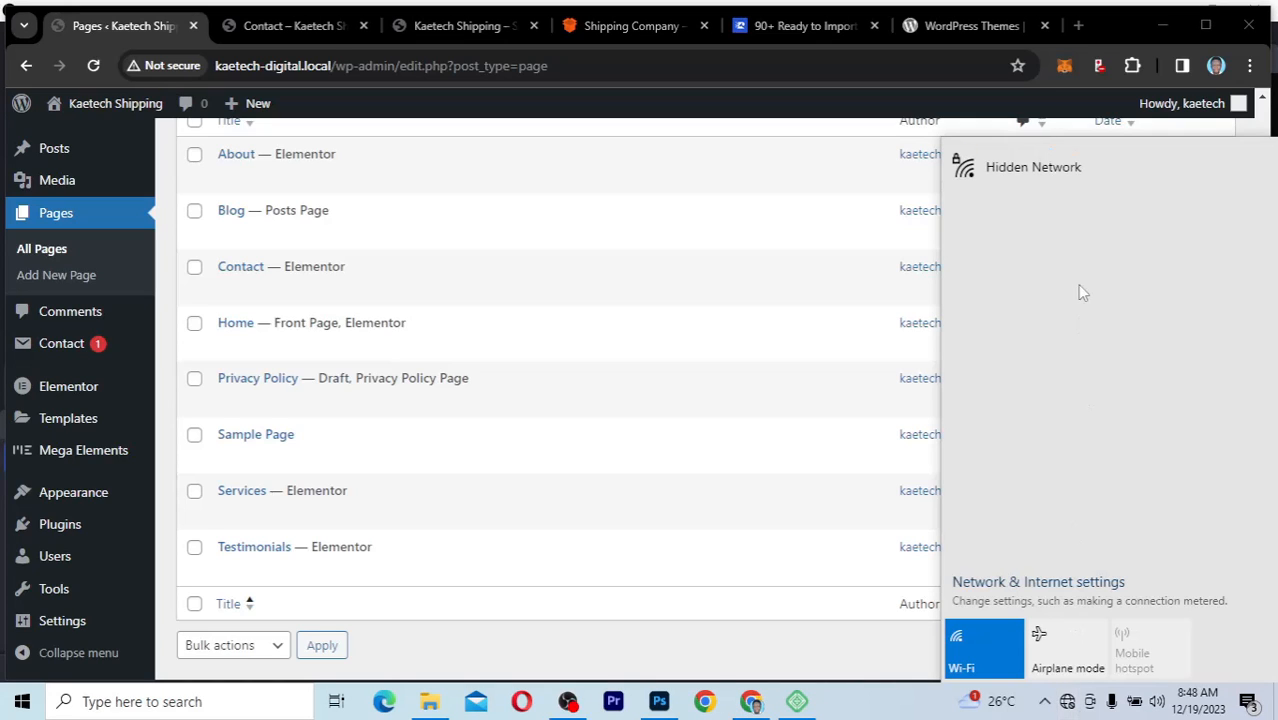
pyautogui.click(866, 692)
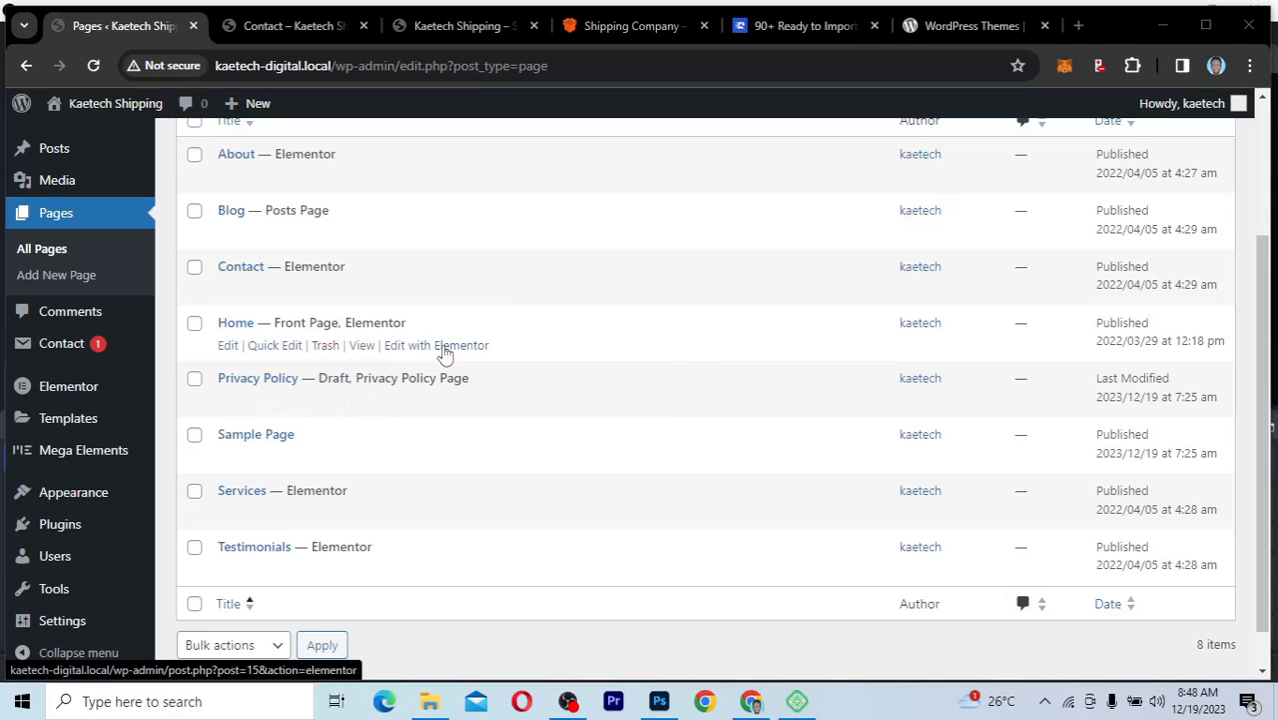
# Step: Open the Home page for editing with Elementor in a new browser tab and dismiss the Elementor AI notification
pyautogui.rightClick(443, 346)
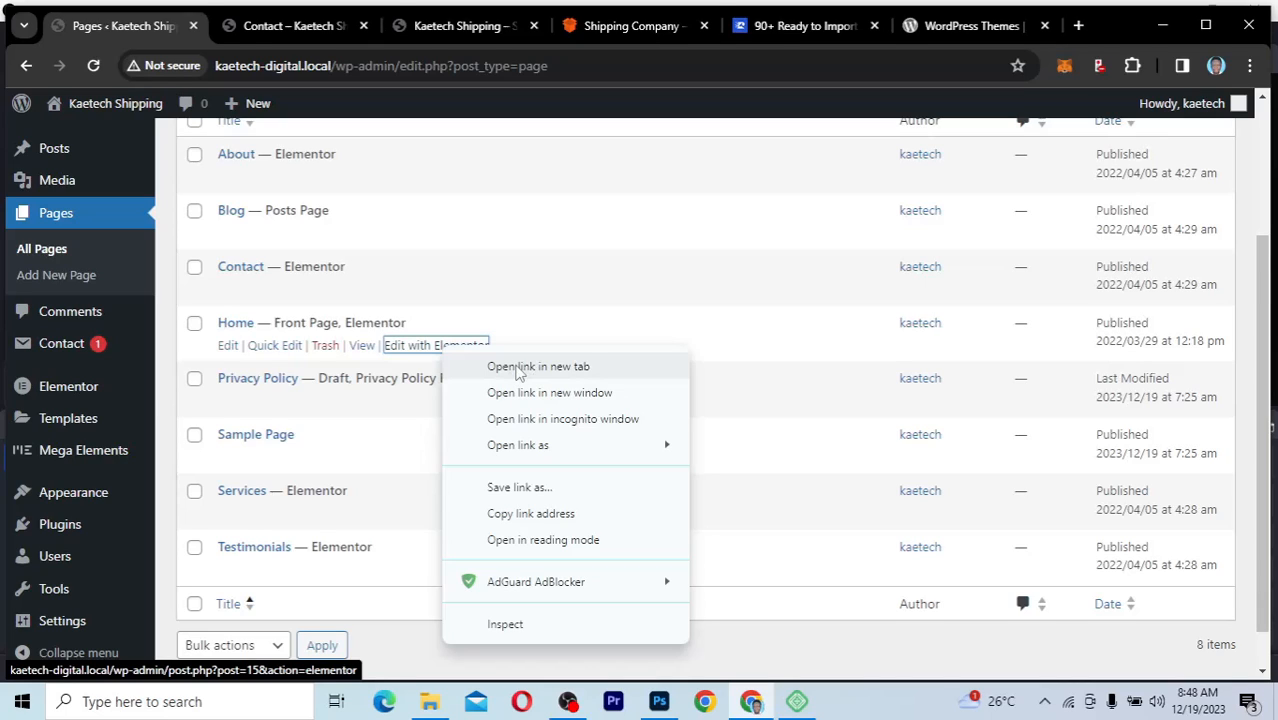
pyautogui.click(517, 367)
pyautogui.click(245, 28)
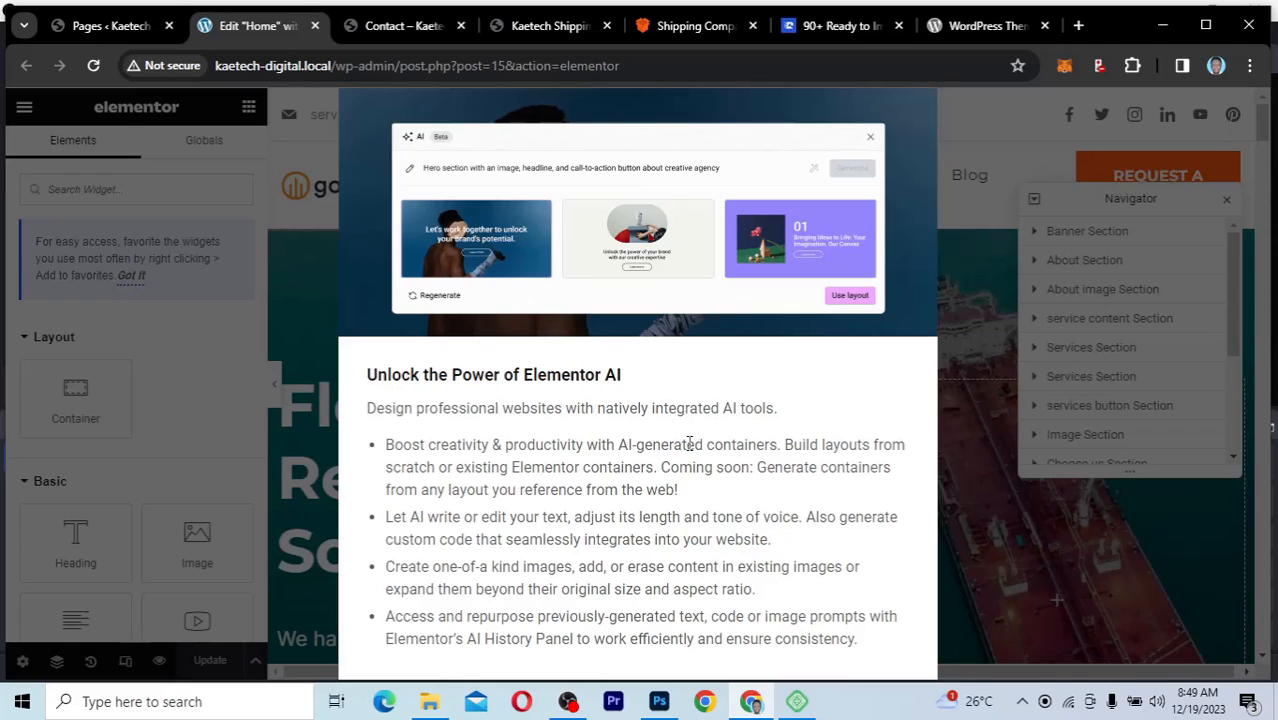
pyautogui.hotkey('ctrl', '-')
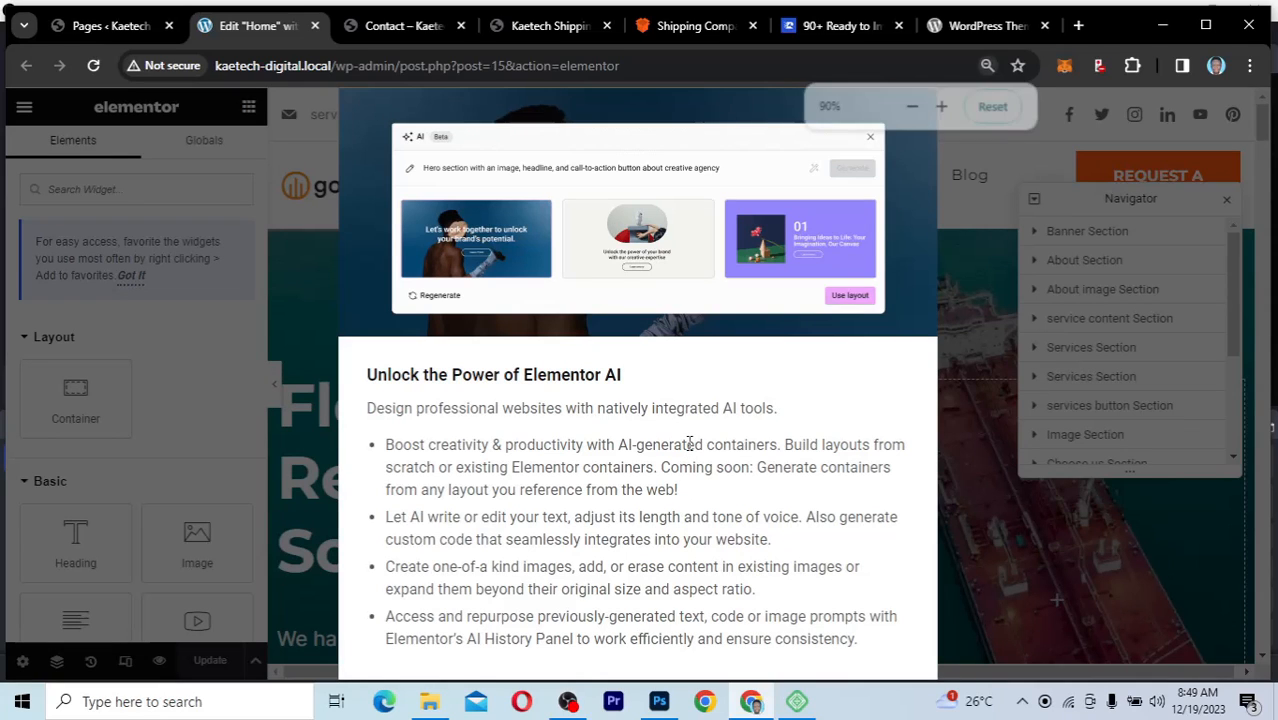
pyautogui.hotkey('ctrl', '-')
pyautogui.hotkey('ctrl', '-')
pyautogui.hotkey('ctrl', '-')
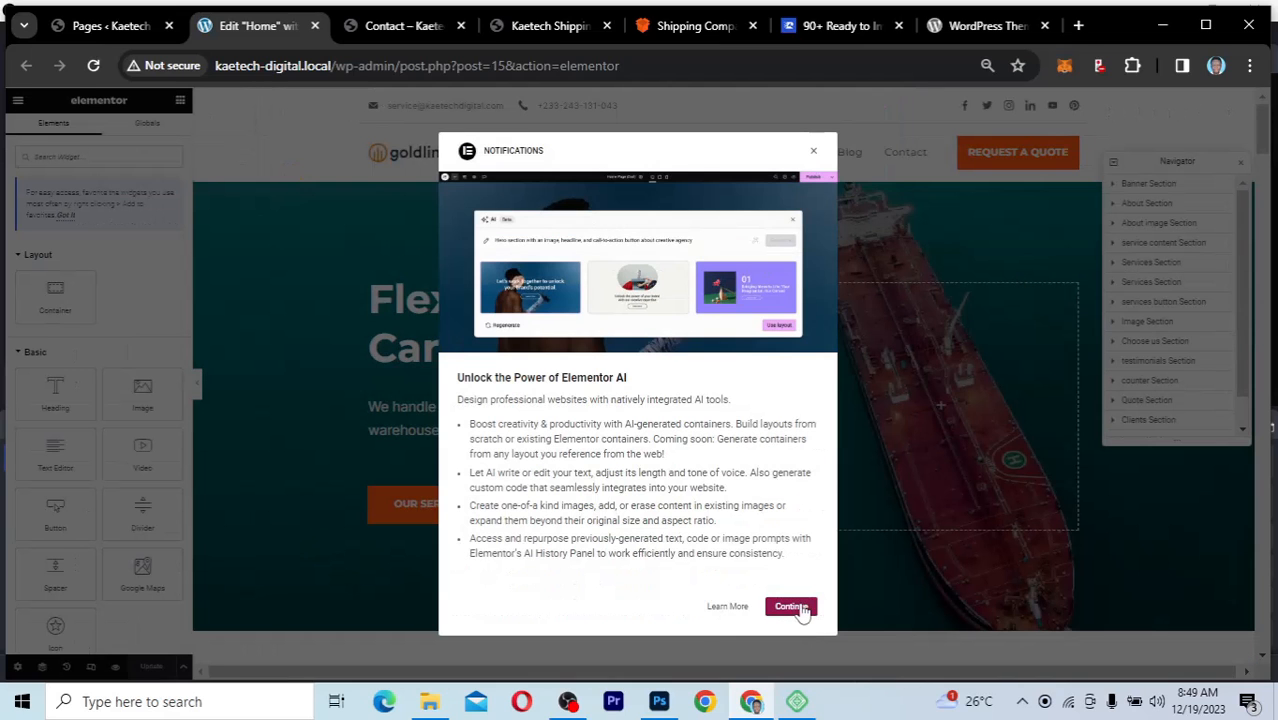
pyautogui.click(814, 155)
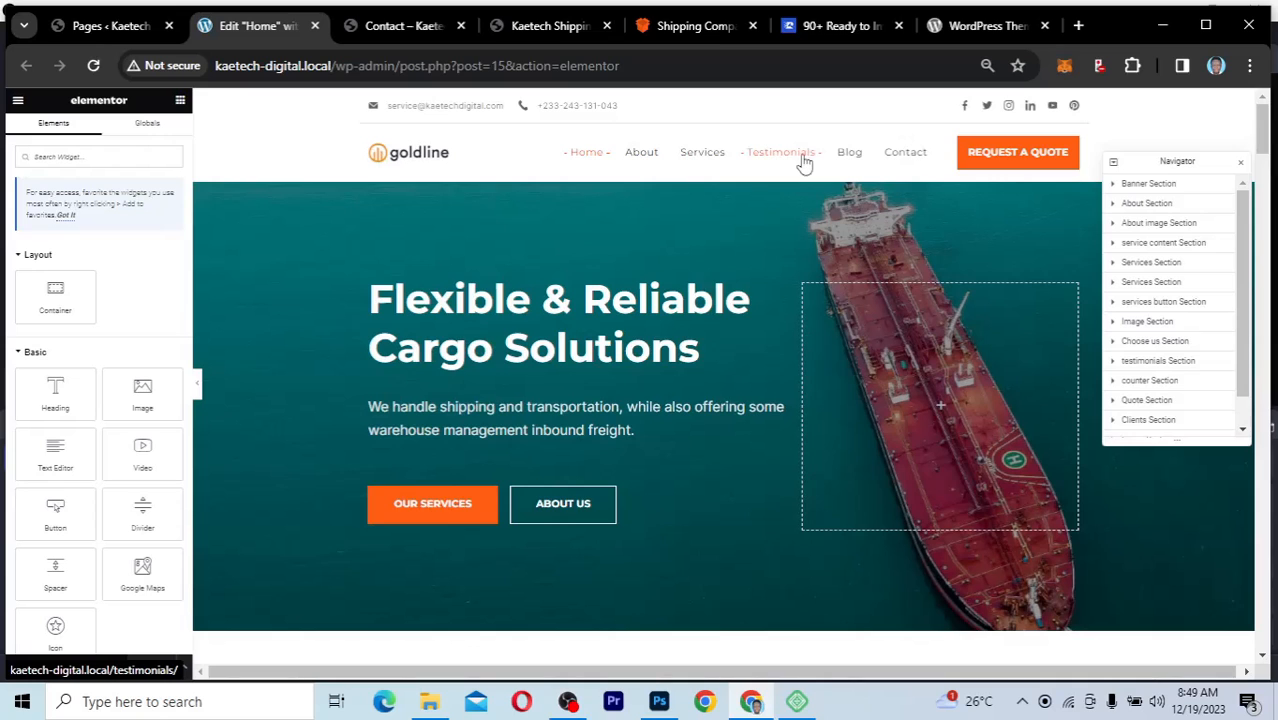
# Step: Restore the browser zoom to 100% and look over the Home page's banner section in the editor
pyautogui.hotkey('ctrl', '+')
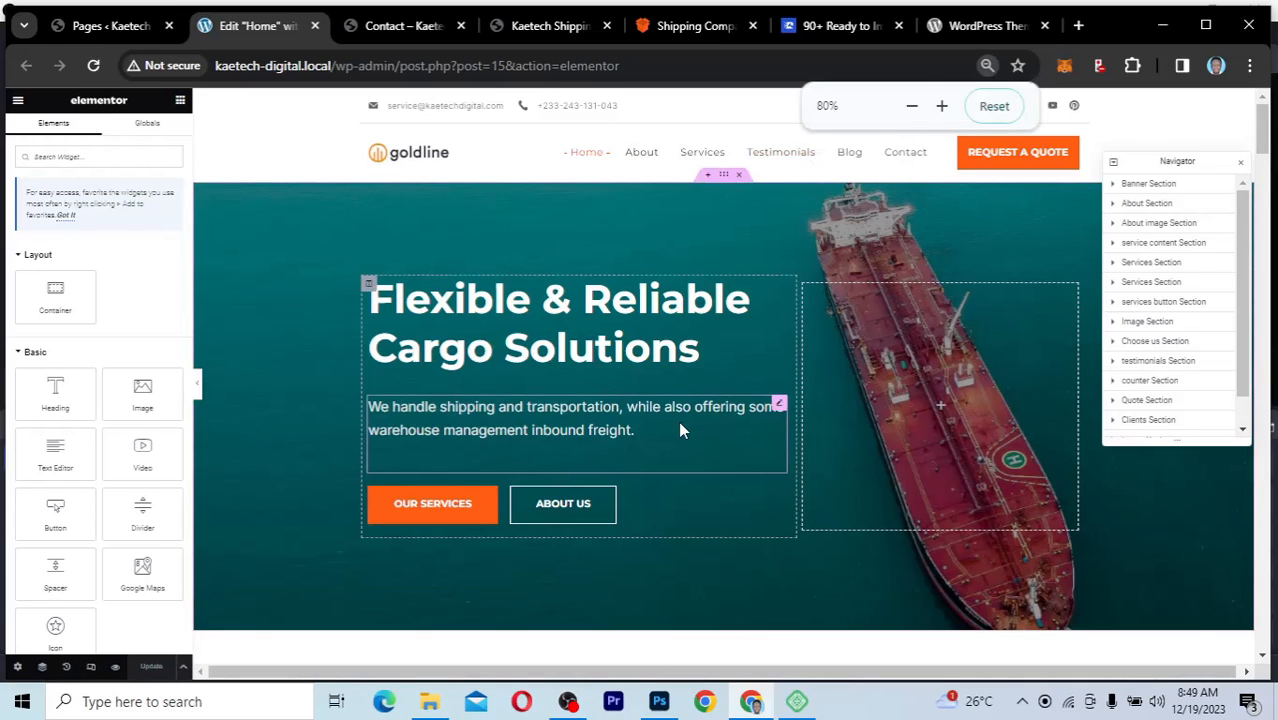
pyautogui.hotkey('ctrl', '+')
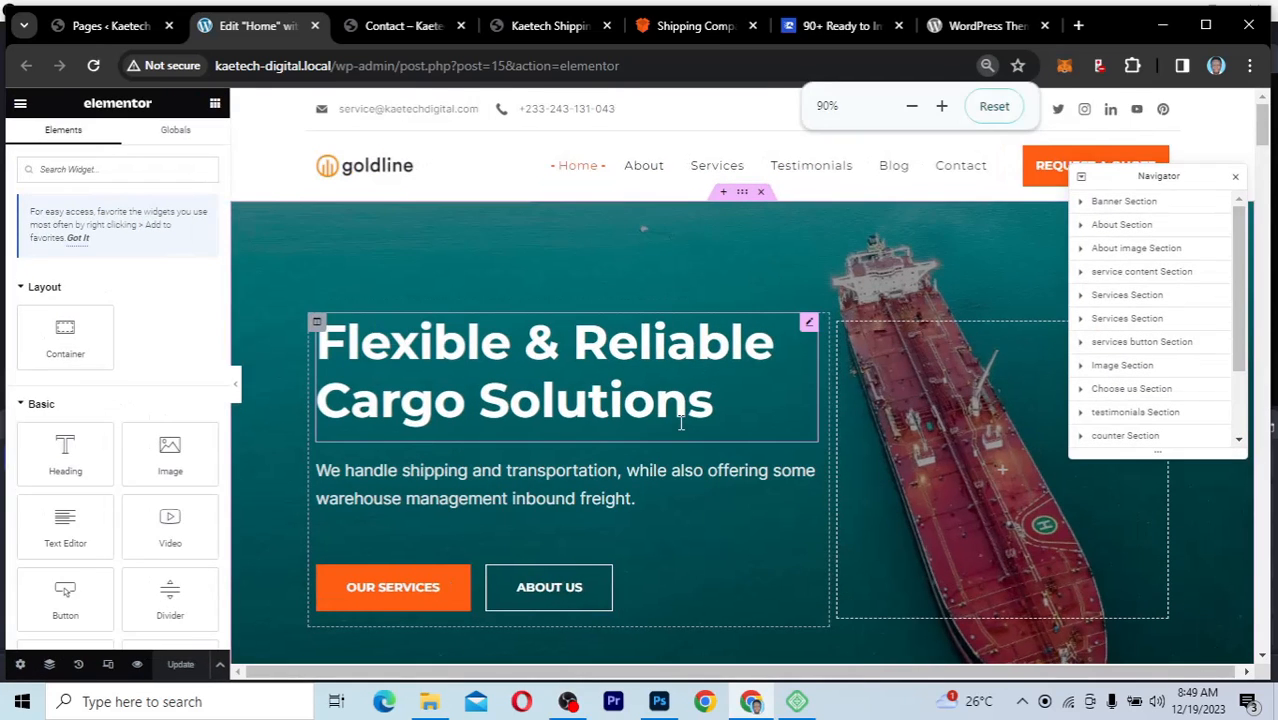
pyautogui.hotkey('ctrl', '+')
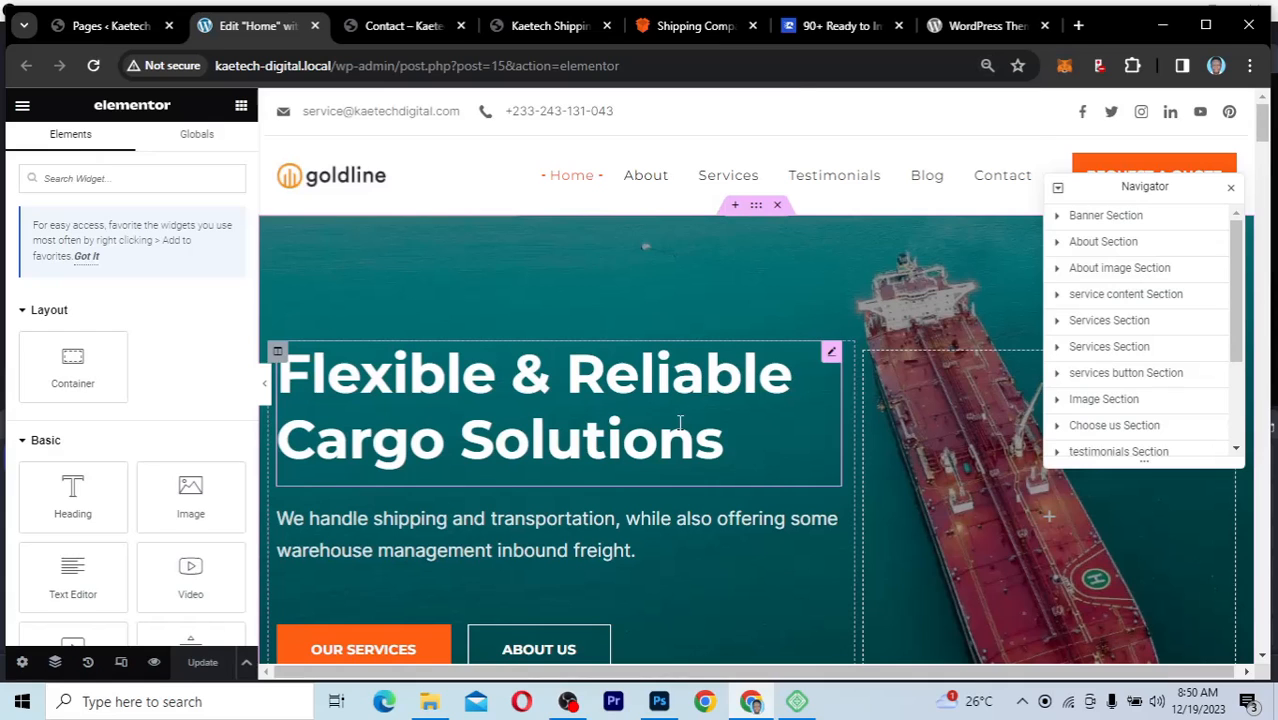
pyautogui.hotkey('ctrl', '+')
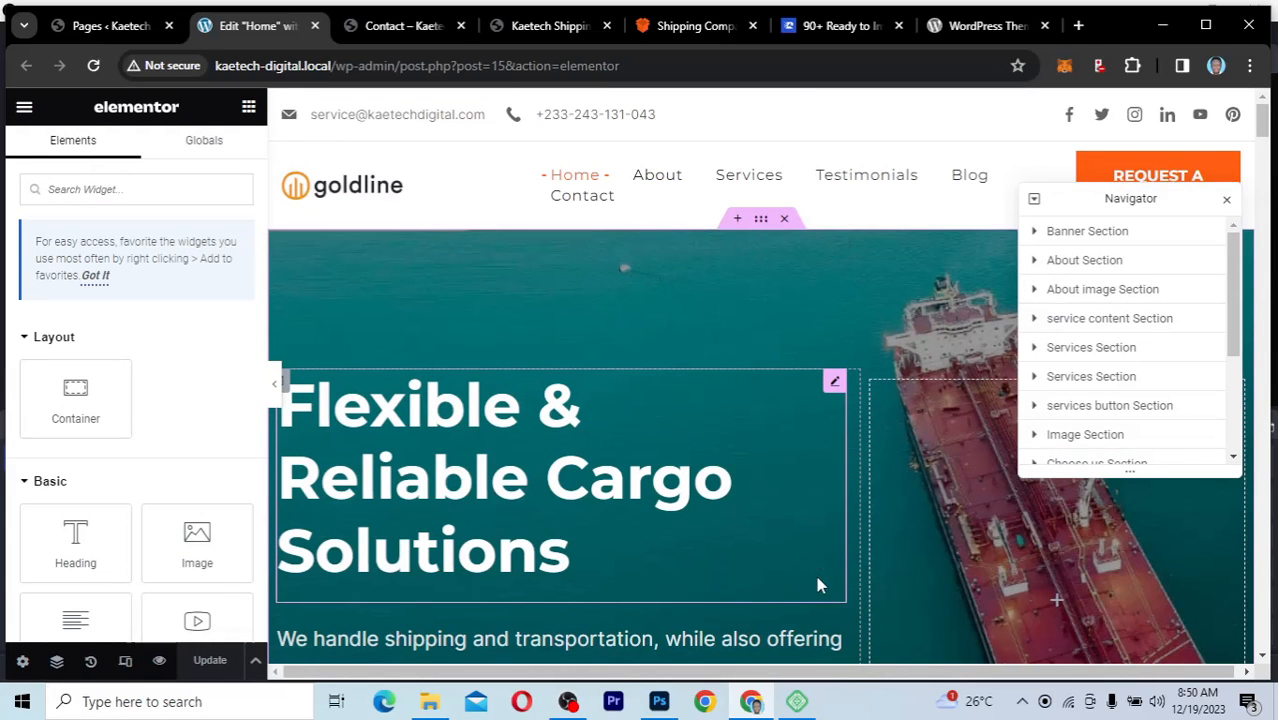
pyautogui.scroll(-4, 820, 580)
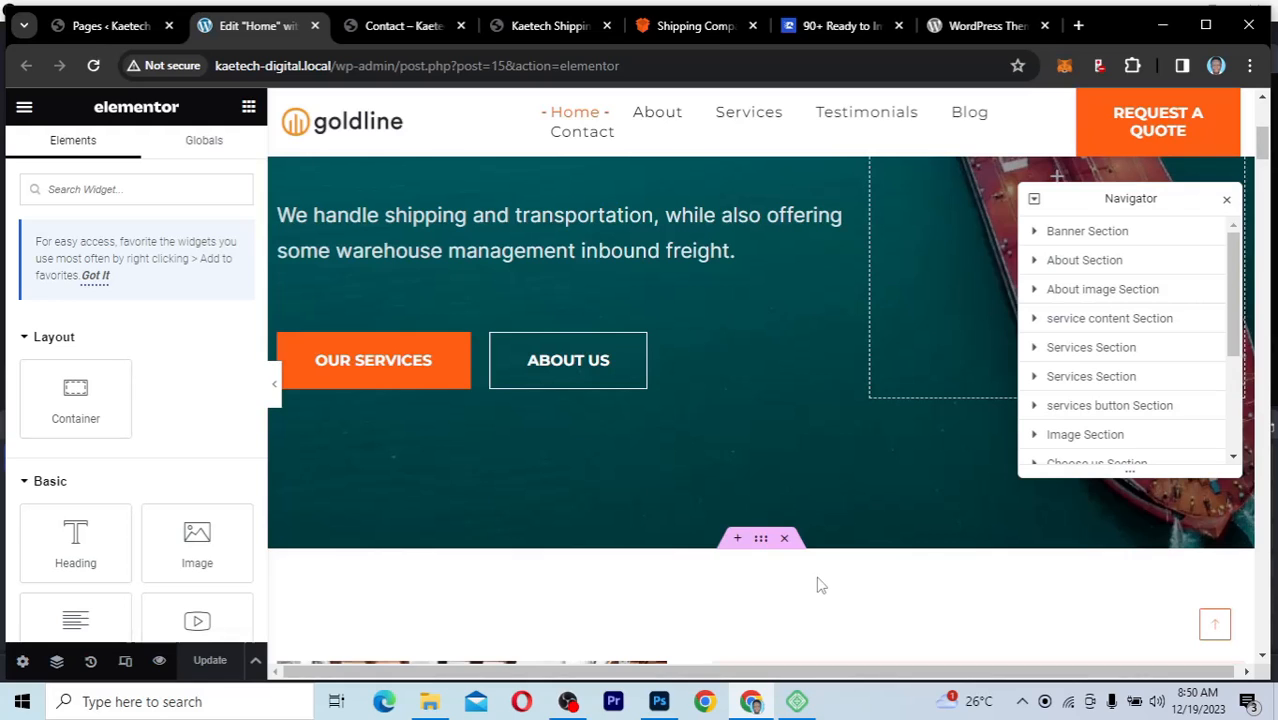
pyautogui.scroll(2, 820, 585)
pyautogui.scroll(3, 818, 577)
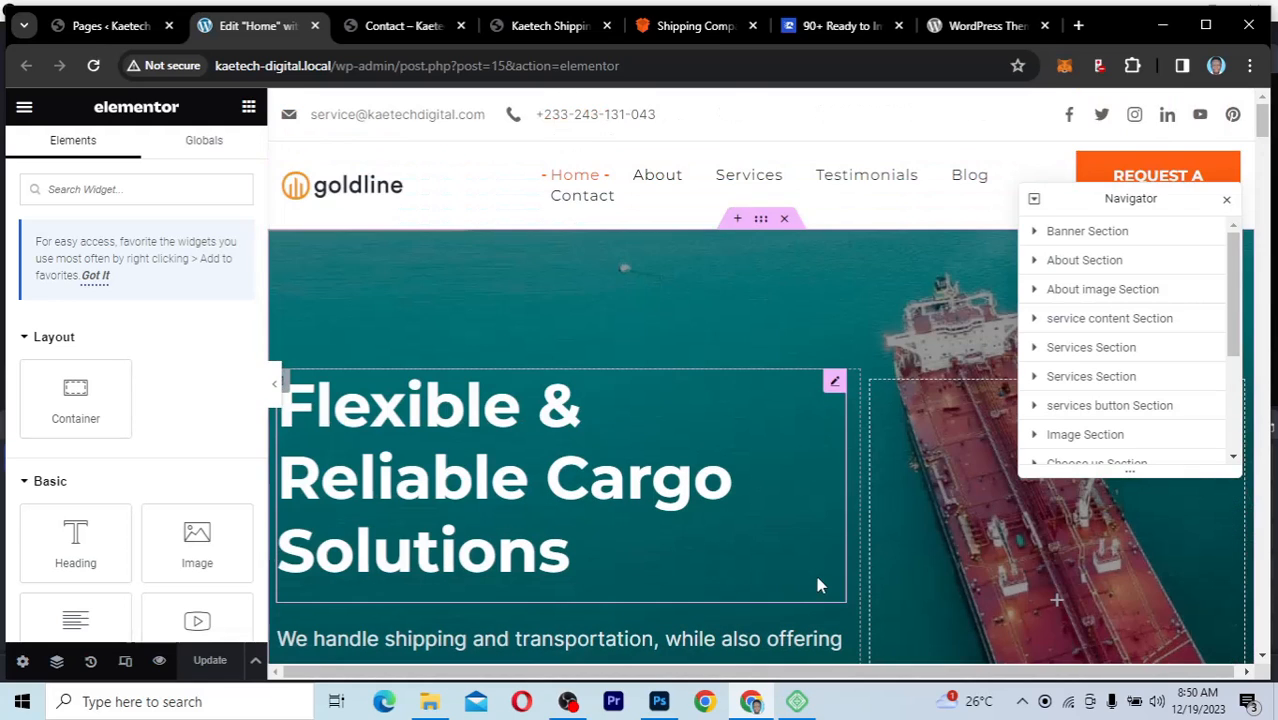
pyautogui.scroll(-2, 818, 581)
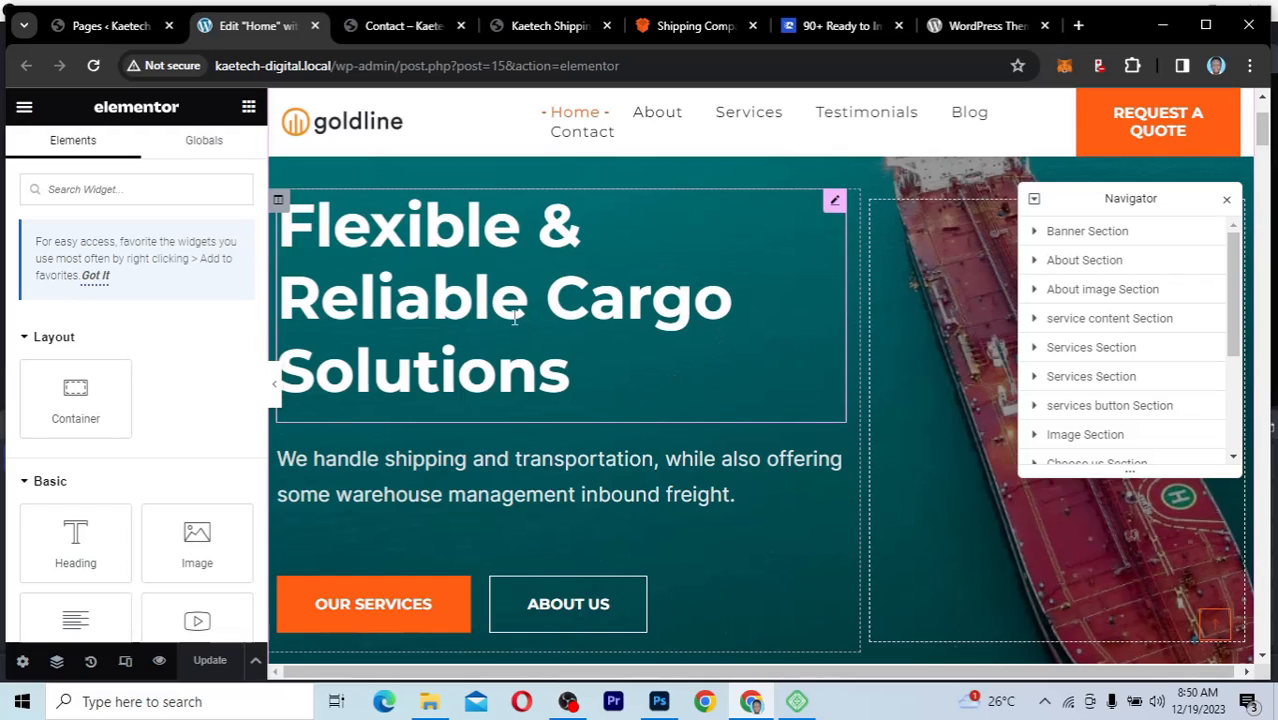
pyautogui.scroll(3, 868, 370)
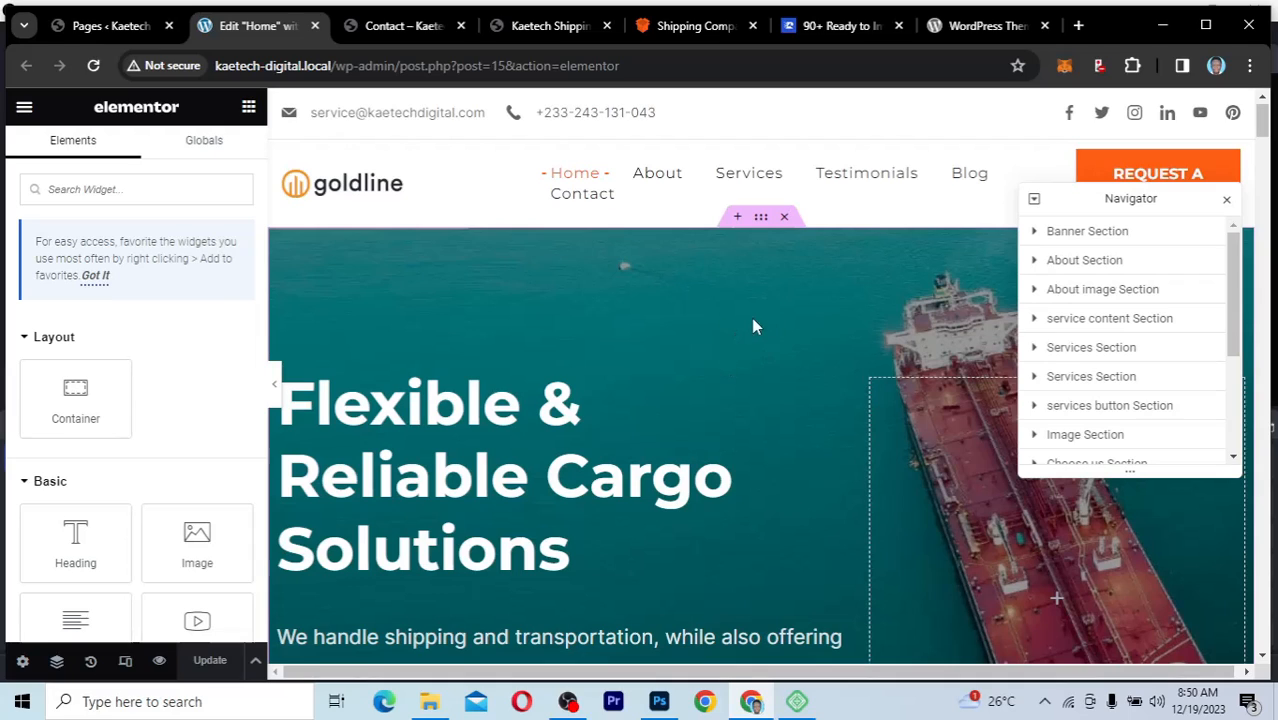
# Step: Replace the banner section's background image with the media library's harbour photo of container ships and check the banner
pyautogui.click(761, 218)
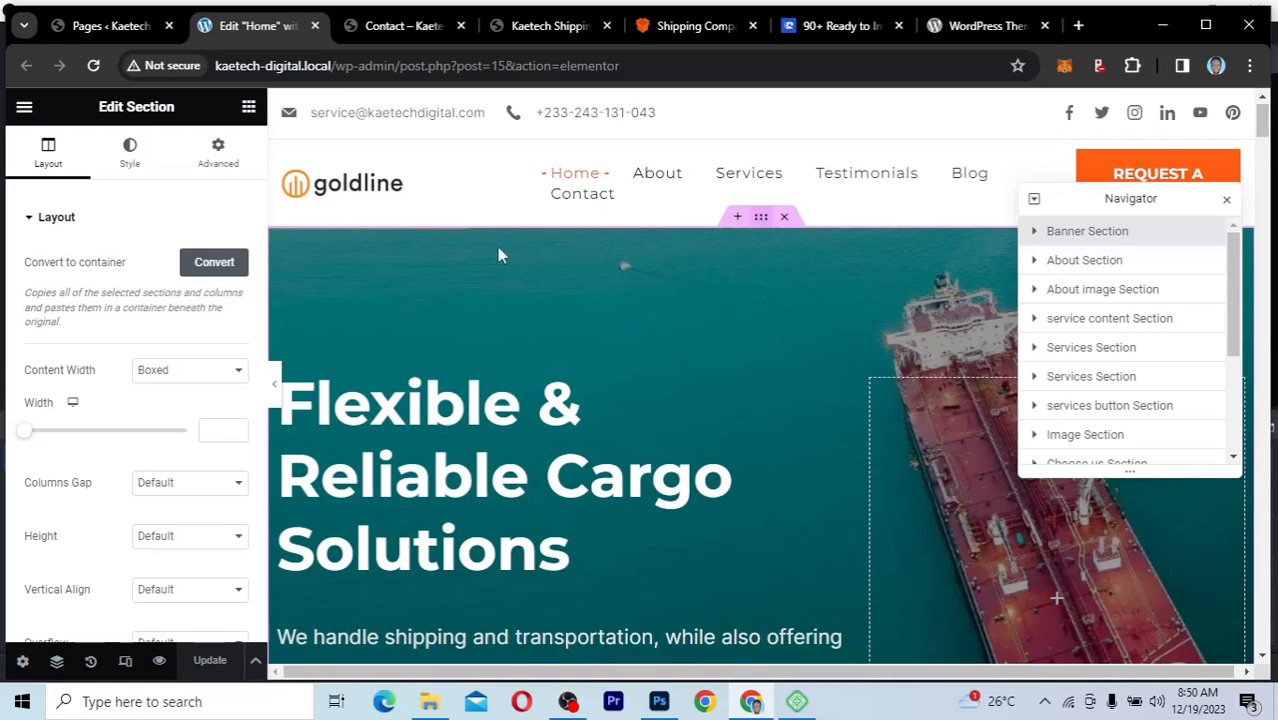
pyautogui.click(144, 171)
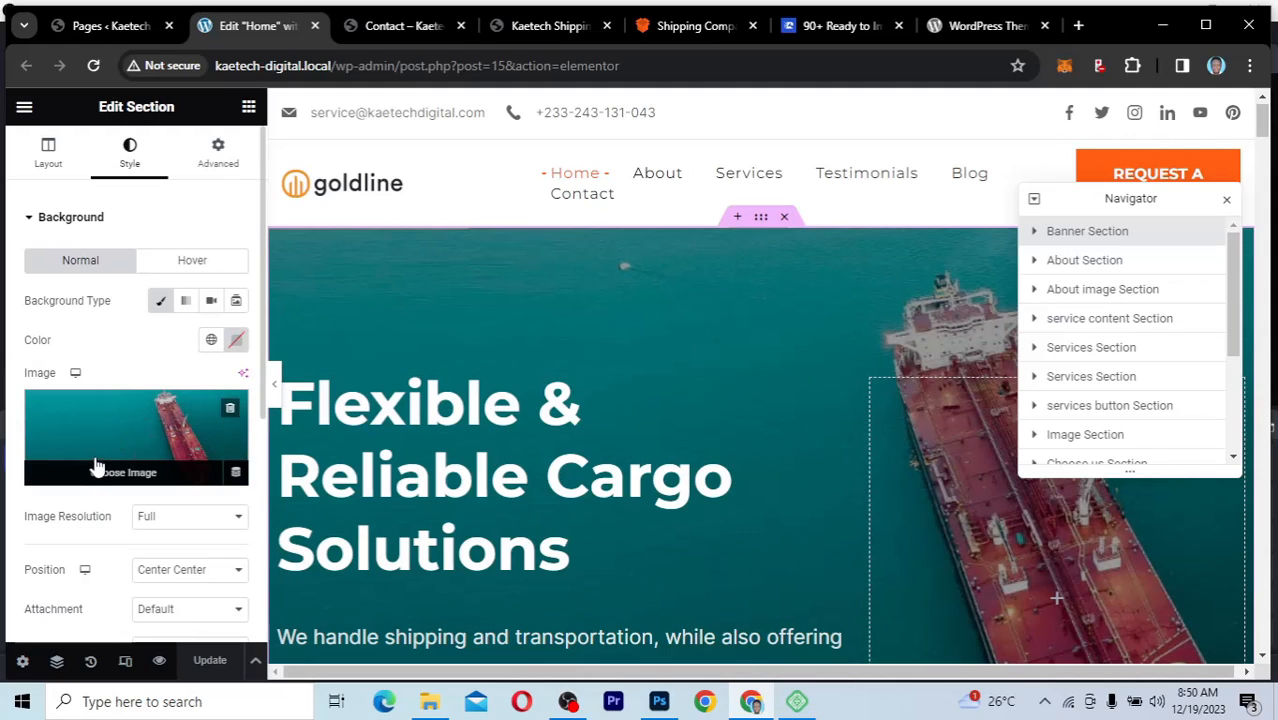
pyautogui.click(136, 424)
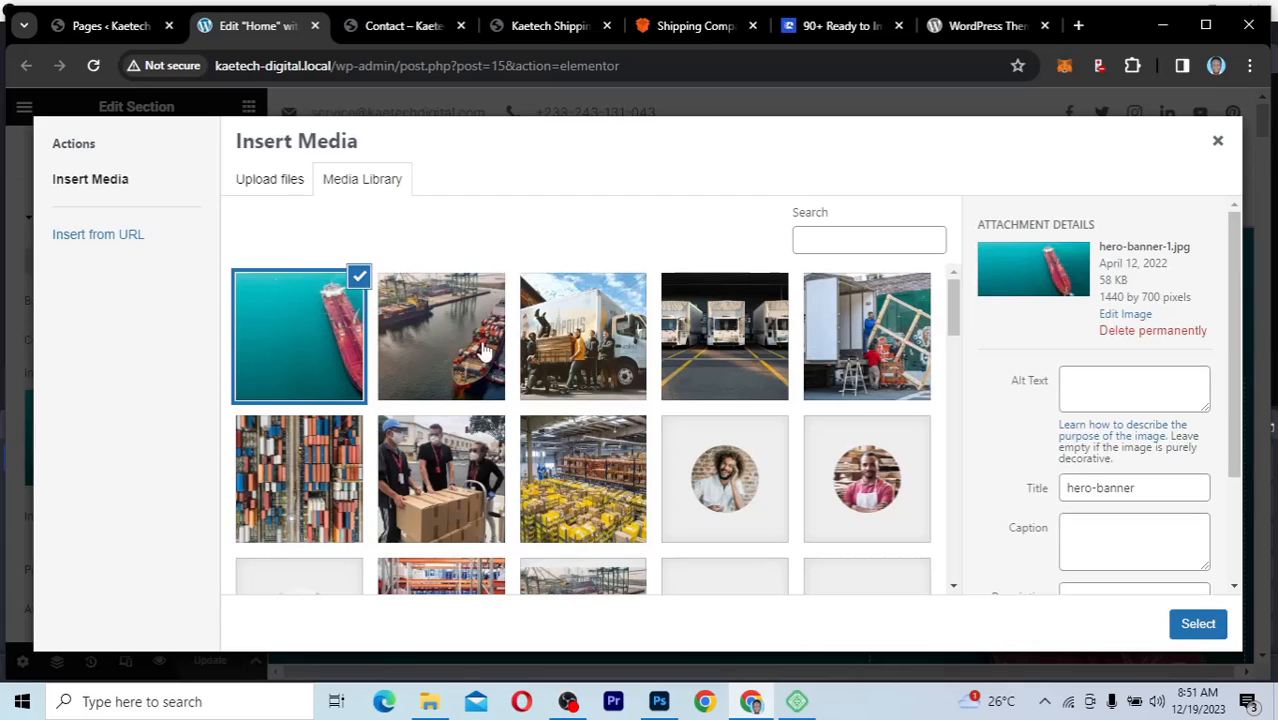
pyautogui.click(448, 343)
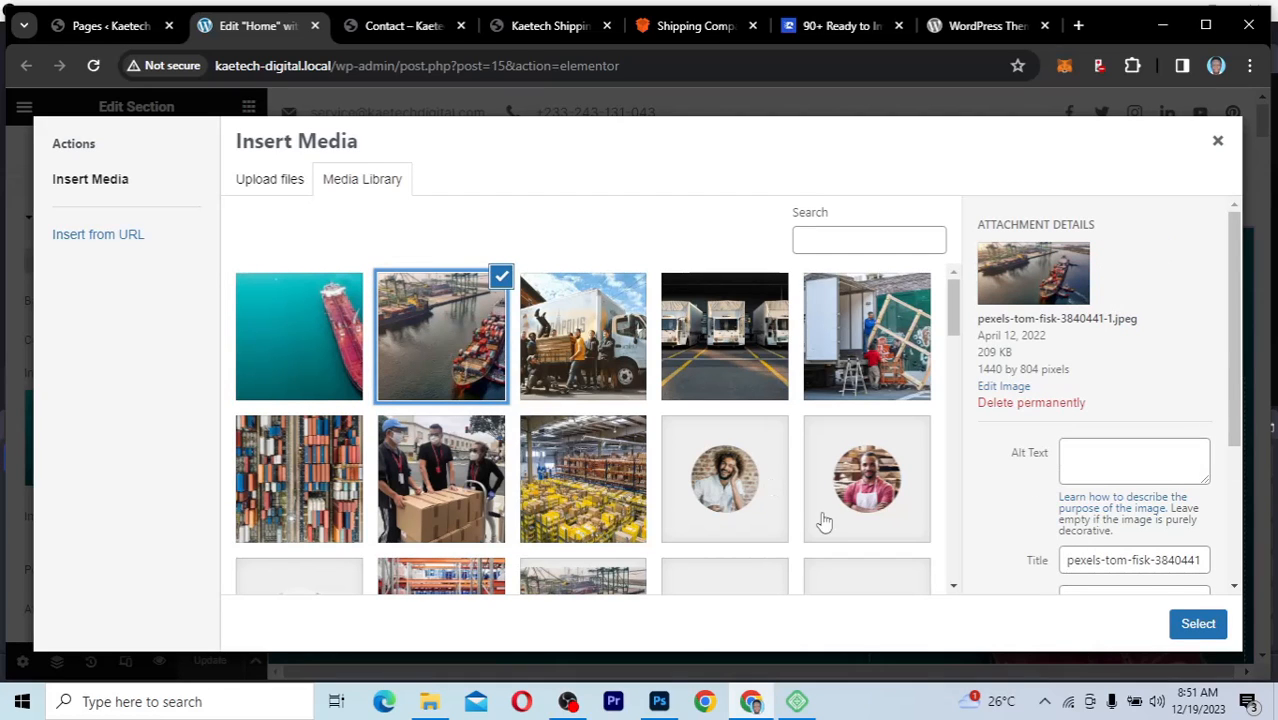
pyautogui.click(289, 185)
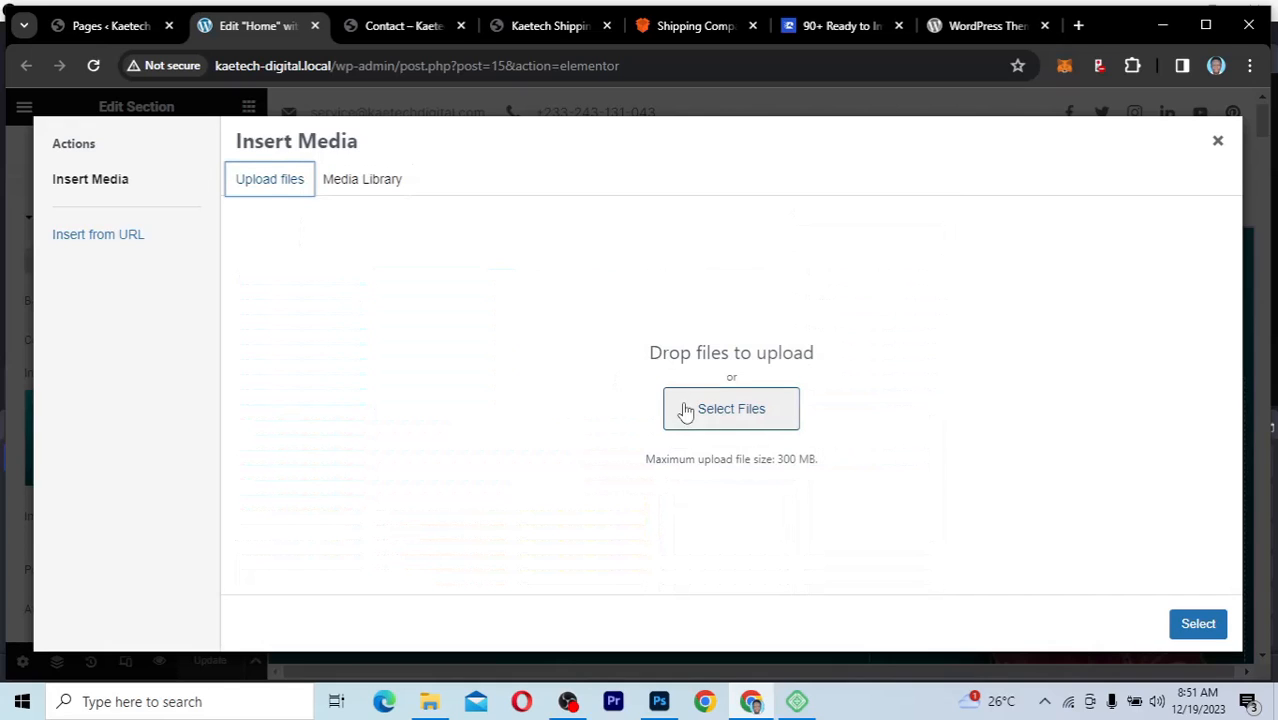
pyautogui.click(384, 193)
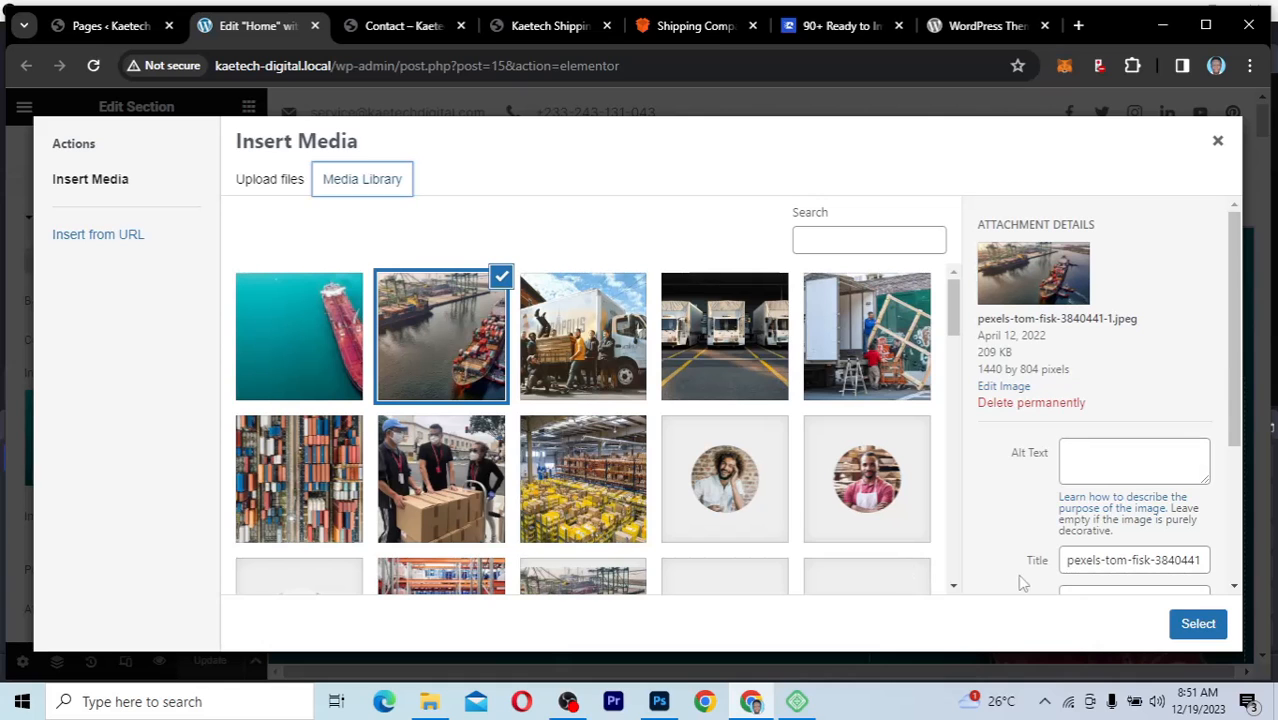
pyautogui.click(1198, 624)
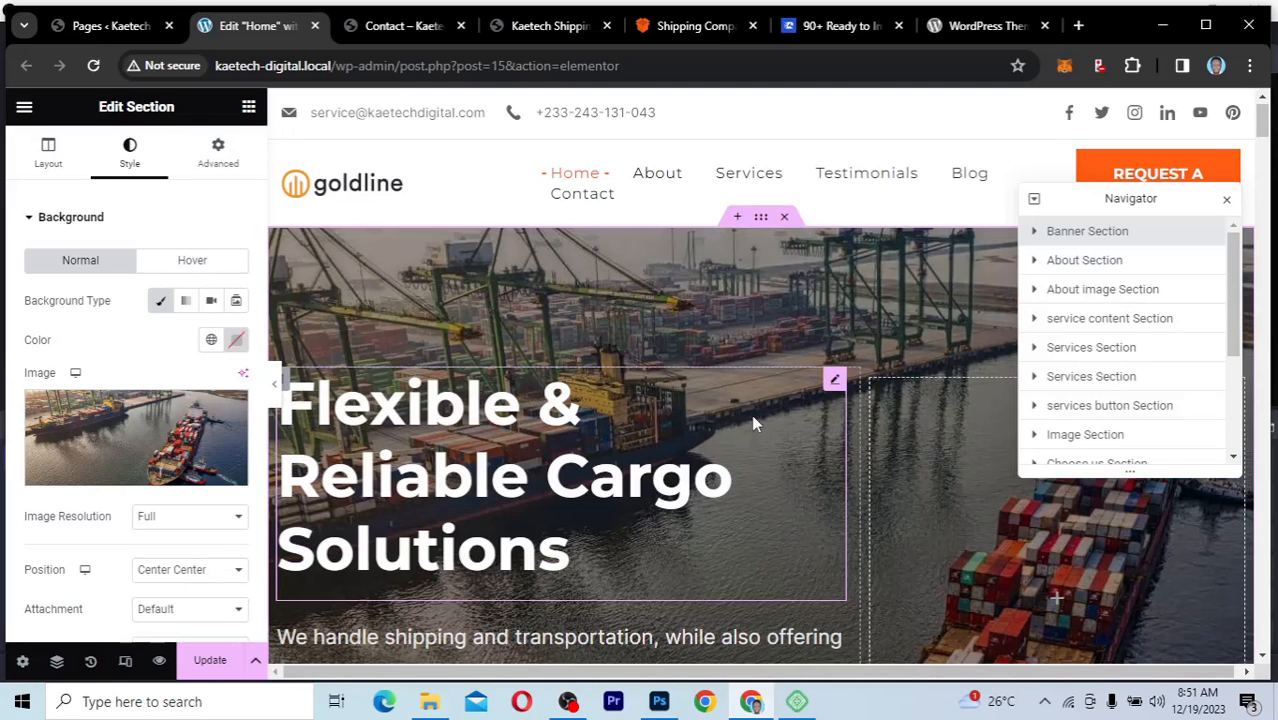
pyautogui.scroll(-3, 888, 450)
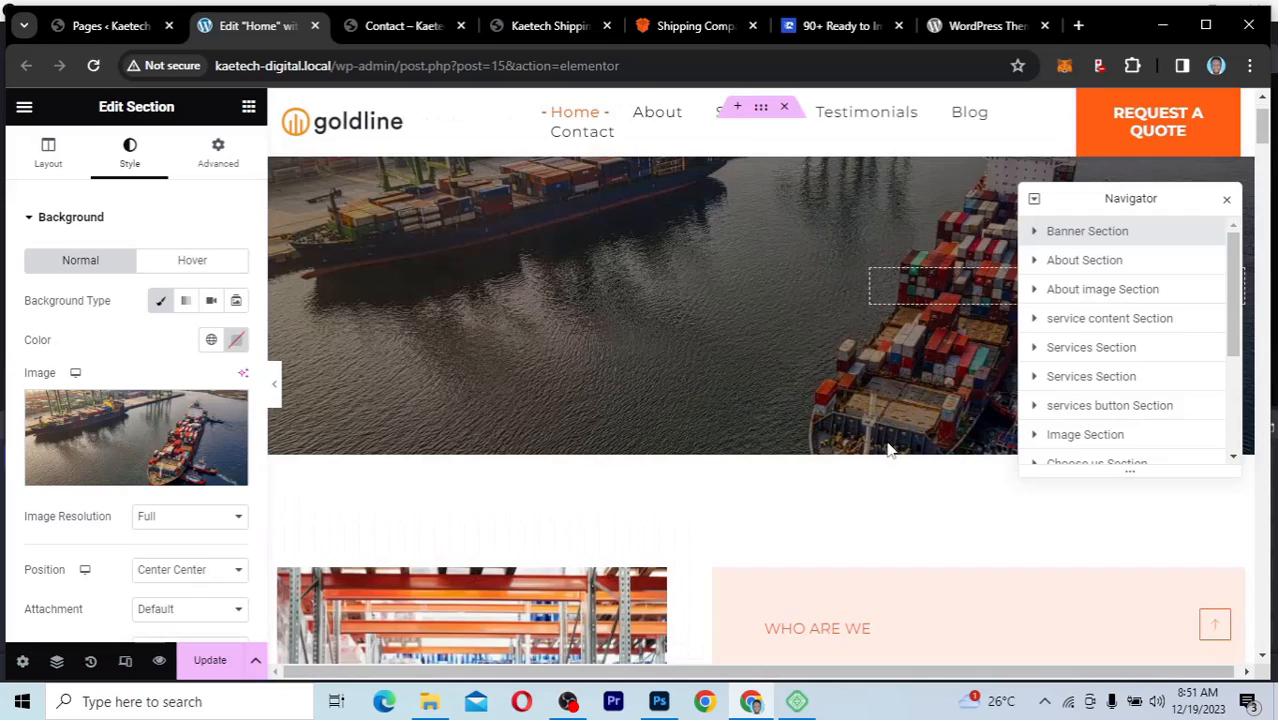
pyautogui.scroll(3, 888, 450)
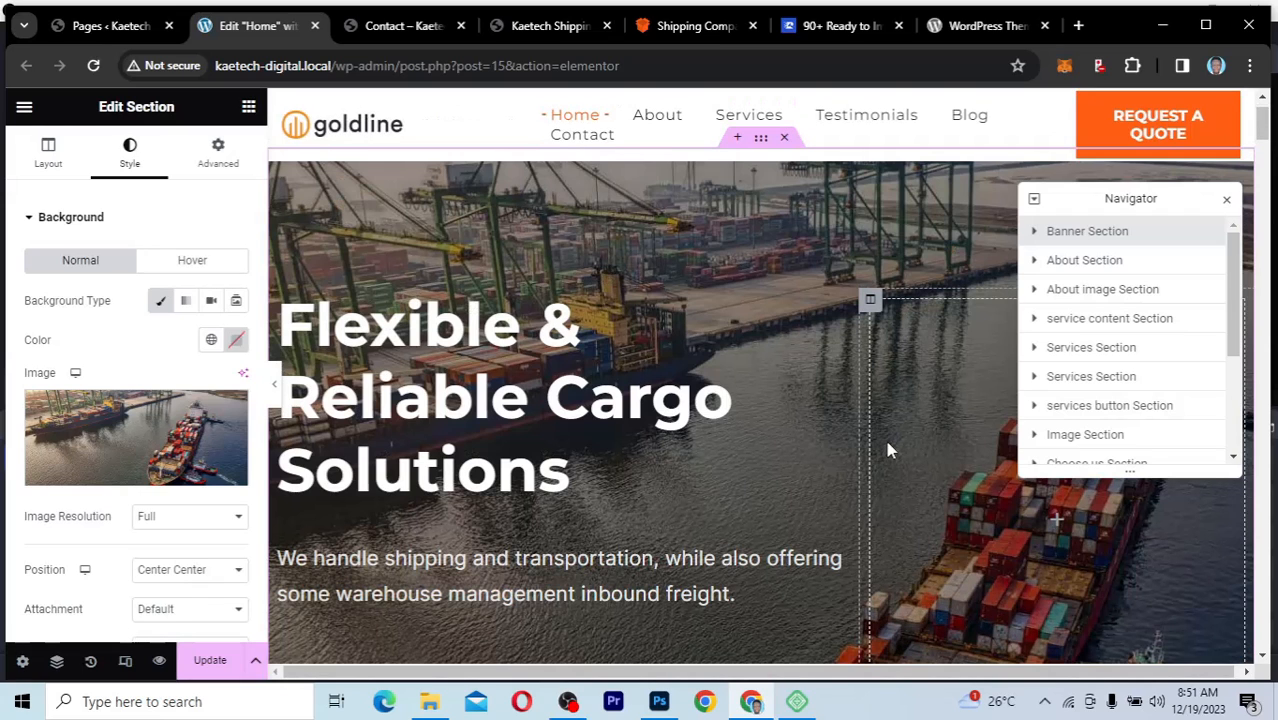
pyautogui.scroll(1, 888, 450)
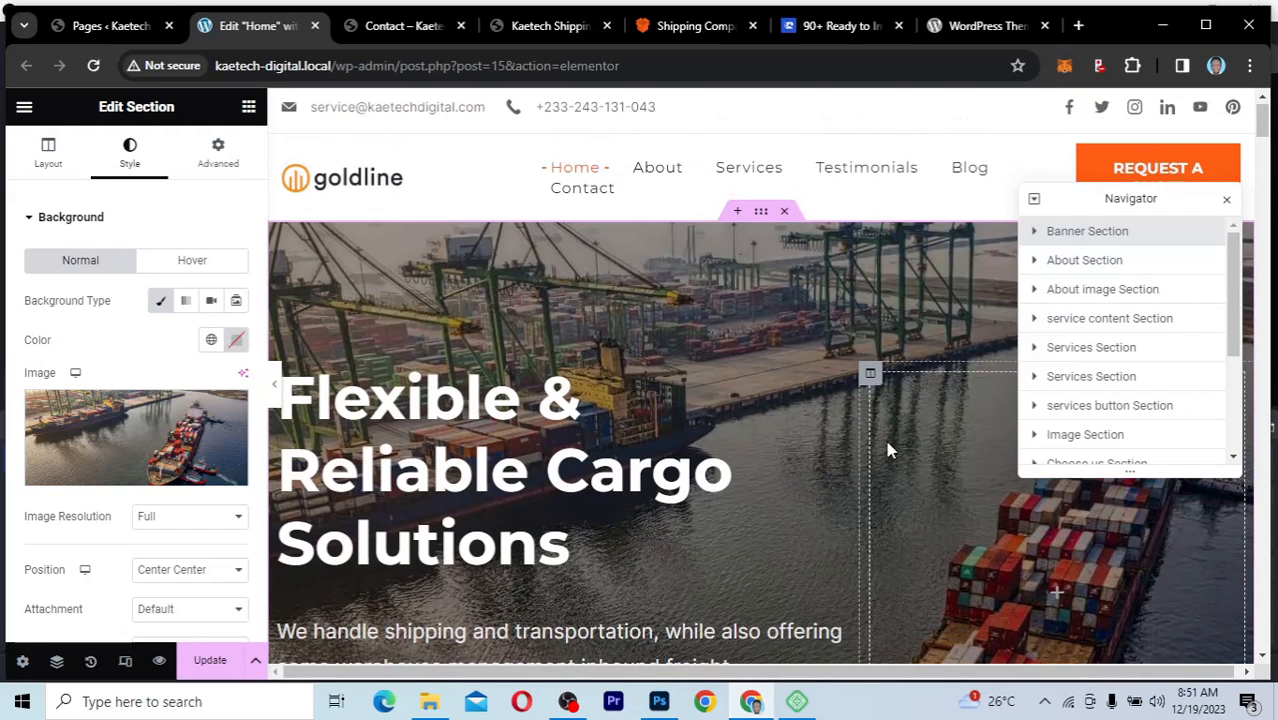
pyautogui.scroll(-1, 888, 450)
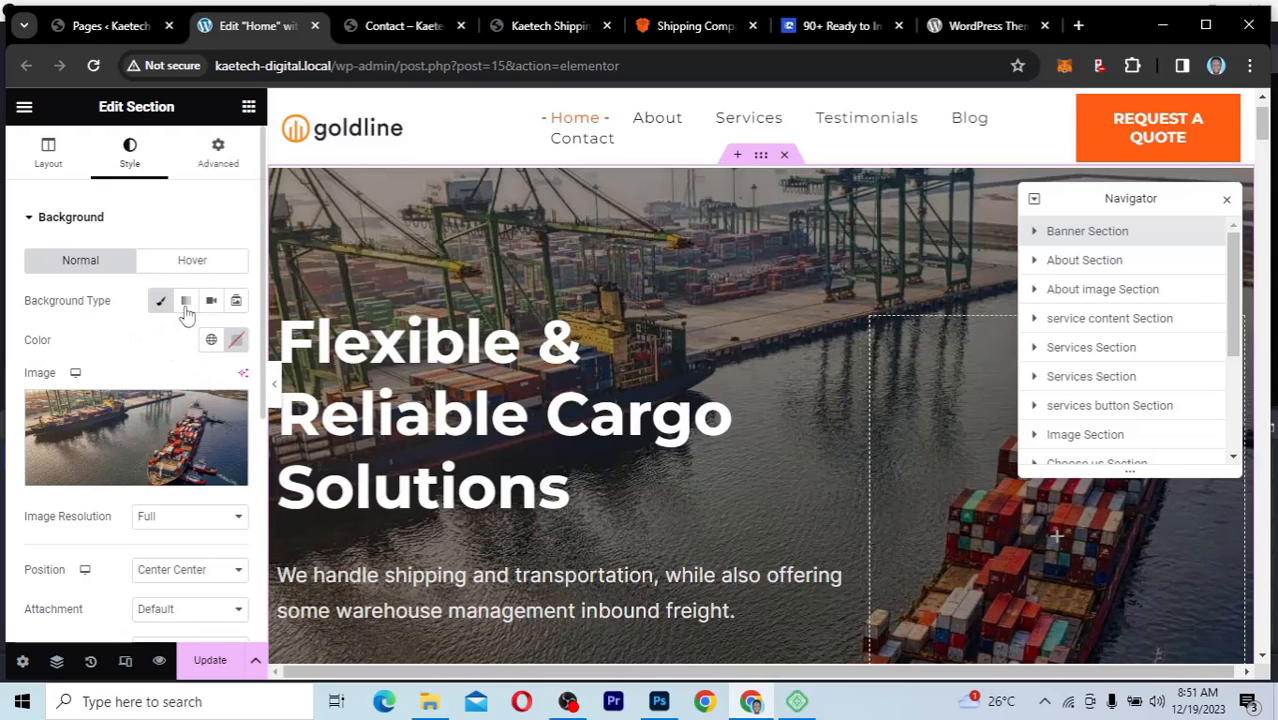
# Step: Switch the banner section's background type to Slideshow and select hero-banner-1.jpg and the harbour container-ship photo for its gallery
pyautogui.click(237, 302)
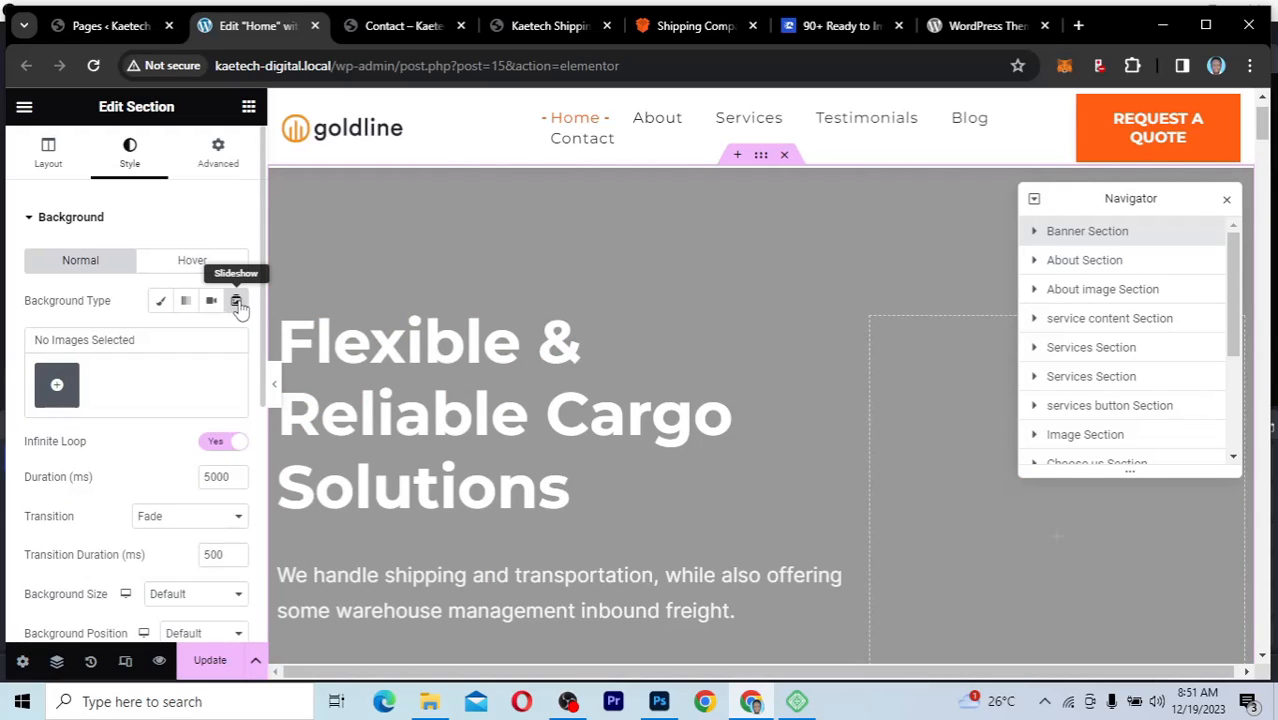
pyautogui.click(56, 384)
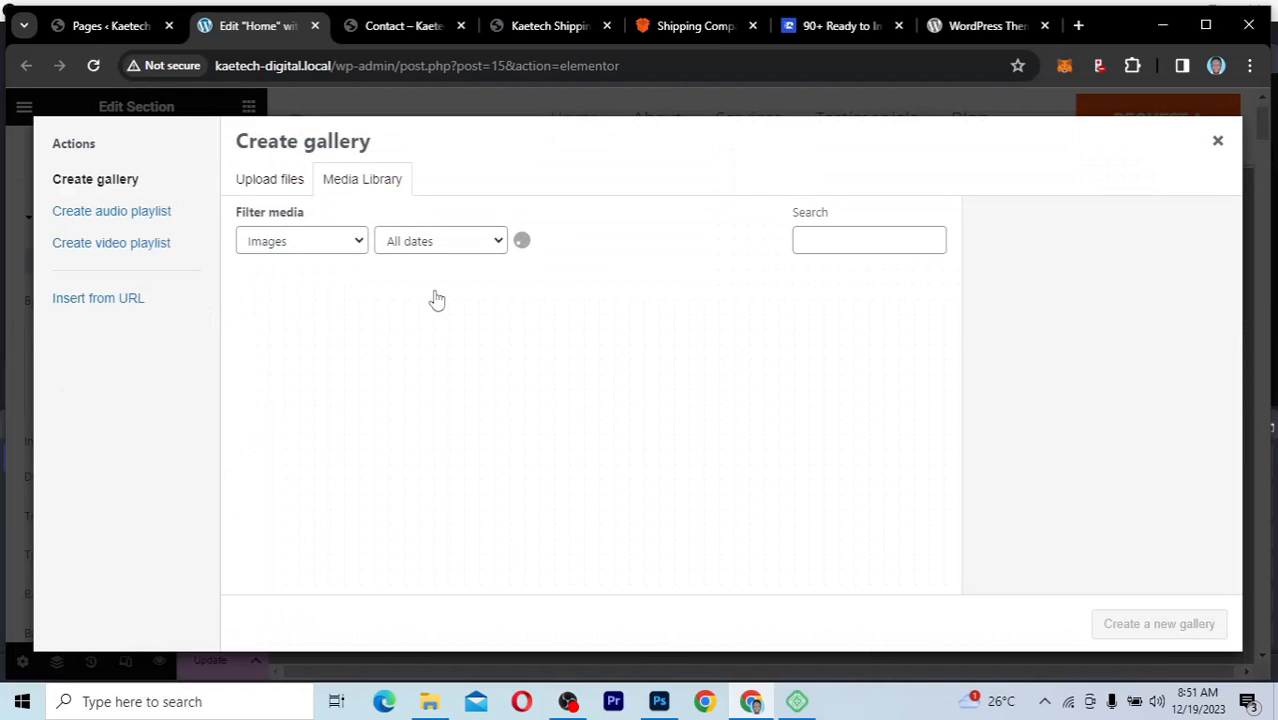
pyautogui.click(294, 302)
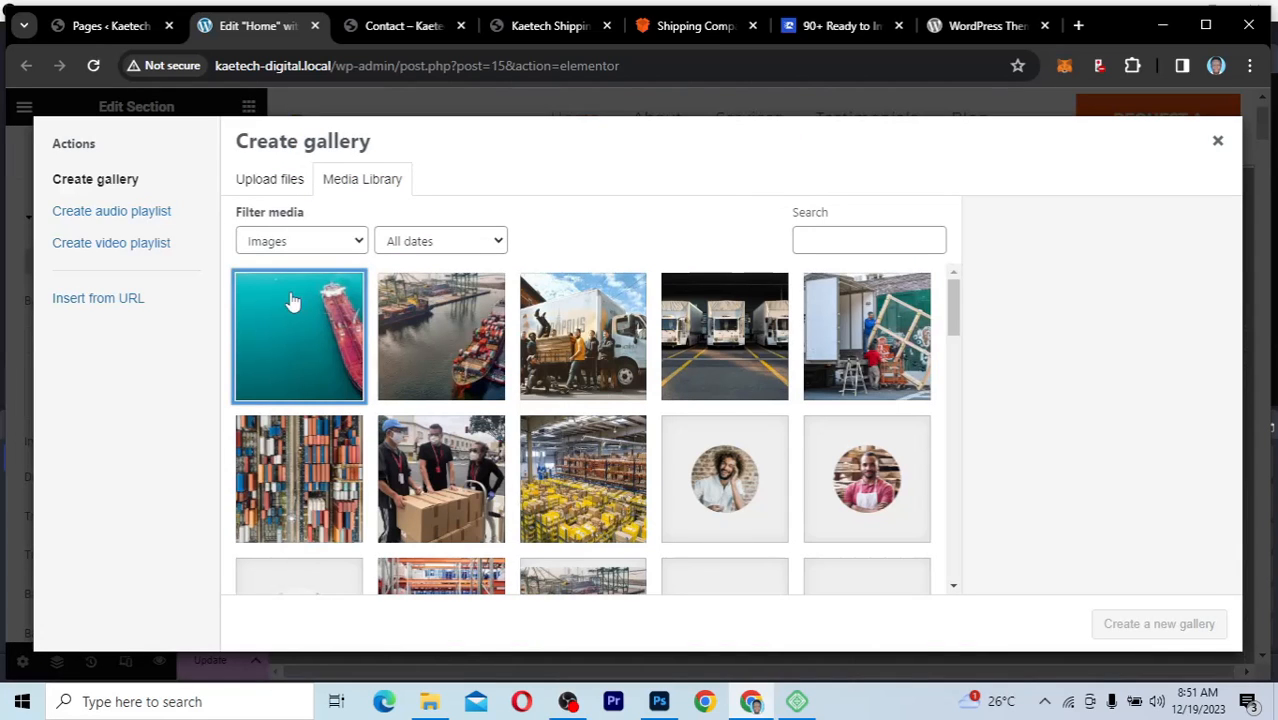
pyautogui.click(463, 356)
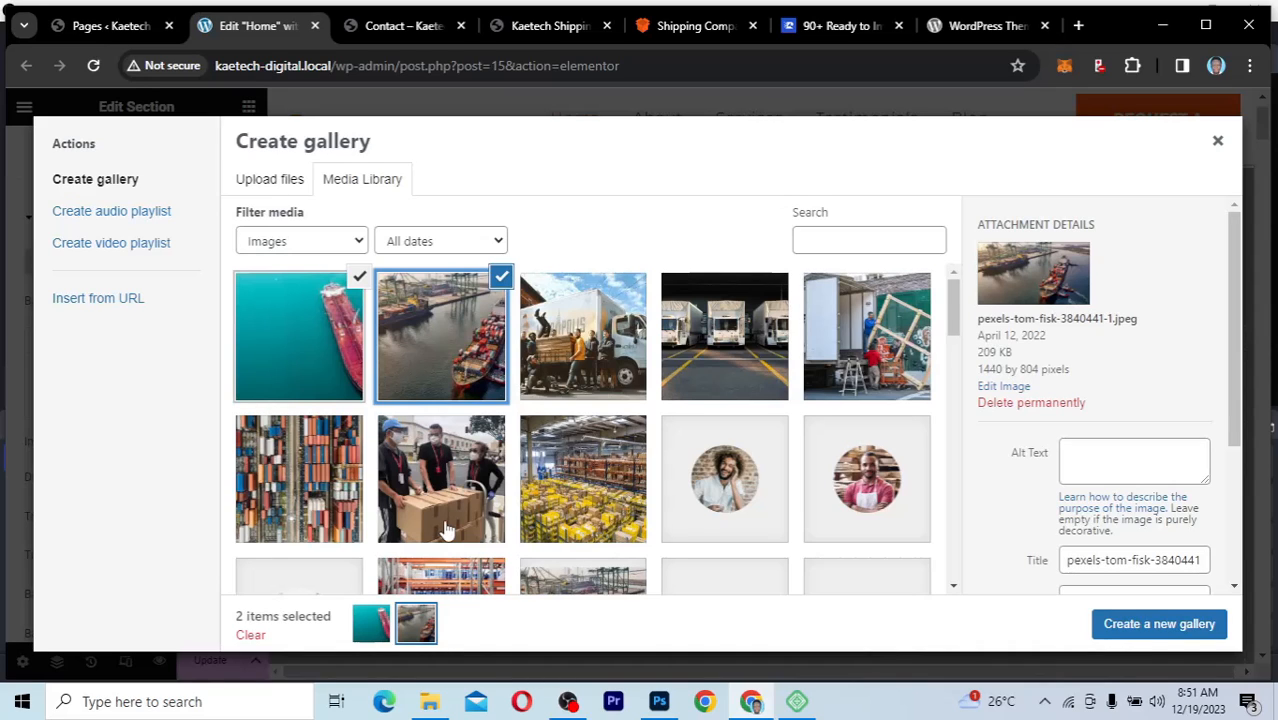
pyautogui.scroll(-3, 442, 525)
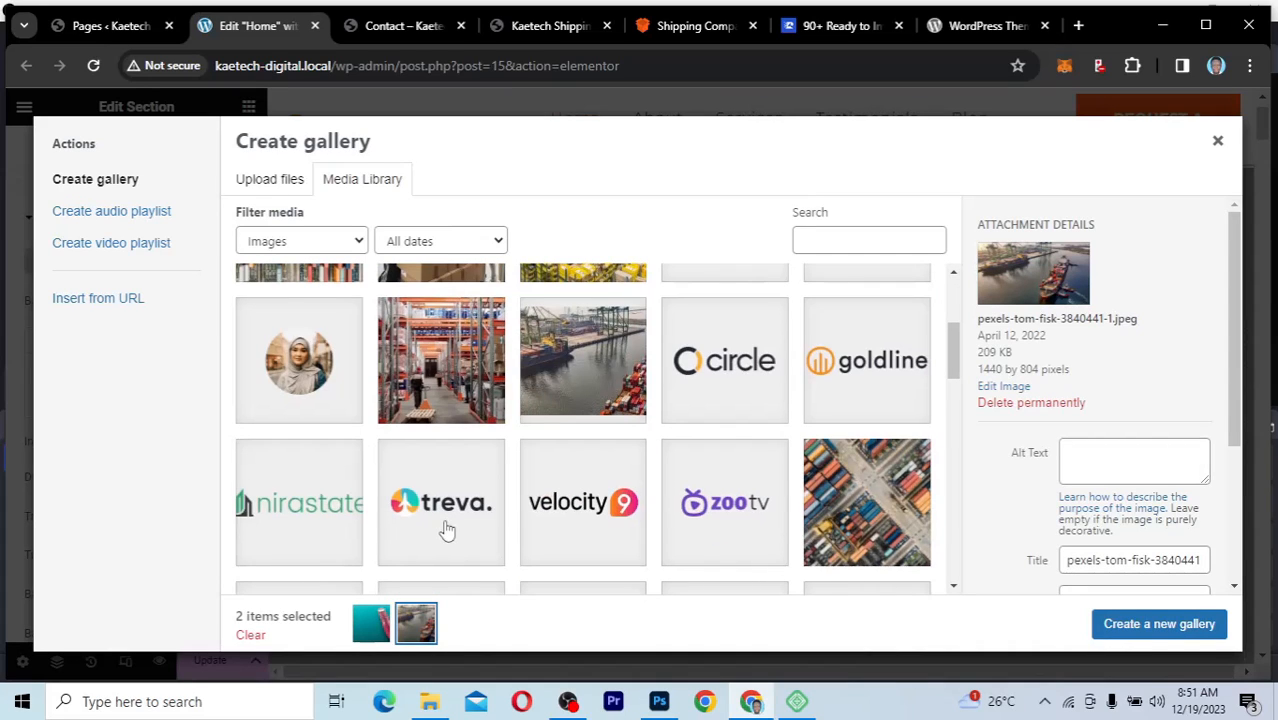
pyautogui.scroll(-1, 446, 529)
pyautogui.click(882, 402)
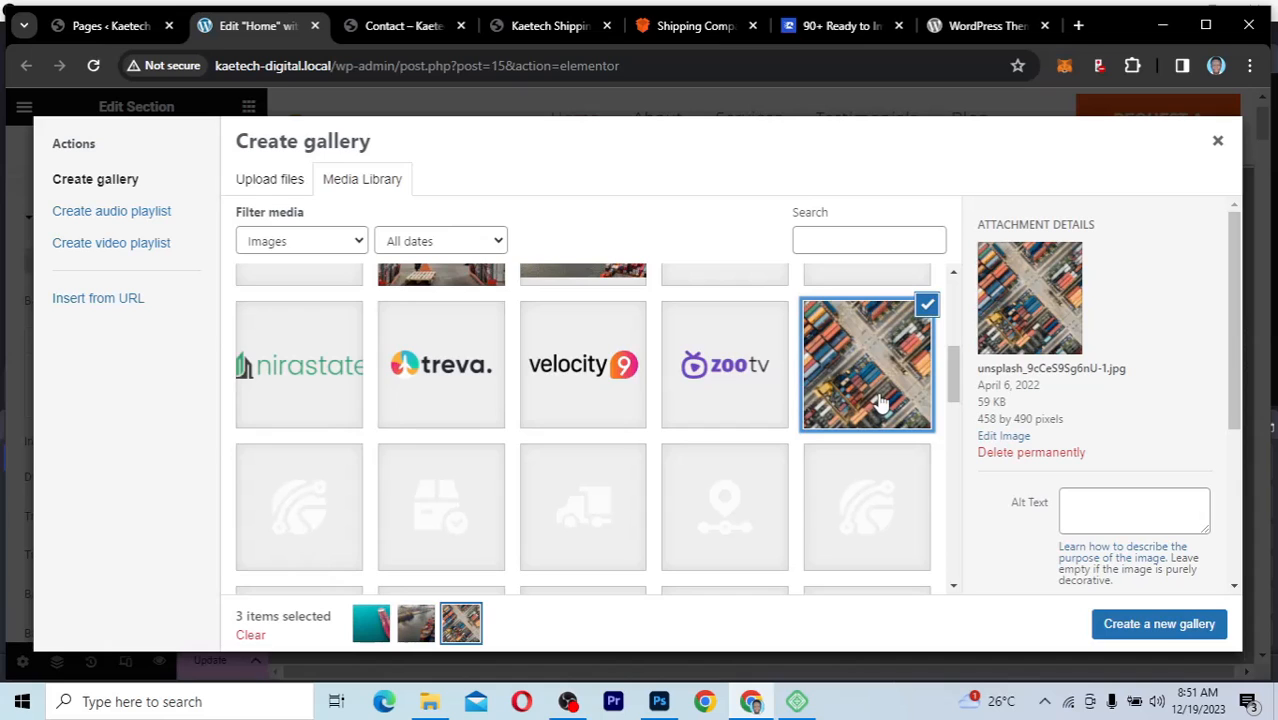
pyautogui.click(926, 305)
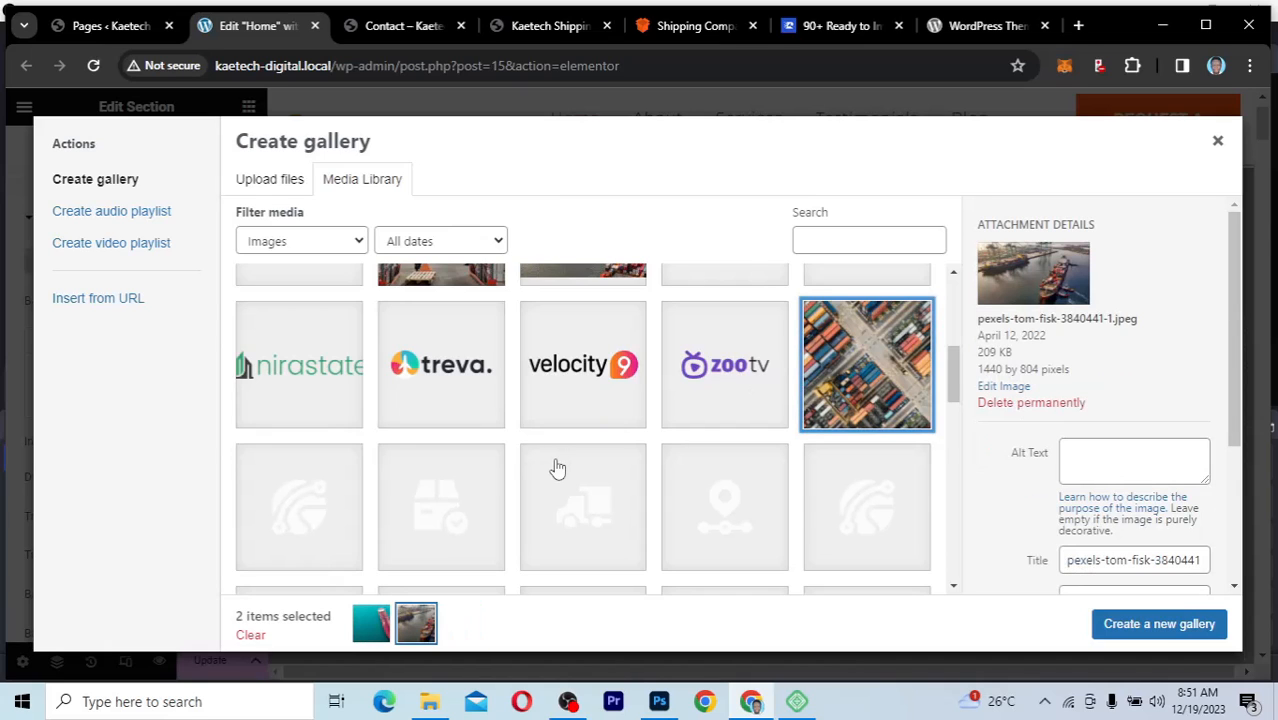
# Step: Add the warehouse workers photo and the airplane wing photo to the slideshow gallery and insert it with the wing photo first
pyautogui.scroll(-3, 558, 467)
pyautogui.scroll(-3, 532, 495)
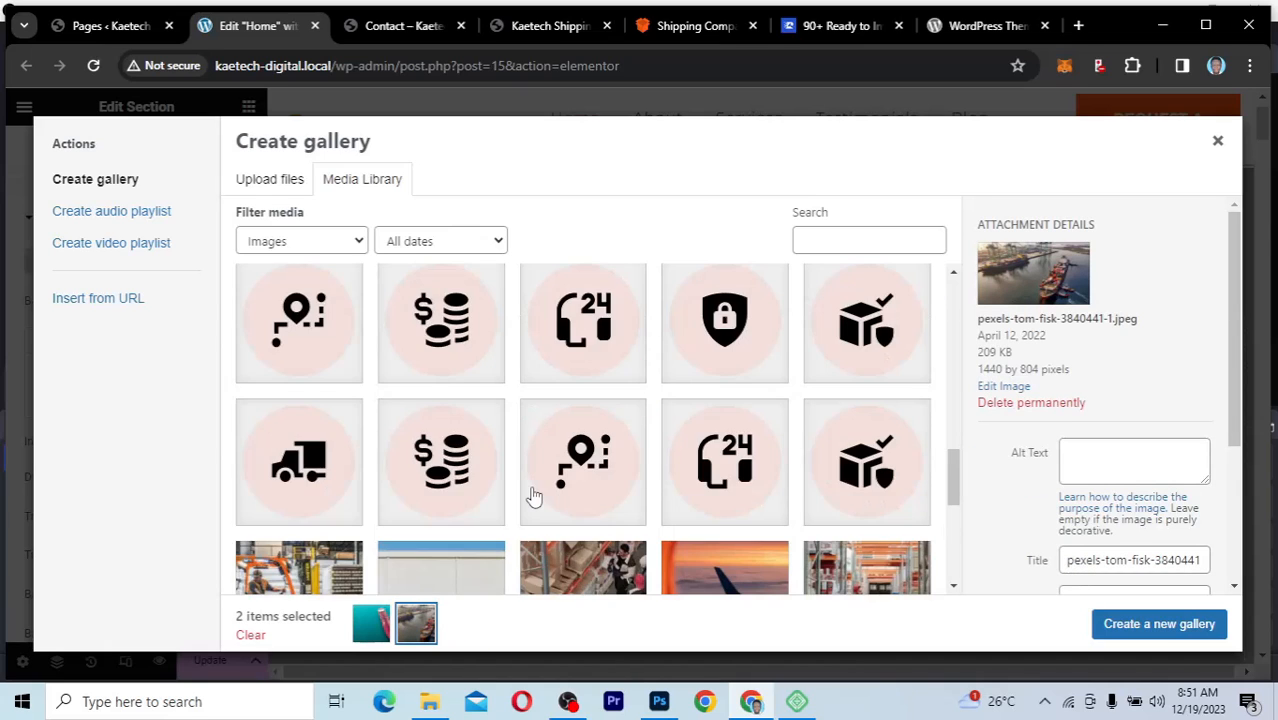
pyautogui.scroll(-2, 530, 493)
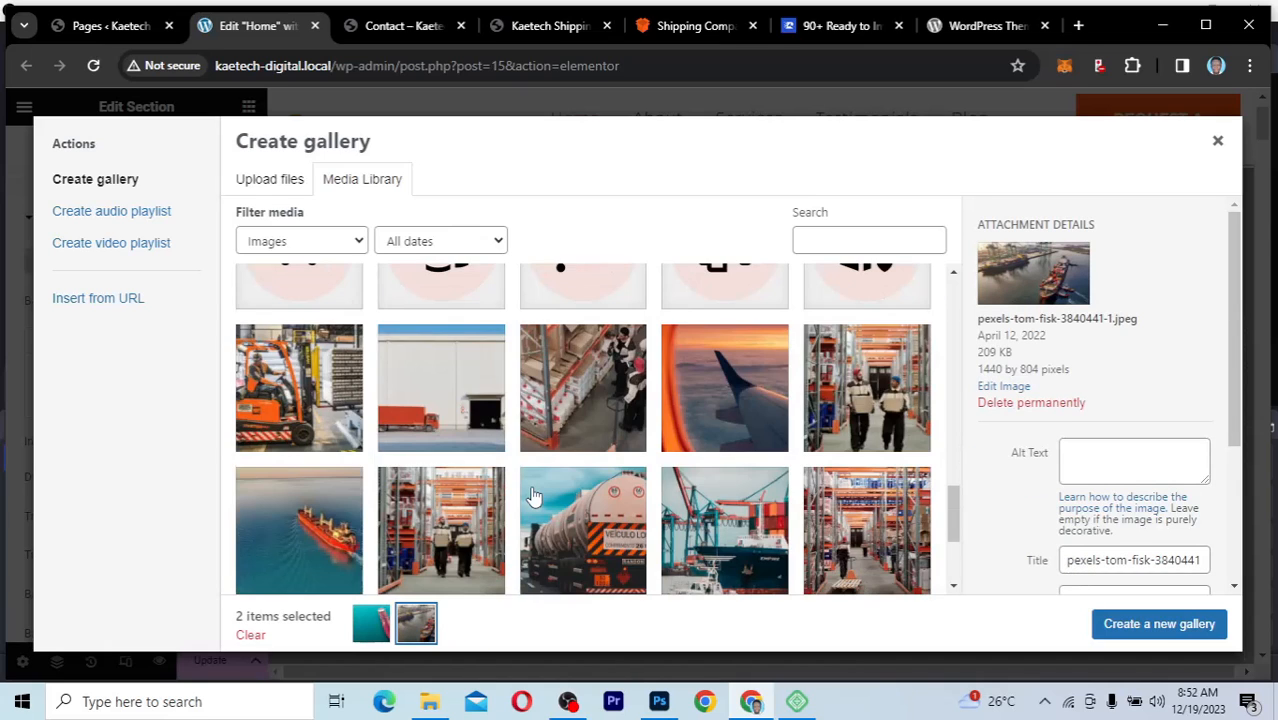
pyautogui.click(603, 418)
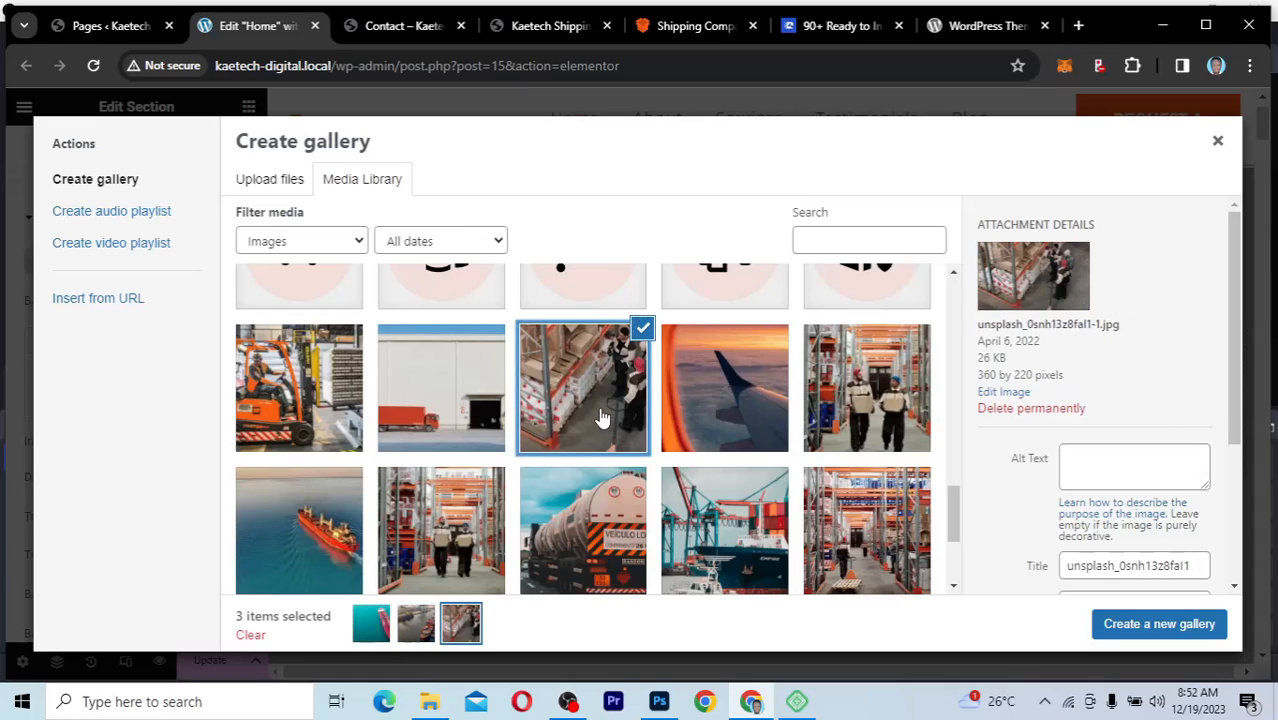
pyautogui.click(728, 383)
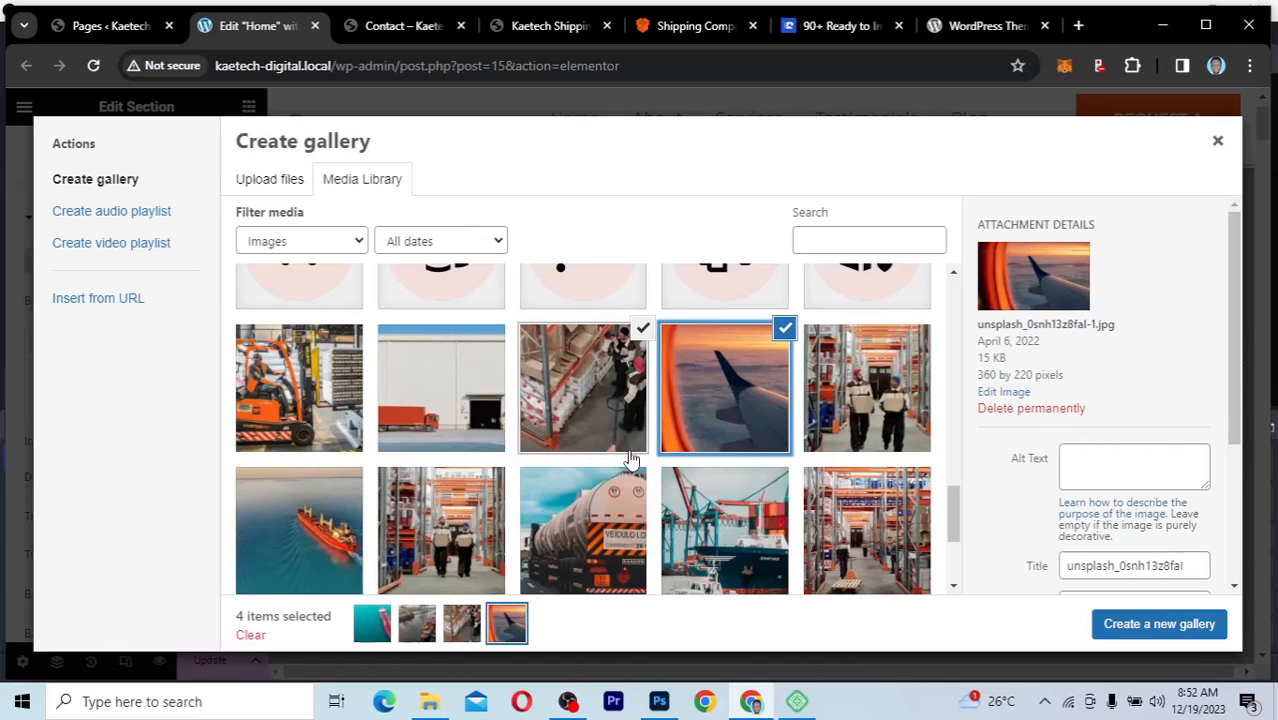
pyautogui.scroll(-3, 630, 458)
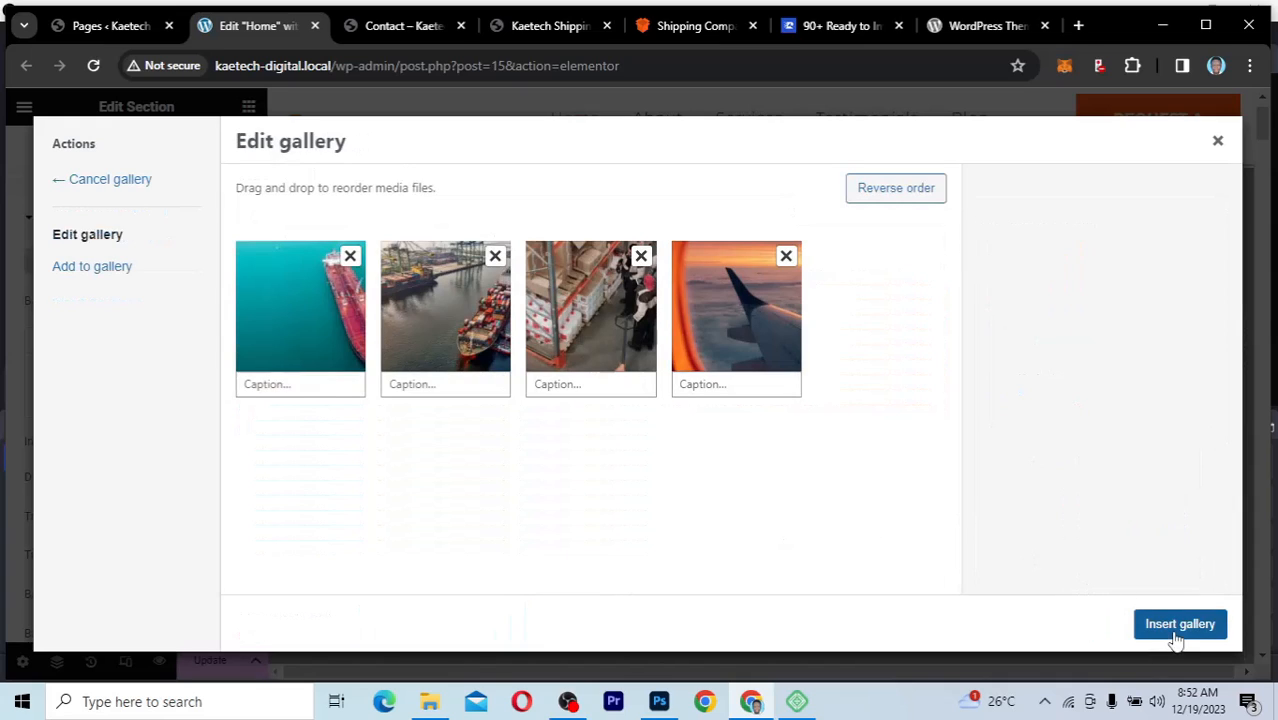
pyautogui.moveTo(757, 329); pyautogui.dragTo(328, 323)
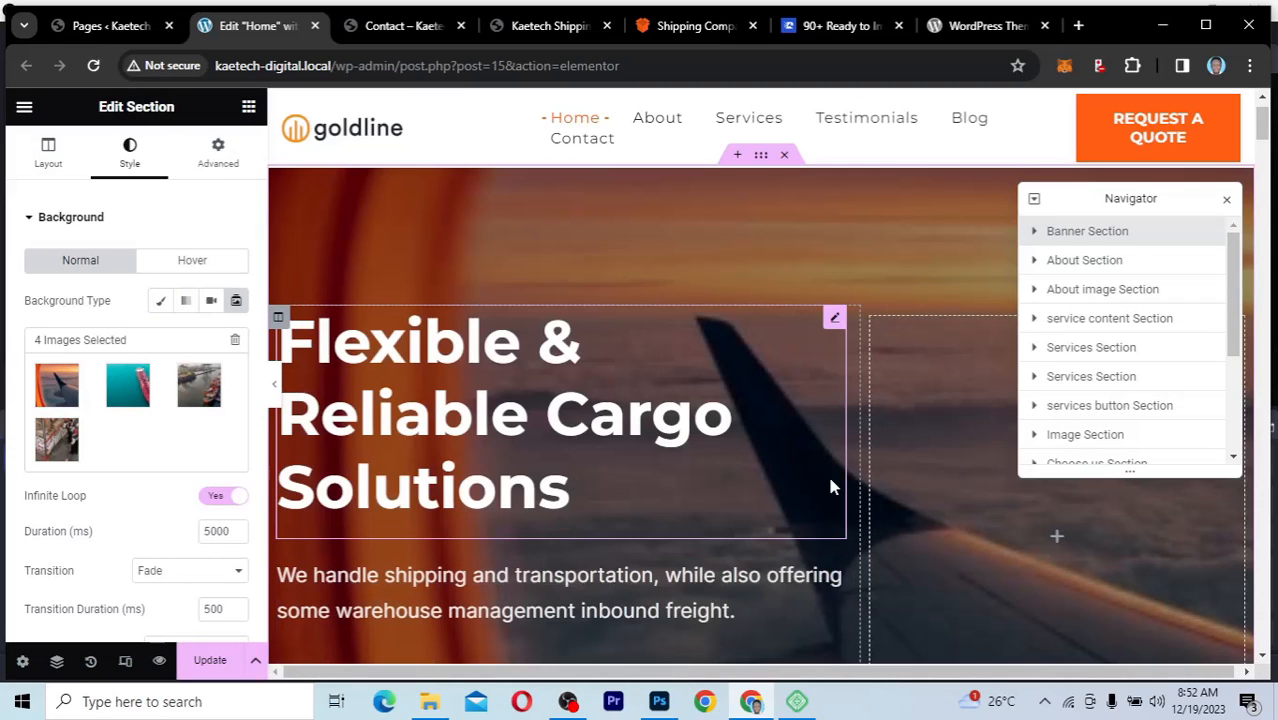
# Step: Check the banner's slideshow in the editor and at full page width with the editing panel collapsed
pyautogui.scroll(-3, 829, 482)
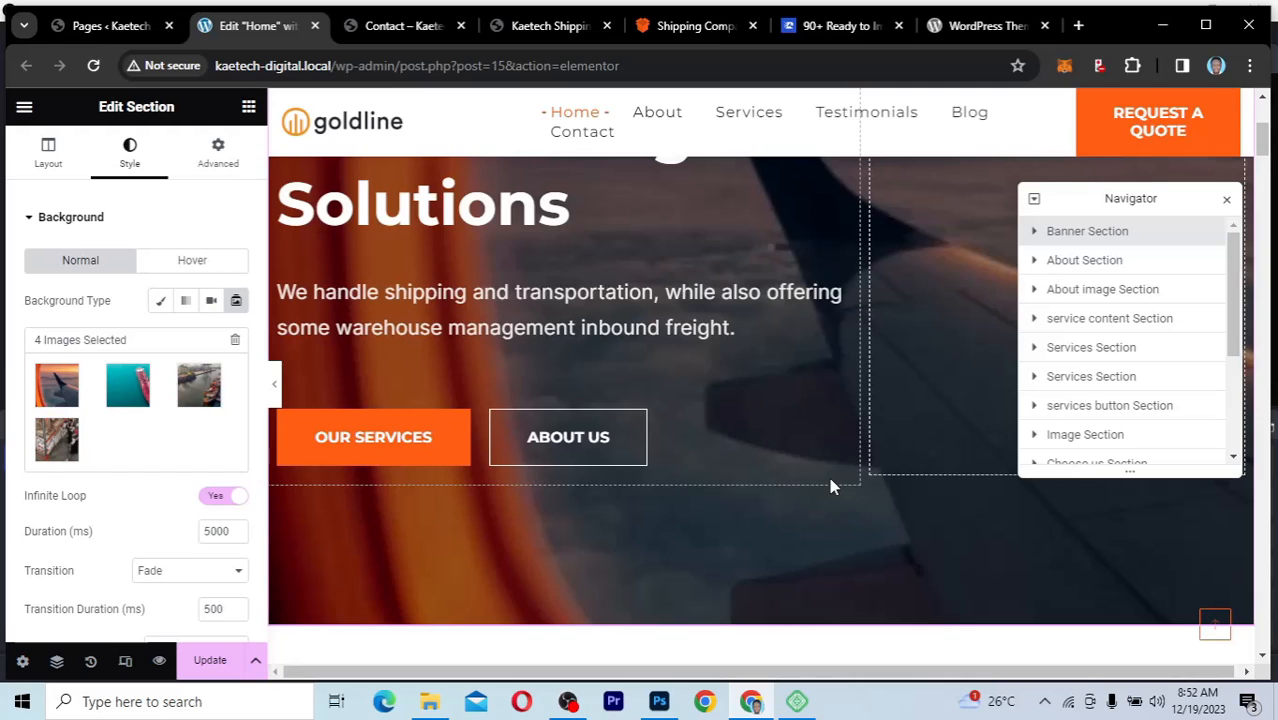
pyautogui.scroll(1, 830, 485)
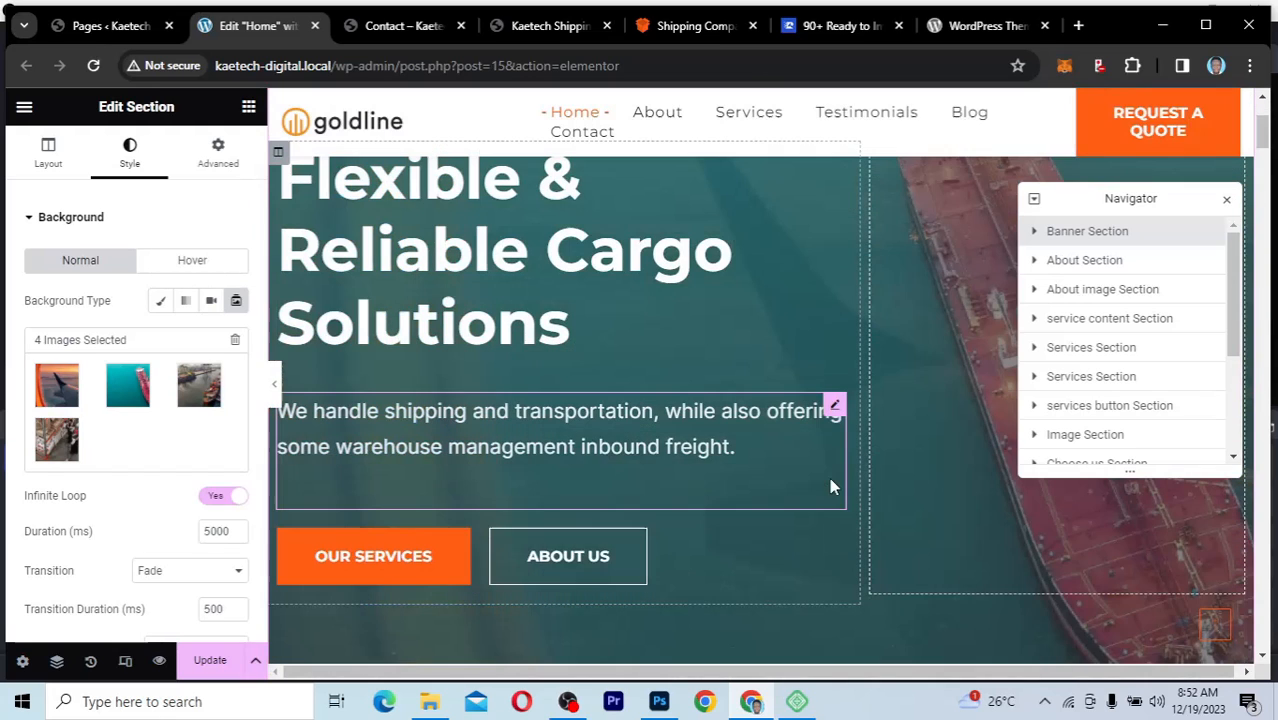
pyautogui.scroll(2, 704, 482)
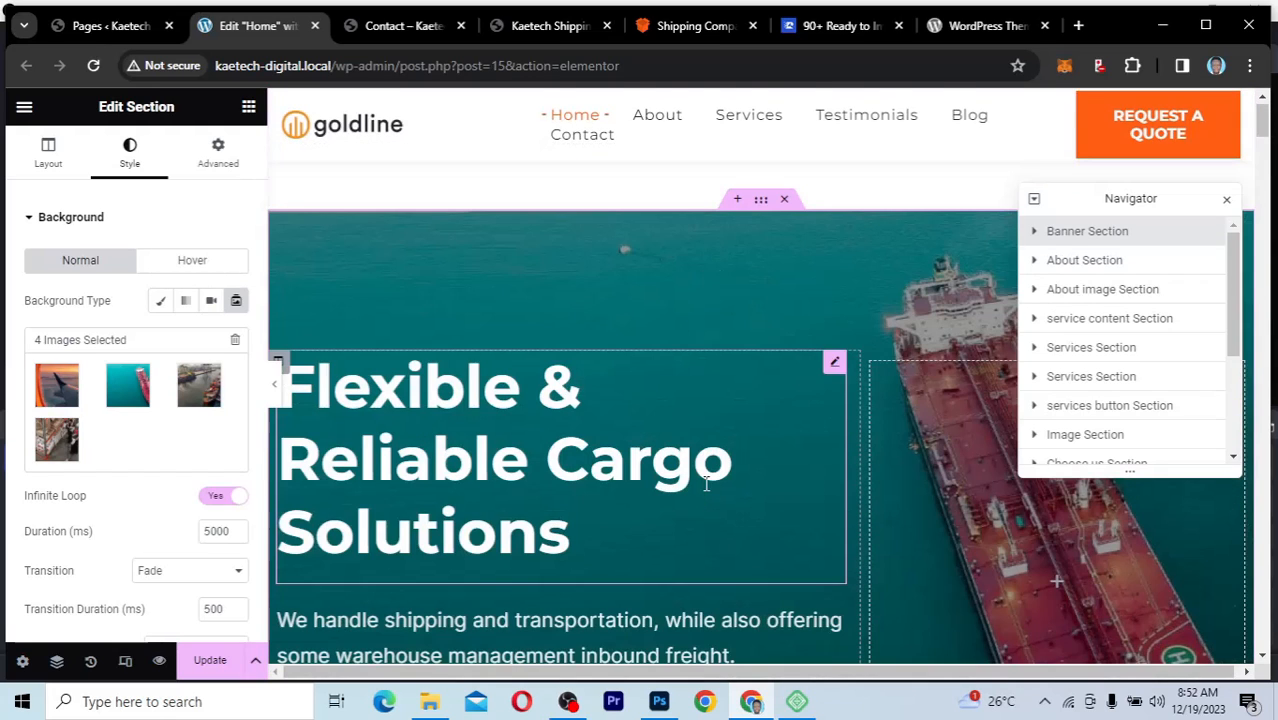
pyautogui.scroll(1, 706, 483)
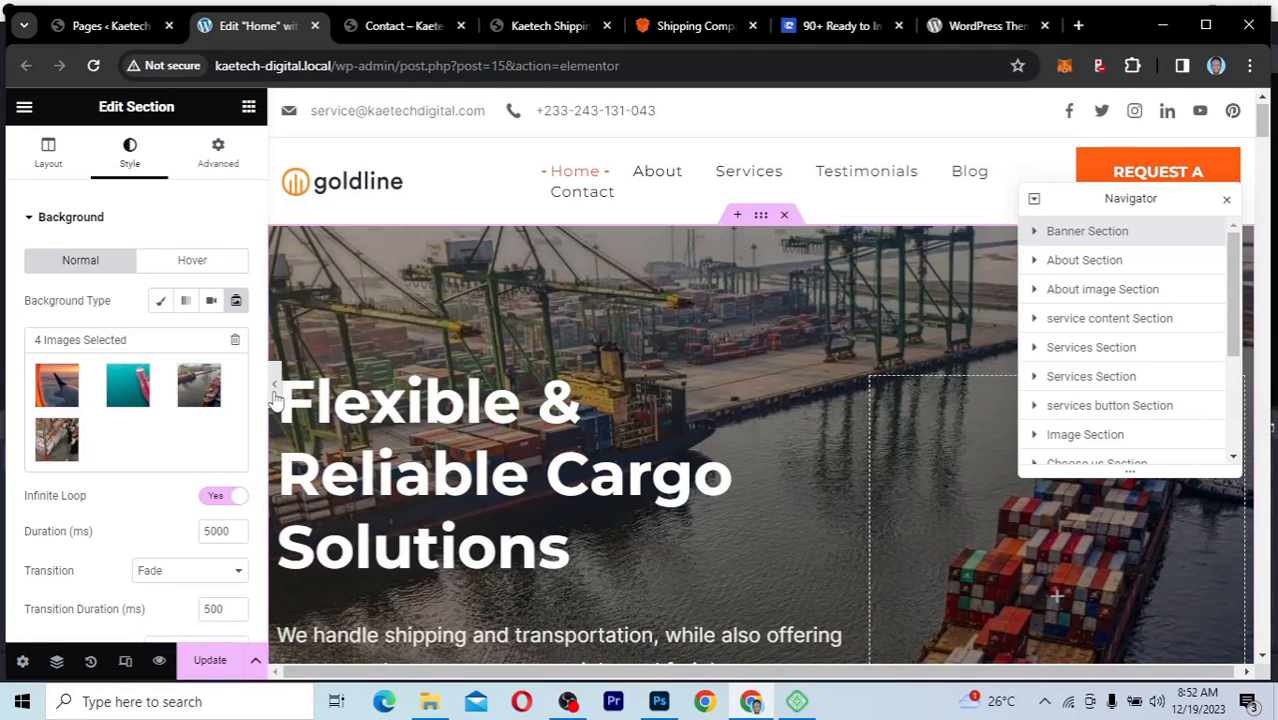
pyautogui.click(275, 388)
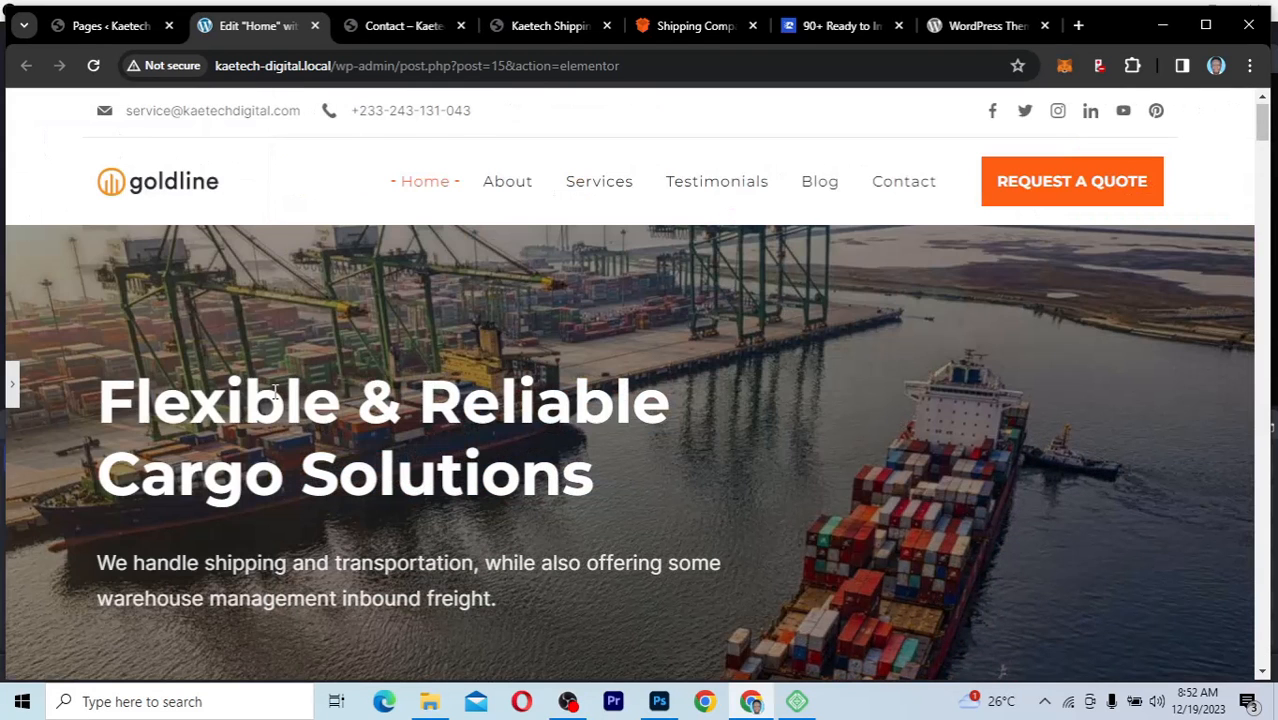
pyautogui.scroll(-4, 783, 494)
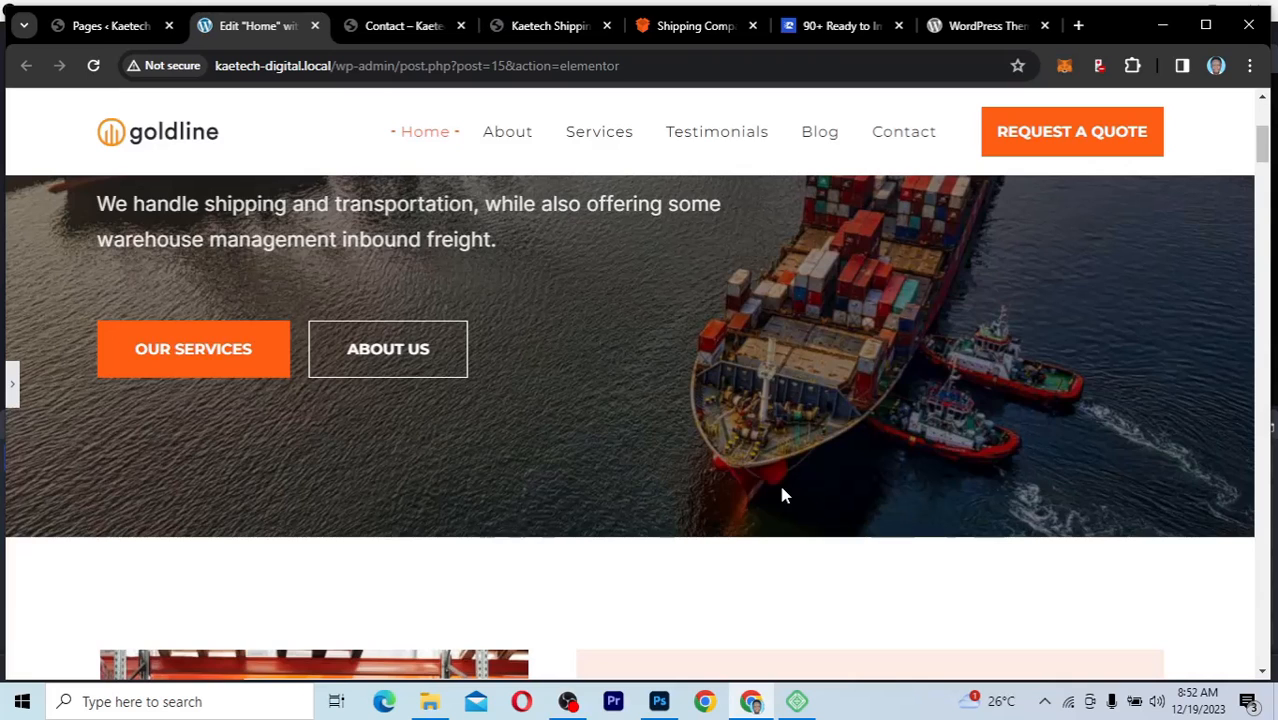
pyautogui.scroll(2, 783, 494)
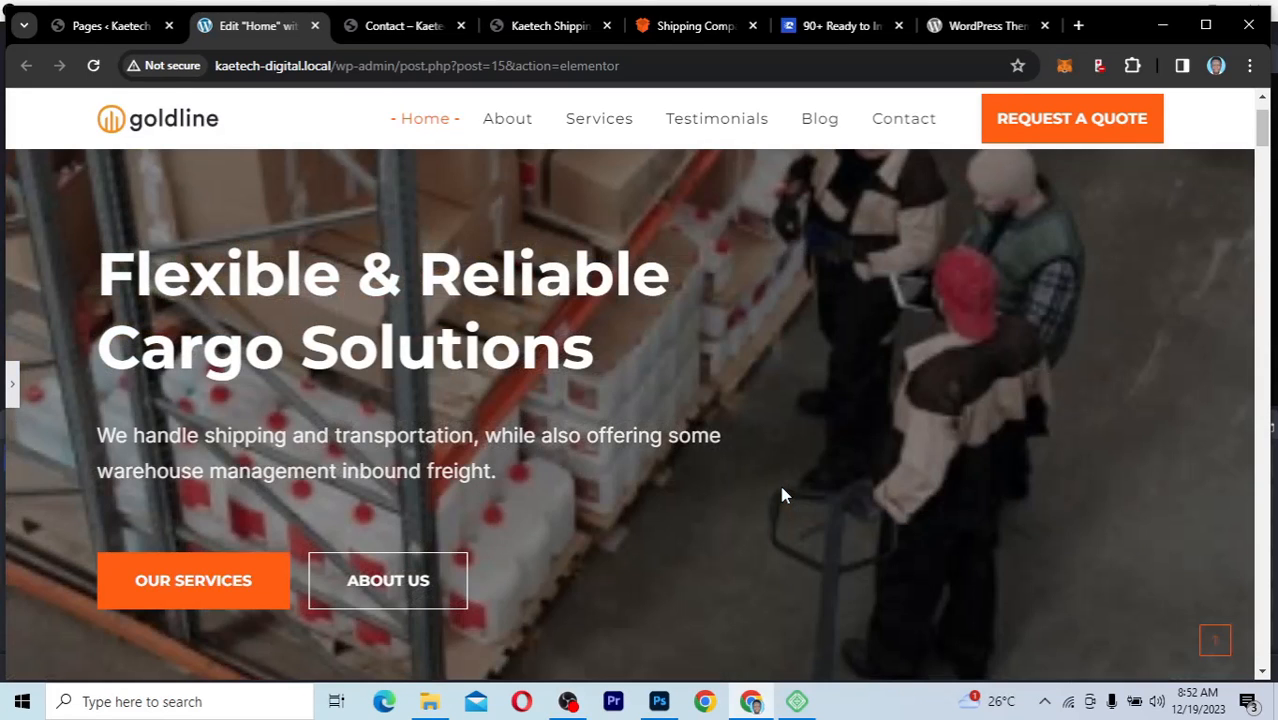
pyautogui.scroll(2, 783, 494)
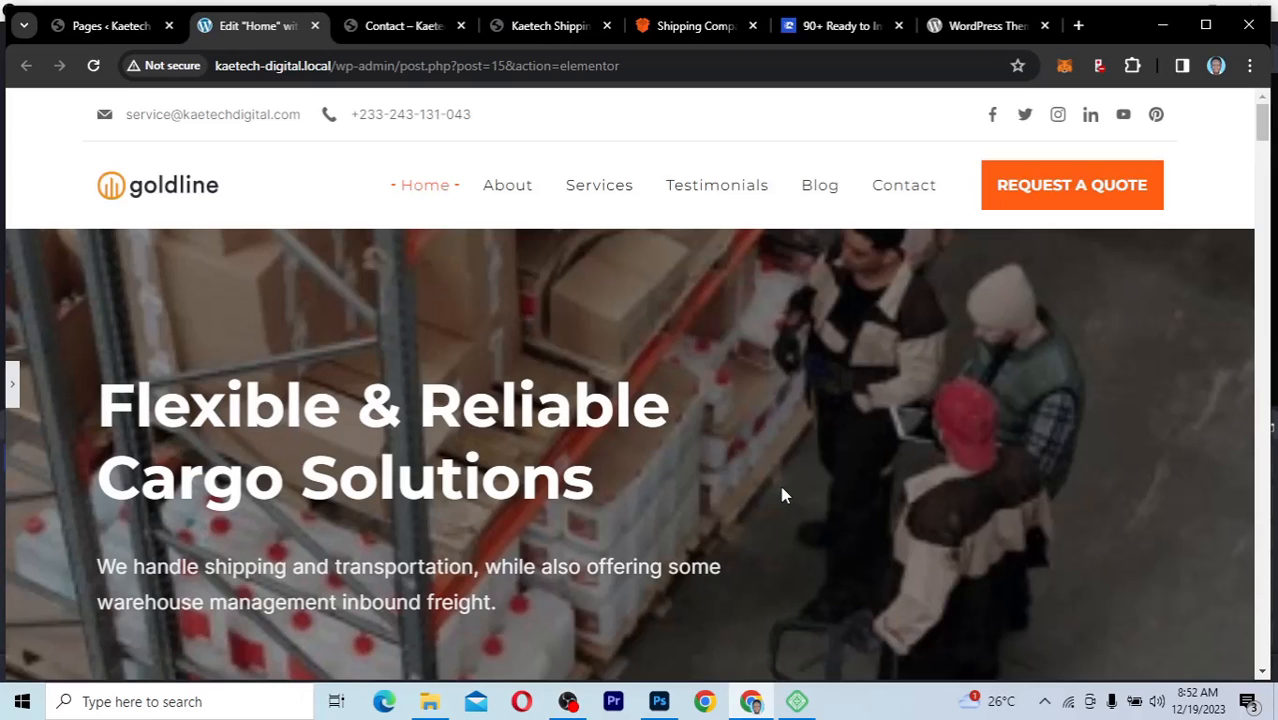
pyautogui.scroll(-2, 783, 494)
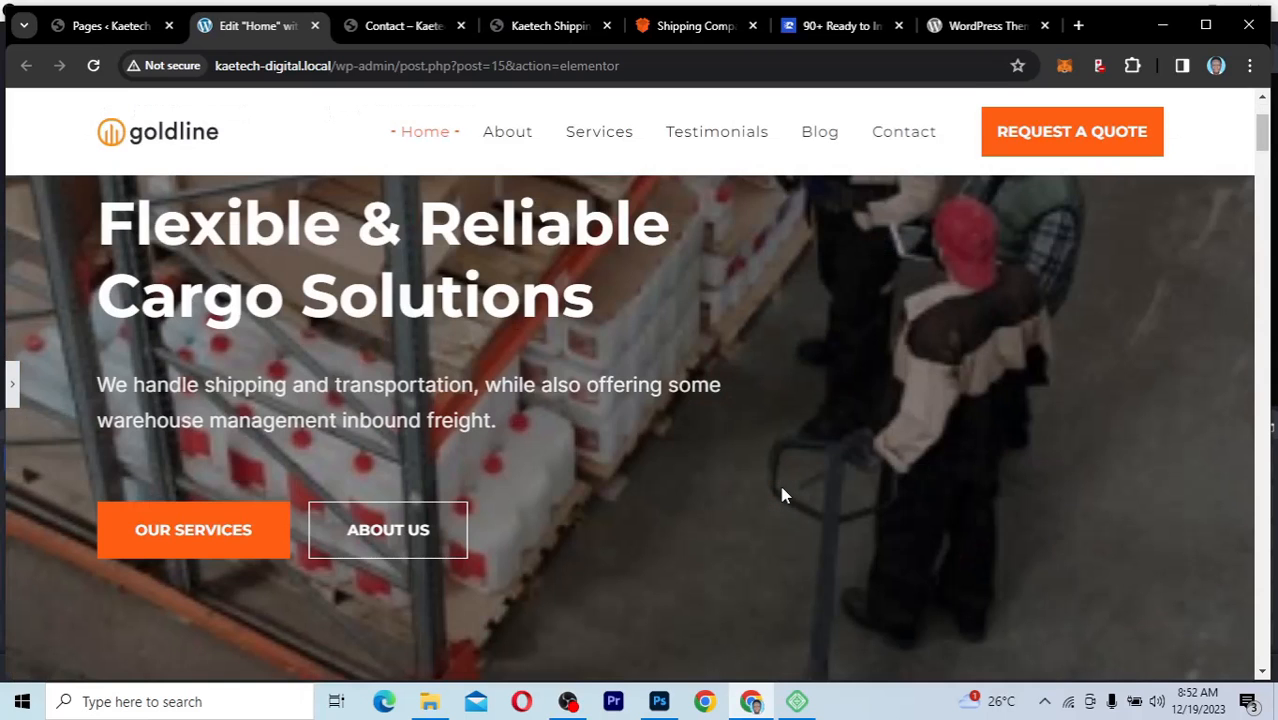
pyautogui.scroll(2, 783, 494)
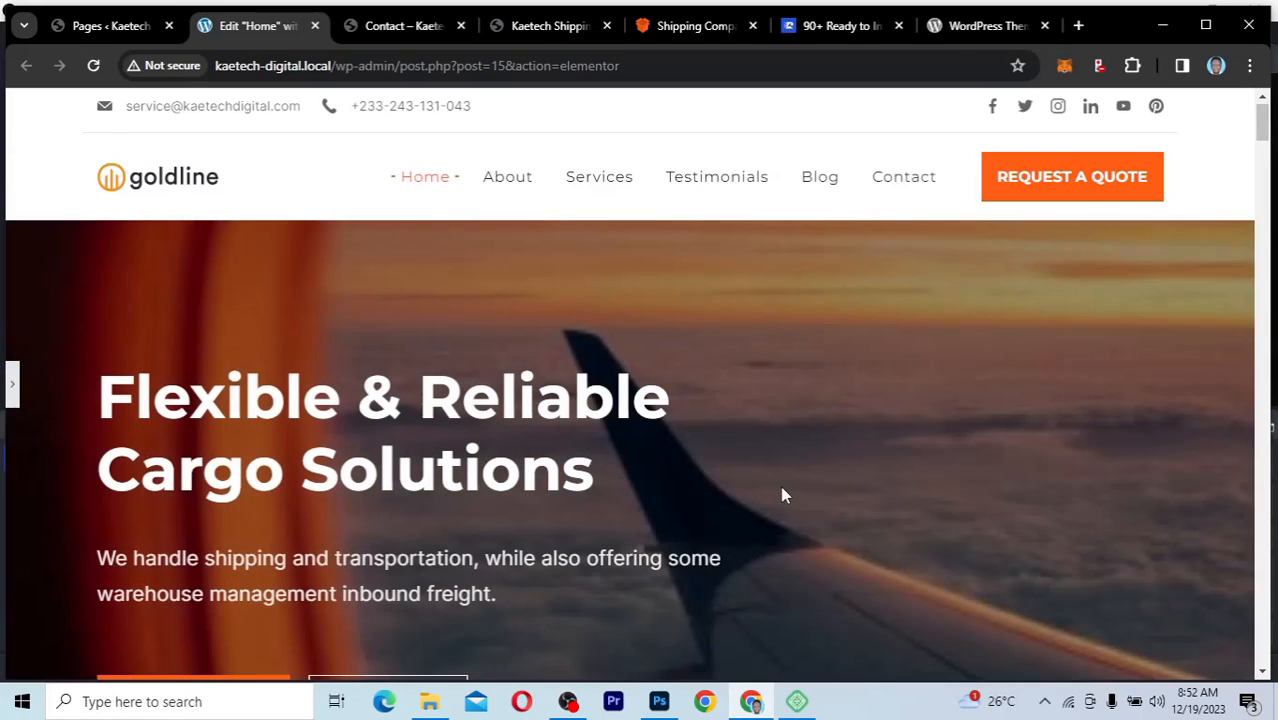
pyautogui.scroll(-2, 783, 494)
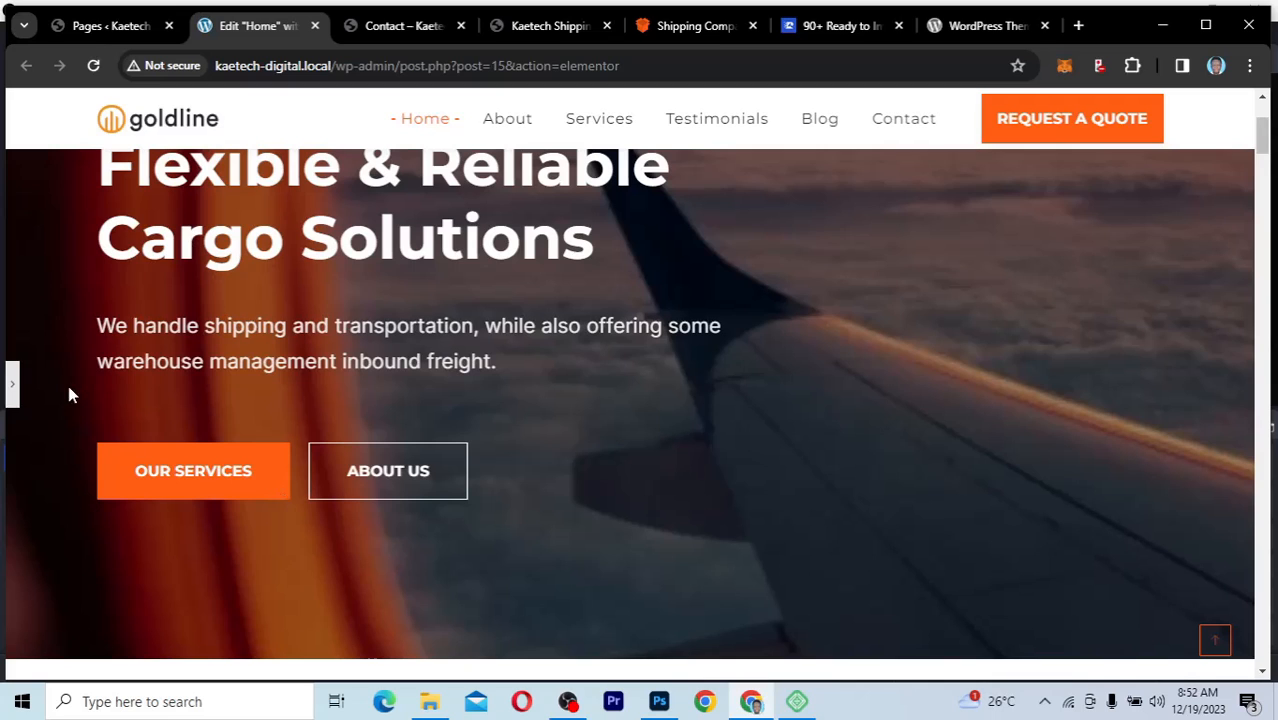
pyautogui.click(12, 392)
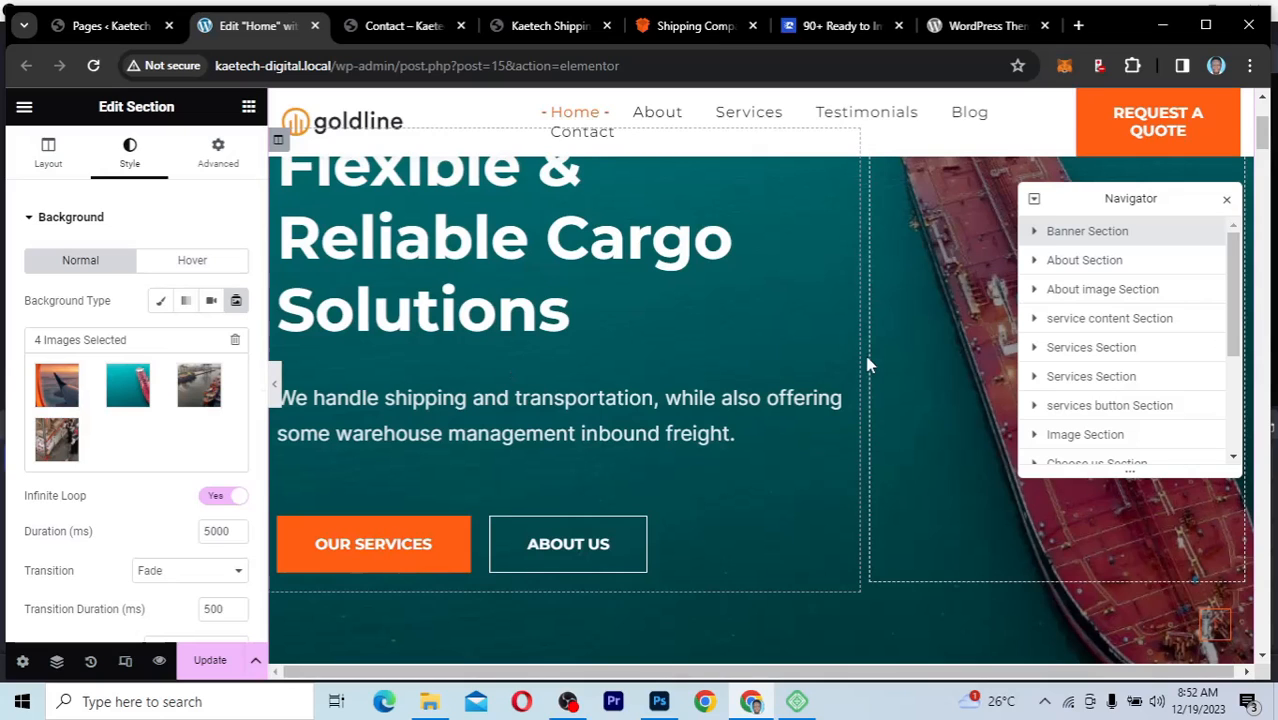
pyautogui.scroll(2, 868, 365)
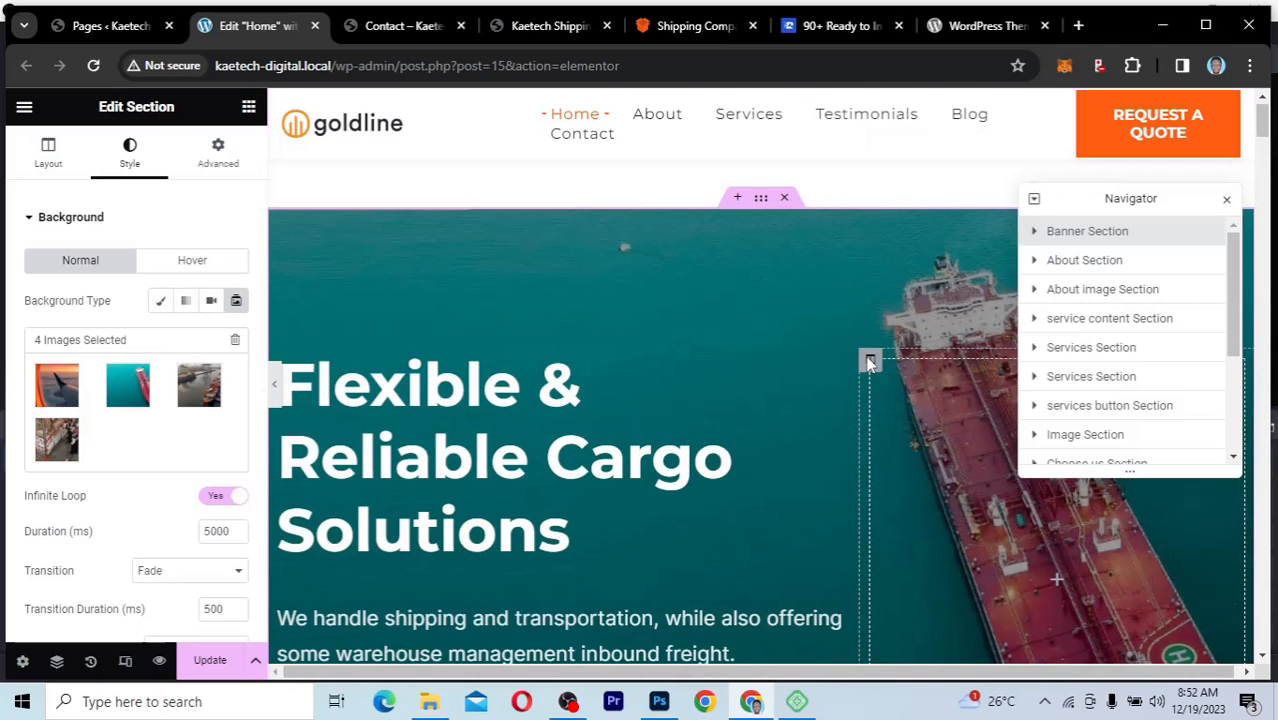
pyautogui.scroll(-2, 868, 364)
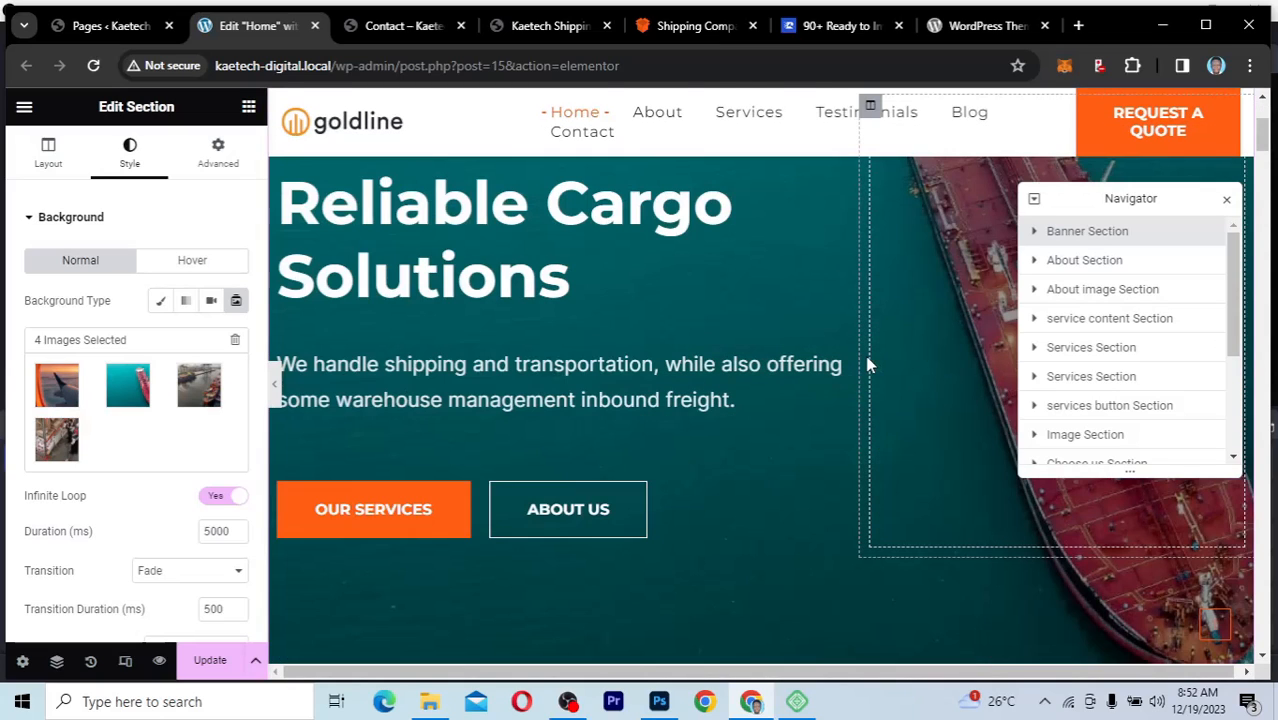
# Step: Look over the settings of the About Section's warehouse image and the About image Section's first two images, and view the service cards below
pyautogui.scroll(-4, 868, 365)
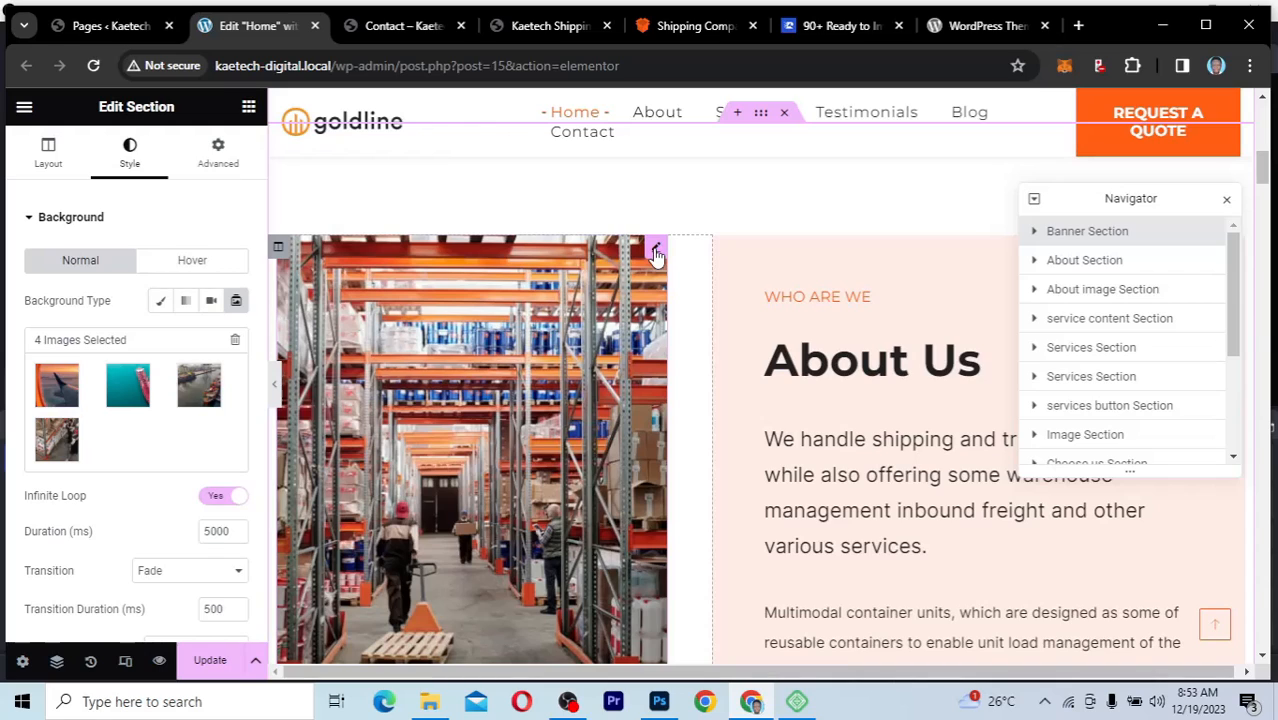
pyautogui.click(655, 252)
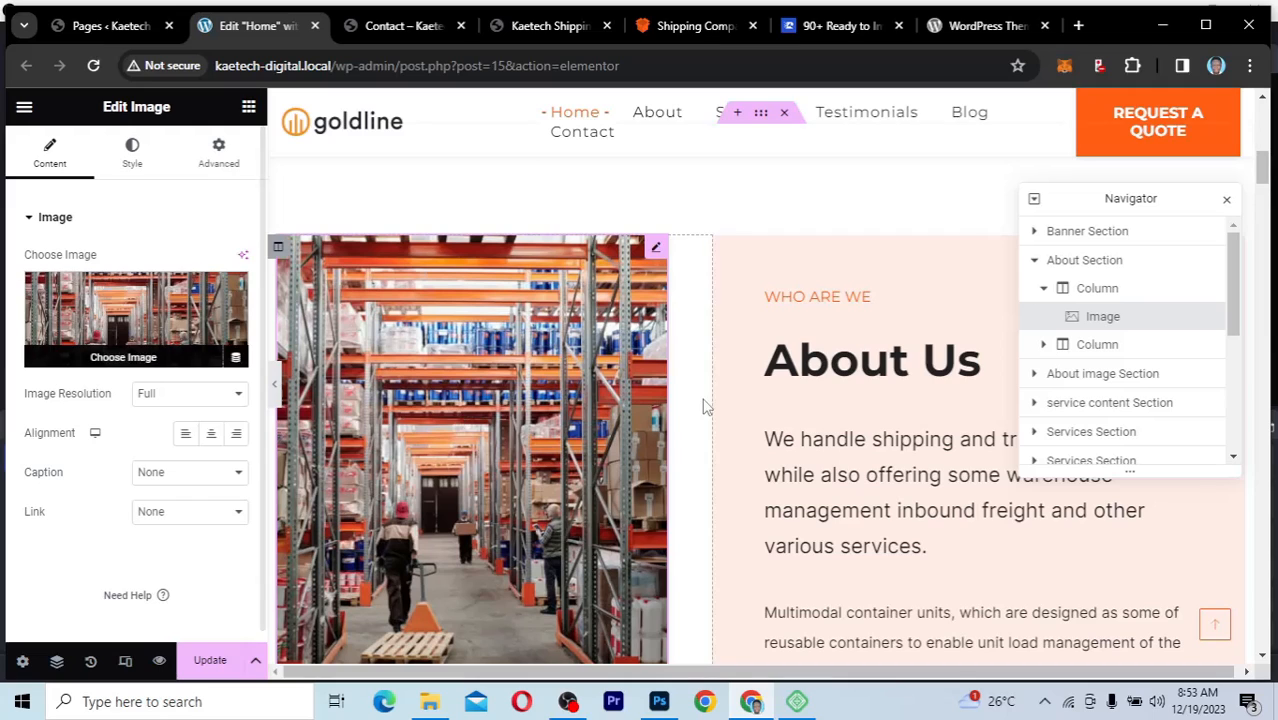
pyautogui.scroll(-3, 910, 537)
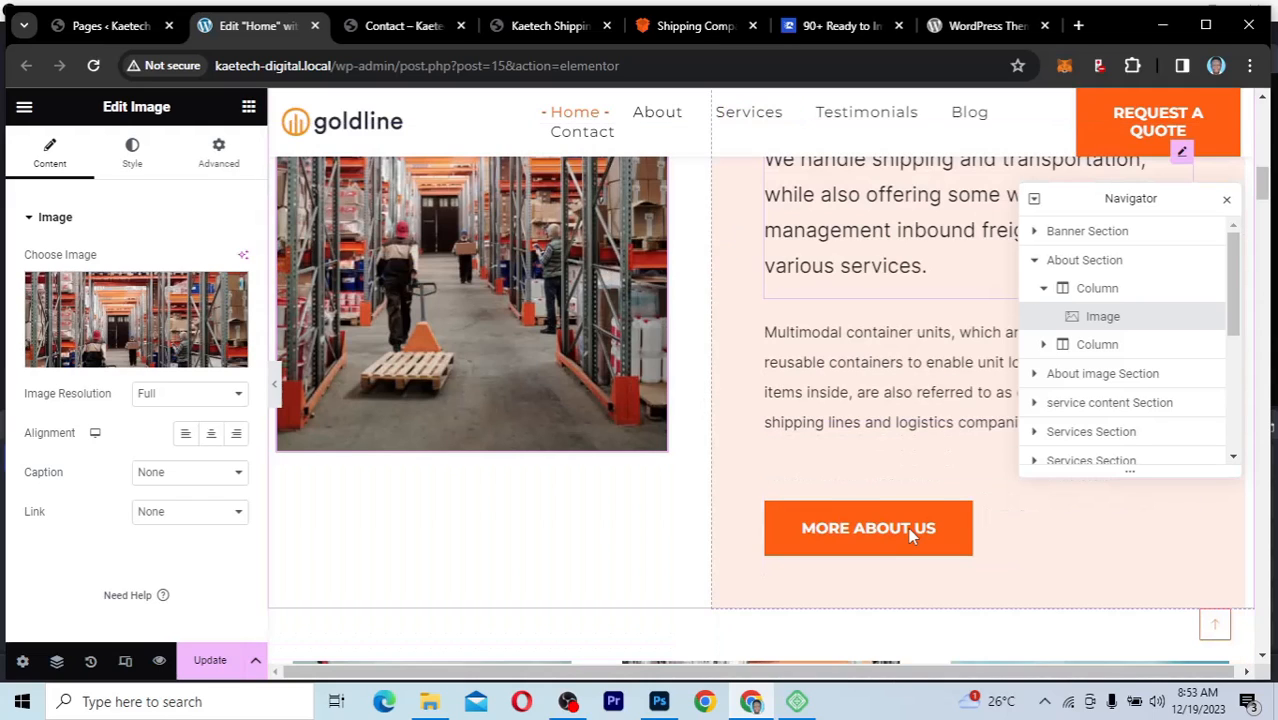
pyautogui.scroll(-3, 910, 537)
pyautogui.scroll(-1, 910, 537)
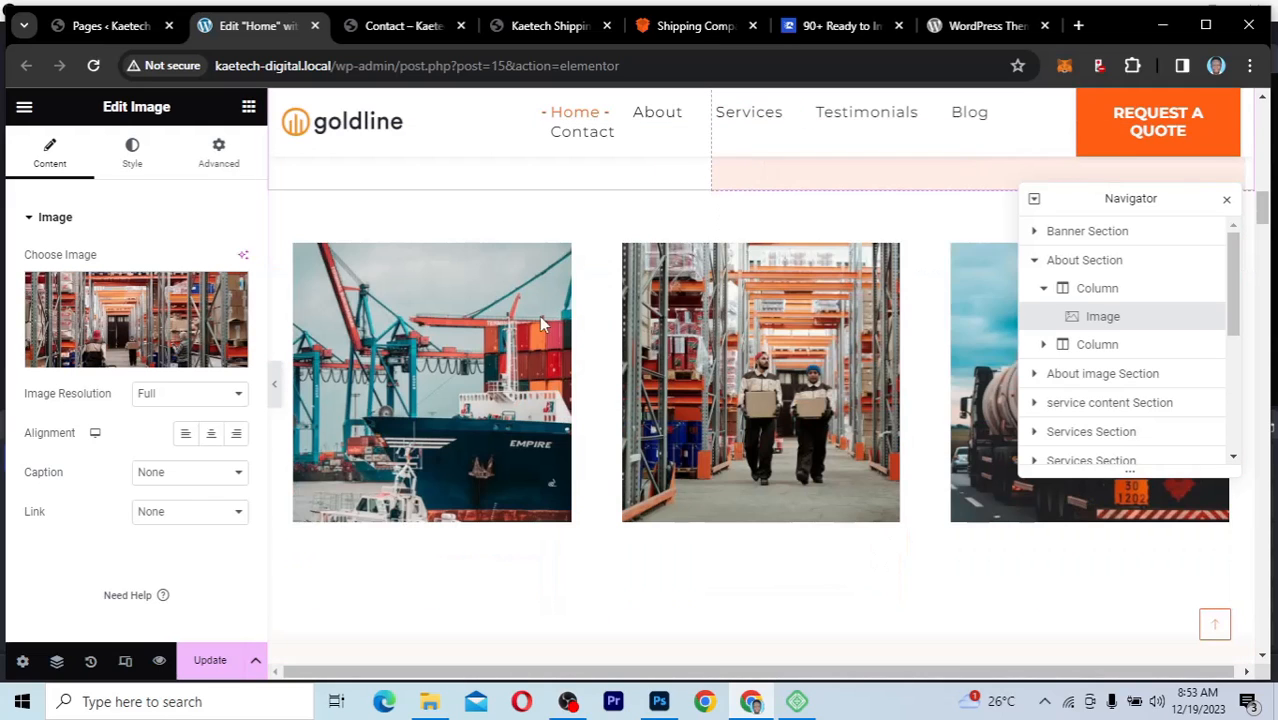
pyautogui.click(563, 258)
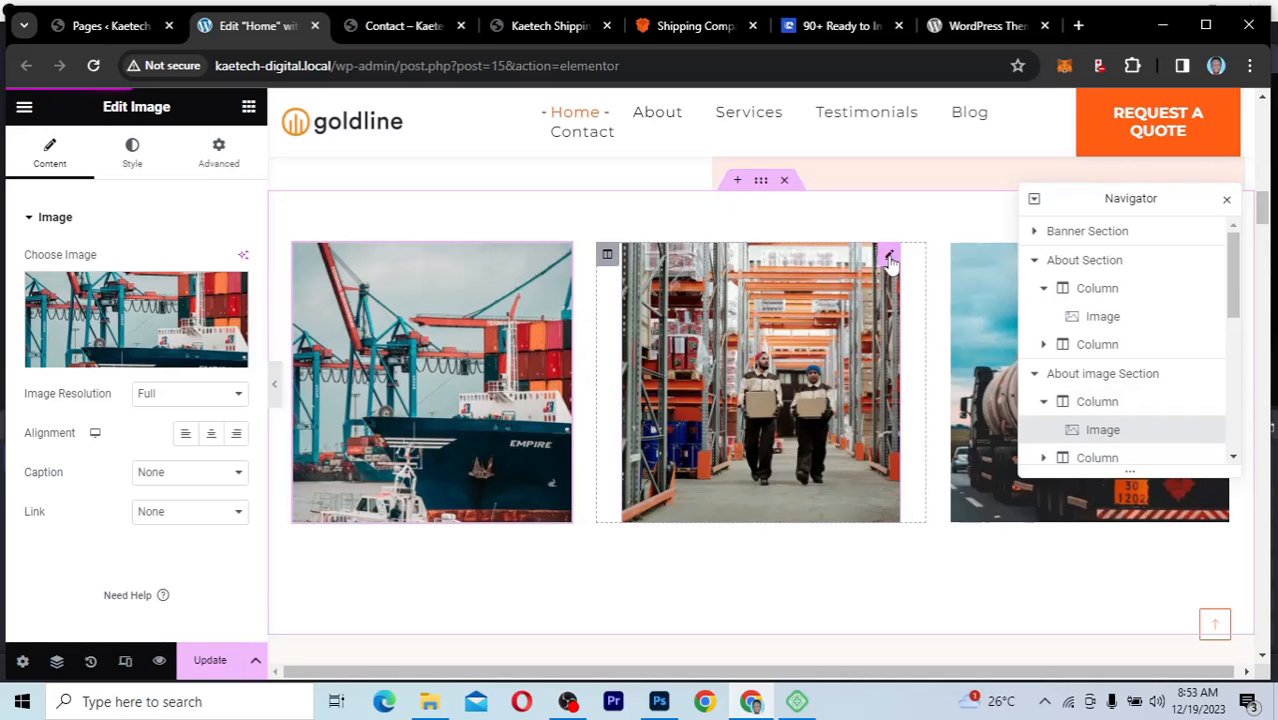
pyautogui.click(827, 459)
pyautogui.scroll(-3, 827, 459)
pyautogui.scroll(-6, 824, 545)
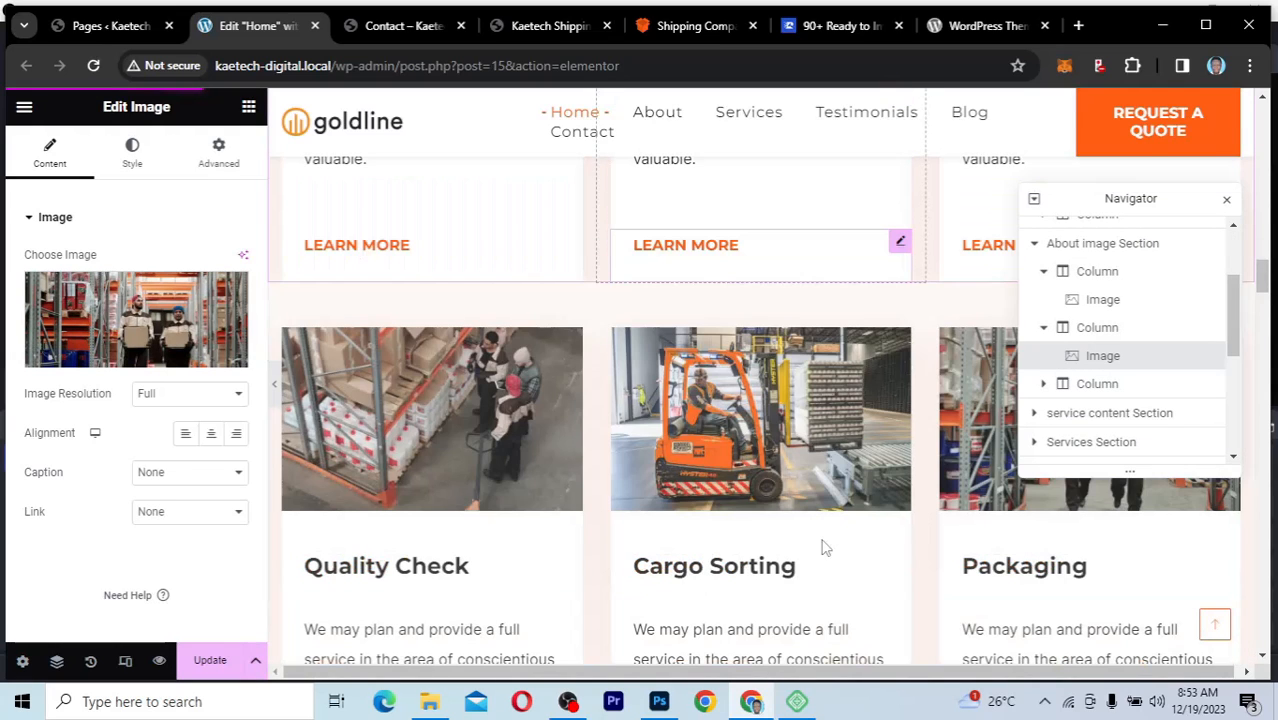
# Step: Edit the banner heading to read "Flexible & Reliable Cargo Solution"
pyautogui.scroll(10, 824, 547)
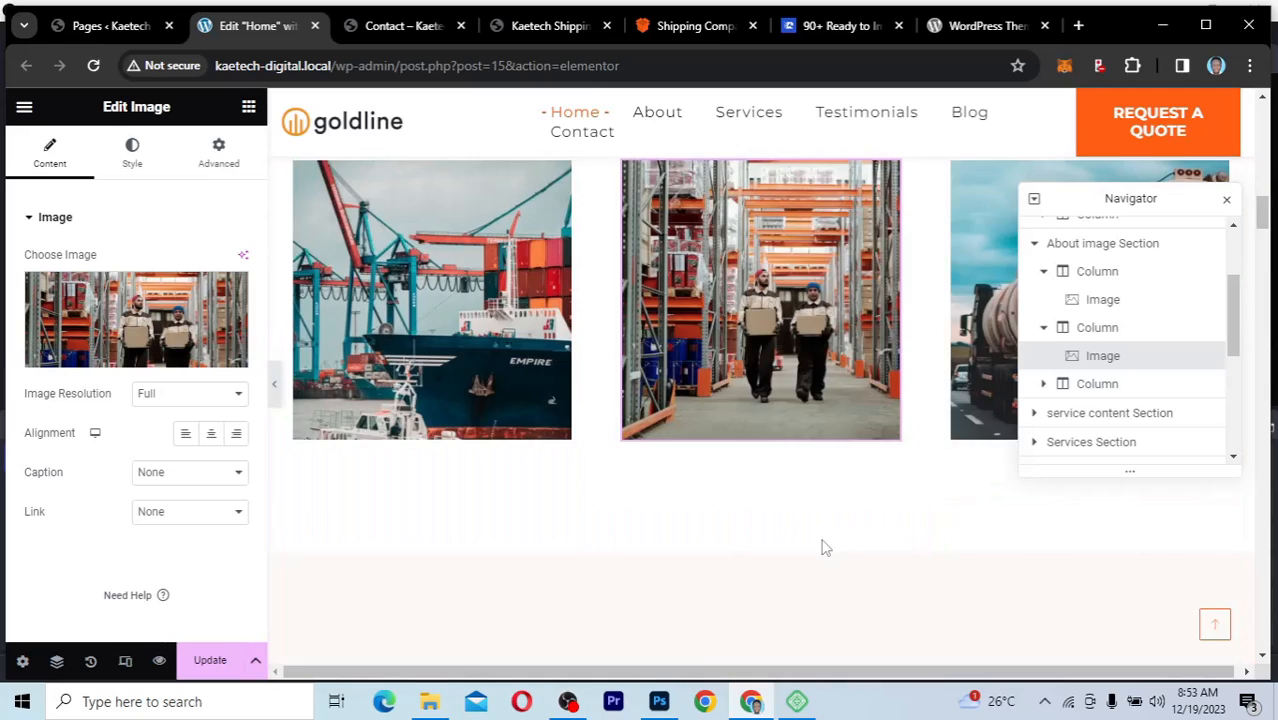
pyautogui.scroll(3, 824, 547)
pyautogui.scroll(3, 822, 547)
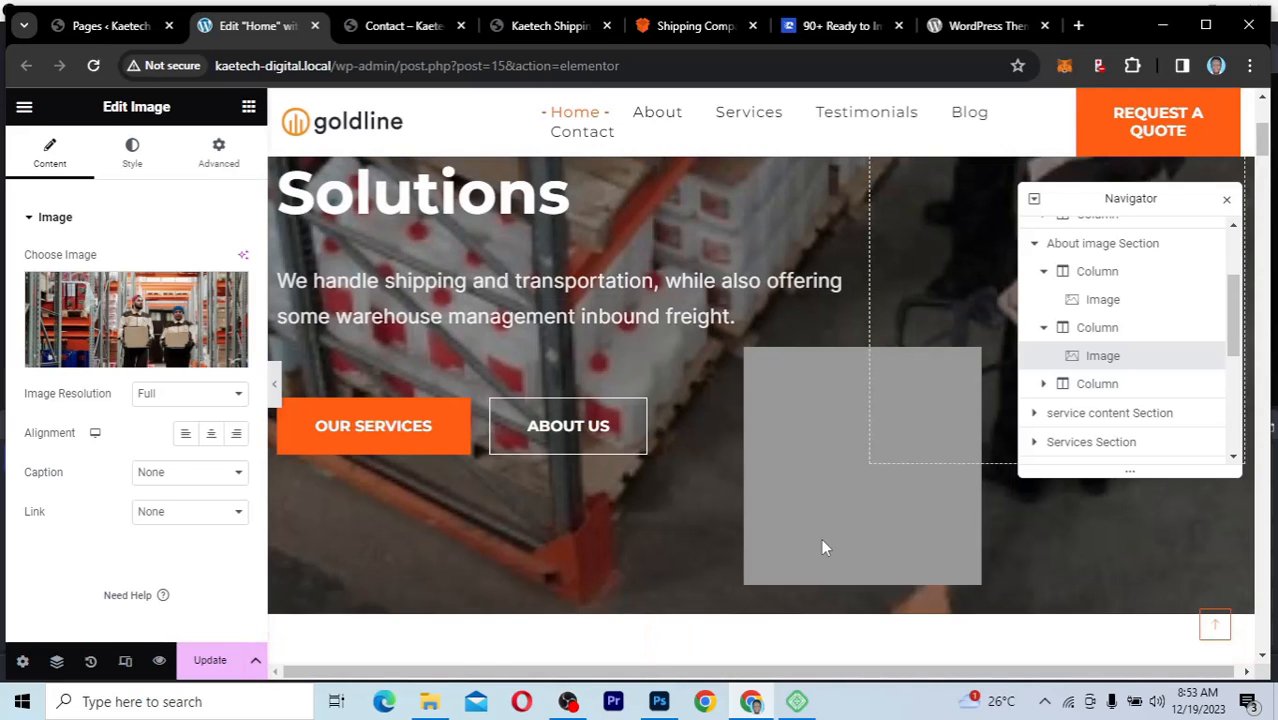
pyautogui.scroll(2, 822, 547)
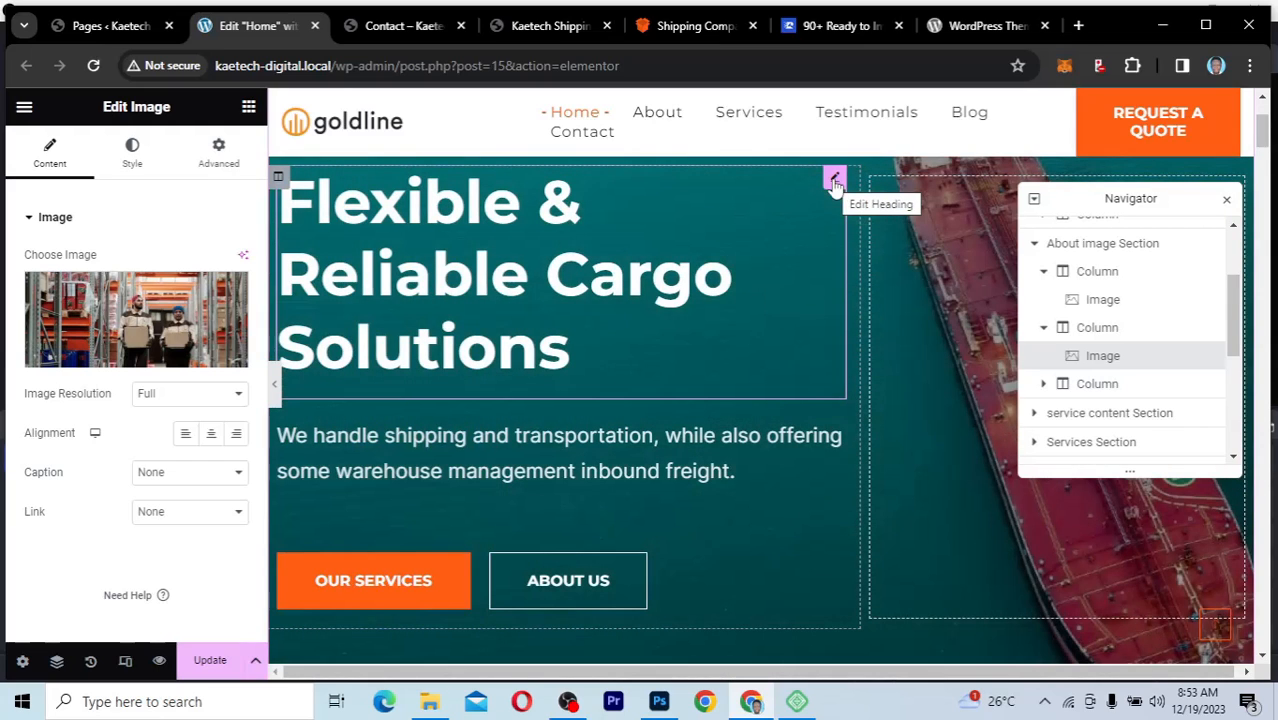
pyautogui.click(567, 358)
pyautogui.moveTo(812, 342); pyautogui.dragTo(296, 230)
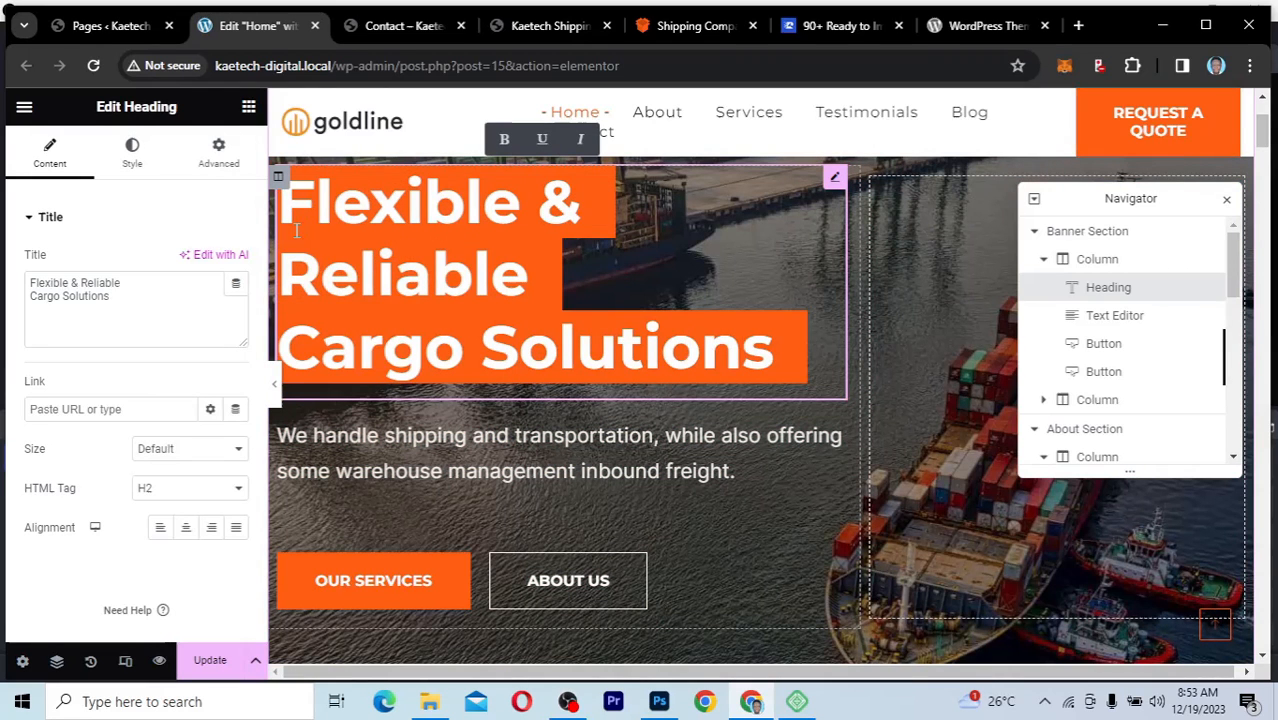
pyautogui.click(405, 267)
pyautogui.click(777, 346)
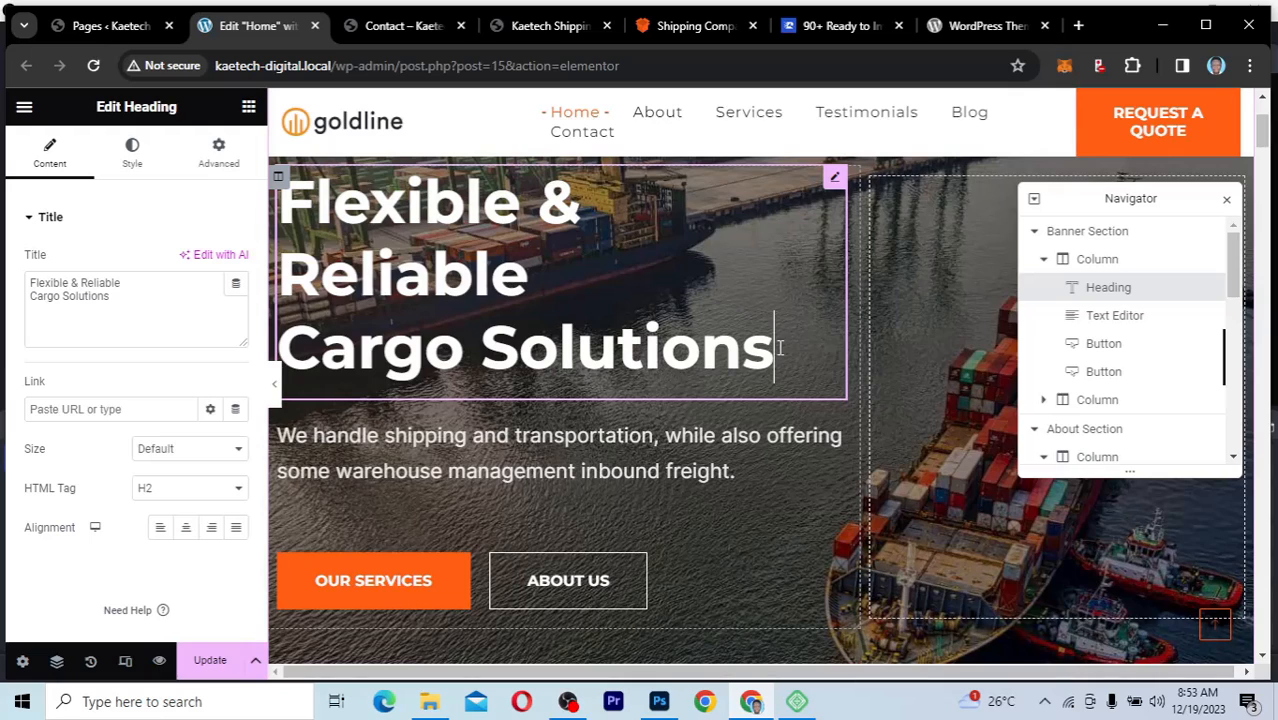
pyautogui.press('BackSpace')
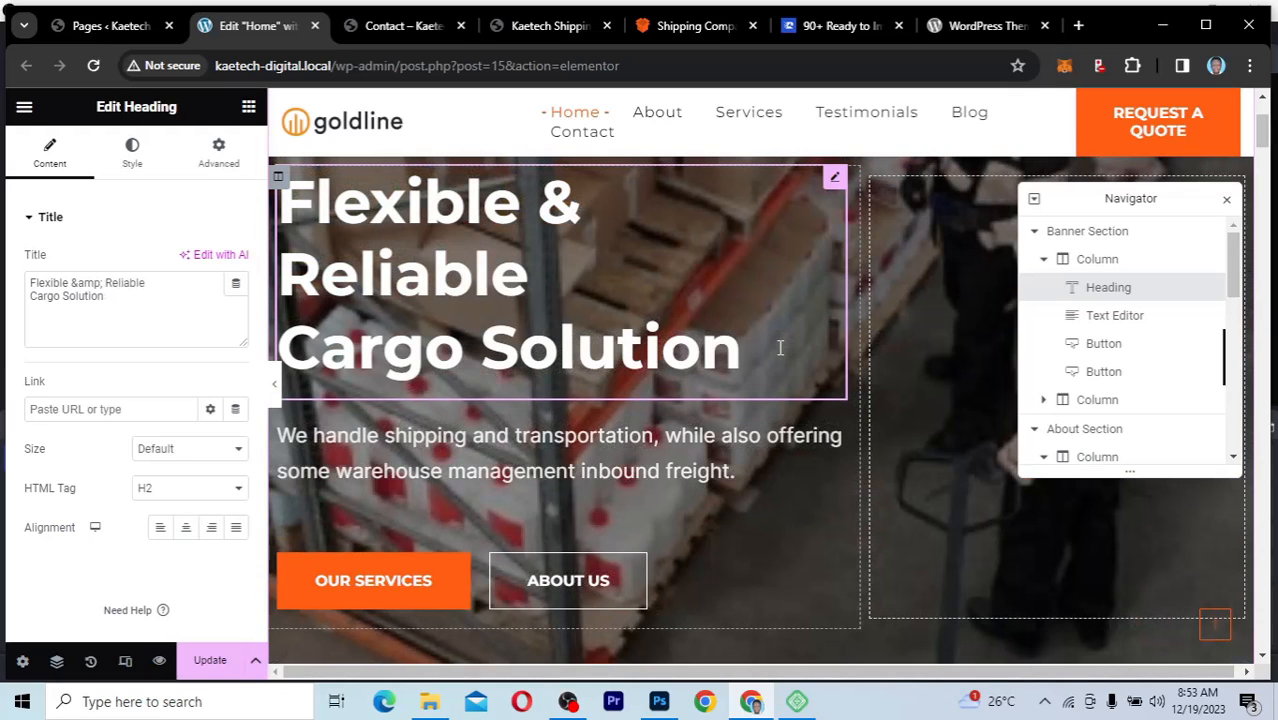
# Step: Rewrite the banner heading as "Flexible Shipping to All Destinations" and replace its last word with "Places"
pyautogui.write('s')
pyautogui.click(125, 297)
pyautogui.hotkey('ctrl', 'a')
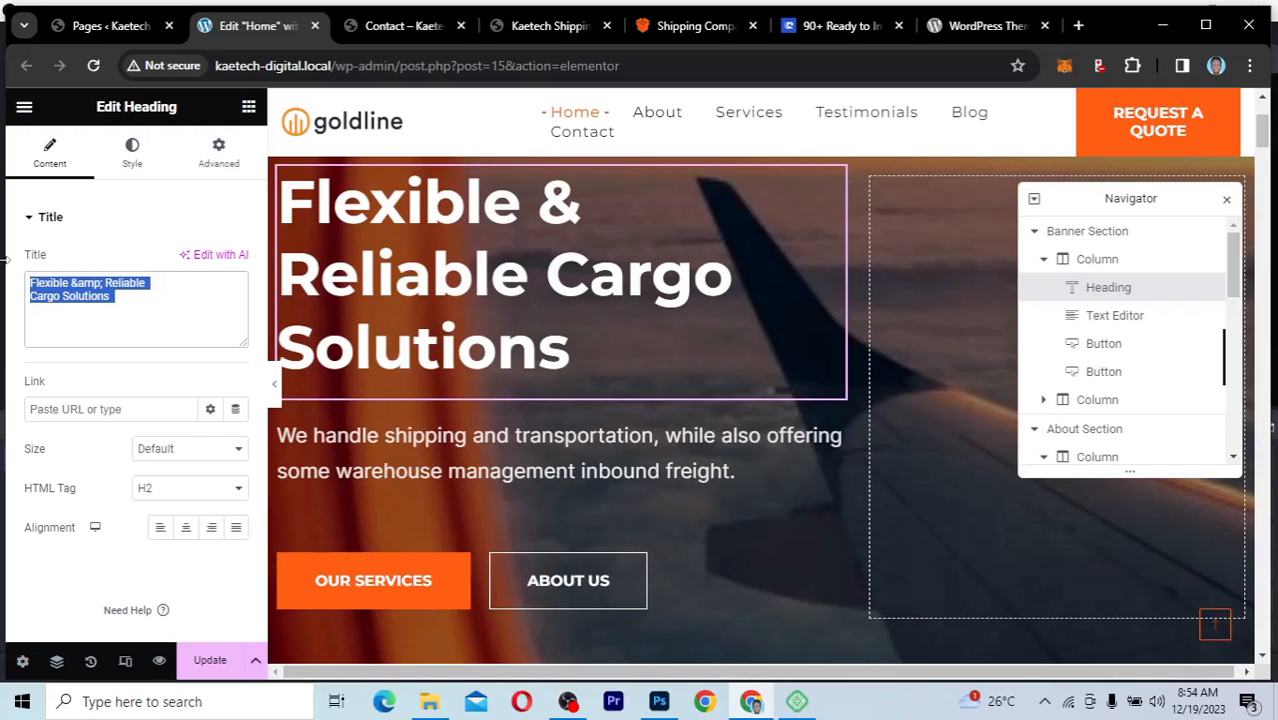
pyautogui.click(70, 284)
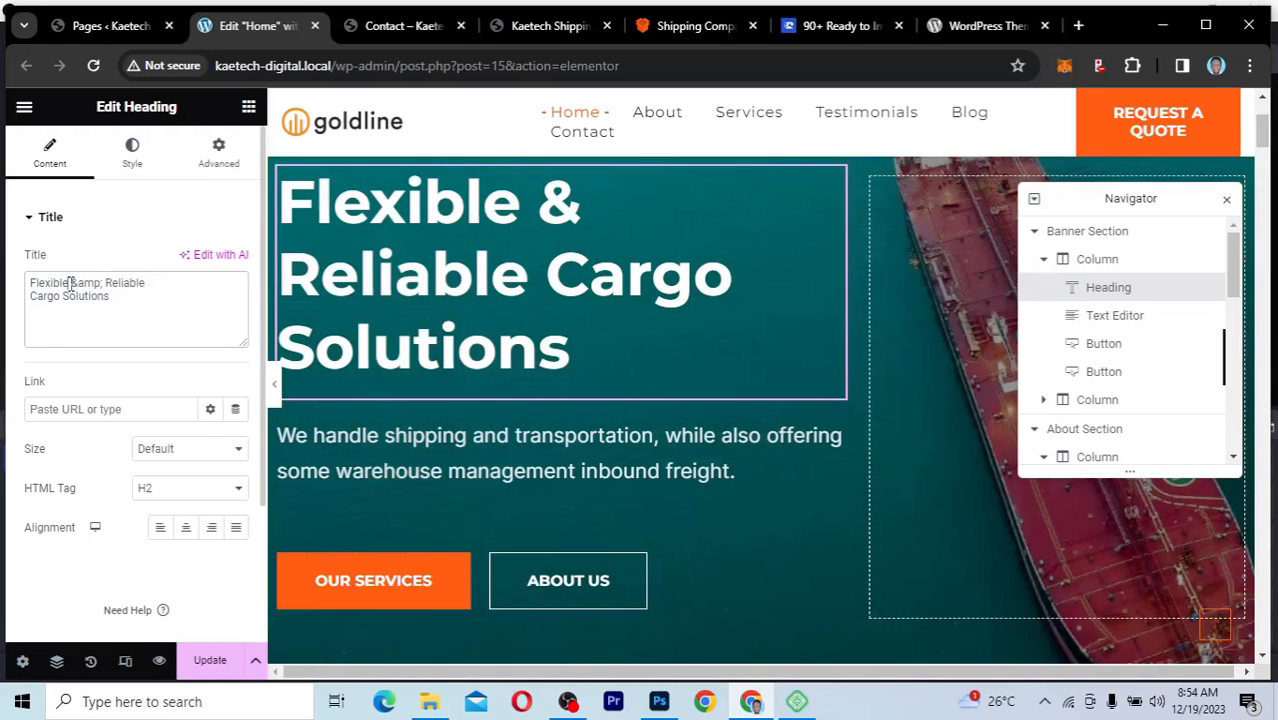
pyautogui.hotkey('ctrl', 'a')
pyautogui.write('Flexible S')
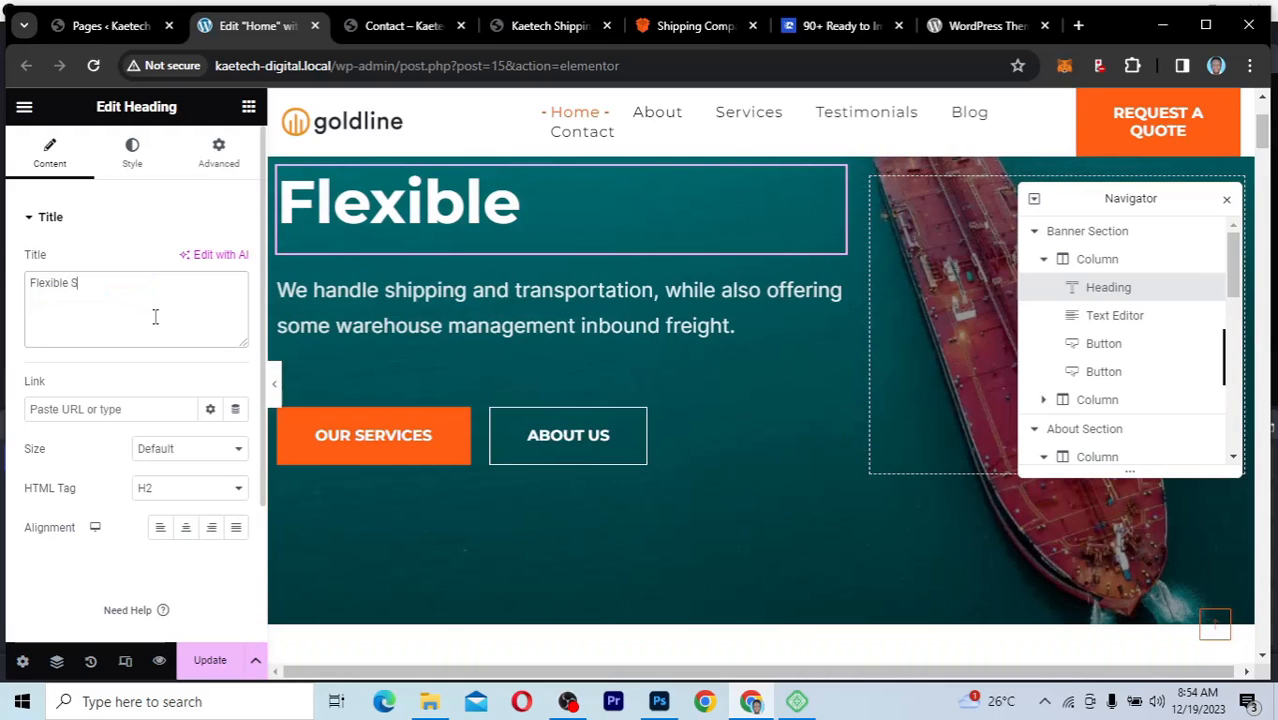
pyautogui.write('hipping')
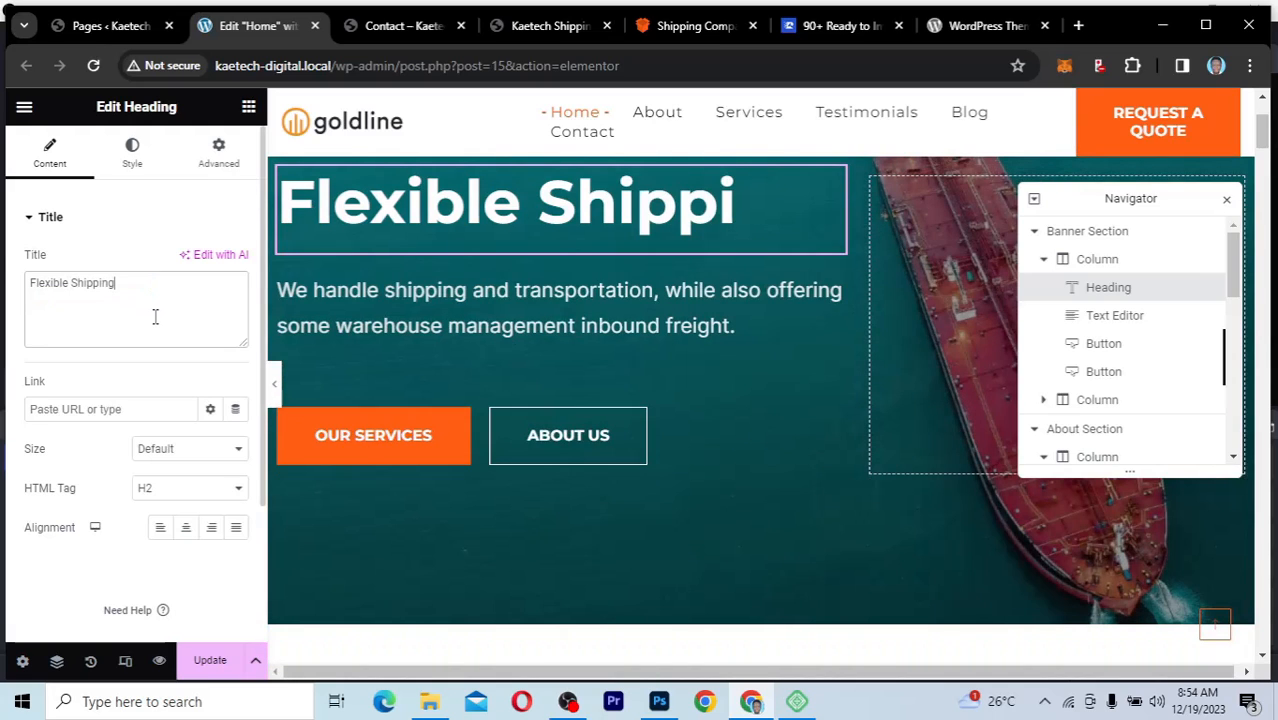
pyautogui.write(' to All Dest')
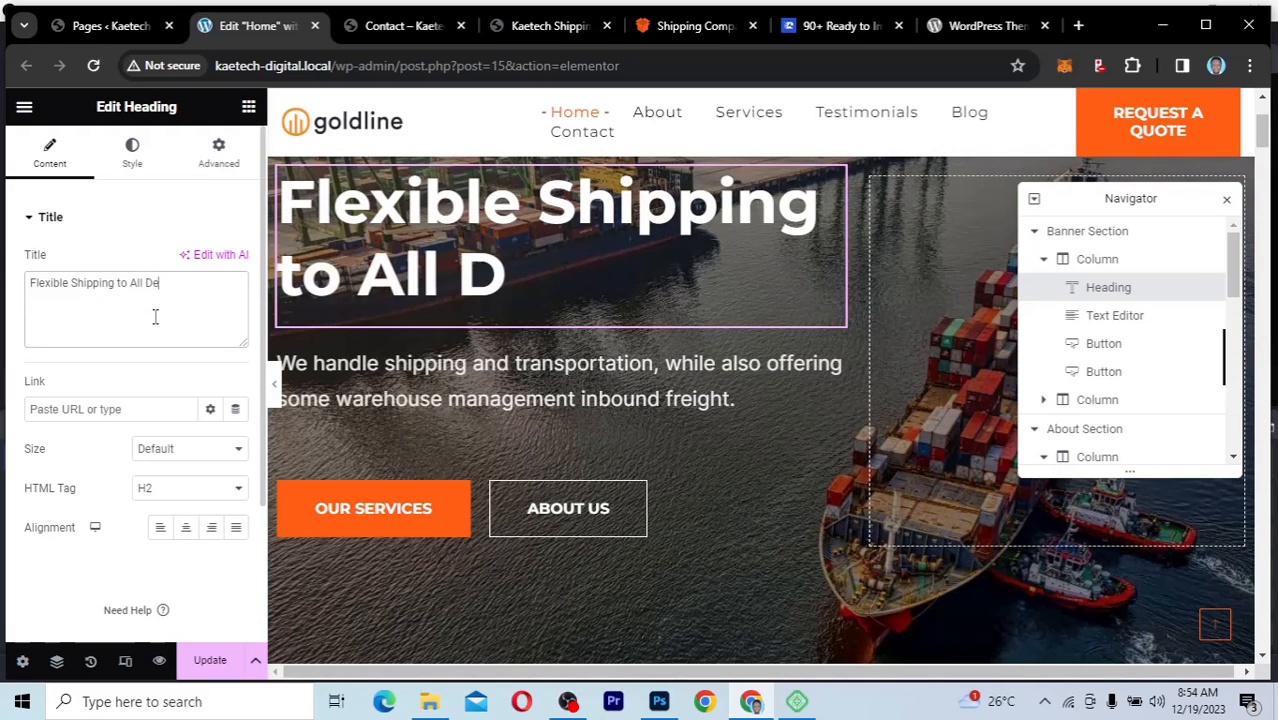
pyautogui.write('inations')
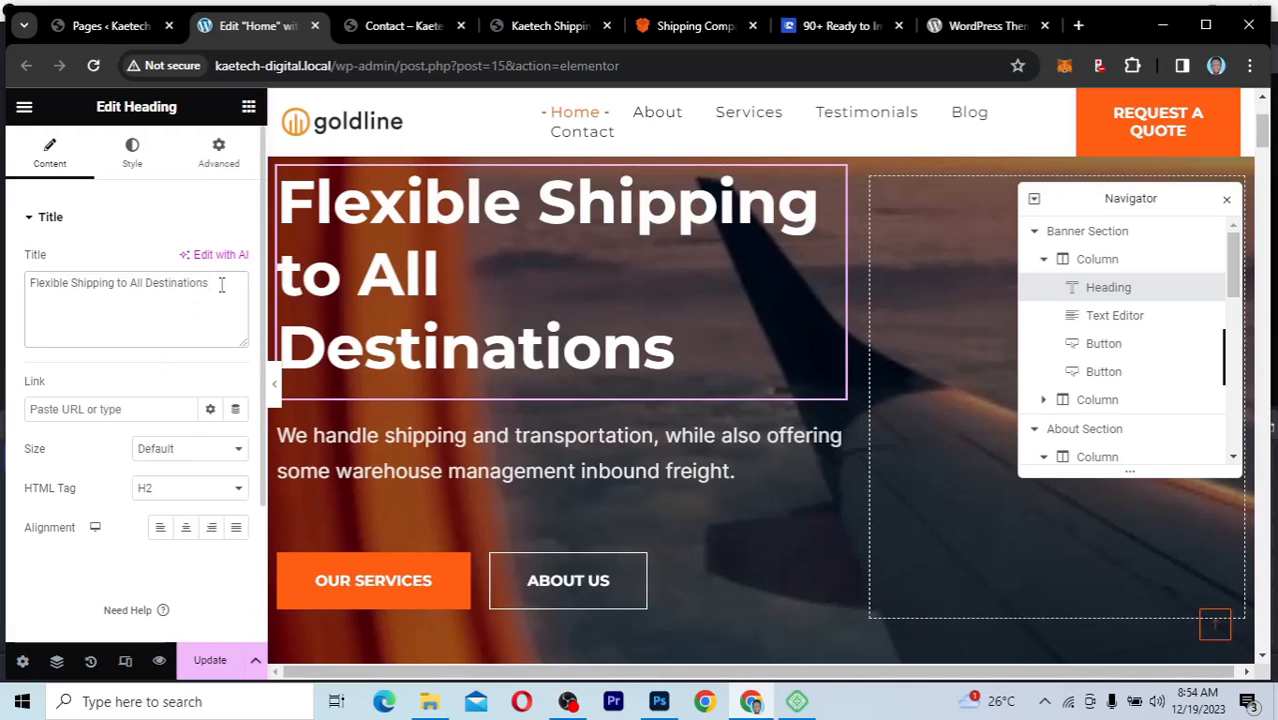
pyautogui.moveTo(222, 285); pyautogui.dragTo(149, 287)
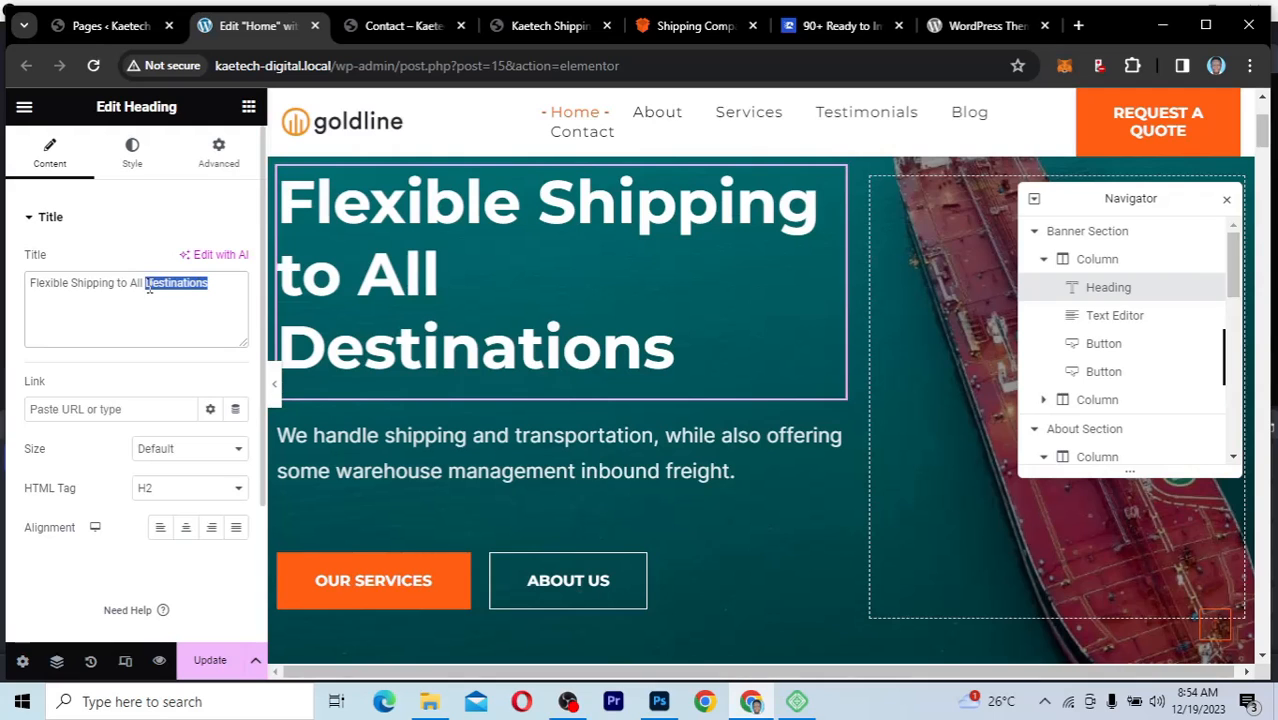
pyautogui.write('Places')
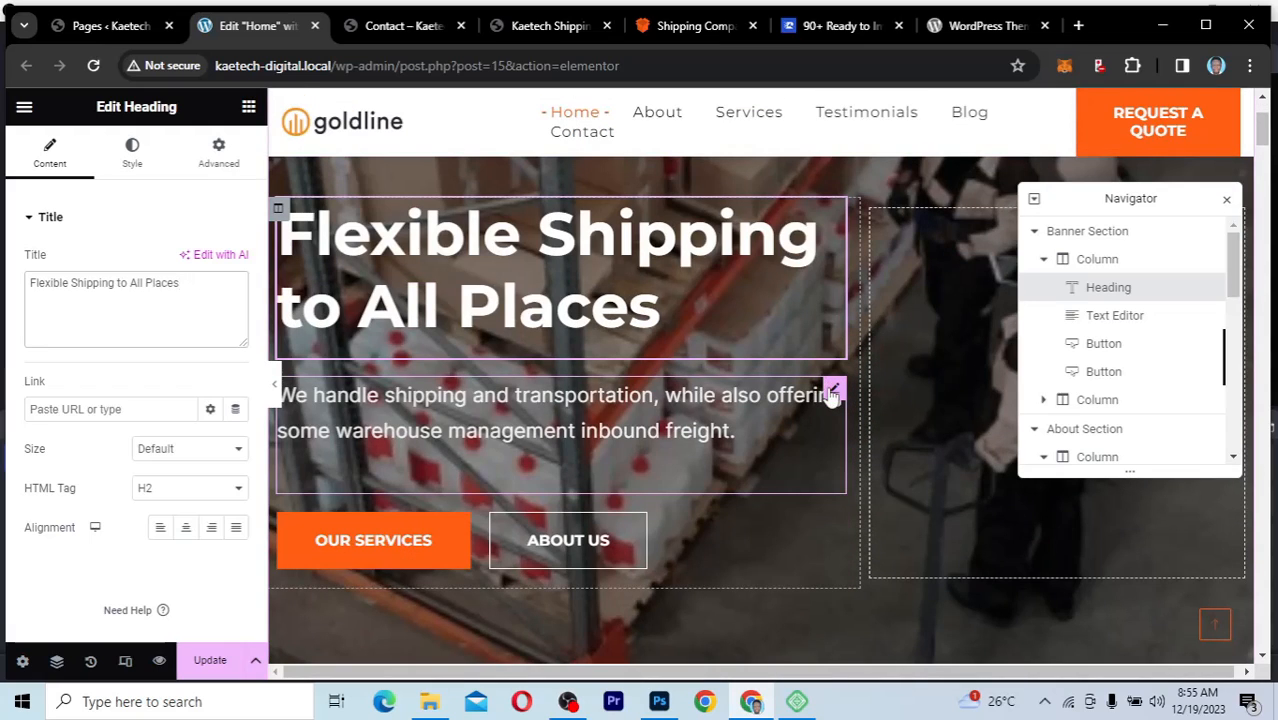
# Step: Open the banner's description paragraph for editing and select its whole text
pyautogui.click(832, 393)
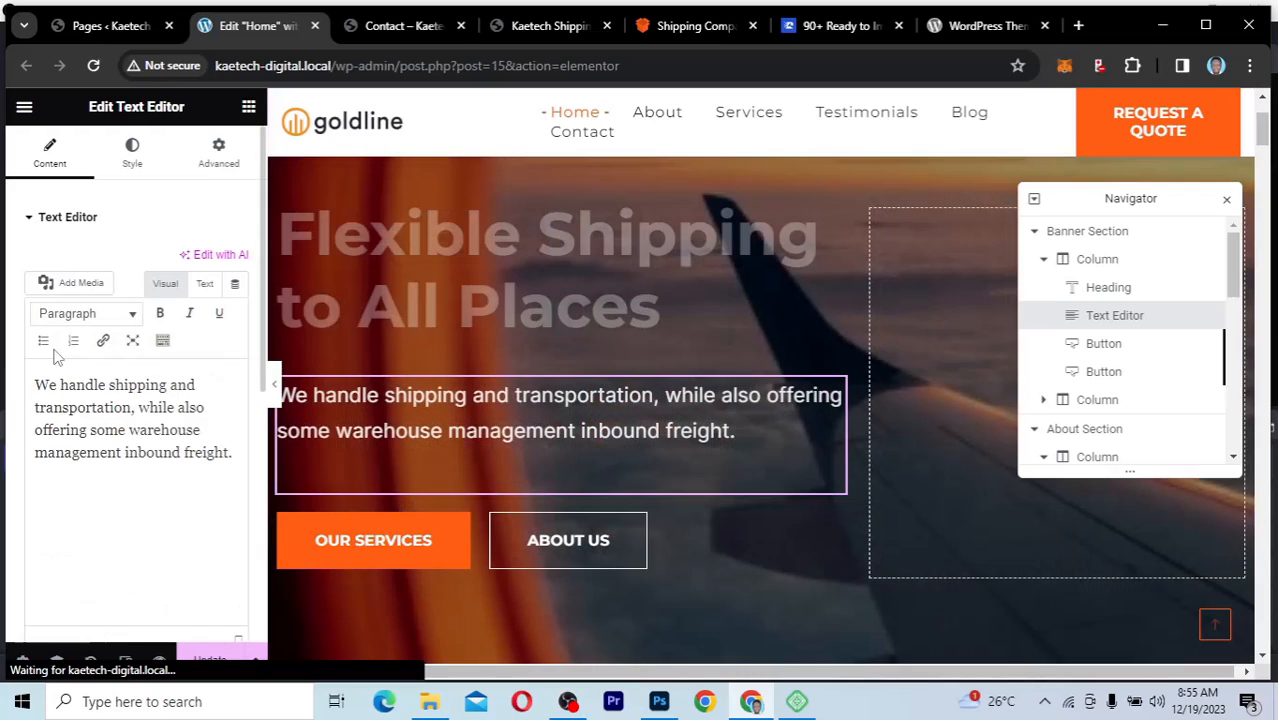
pyautogui.moveTo(35, 383); pyautogui.dragTo(240, 464)
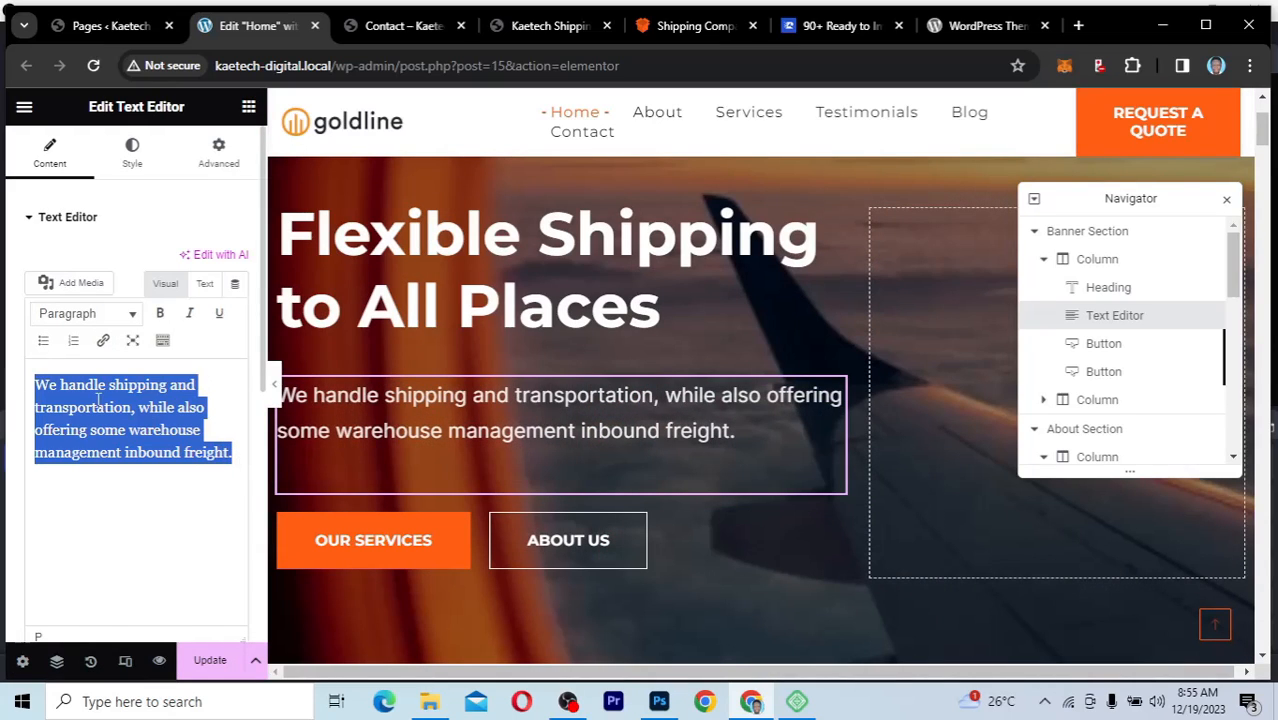
pyautogui.scroll(-2, 597, 422)
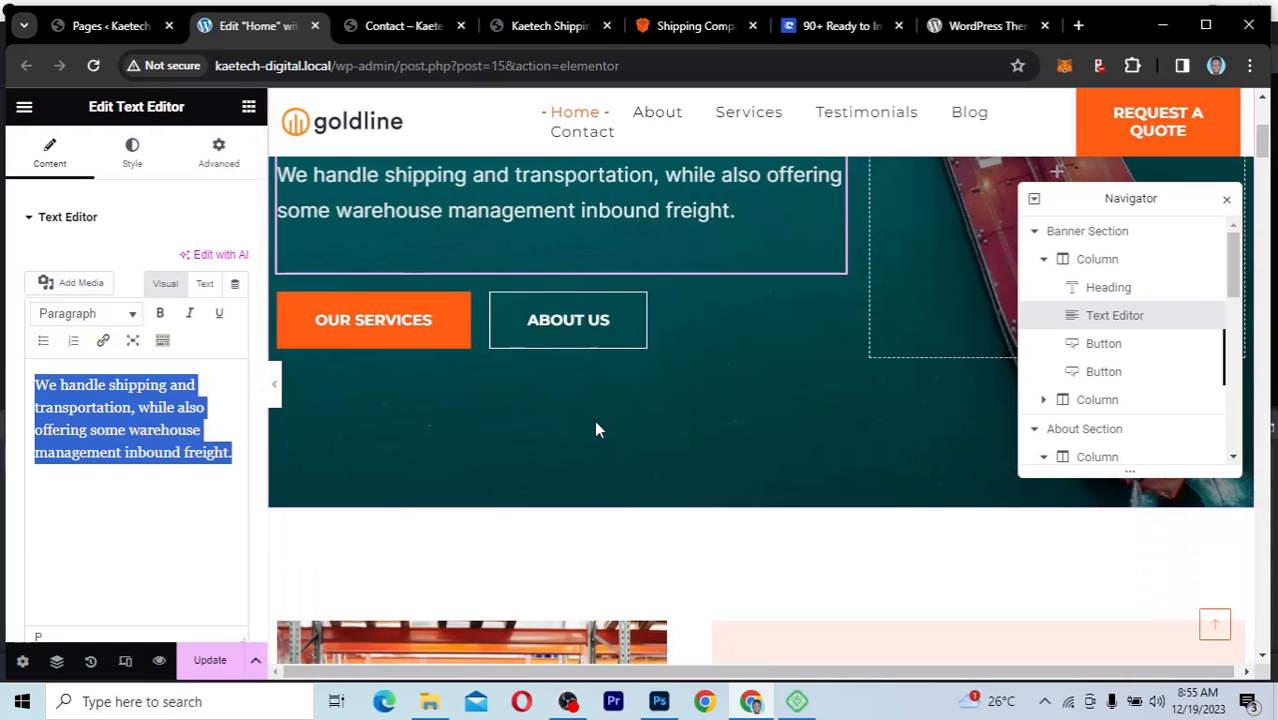
# Step: Change the text of the banner's orange "Our Services" button to "LEARN MORE"
pyautogui.click(478, 316)
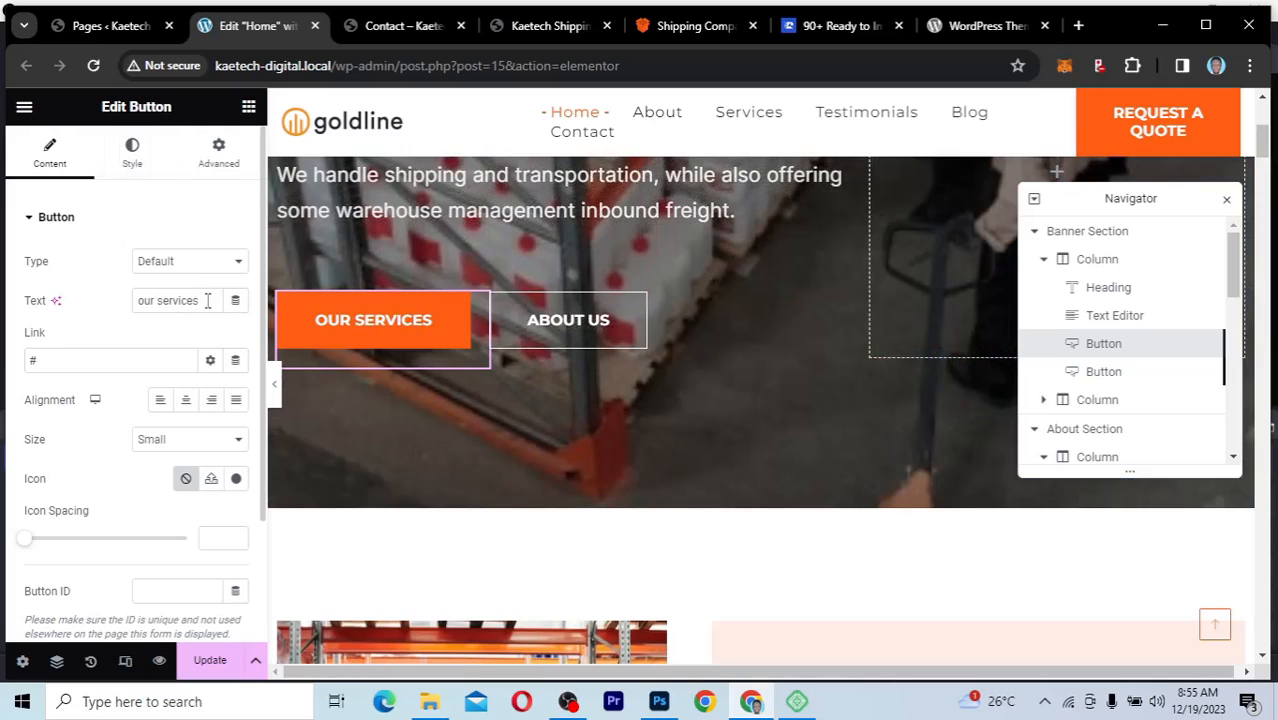
pyautogui.moveTo(207, 300); pyautogui.dragTo(130, 305)
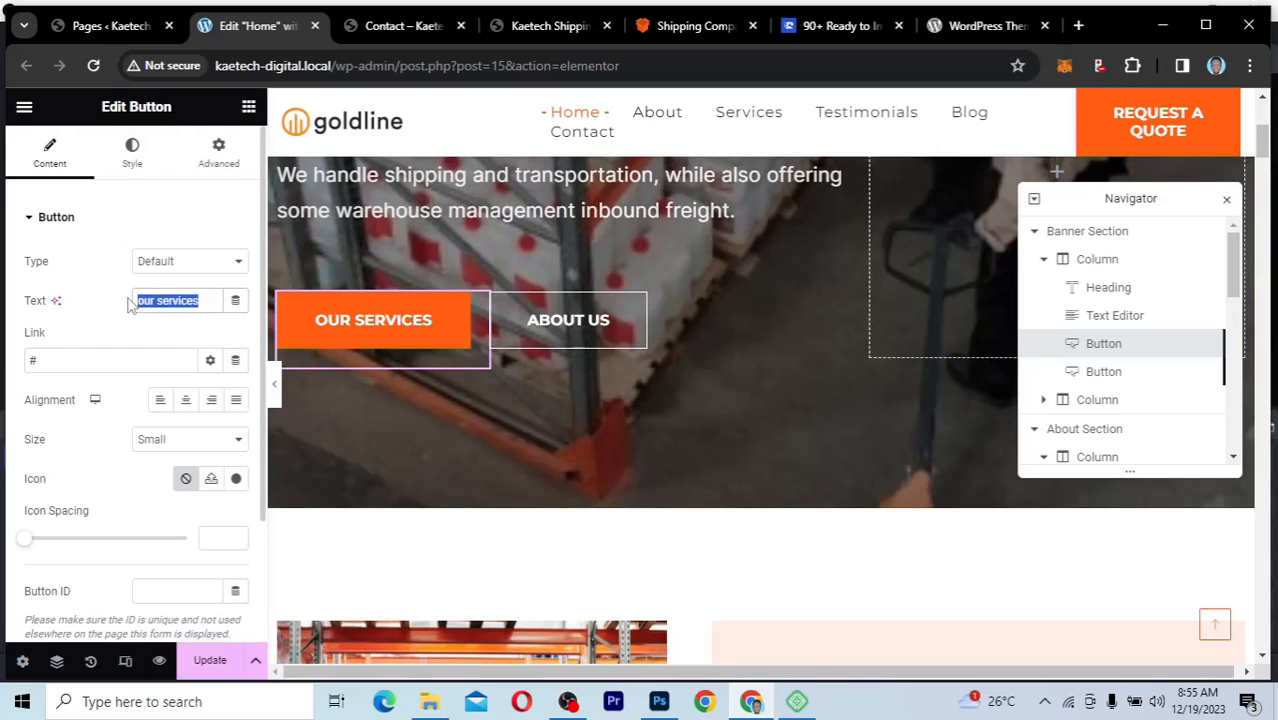
pyautogui.write('Lea')
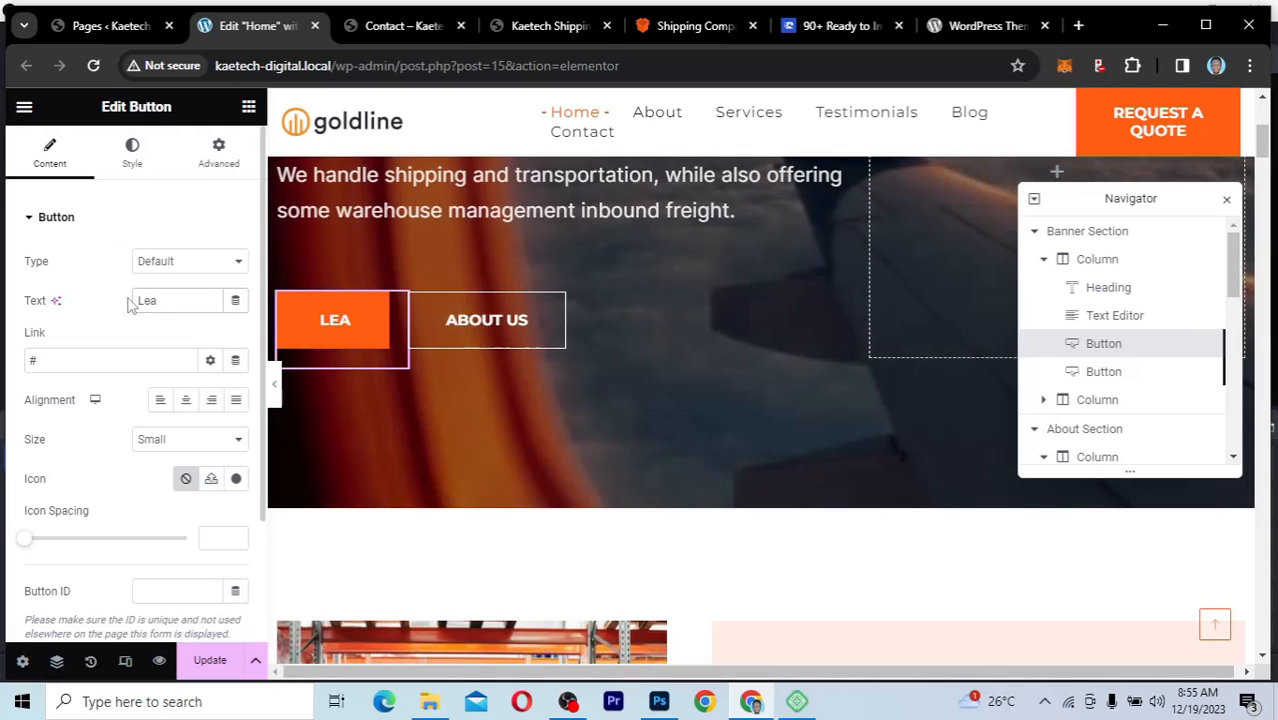
pyautogui.press('BackSpace')
pyautogui.press('BackSpace')
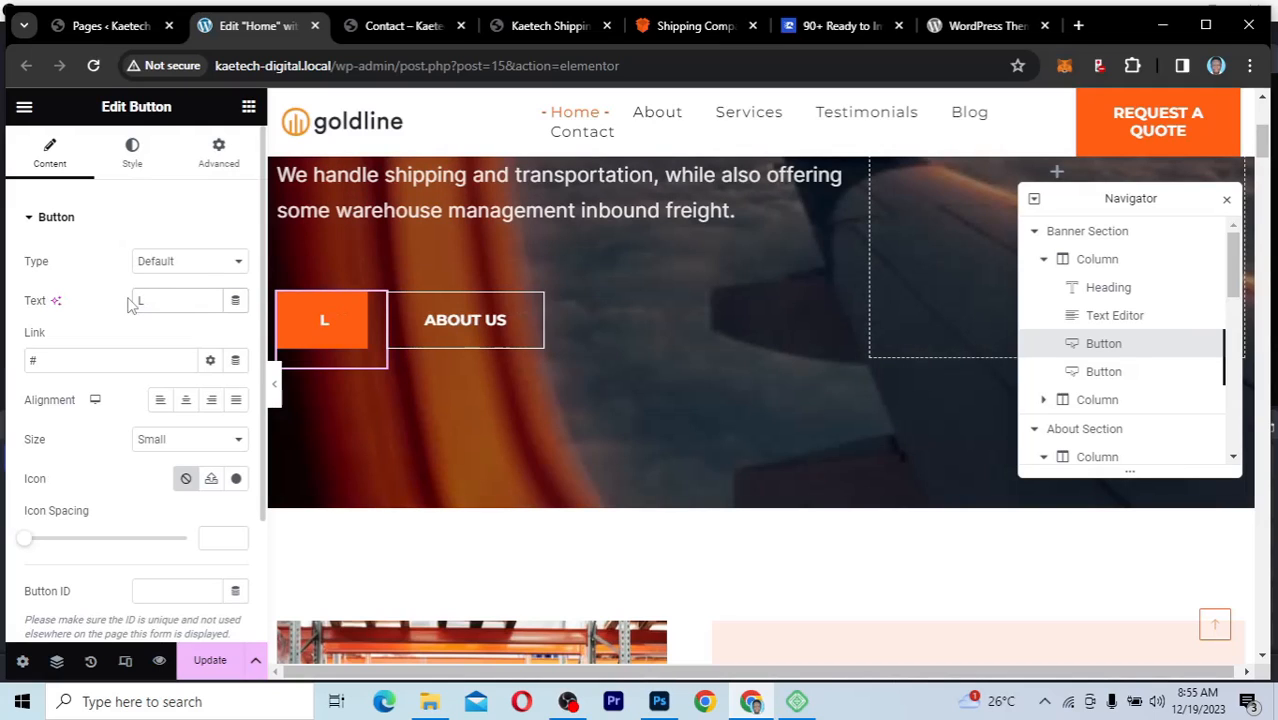
pyautogui.write('EARN MORE')
pyautogui.press('BackSpace')
pyautogui.press('BackSpace')
pyautogui.press('BackSpace')
pyautogui.press('BackSpace')
pyautogui.press('BackSpace')
pyautogui.press('BackSpace')
pyautogui.press('BackSpace')
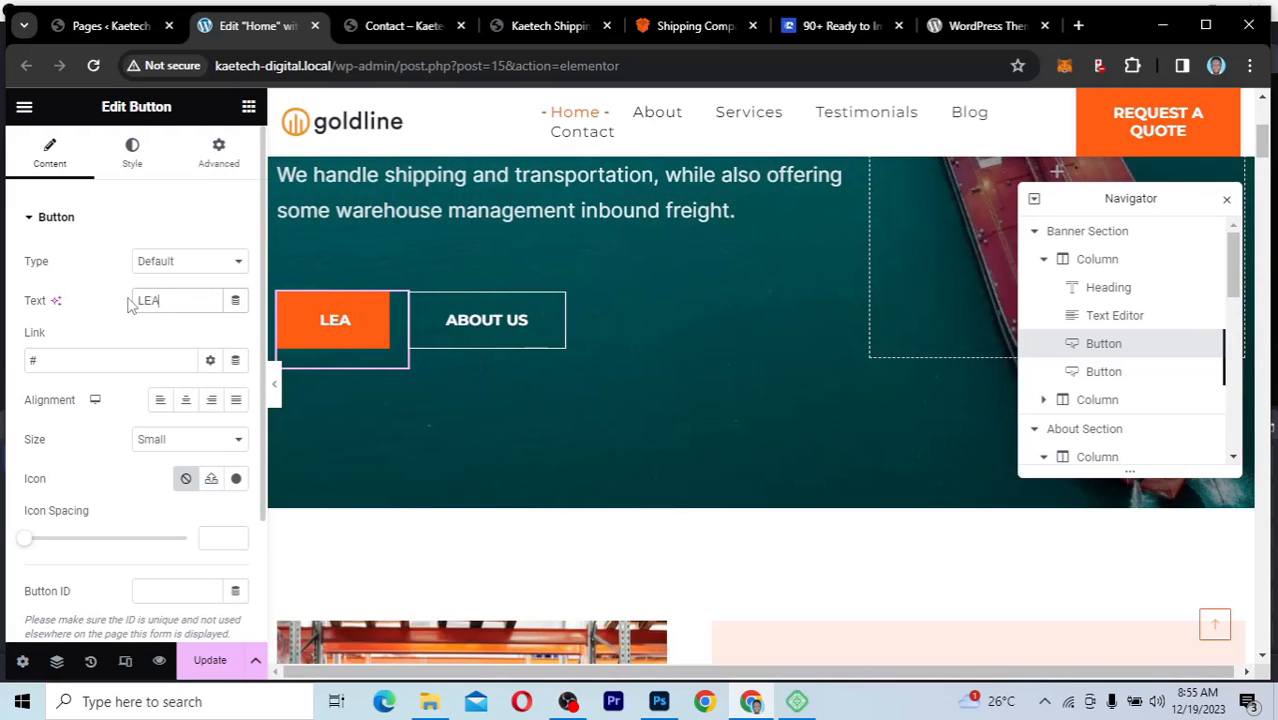
pyautogui.press('BackSpace')
pyautogui.write('AR')
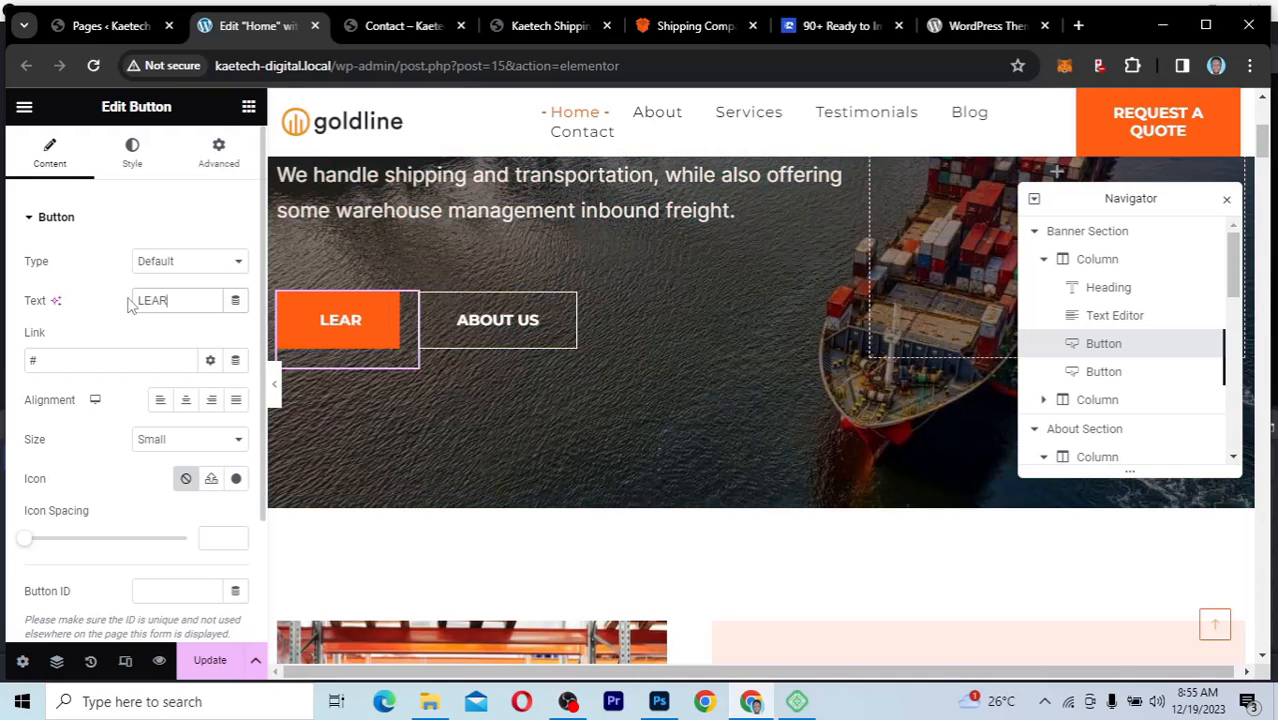
pyautogui.write('N MOR')
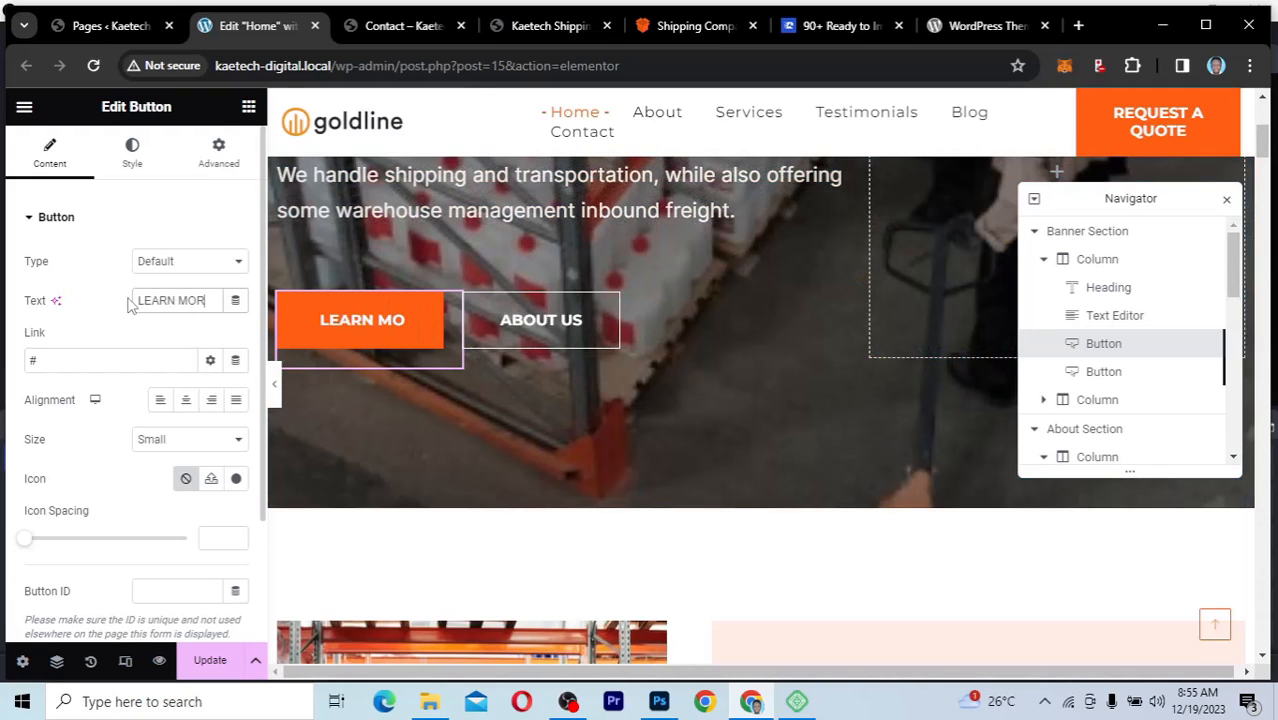
pyautogui.write('E')
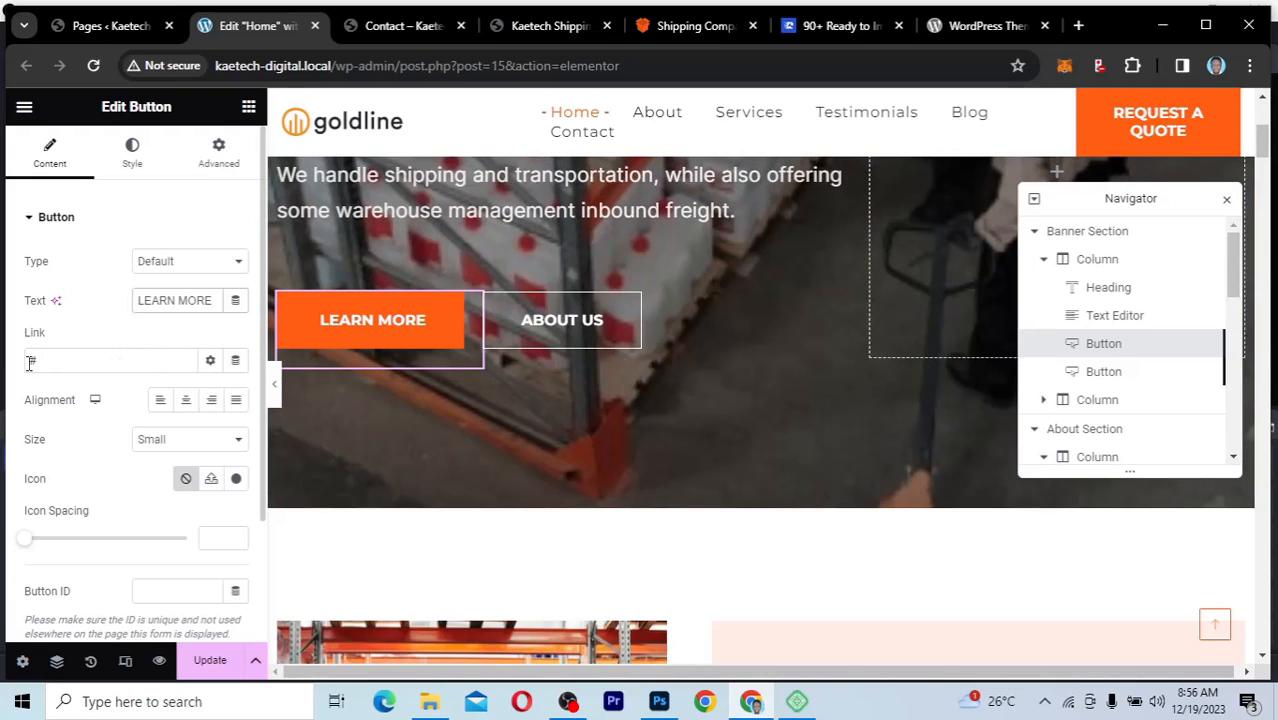
# Step: Link the banner's orange button to the About page
pyautogui.doubleClick(30, 362)
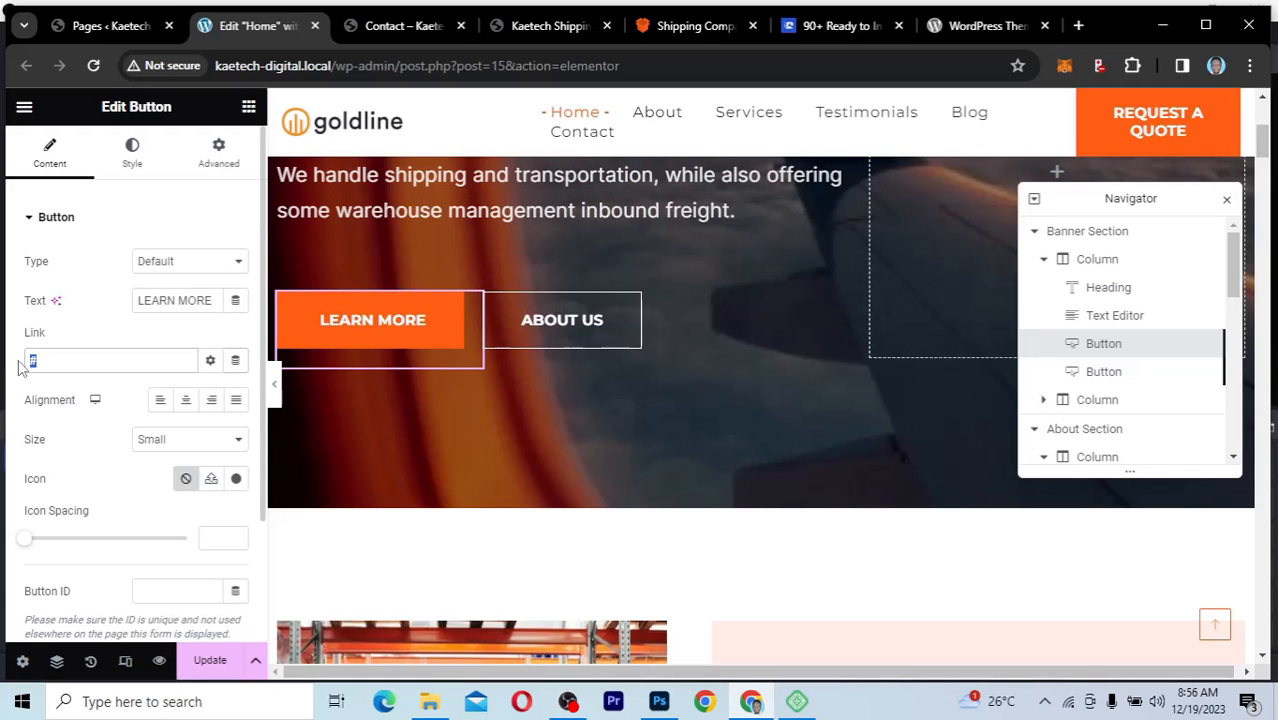
pyautogui.write('ABOUT')
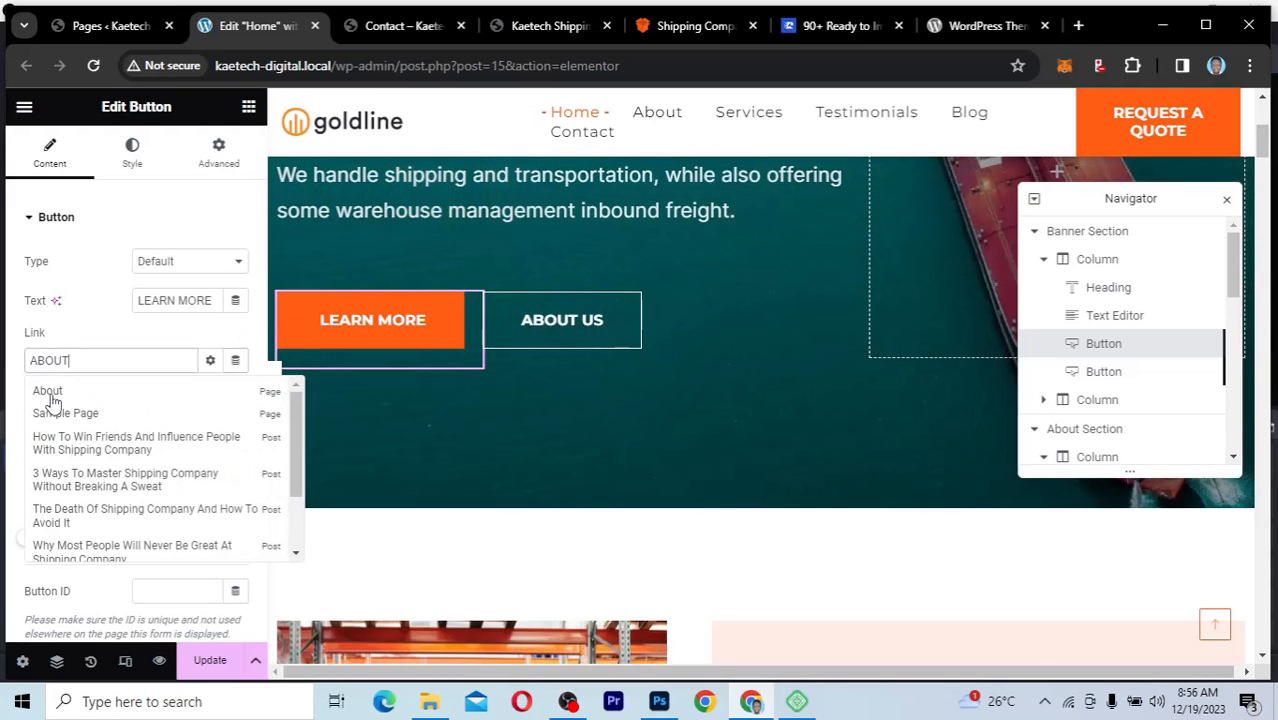
pyautogui.click(46, 392)
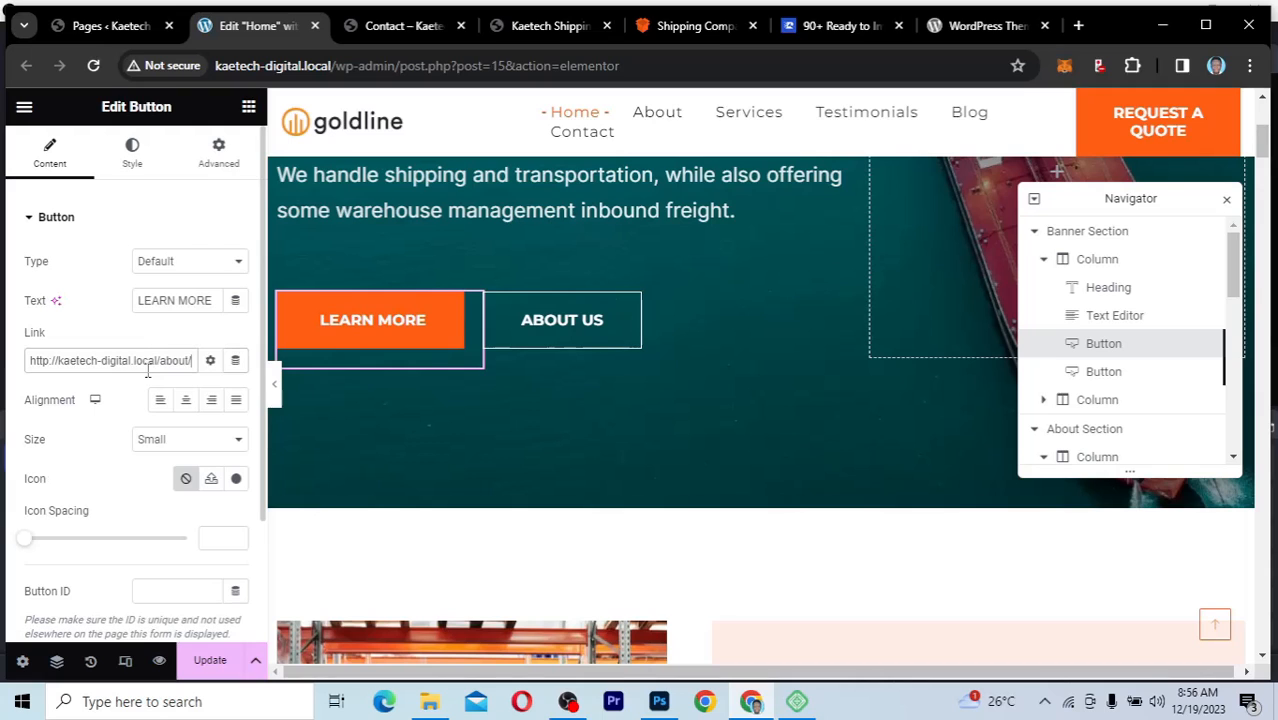
# Step: Link the banner's orange button to the Services page and set its text to "SERVICES"
pyautogui.moveTo(655, 318)
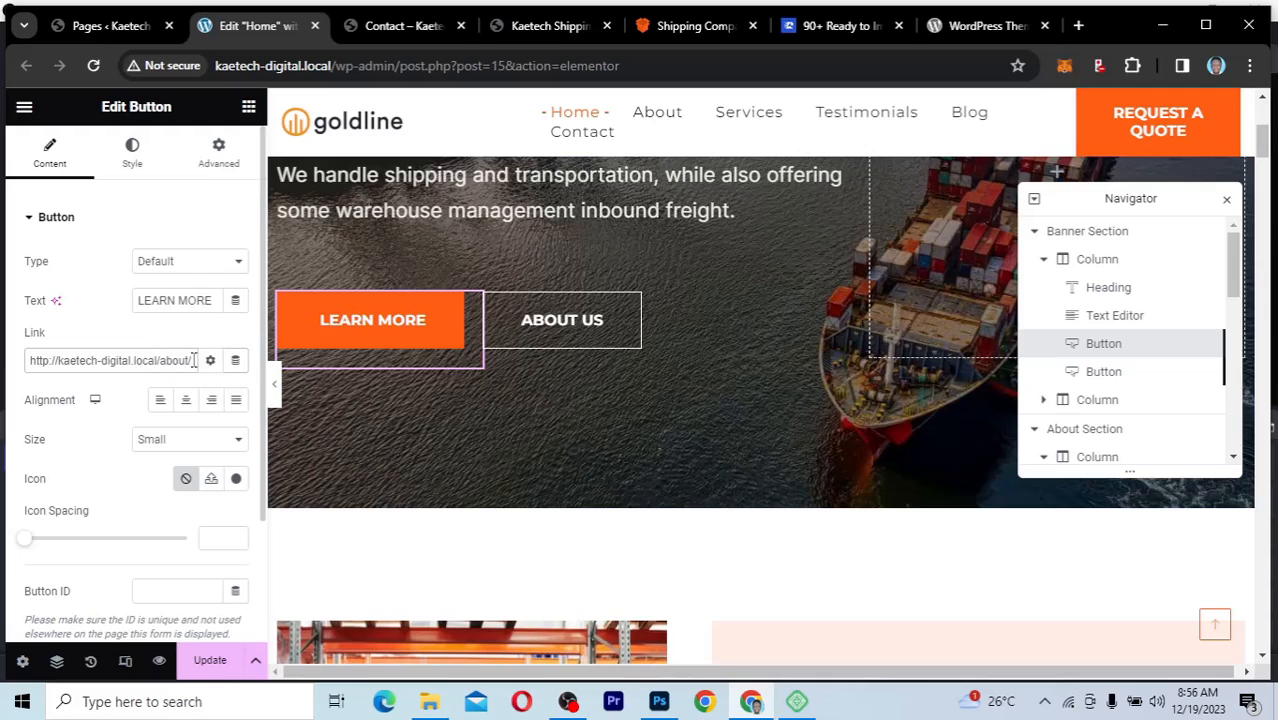
pyautogui.moveTo(193, 360); pyautogui.dragTo(5, 346)
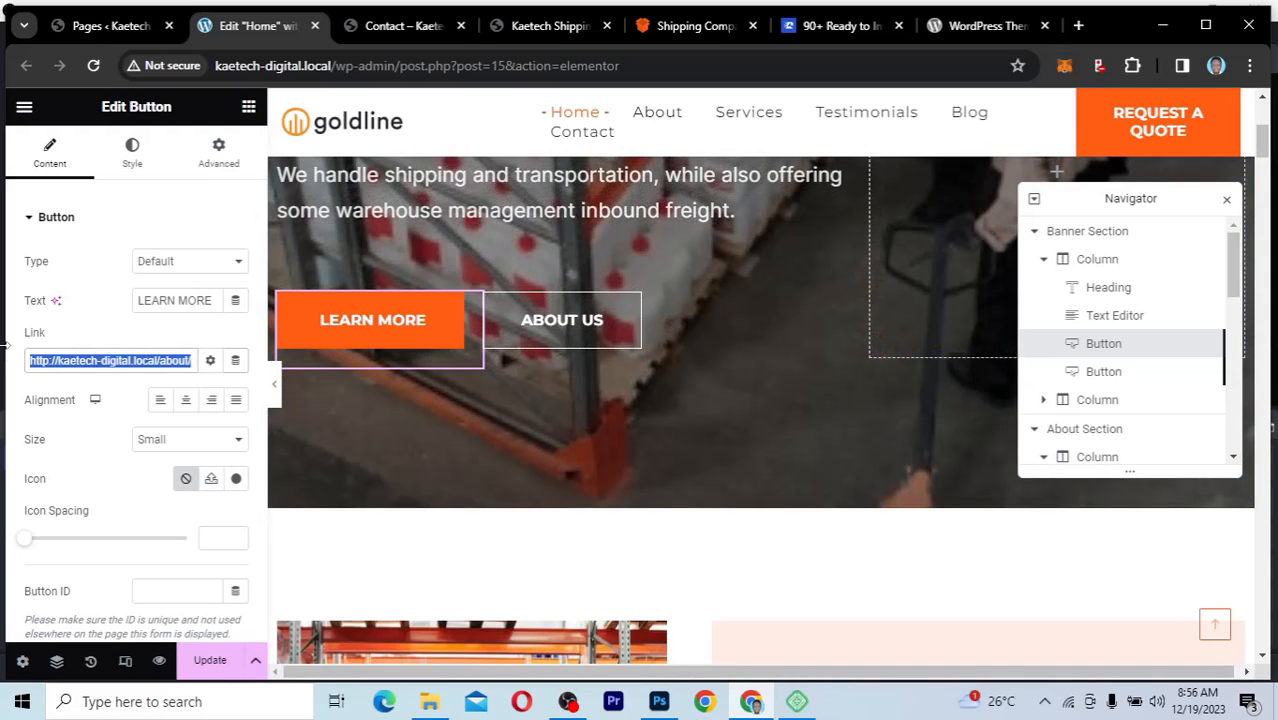
pyautogui.write('SER')
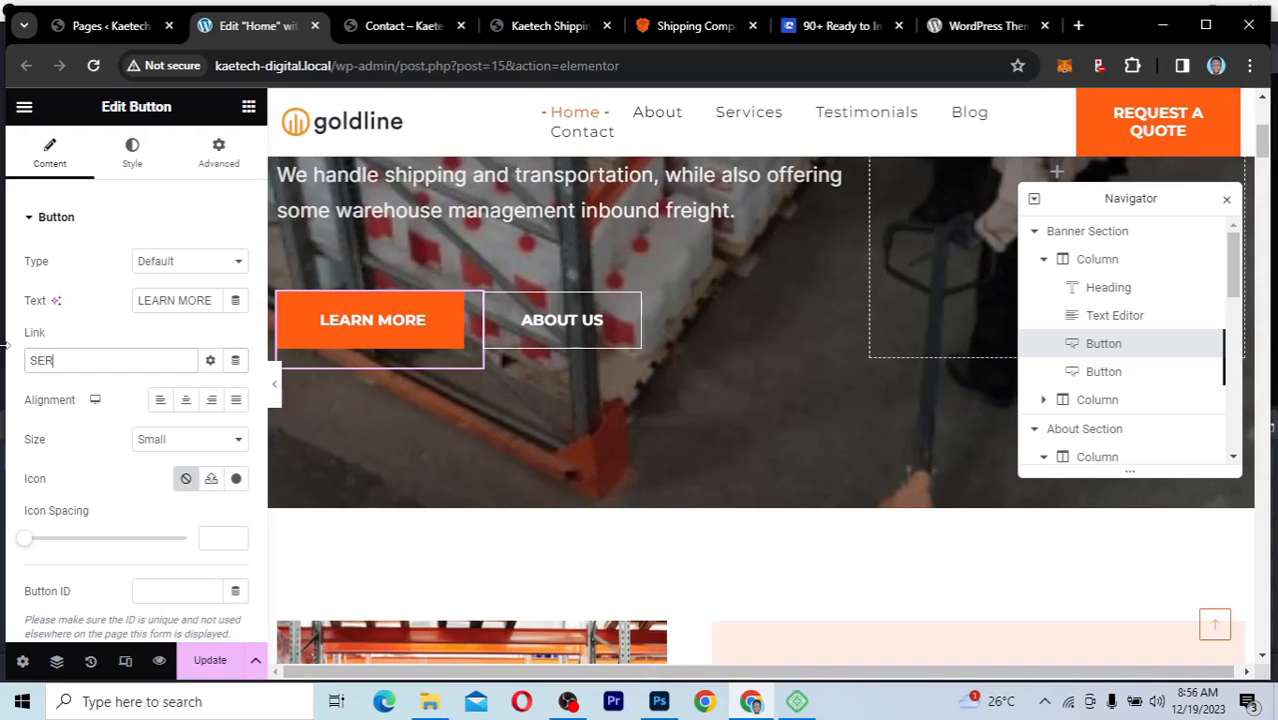
pyautogui.write('VICES')
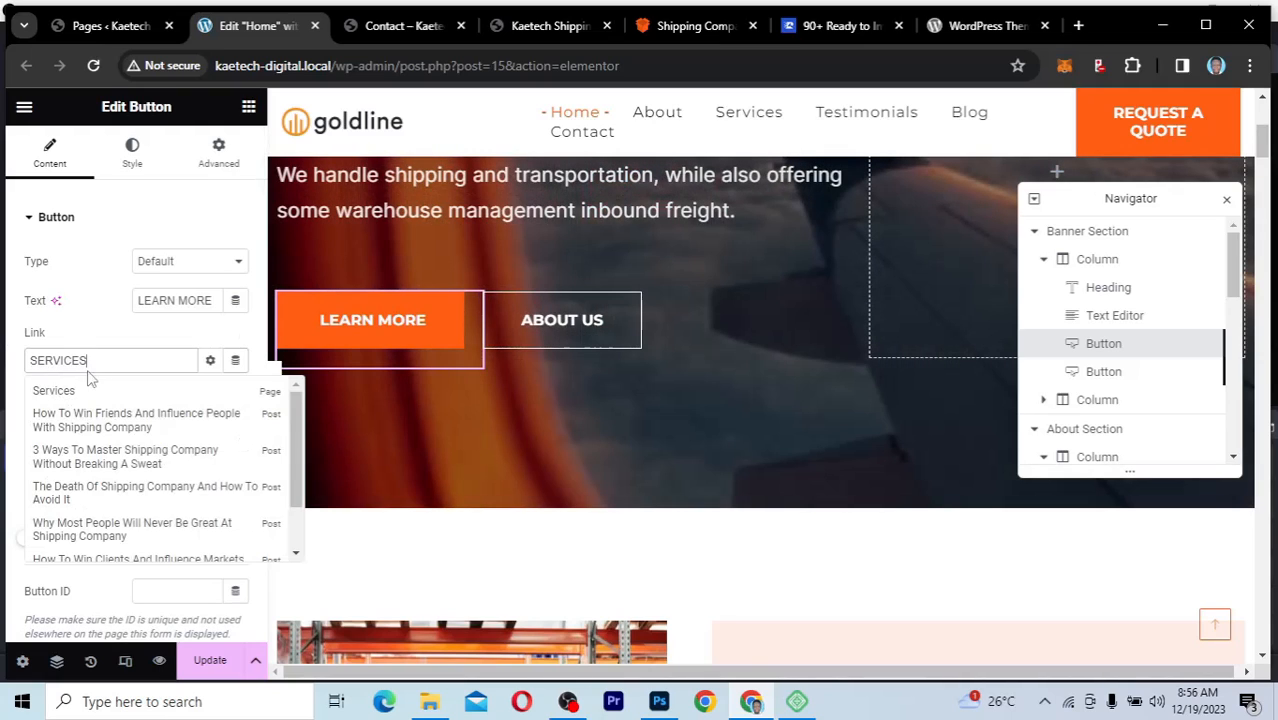
pyautogui.click(62, 389)
pyautogui.tripleClick(211, 304)
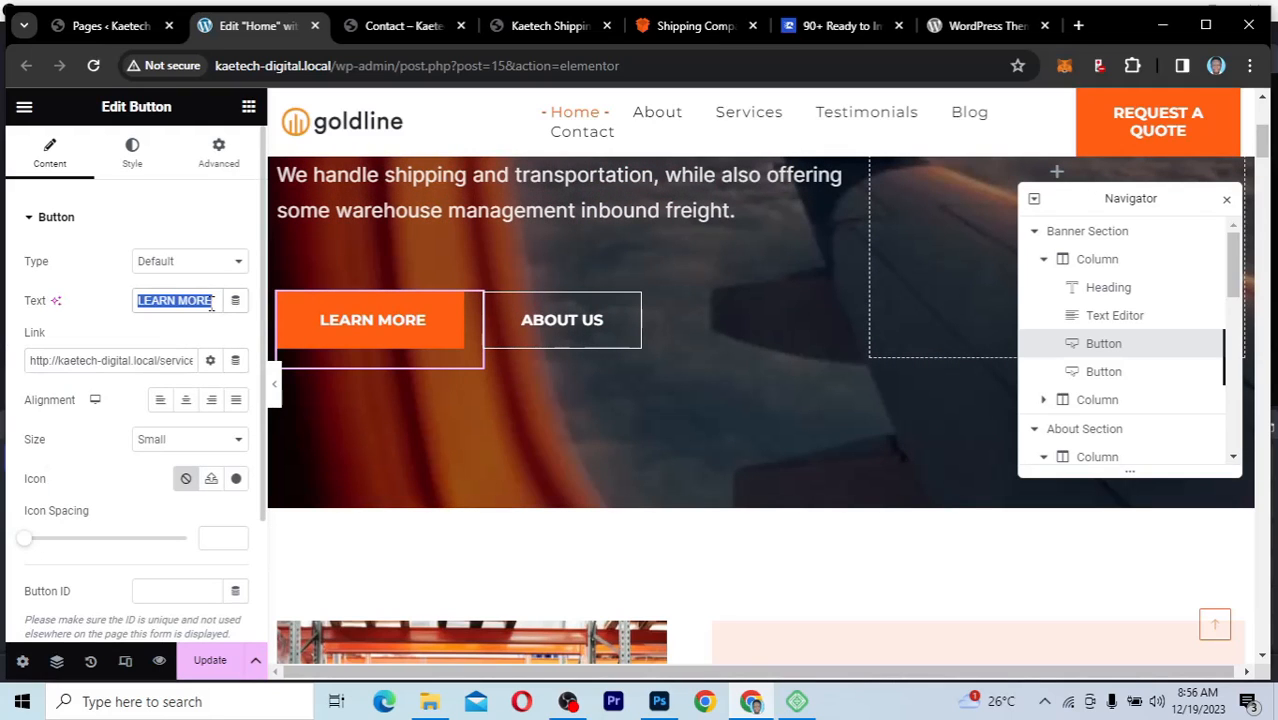
pyautogui.write('SERVICES')
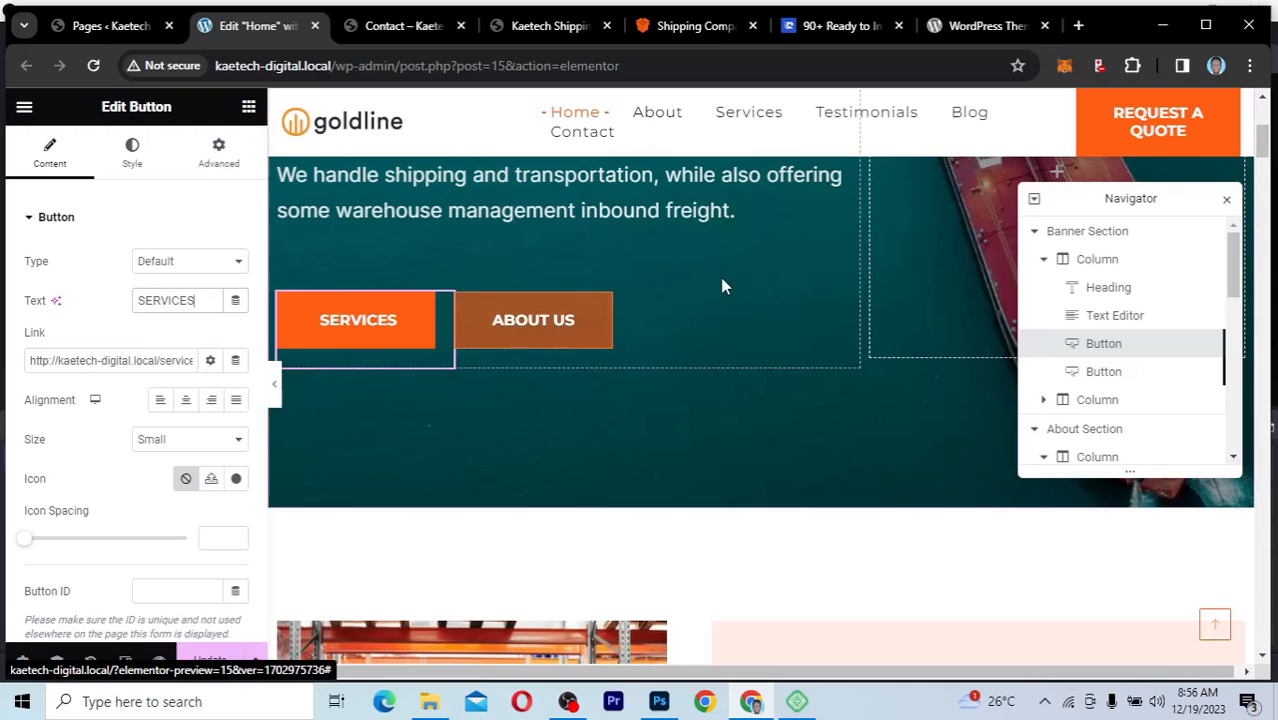
# Step: Review the edited banner and the About Us section, and preview the page in the Tablet Portrait and Mobile Portrait layouts
pyautogui.scroll(3, 724, 287)
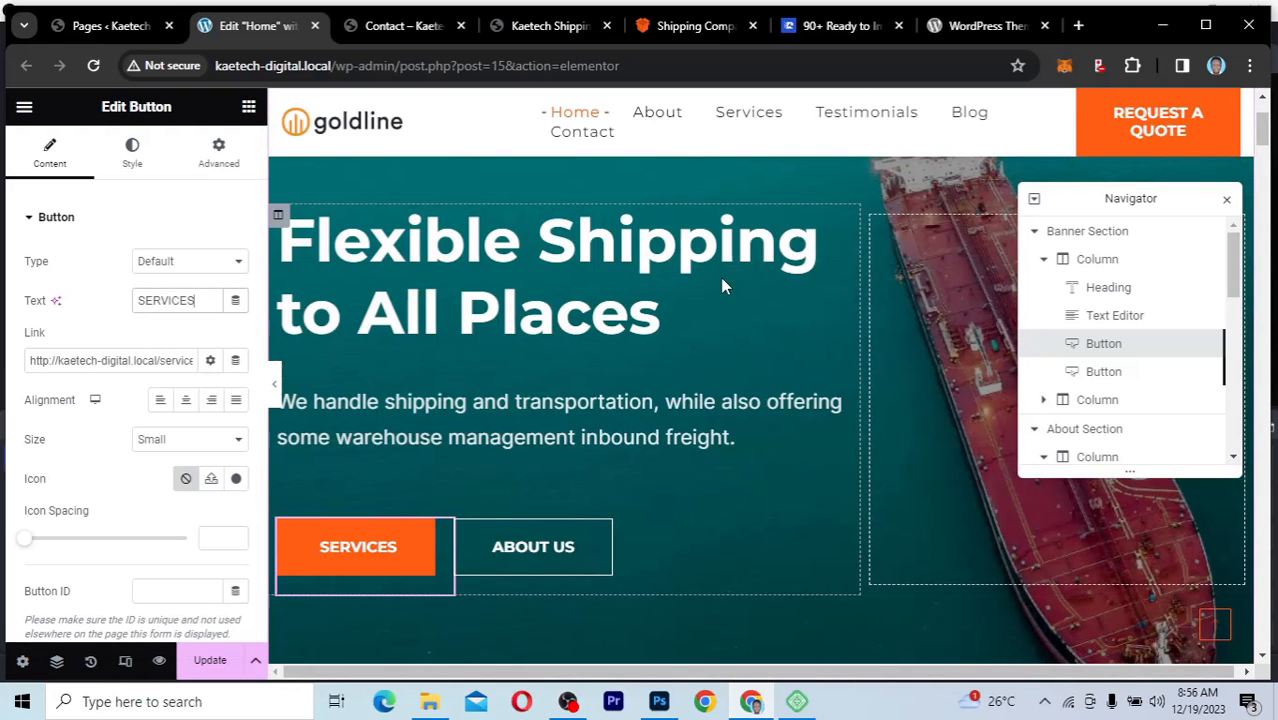
pyautogui.scroll(-3, 724, 286)
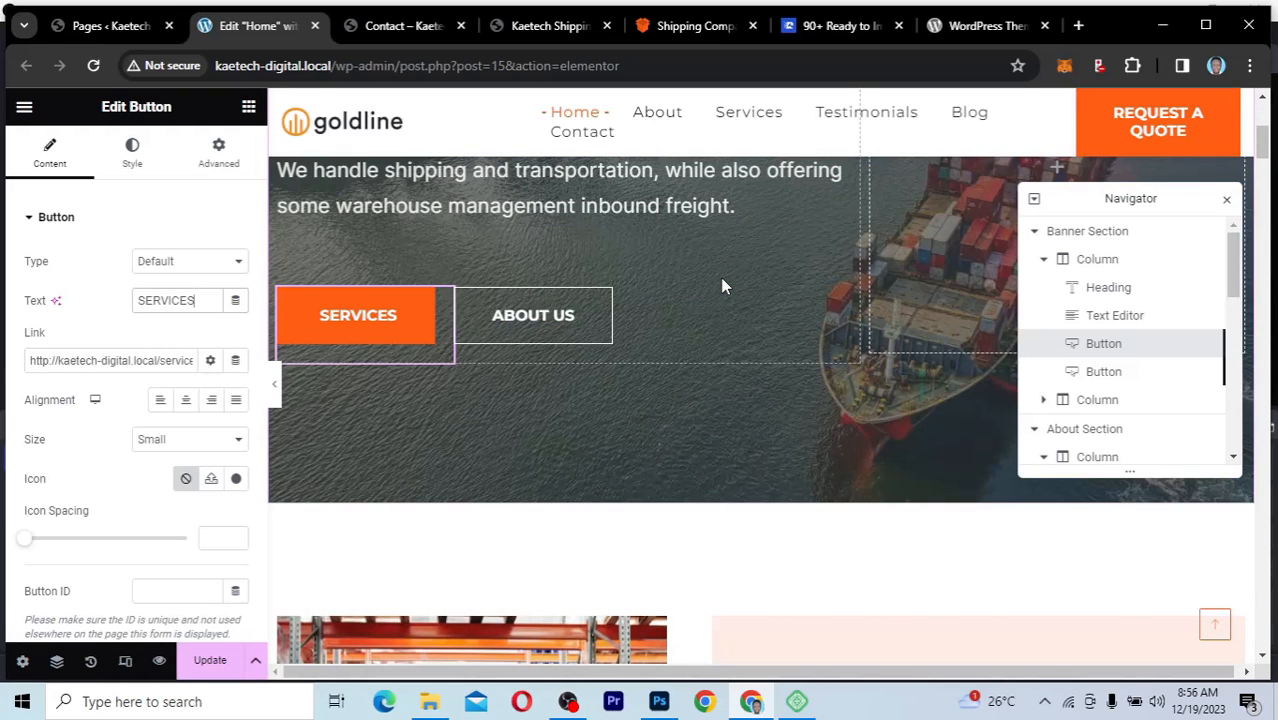
pyautogui.scroll(-6, 724, 286)
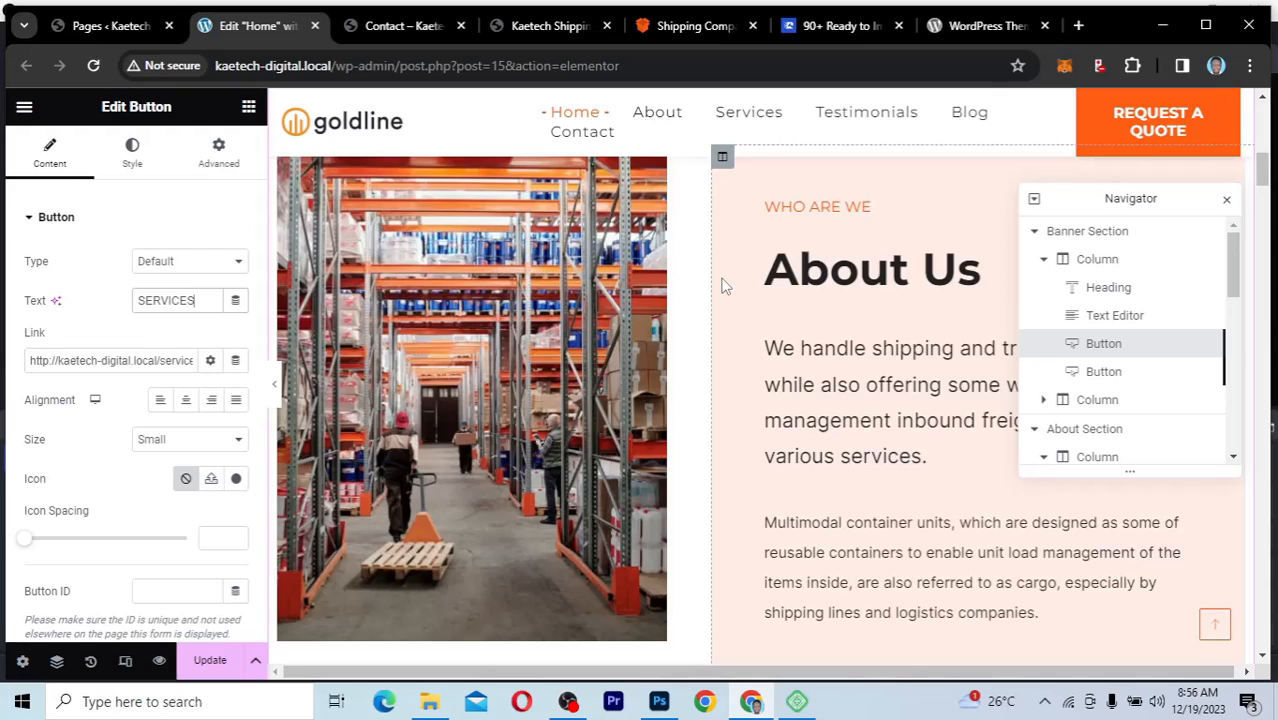
pyautogui.scroll(8, 722, 286)
pyautogui.scroll(1, 720, 277)
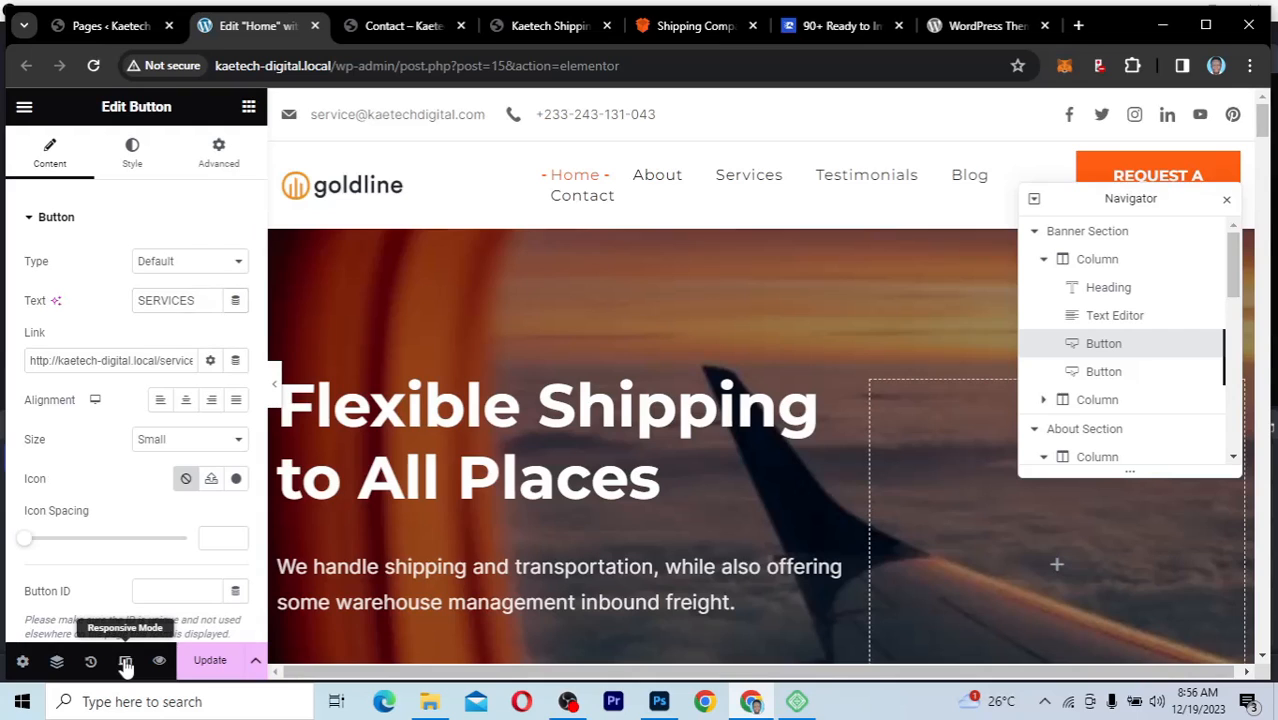
pyautogui.click(125, 661)
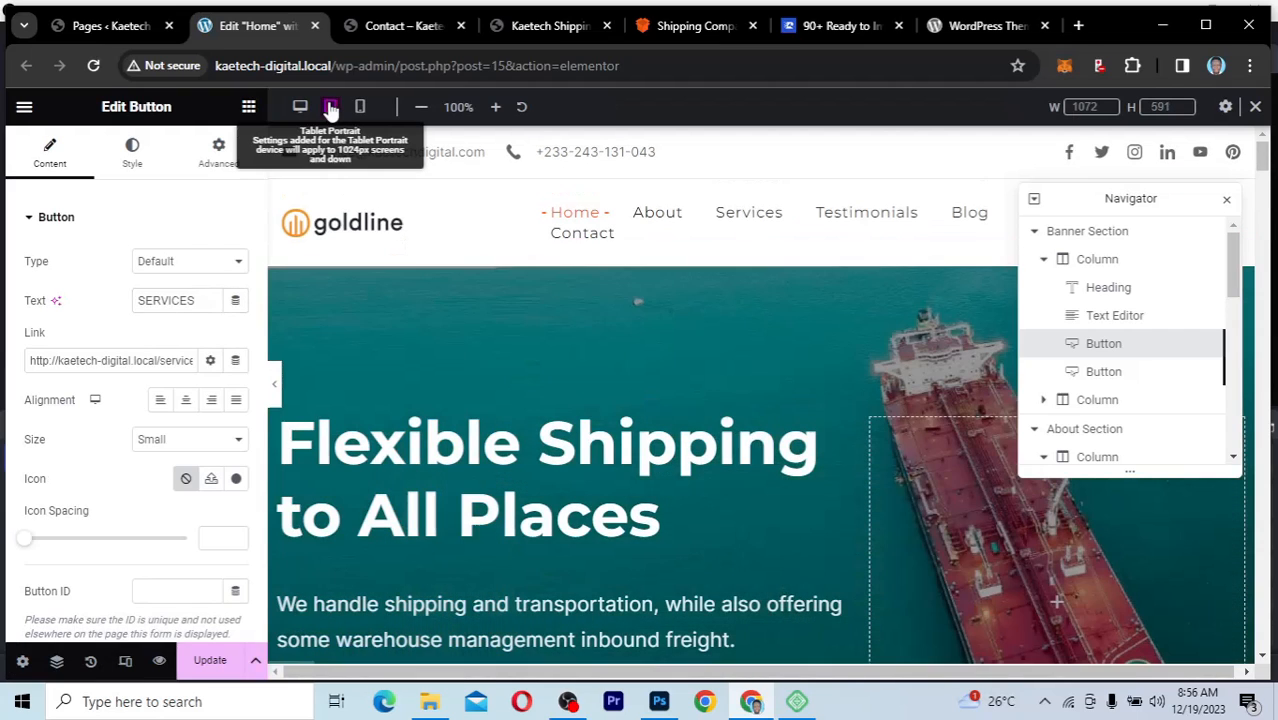
pyautogui.click(330, 107)
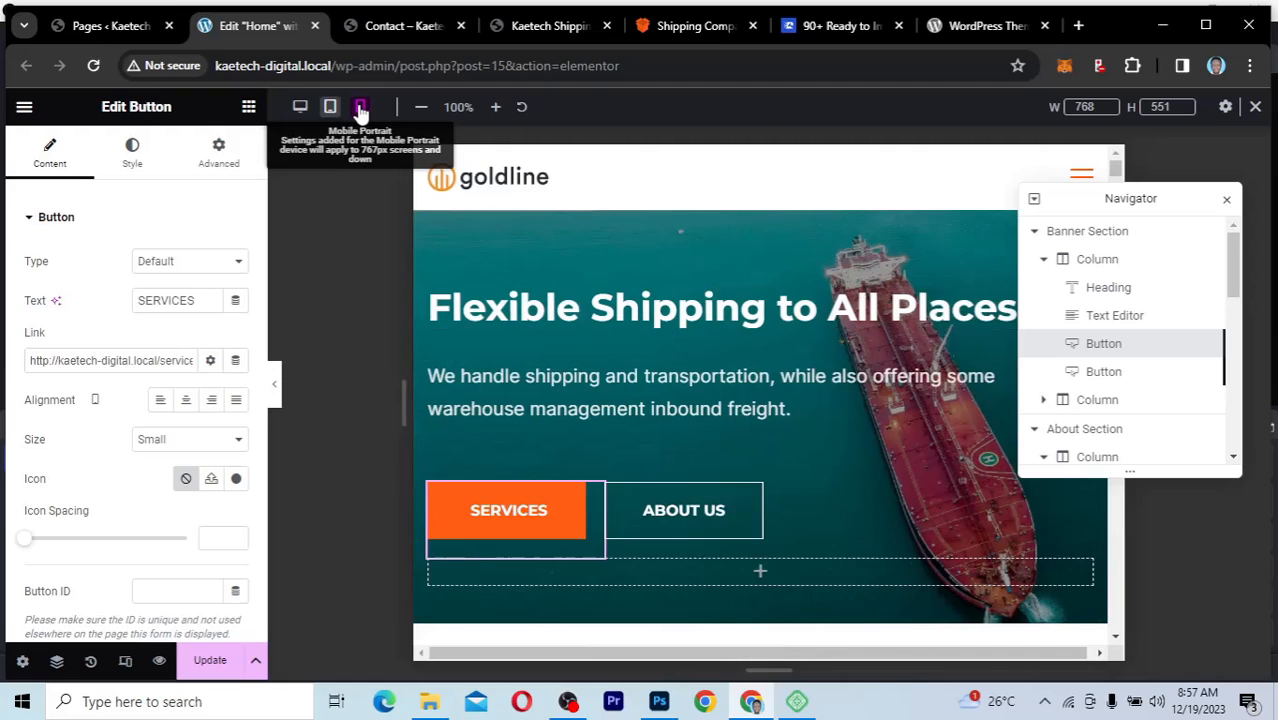
pyautogui.click(361, 107)
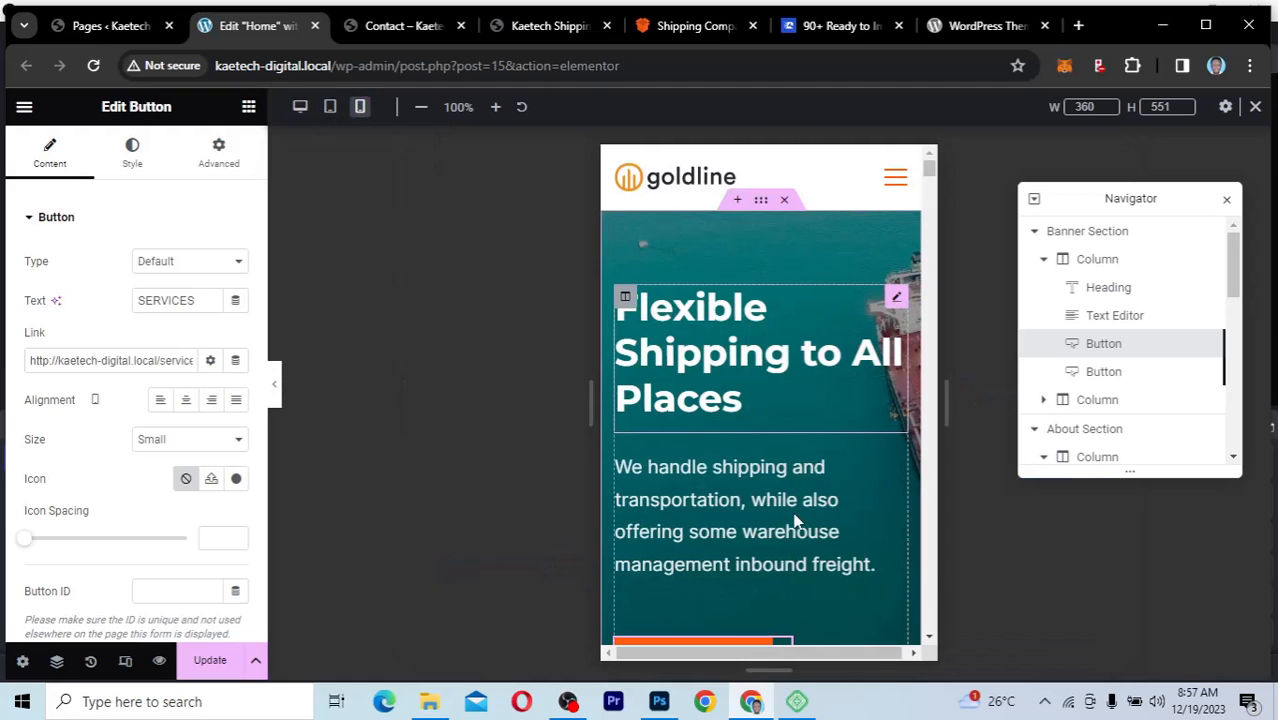
# Step: Examine the banner and About section in the Mobile Portrait layout, and return to the Desktop layout to check them there
pyautogui.scroll(-8, 795, 520)
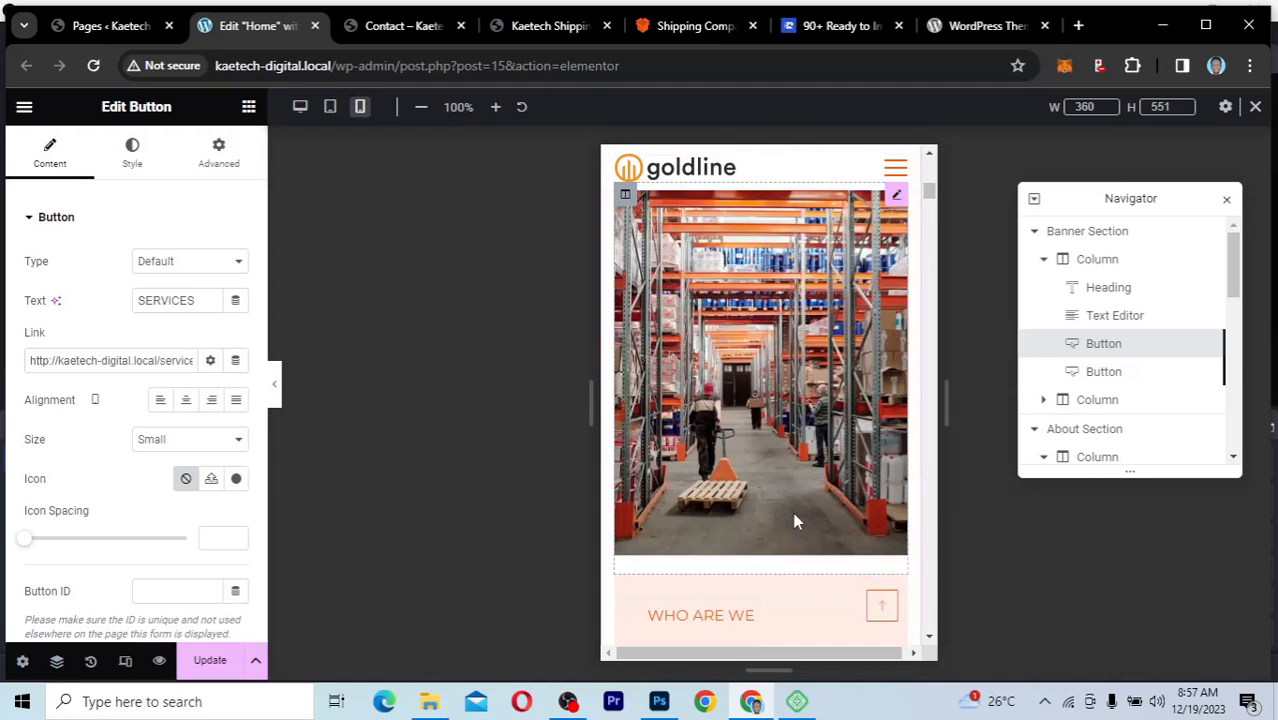
pyautogui.scroll(-3, 797, 521)
pyautogui.scroll(11, 796, 522)
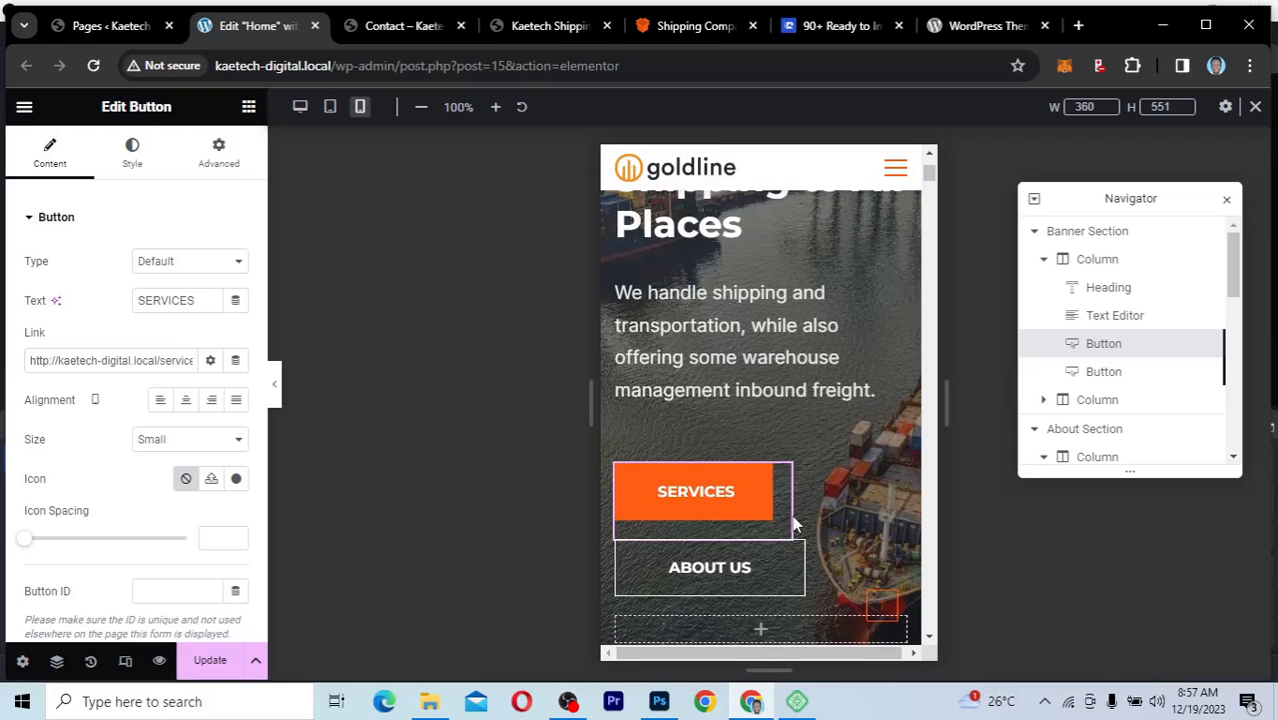
pyautogui.scroll(3, 795, 516)
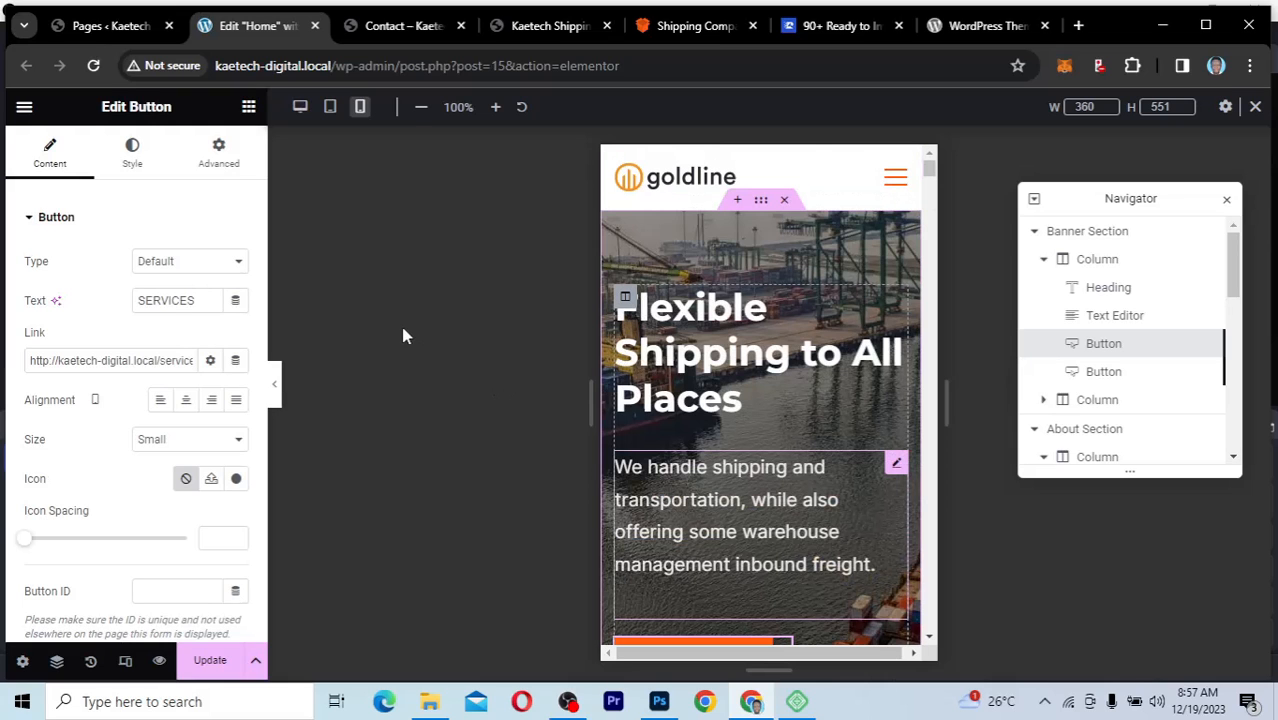
pyautogui.click(301, 107)
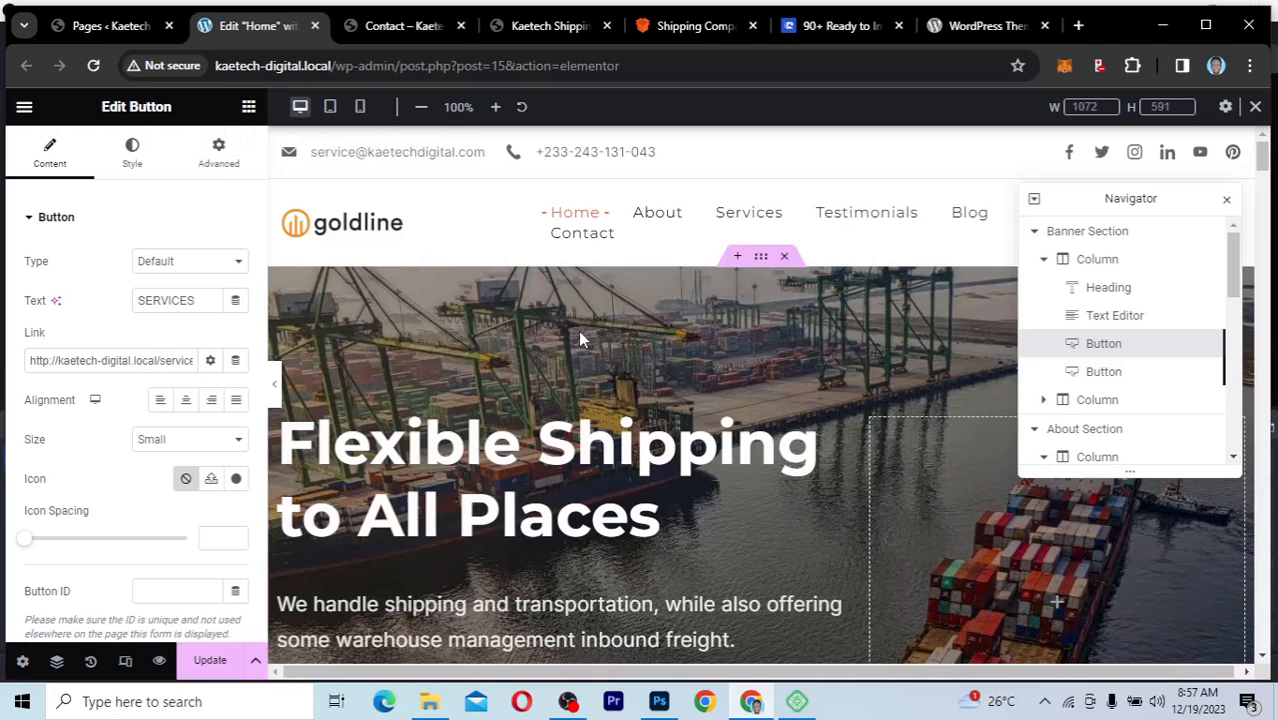
pyautogui.scroll(-5, 578, 335)
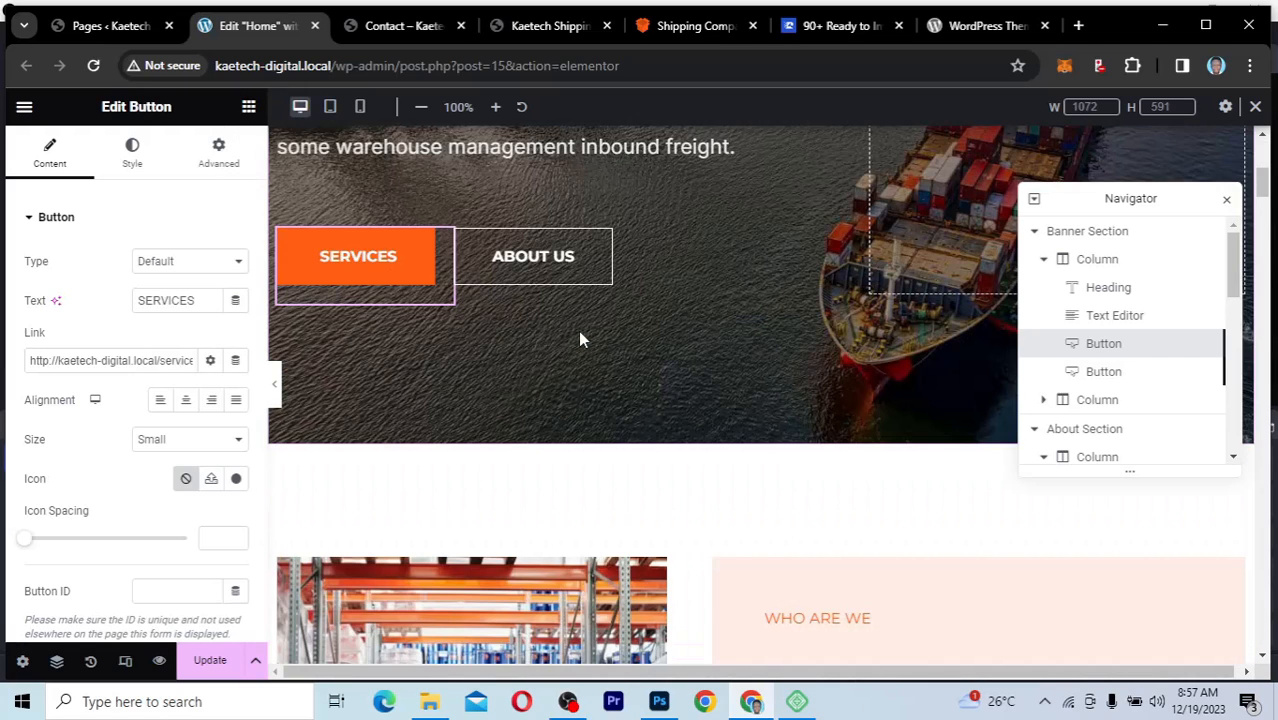
pyautogui.scroll(-3, 580, 340)
pyautogui.scroll(-2, 580, 340)
pyautogui.scroll(10, 580, 340)
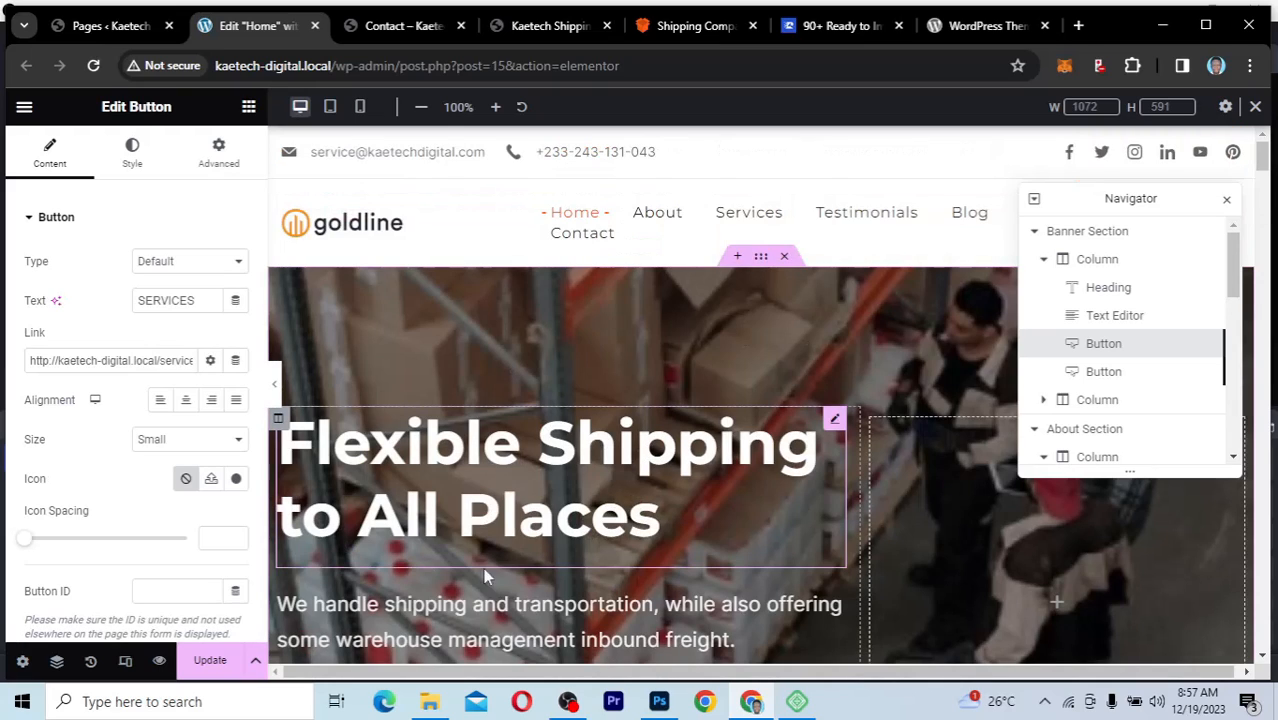
# Step: Update the Home page with the banner edits and open the published page from the editor
pyautogui.click(209, 661)
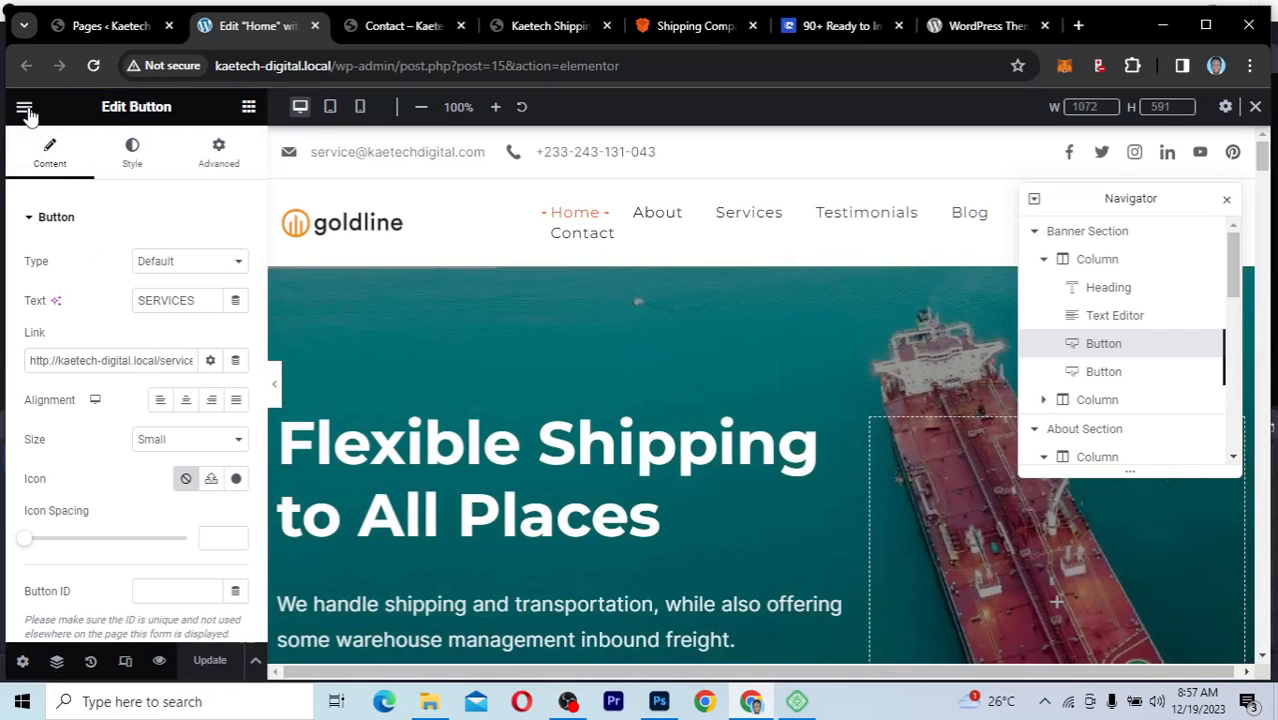
pyautogui.click(24, 106)
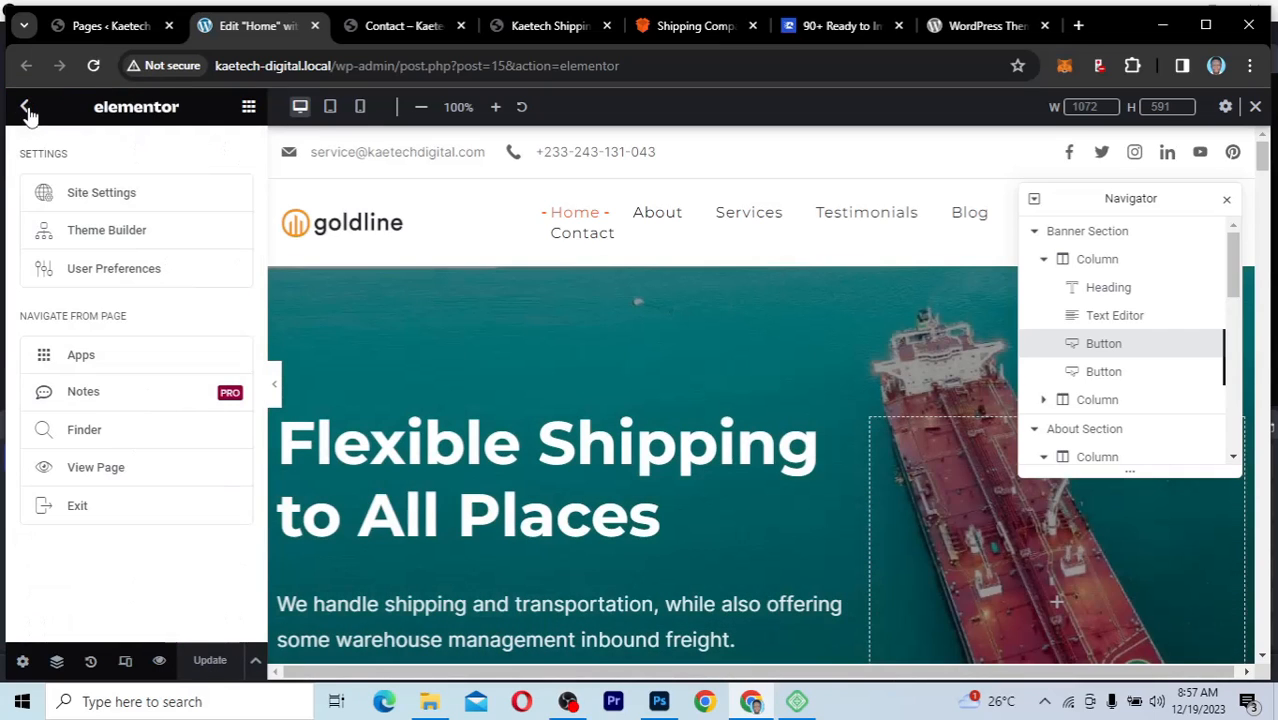
pyautogui.click(93, 470)
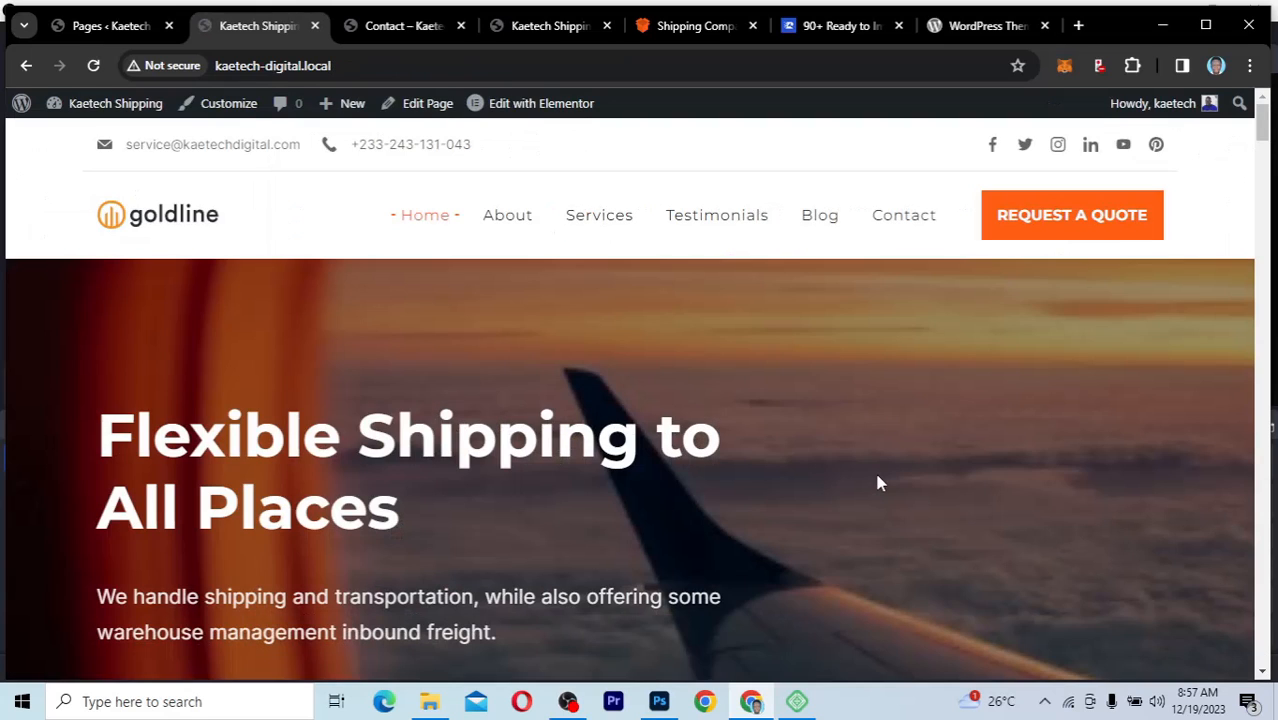
# Step: Check the banner's slideshow, heading, text and two buttons on the published Home page
pyautogui.scroll(-5, 877, 483)
pyautogui.scroll(5, 877, 483)
pyautogui.scroll(-10, 877, 483)
pyautogui.scroll(7, 877, 483)
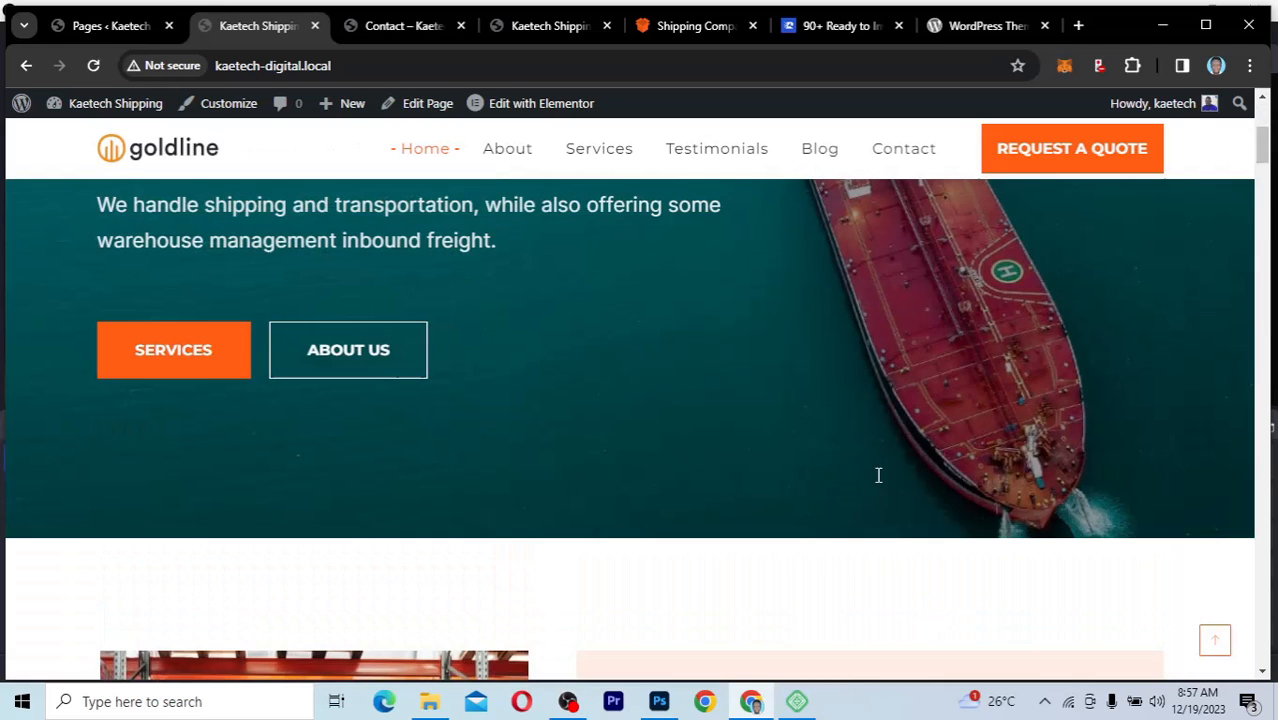
pyautogui.scroll(3, 876, 472)
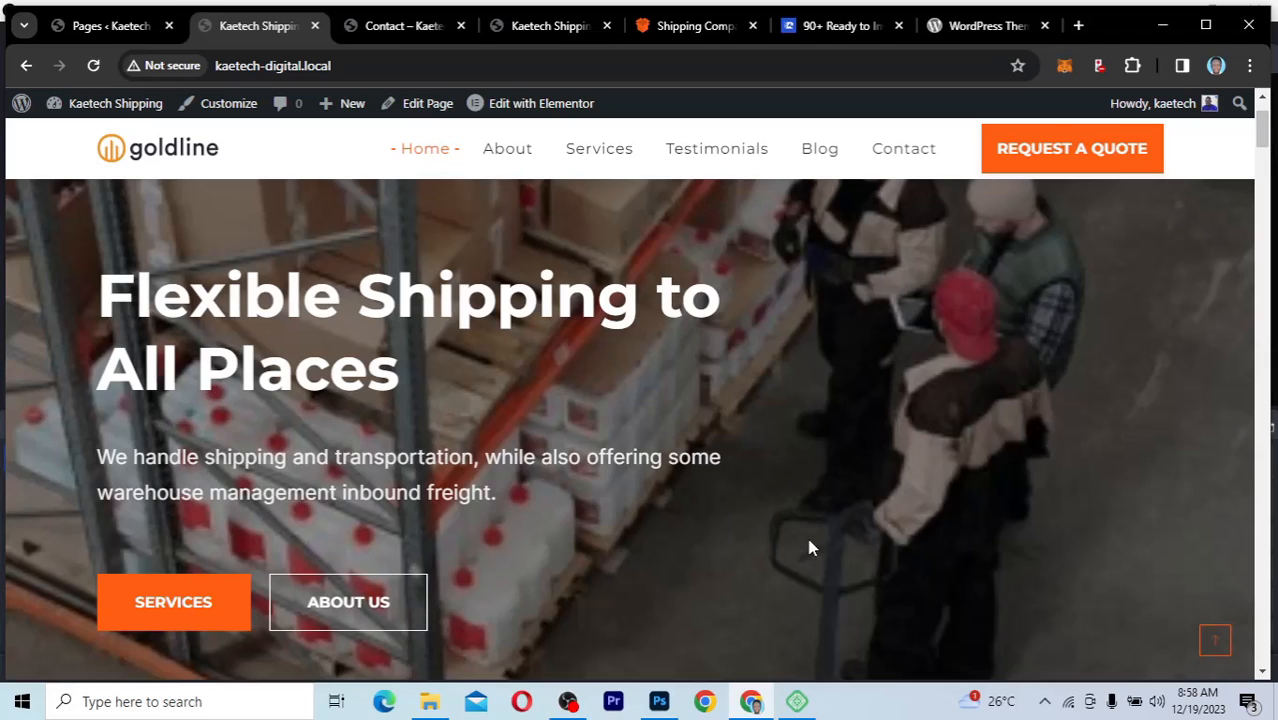
# Step: Look through the published Home page's remaining sections, from About and services to testimonials, contact form, clients and footer
pyautogui.scroll(-10, 811, 547)
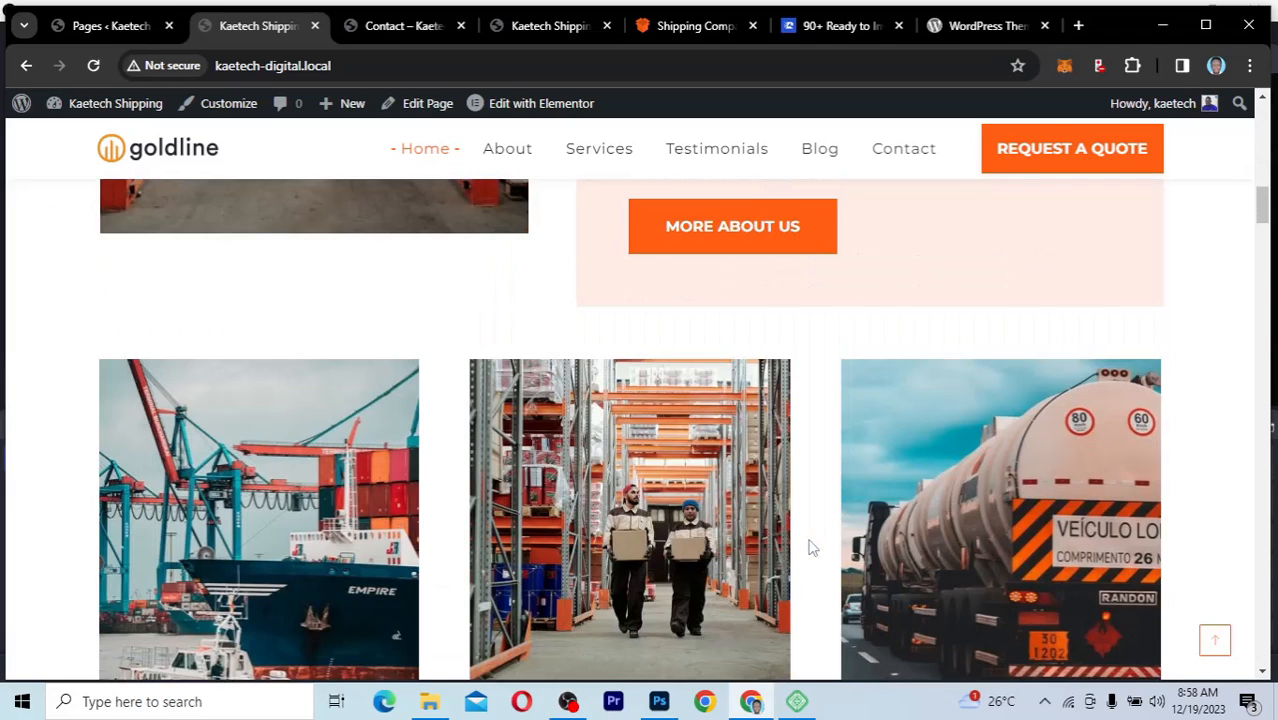
pyautogui.scroll(-5, 811, 547)
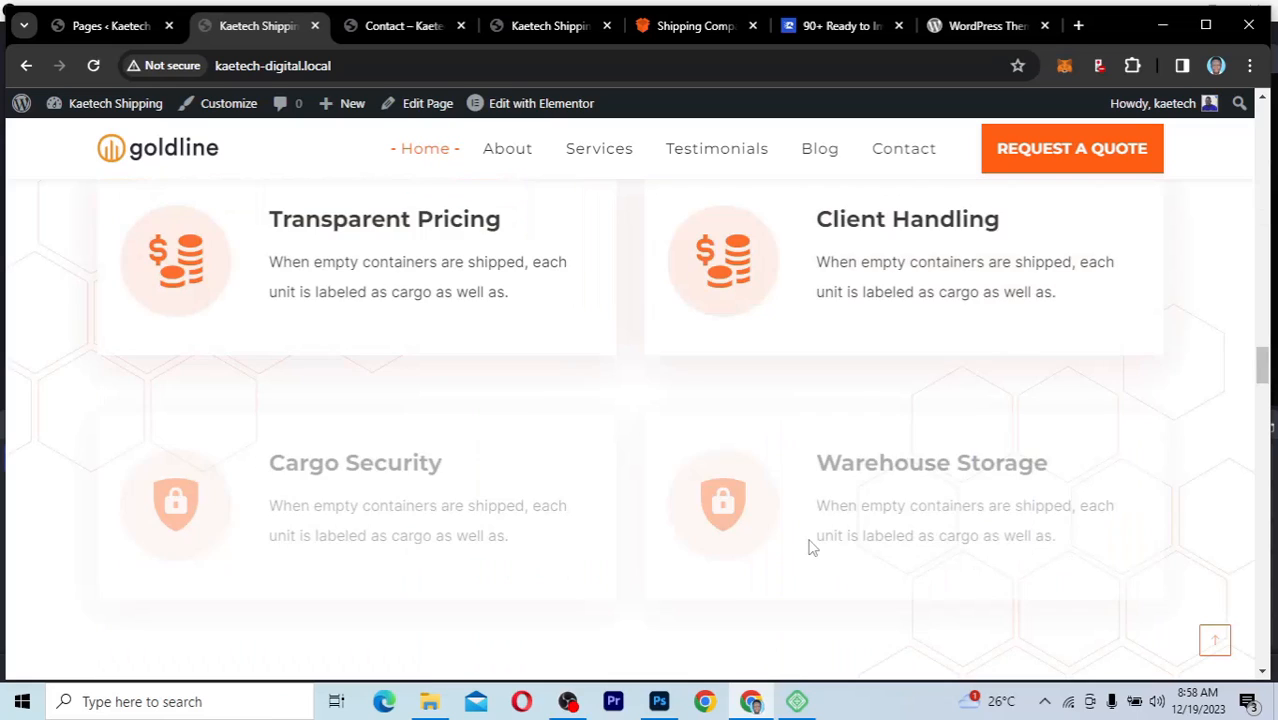
pyautogui.scroll(-3, 811, 547)
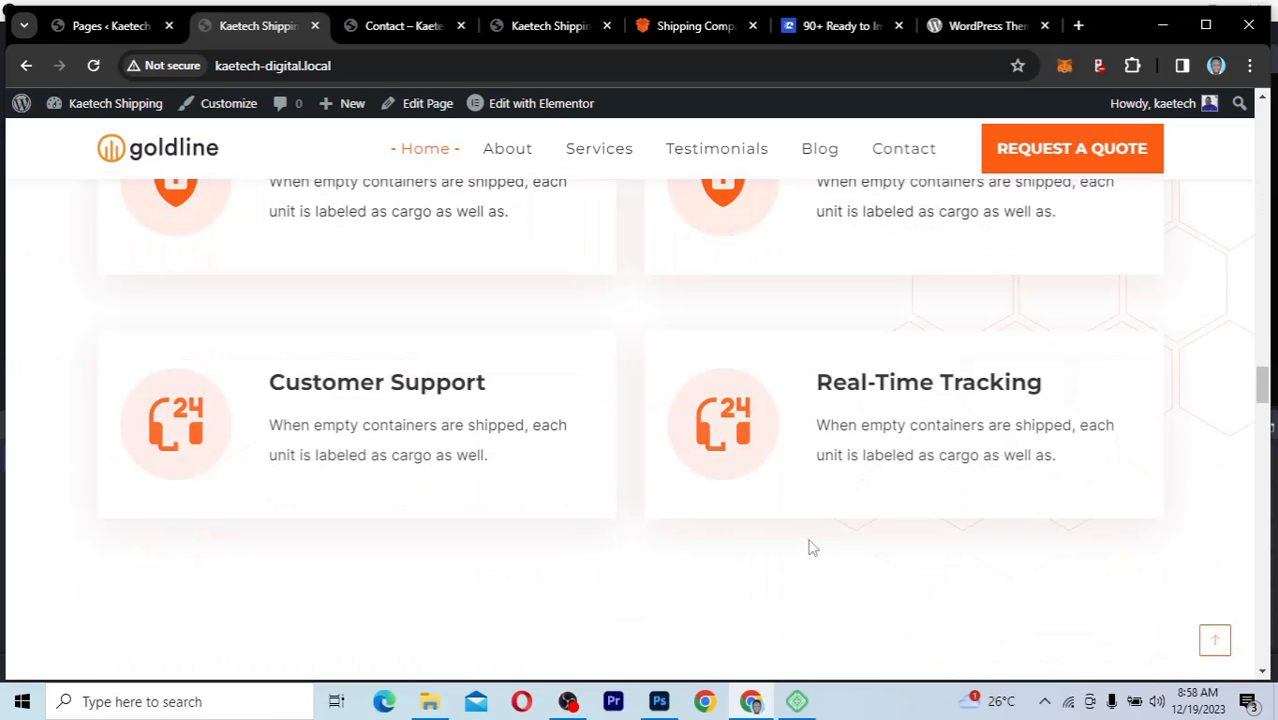
pyautogui.scroll(-10, 811, 547)
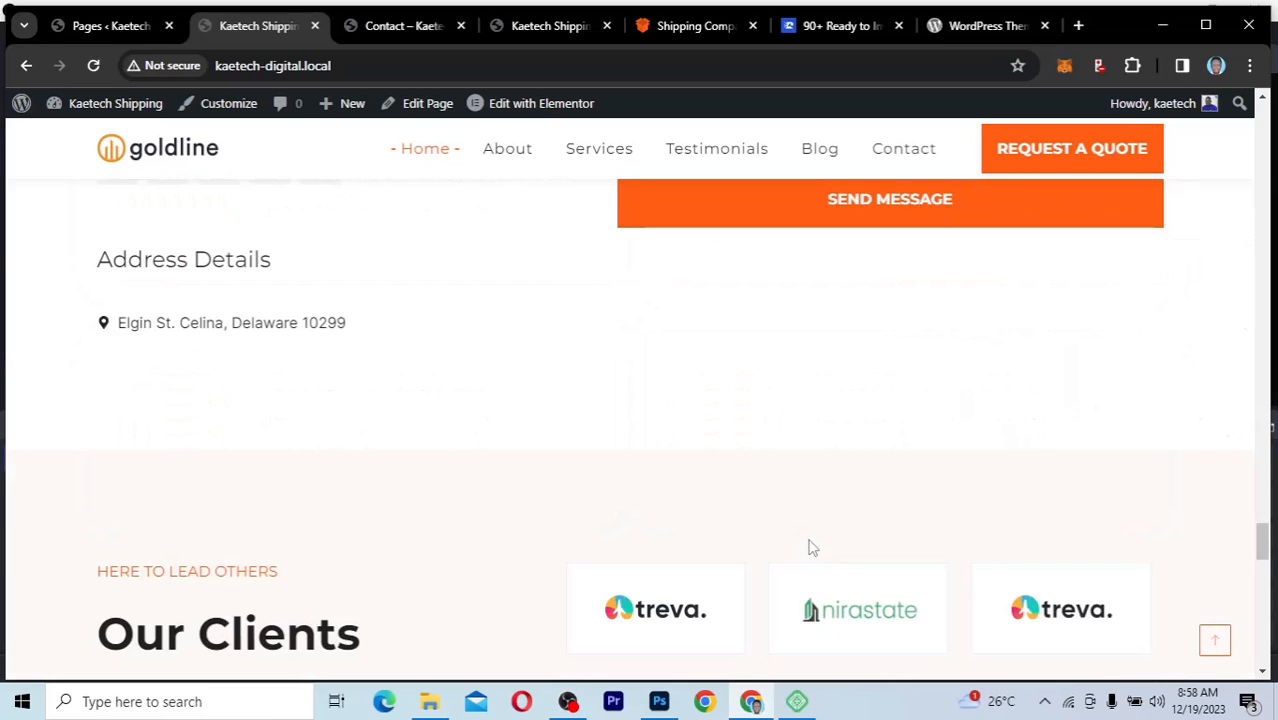
pyautogui.scroll(8, 811, 547)
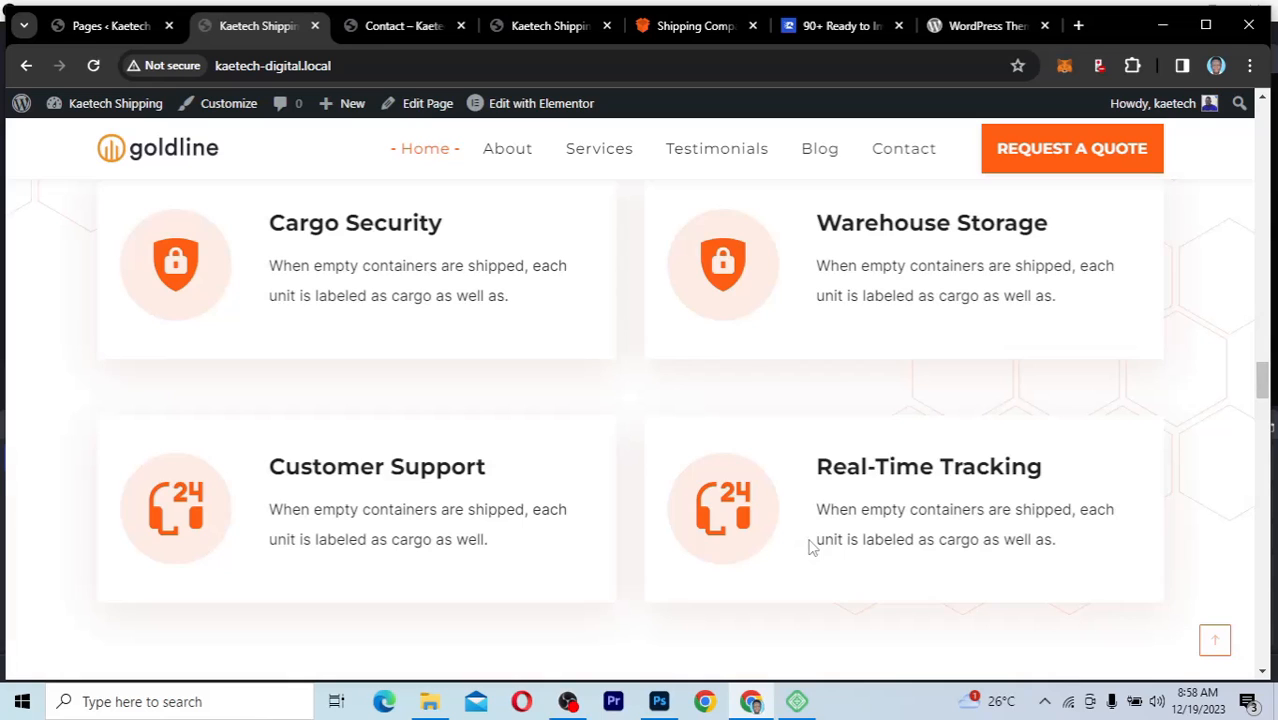
pyautogui.scroll(-5, 811, 547)
pyautogui.scroll(-5, 811, 547)
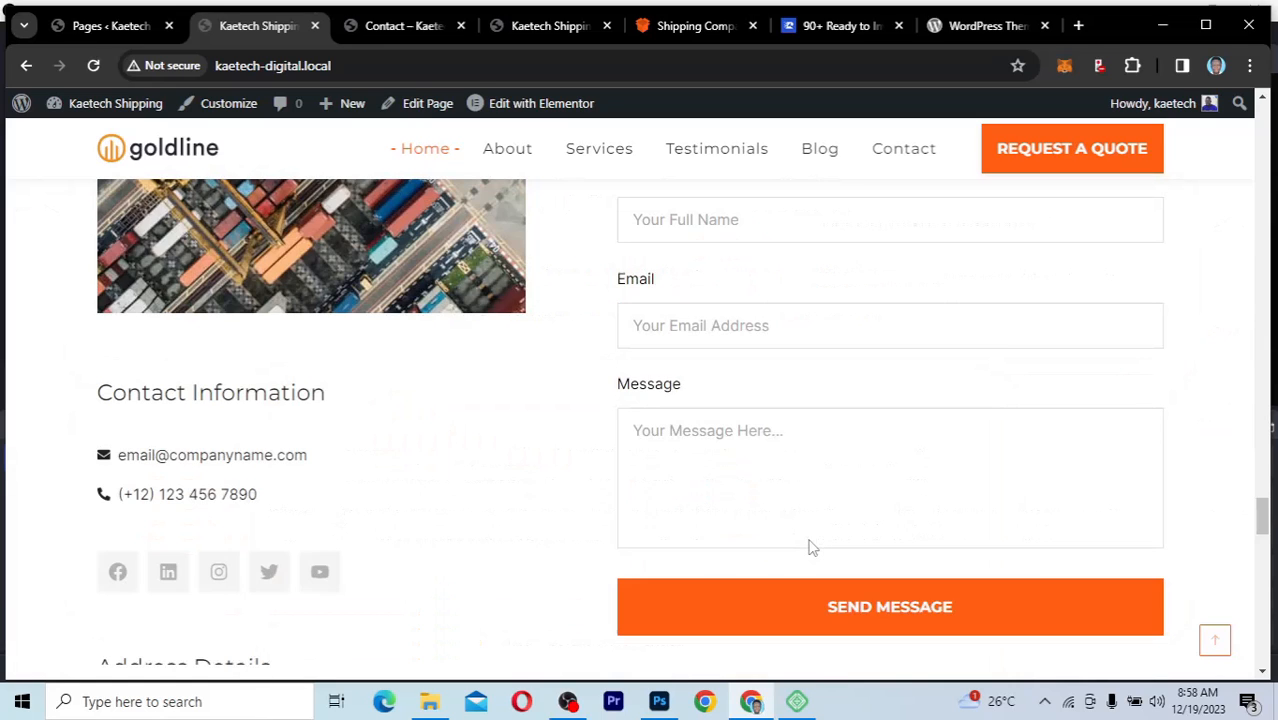
pyautogui.scroll(-5, 811, 547)
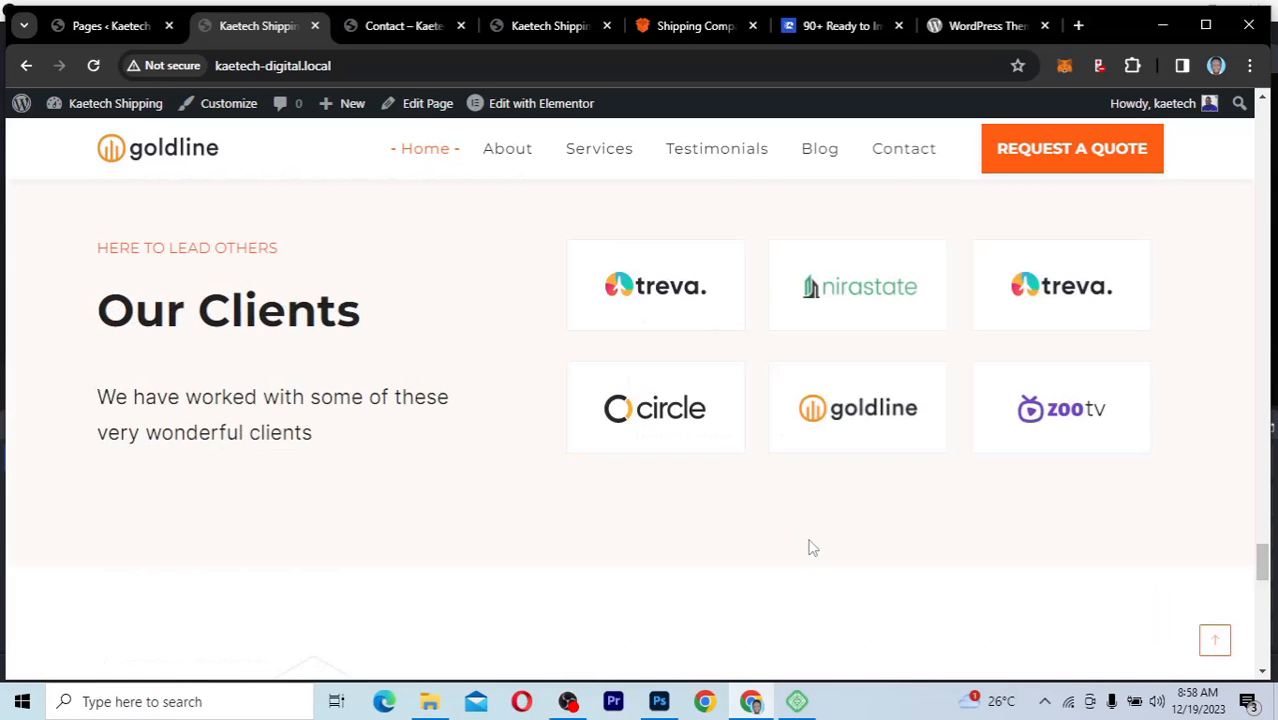
pyautogui.scroll(-5, 812, 547)
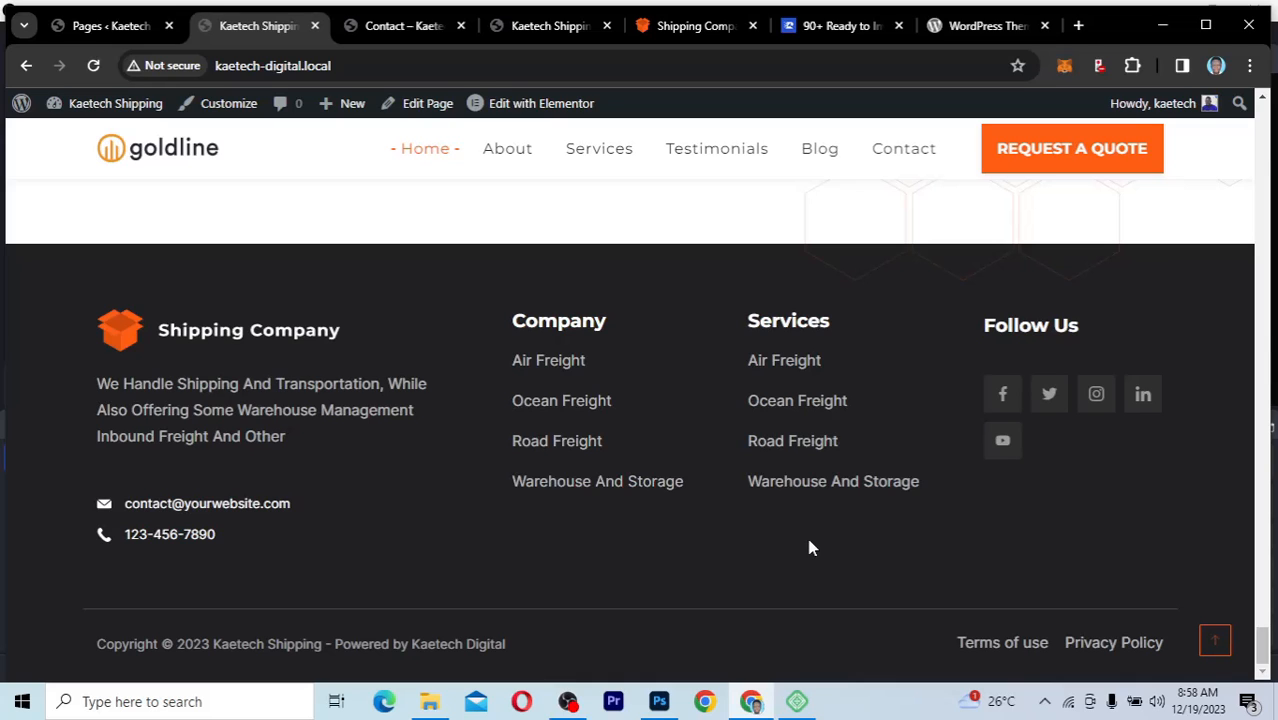
pyautogui.scroll(10, 811, 547)
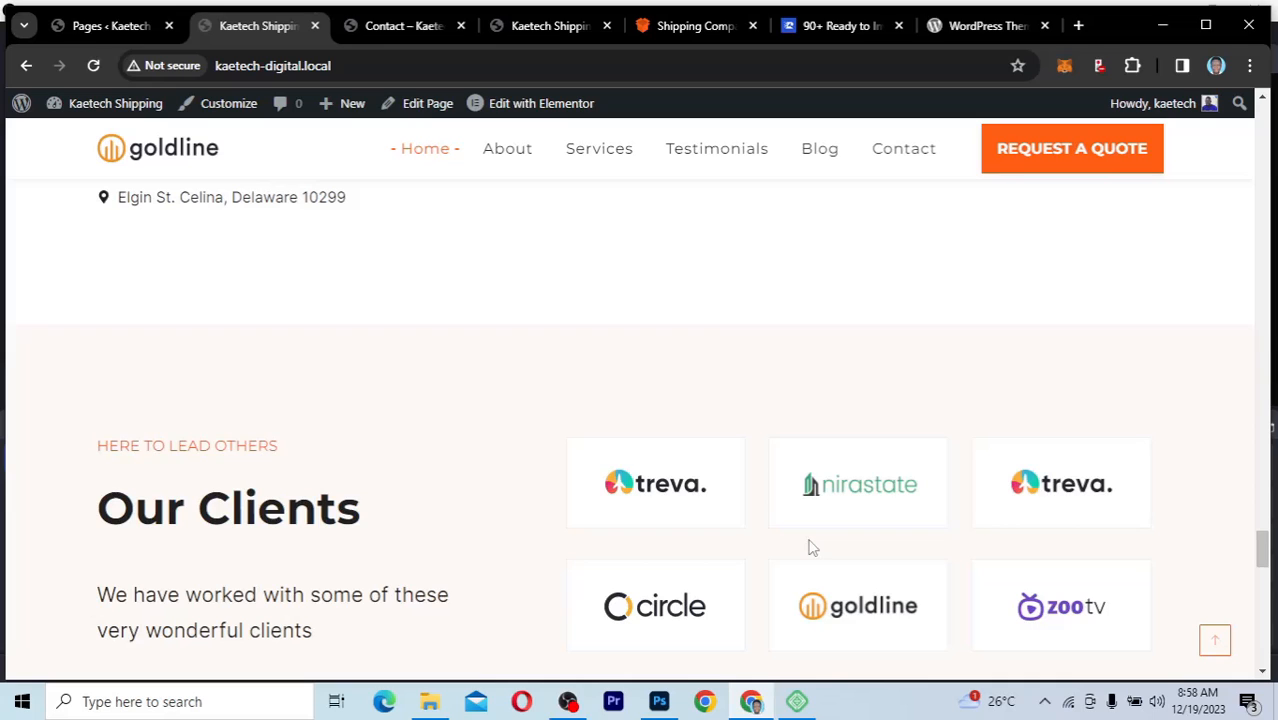
pyautogui.scroll(5, 812, 547)
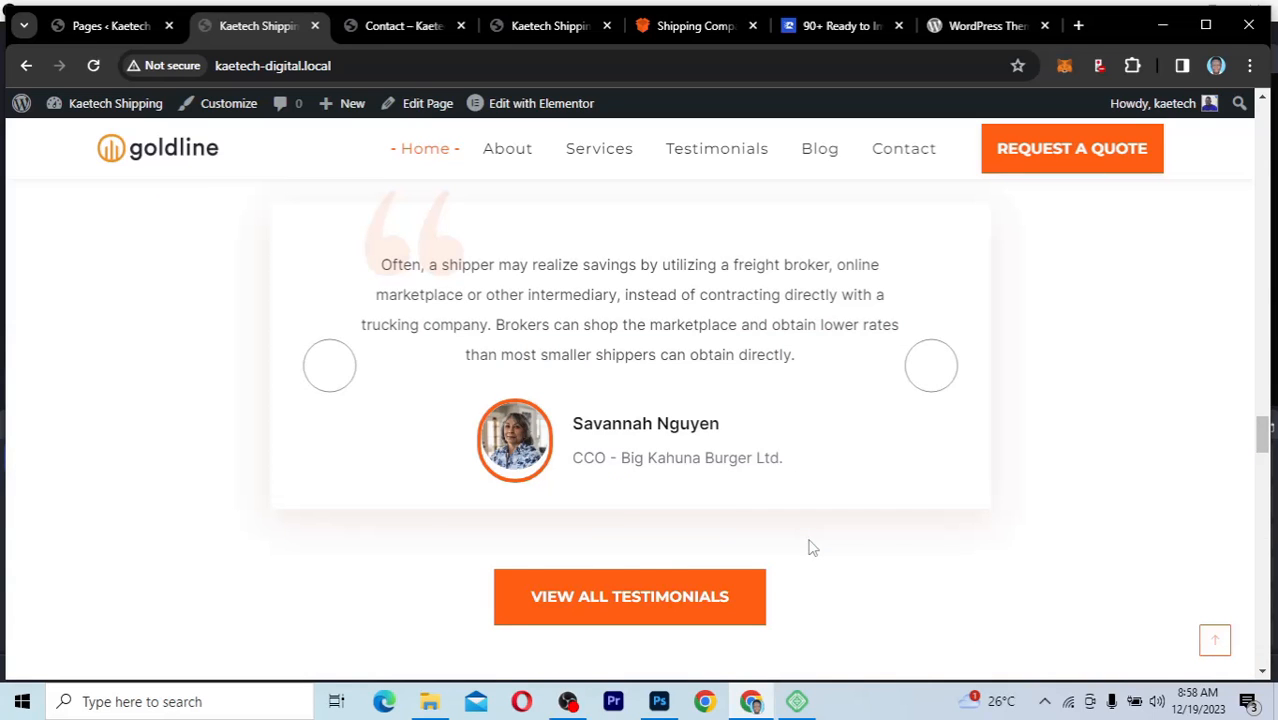
pyautogui.scroll(5, 812, 547)
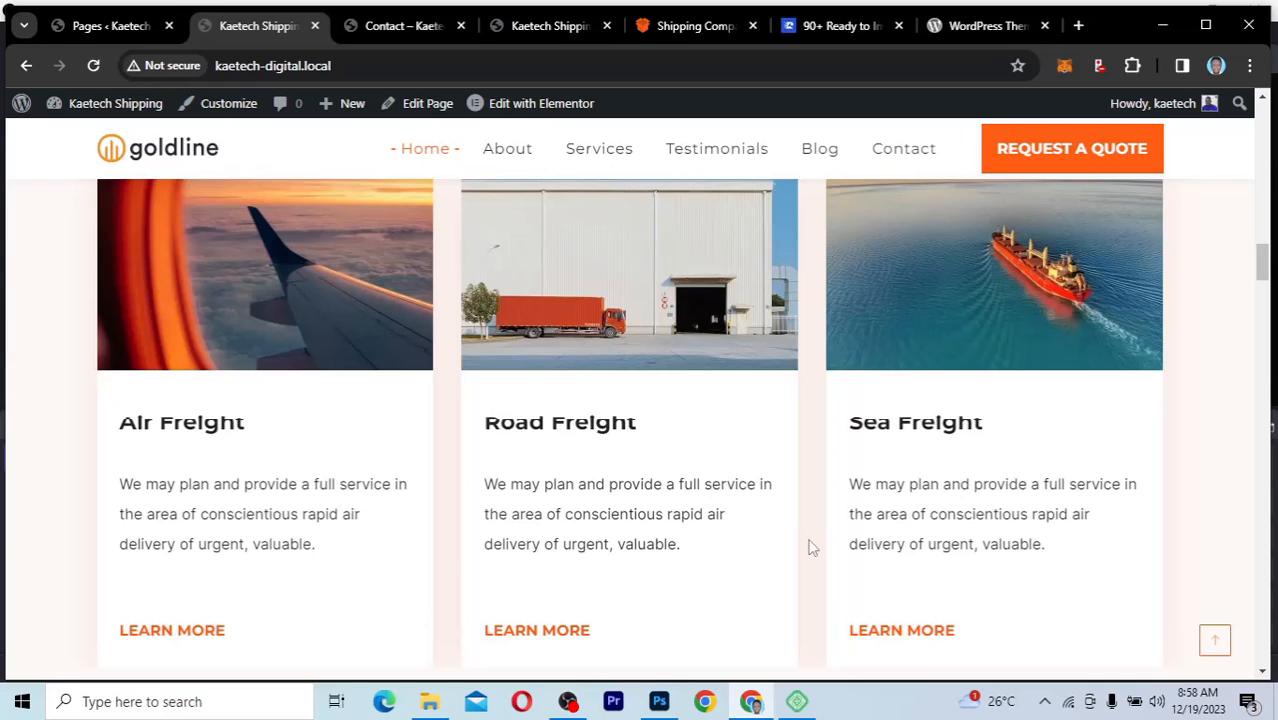
pyautogui.scroll(5, 812, 547)
pyautogui.scroll(4, 812, 547)
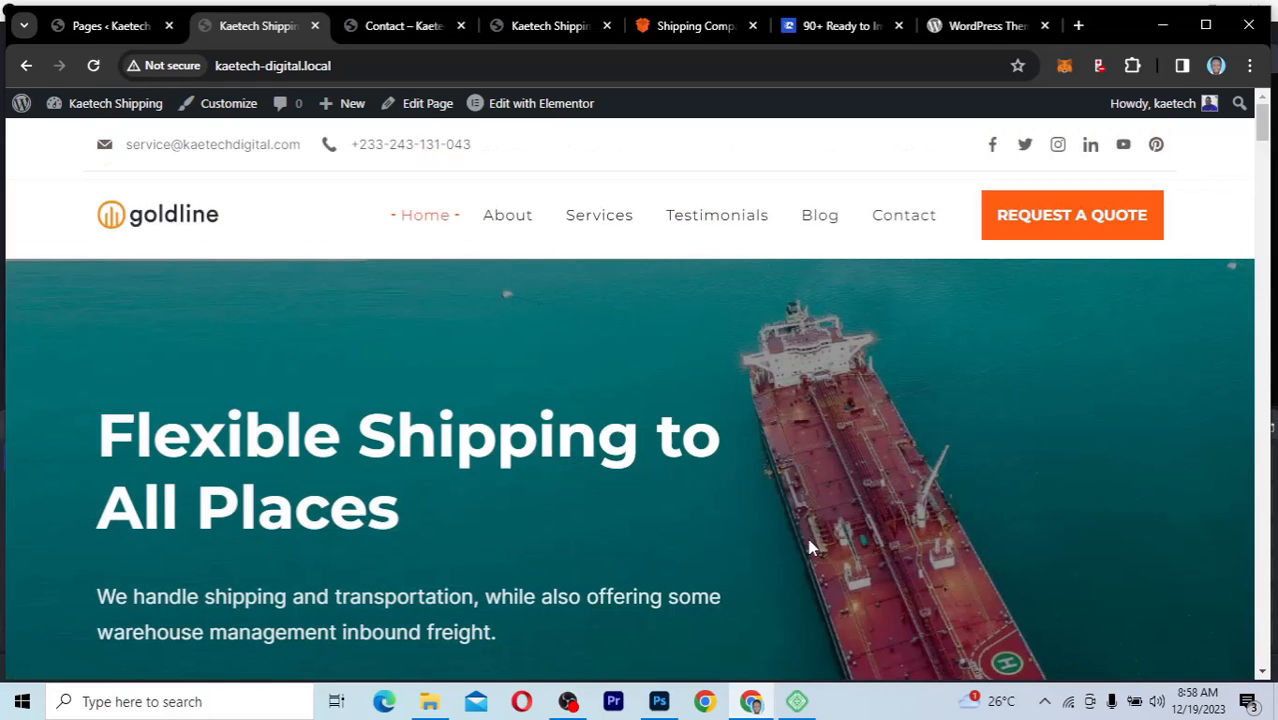